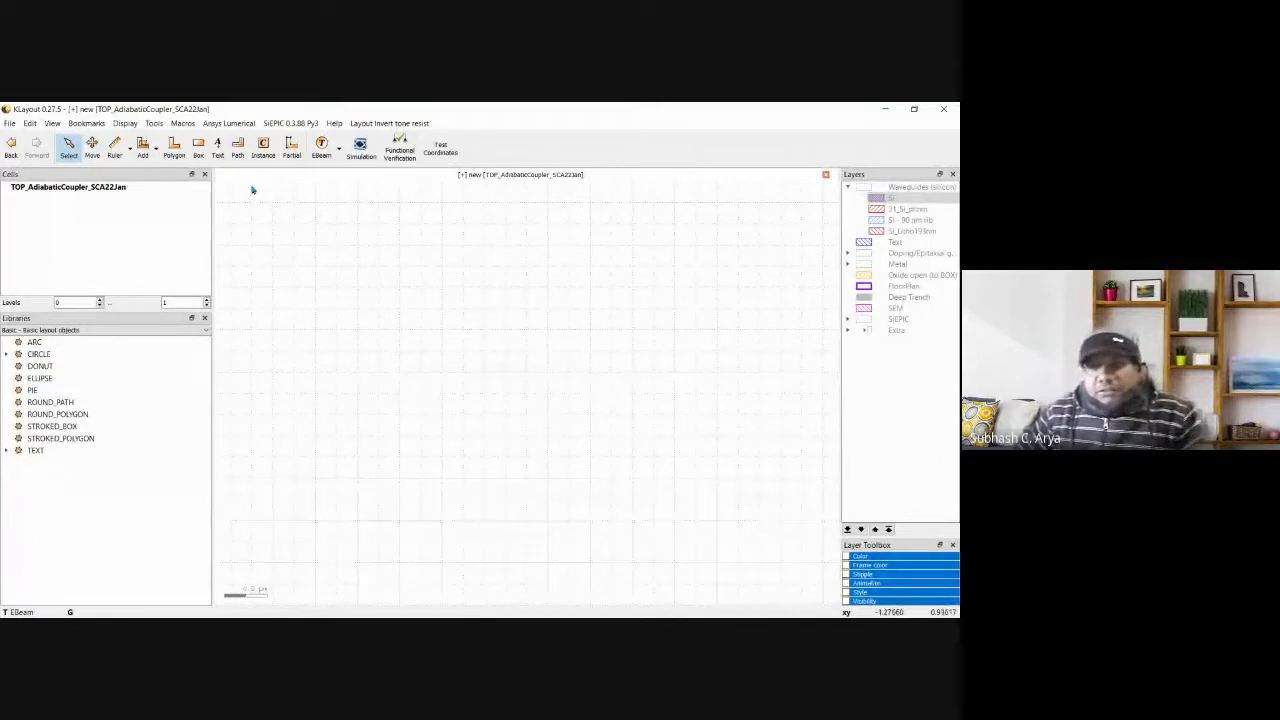
# Draw a freehand box about 2.55 by 1.67 µm on the FloorPlan layer.
pyautogui.click(866, 287)
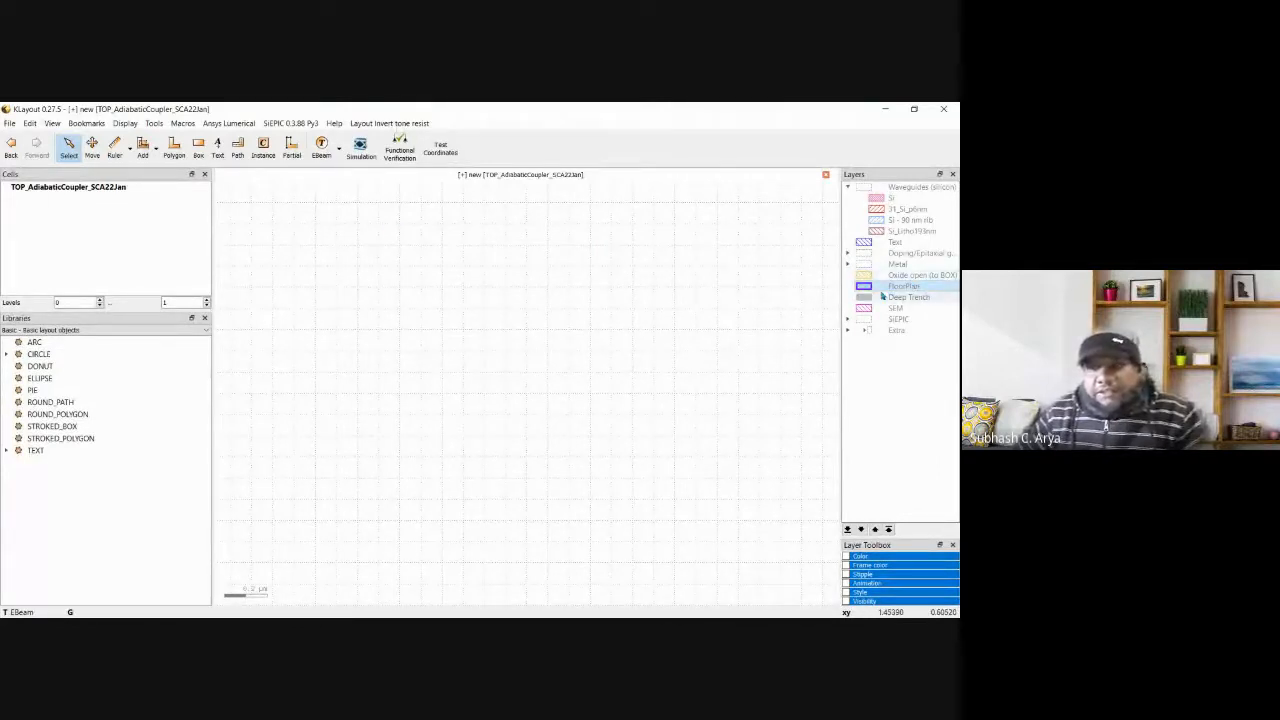
pyautogui.click(198, 145)
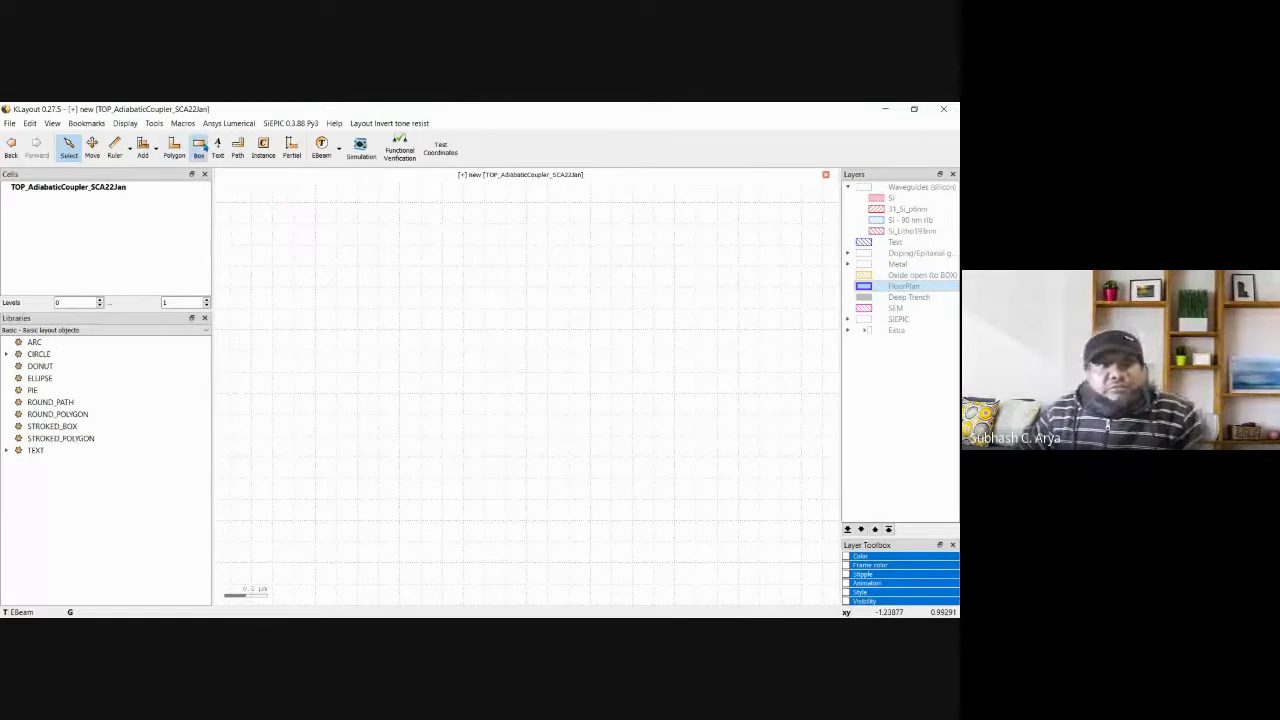
pyautogui.click(707, 217)
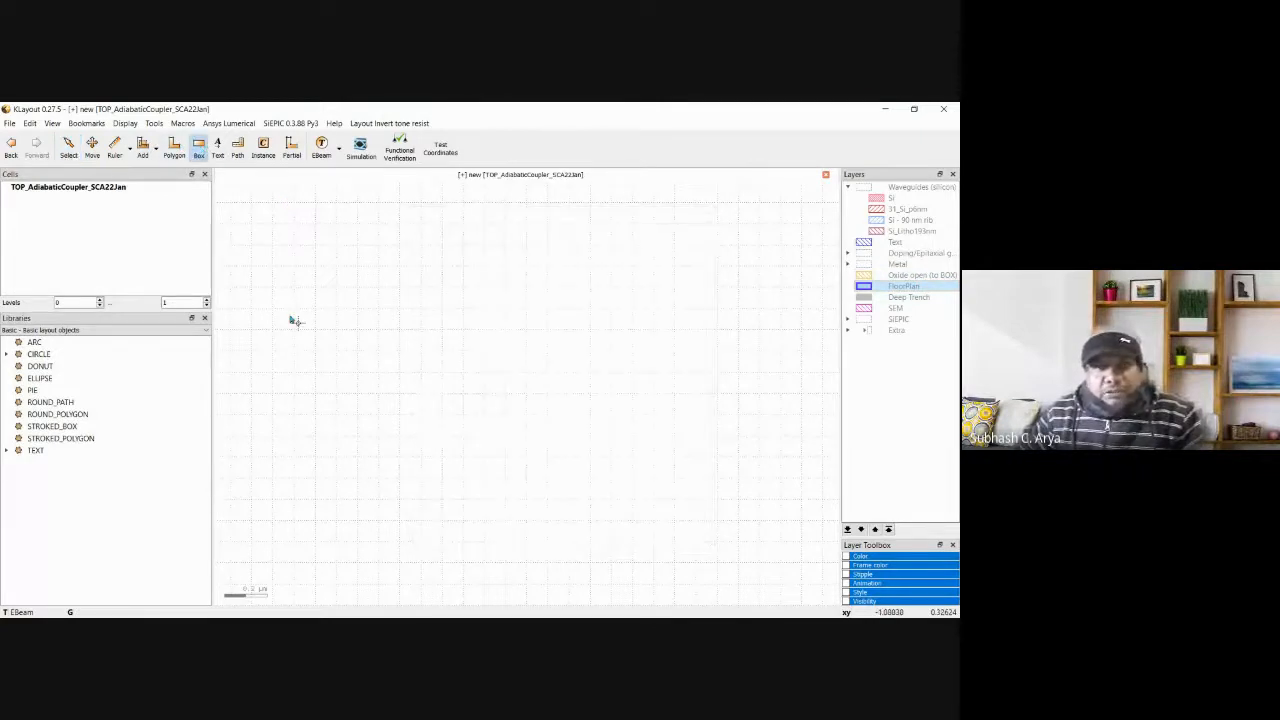
pyautogui.click(277, 217)
pyautogui.click(815, 571)
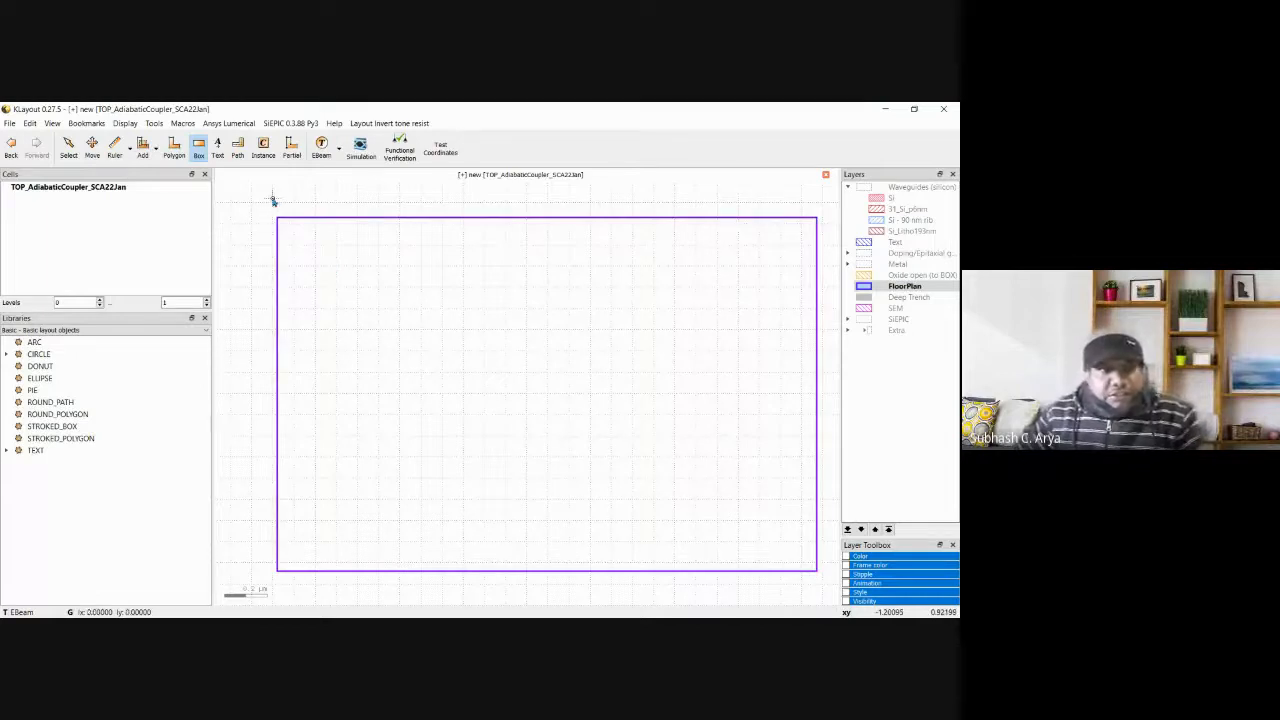
# Set the floor plan box's lower-left corner to 0, 0 and its upper-right corner to 605, 410 µm.
pyautogui.press('F2')
pyautogui.click(283, 257)
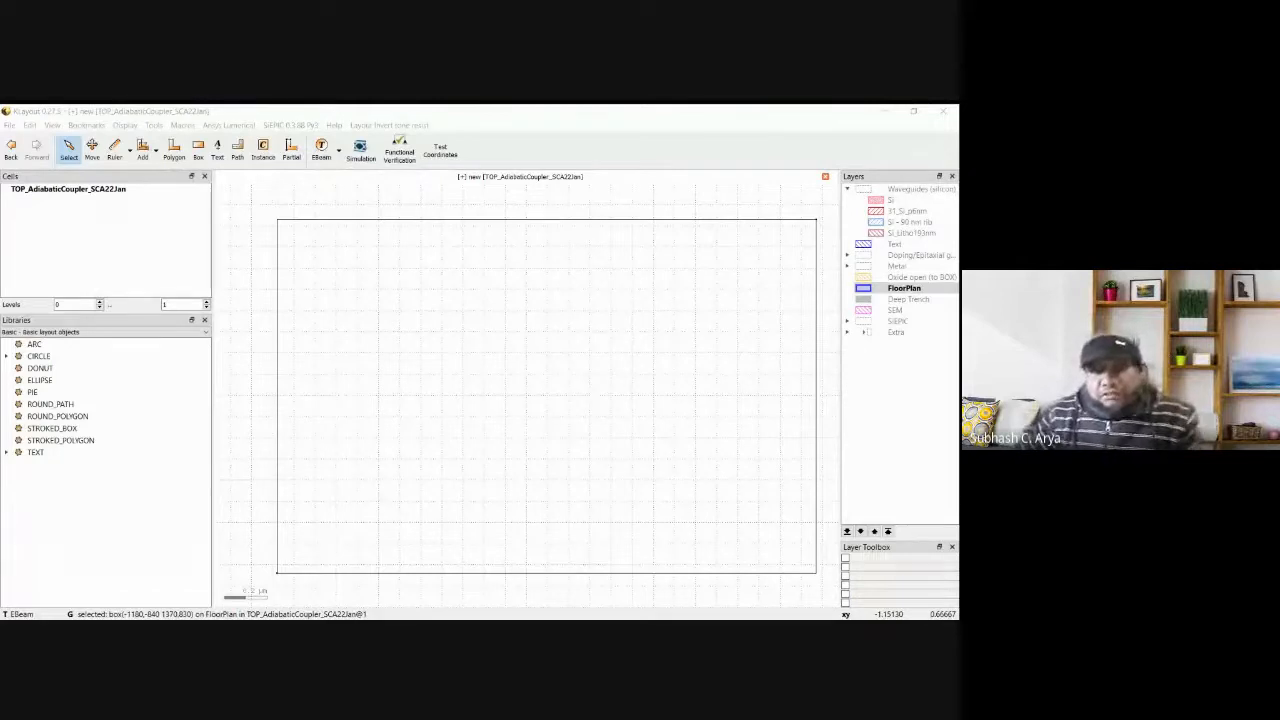
pyautogui.press('Tab')
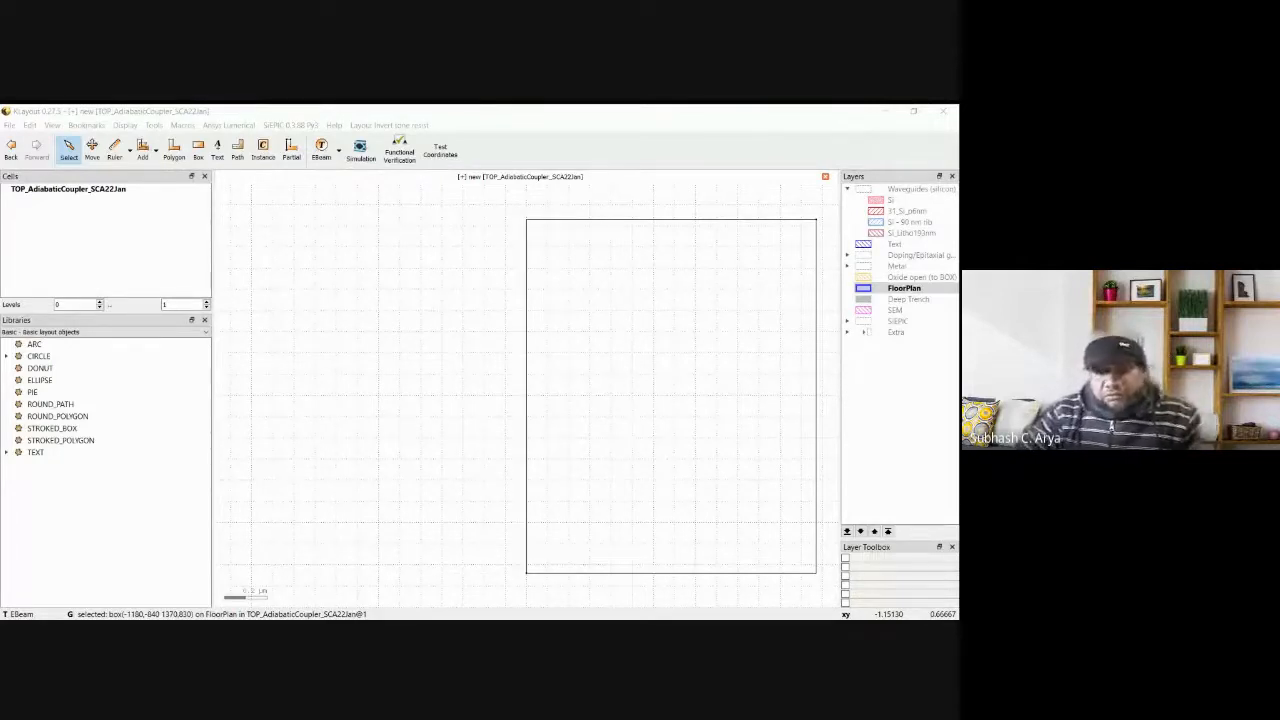
pyautogui.press('Tab')
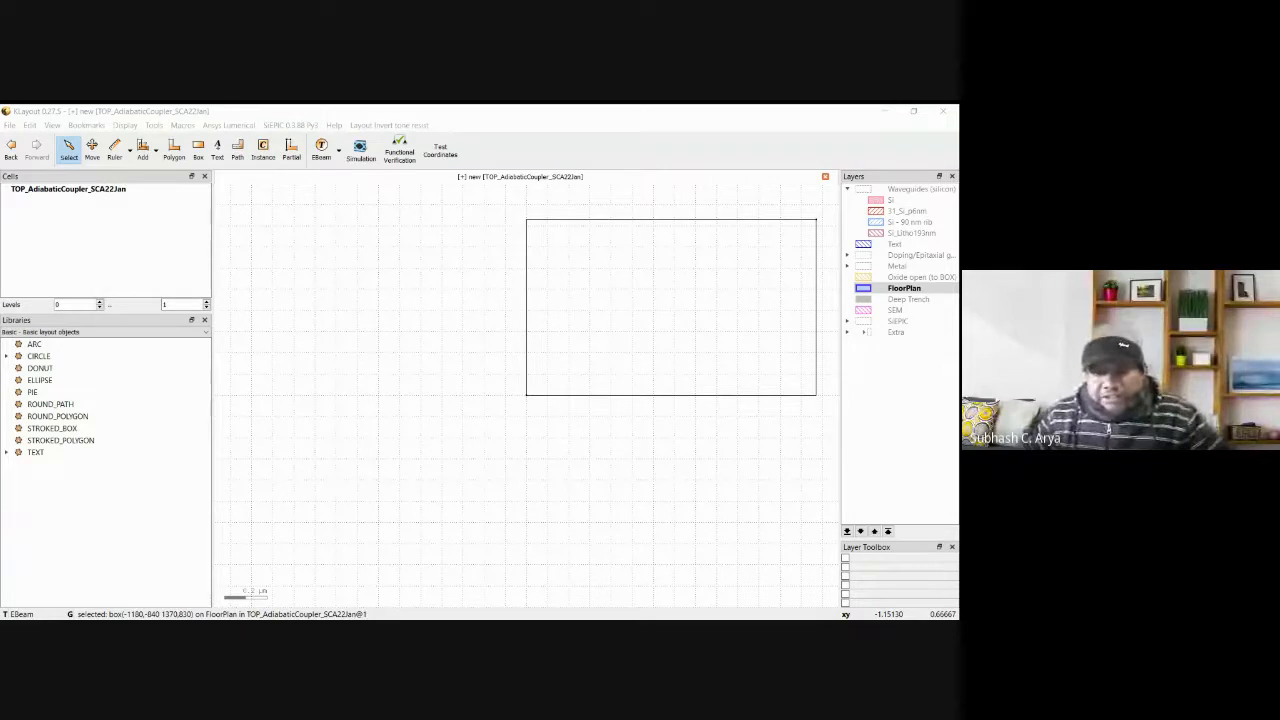
pyautogui.press('Tab')
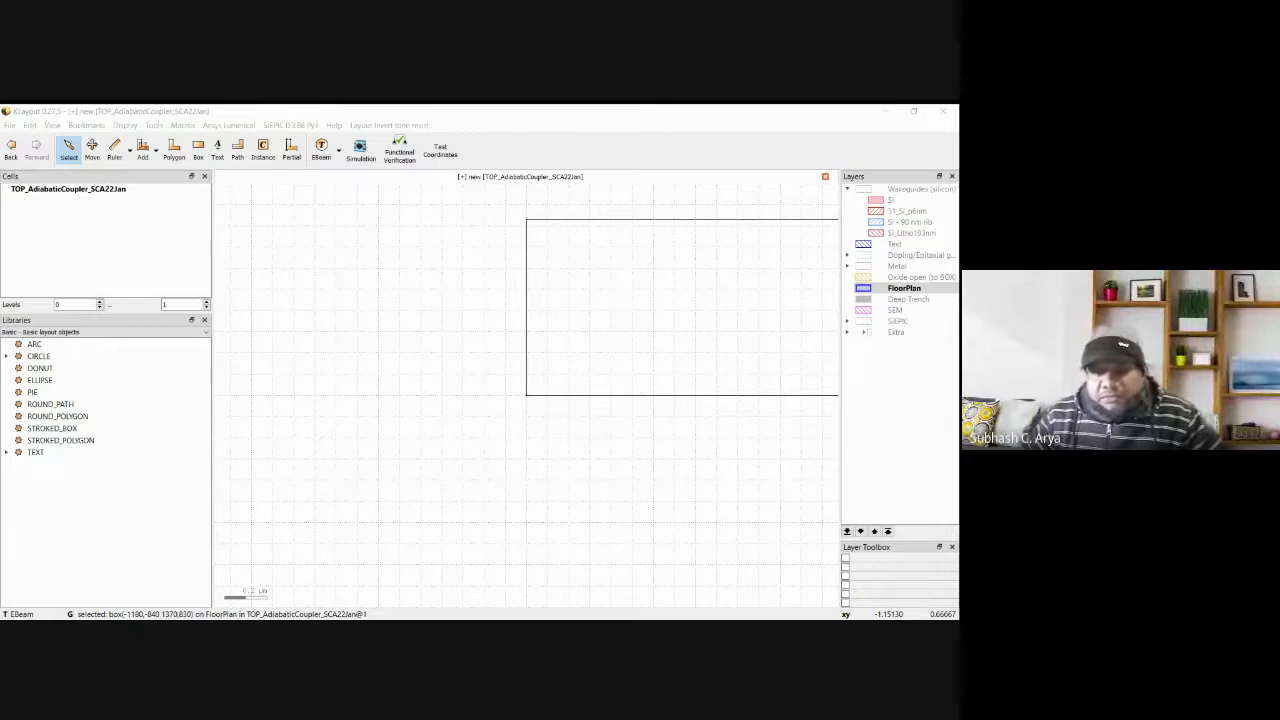
pyautogui.click(555, 514)
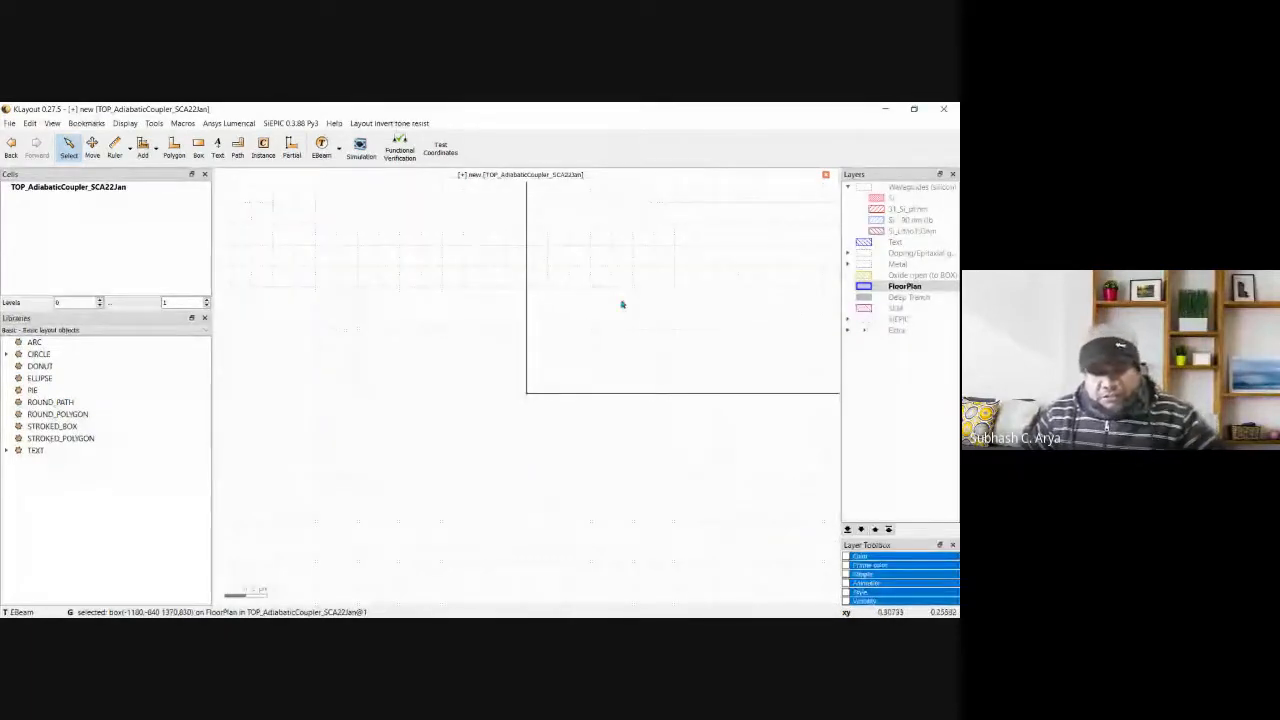
pyautogui.press('F2')
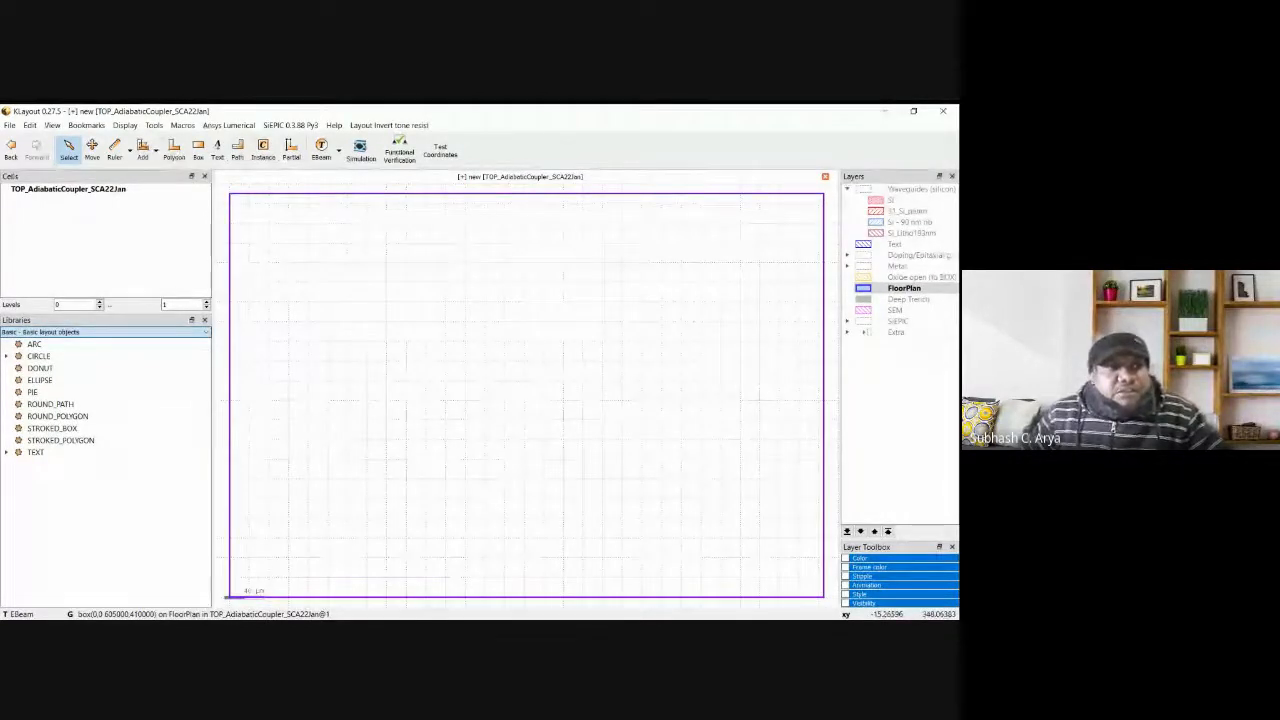
# Switch to the EBeam components-with-models library and choose ebeam_gc_te1550 as the cell for a new instance.
pyautogui.click(122, 355)
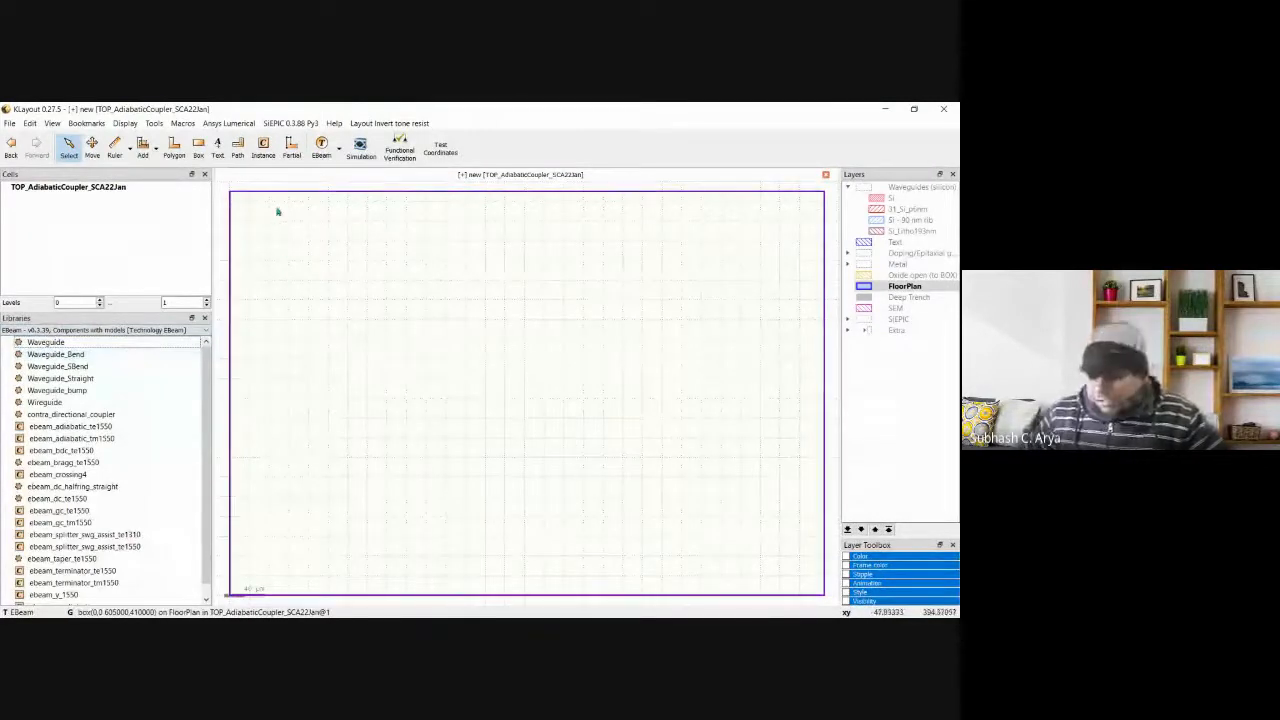
pyautogui.click(264, 148)
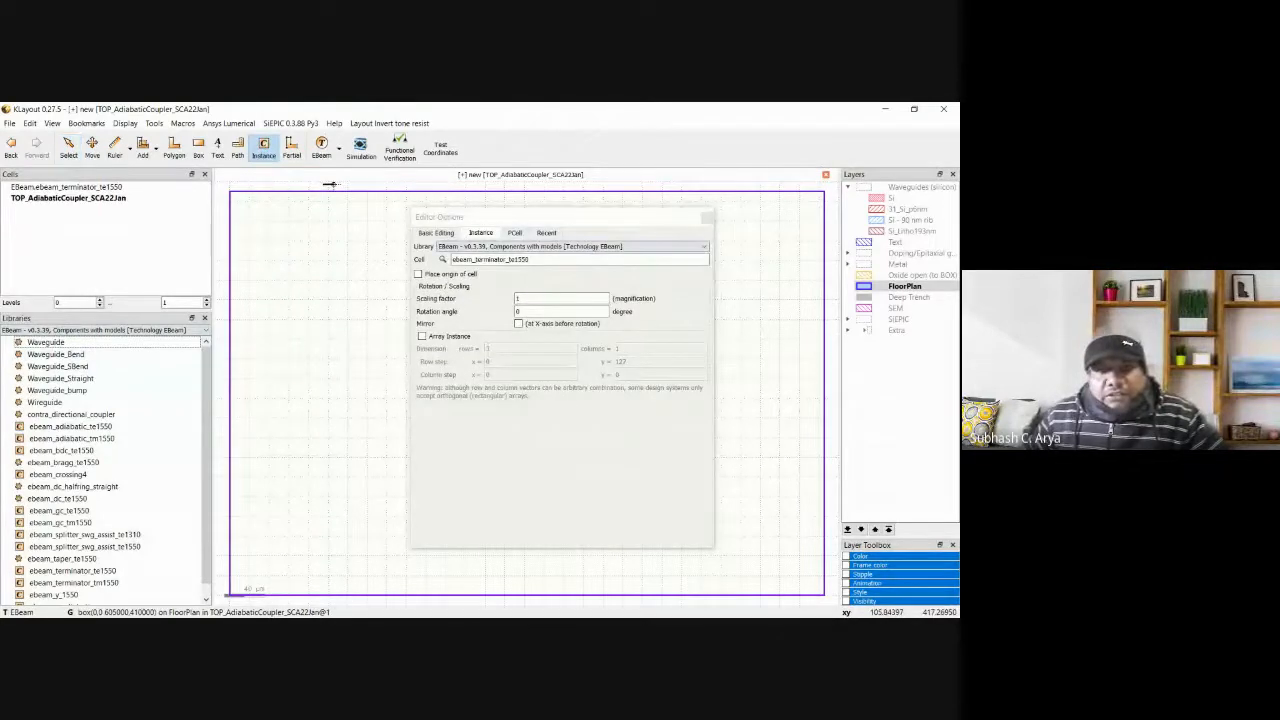
pyautogui.click(443, 259)
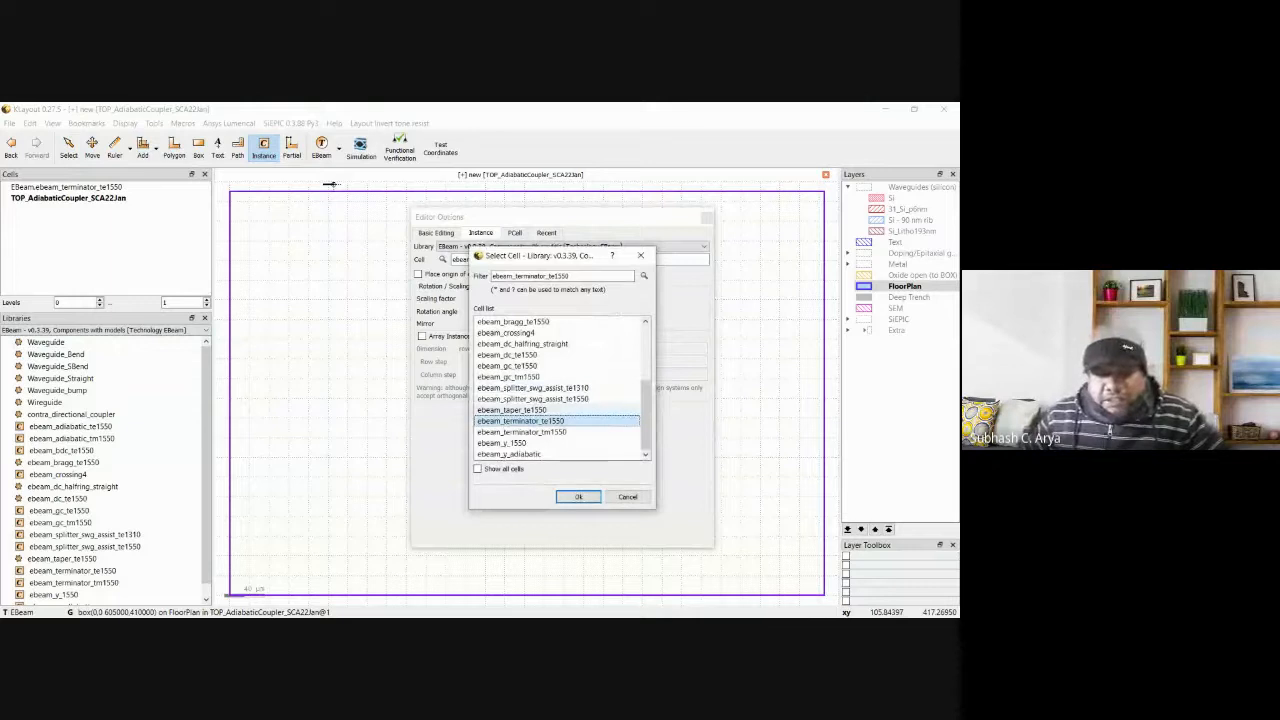
pyautogui.press('Up')
pyautogui.press('Up')
pyautogui.press('Up')
pyautogui.press('Up')
pyautogui.press('Up')
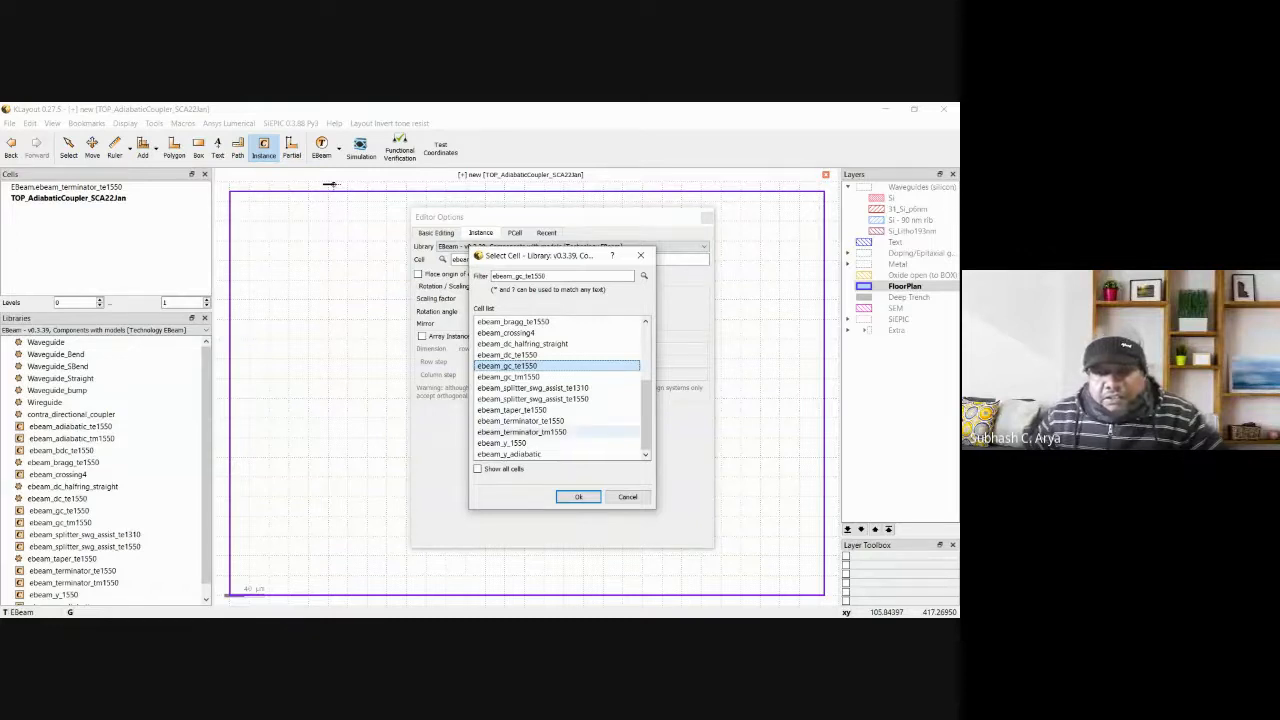
pyautogui.press('Return')
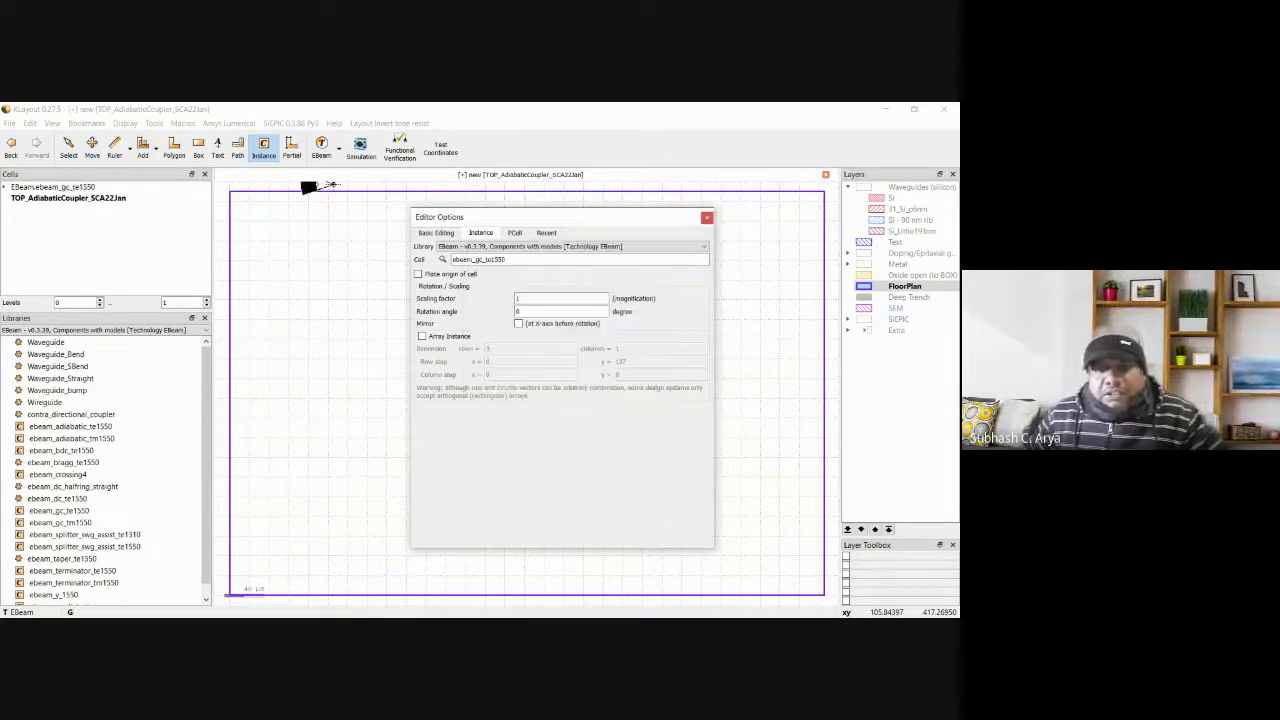
# Place the coupler as a 3-row, 1-column array with 127 row step near the floor plan's left edge, and show all hierarchy levels.
pyautogui.click(422, 337)
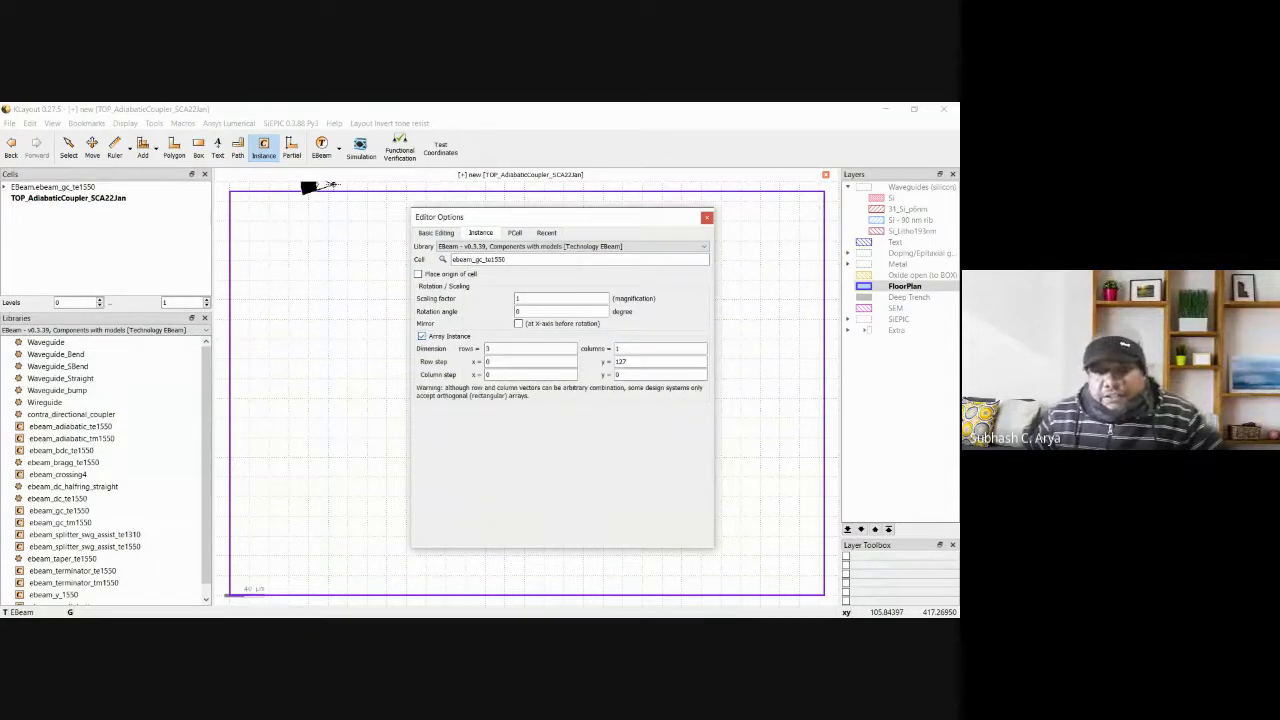
pyautogui.click(707, 218)
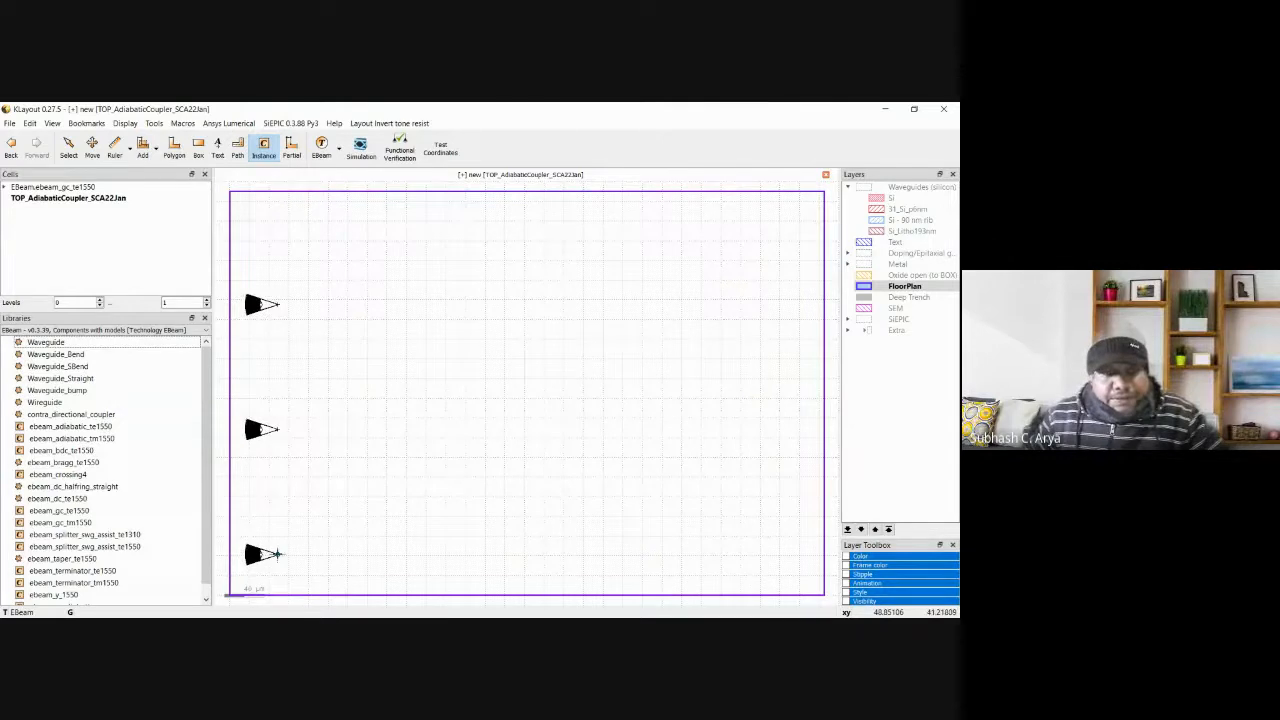
pyautogui.click(277, 560)
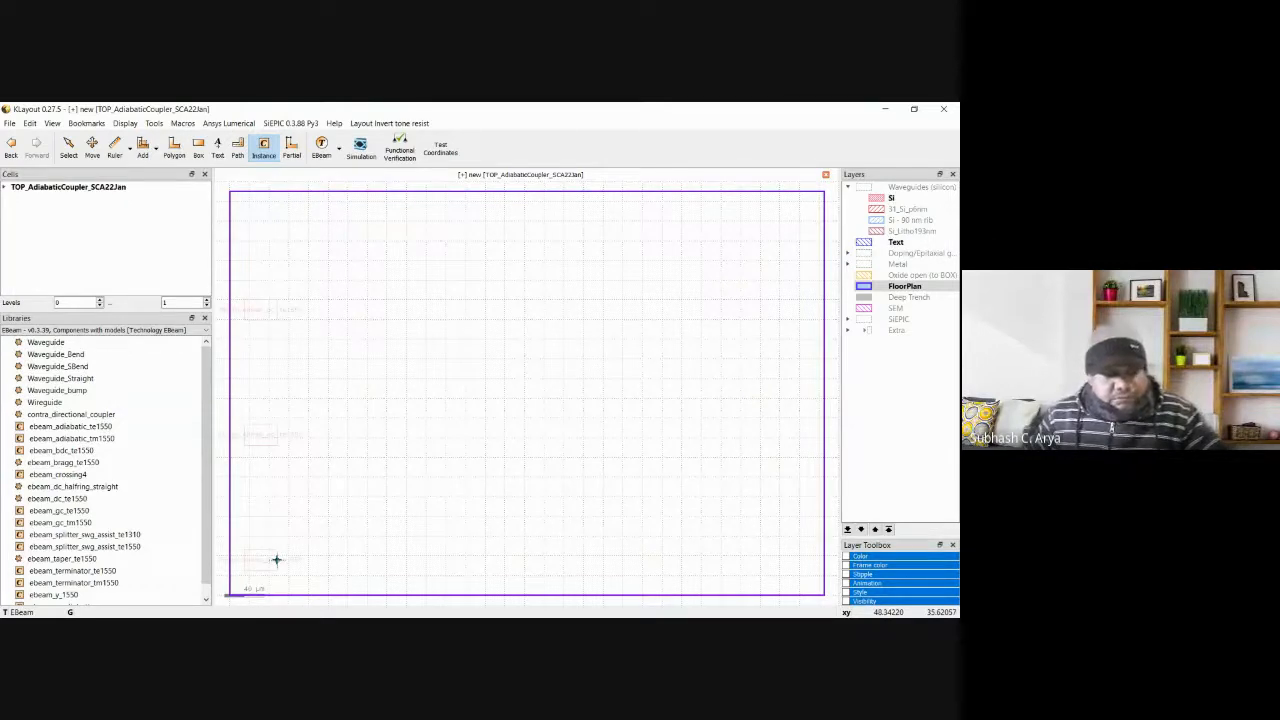
pyautogui.press('Escape')
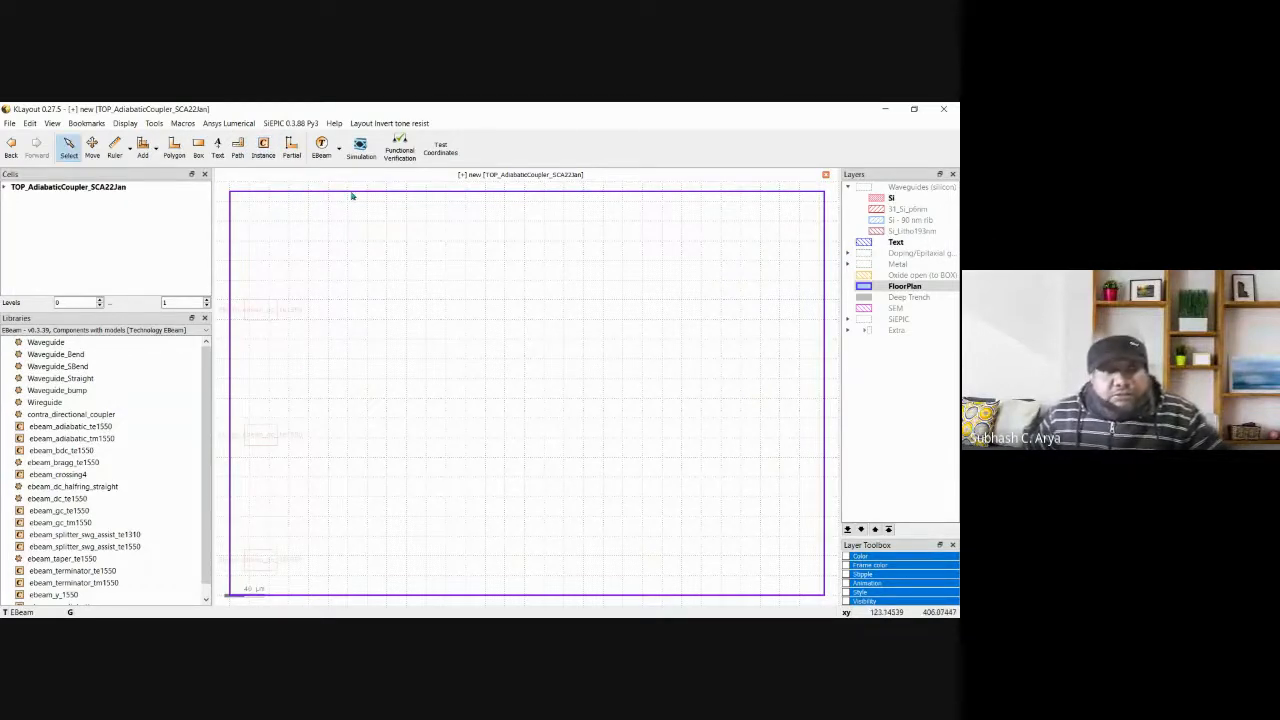
pyautogui.click(127, 129)
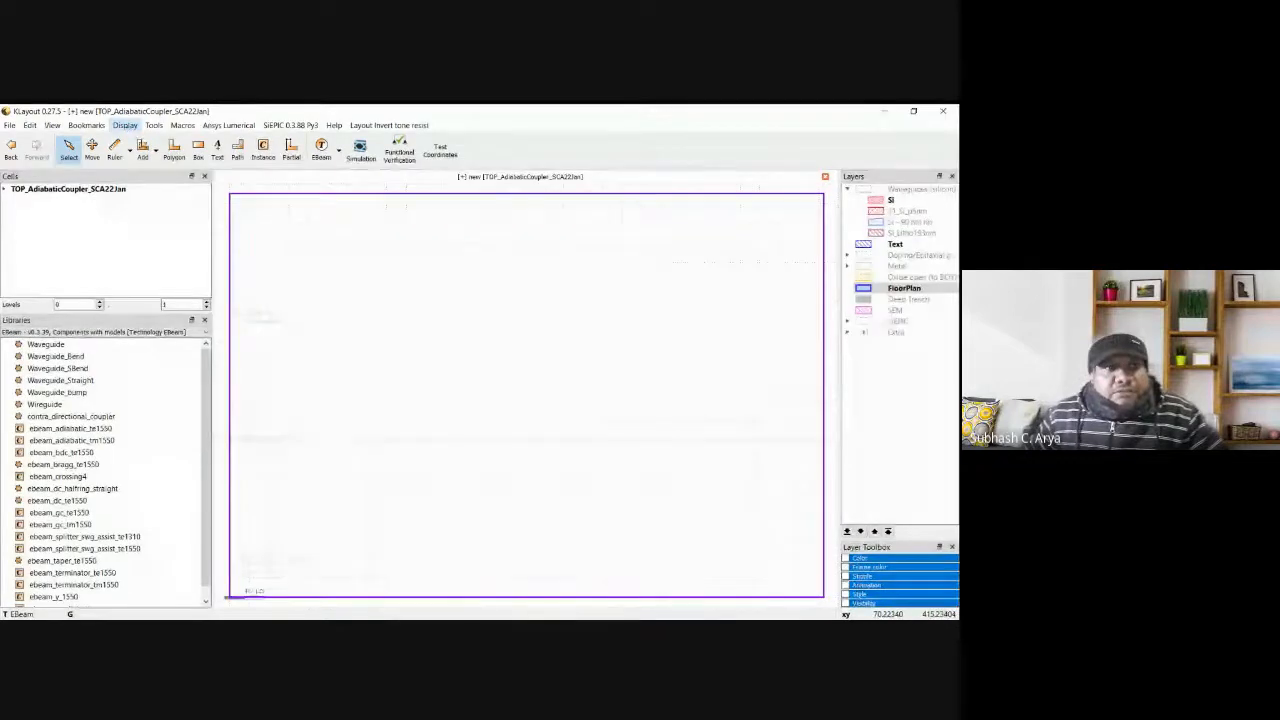
pyautogui.click(134, 160)
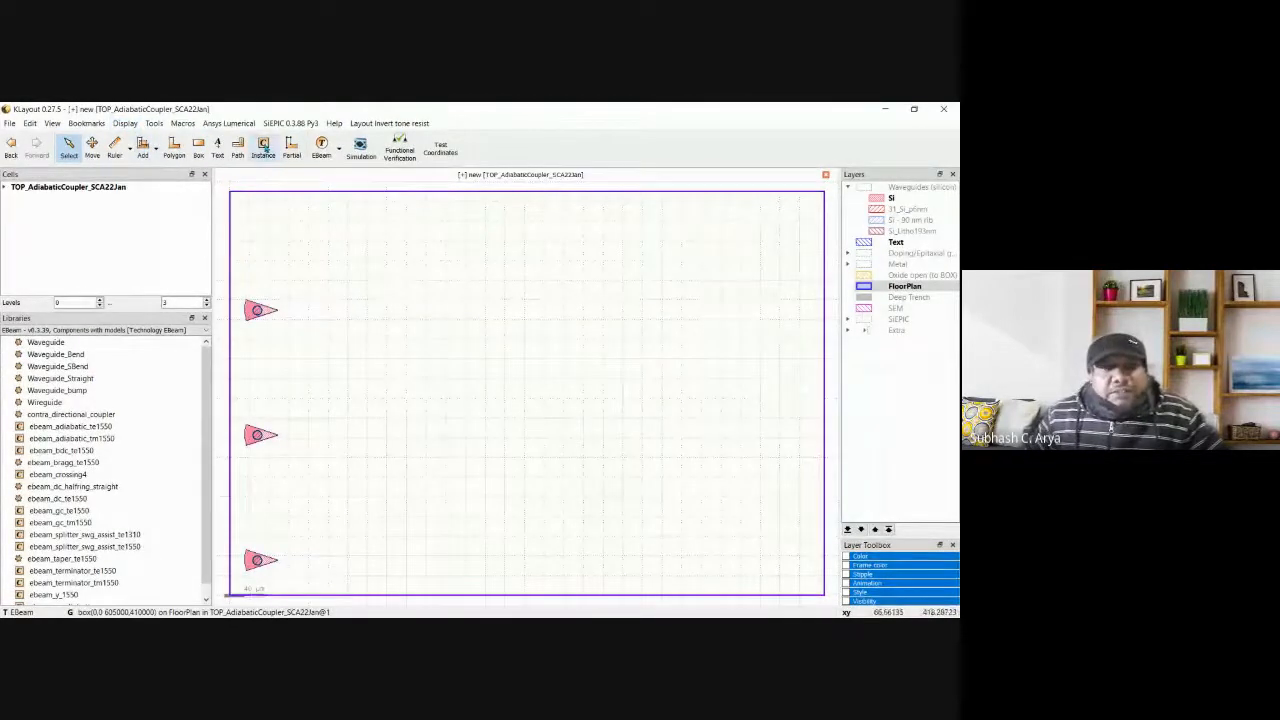
# Start another instance and choose ebeam_gc_tm1550 from the EBeam library as its cell.
pyautogui.click(264, 150)
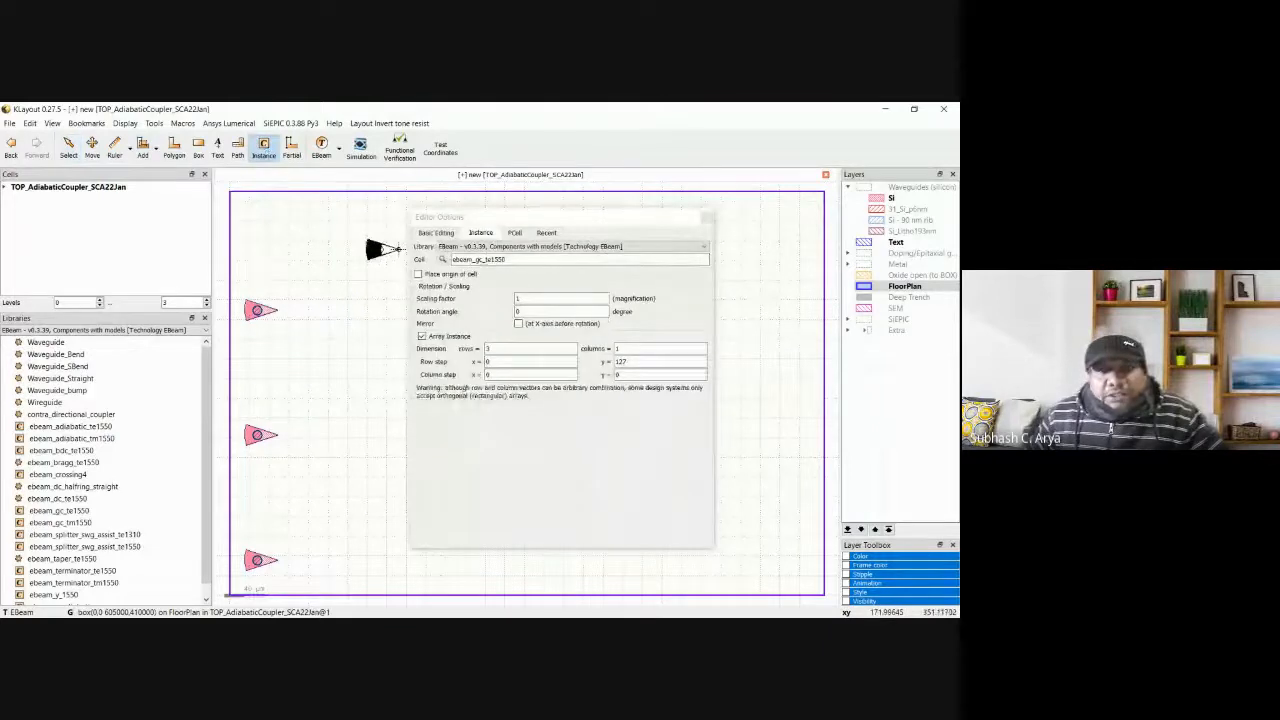
pyautogui.click(443, 260)
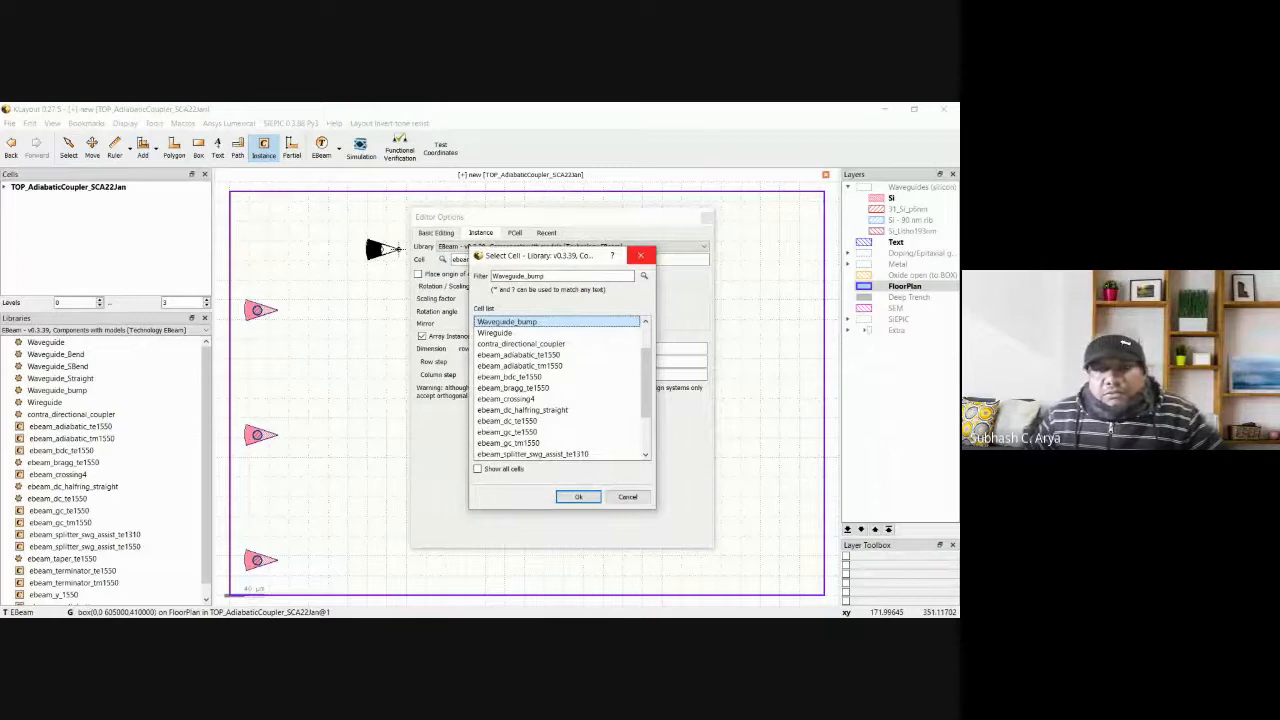
pyautogui.click(641, 255)
pyautogui.click(442, 259)
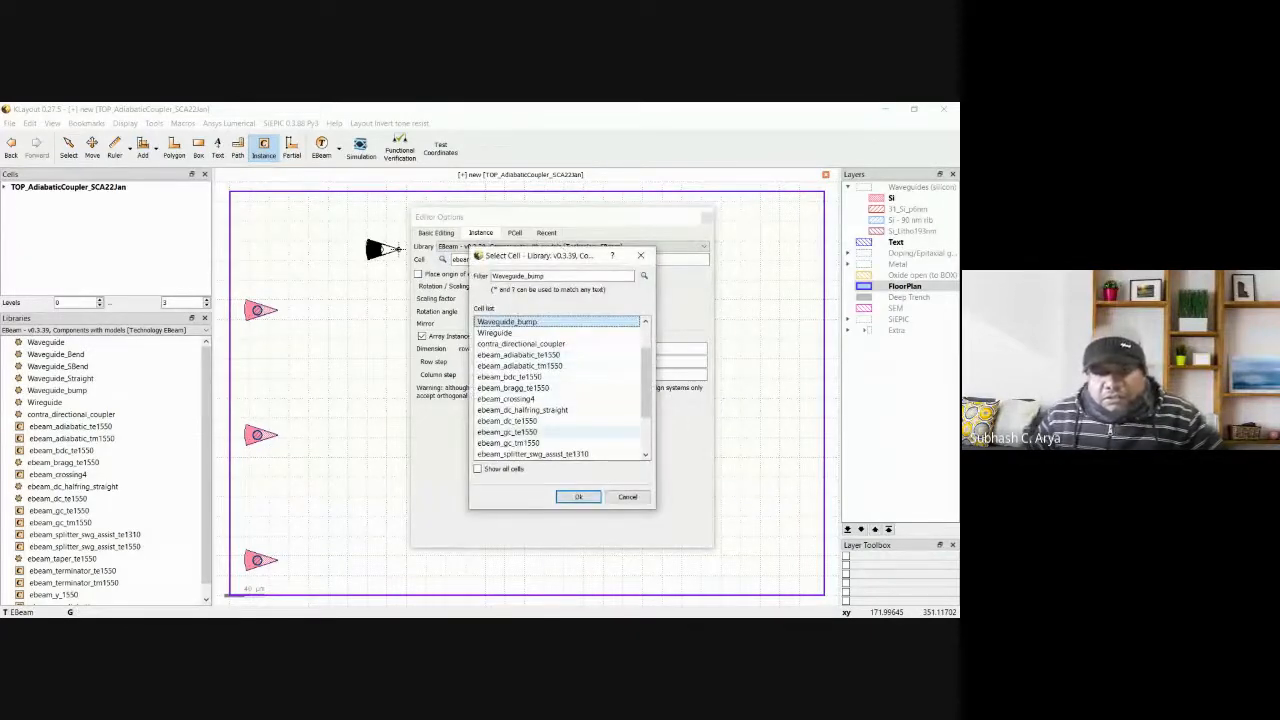
pyautogui.click(520, 431)
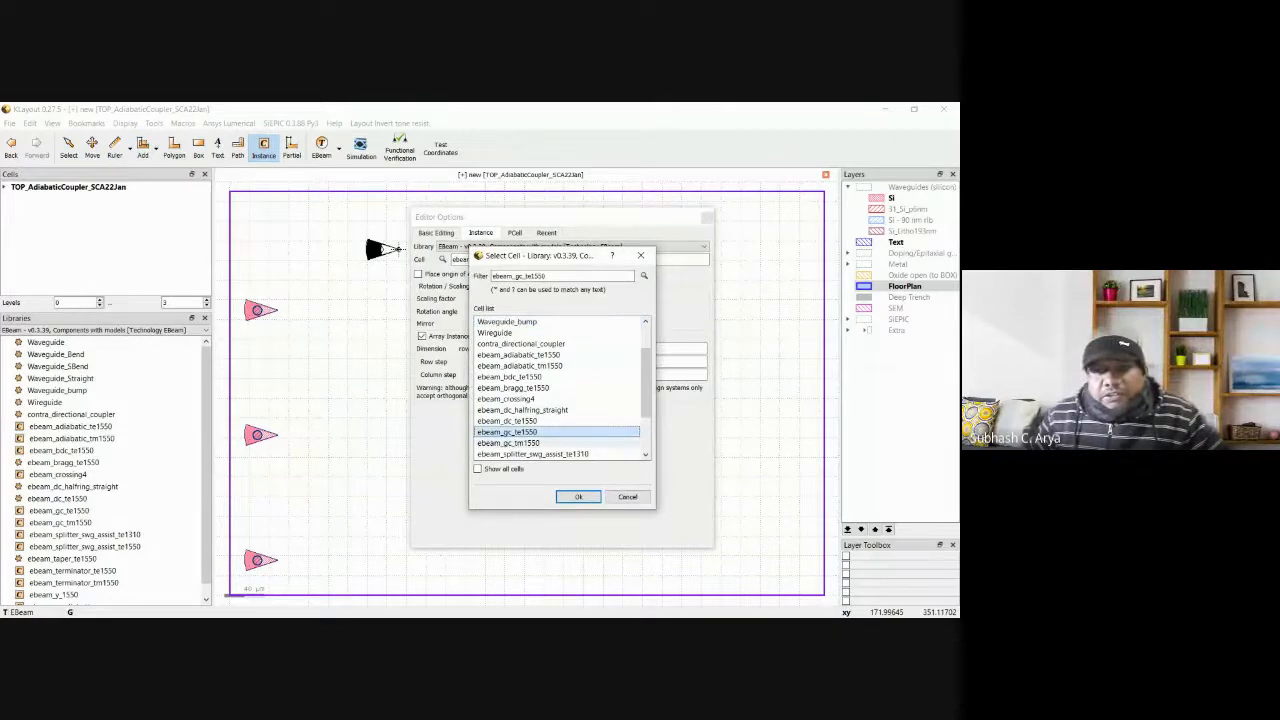
pyautogui.click(520, 443)
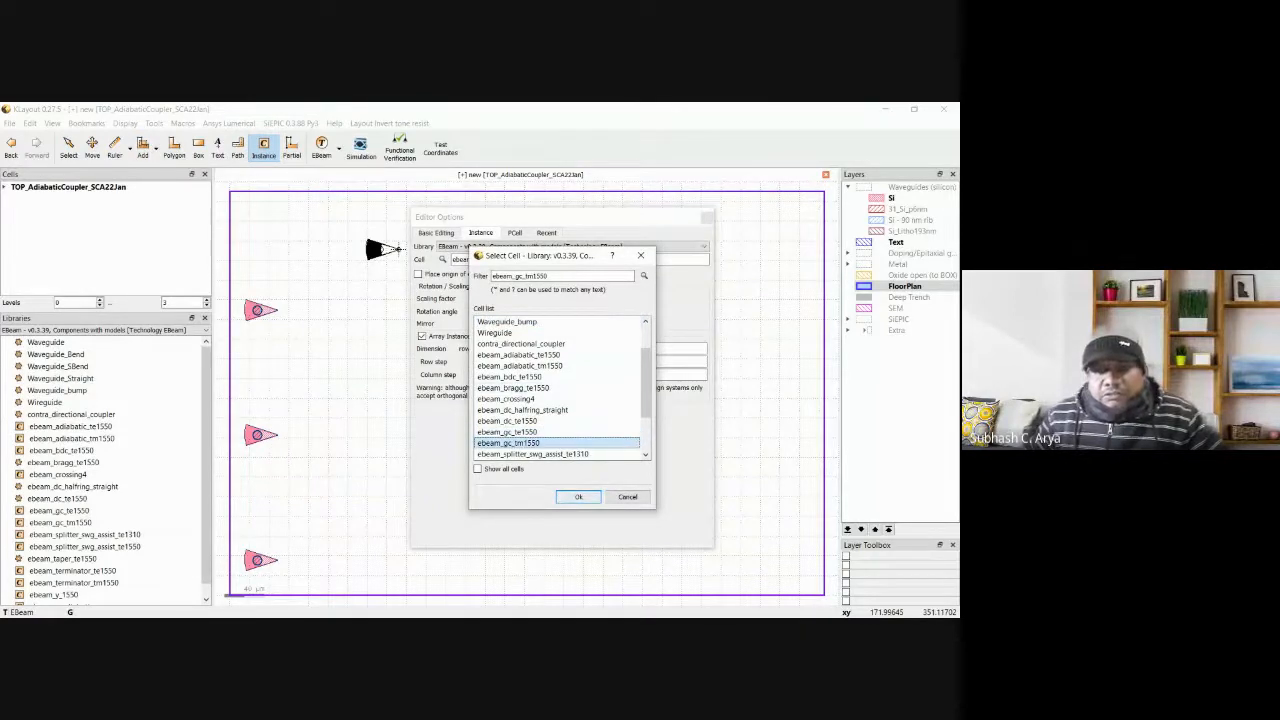
pyautogui.press('Return')
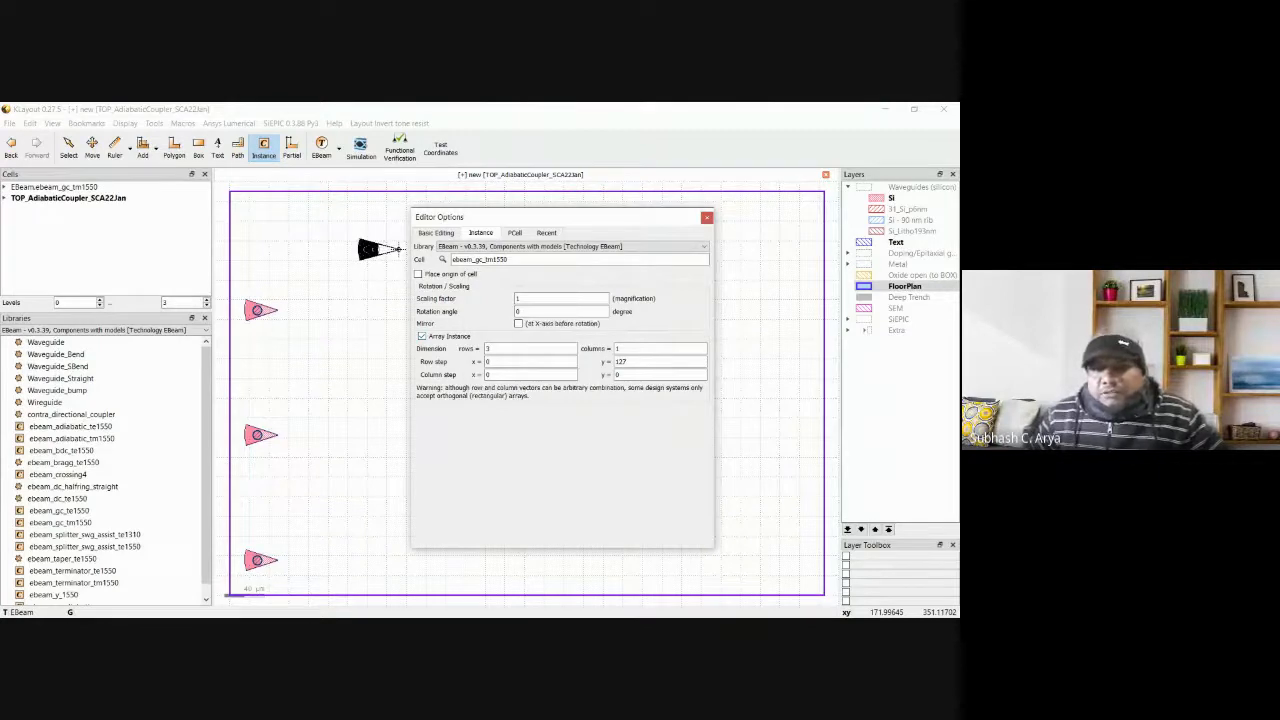
# Place the three-row TM coupler array at about 439, 43 µm in the floor plan's right part and turn it to face the TE couplers.
pyautogui.click(707, 218)
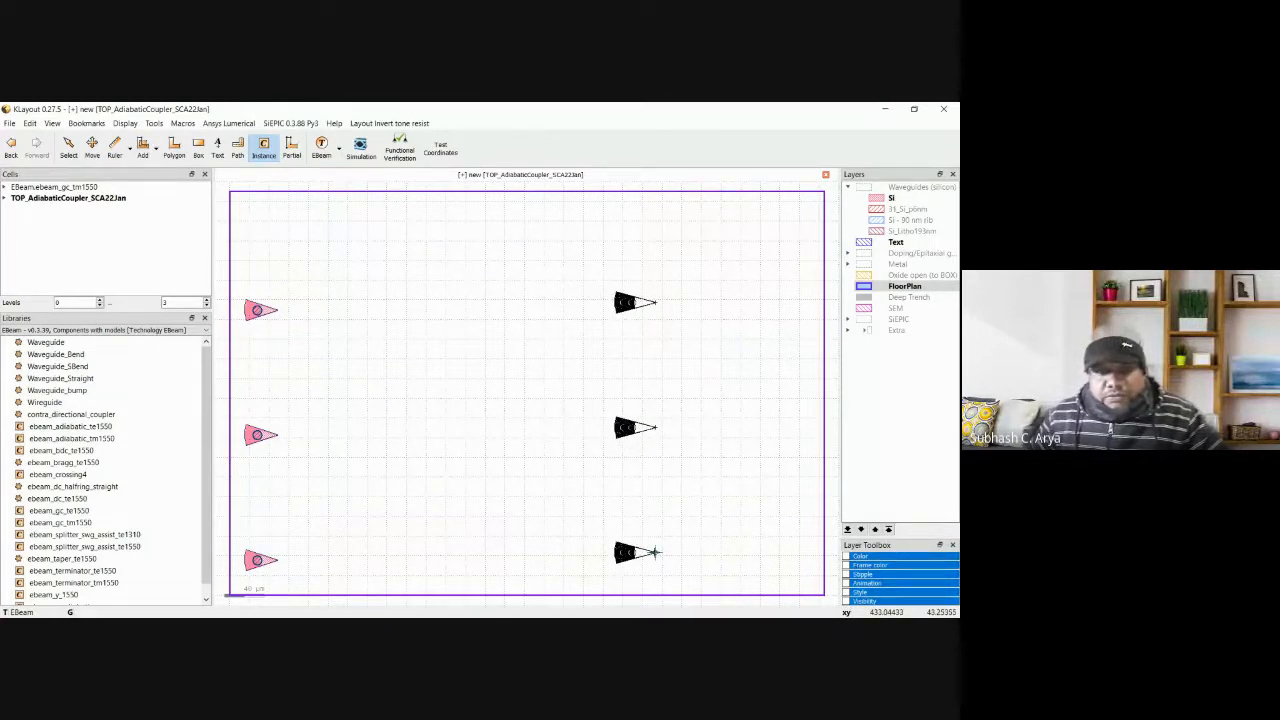
pyautogui.click(658, 552)
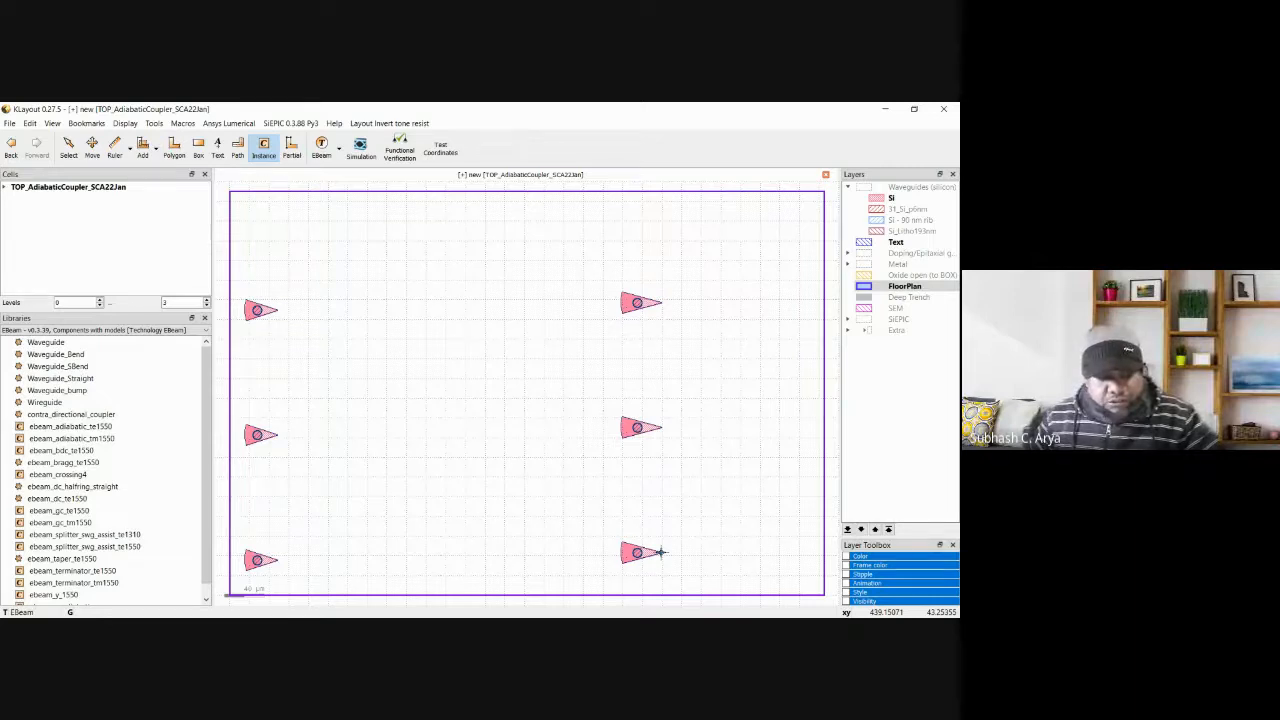
pyautogui.press('Escape')
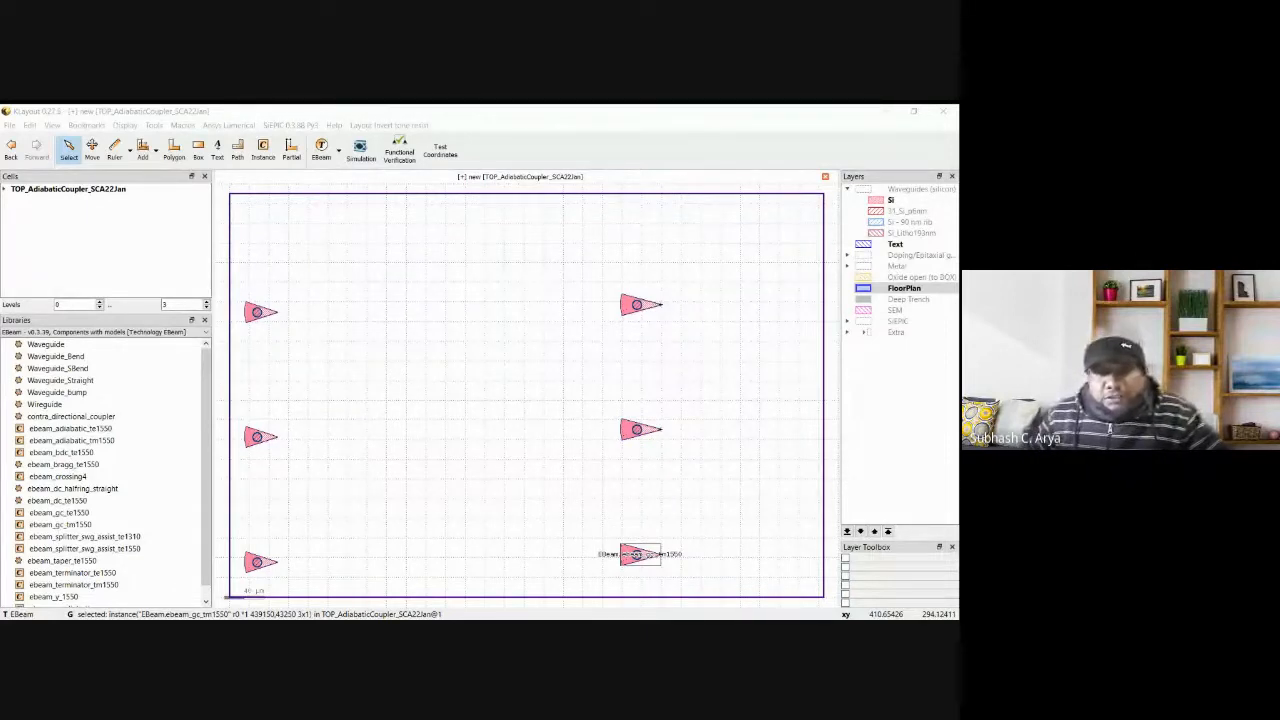
pyautogui.press('Return')
pyautogui.click(740, 375)
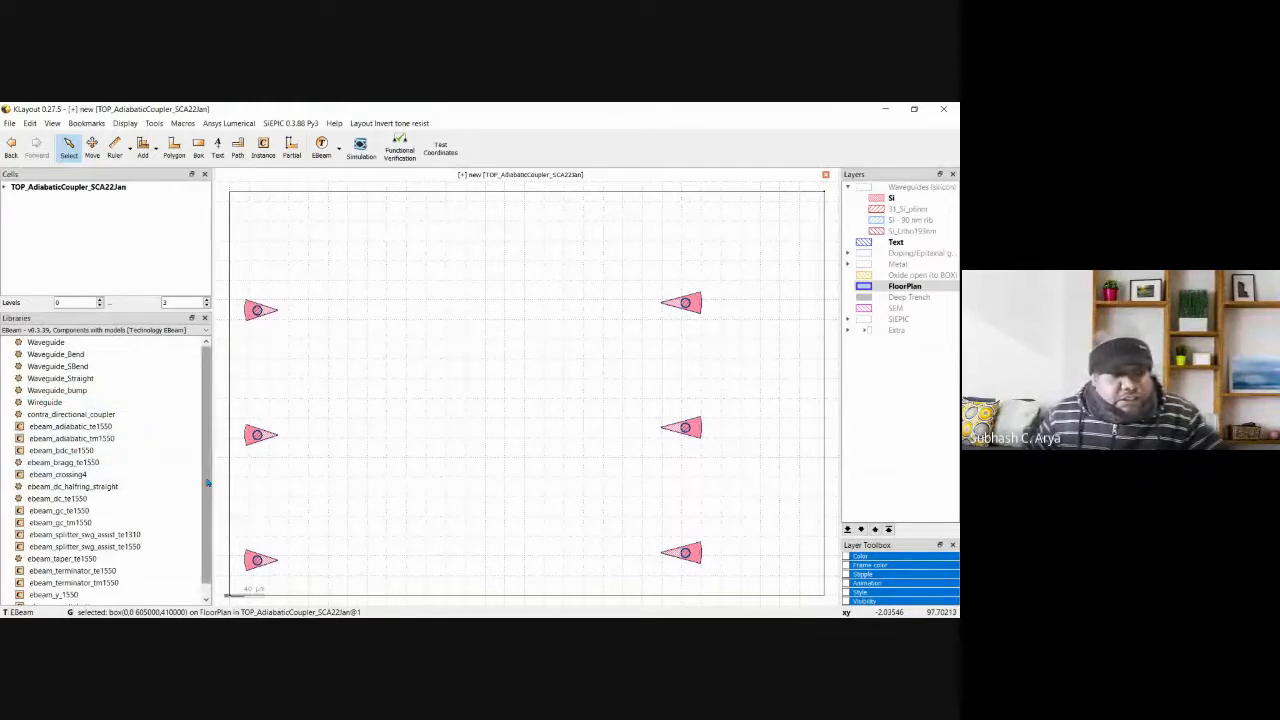
pyautogui.moveTo(208, 483); pyautogui.dragTo(208, 491)
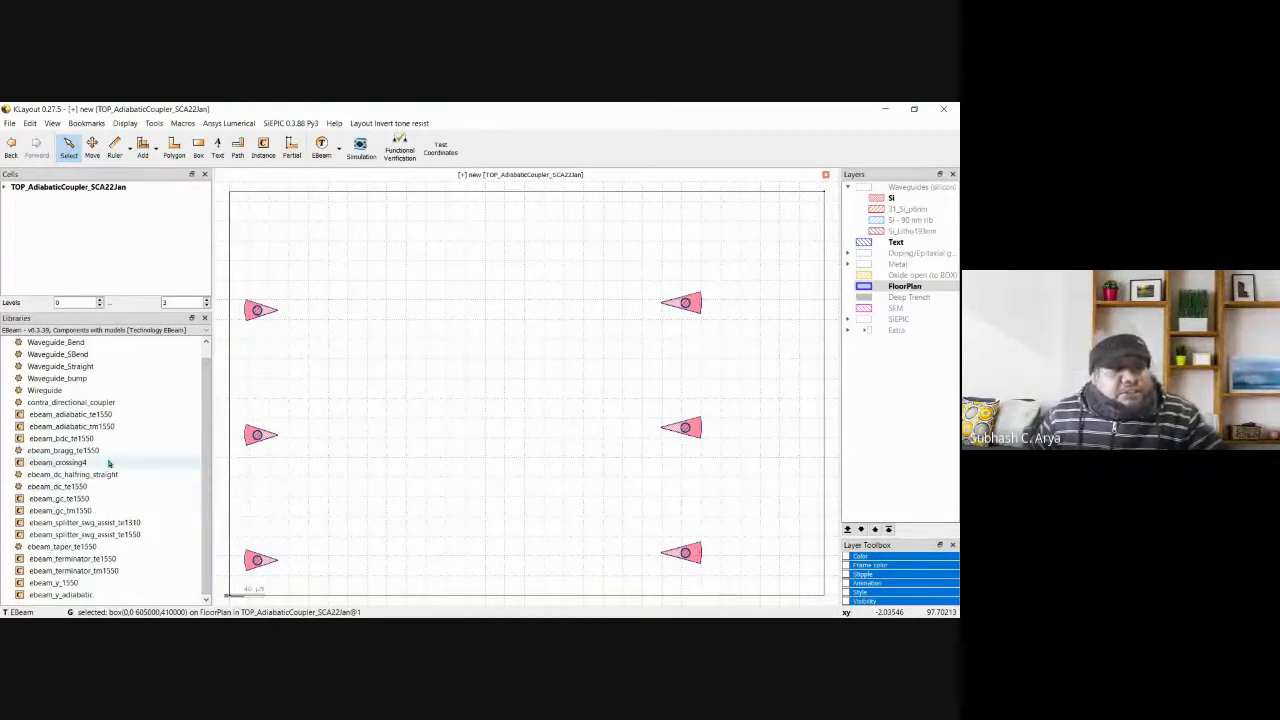
pyautogui.click(73, 417)
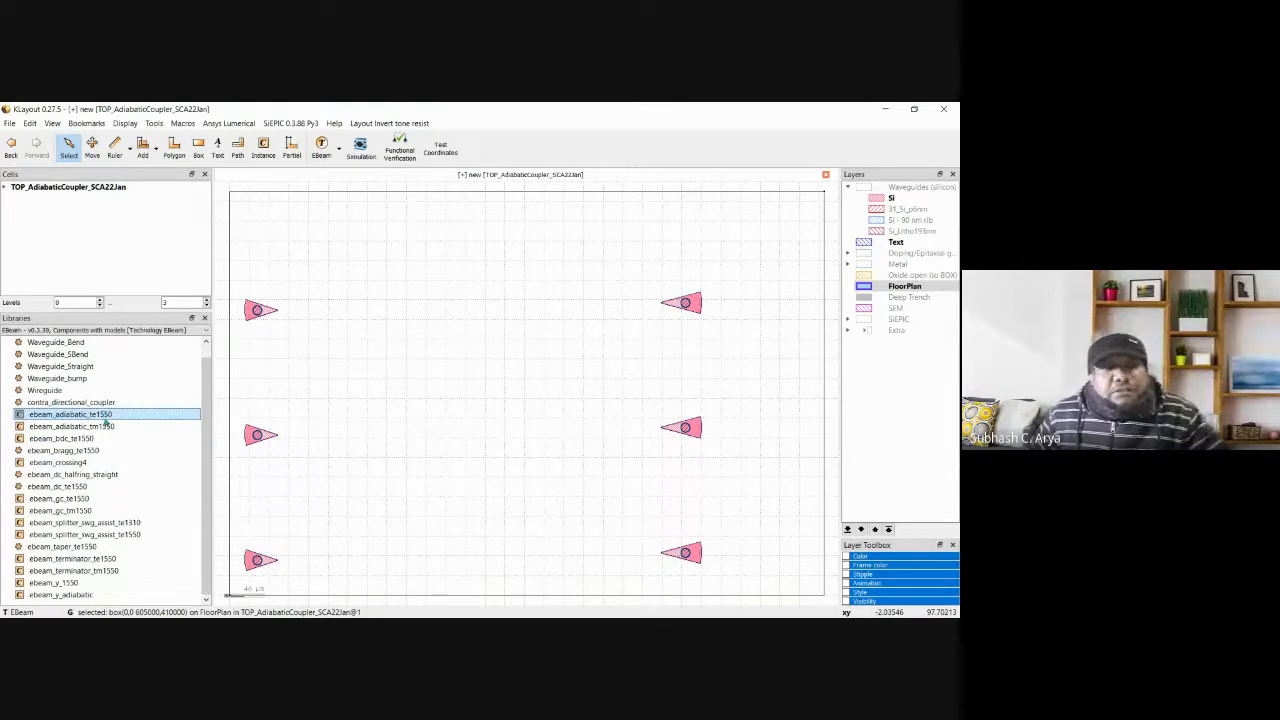
pyautogui.click(263, 147)
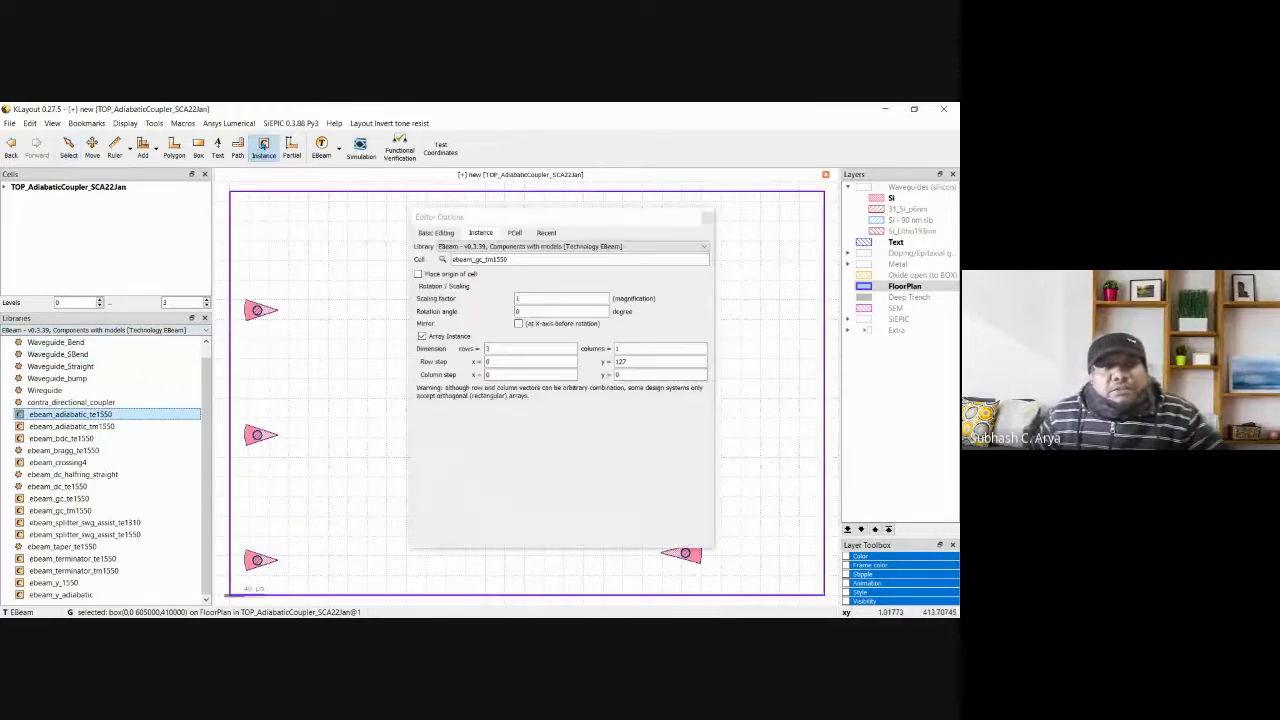
pyautogui.click(707, 217)
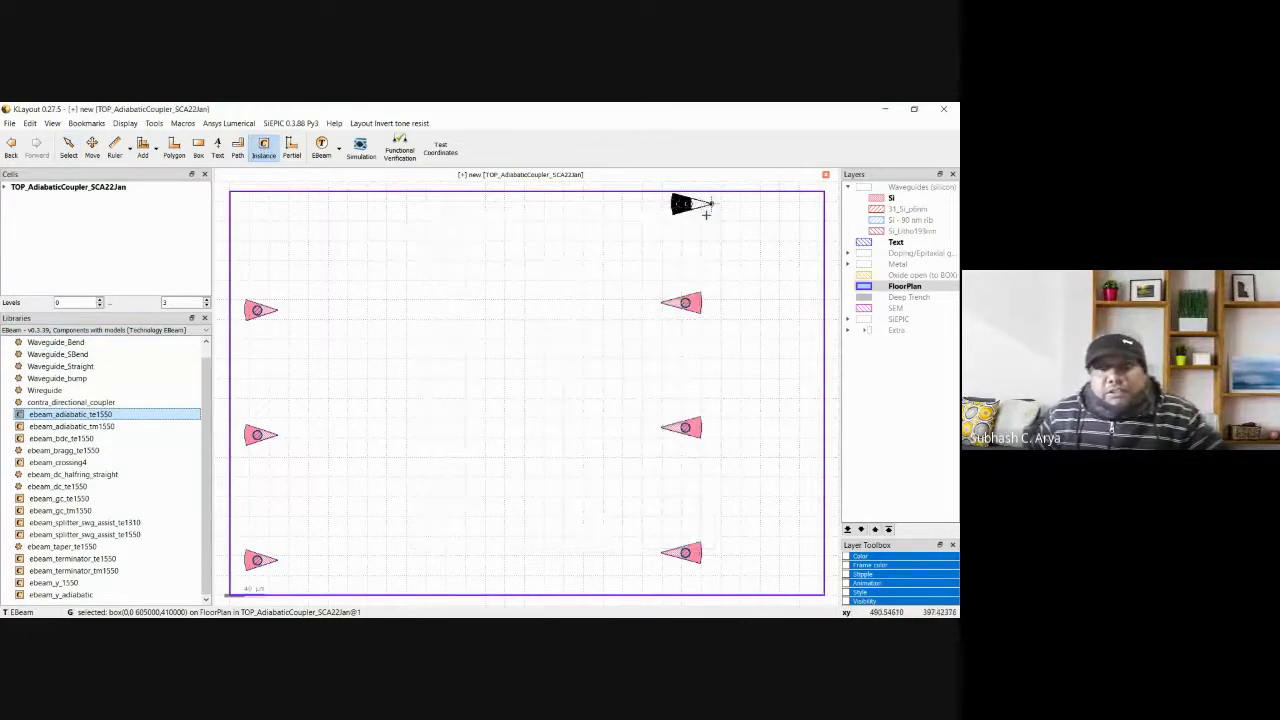
pyautogui.moveTo(94, 417); pyautogui.dragTo(343, 503)
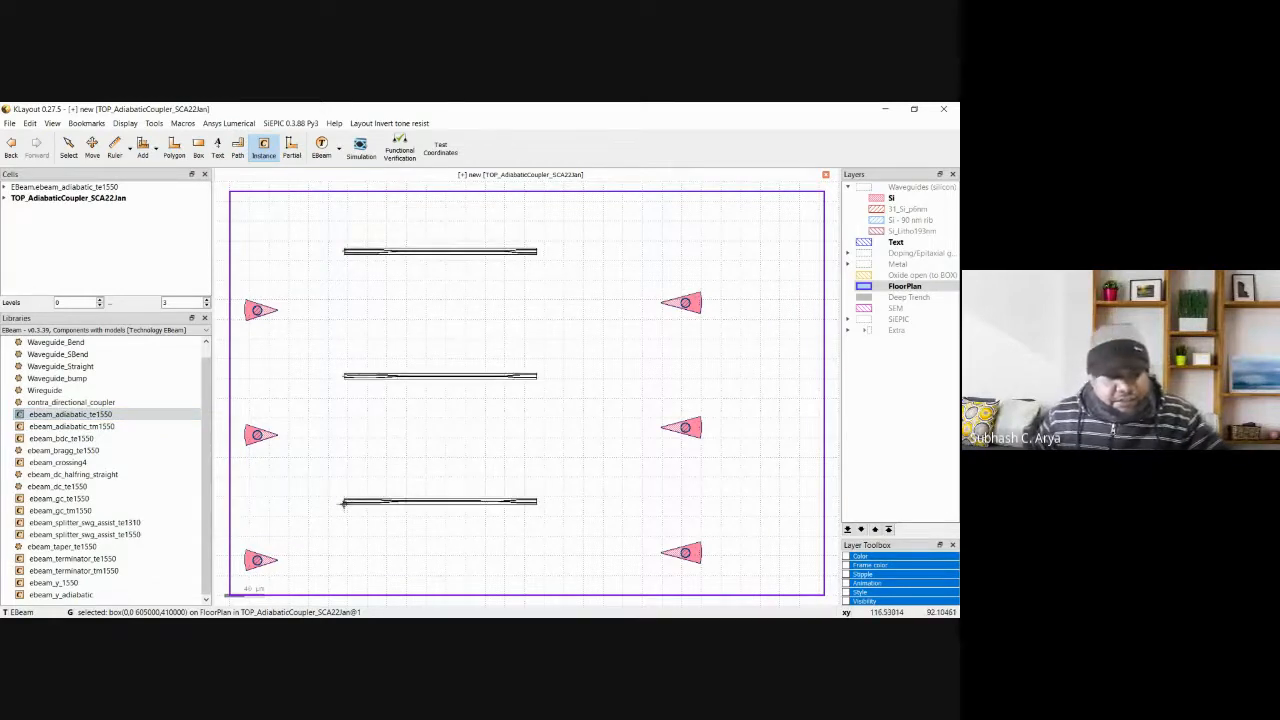
pyautogui.press('Escape')
# Place a single, non-arrayed ebeam_adiabatic_te1550 instance at about 81, 108 µm, between the middle and lower TE grating couplers.
pyautogui.click(79, 416)
pyautogui.click(263, 146)
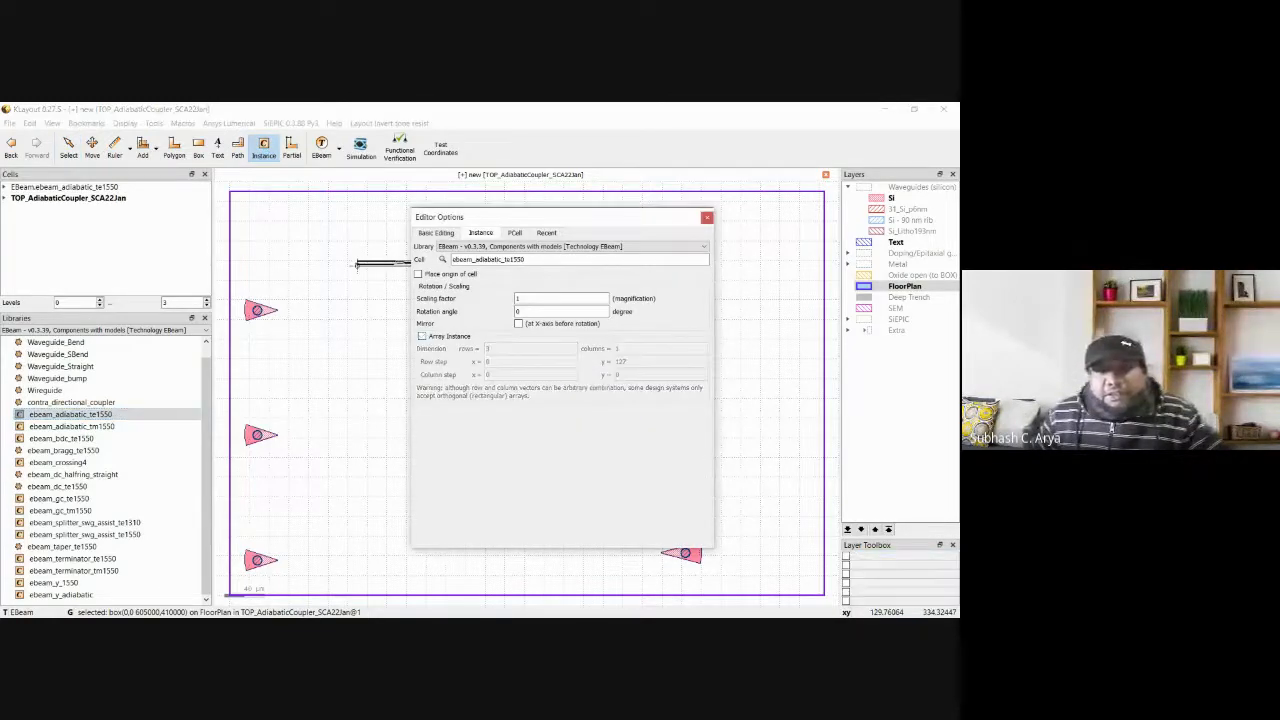
pyautogui.click(707, 217)
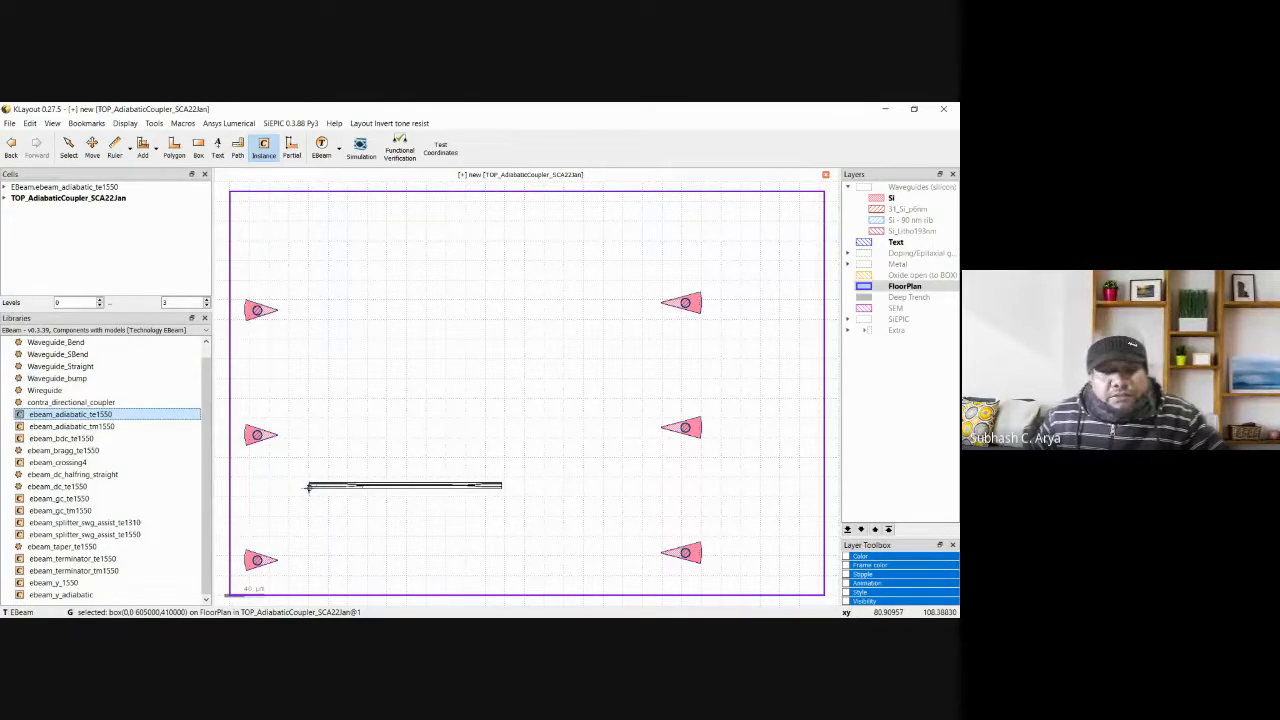
pyautogui.click(309, 488)
pyautogui.press('Escape')
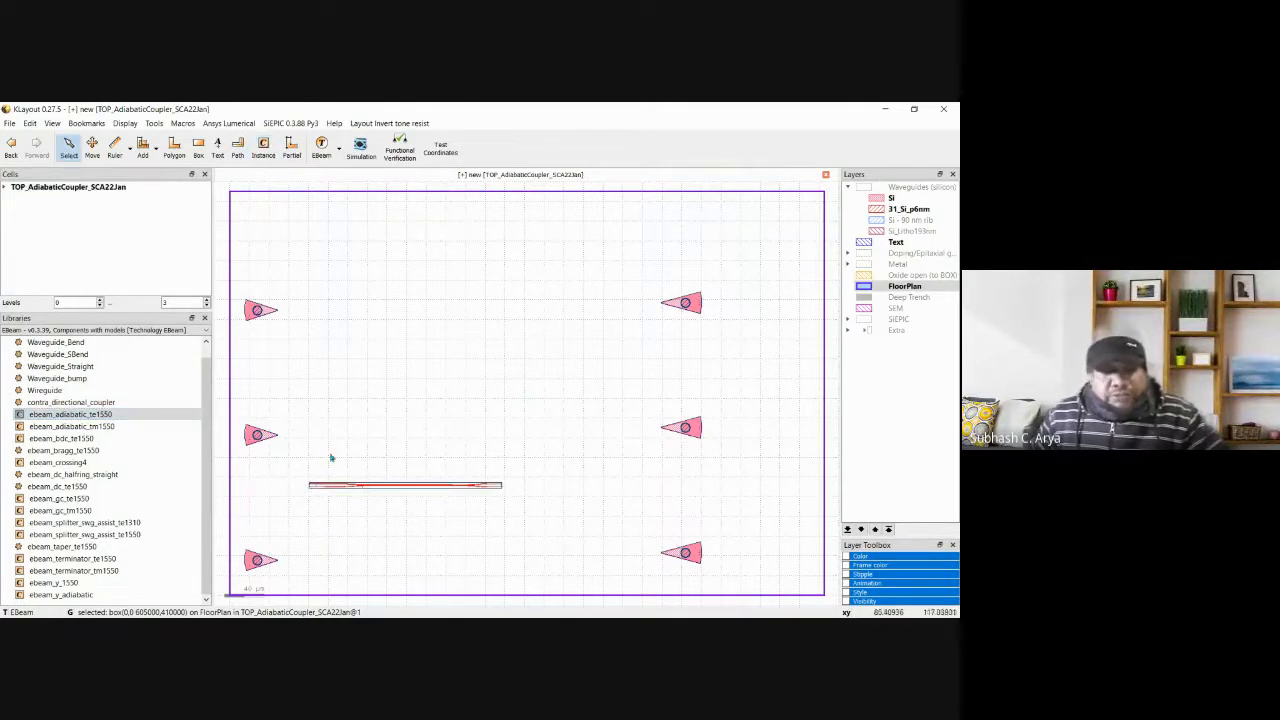
# Place a single ebeam_adiabatic_tm1550 instance at about 187, 205 µm, above the TE adiabatic coupler.
pyautogui.click(99, 428)
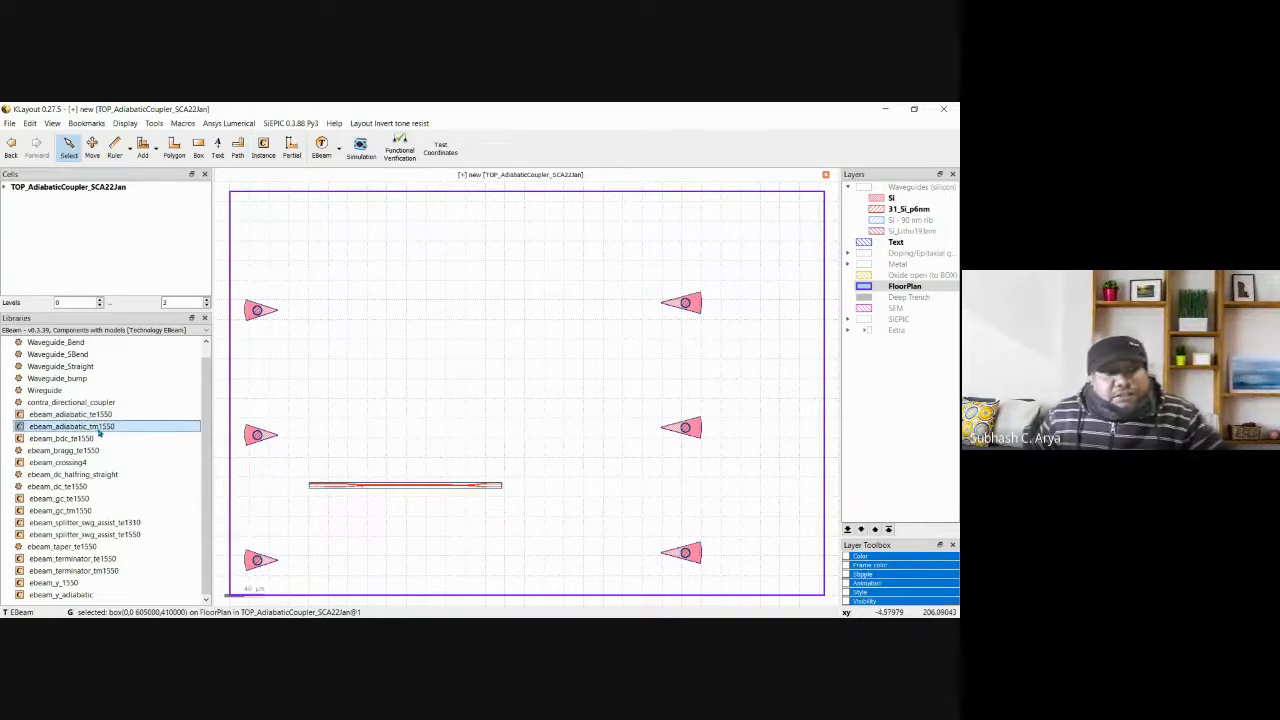
pyautogui.moveTo(99, 428); pyautogui.dragTo(222, 422)
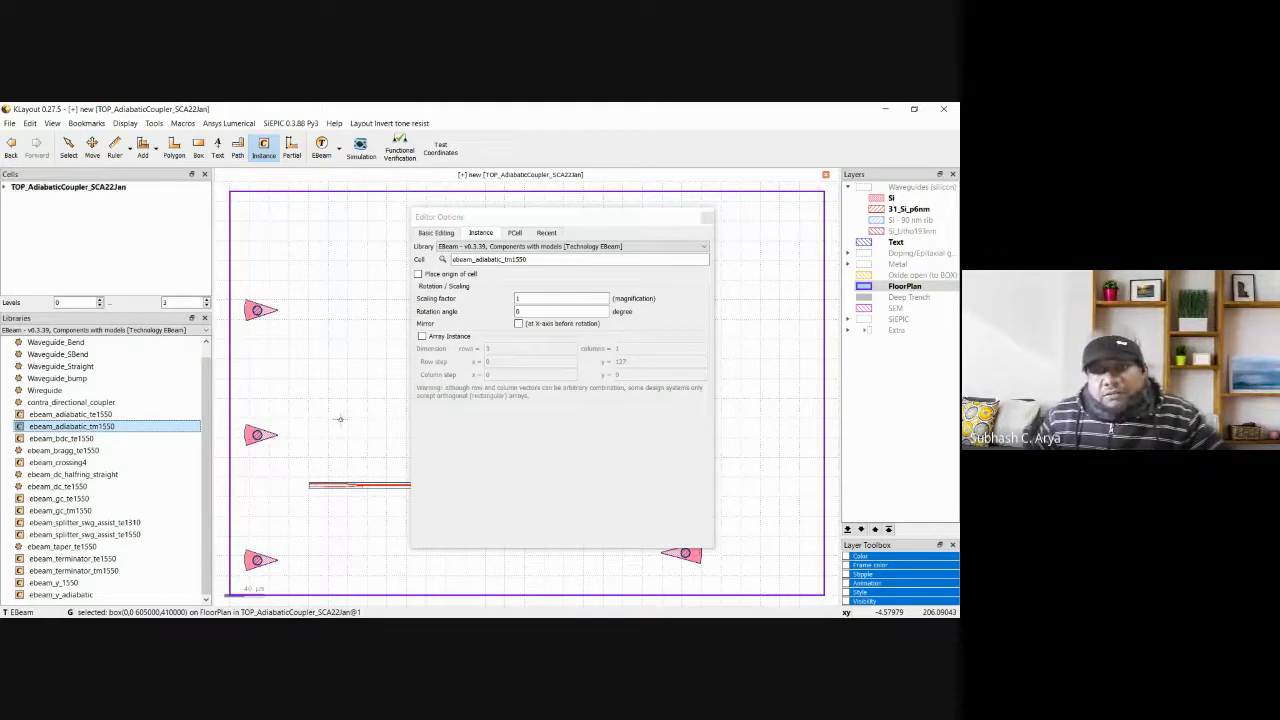
pyautogui.click(707, 218)
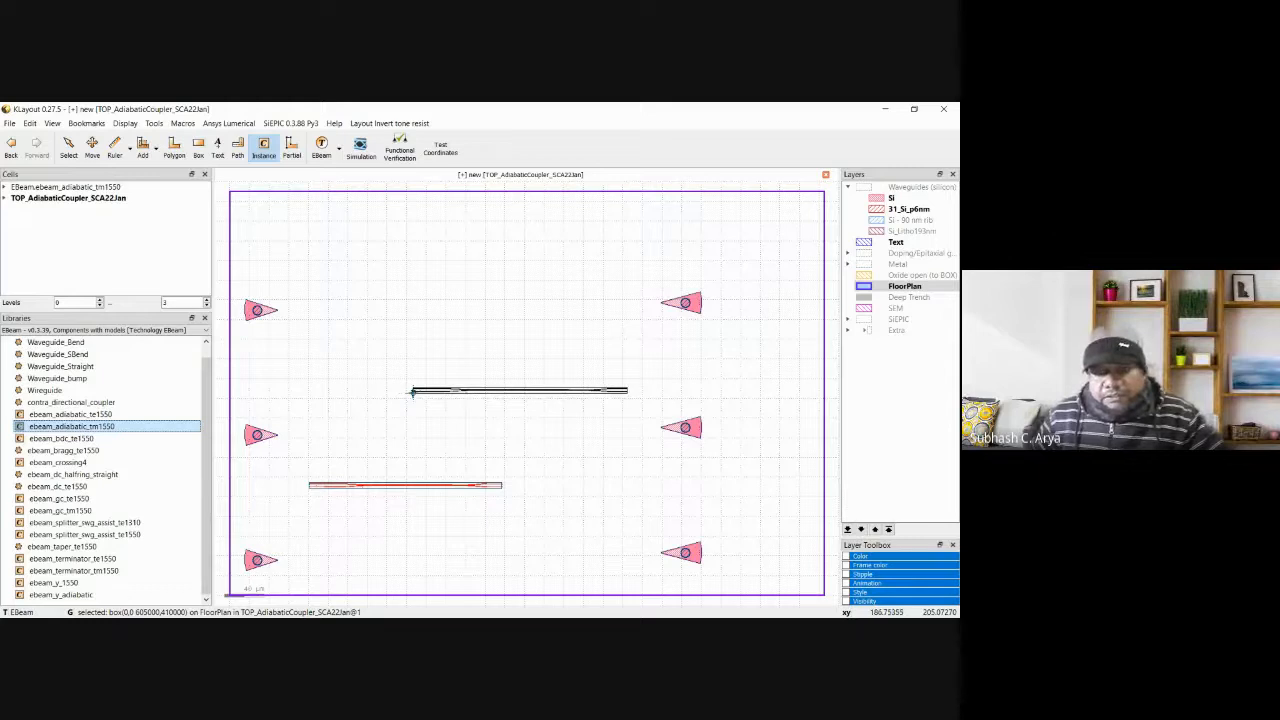
pyautogui.click(412, 392)
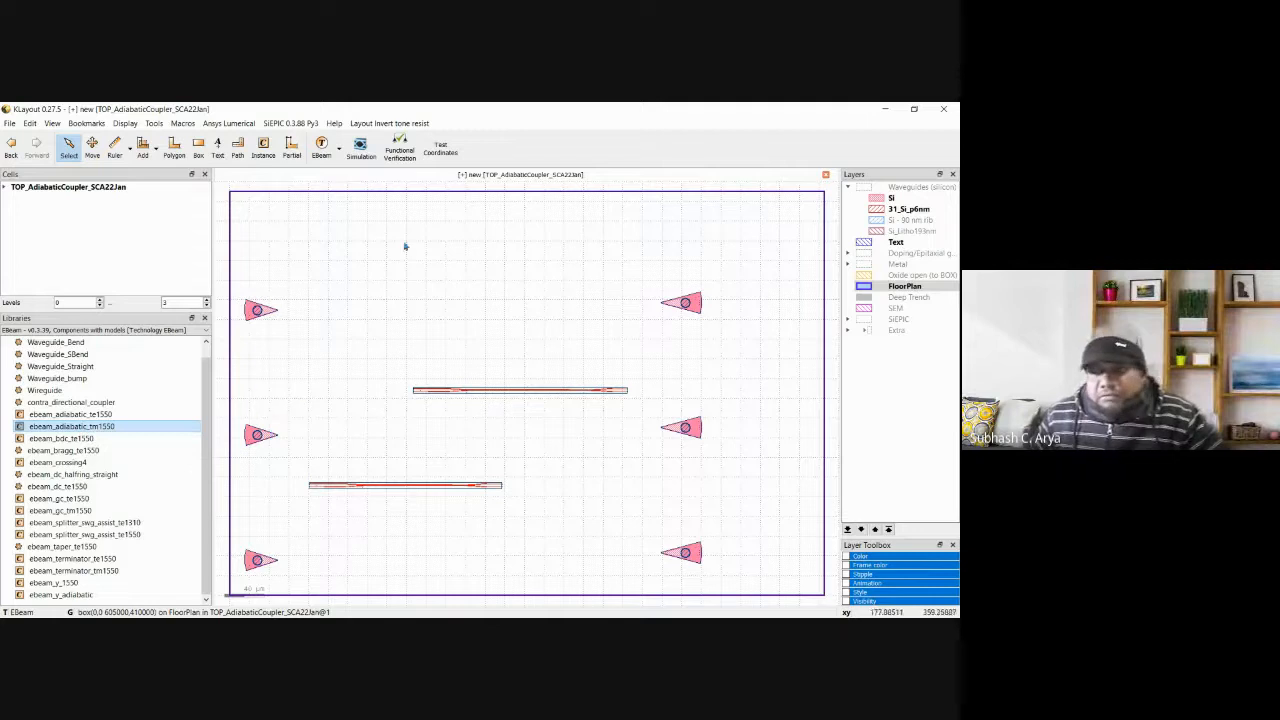
# Draw a 0.5 µm wide Si path from the middle TE grating coupler, about 49 µm down, to the TE adiabatic coupler's upper-left port.
pyautogui.click(882, 198)
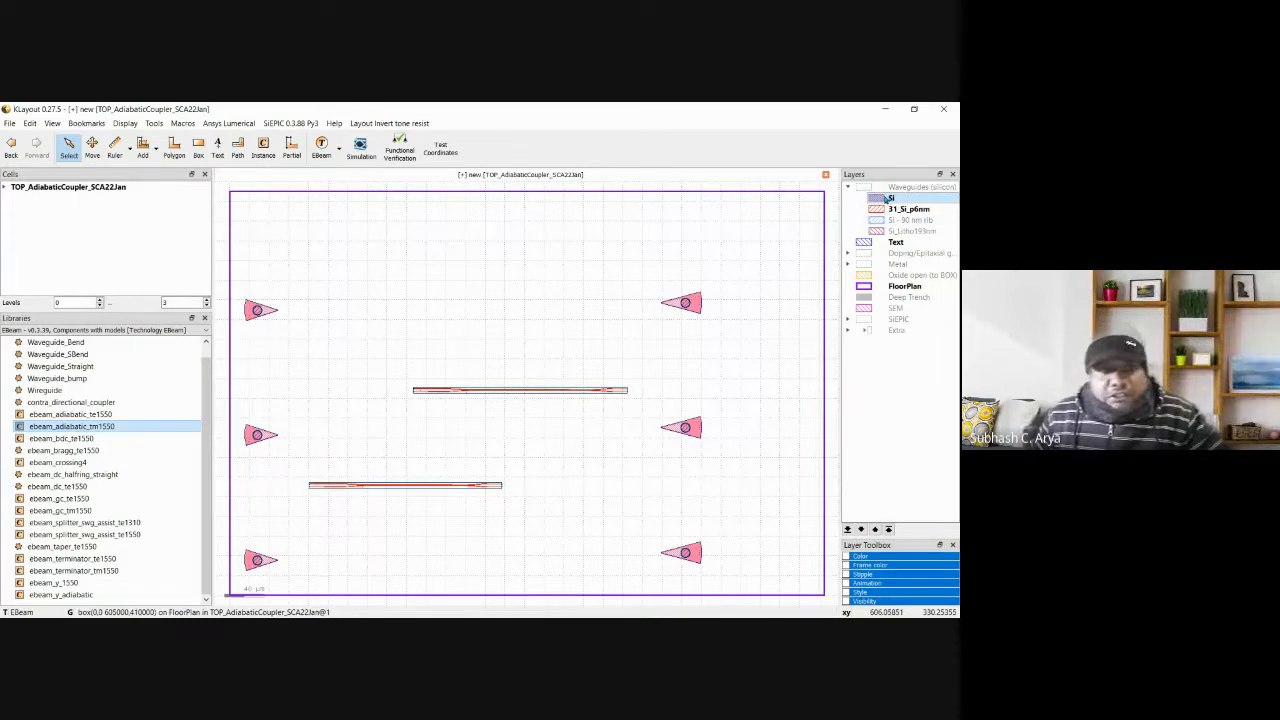
pyautogui.click(237, 148)
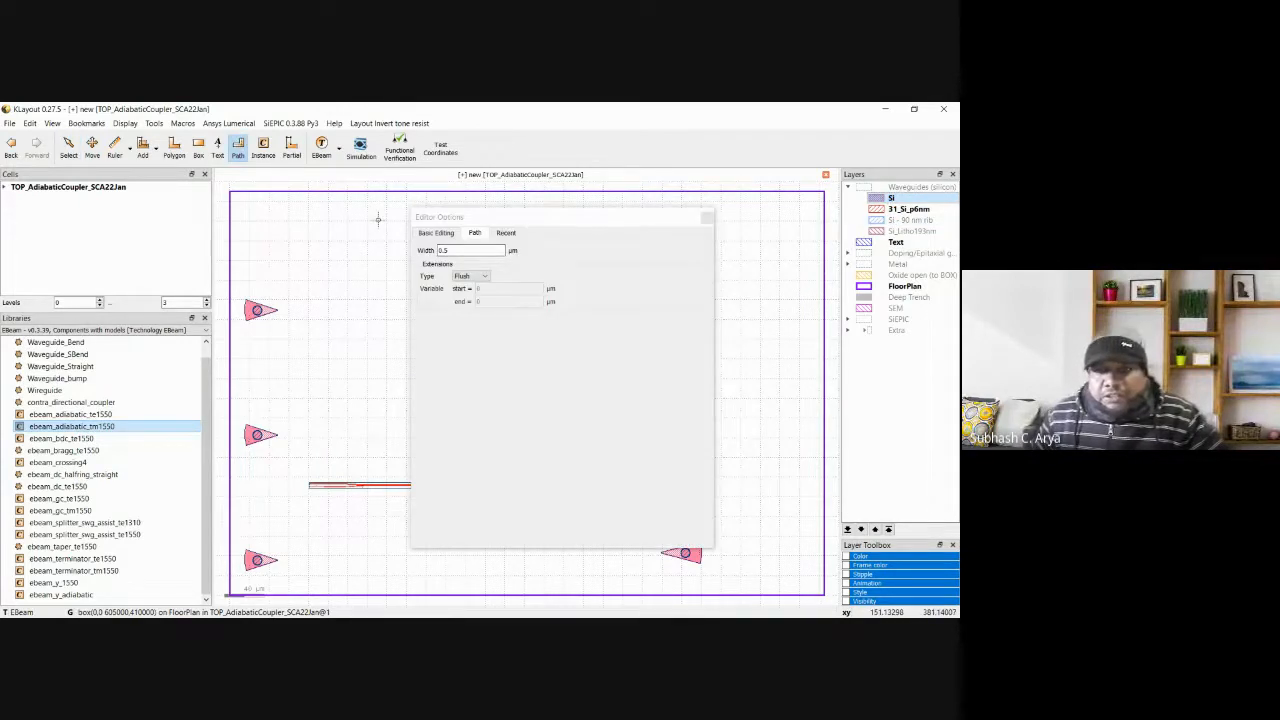
pyautogui.click(707, 217)
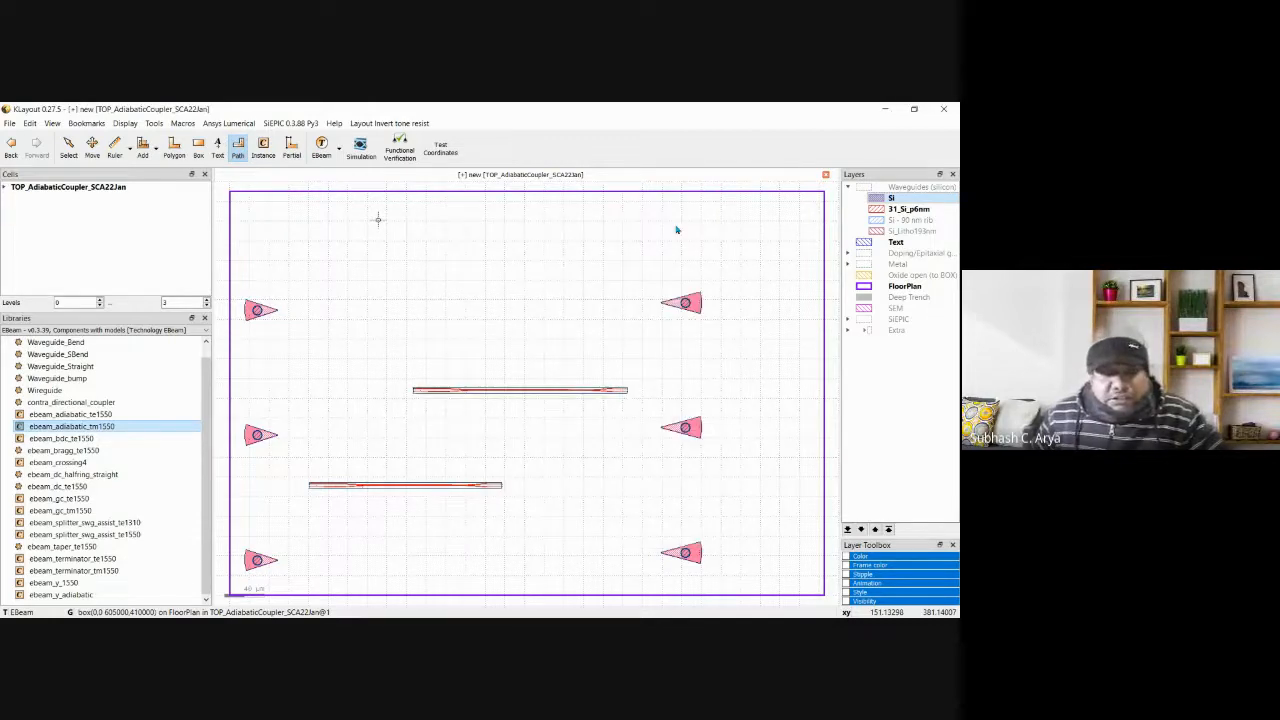
pyautogui.scroll(3, 275, 445)
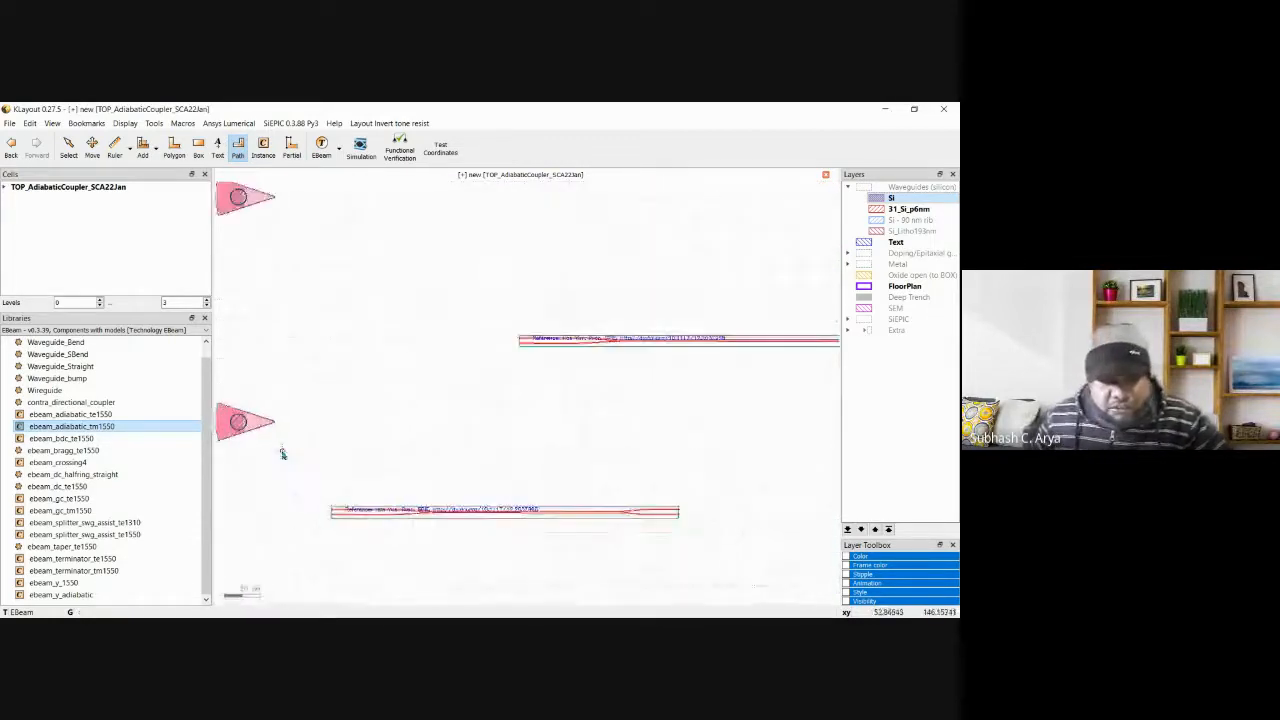
pyautogui.scroll(1, 271, 432)
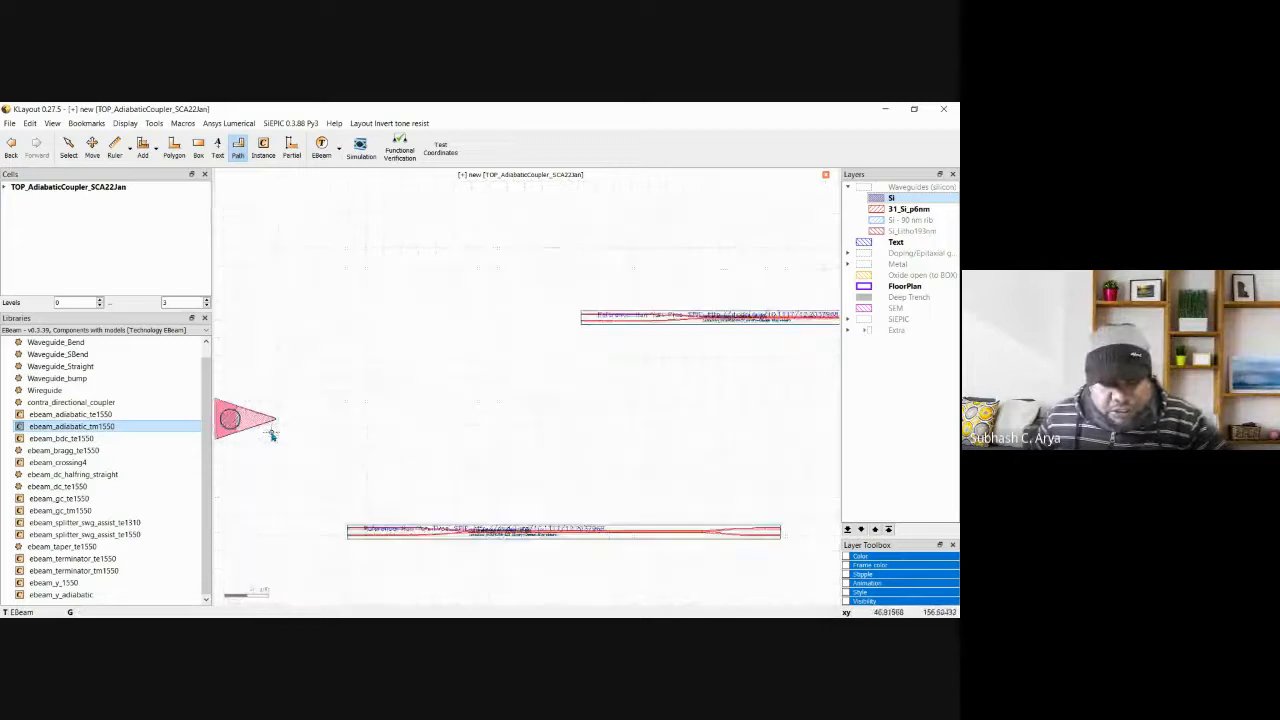
pyautogui.scroll(2, 275, 420)
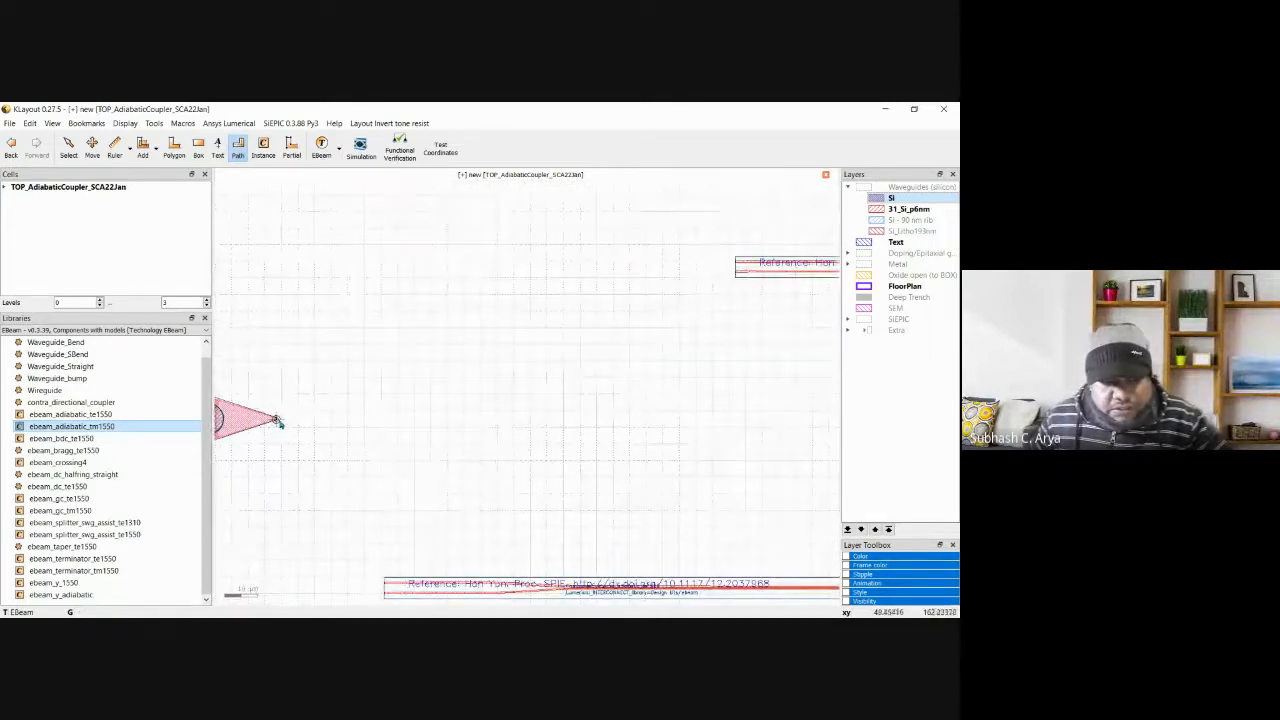
pyautogui.click(278, 420)
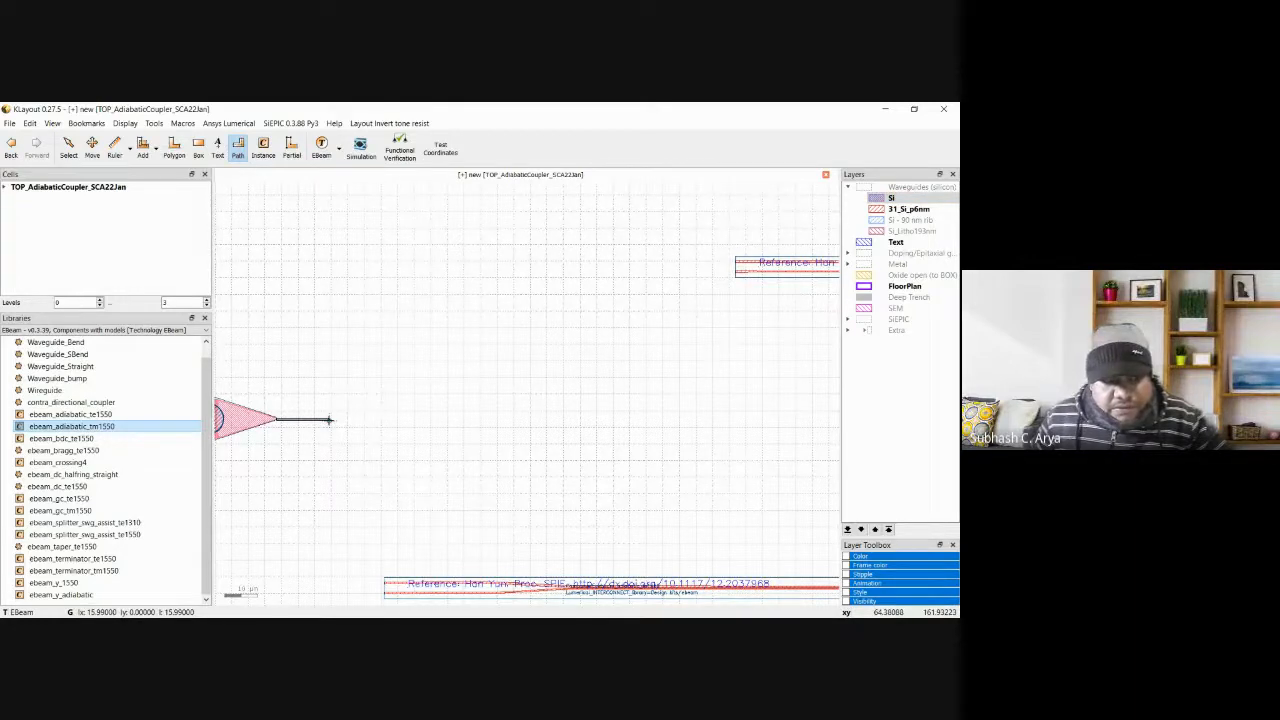
pyautogui.click(329, 422)
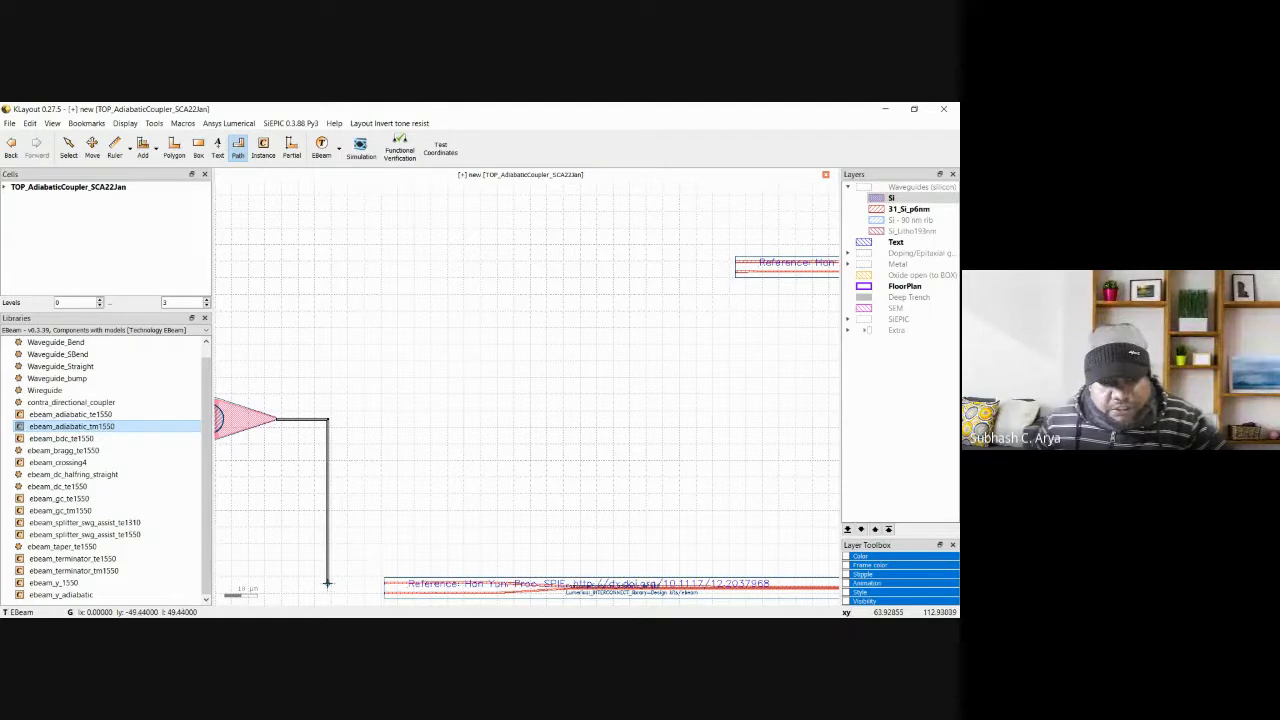
pyautogui.click(327, 585)
pyautogui.scroll(5, 379, 582)
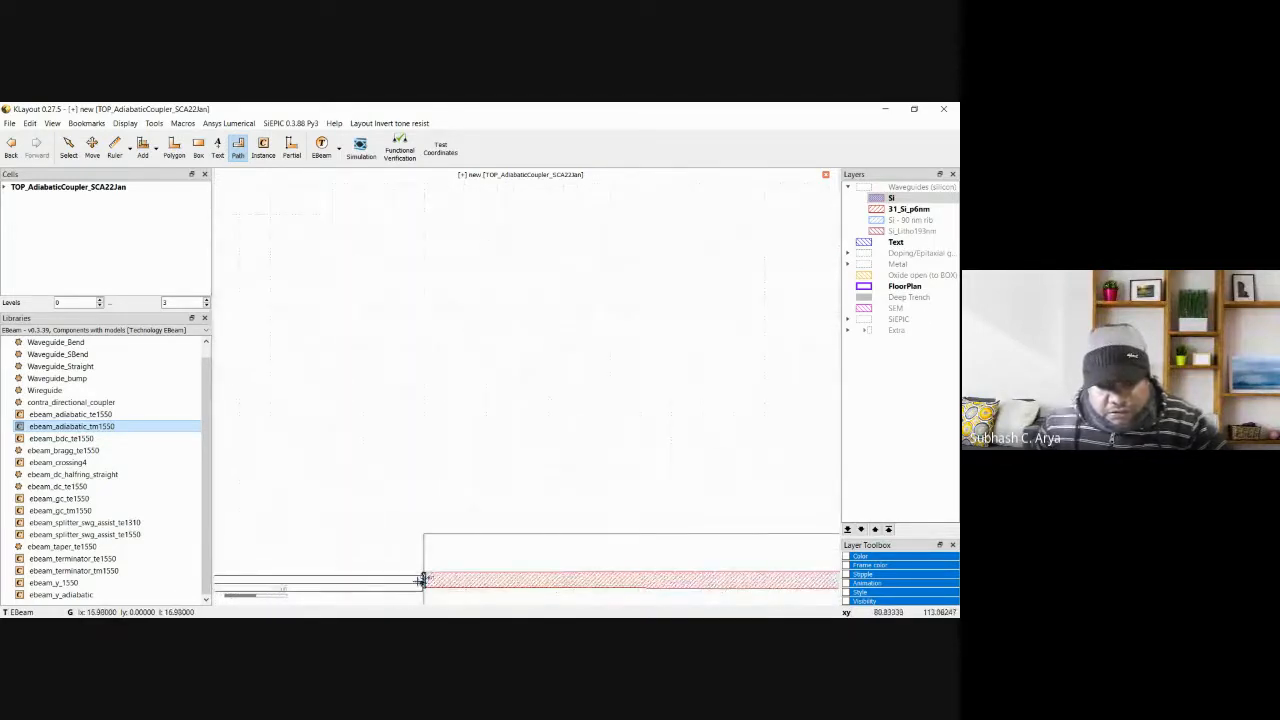
pyautogui.doubleClick(418, 579)
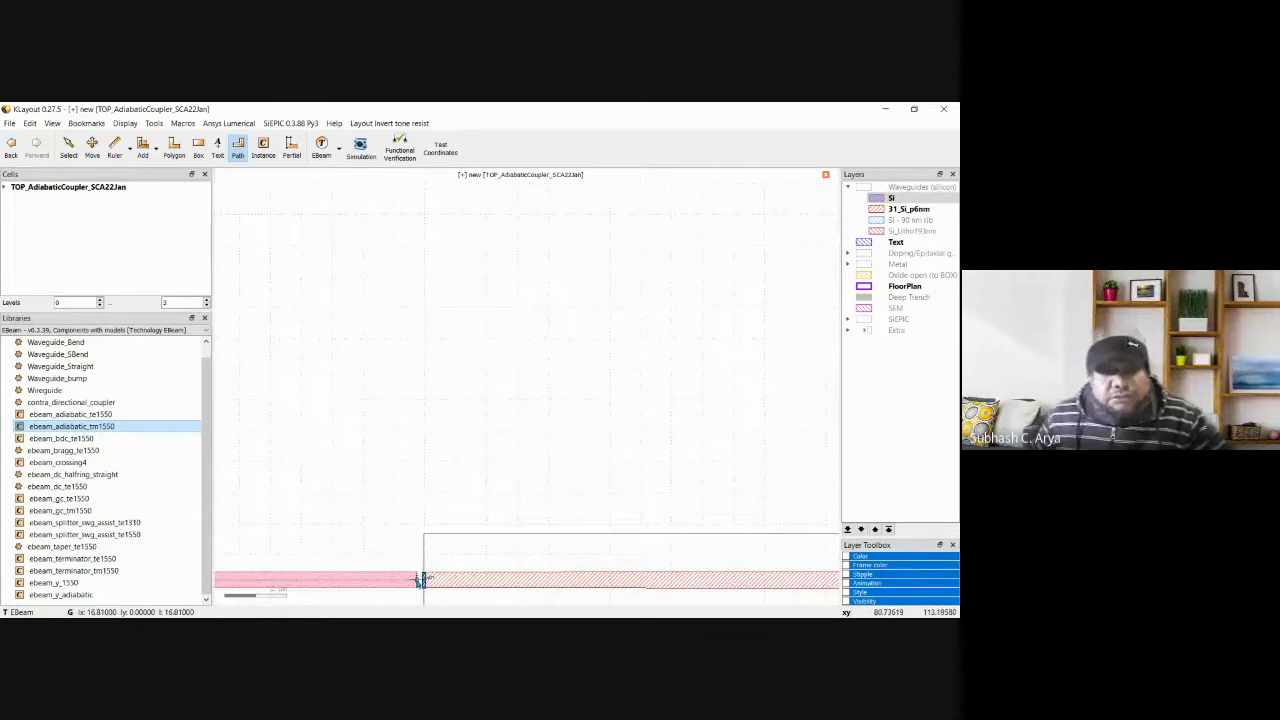
# Convert the path between the middle TE grating coupler and the TE adiabatic coupler into a waveguide.
pyautogui.scroll(-5, 420, 575)
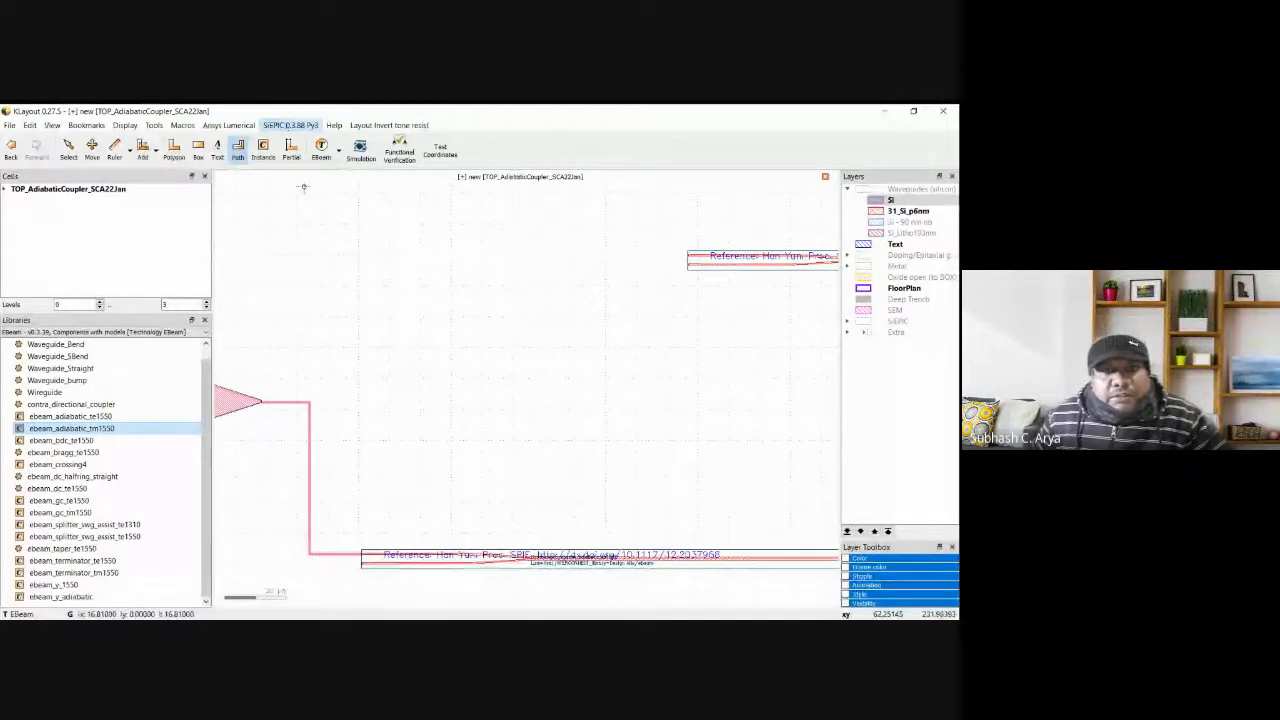
pyautogui.click(437, 162)
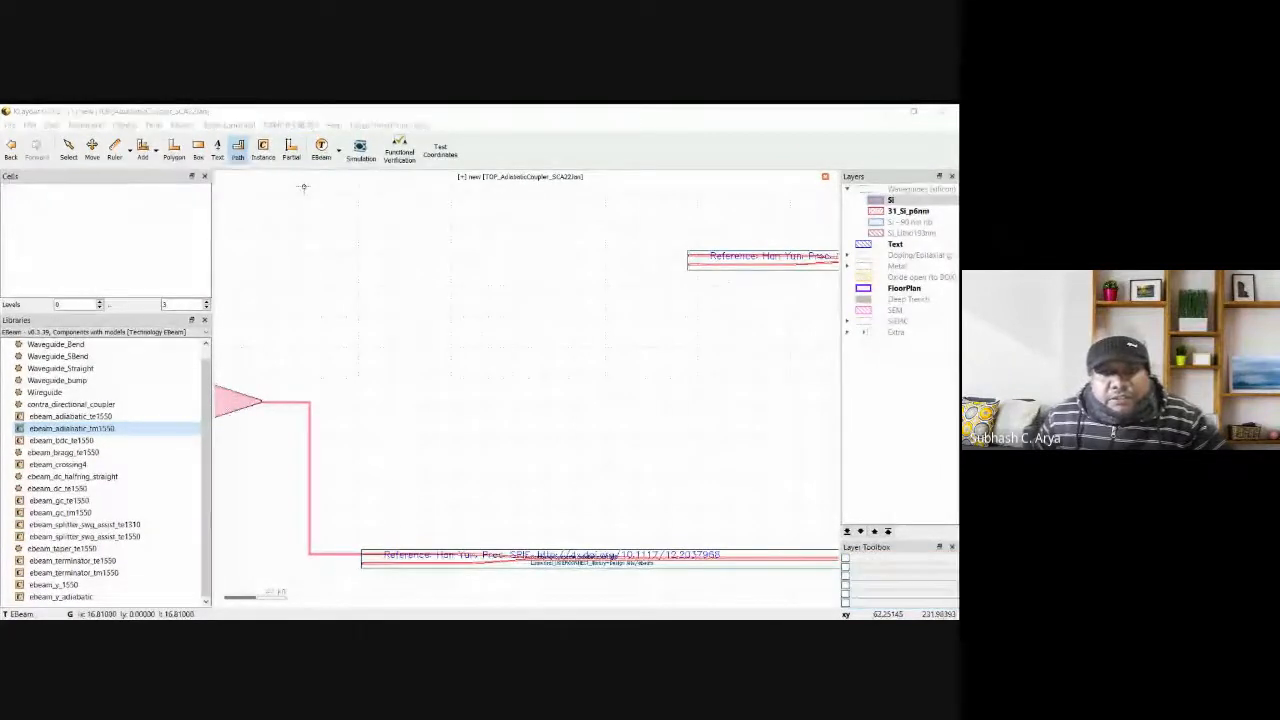
pyautogui.click(445, 418)
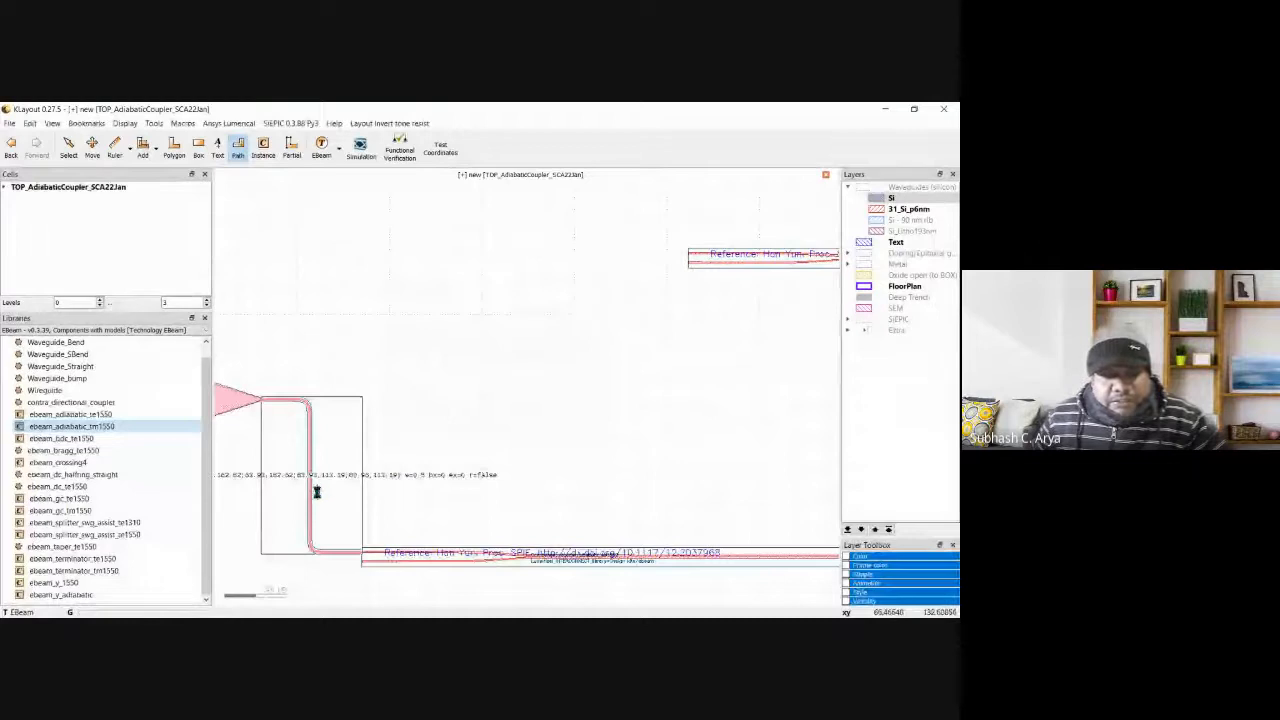
pyautogui.scroll(-5, 317, 504)
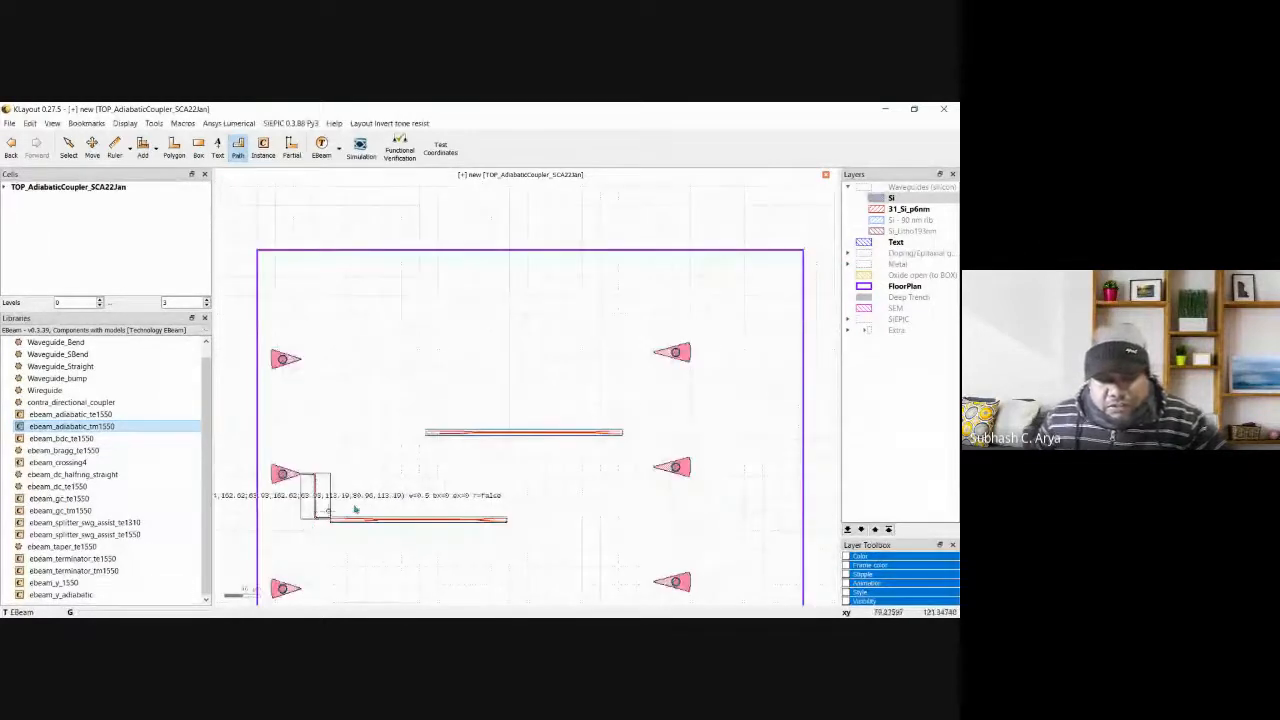
# Draw a Si path from the TE adiabatic coupler's upper-right port via about (293, 164) and (91, 164) µm to the top TE grating coupler.
pyautogui.scroll(2, 365, 508)
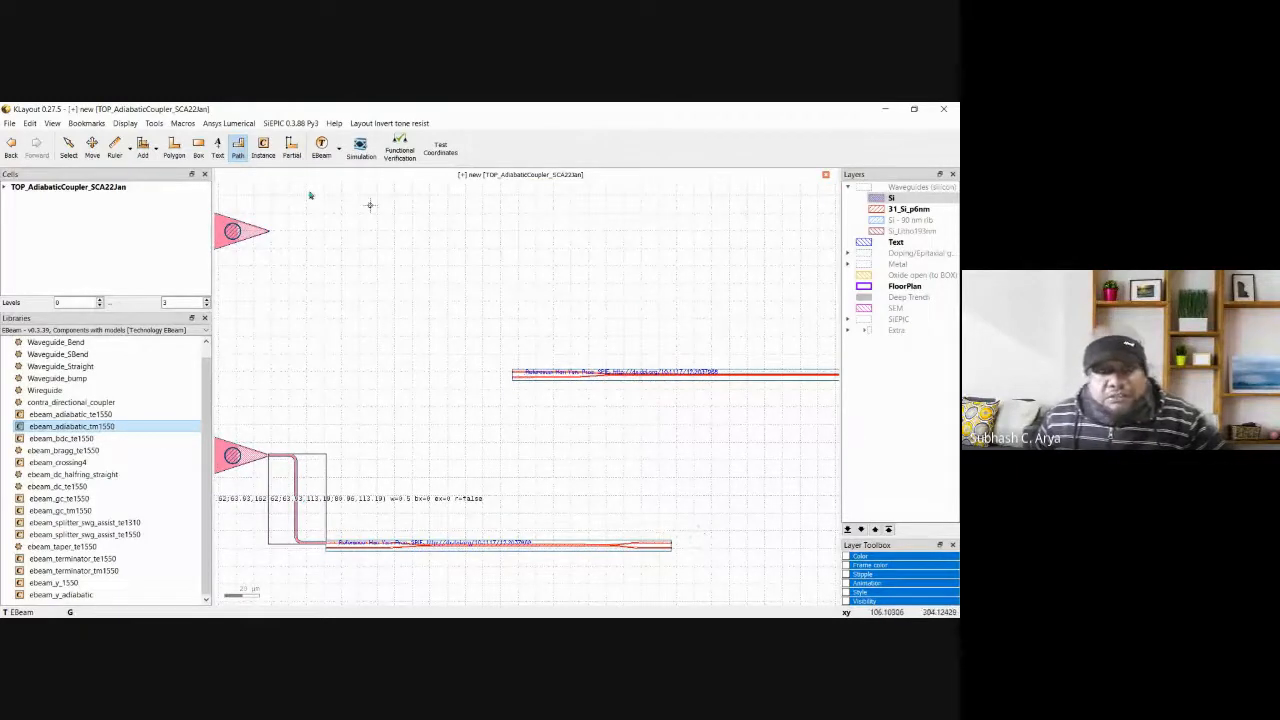
pyautogui.scroll(2, 680, 548)
pyautogui.click(659, 539)
pyautogui.click(726, 537)
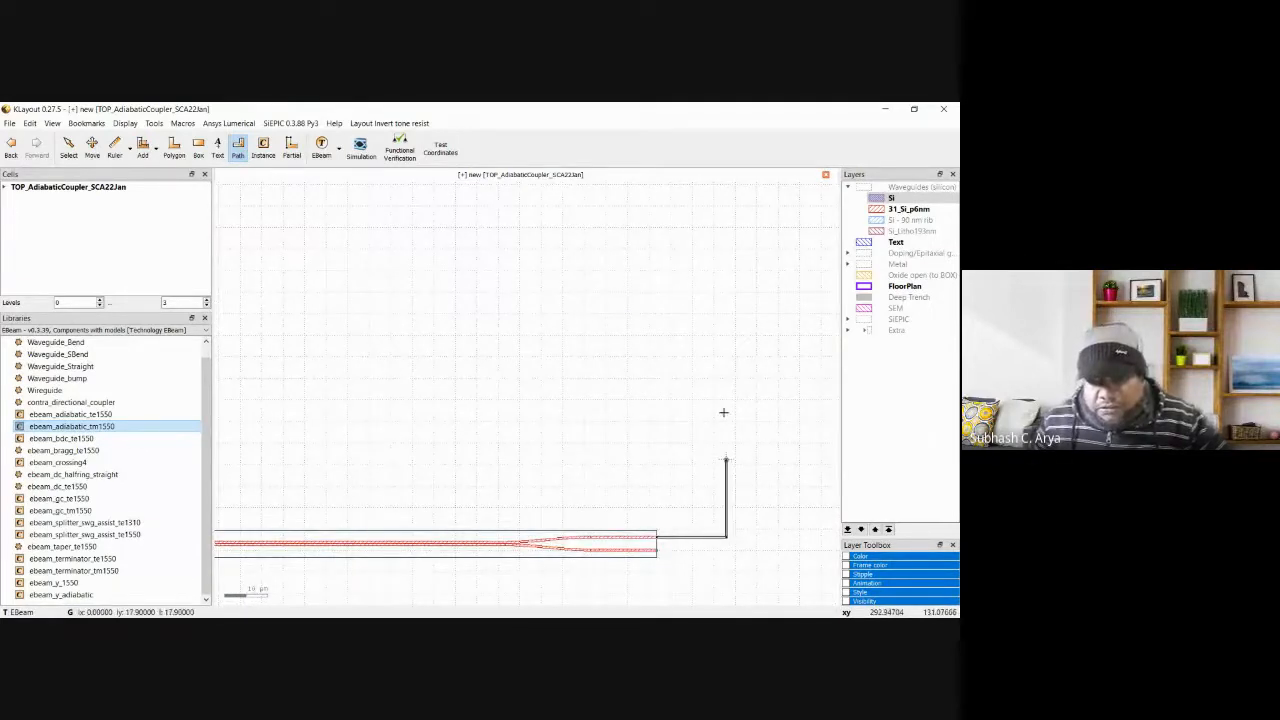
pyautogui.scroll(-3, 723, 363)
pyautogui.click(723, 344)
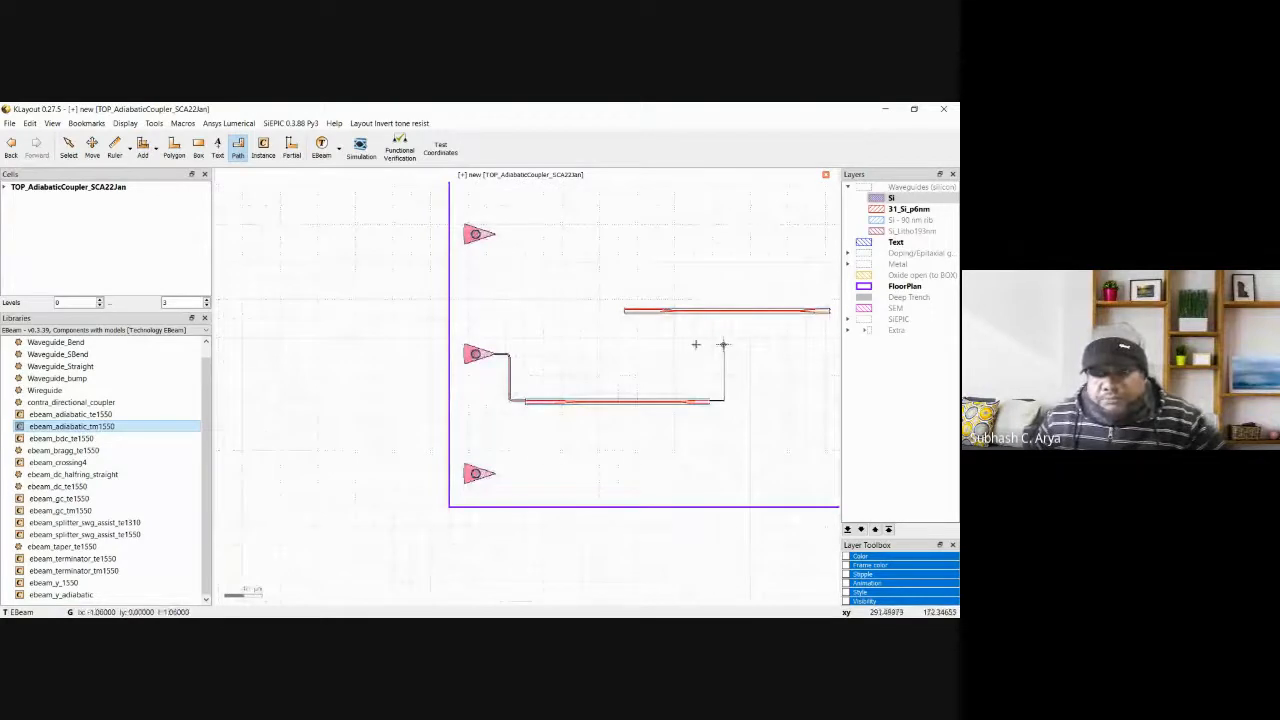
pyautogui.click(534, 352)
pyautogui.click(534, 233)
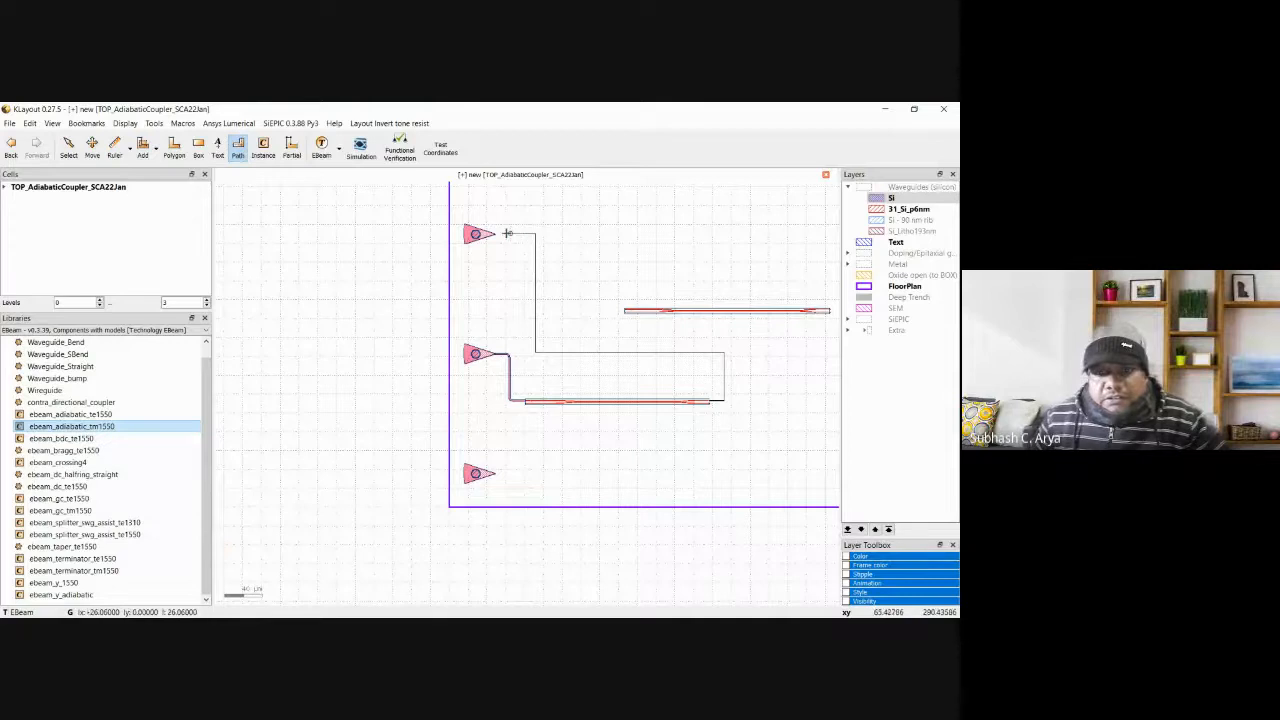
pyautogui.scroll(3, 503, 233)
pyautogui.scroll(4, 495, 266)
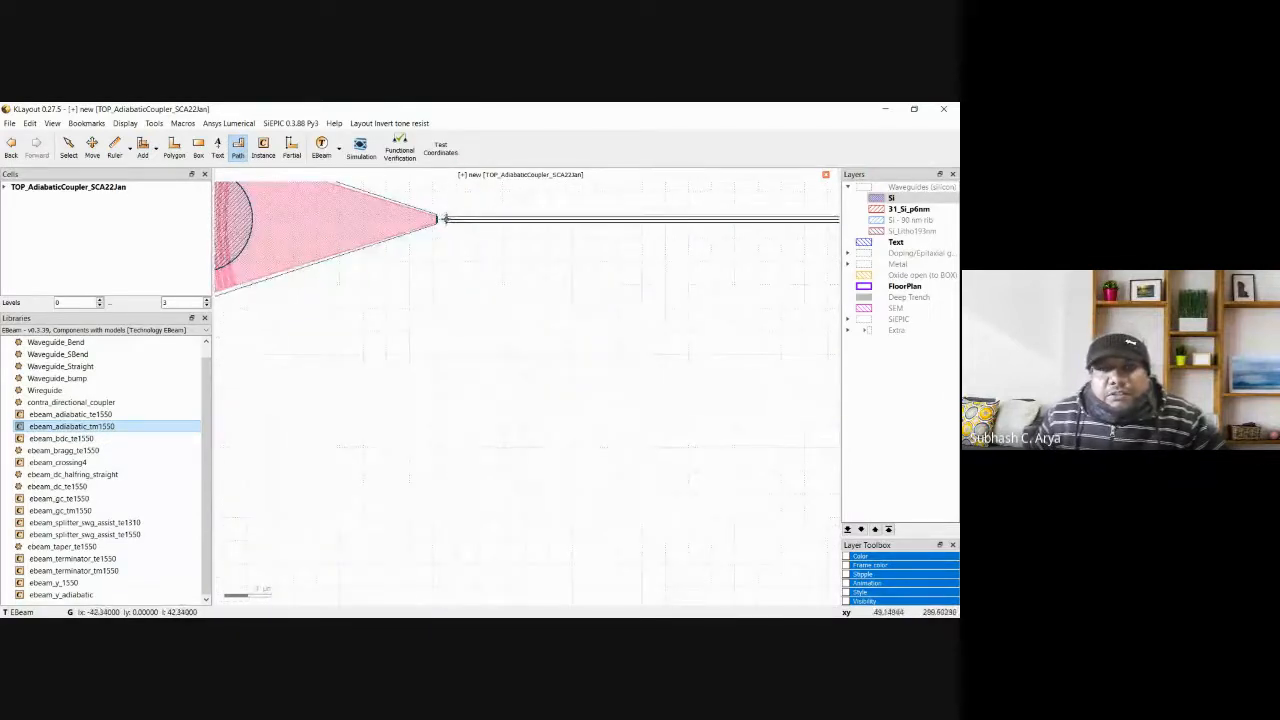
pyautogui.scroll(4, 459, 219)
pyautogui.scroll(2, 450, 218)
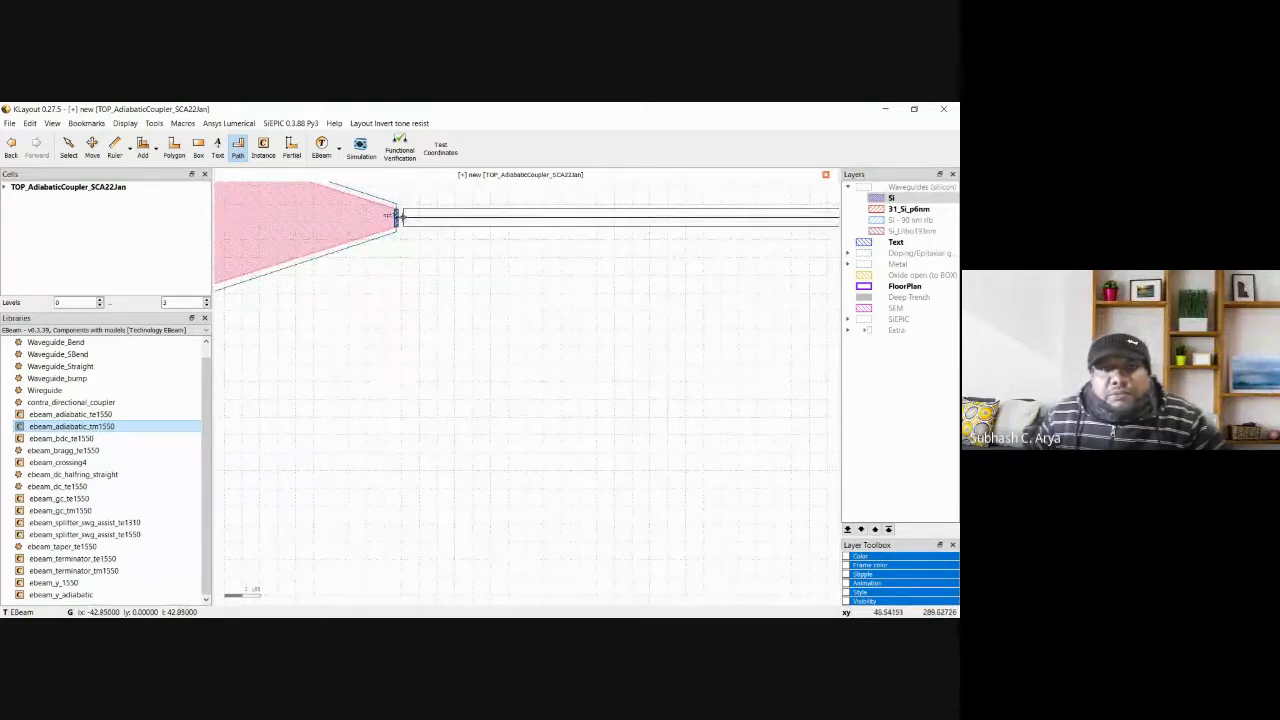
pyautogui.doubleClick(399, 218)
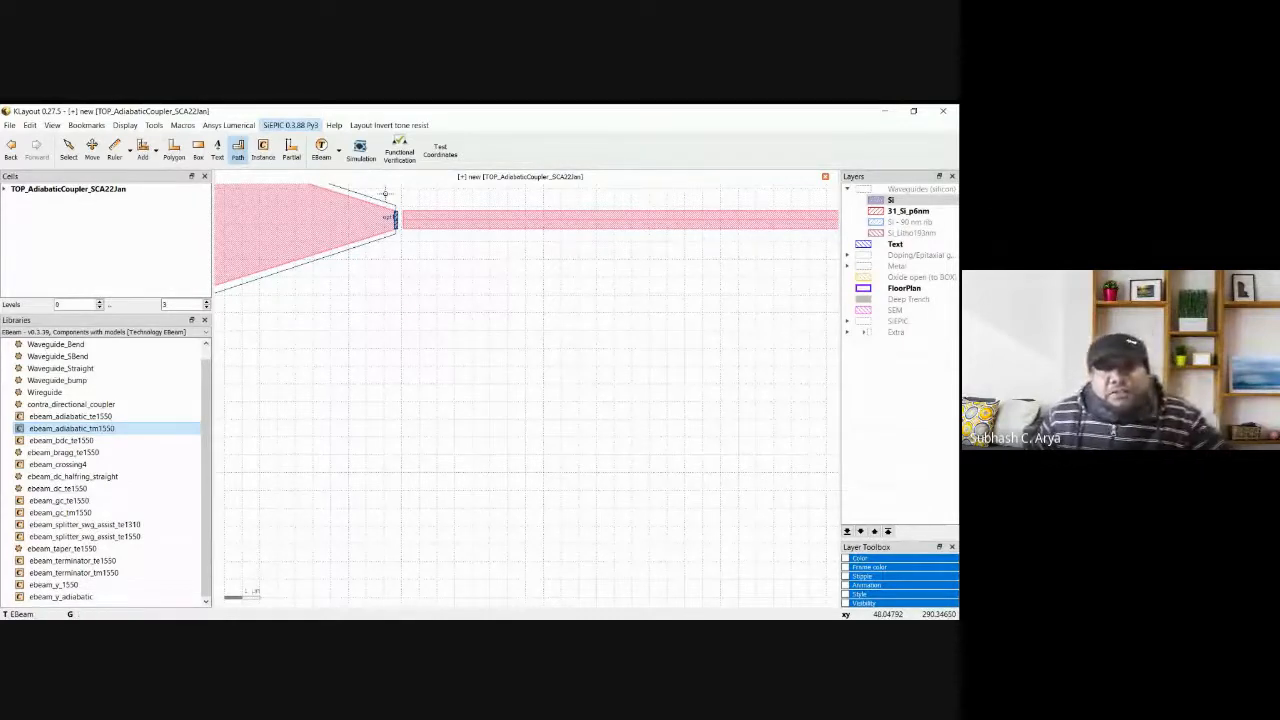
# Convert the path leading to the top TE grating coupler into a waveguide.
pyautogui.click(463, 166)
pyautogui.scroll(-6, 476, 388)
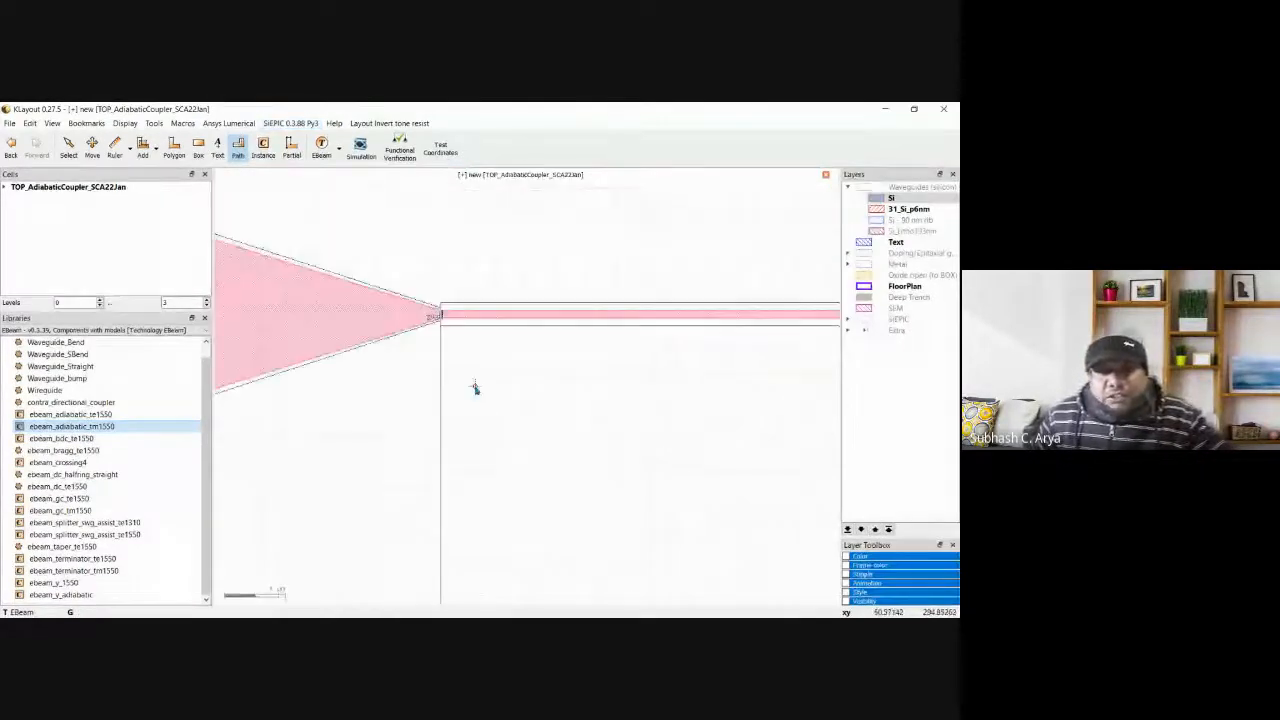
pyautogui.scroll(-5, 475, 390)
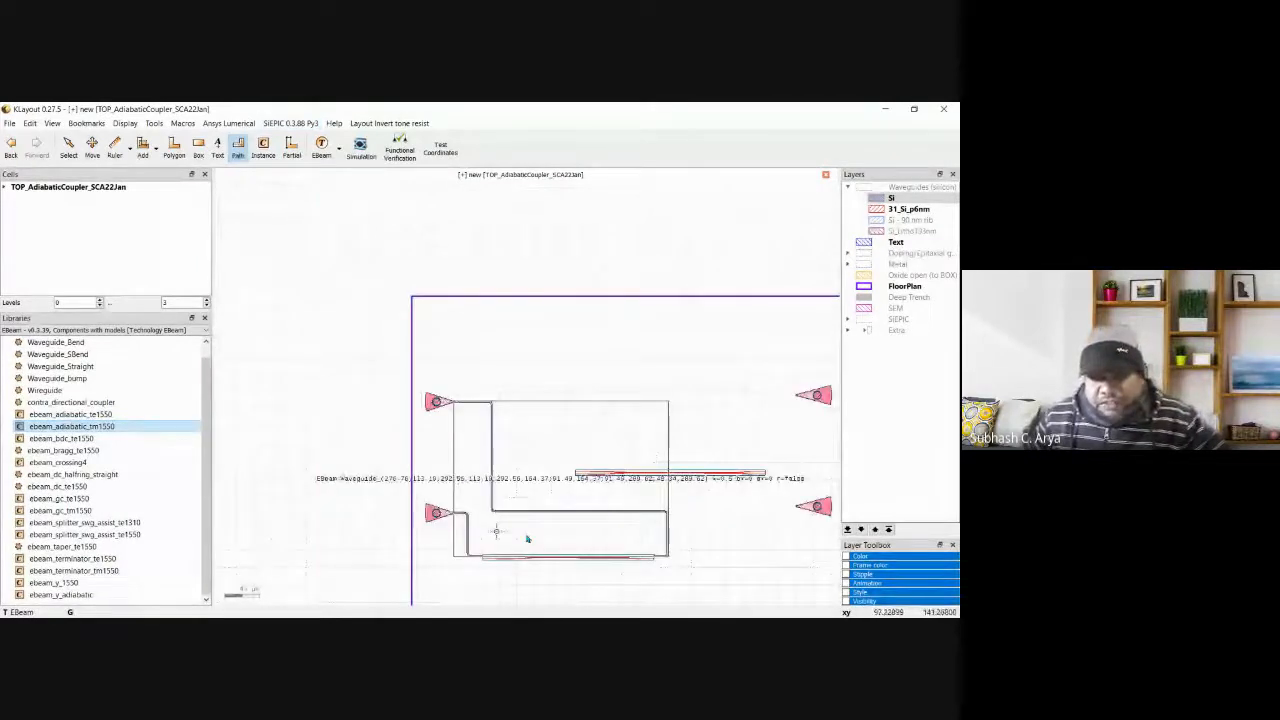
# Draw a Si path from the TE adiabatic coupler's lower-right port via about (302, 110) and (302, 36) µm to the bottom-left TE grating coupler.
pyautogui.scroll(-2, 495, 531)
pyautogui.scroll(5, 588, 566)
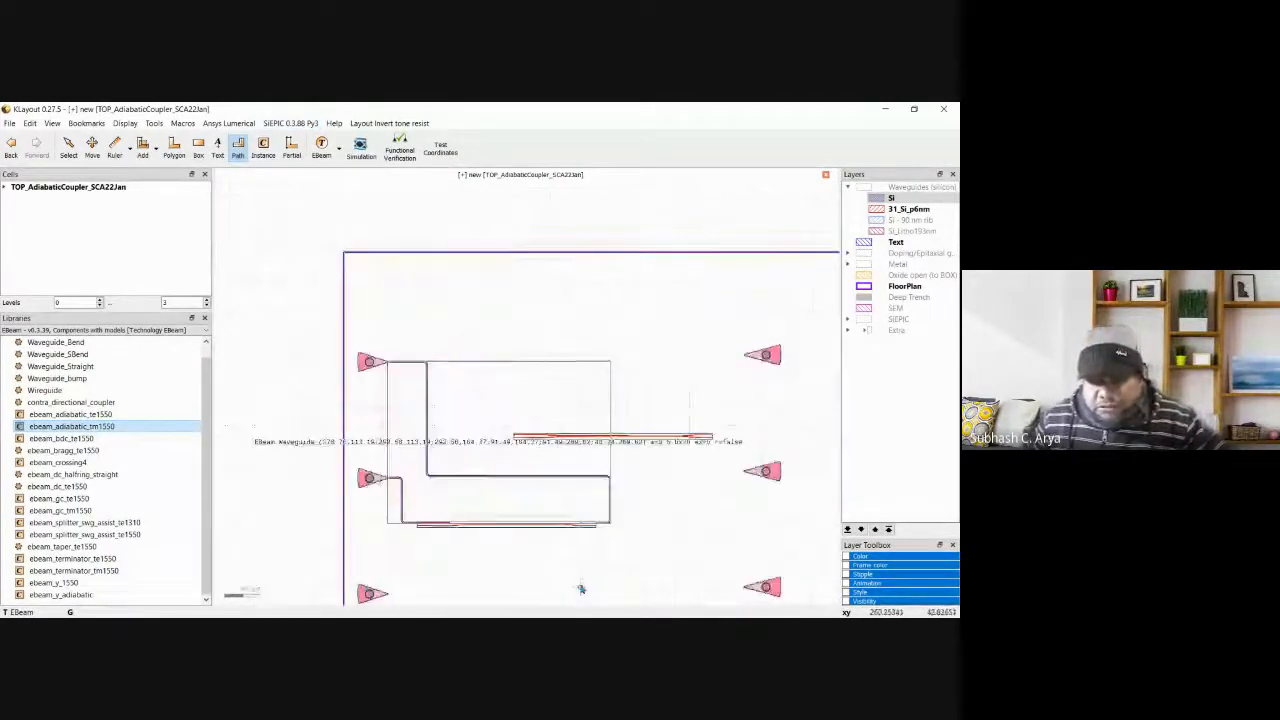
pyautogui.scroll(6, 674, 349)
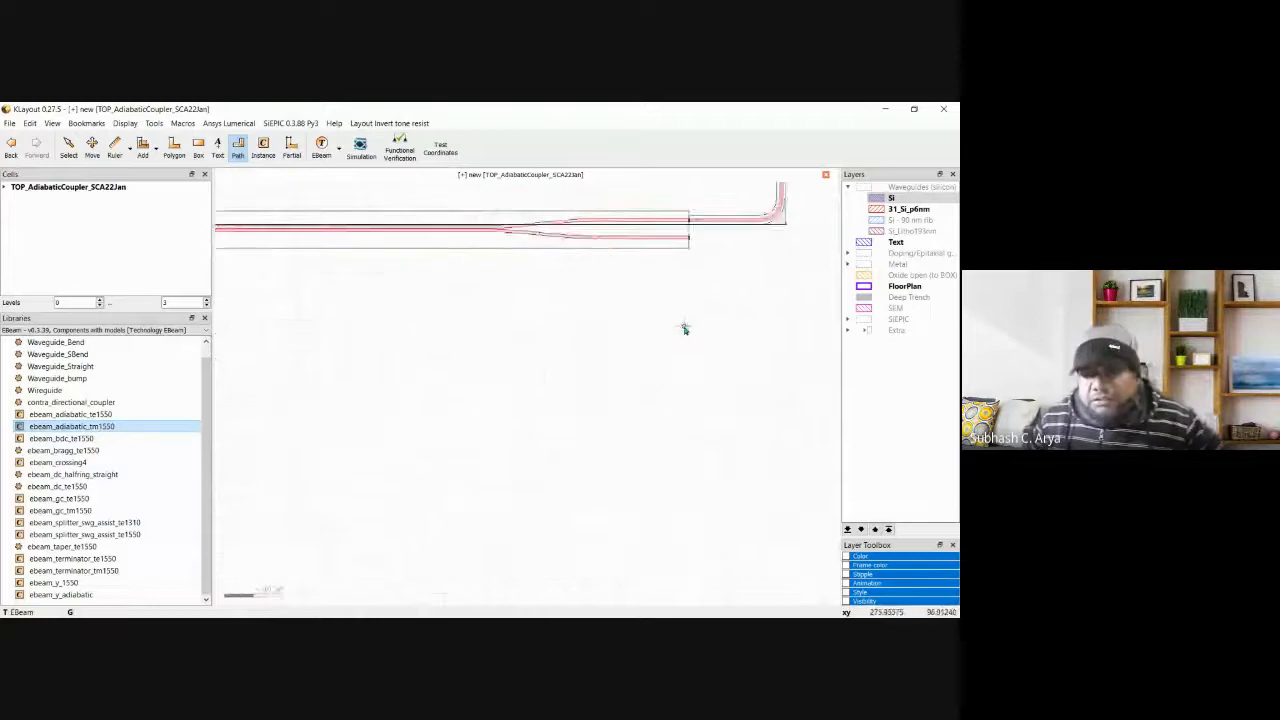
pyautogui.scroll(2, 690, 272)
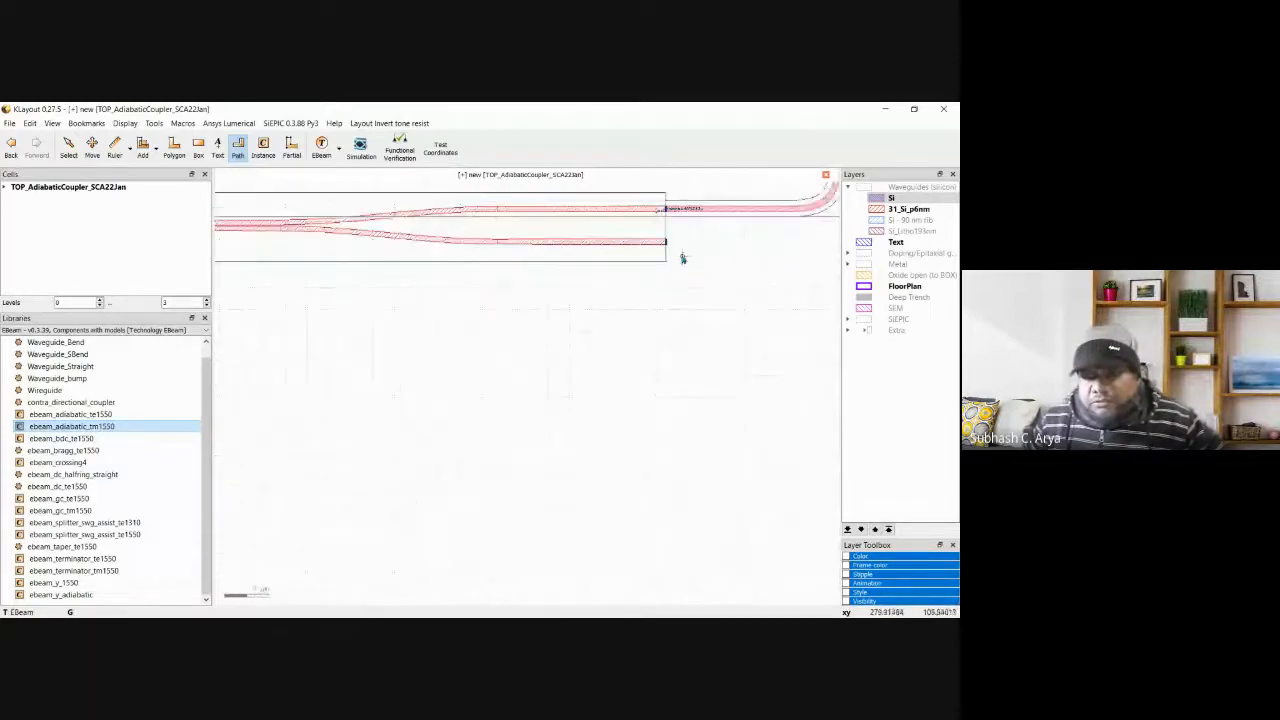
pyautogui.scroll(3, 670, 245)
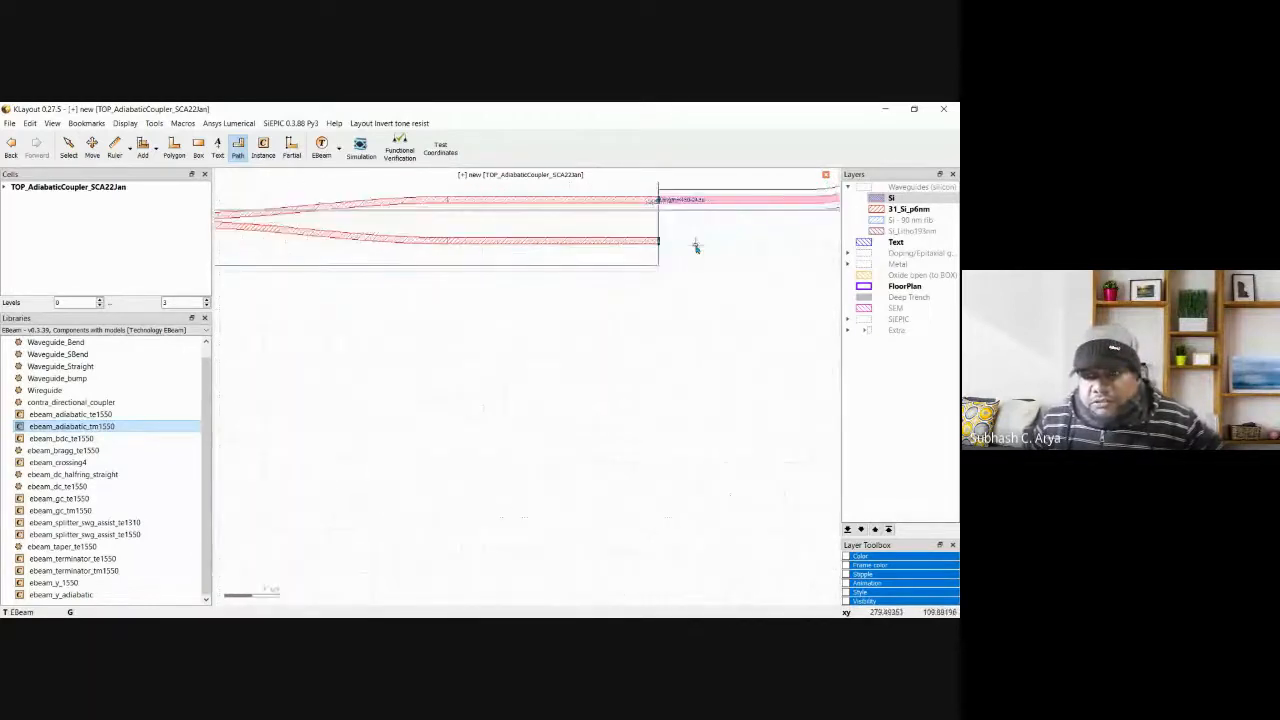
pyautogui.scroll(-3, 669, 245)
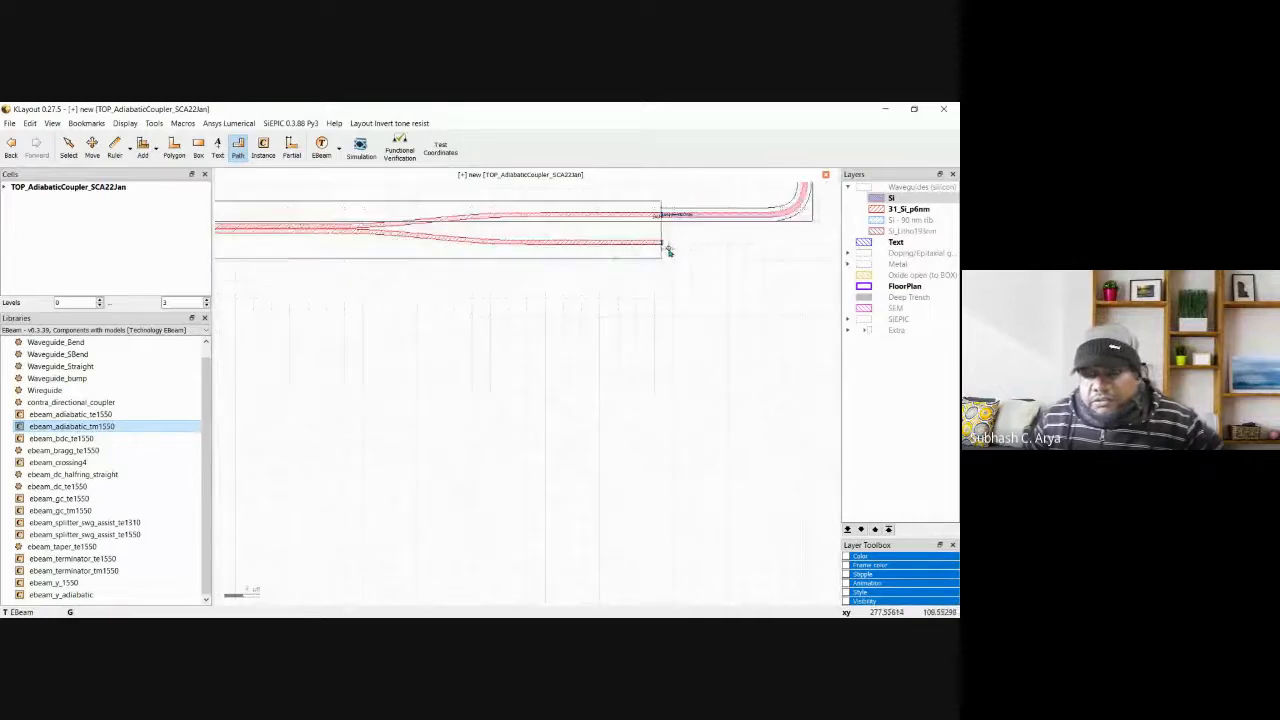
pyautogui.click(670, 243)
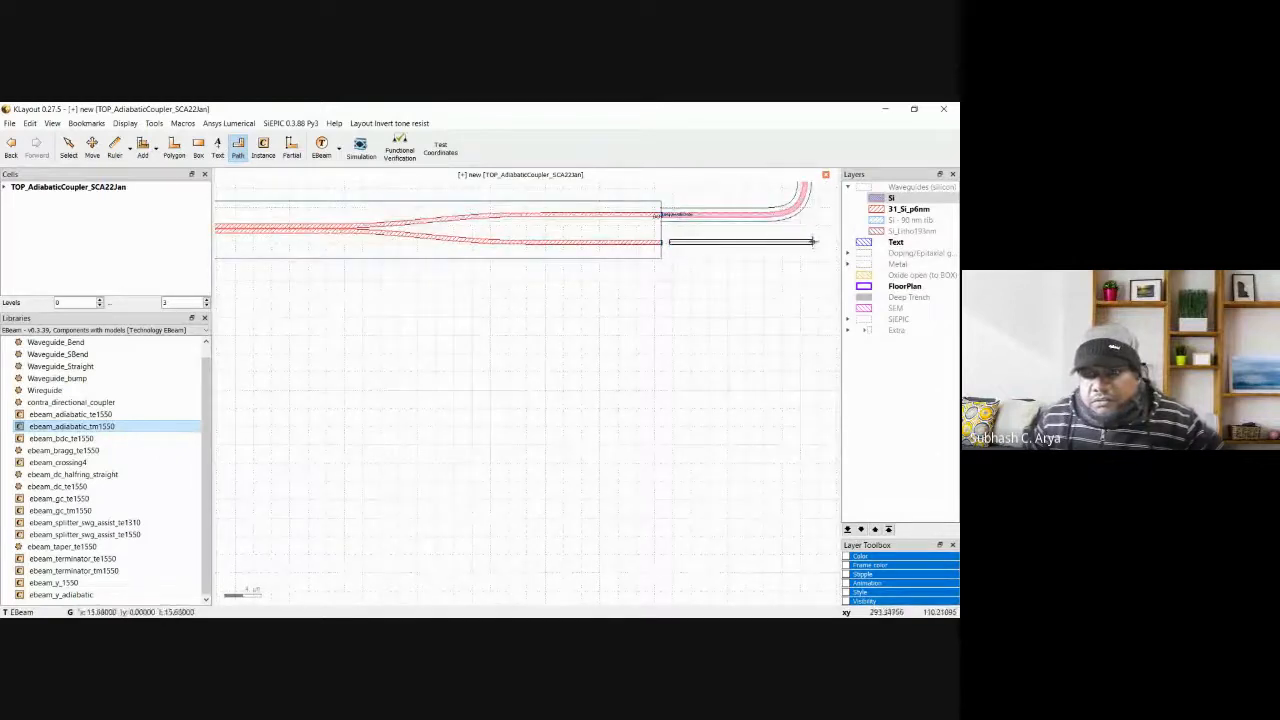
pyautogui.click(815, 242)
pyautogui.scroll(-5, 815, 420)
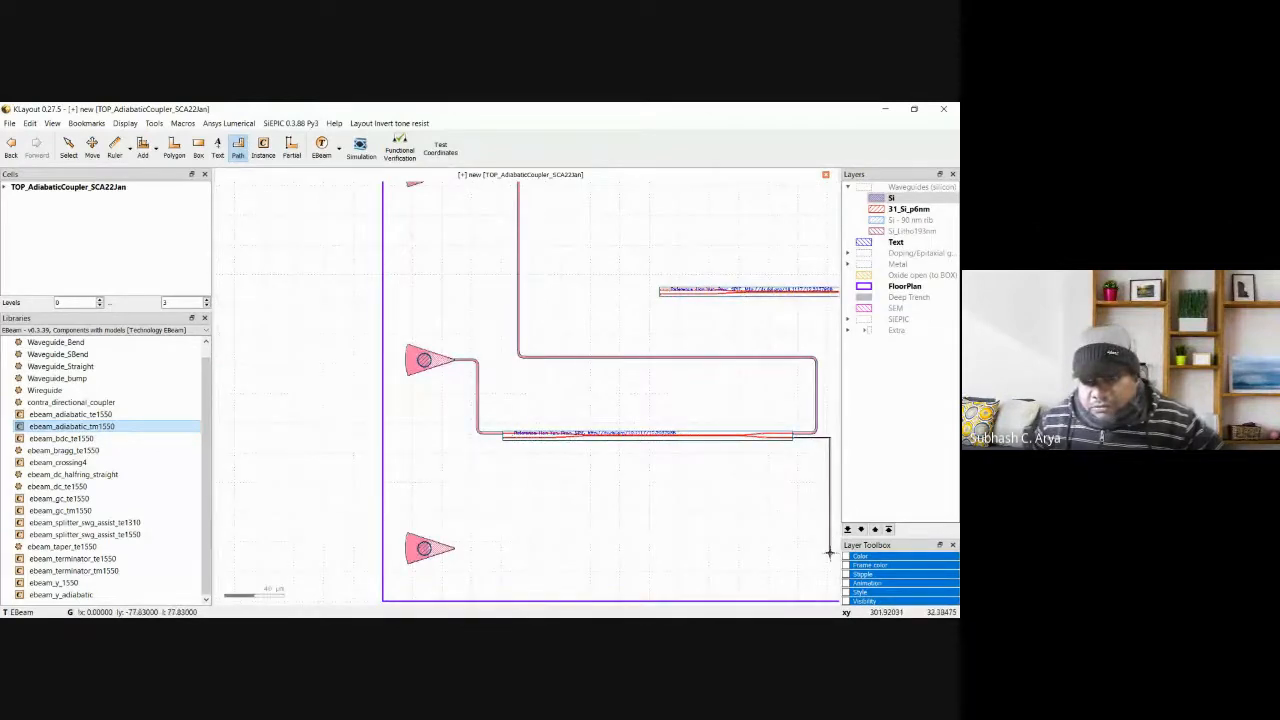
pyautogui.click(829, 549)
pyautogui.scroll(3, 456, 547)
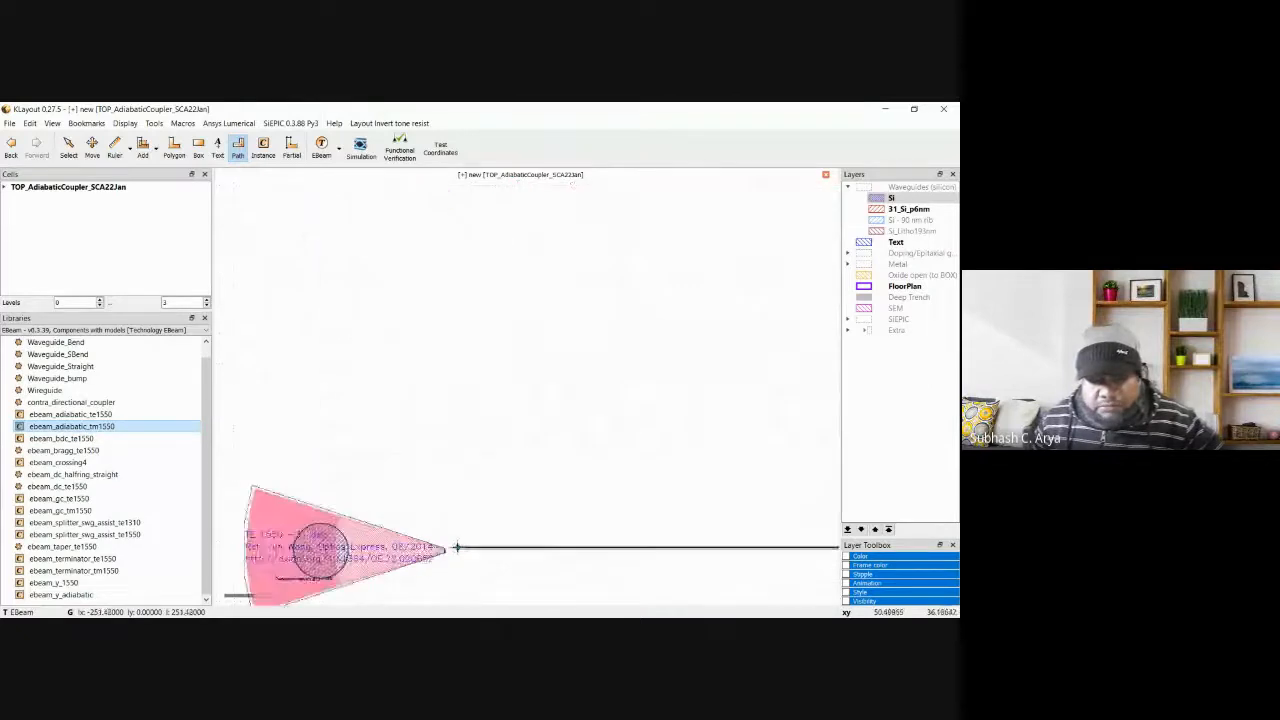
pyautogui.scroll(4, 456, 547)
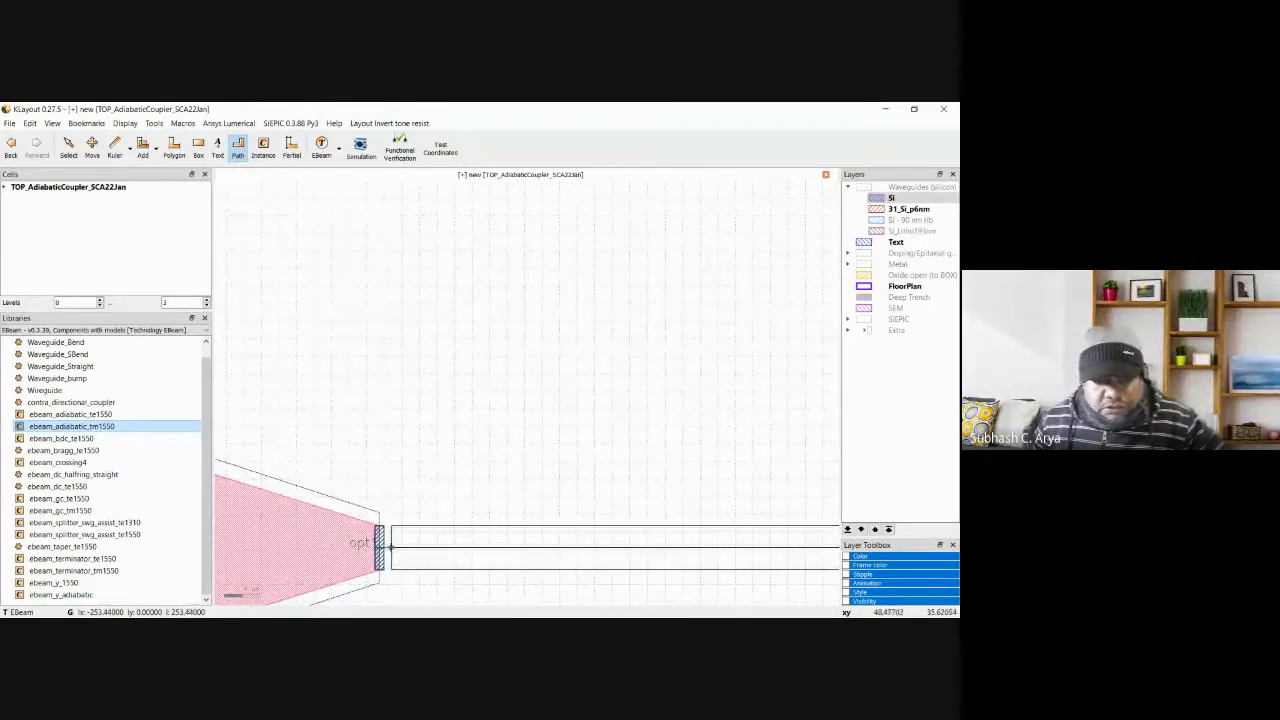
pyautogui.doubleClick(391, 545)
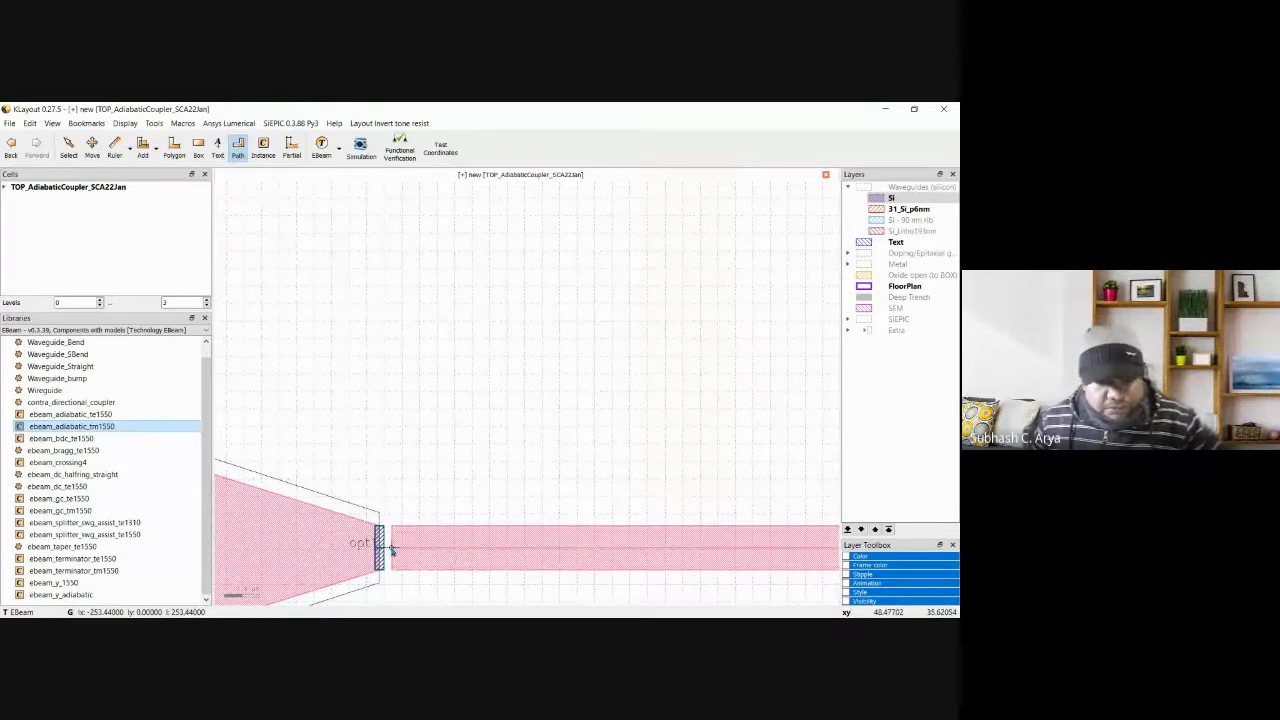
# Convert the path leading to the bottom-left TE grating coupler into a waveguide.
pyautogui.scroll(-2, 412, 530)
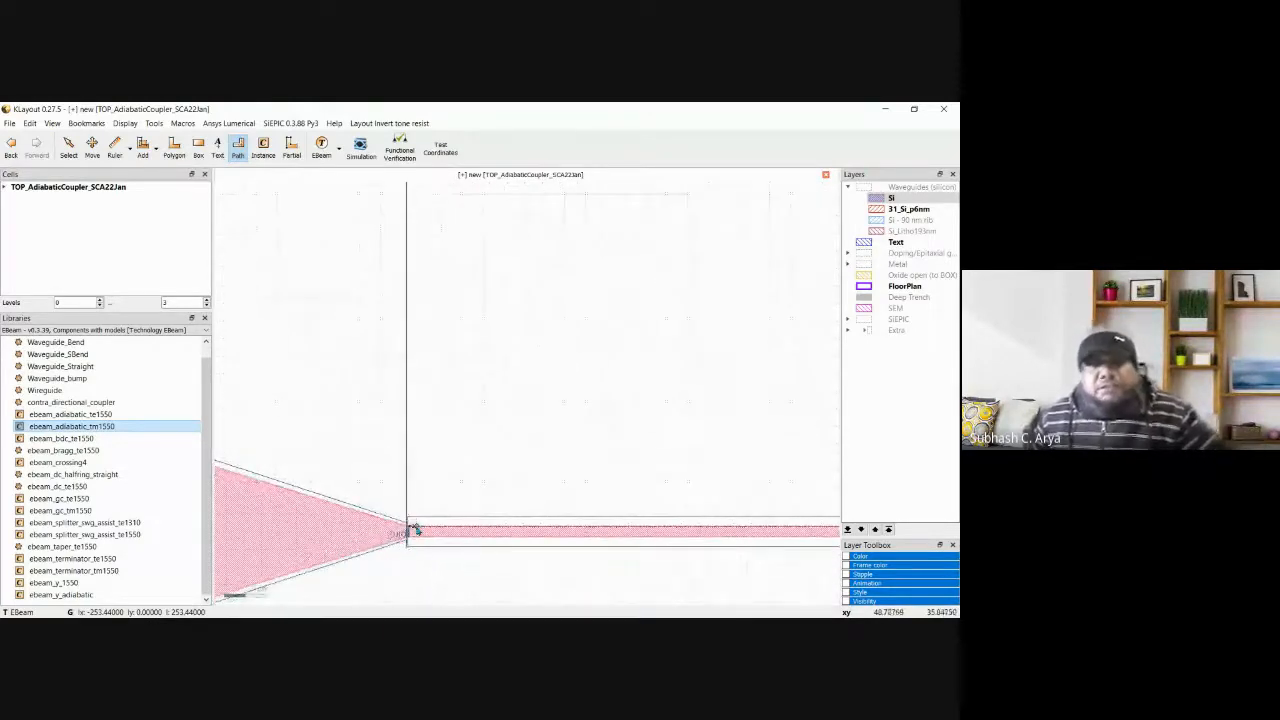
pyautogui.scroll(-3, 483, 471)
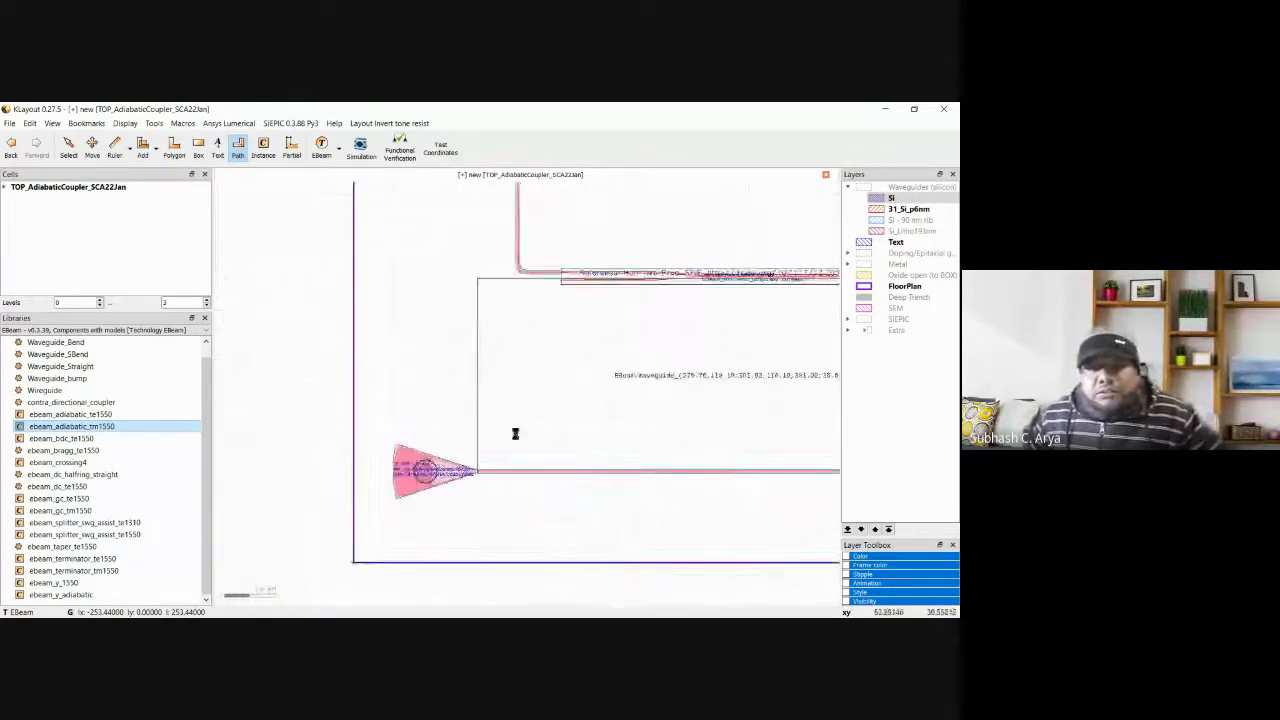
pyautogui.scroll(-2, 515, 433)
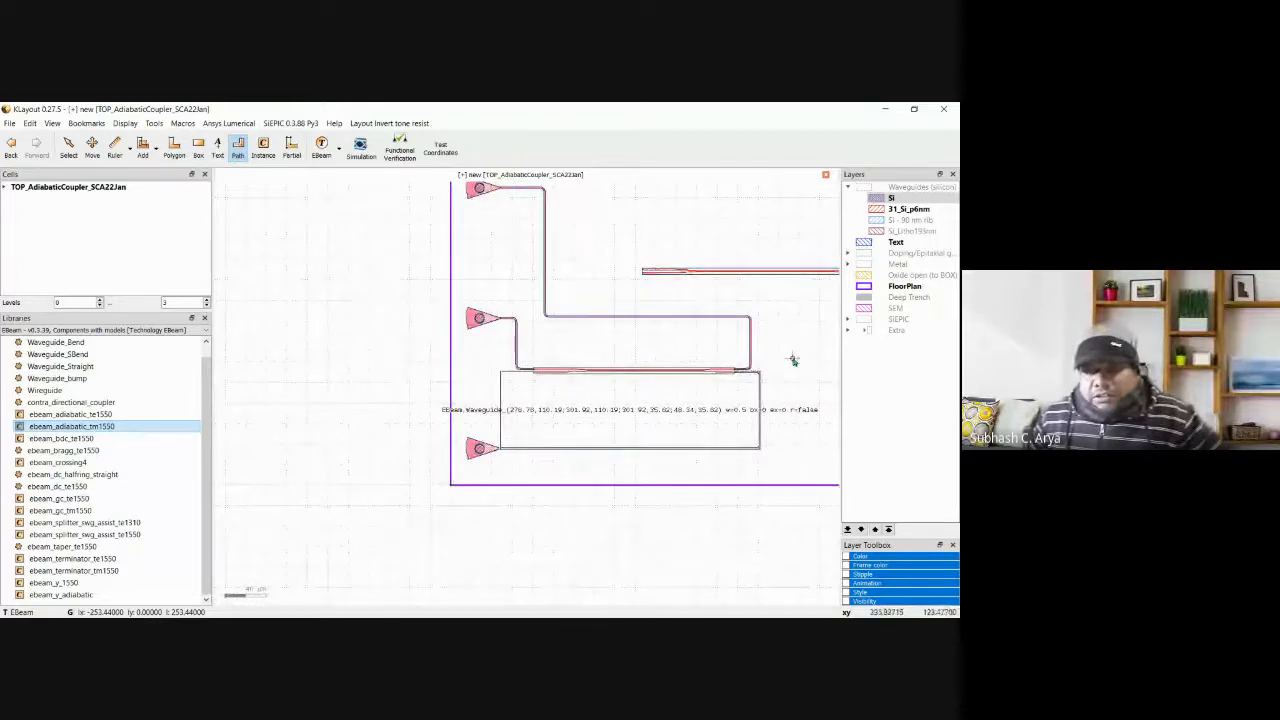
pyautogui.scroll(-1, 780, 358)
pyautogui.scroll(-1, 720, 368)
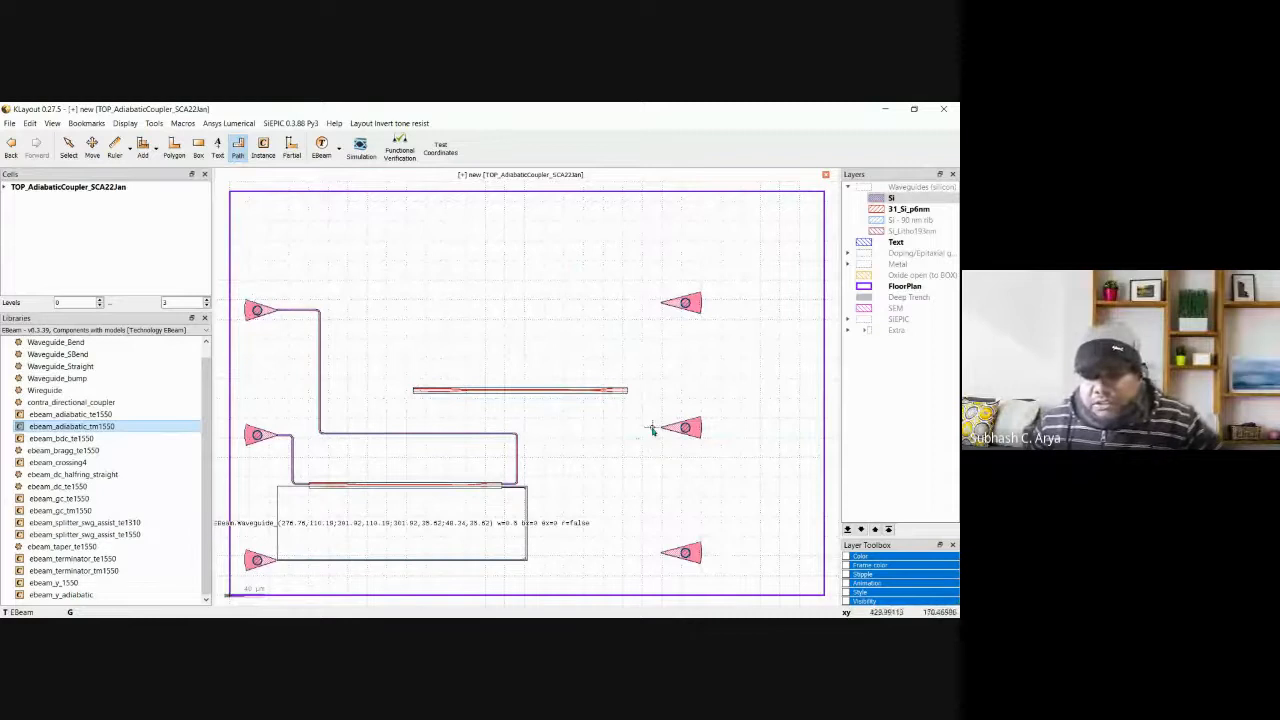
pyautogui.scroll(3, 651, 430)
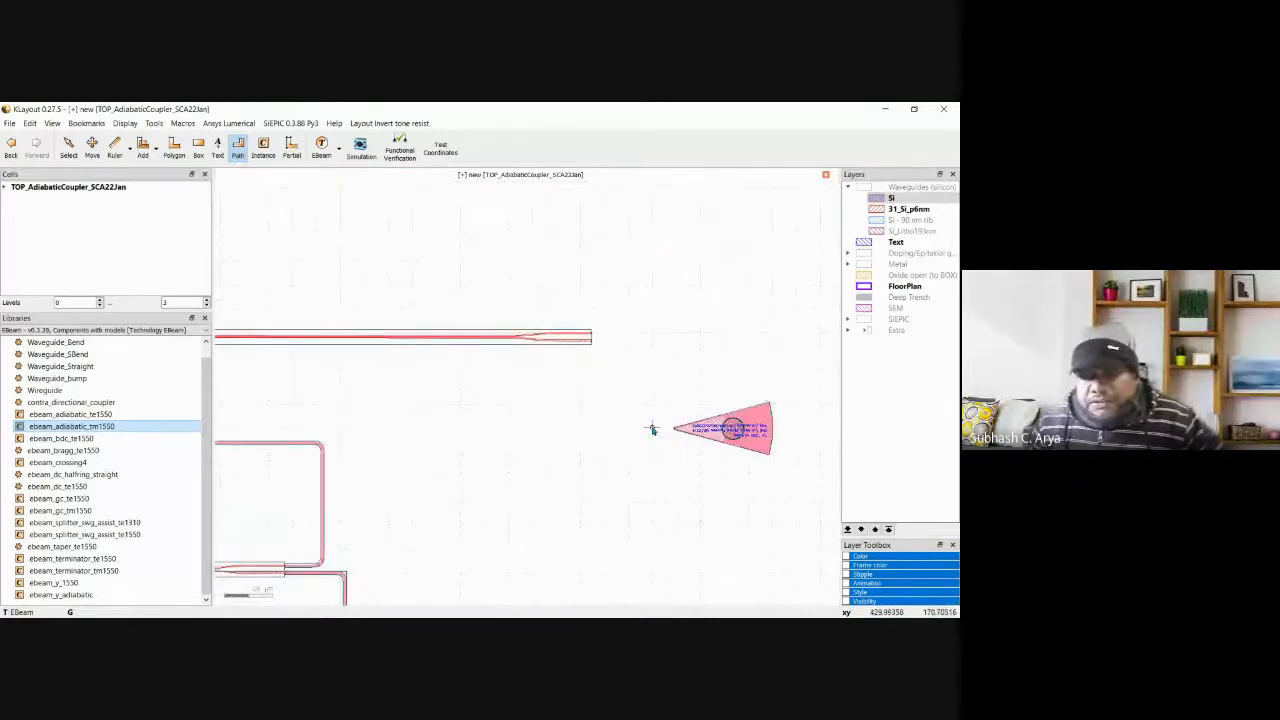
pyautogui.scroll(-1, 603, 410)
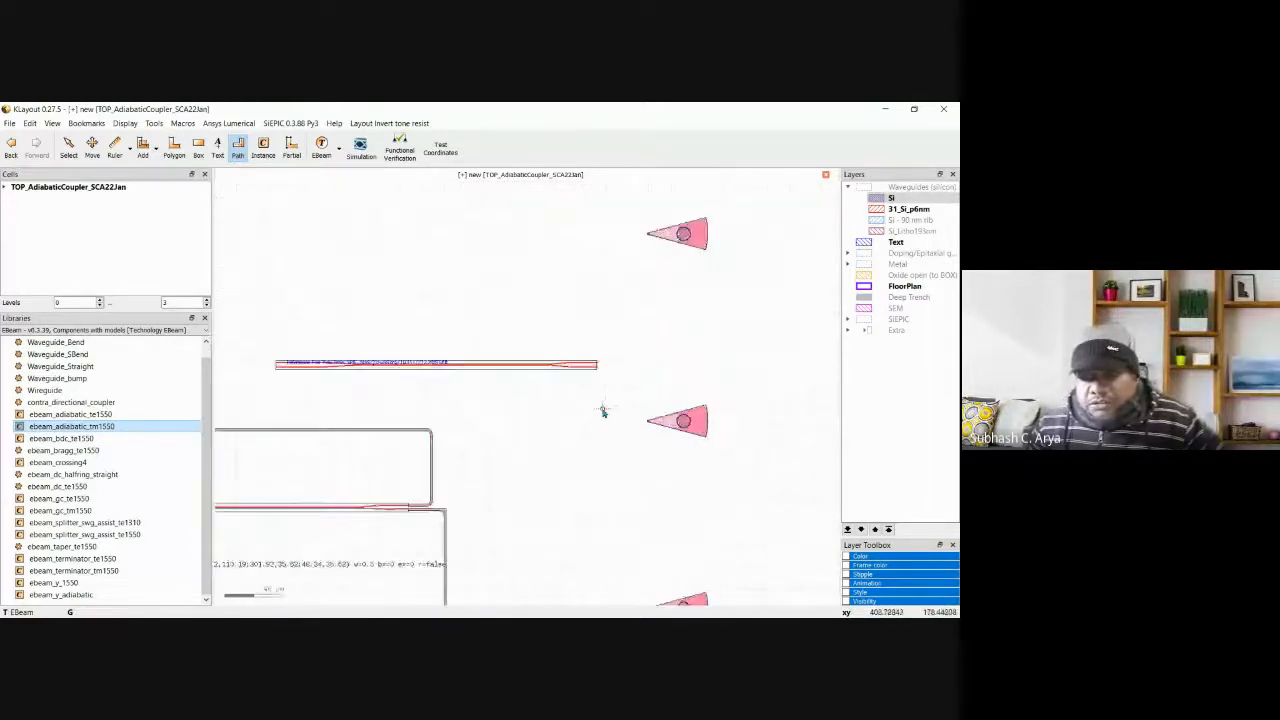
pyautogui.scroll(2, 615, 418)
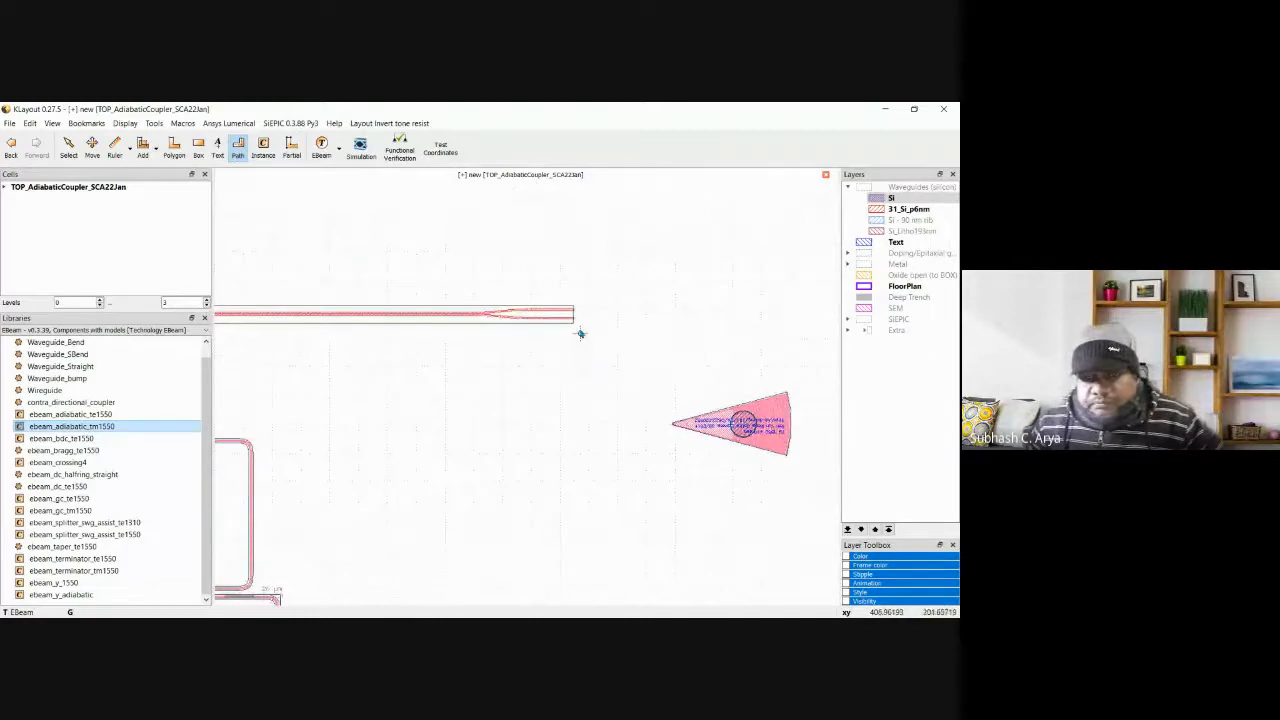
pyautogui.click(575, 318)
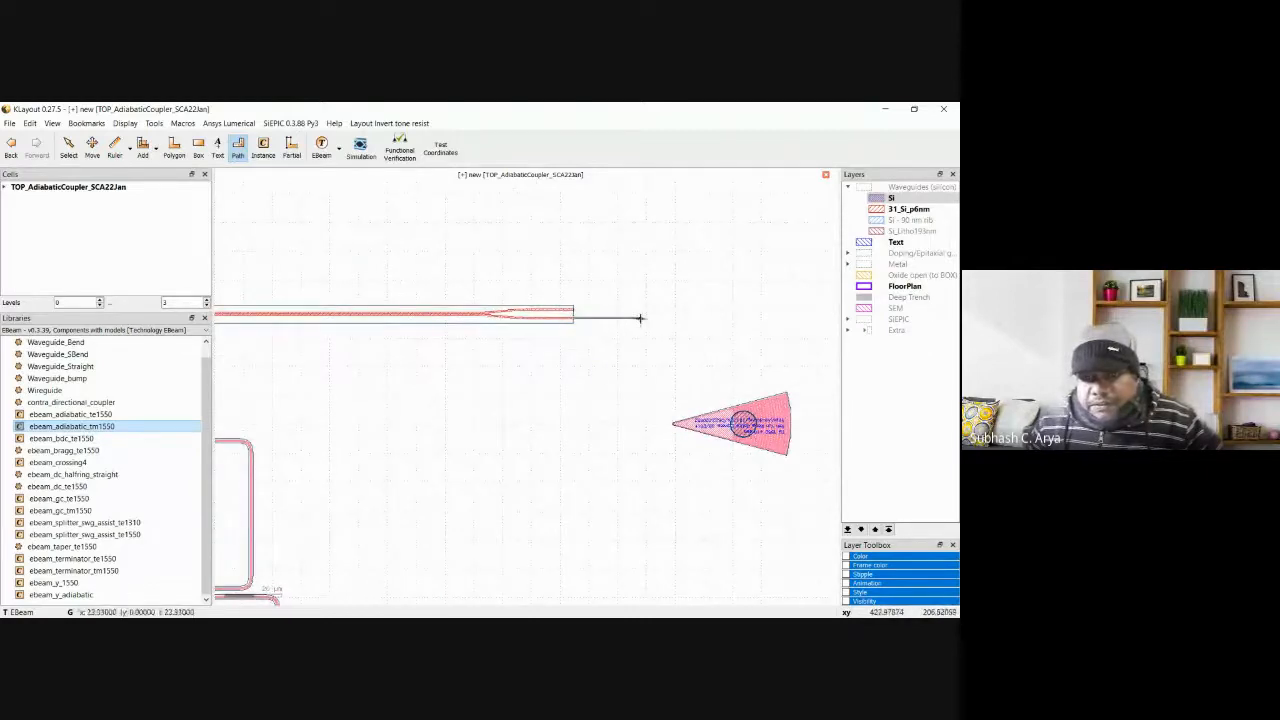
pyautogui.click(630, 318)
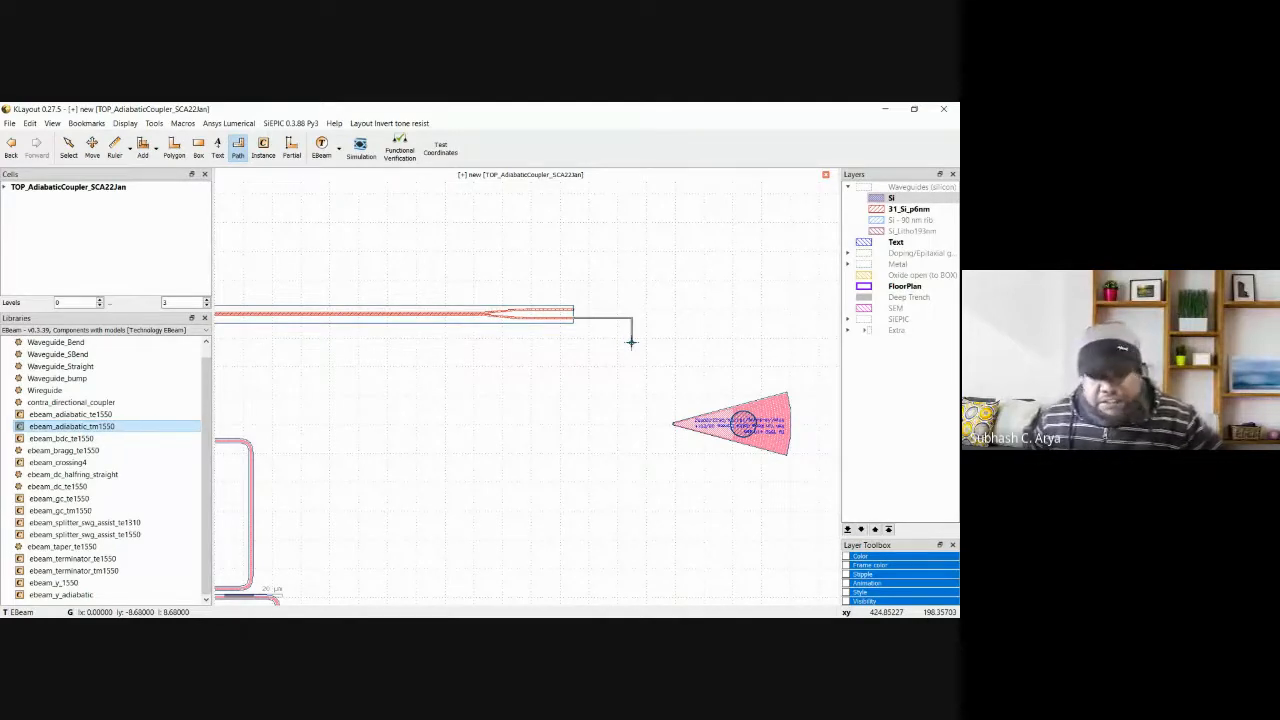
pyautogui.press('Escape')
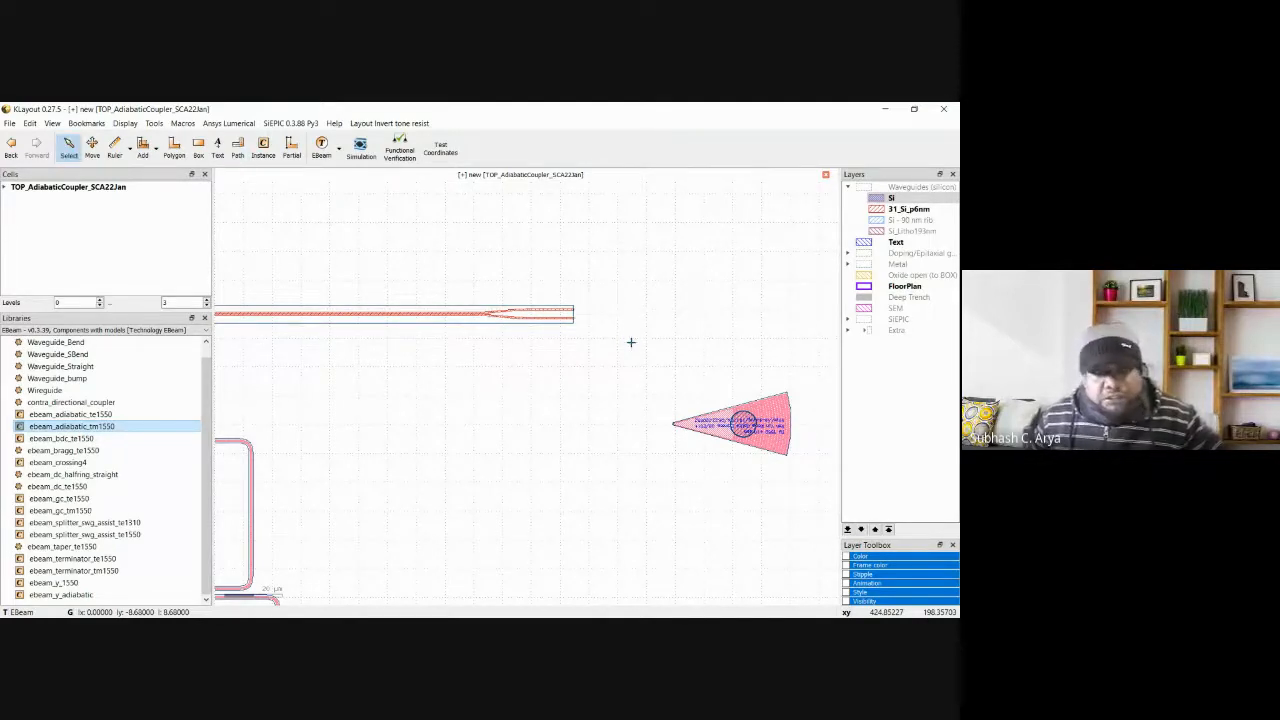
# Move the TM adiabatic coupler 52.3 µm to the left, away from the right-hand grating couplers.
pyautogui.scroll(-2, 574, 409)
pyautogui.scroll(1, 575, 415)
pyautogui.scroll(-4, 575, 413)
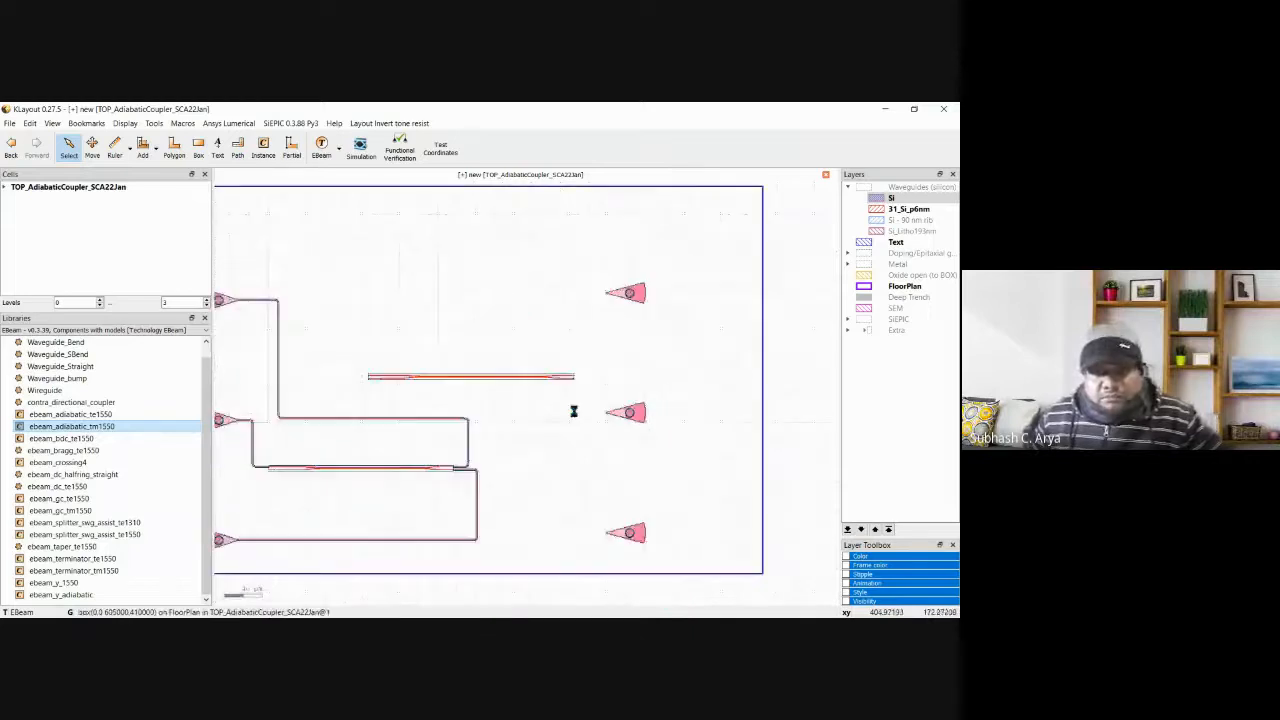
pyautogui.click(510, 393)
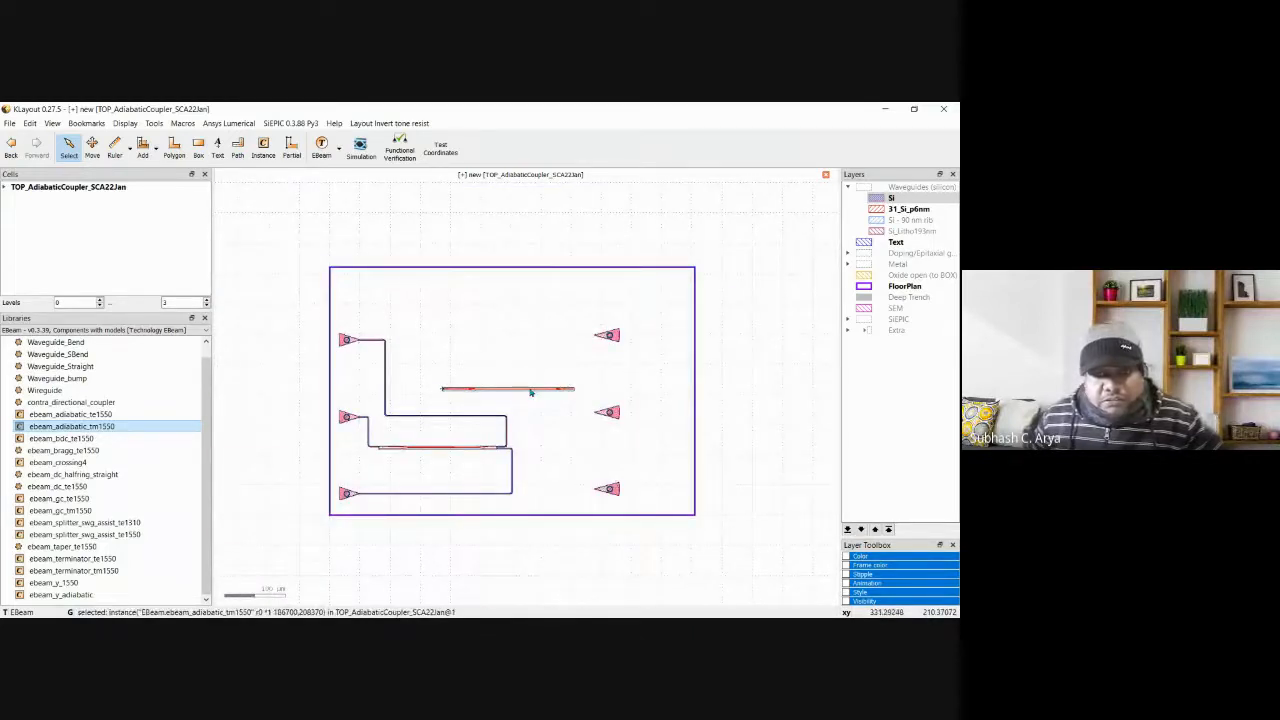
pyautogui.scroll(4, 530, 392)
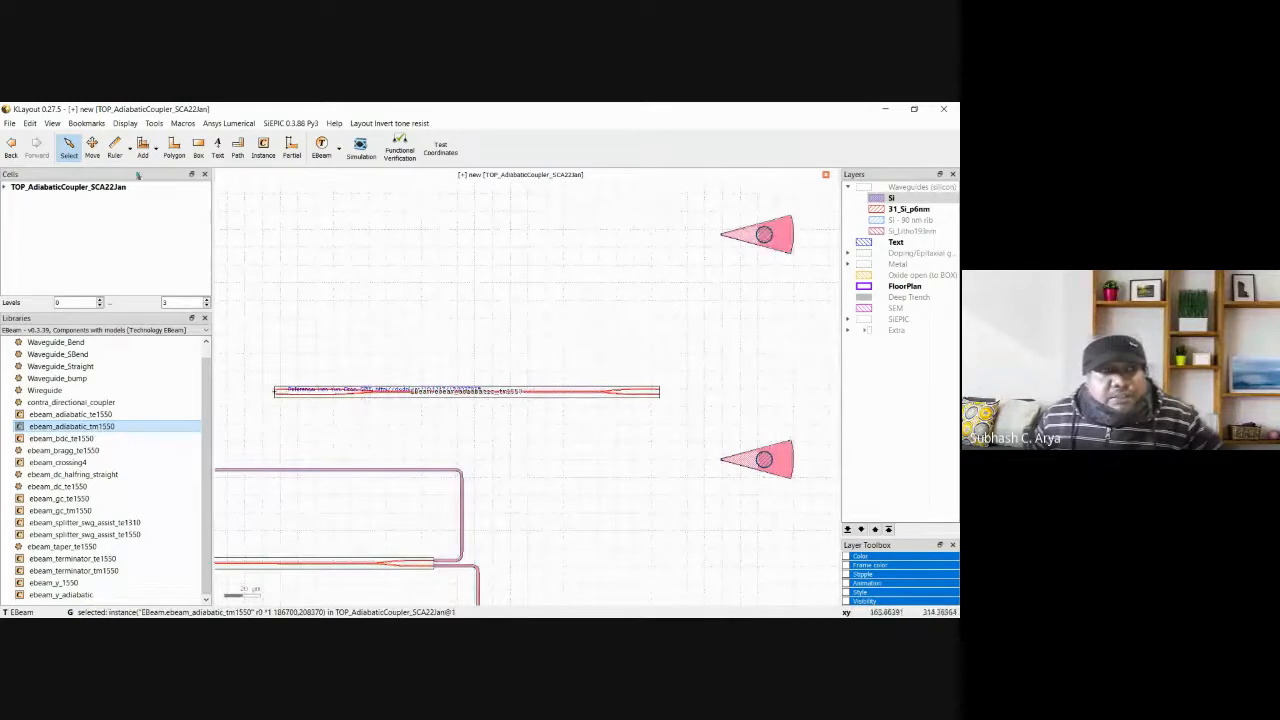
pyautogui.click(92, 146)
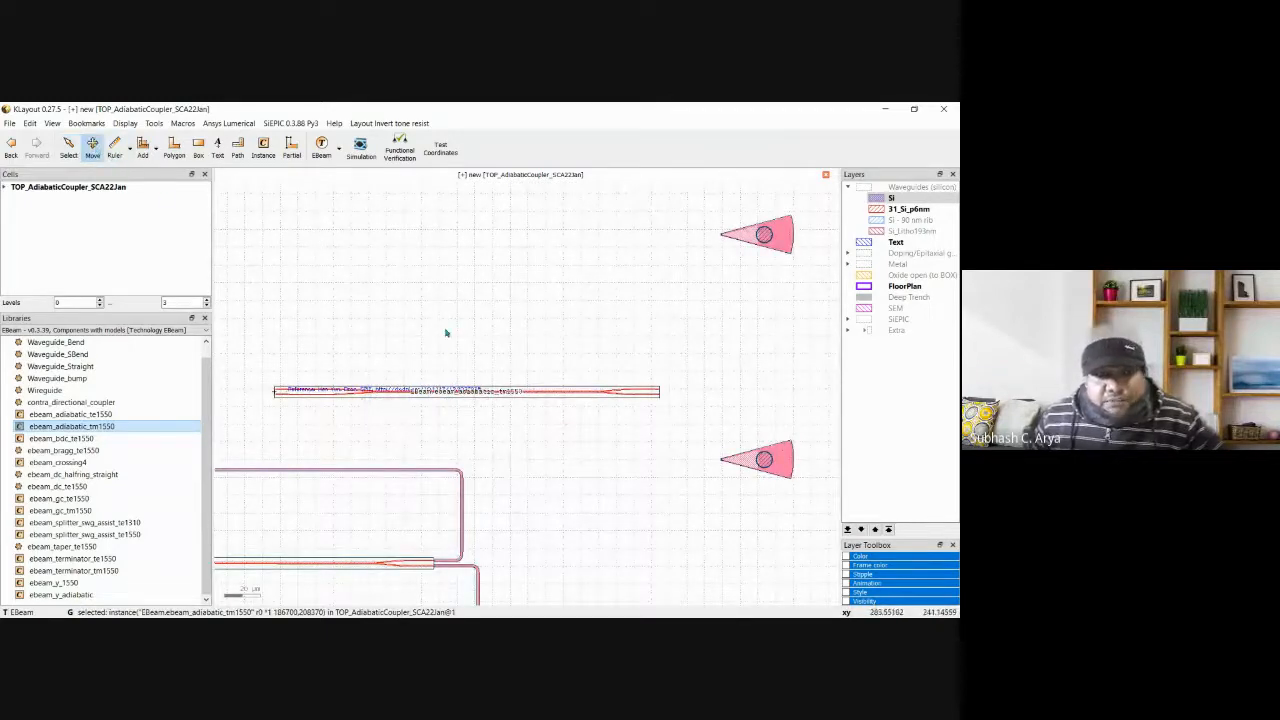
pyautogui.moveTo(457, 391); pyautogui.dragTo(362, 389)
pyautogui.scroll(-2, 389, 426)
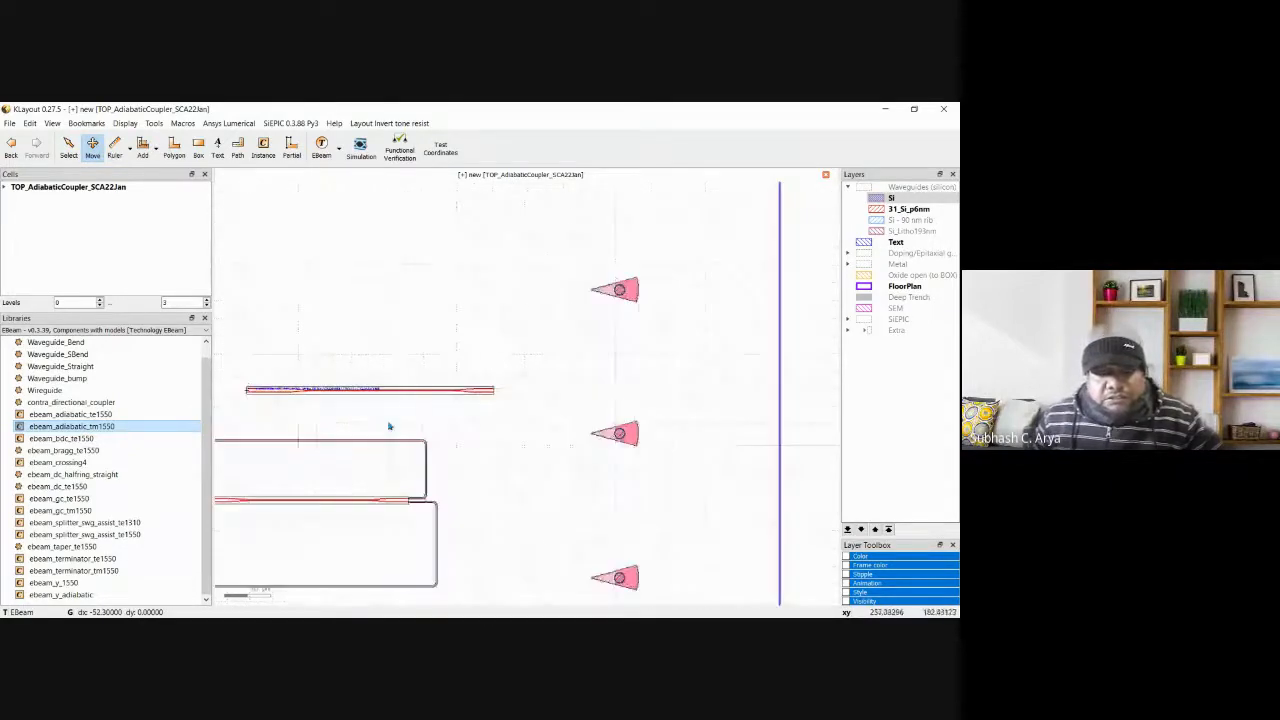
pyautogui.scroll(-1, 393, 426)
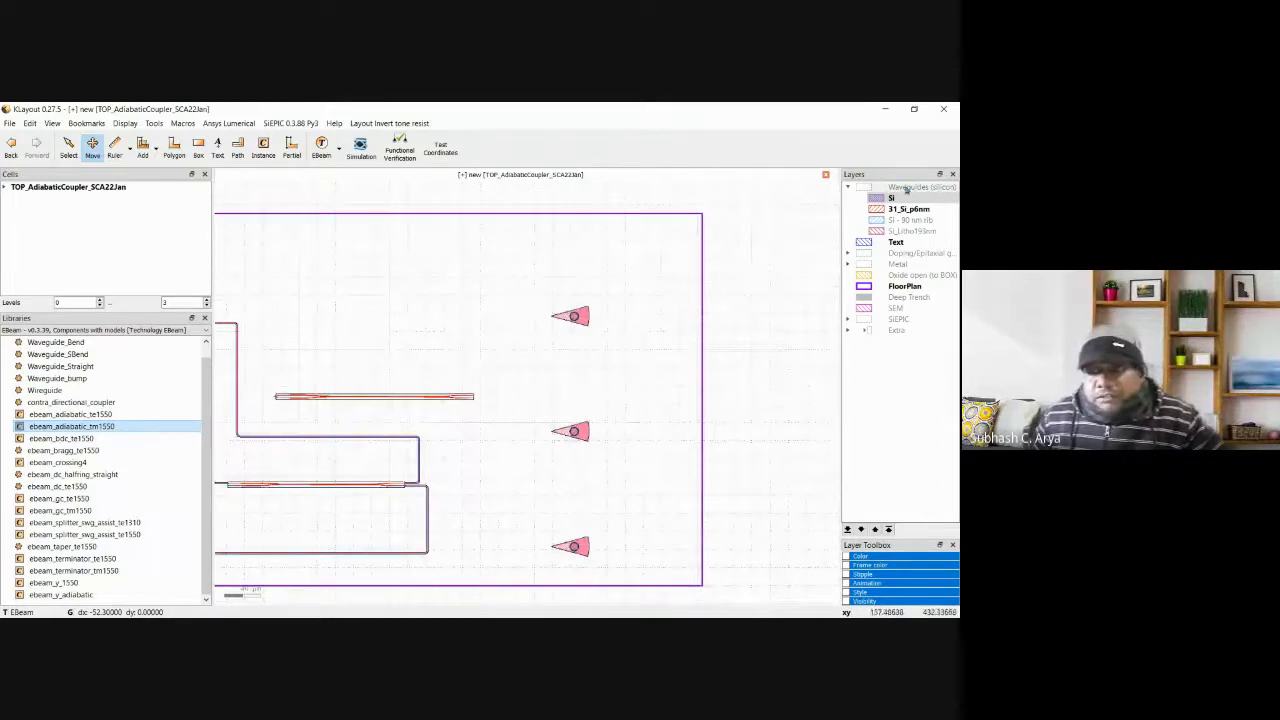
# Activate the Path tool on the Si layer, keep its width at 0.5 µm and dismiss the editor options.
pyautogui.click(67, 145)
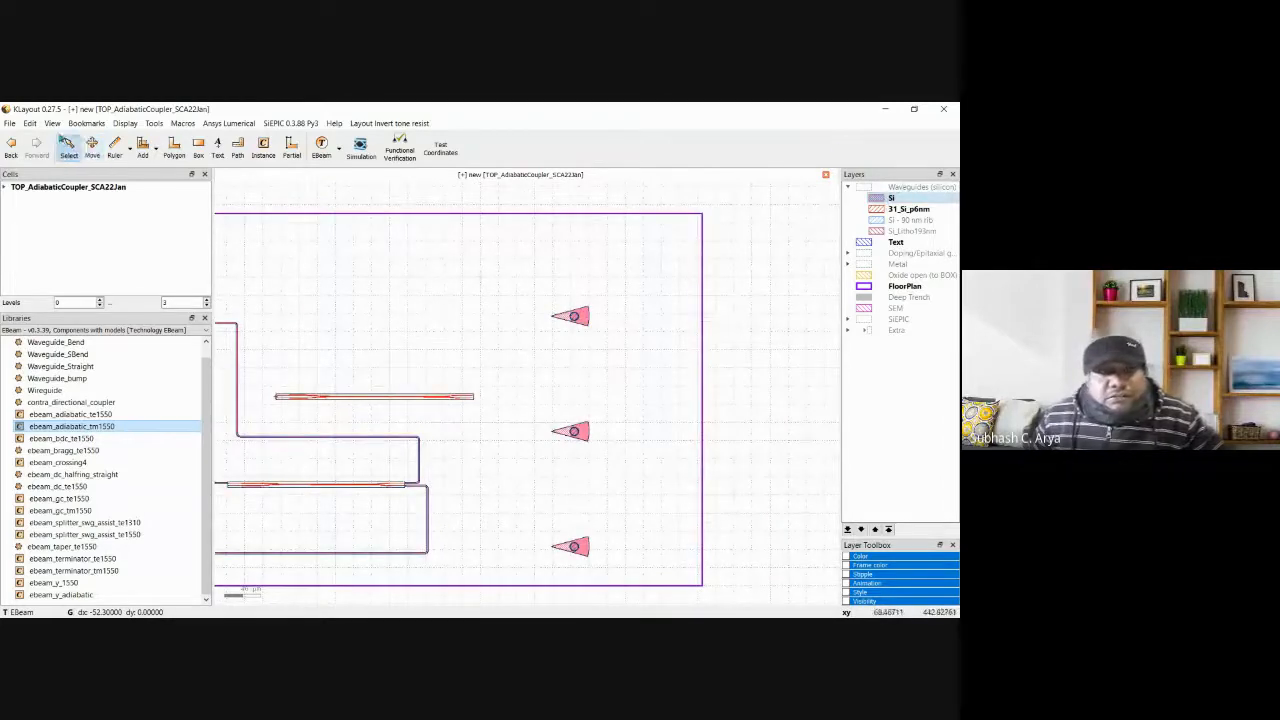
pyautogui.scroll(3, 514, 409)
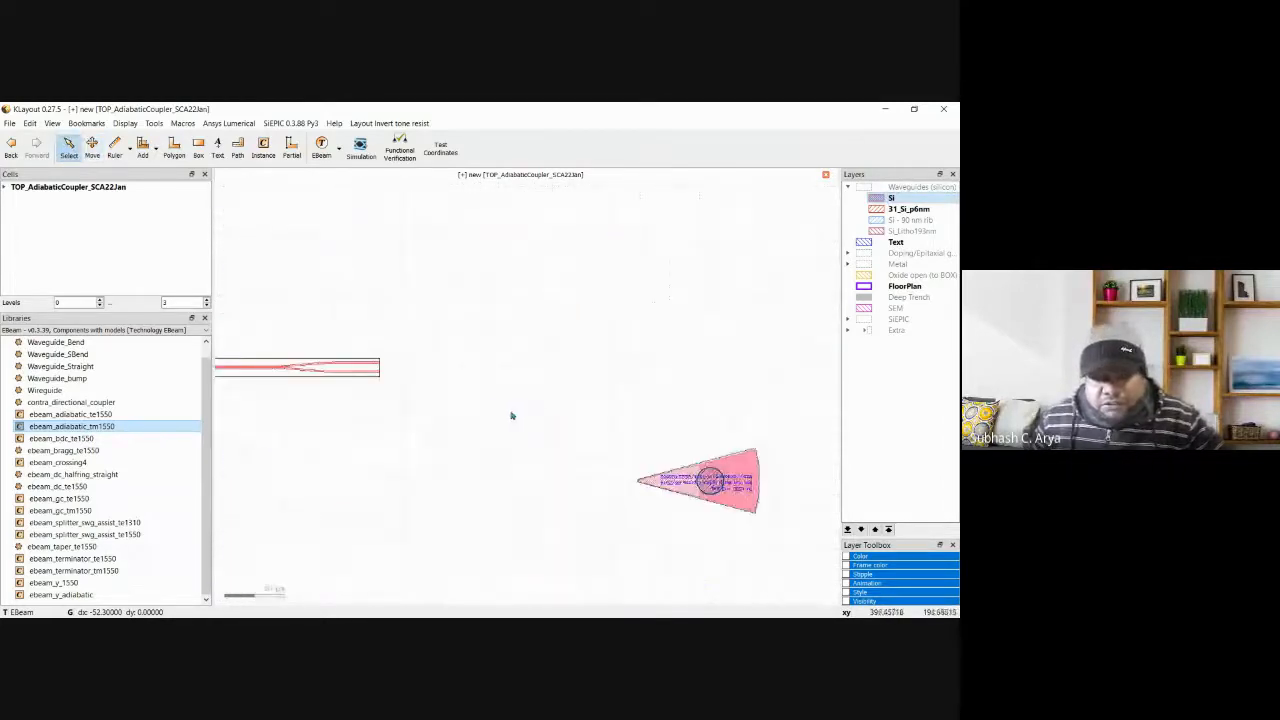
pyautogui.click(238, 148)
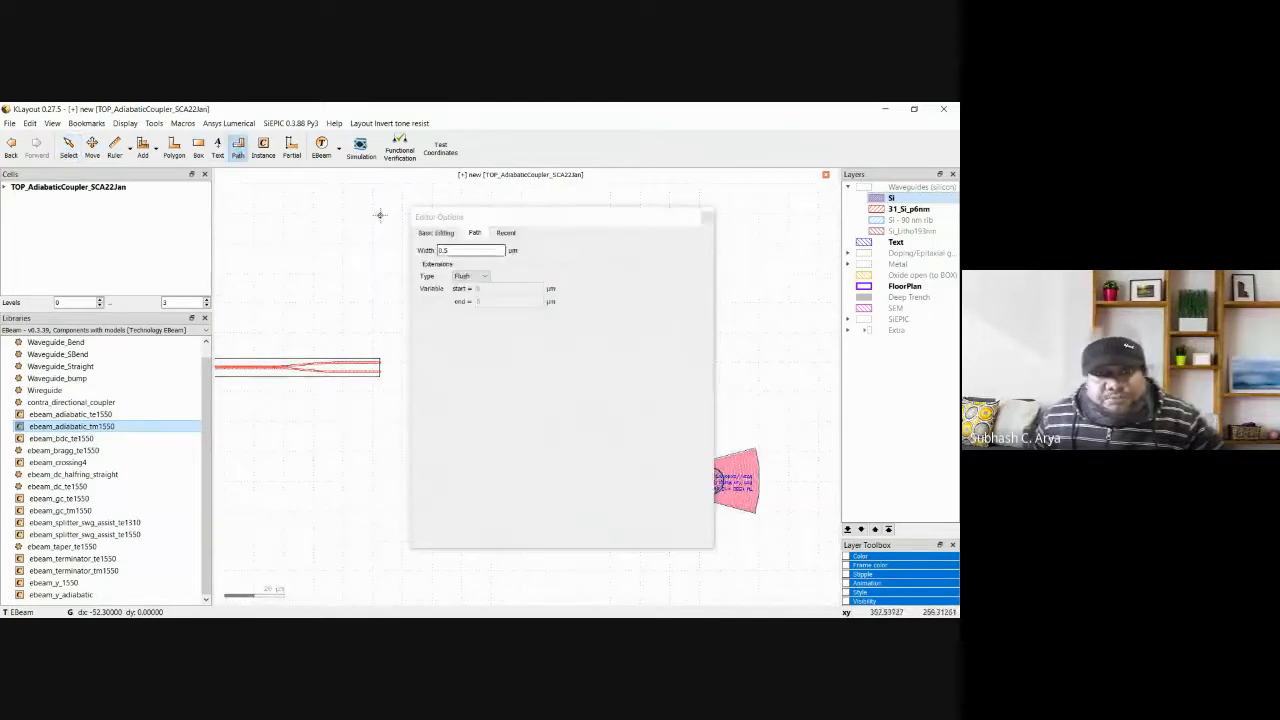
pyautogui.click(712, 217)
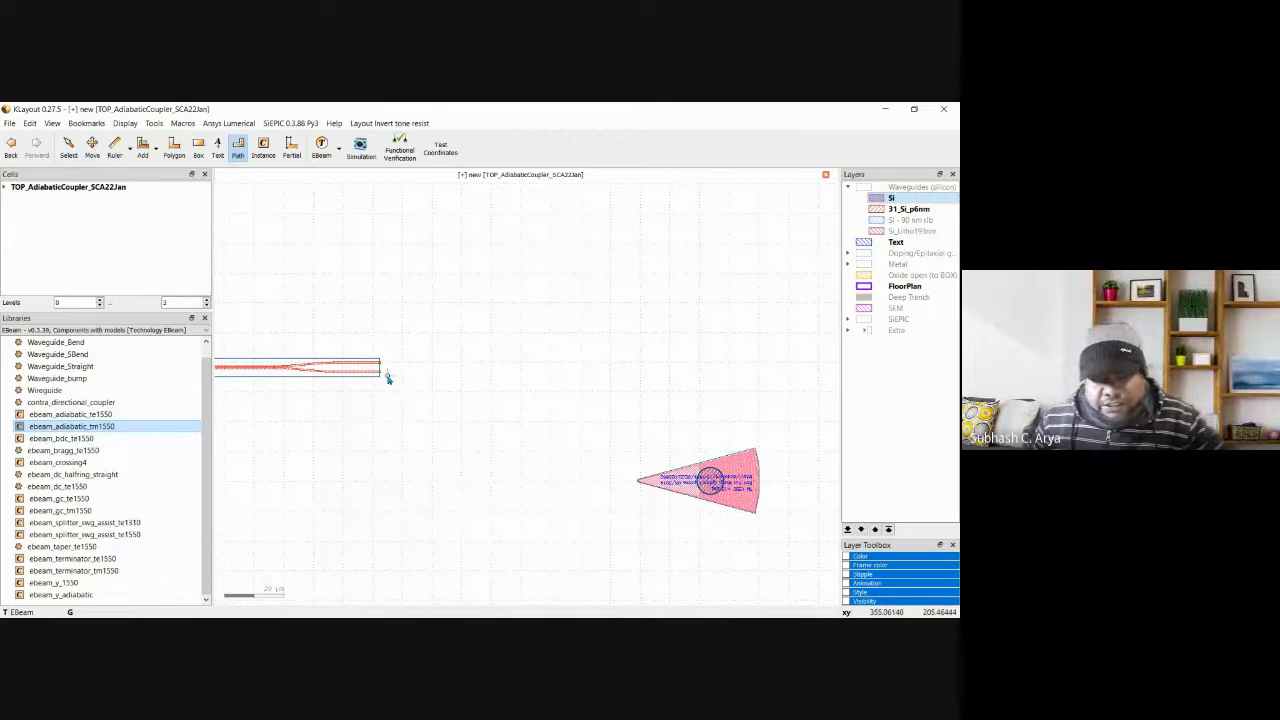
# Examine the ports at both ends of the TM adiabatic coupler and their position relative to the surrounding grating couplers and waveguides.
pyautogui.scroll(-1, 388, 378)
pyautogui.scroll(2, 388, 378)
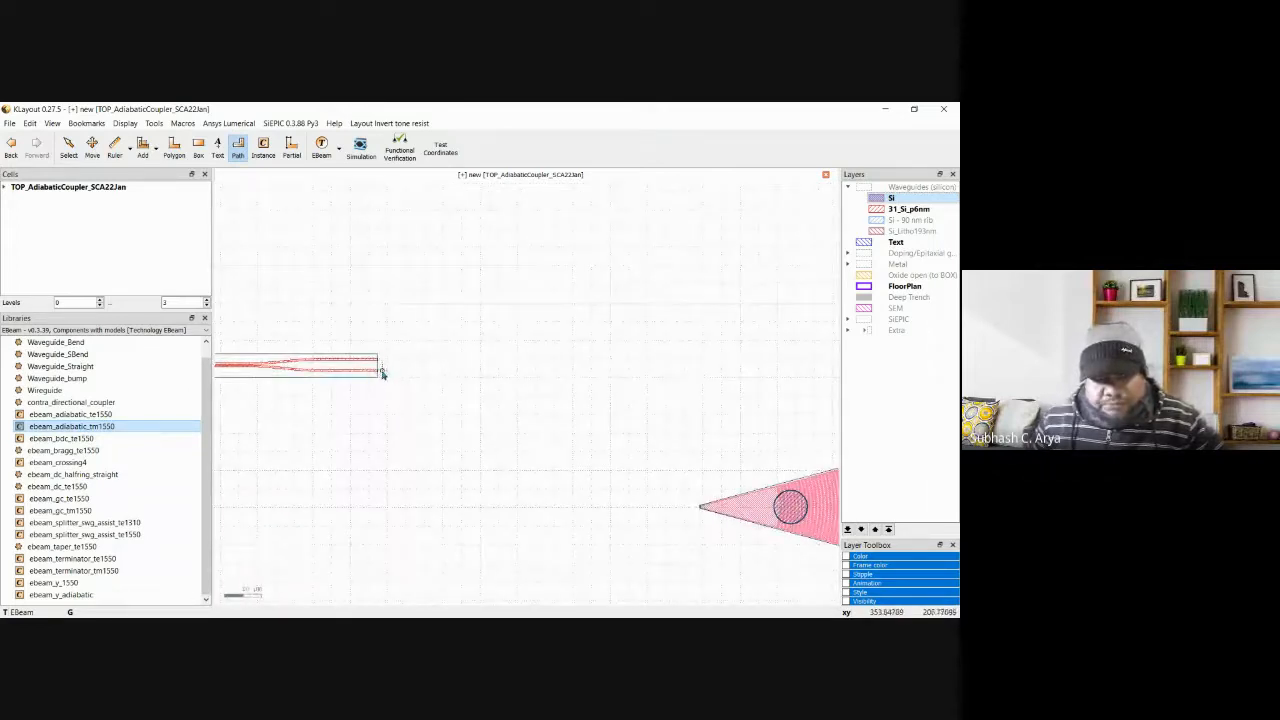
pyautogui.scroll(-4, 391, 393)
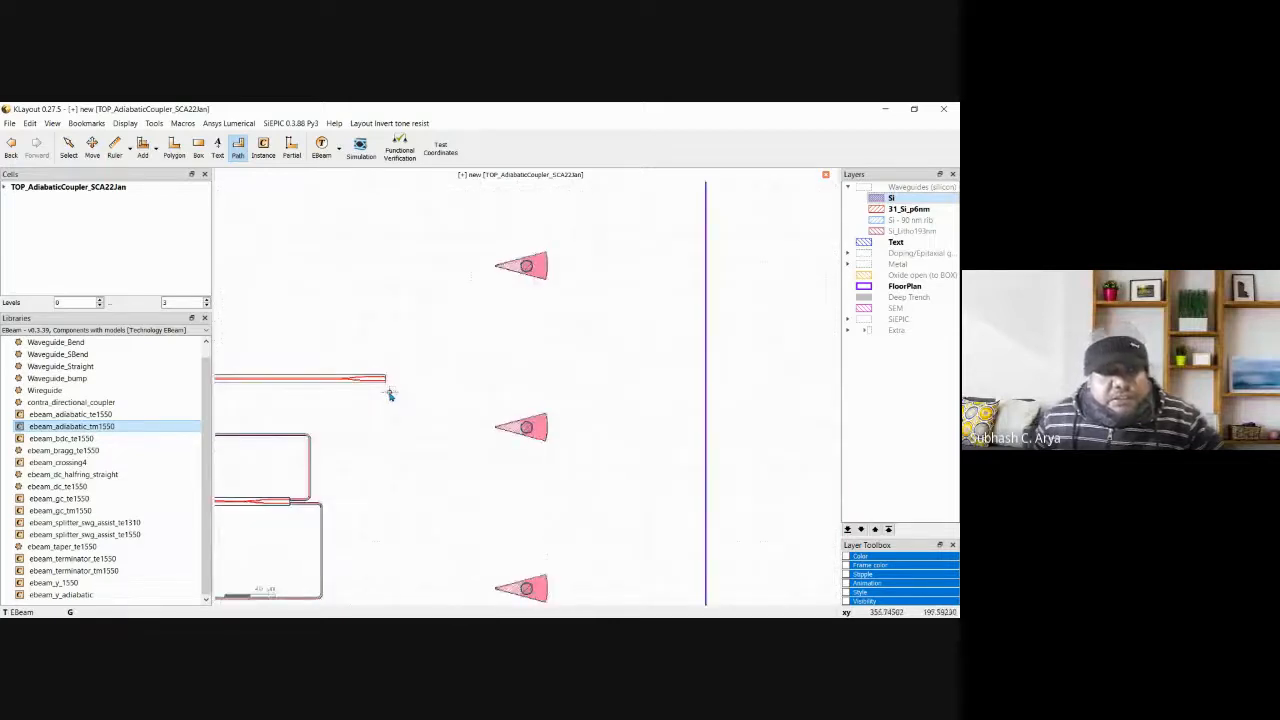
pyautogui.scroll(3, 250, 390)
pyautogui.scroll(2, 252, 390)
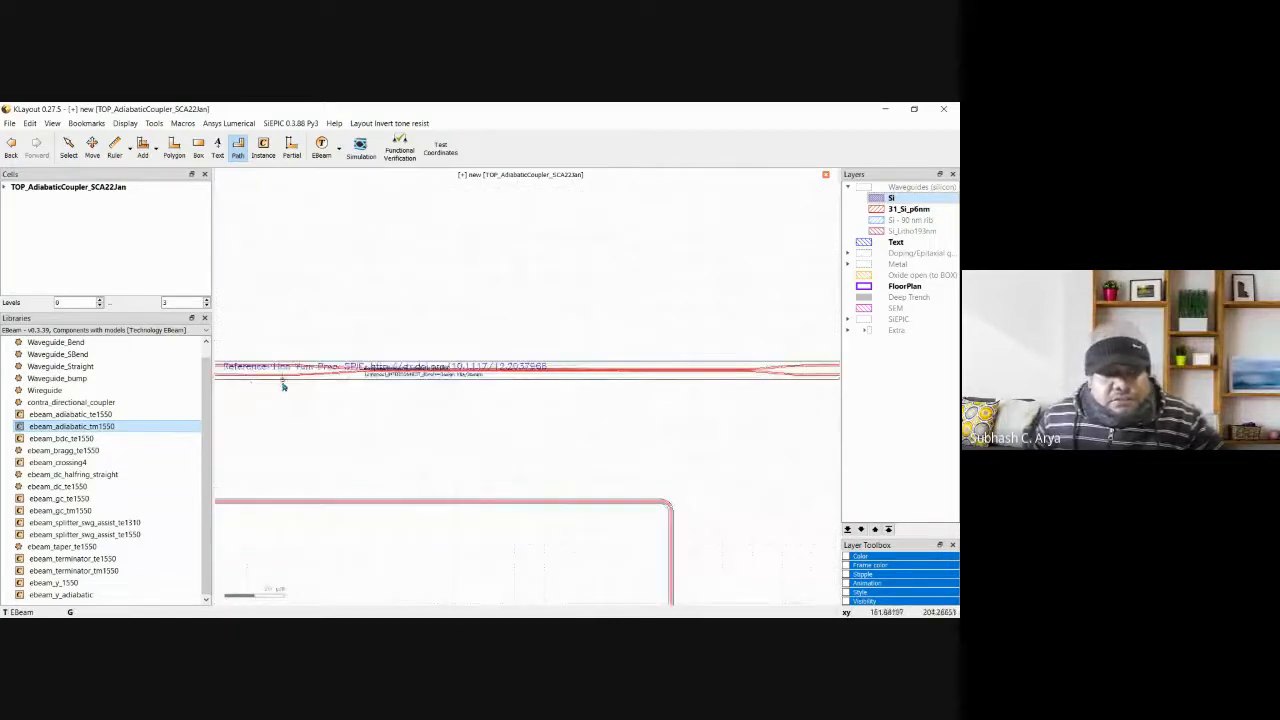
pyautogui.scroll(-2, 250, 388)
pyautogui.scroll(2, 250, 385)
pyautogui.scroll(2, 250, 385)
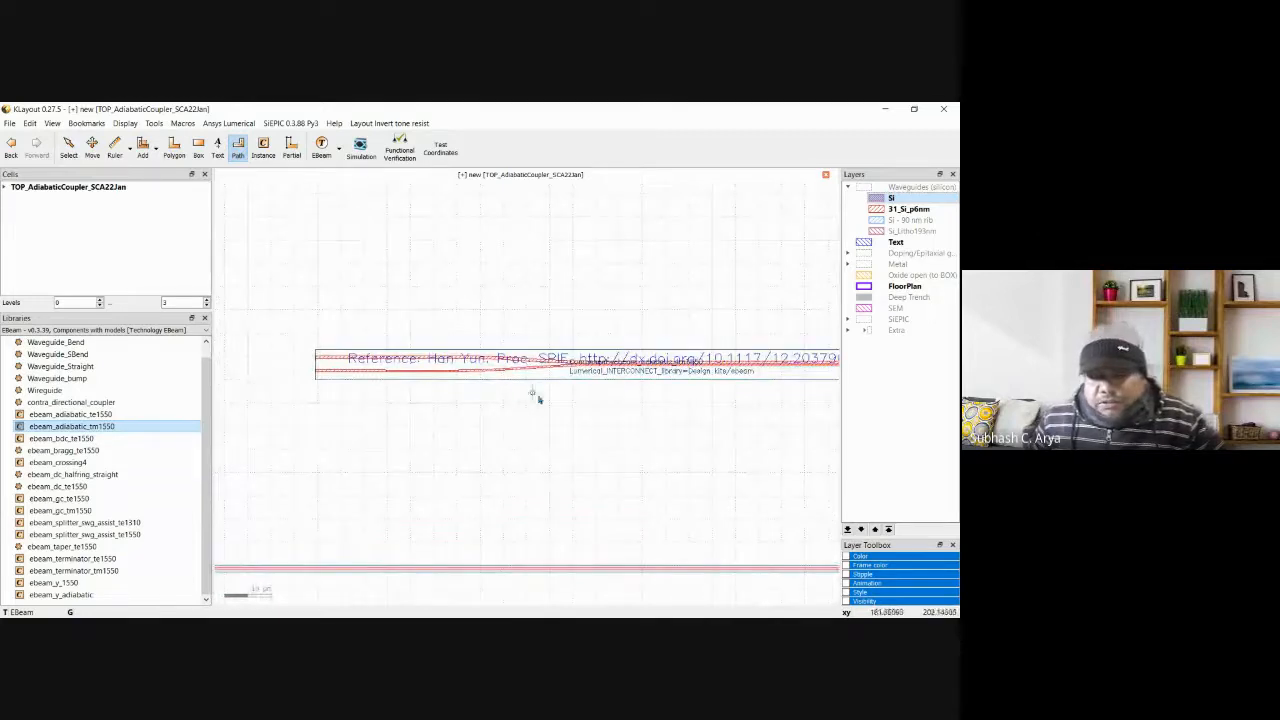
pyautogui.scroll(-2, 538, 398)
pyautogui.scroll(-2, 538, 398)
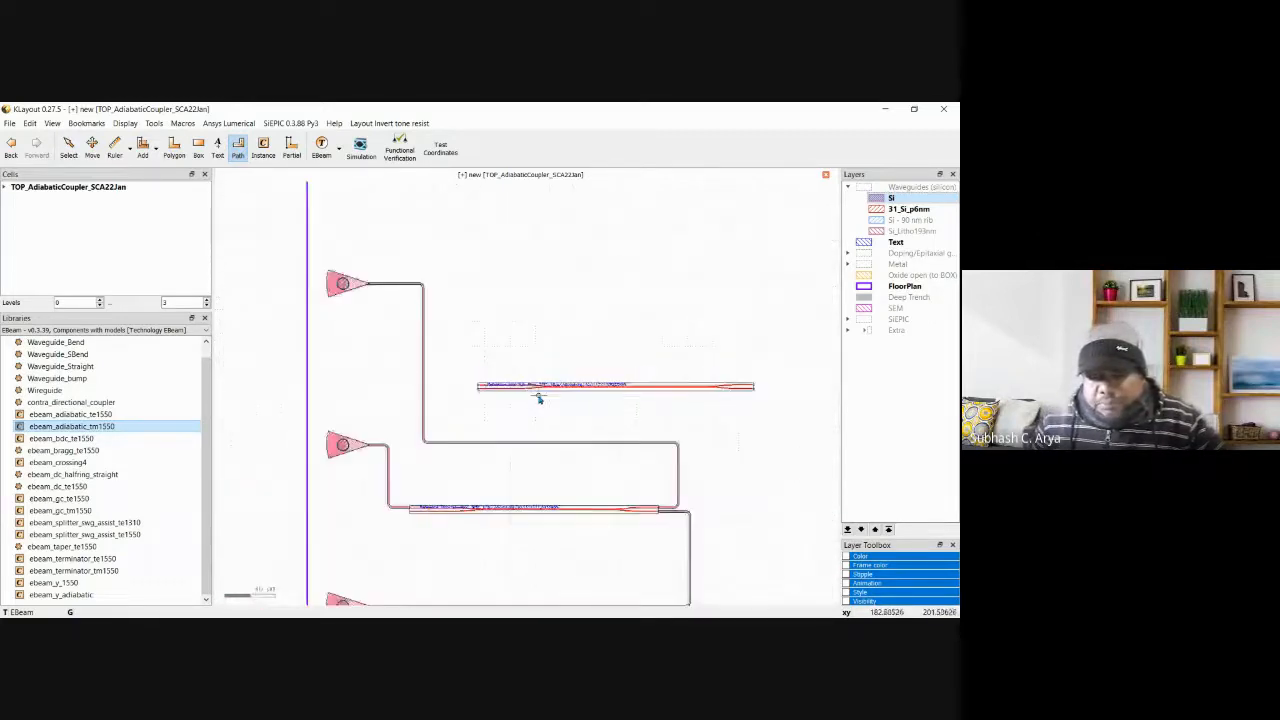
# Route a Si path from the TM adiabatic coupler's lower right-end port to the middle right-hand grating coupler and convert it into a waveguide.
pyautogui.scroll(2, 755, 402)
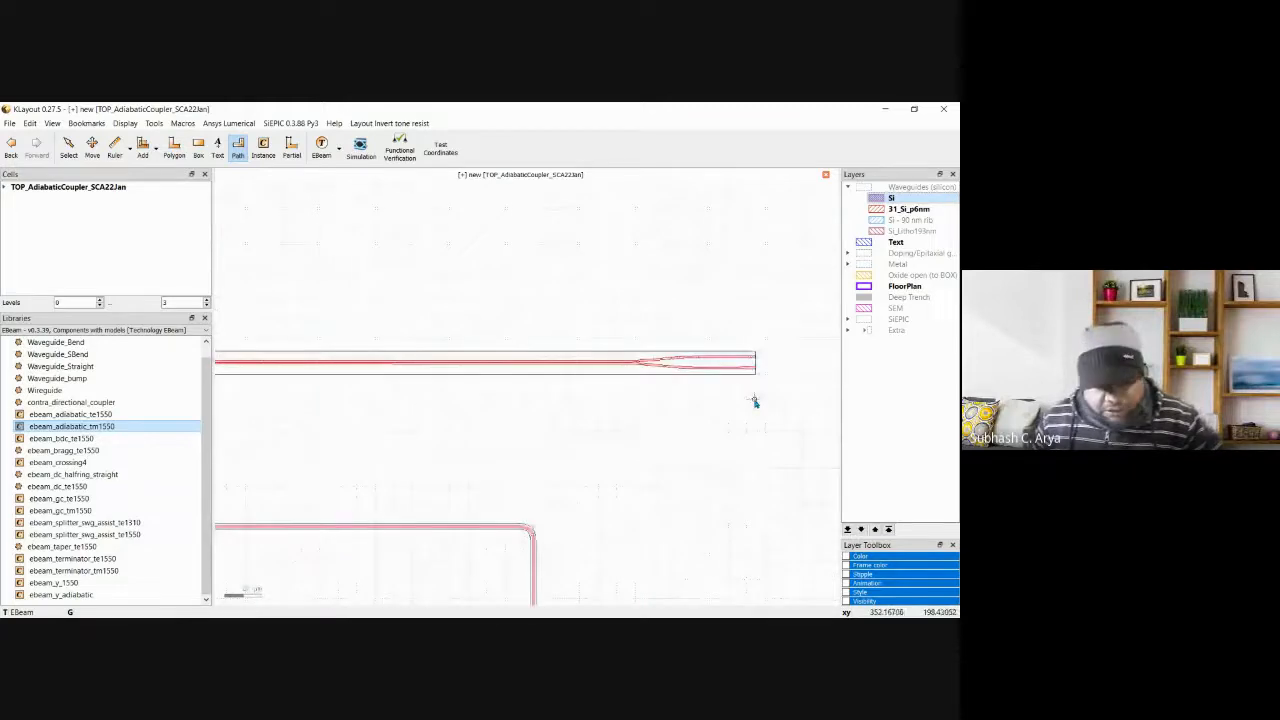
pyautogui.scroll(-3, 755, 402)
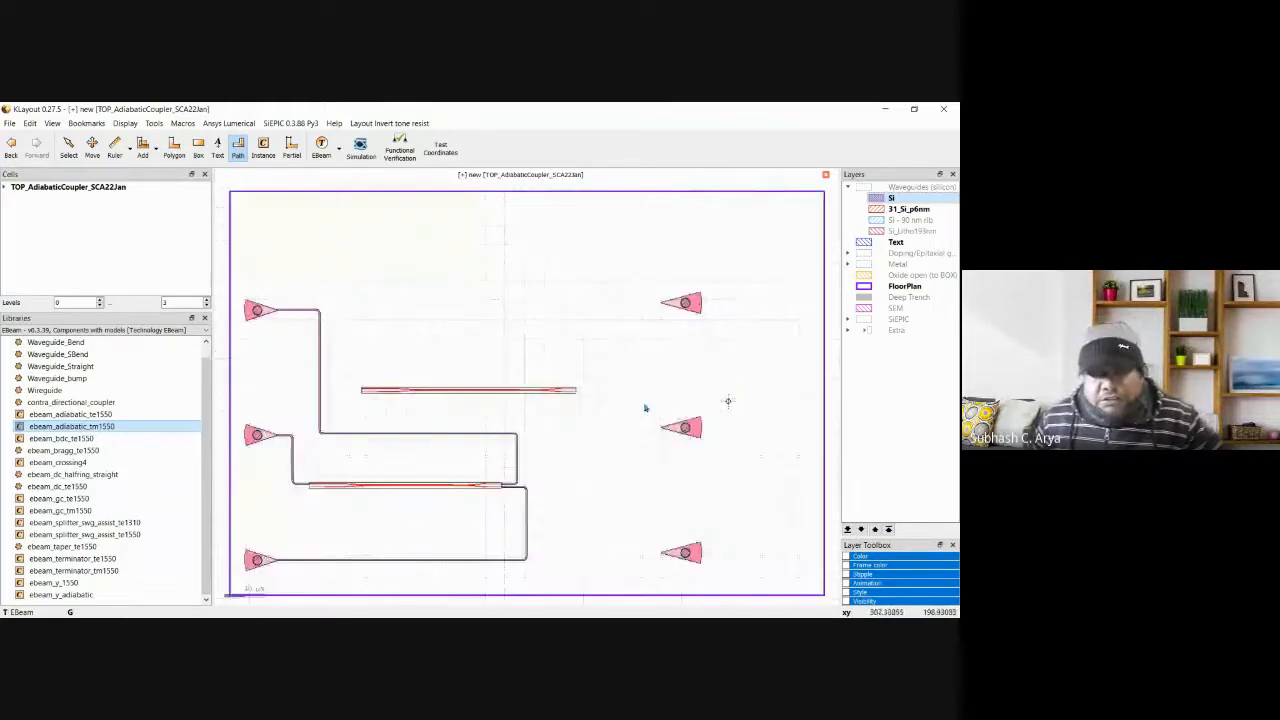
pyautogui.scroll(4, 590, 398)
pyautogui.scroll(-1, 592, 398)
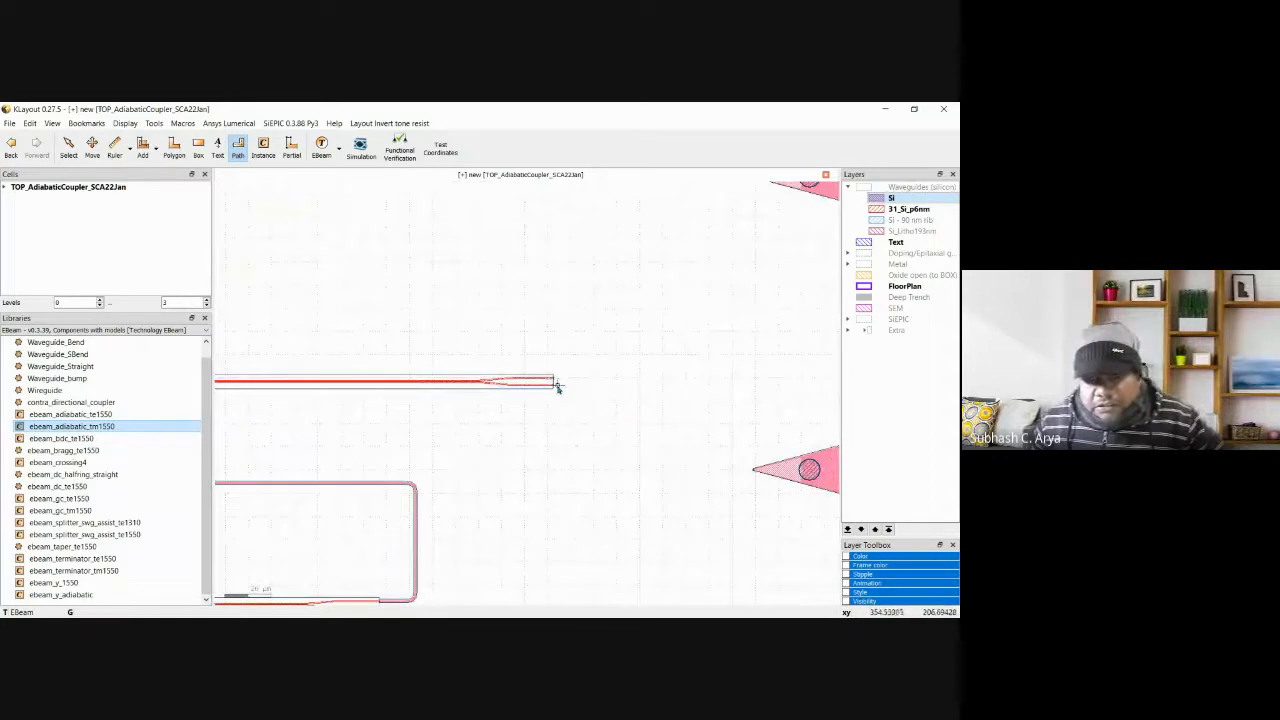
pyautogui.click(556, 384)
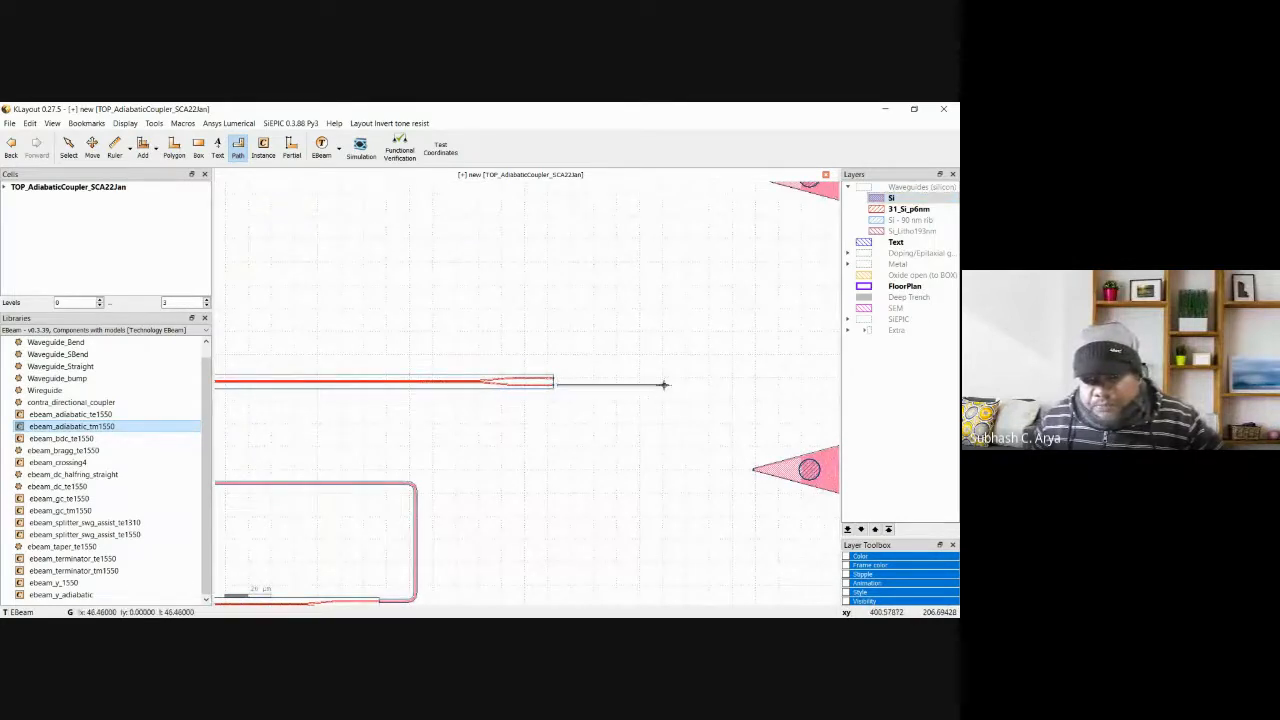
pyautogui.click(666, 384)
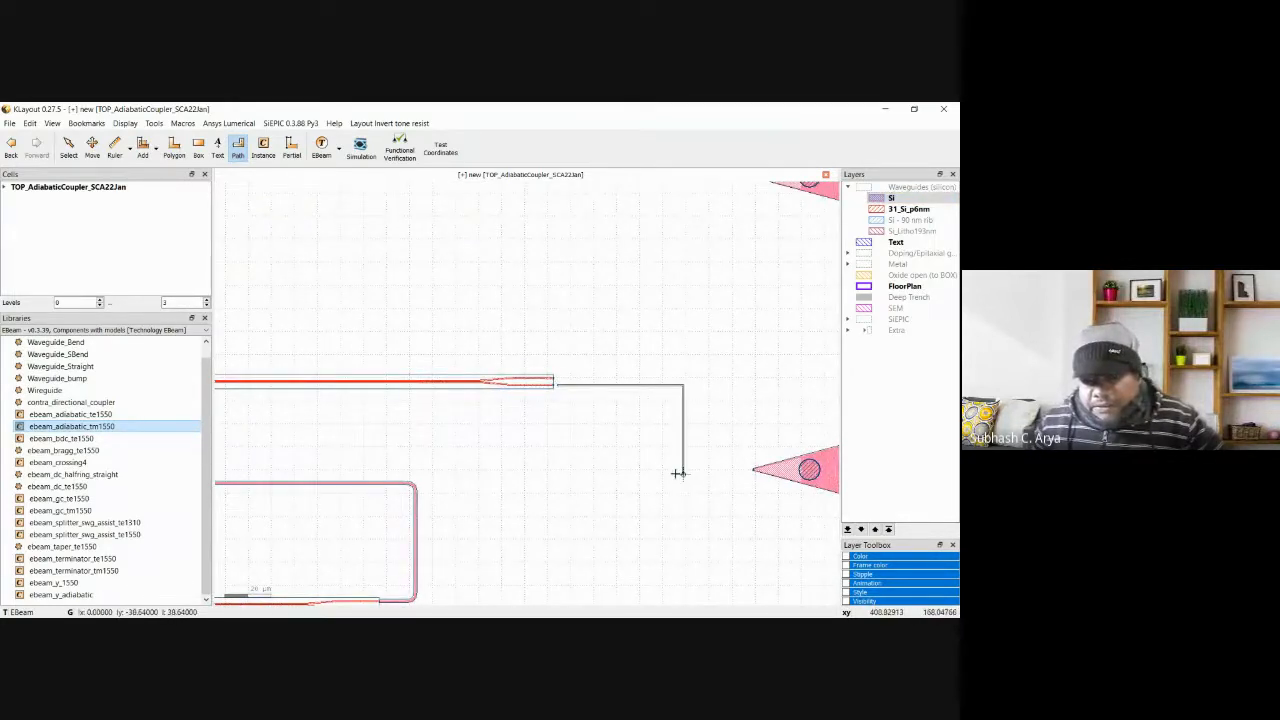
pyautogui.click(661, 469)
pyautogui.scroll(2, 750, 469)
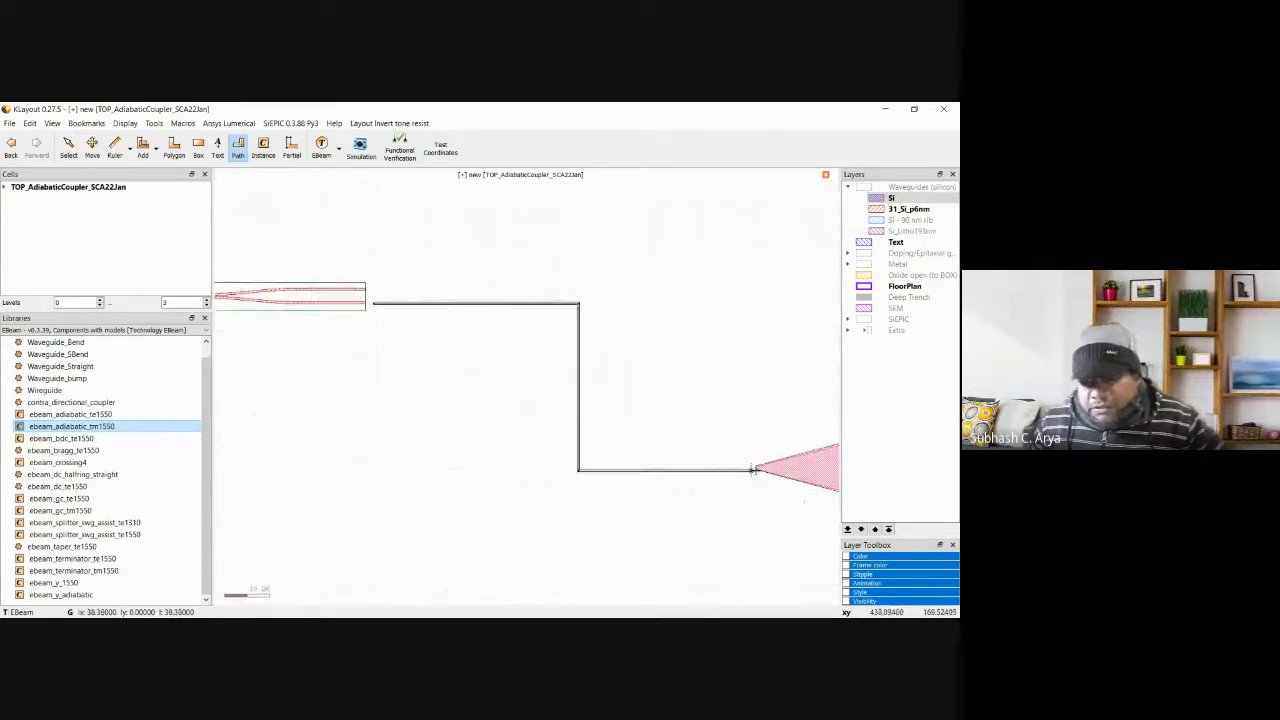
pyautogui.scroll(3, 752, 469)
pyautogui.doubleClick(745, 462)
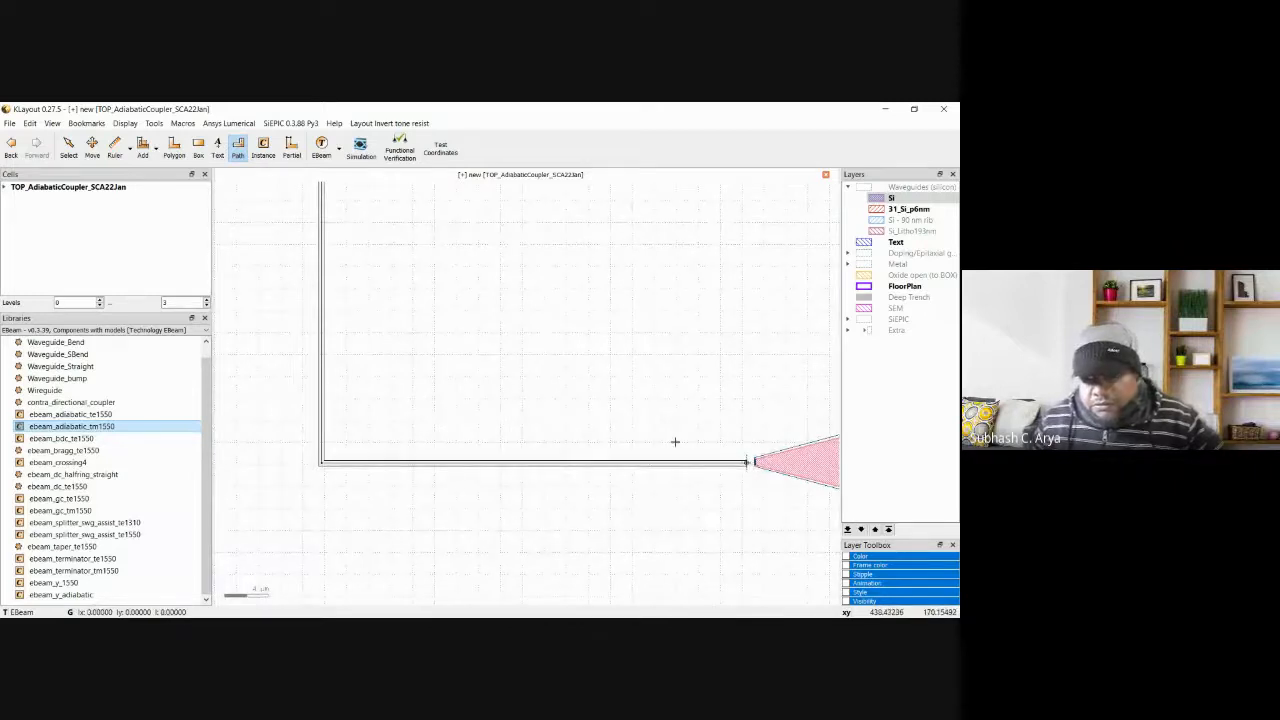
pyautogui.doubleClick(743, 465)
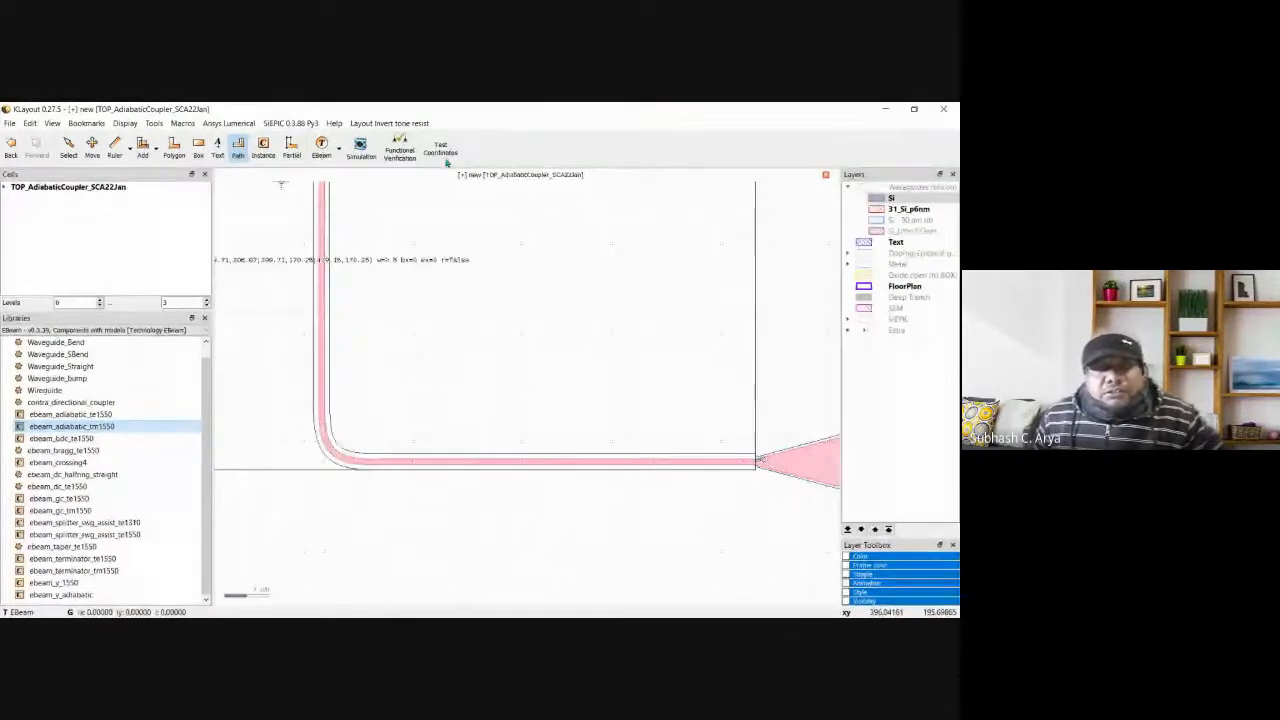
# Inspect the new waveguide with its parameter label, and open its guiding path's details at the upper bend.
pyautogui.scroll(-2, 453, 339)
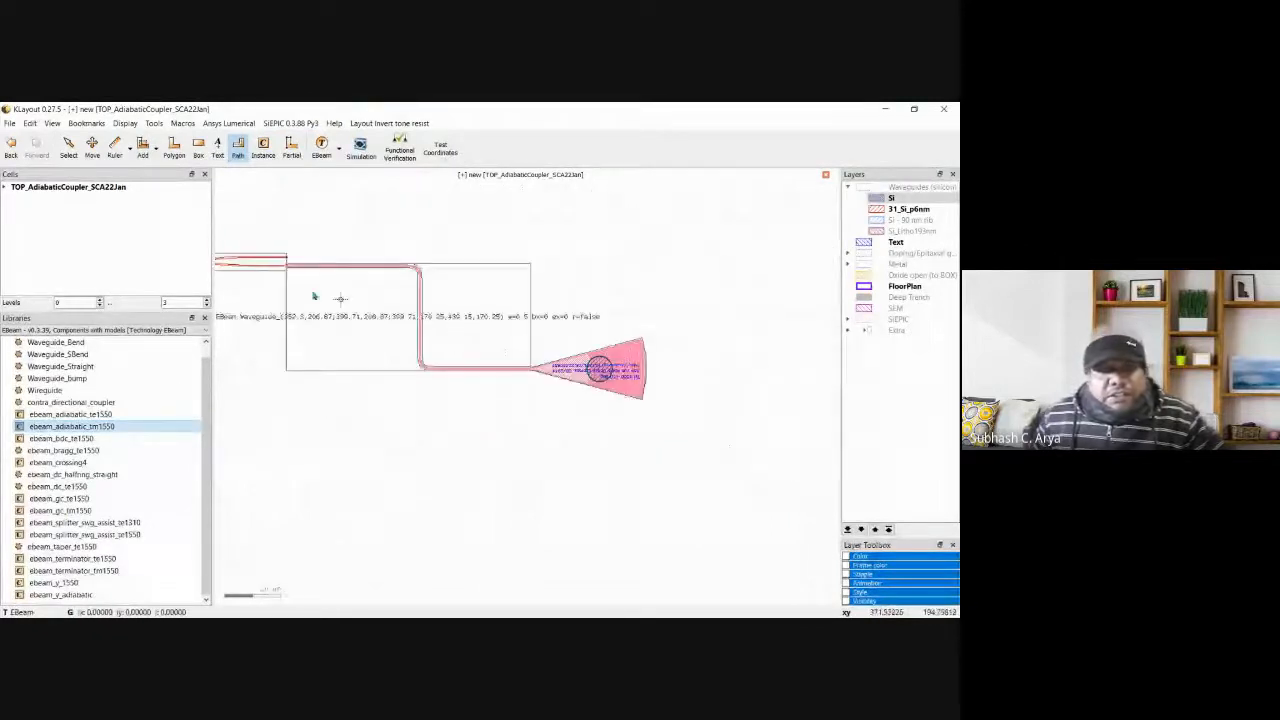
pyautogui.scroll(4, 300, 278)
pyautogui.scroll(2, 315, 279)
pyautogui.scroll(-4, 314, 278)
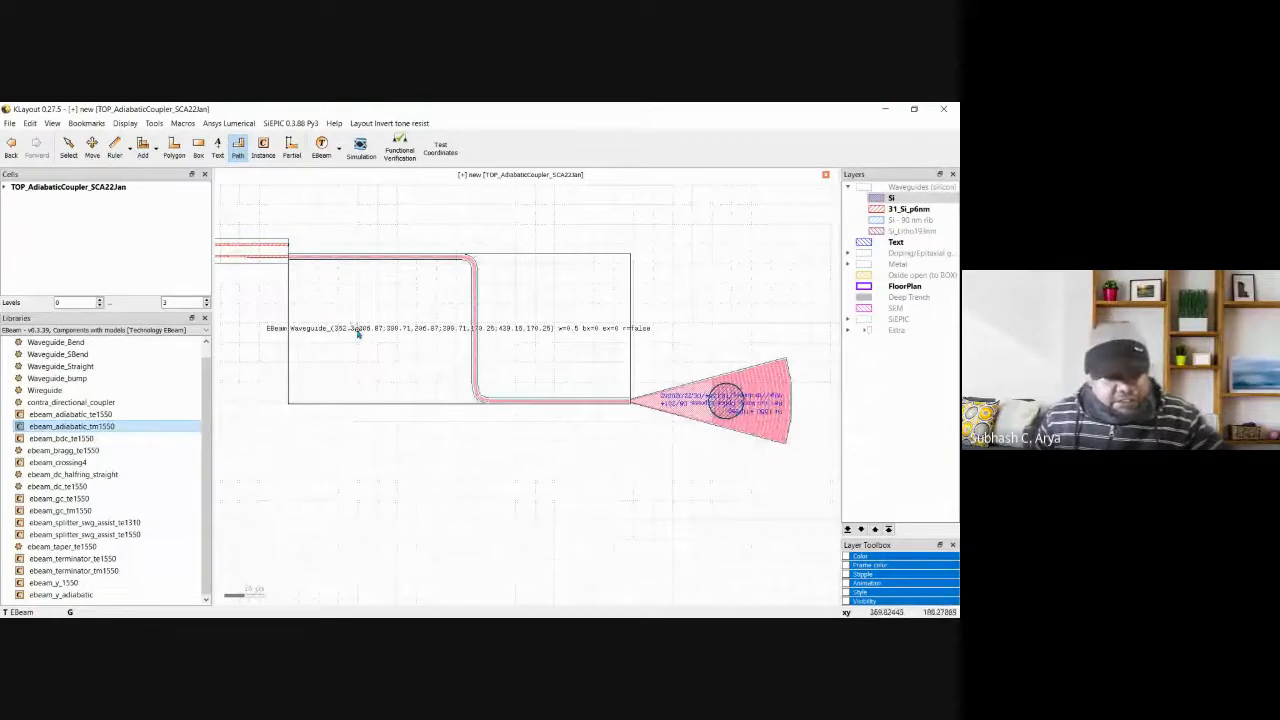
pyautogui.scroll(1, 357, 333)
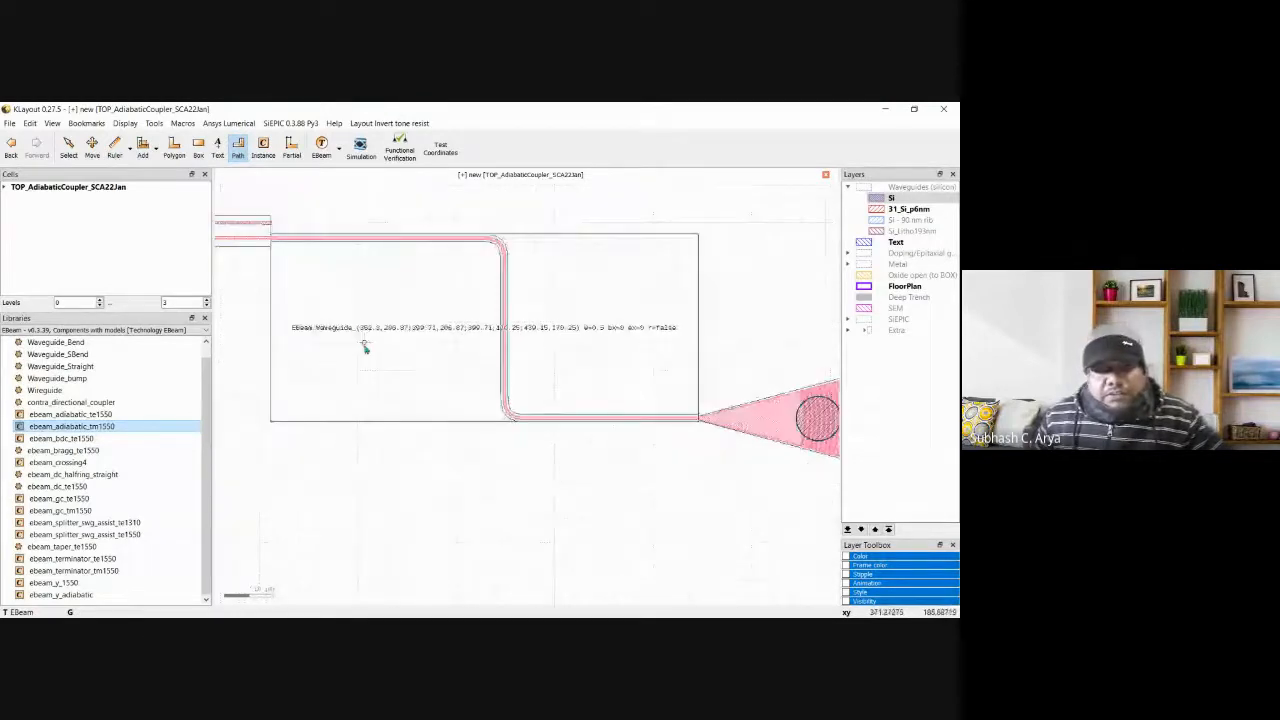
pyautogui.press('Escape')
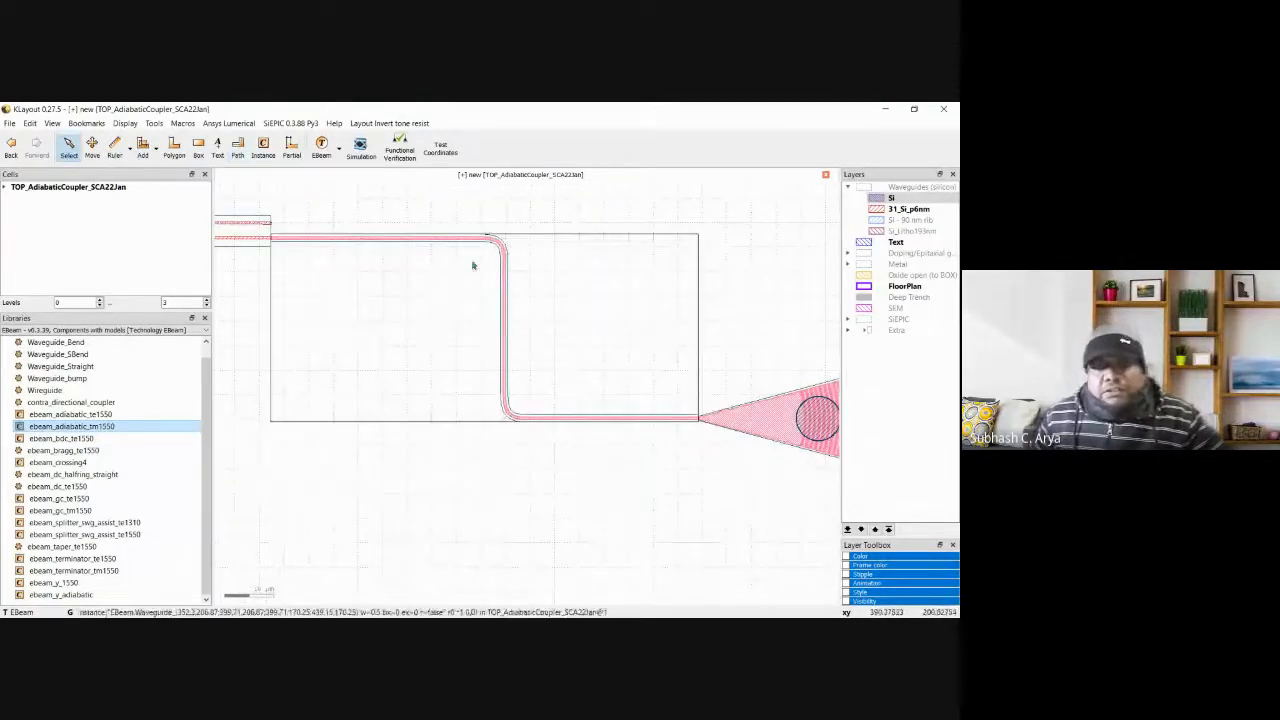
pyautogui.click(484, 244)
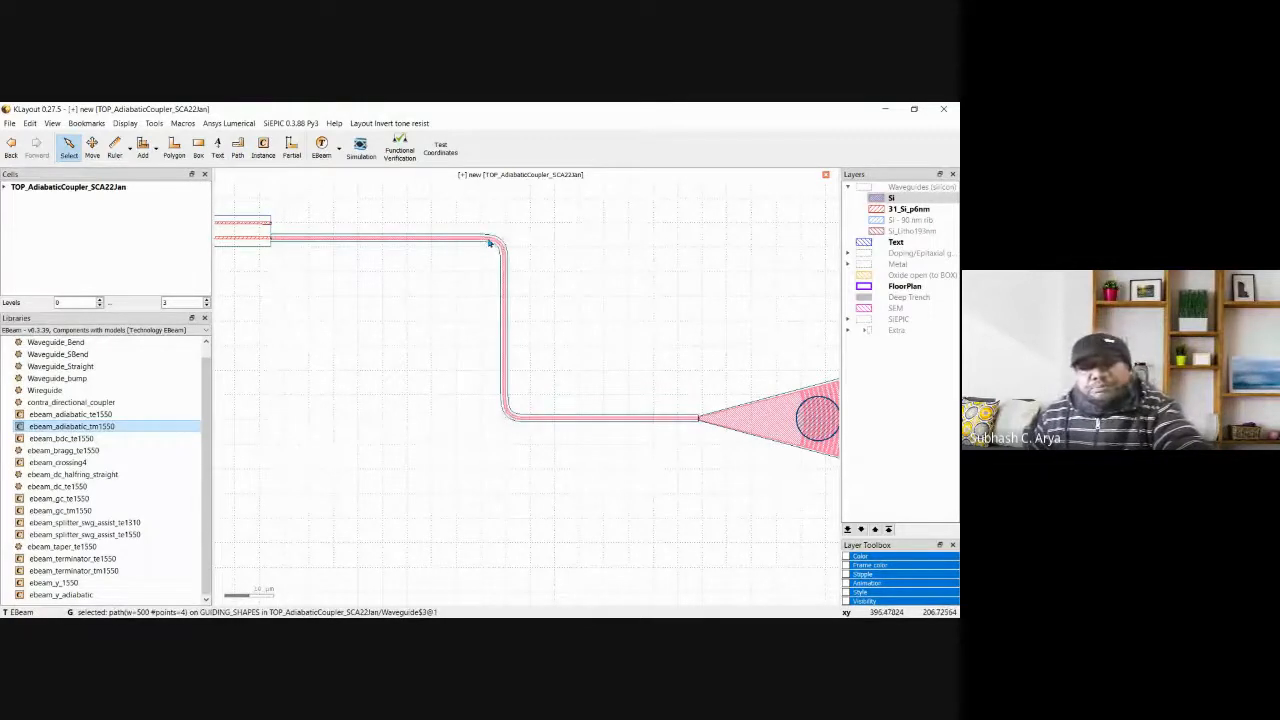
pyautogui.doubleClick(489, 242)
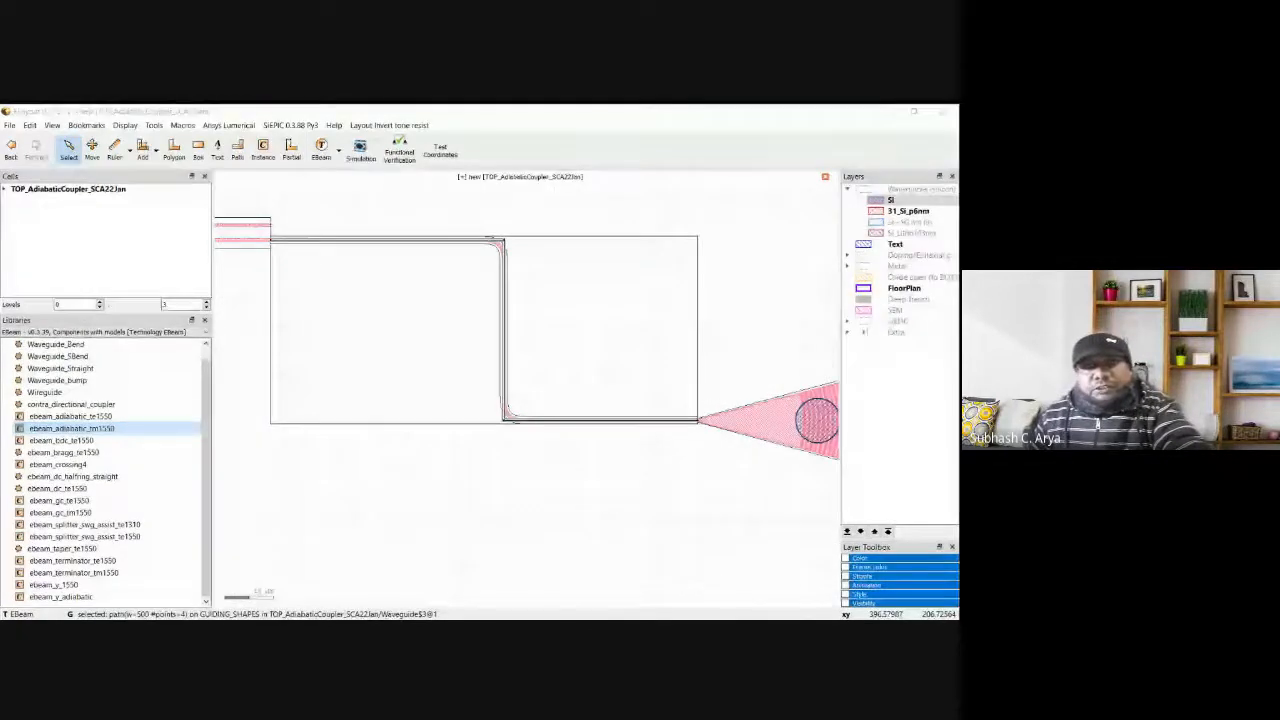
pyautogui.click(623, 191)
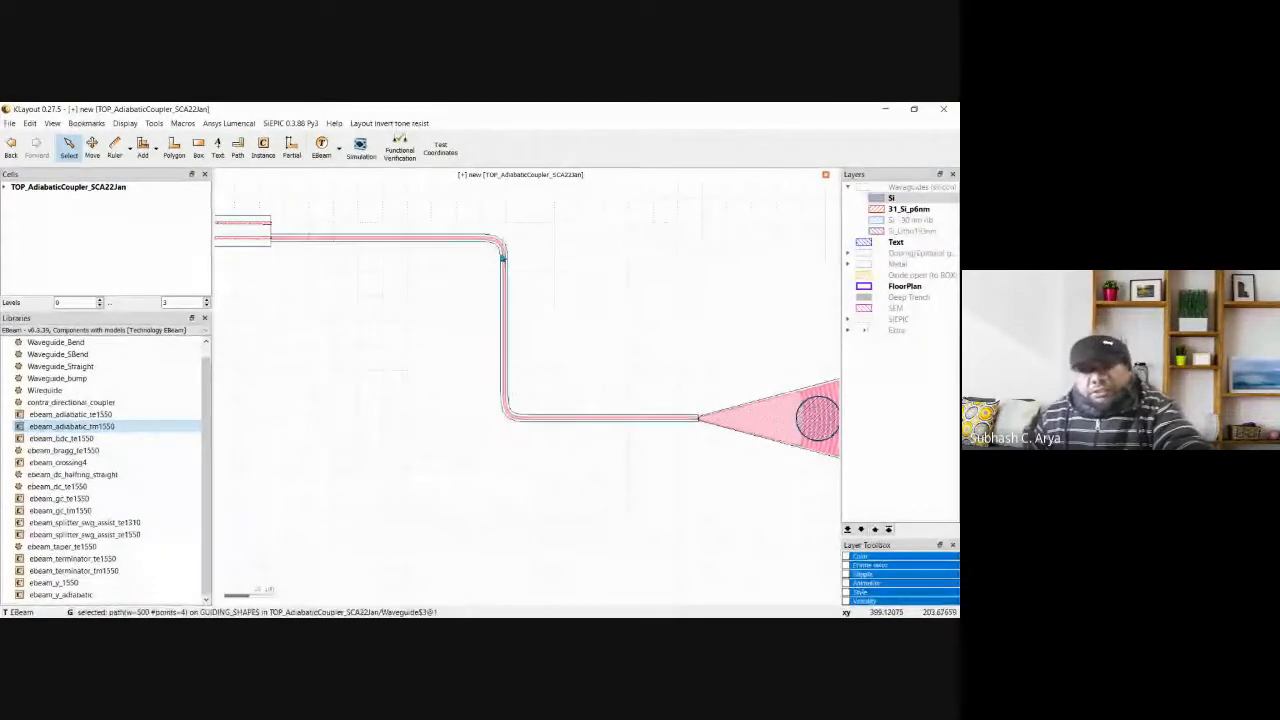
pyautogui.doubleClick(503, 259)
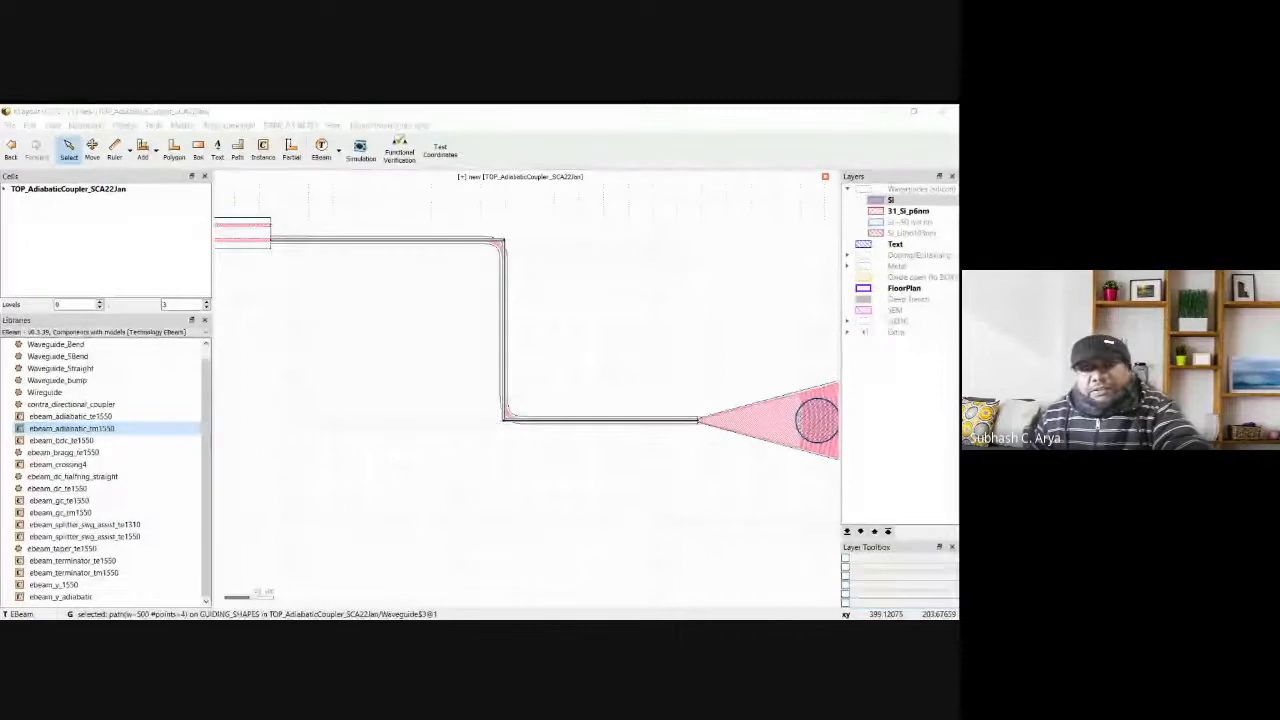
pyautogui.click(542, 450)
pyautogui.scroll(-2, 510, 451)
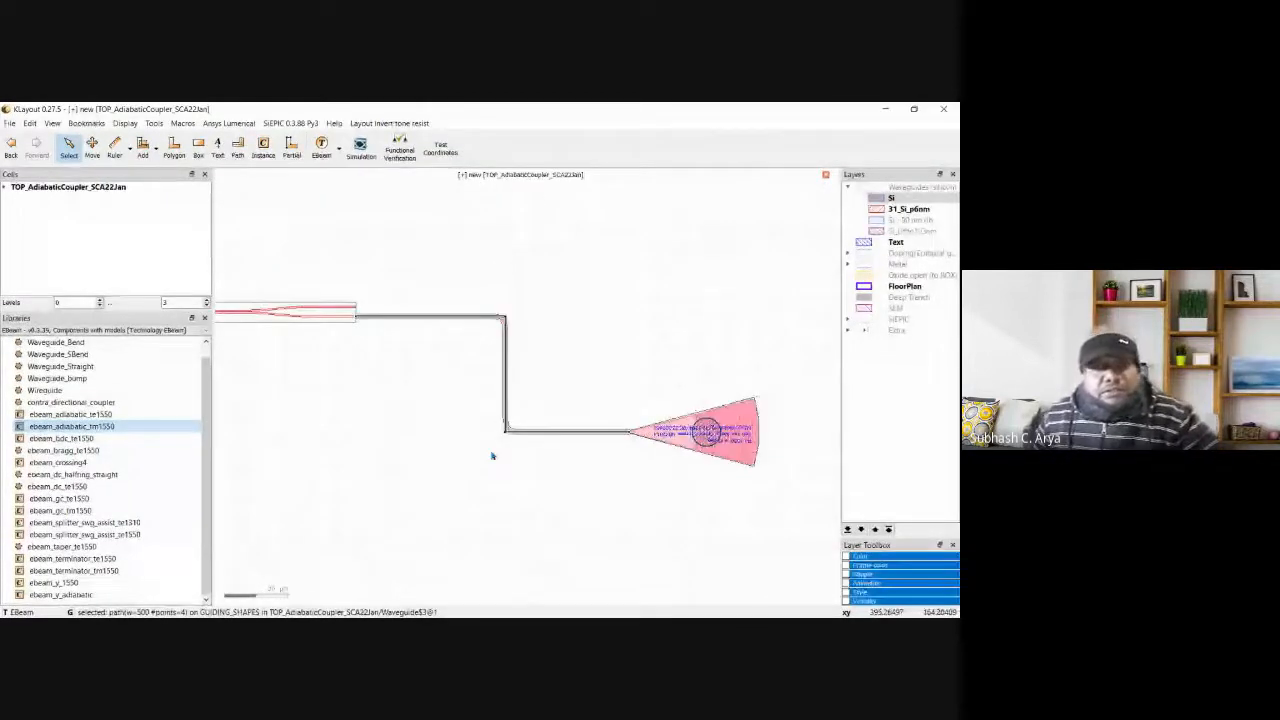
# Delete the waveguide between the TM adiabatic coupler and the middle right-hand grating coupler.
pyautogui.click(482, 379)
pyautogui.click(505, 374)
pyautogui.press('Delete')
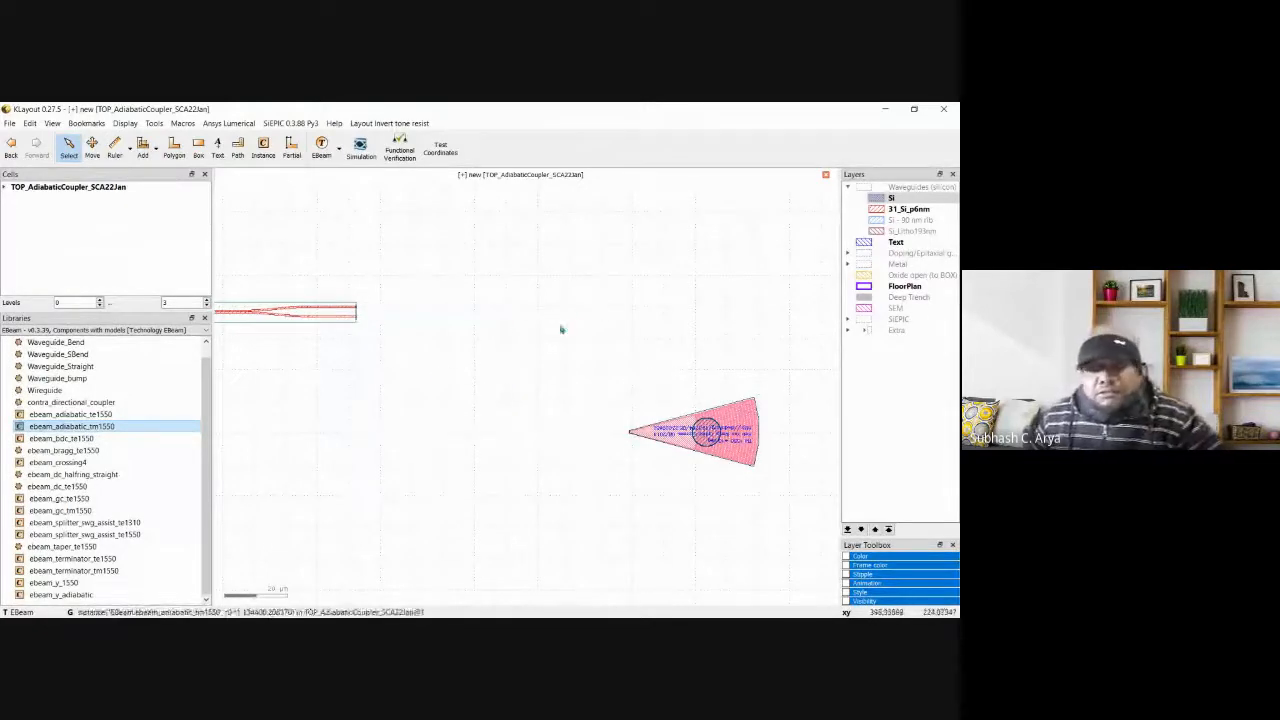
pyautogui.click(864, 244)
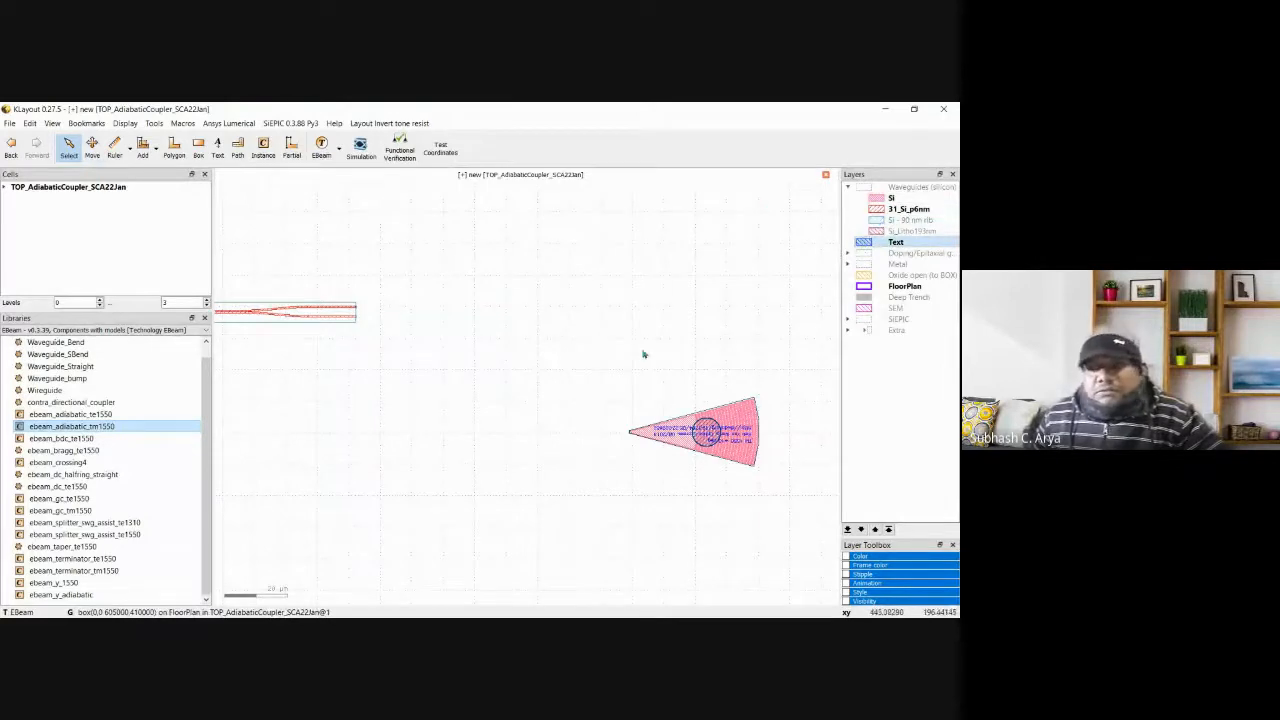
pyautogui.click(116, 147)
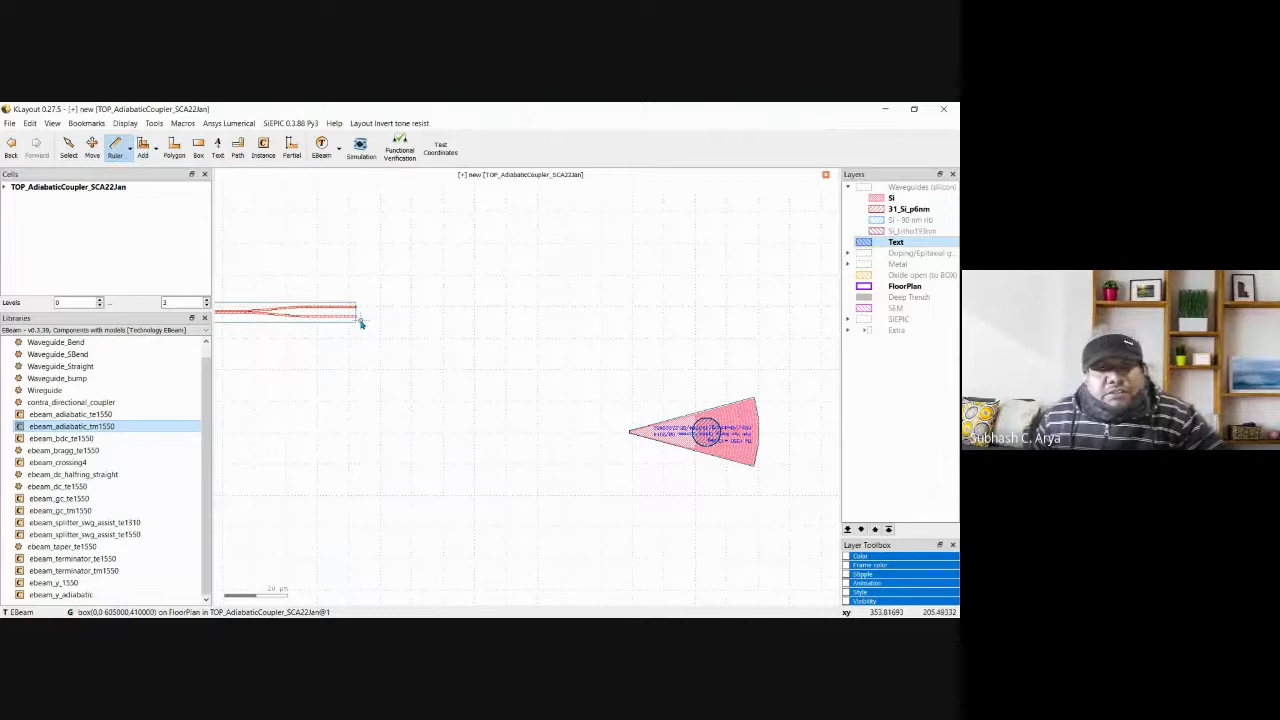
pyautogui.click(358, 316)
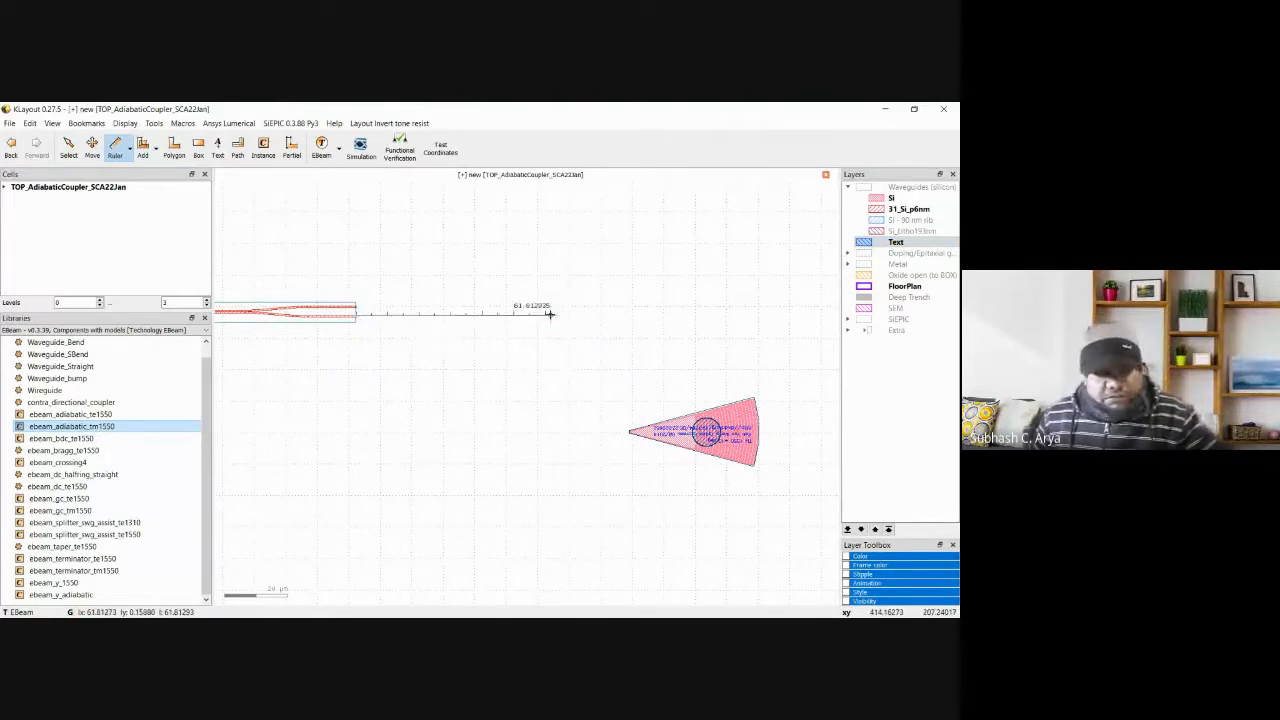
pyautogui.press('Escape')
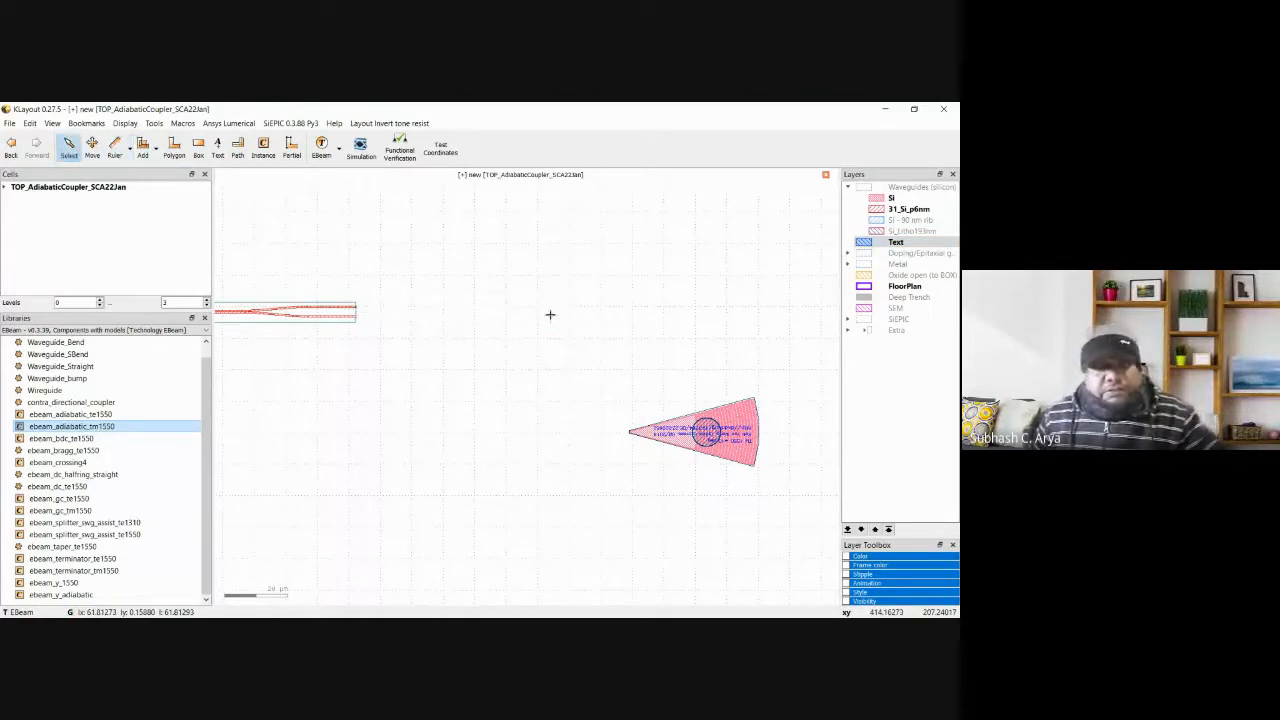
# Draw a 0.5 µm Si path from the TM coupler's lower right-end port, about 48 µm across, 37 µm down and 39 µm across to the middle right-hand grating coupler.
pyautogui.click(876, 198)
pyautogui.click(238, 146)
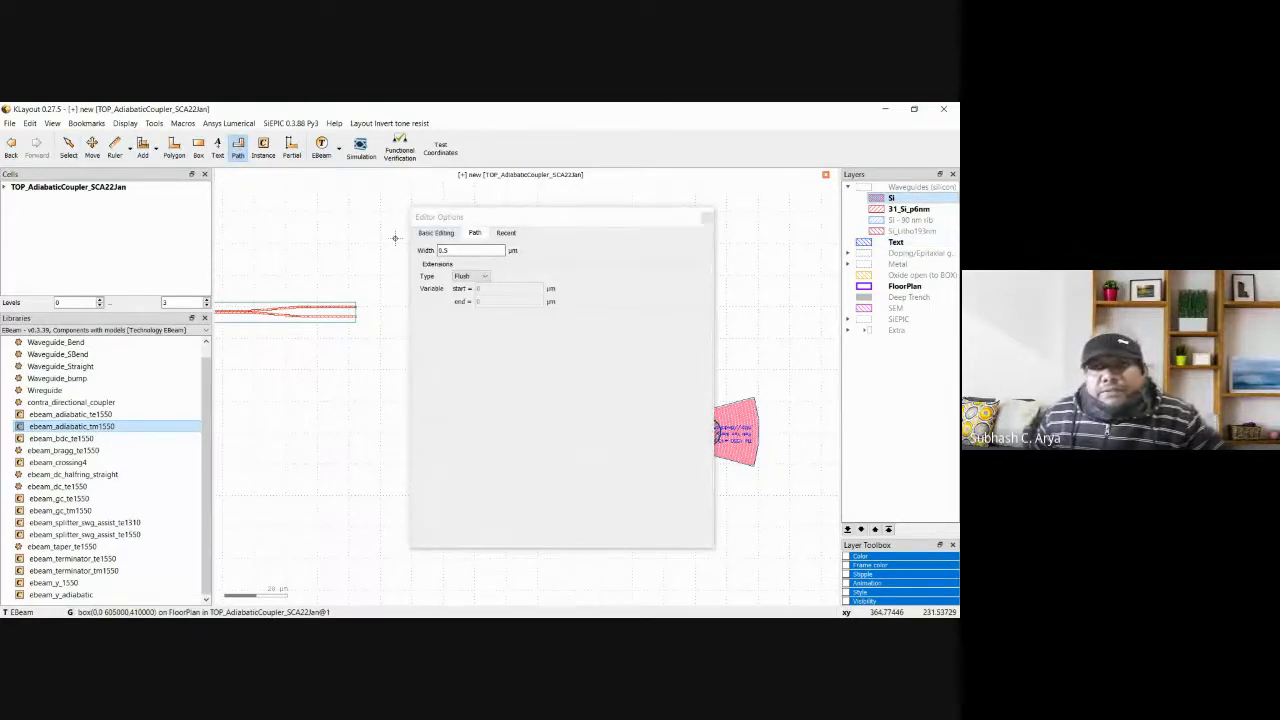
pyautogui.click(707, 217)
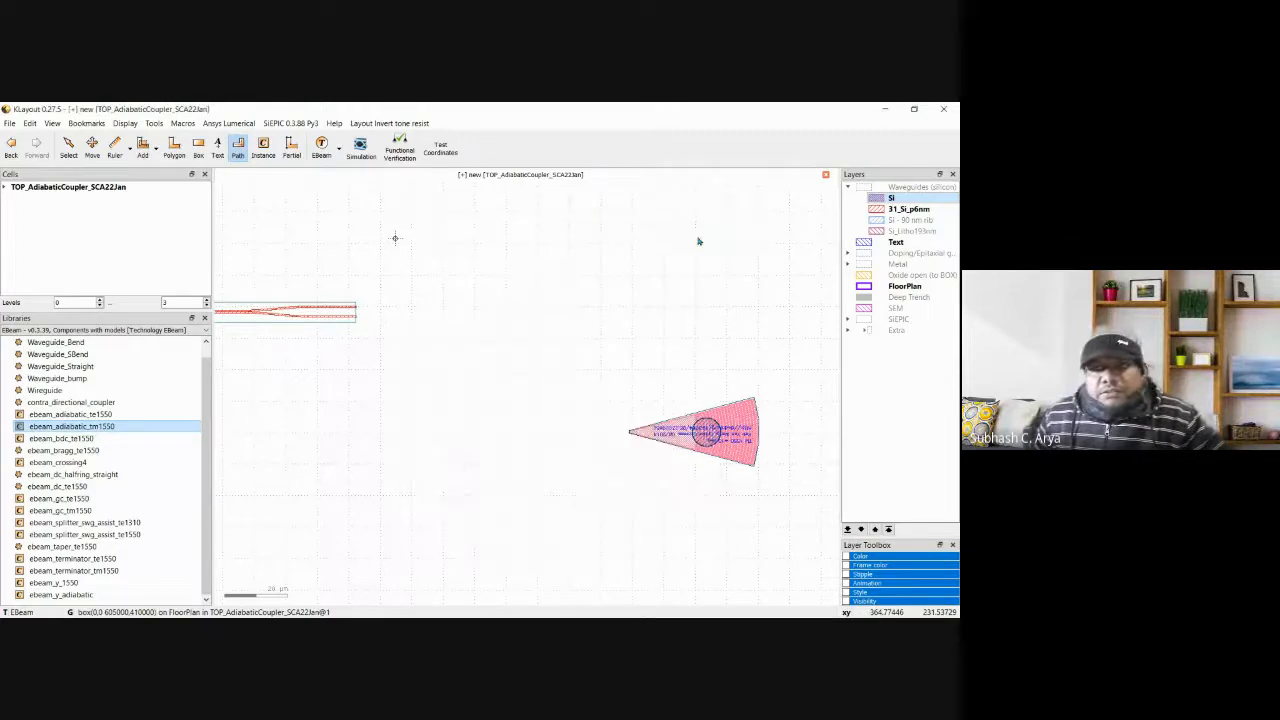
pyautogui.click(359, 319)
pyautogui.click(500, 318)
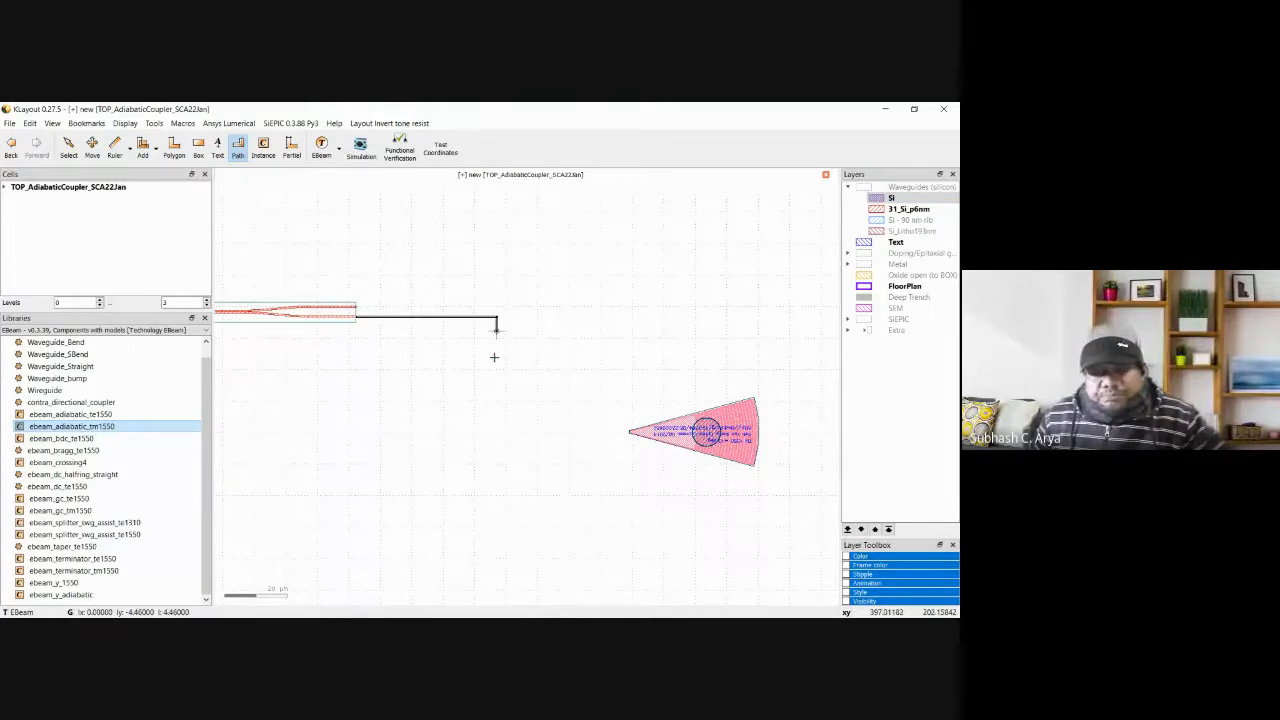
pyautogui.click(506, 431)
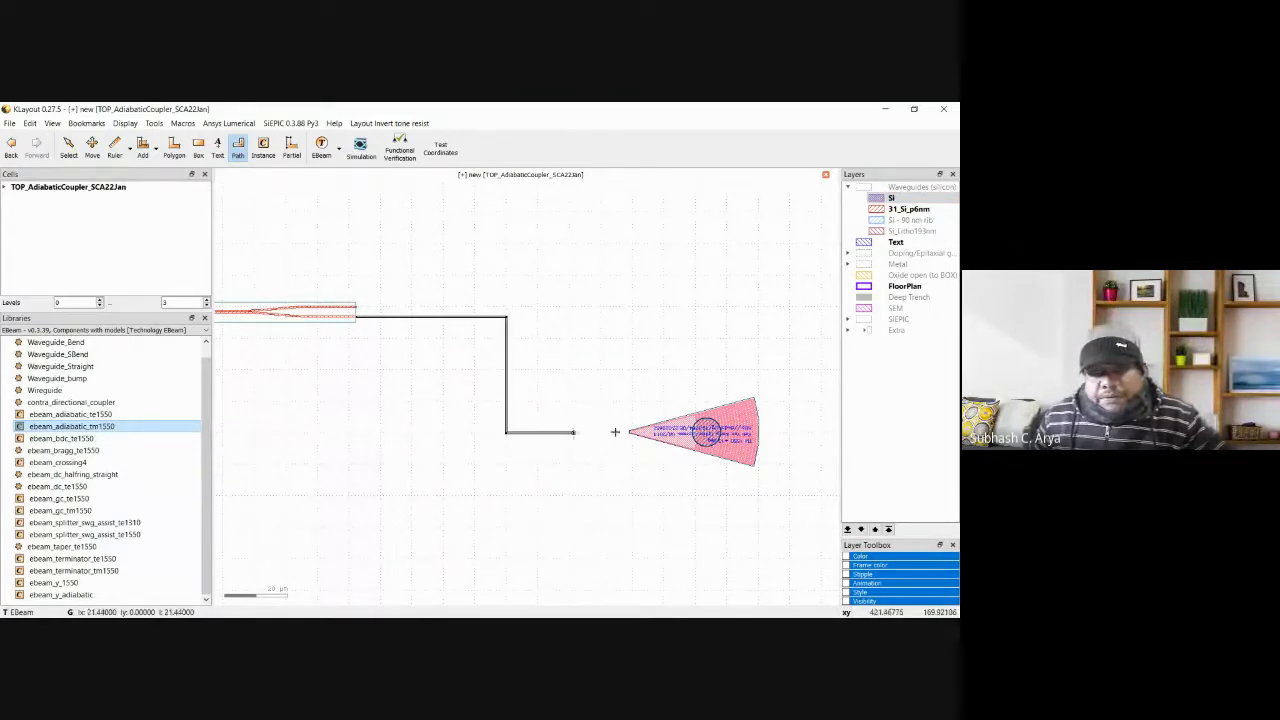
pyautogui.scroll(5, 627, 431)
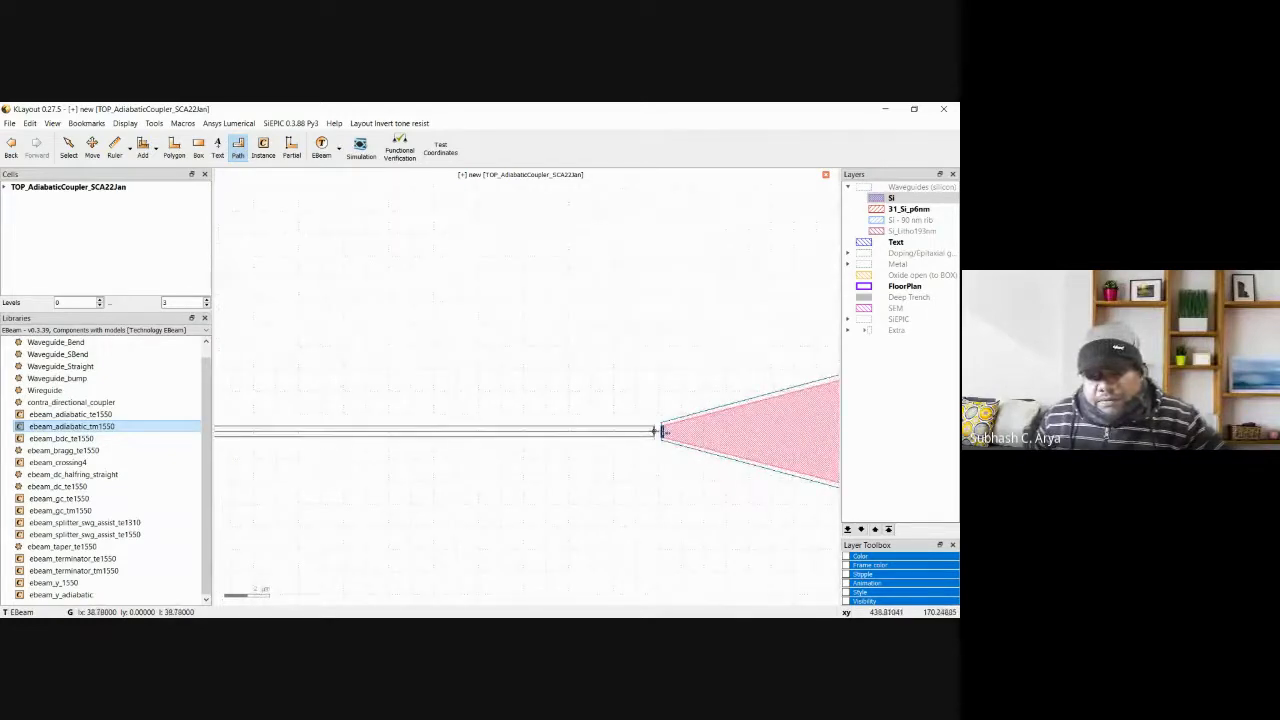
pyautogui.doubleClick(661, 431)
# Convert the path between the TM adiabatic coupler and the middle right-hand grating coupler into a waveguide and review its routing.
pyautogui.scroll(-3, 514, 432)
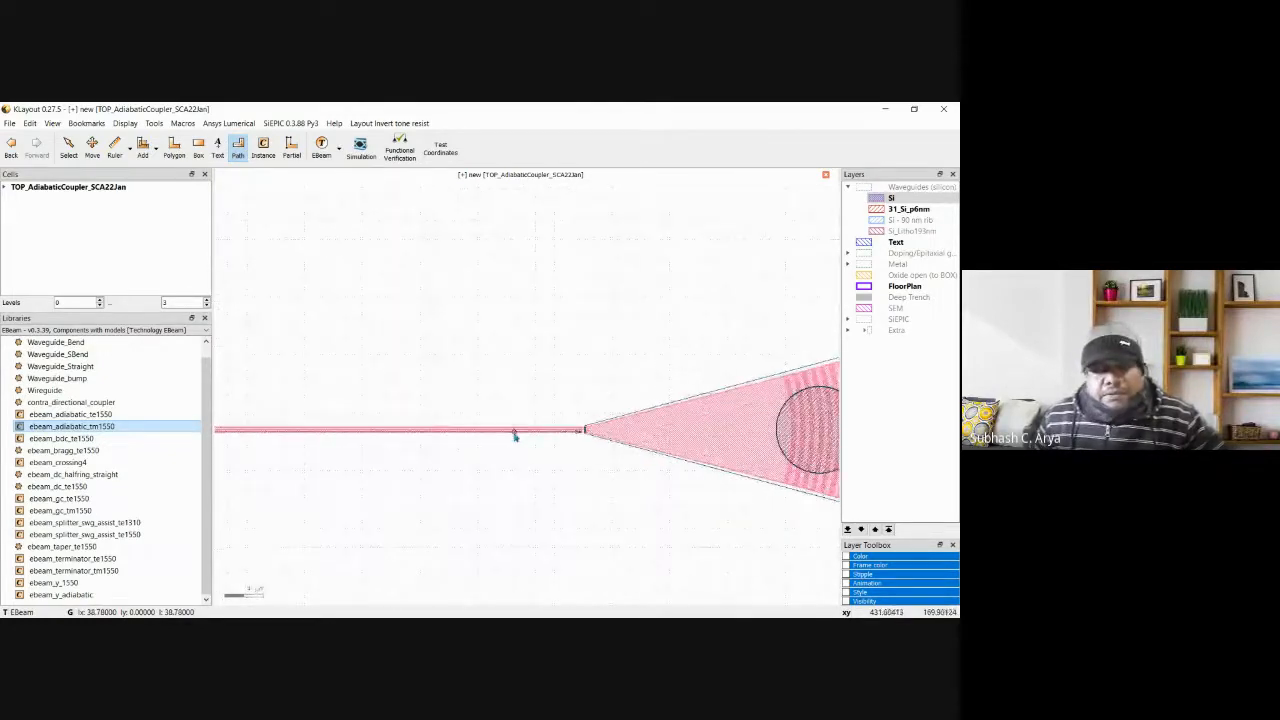
pyautogui.scroll(-1, 510, 437)
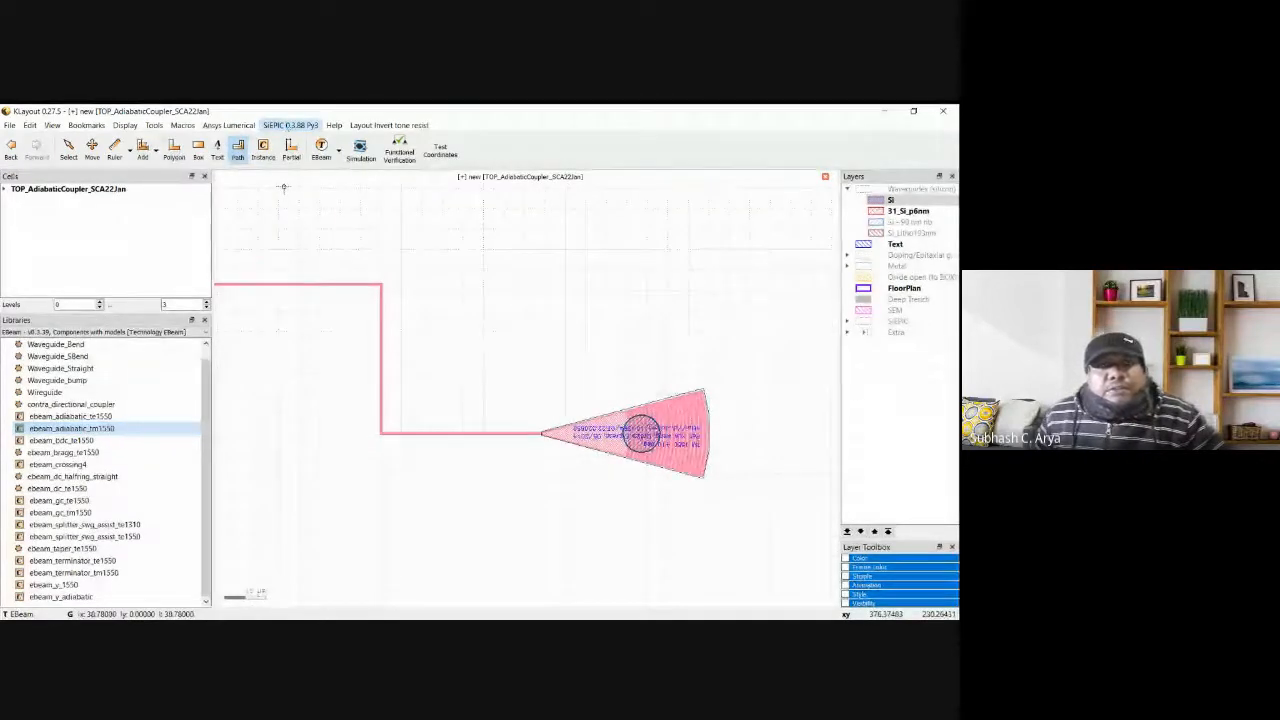
pyautogui.click(437, 163)
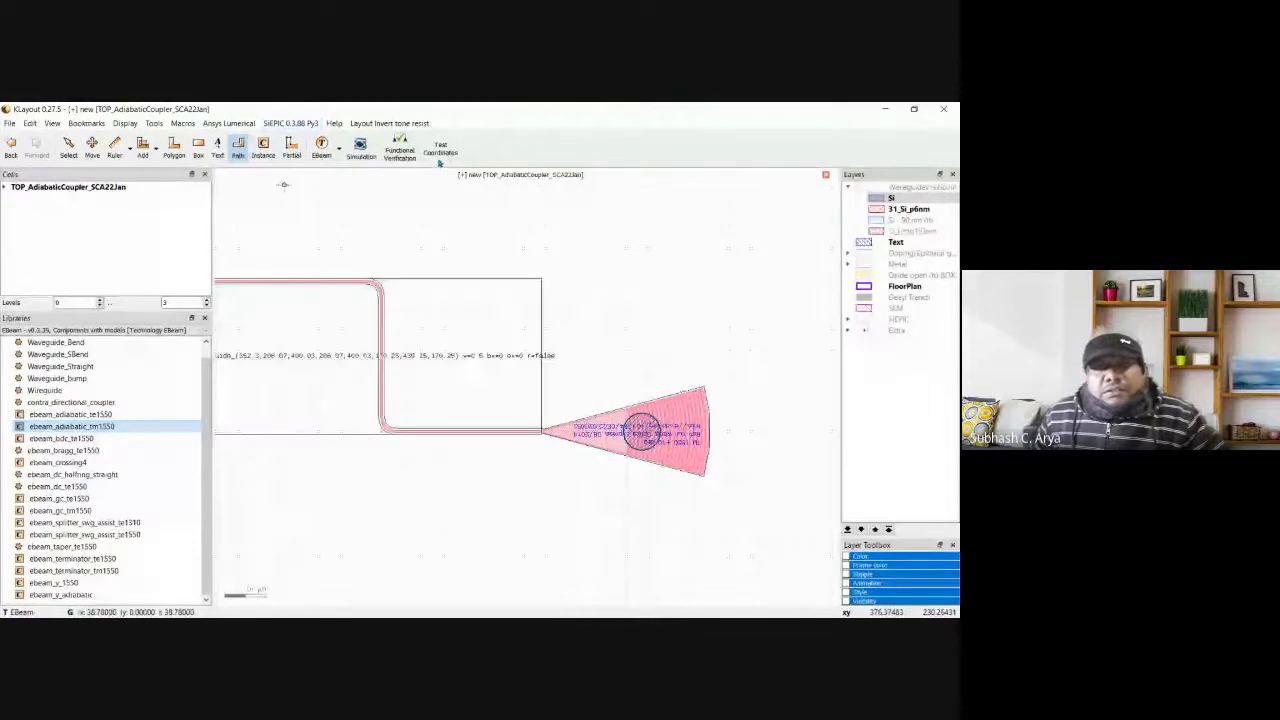
pyautogui.scroll(-5, 376, 355)
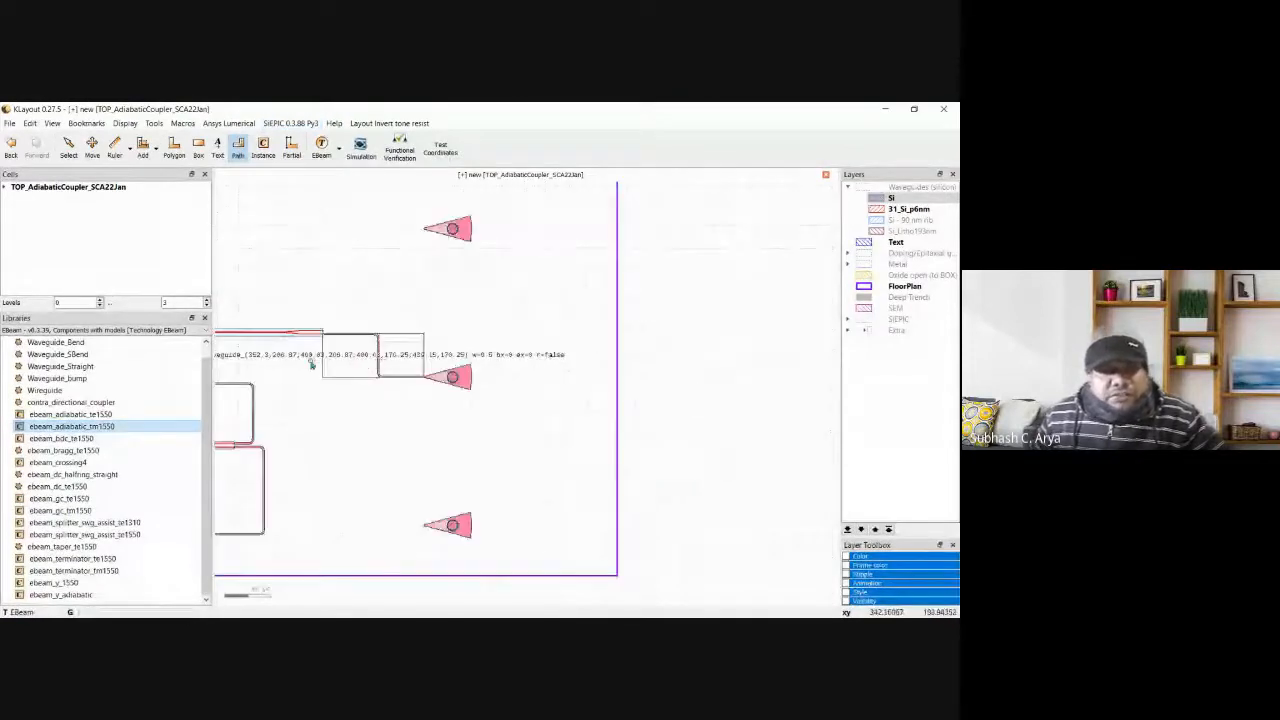
pyautogui.scroll(5, 330, 364)
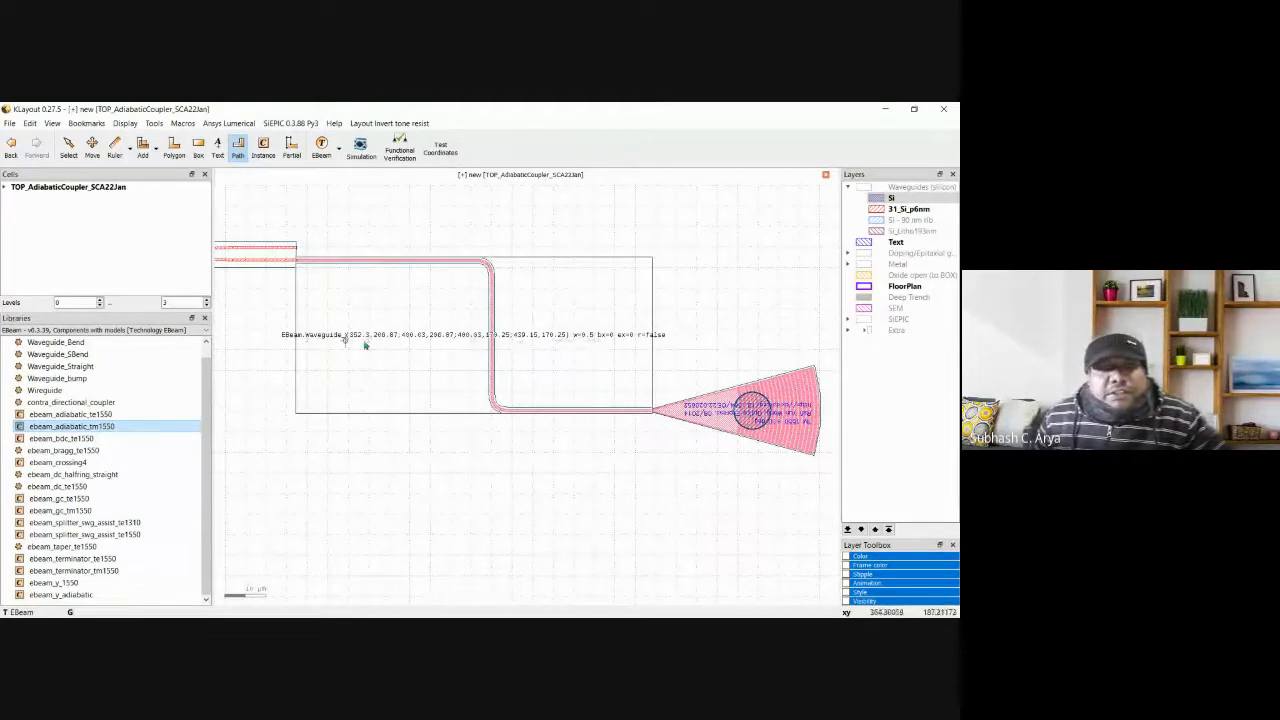
pyautogui.scroll(-3, 612, 341)
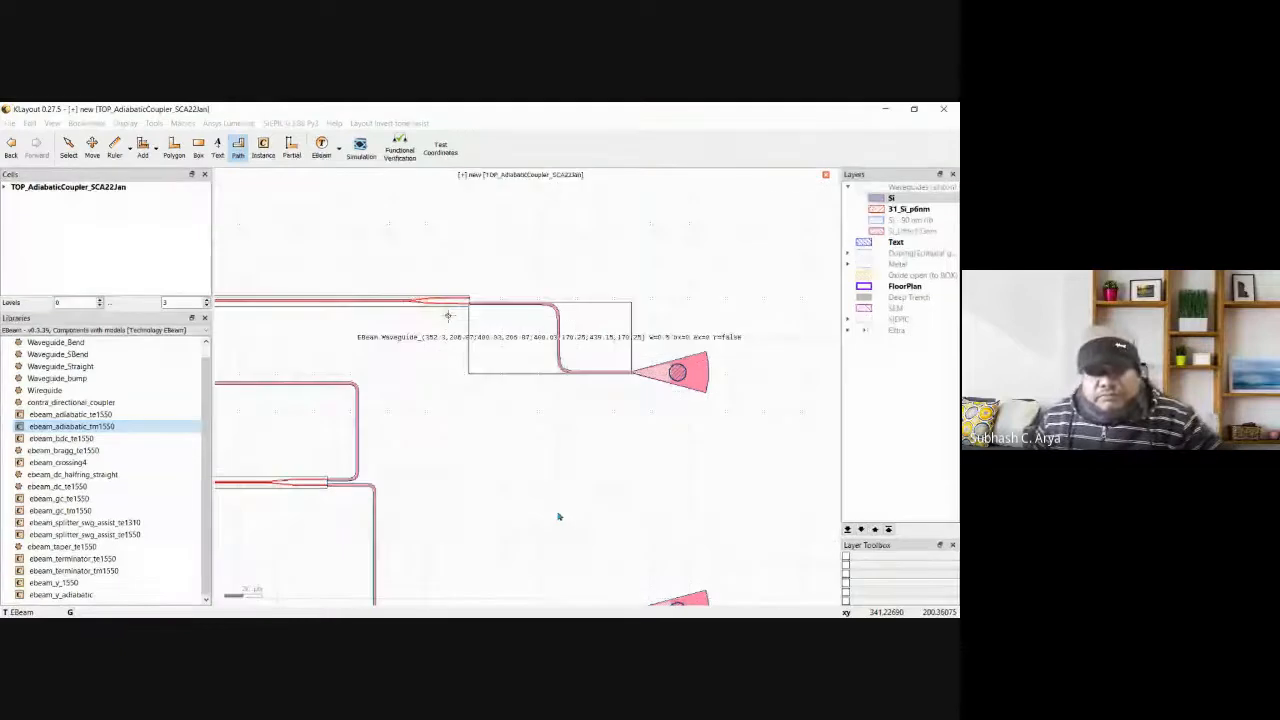
# Leave the Path tool and select the waveguide linking the TM adiabatic coupler to the middle right-hand grating coupler.
pyautogui.click(547, 440)
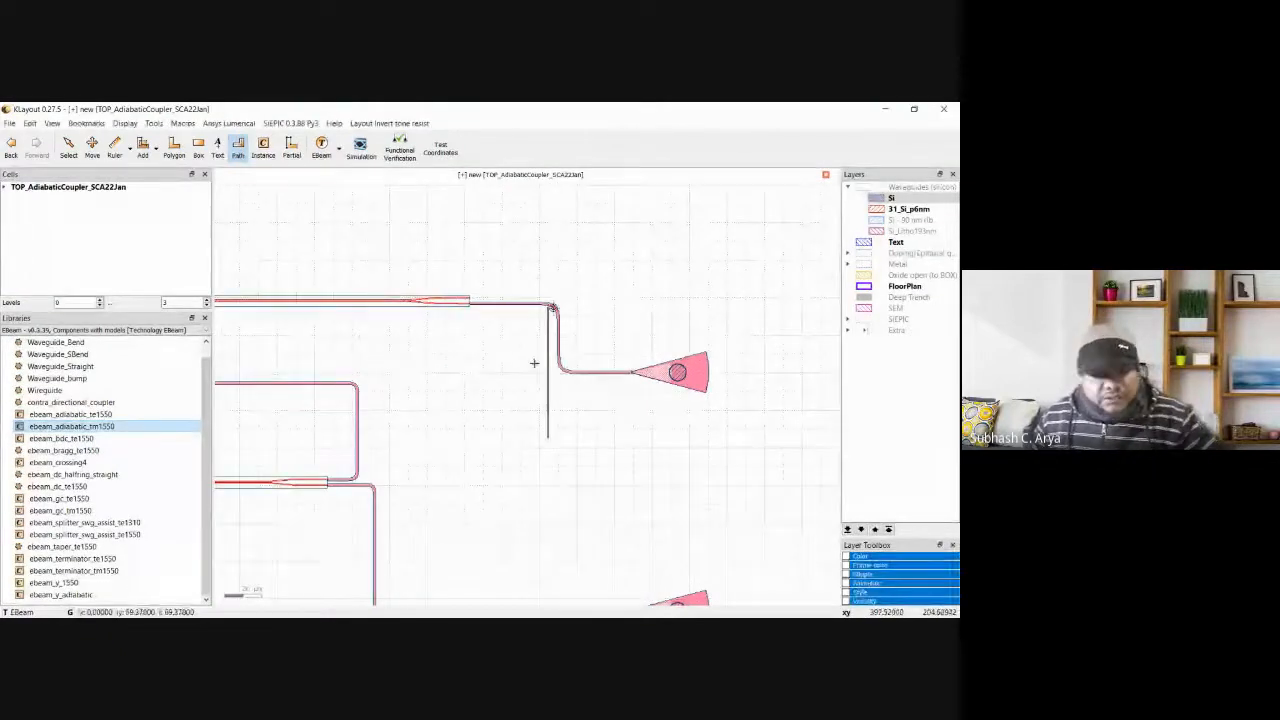
pyautogui.press('Escape')
pyautogui.click(557, 327)
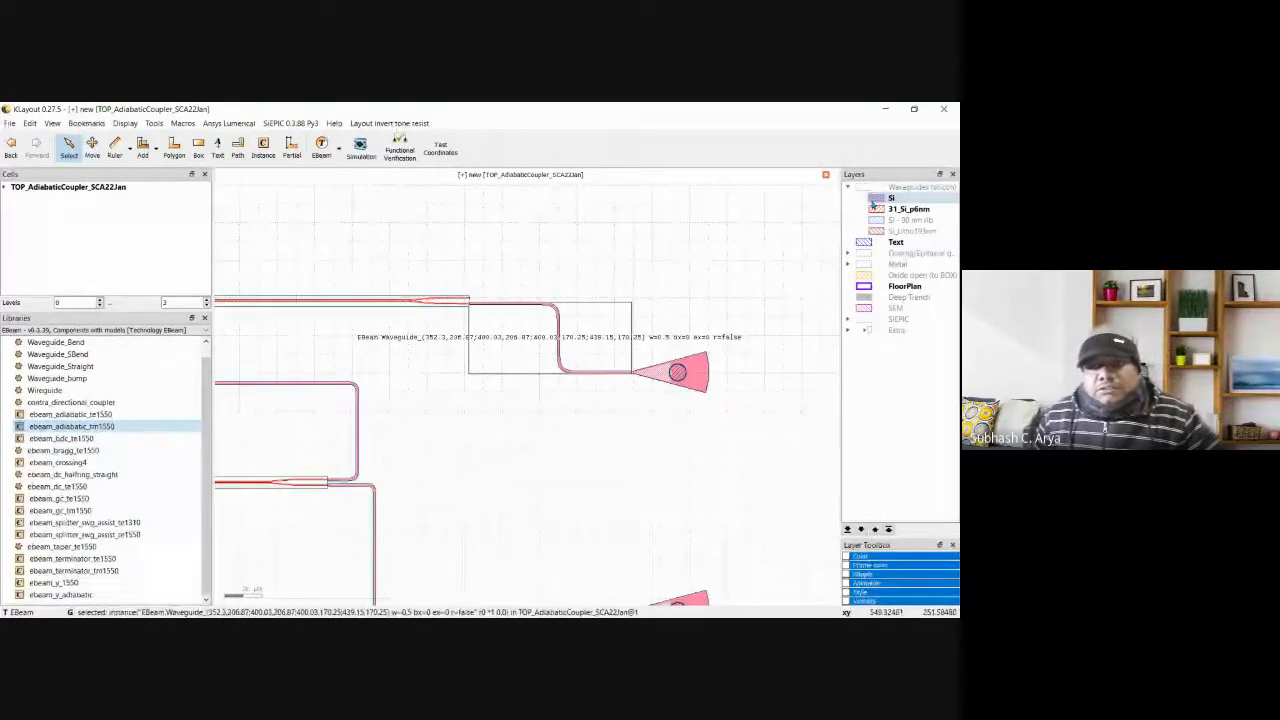
# Start a 0.5 µm Si path at the TM adiabatic coupler's upper left-end port, with a first segment about 22 µm to the left.
pyautogui.scroll(-2, 628, 320)
pyautogui.scroll(-2, 610, 318)
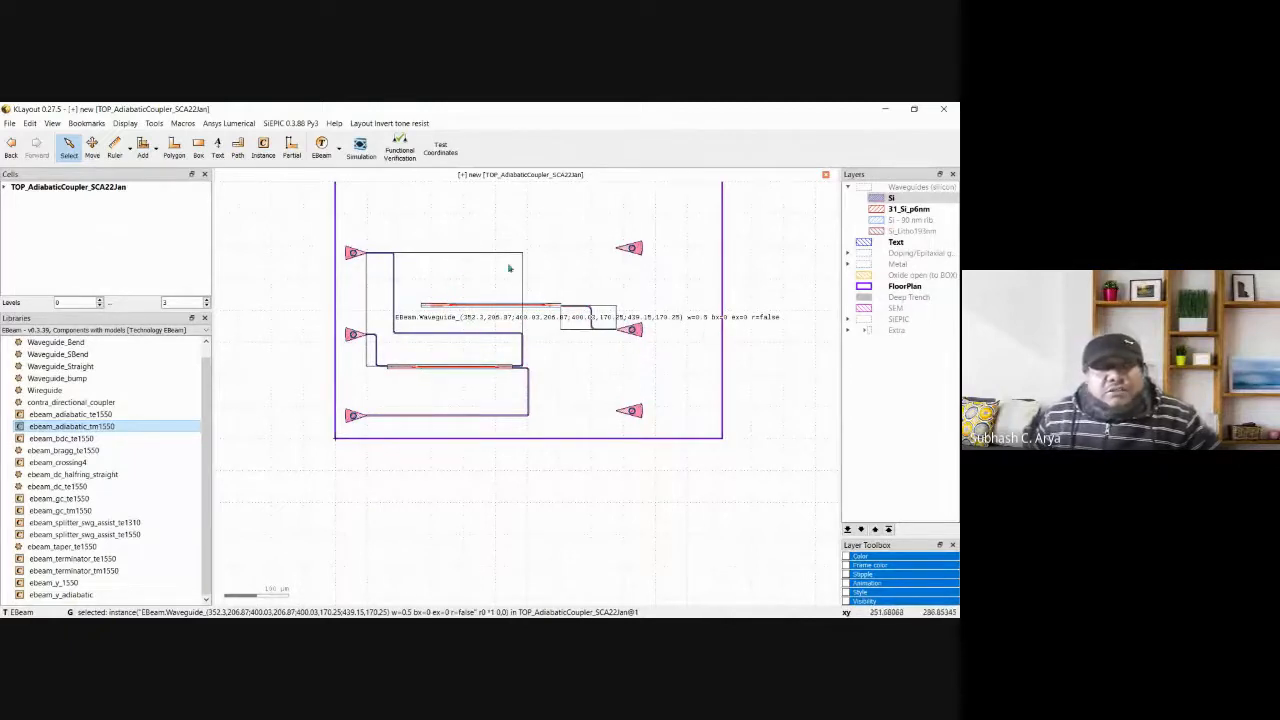
pyautogui.click(557, 223)
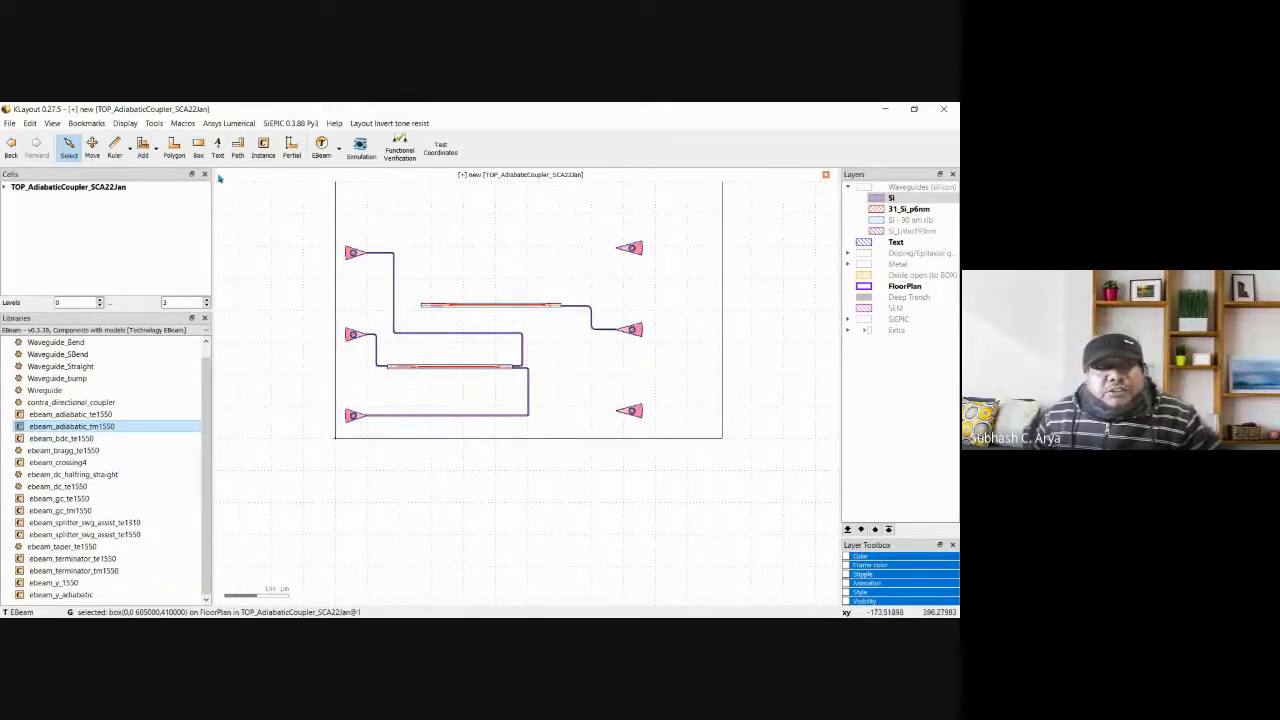
pyautogui.click(237, 148)
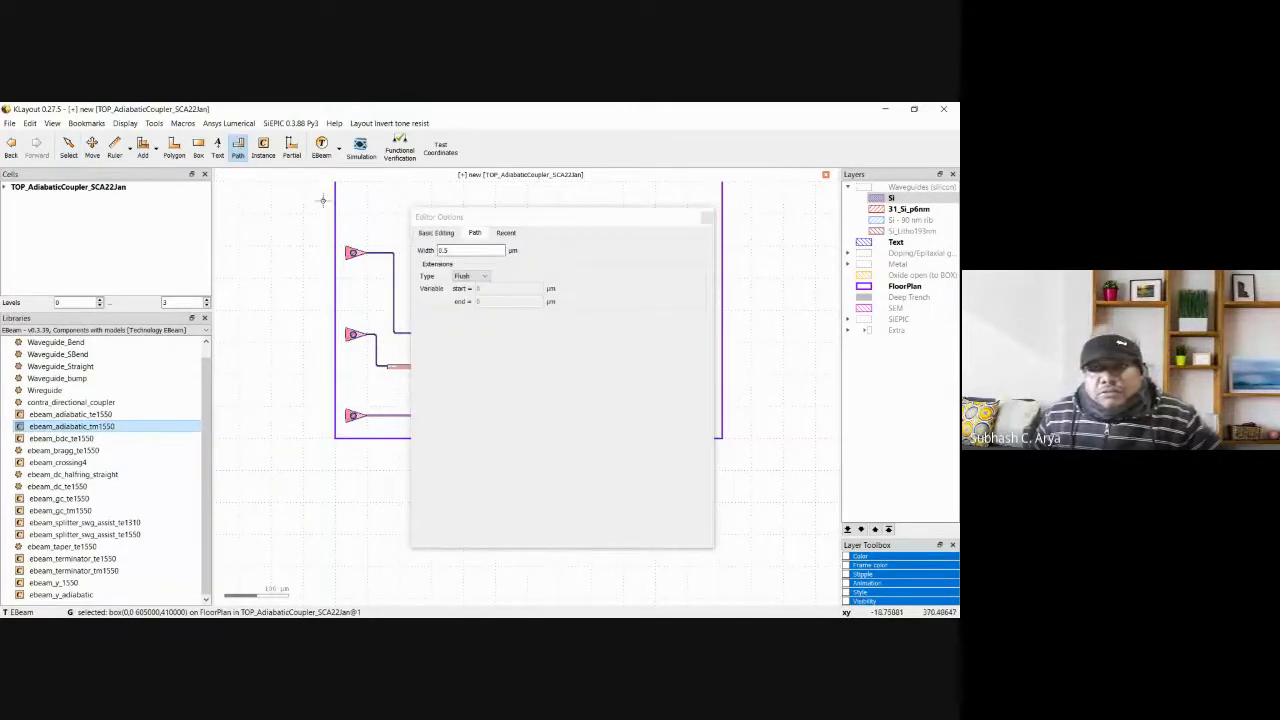
pyautogui.click(707, 217)
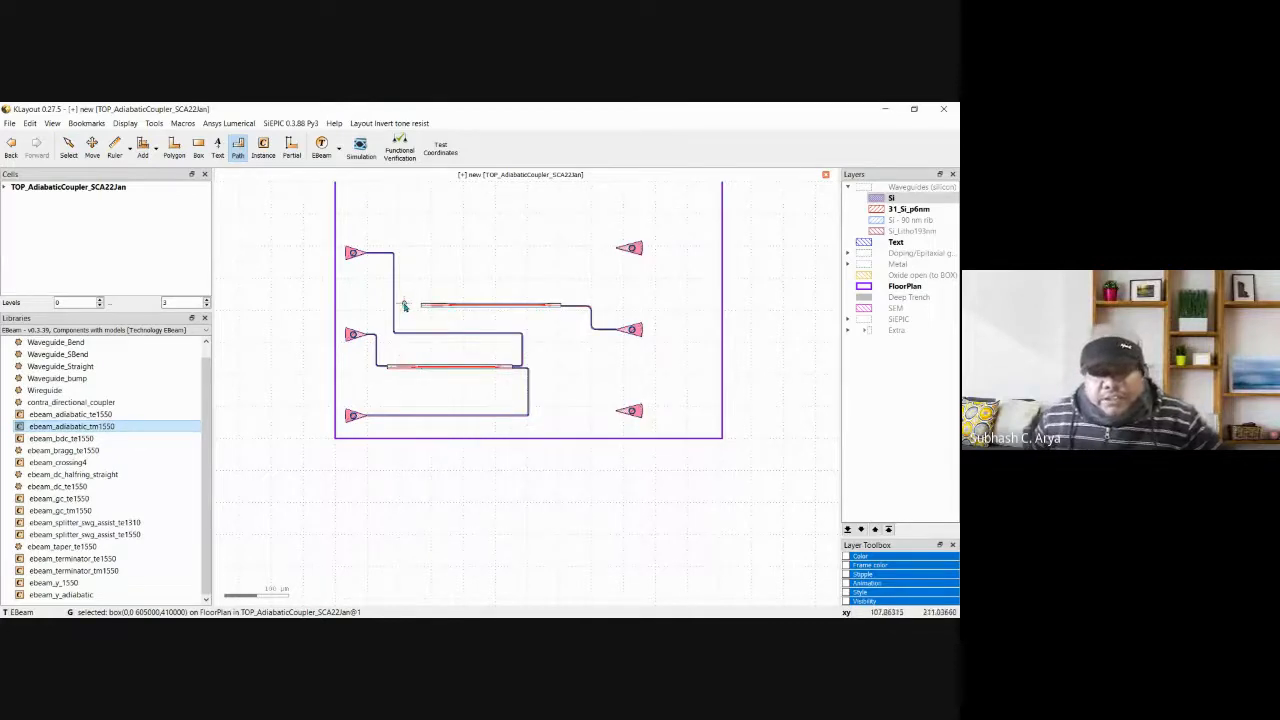
pyautogui.scroll(5, 405, 306)
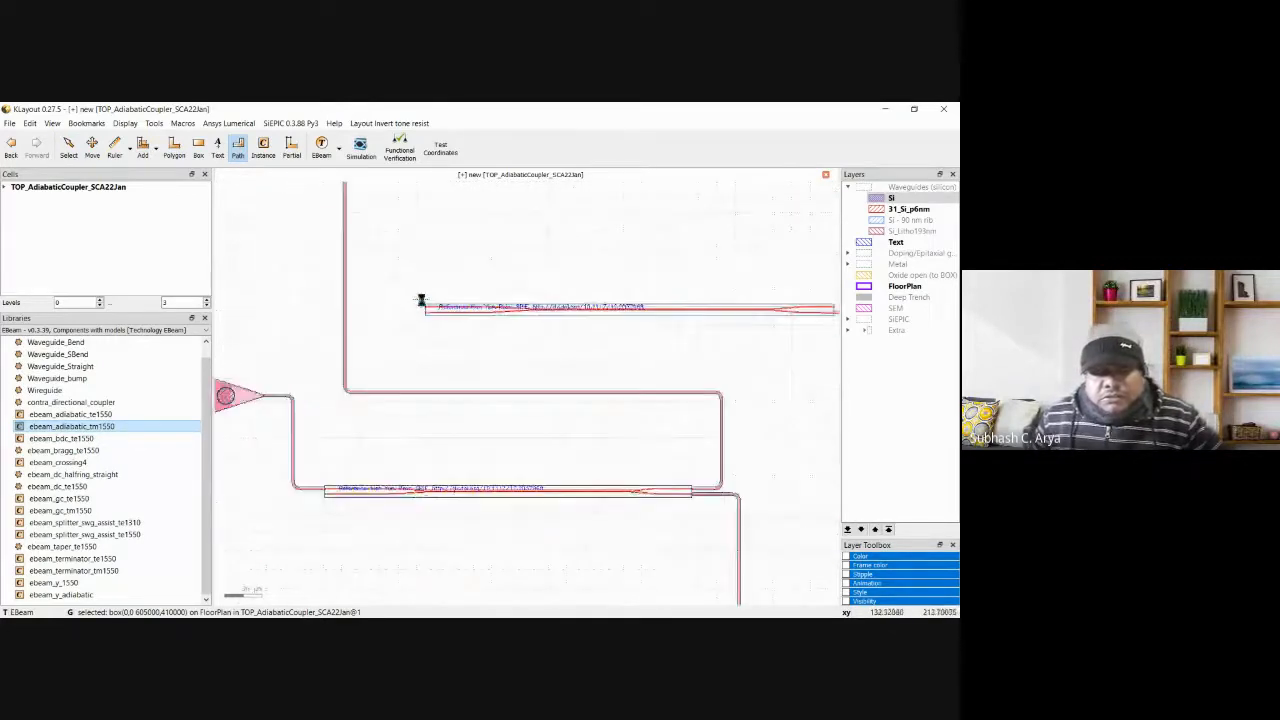
pyautogui.scroll(2, 420, 302)
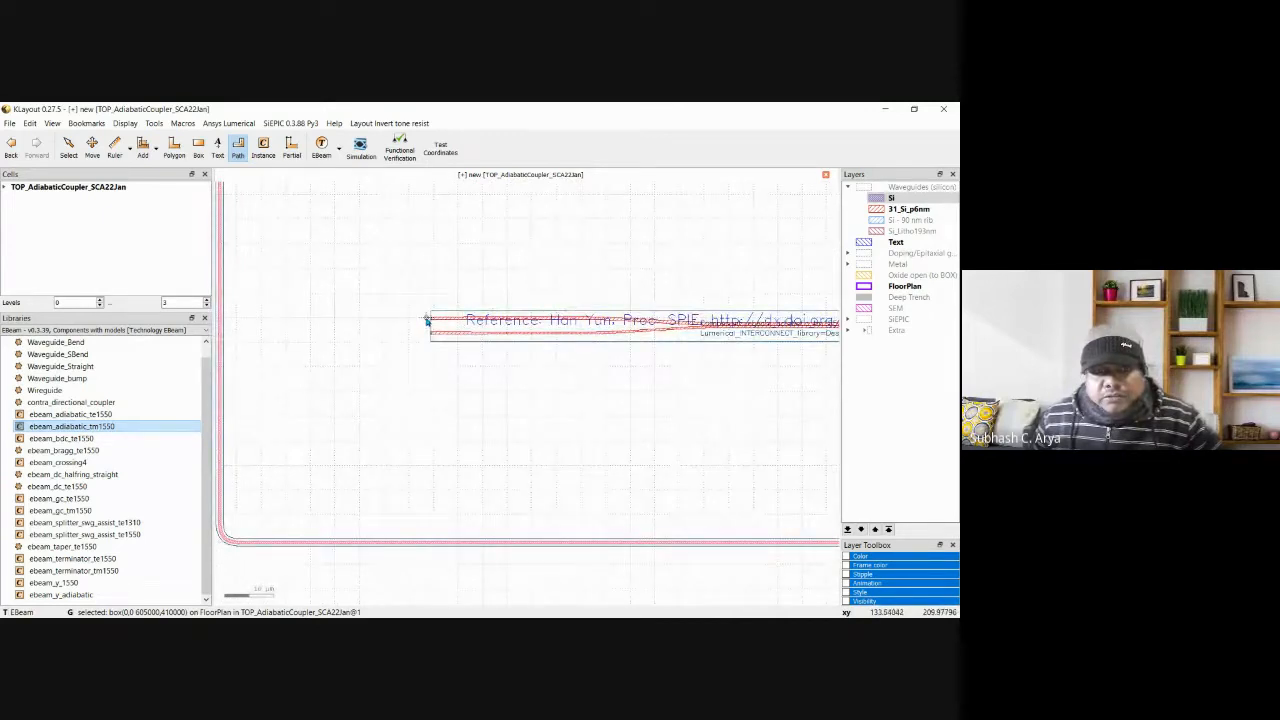
pyautogui.click(426, 319)
pyautogui.click(272, 299)
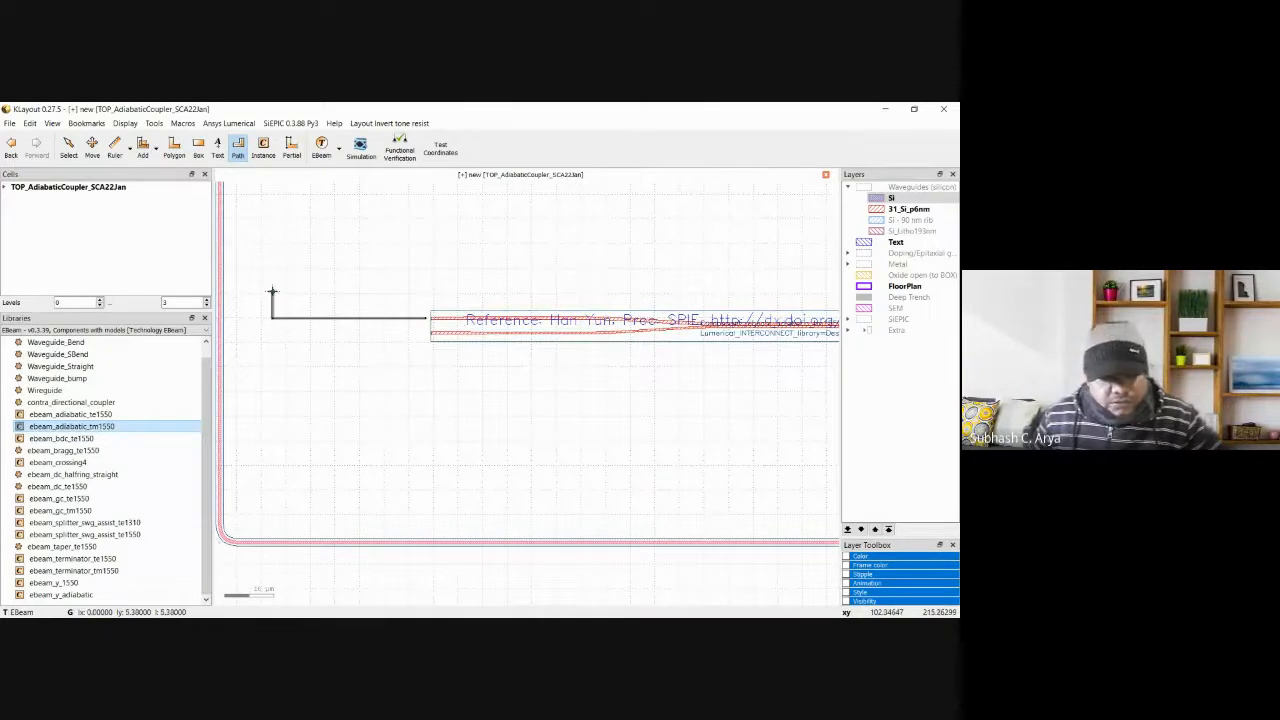
# Extend the path about 88 µm up and 326 µm right, ending it at the top right-hand grating coupler.
pyautogui.scroll(-2, 272, 293)
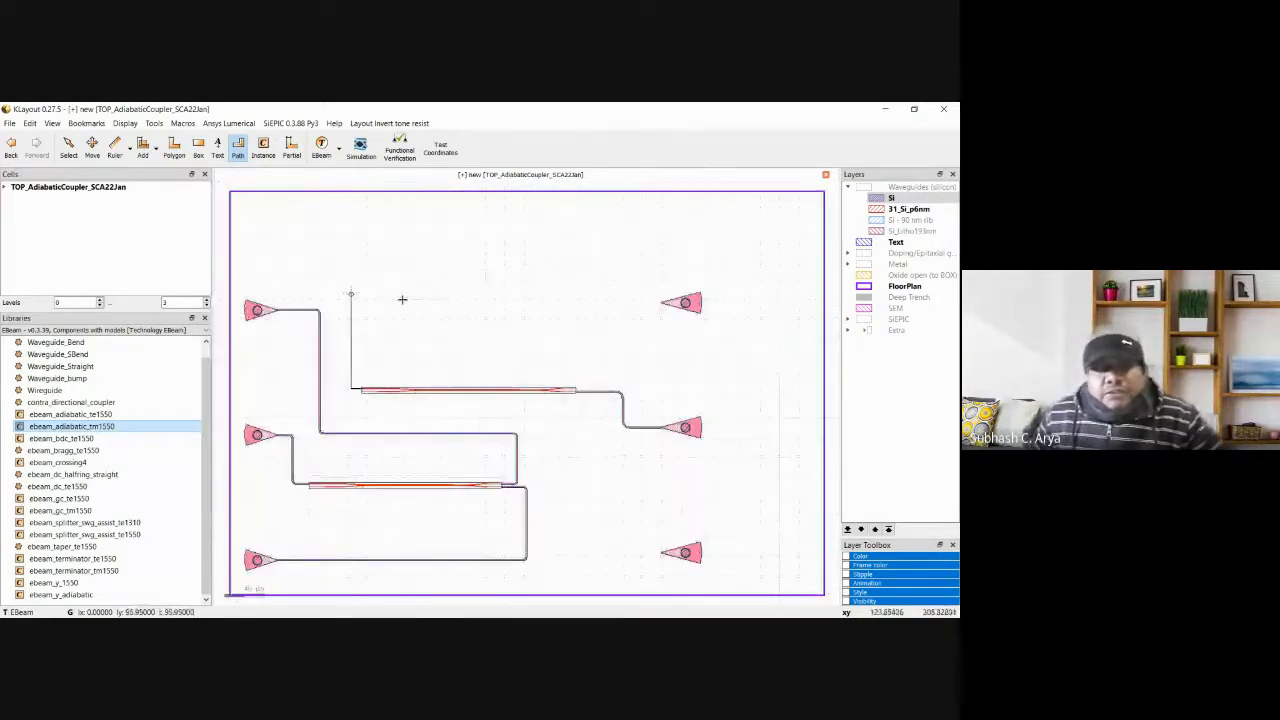
pyautogui.click(340, 300)
pyautogui.scroll(1, 660, 303)
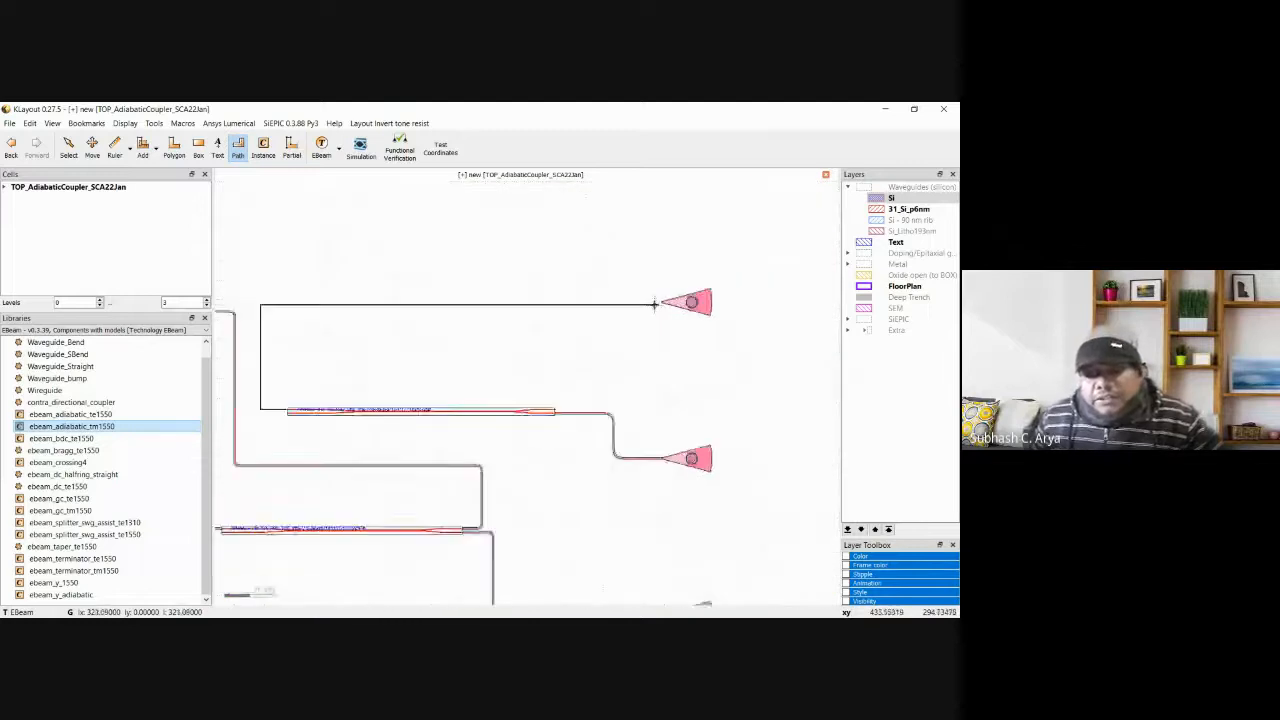
pyautogui.scroll(3, 655, 303)
pyautogui.scroll(1, 676, 296)
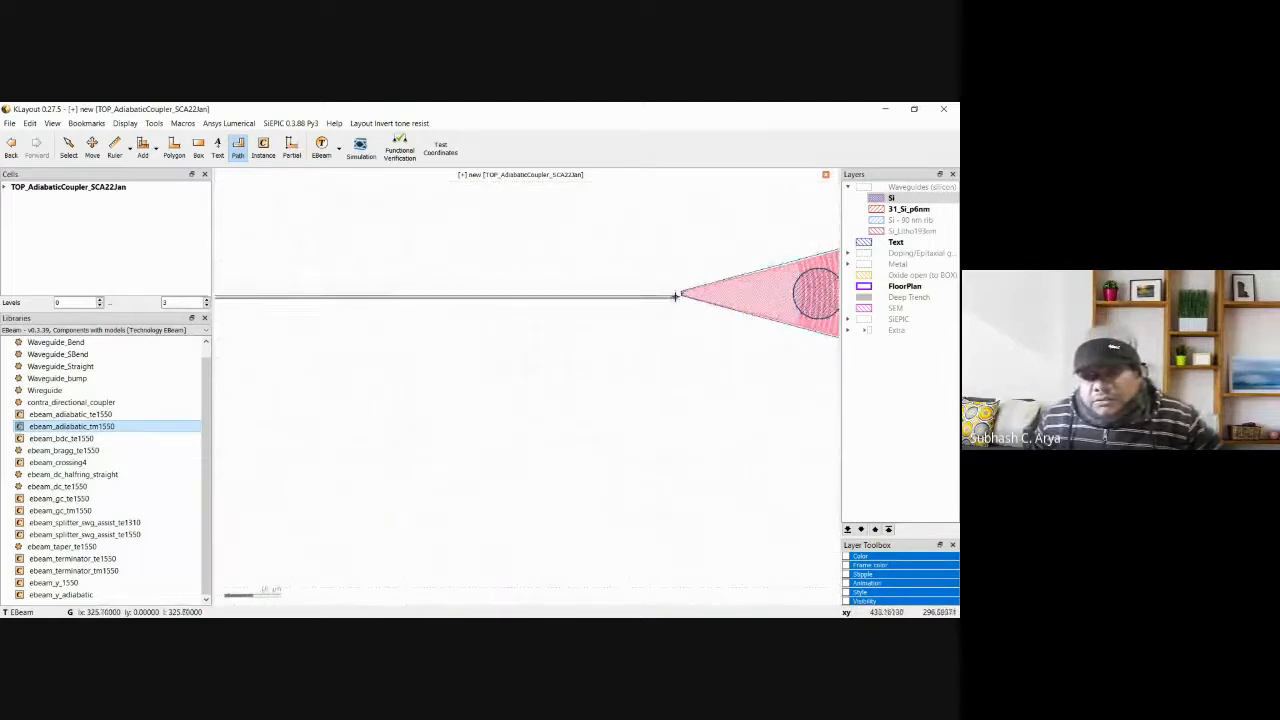
pyautogui.scroll(2, 676, 296)
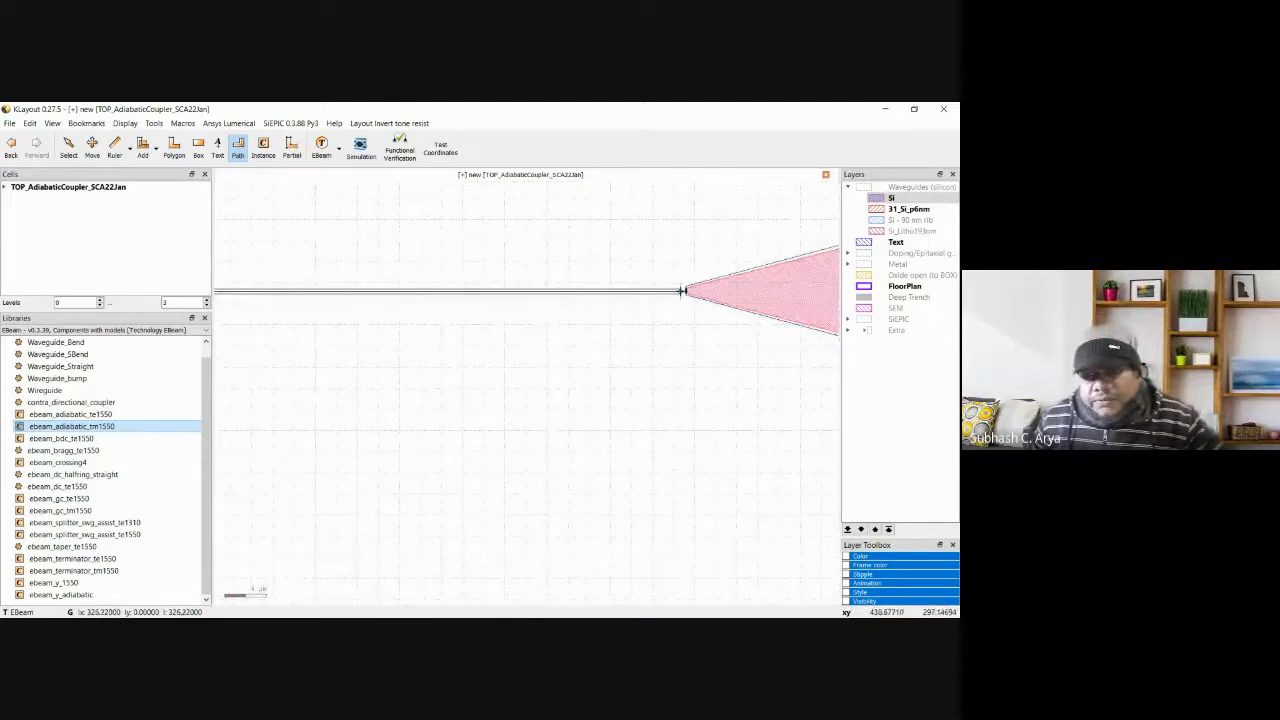
pyautogui.doubleClick(682, 291)
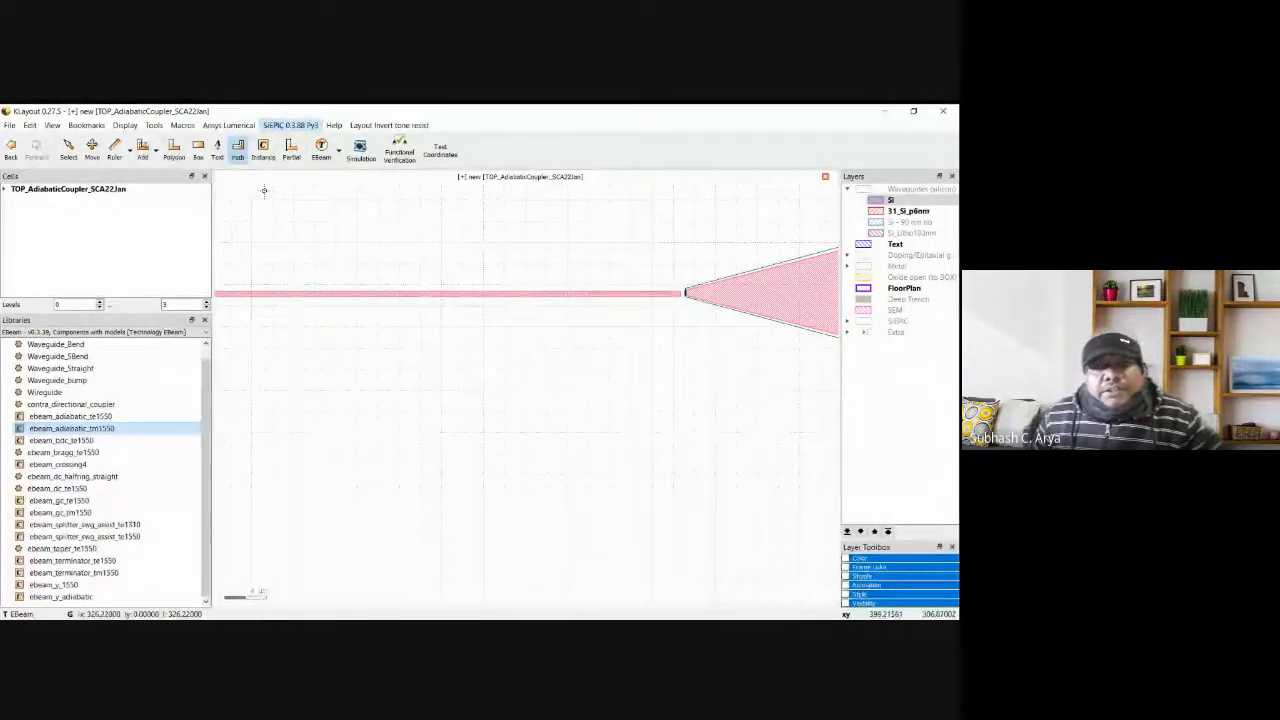
# Convert the path between the TM adiabatic coupler and the top right-hand grating coupler into a waveguide and review its routing.
pyautogui.click(462, 165)
pyautogui.scroll(-3, 566, 391)
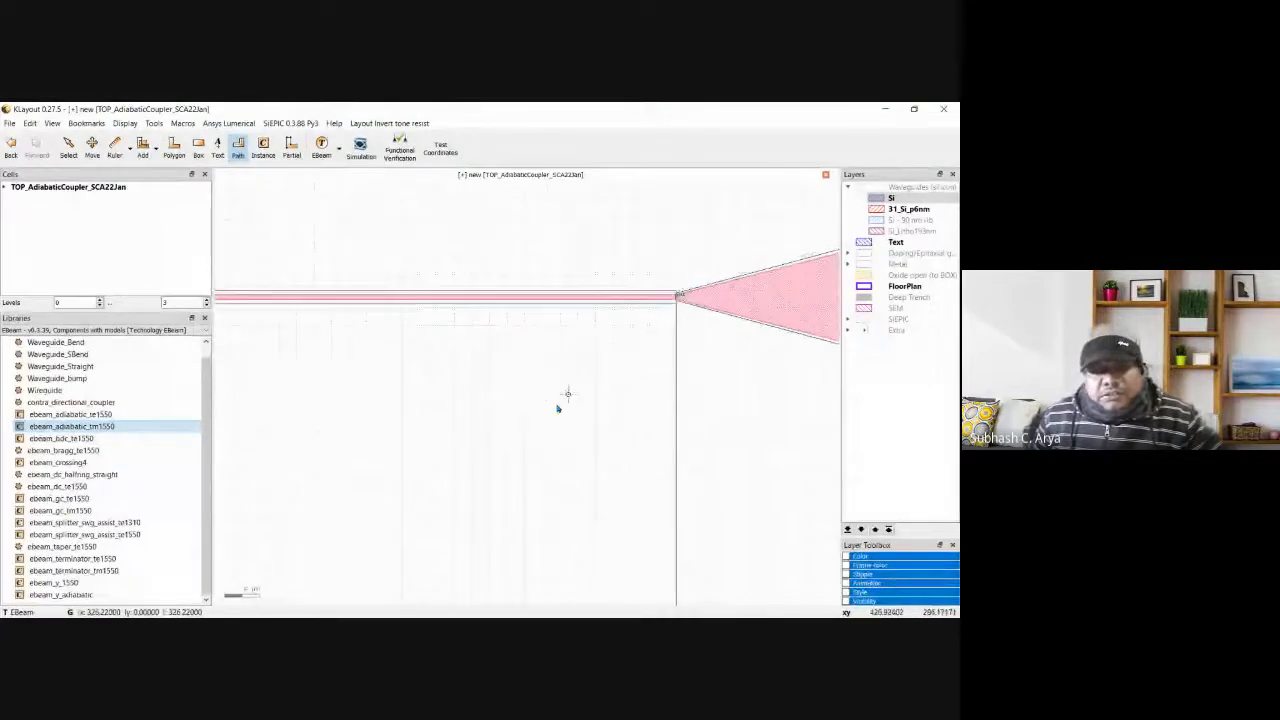
pyautogui.scroll(-3, 494, 436)
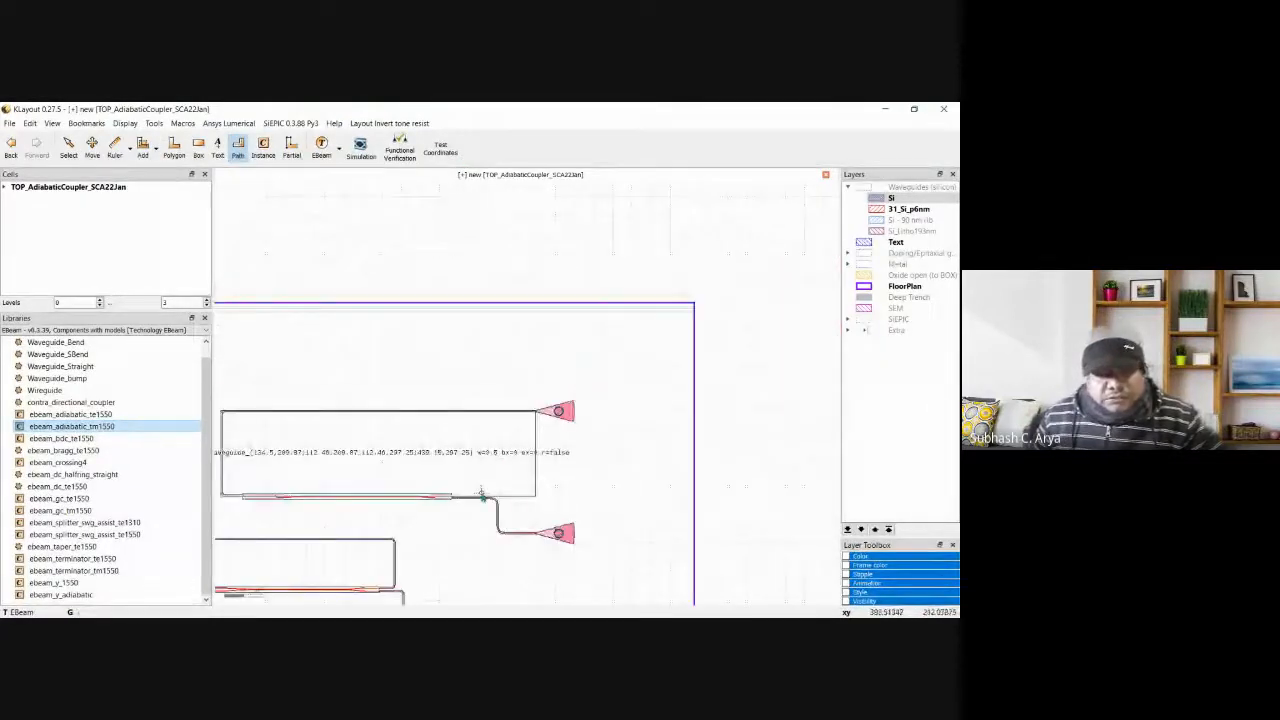
pyautogui.scroll(-1, 471, 529)
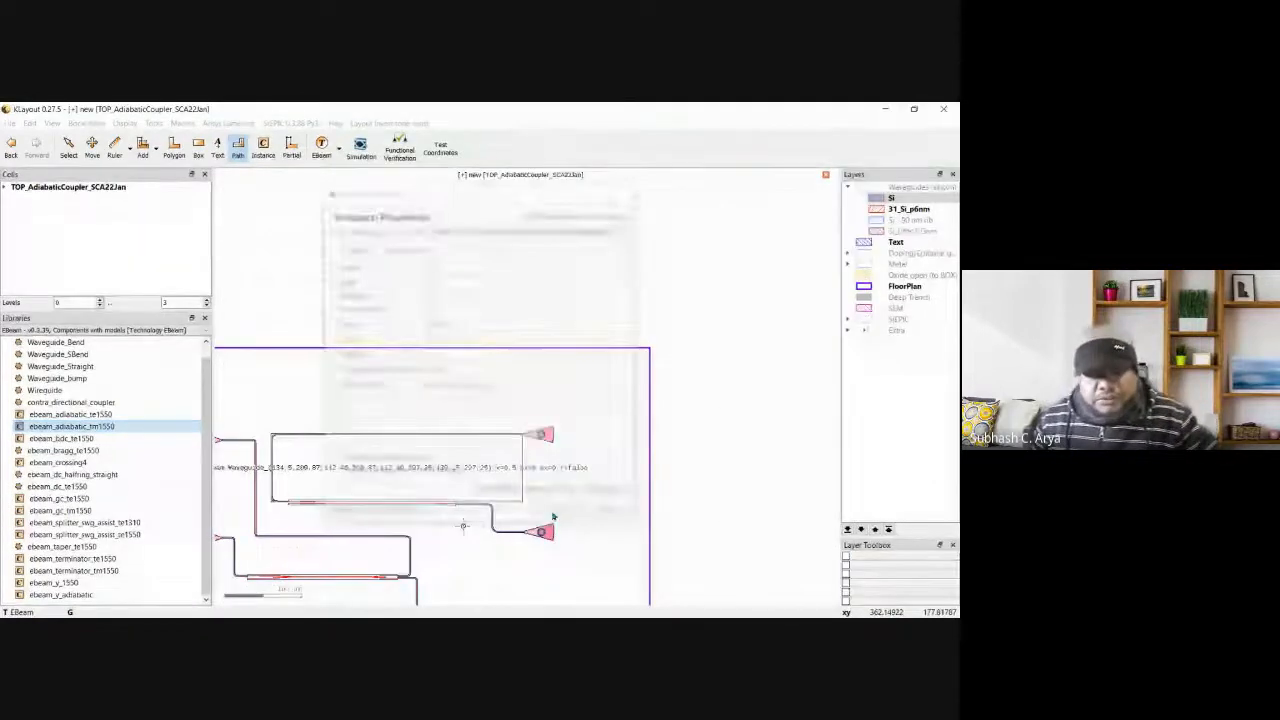
pyautogui.scroll(-3, 436, 527)
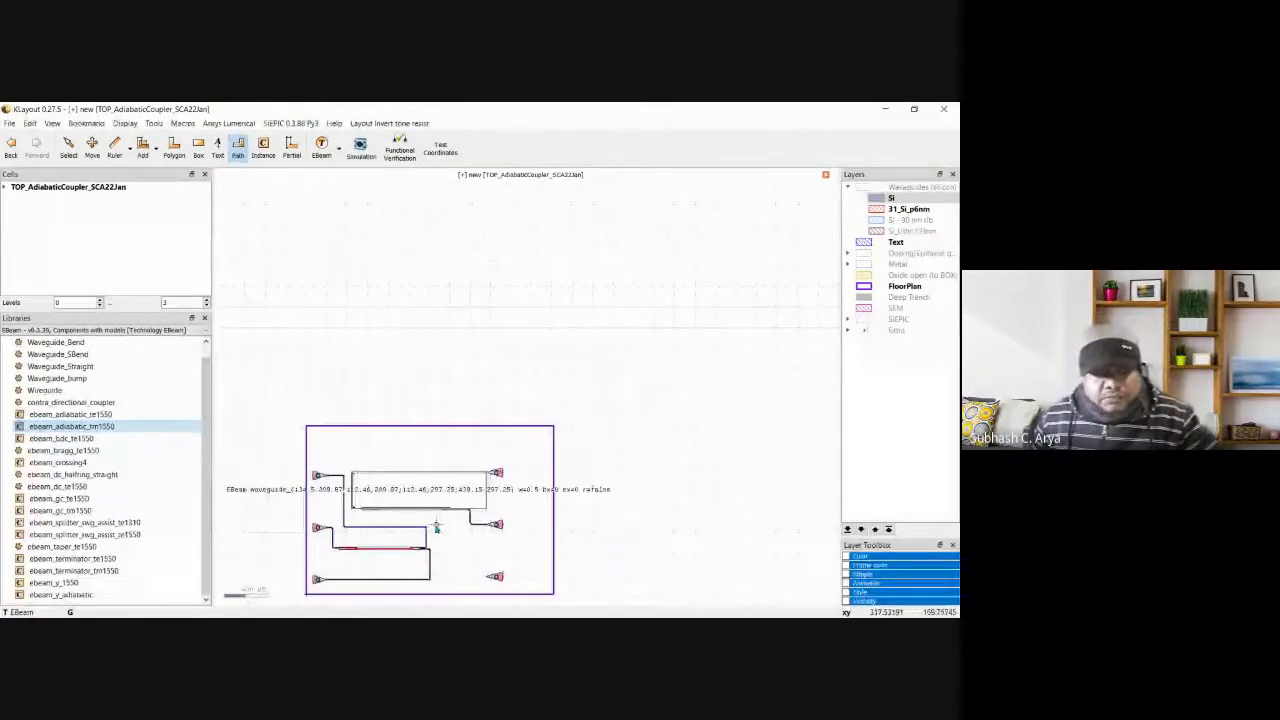
pyautogui.scroll(-2, 436, 527)
pyautogui.scroll(-1, 443, 562)
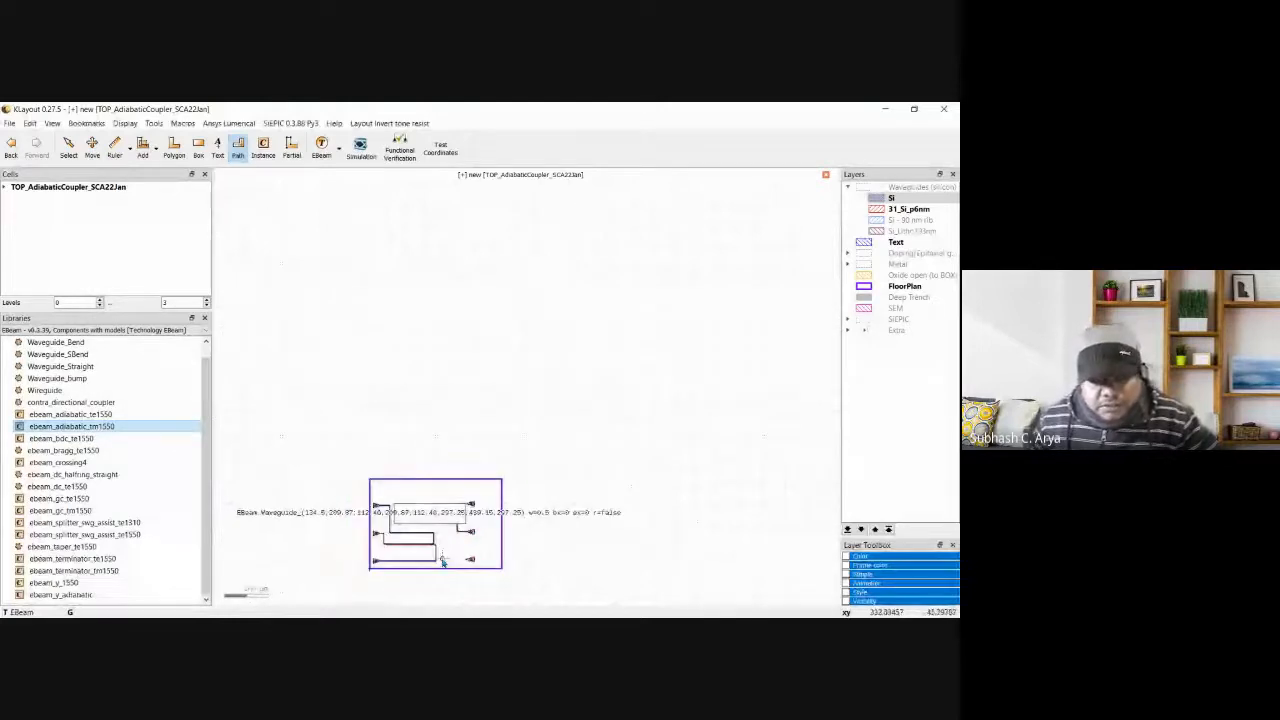
pyautogui.scroll(2, 443, 562)
pyautogui.scroll(1, 355, 505)
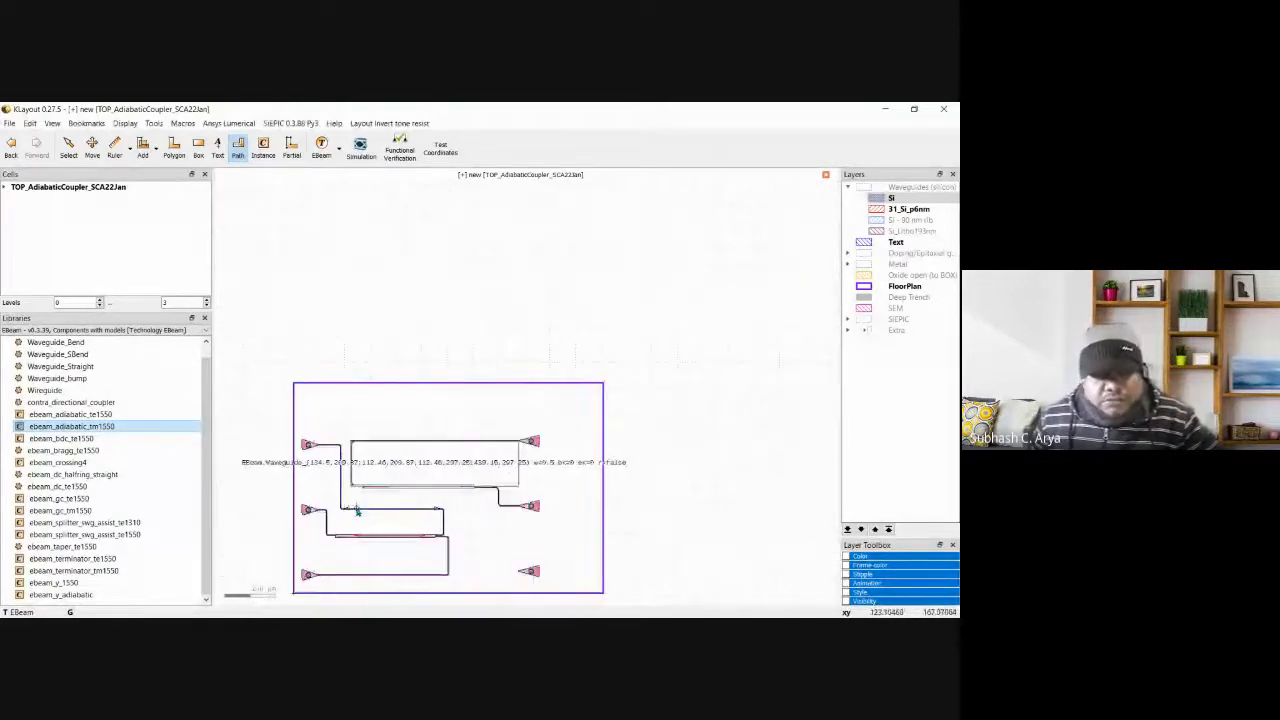
# Start a 0.5 µm Si path at the TM adiabatic coupler's lower left-end port, about 25 µm left and 37 µm down.
pyautogui.scroll(-1, 356, 501)
pyautogui.scroll(2, 356, 501)
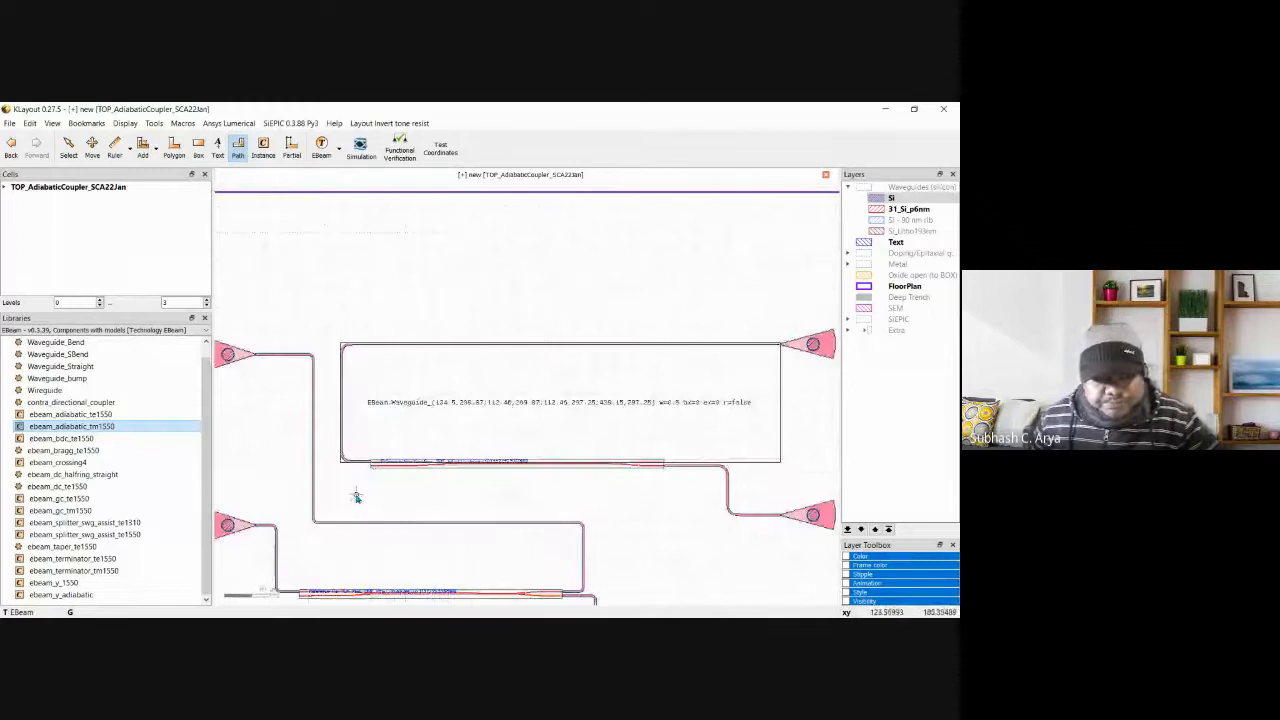
pyautogui.scroll(2, 357, 492)
pyautogui.scroll(2, 378, 450)
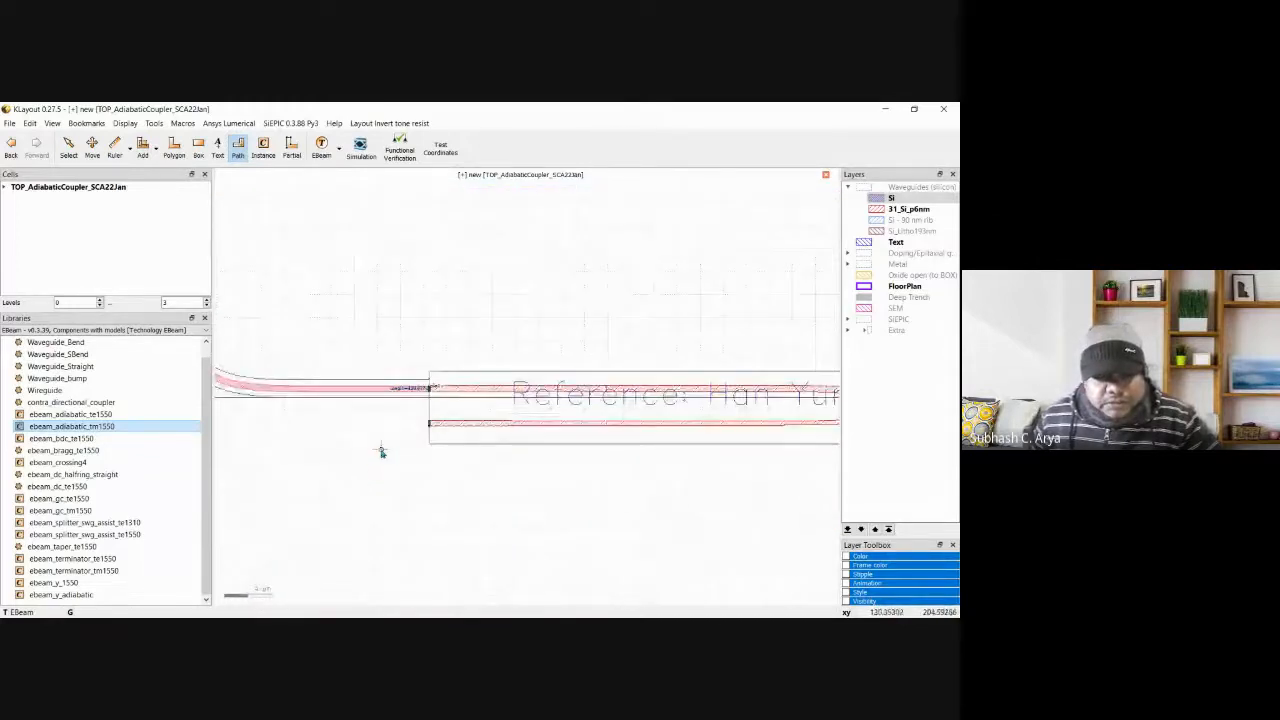
pyautogui.scroll(-3, 370, 444)
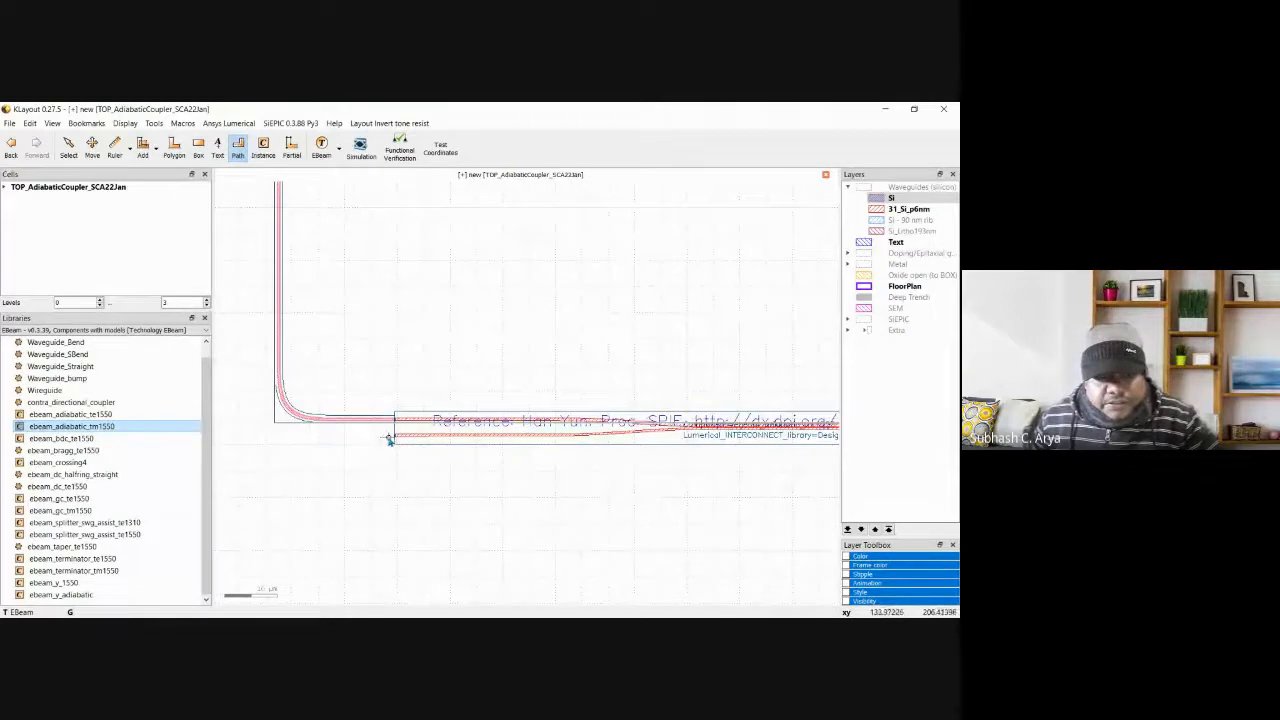
pyautogui.click(390, 437)
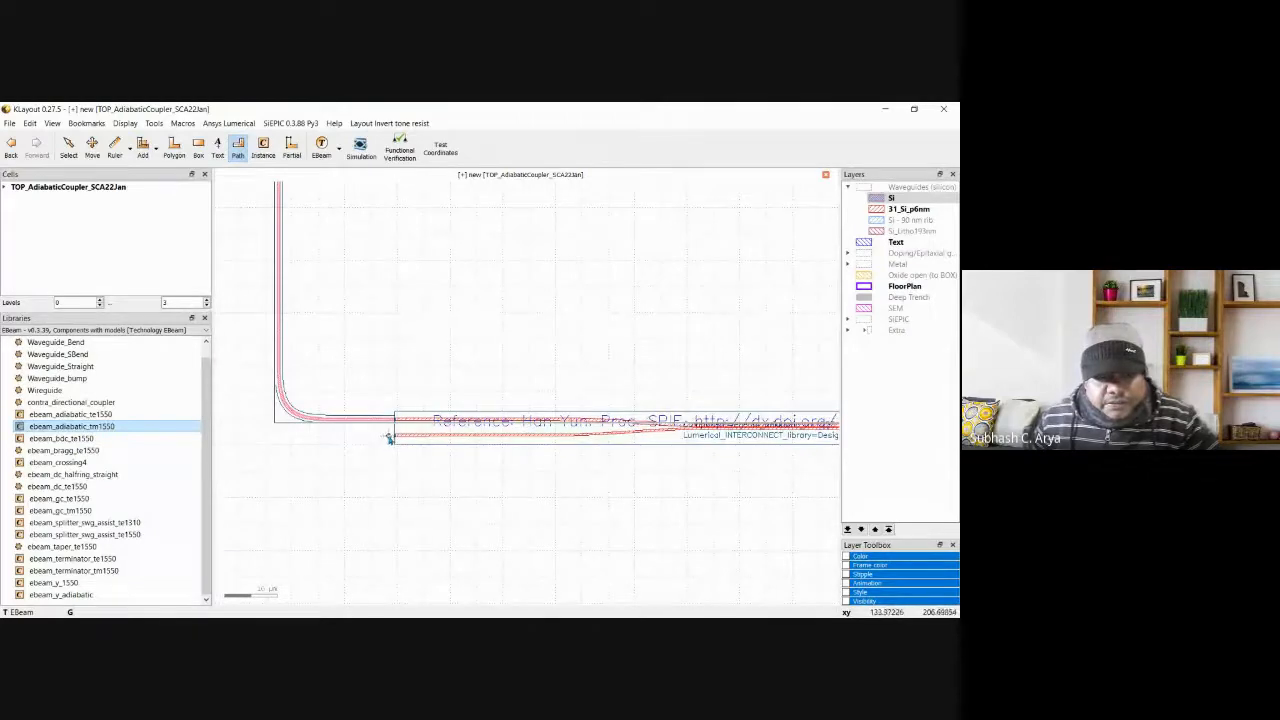
pyautogui.click(267, 437)
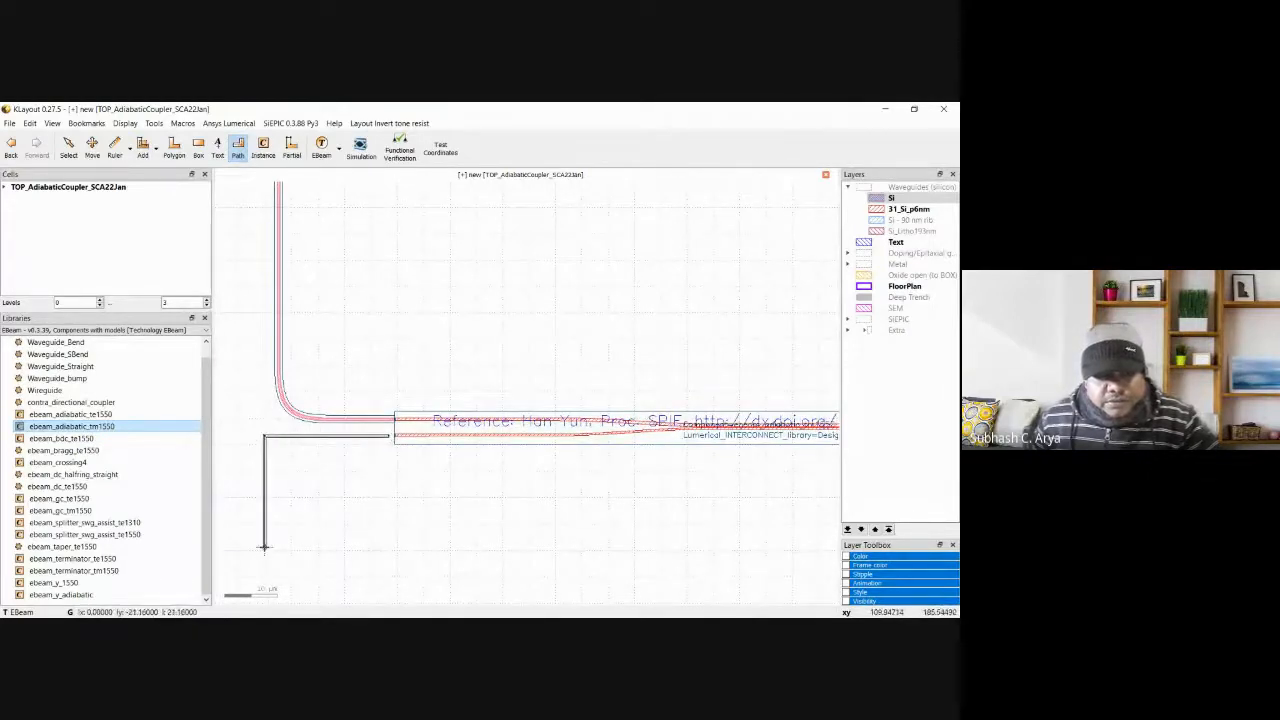
pyautogui.scroll(-1, 263, 547)
pyautogui.press('F2')
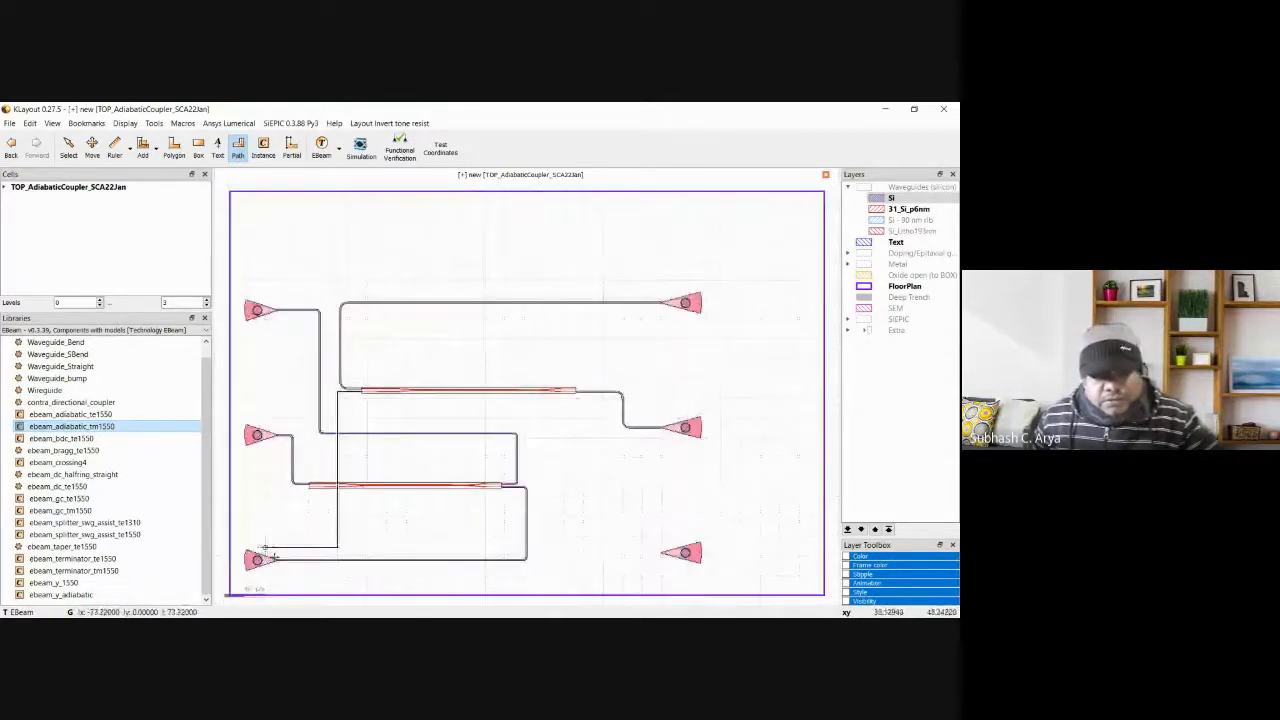
pyautogui.click(337, 420)
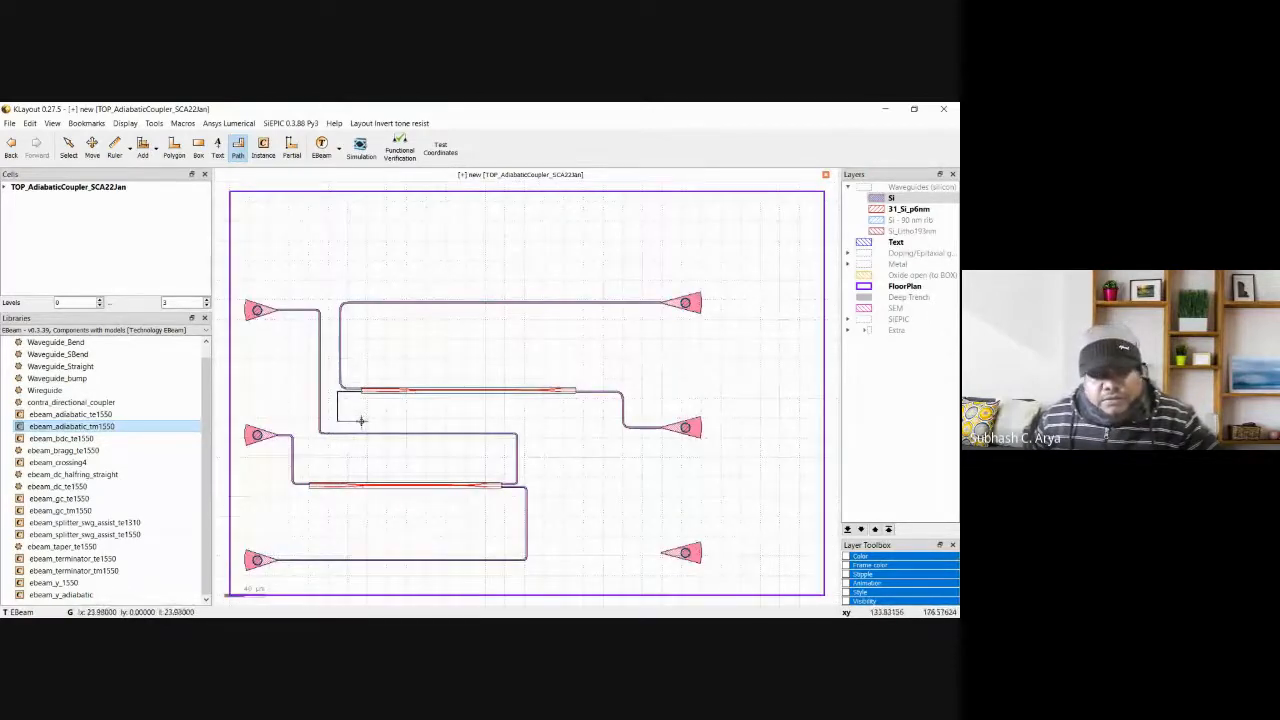
# Extend the path about 258 µm right, 126 µm down and 72 µm right, ending it at the bottom right-hand grating coupler.
pyautogui.click(590, 428)
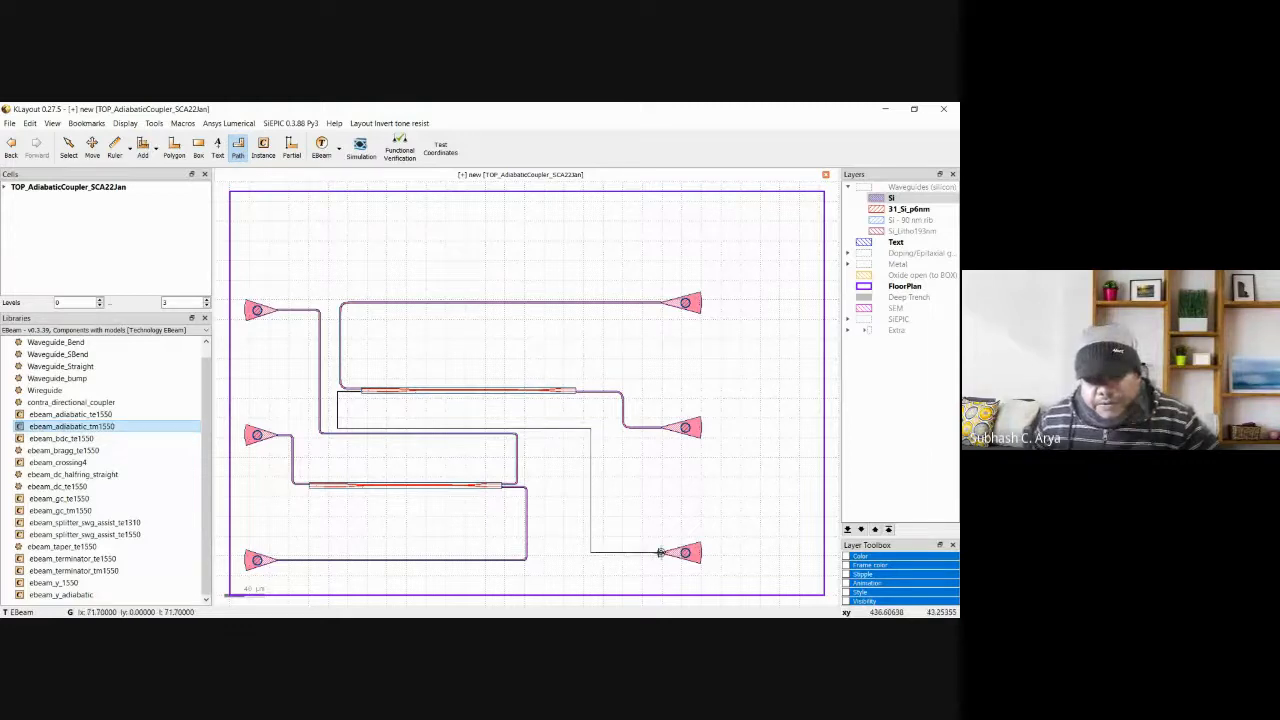
pyautogui.scroll(3, 658, 553)
pyautogui.scroll(5, 658, 555)
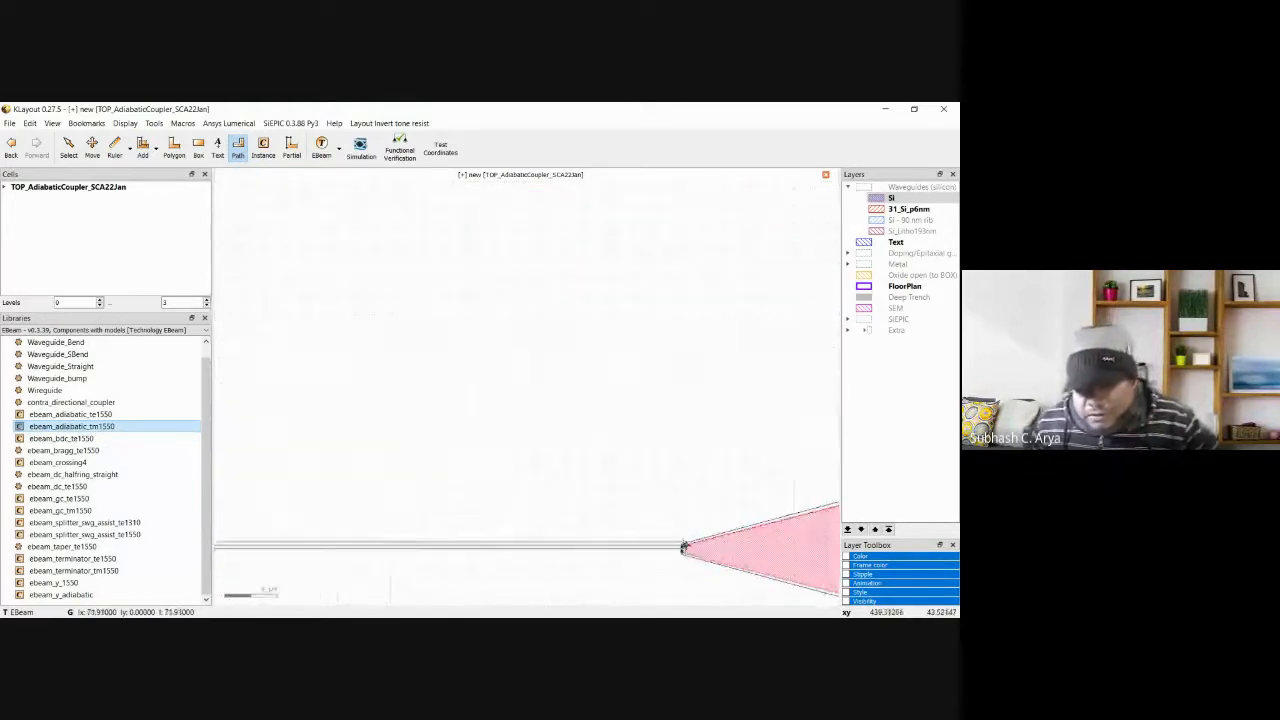
pyautogui.scroll(4, 680, 552)
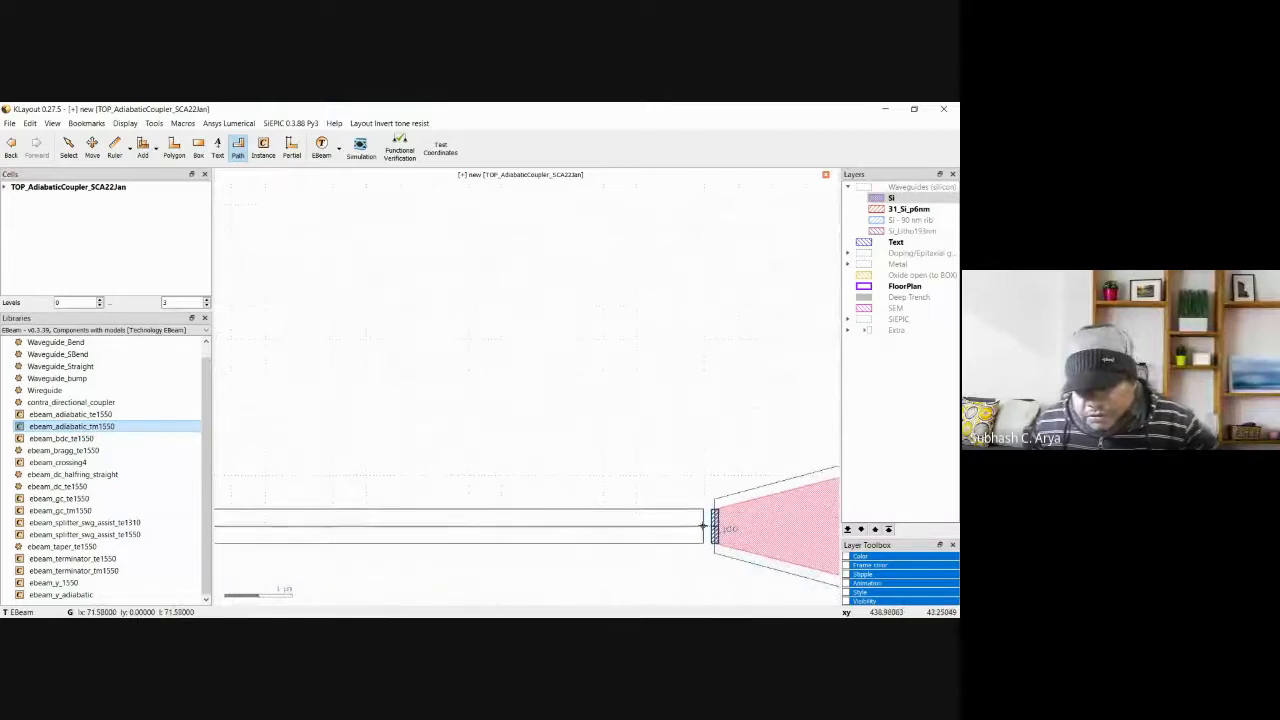
pyautogui.doubleClick(703, 528)
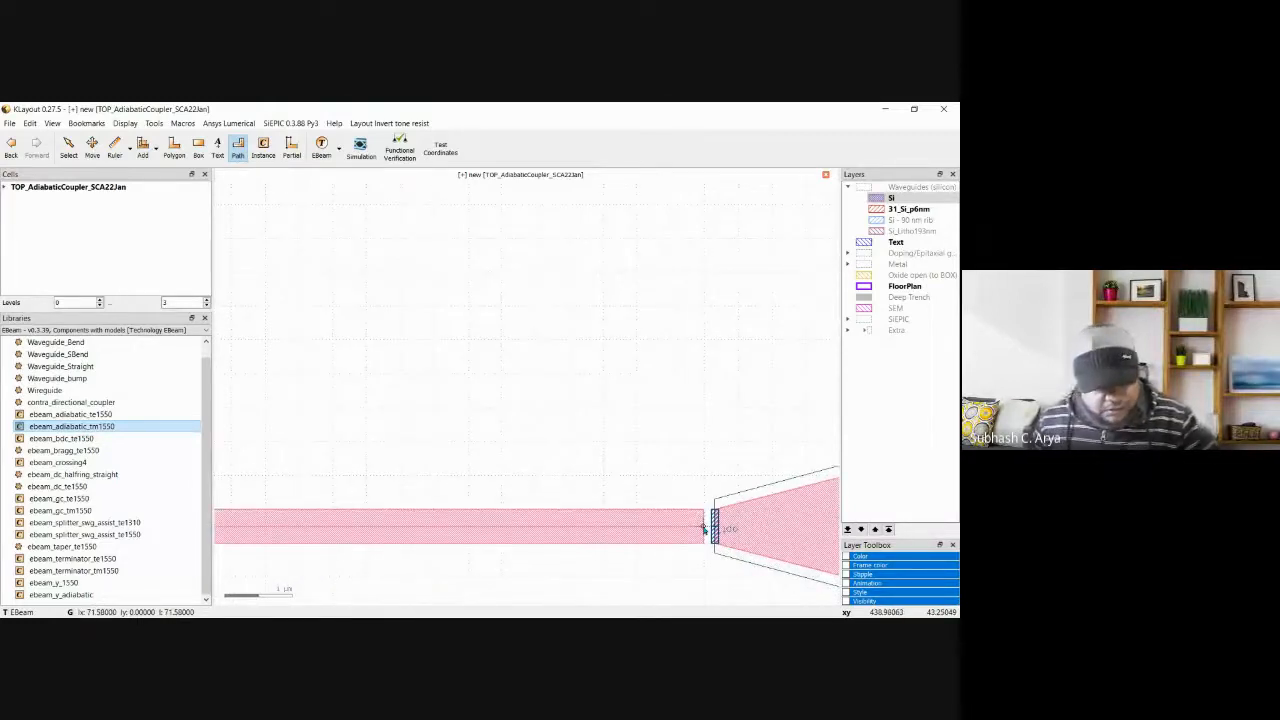
# Convert the path between the TM adiabatic coupler and the bottom right-hand grating coupler into a waveguide and review the whole layout.
pyautogui.scroll(-2, 586, 480)
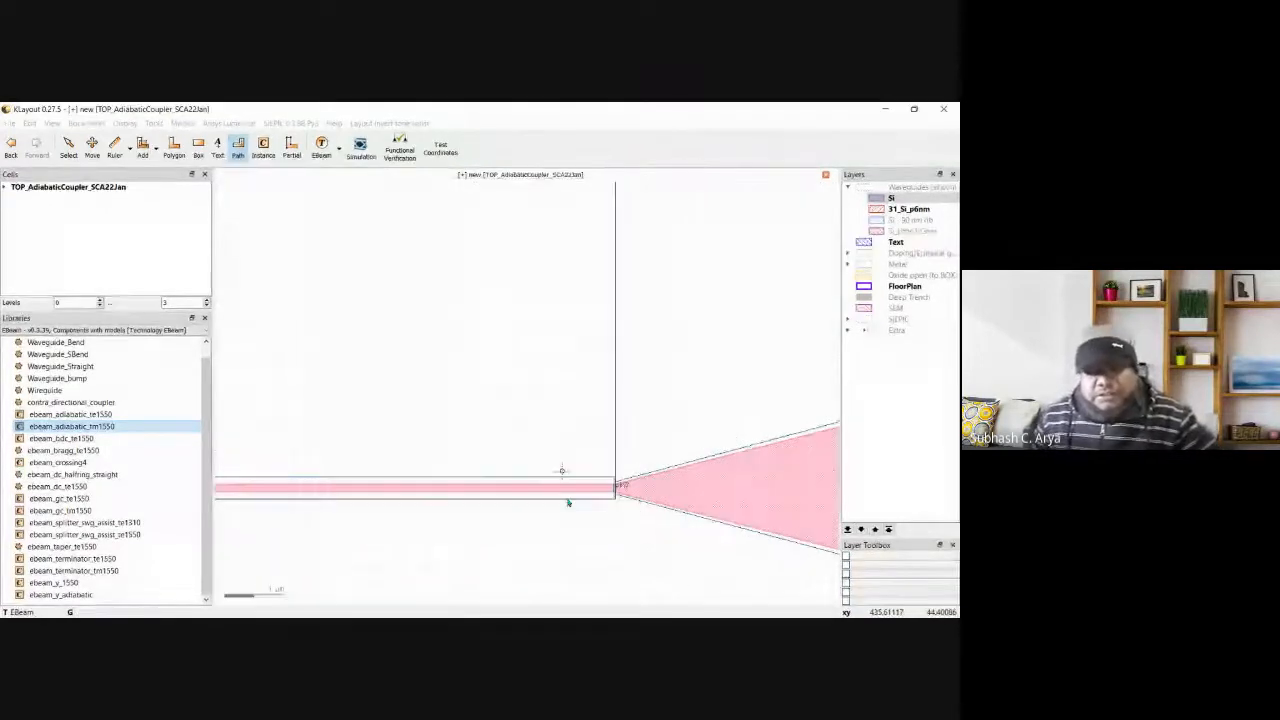
pyautogui.scroll(-4, 503, 500)
pyautogui.scroll(-3, 484, 492)
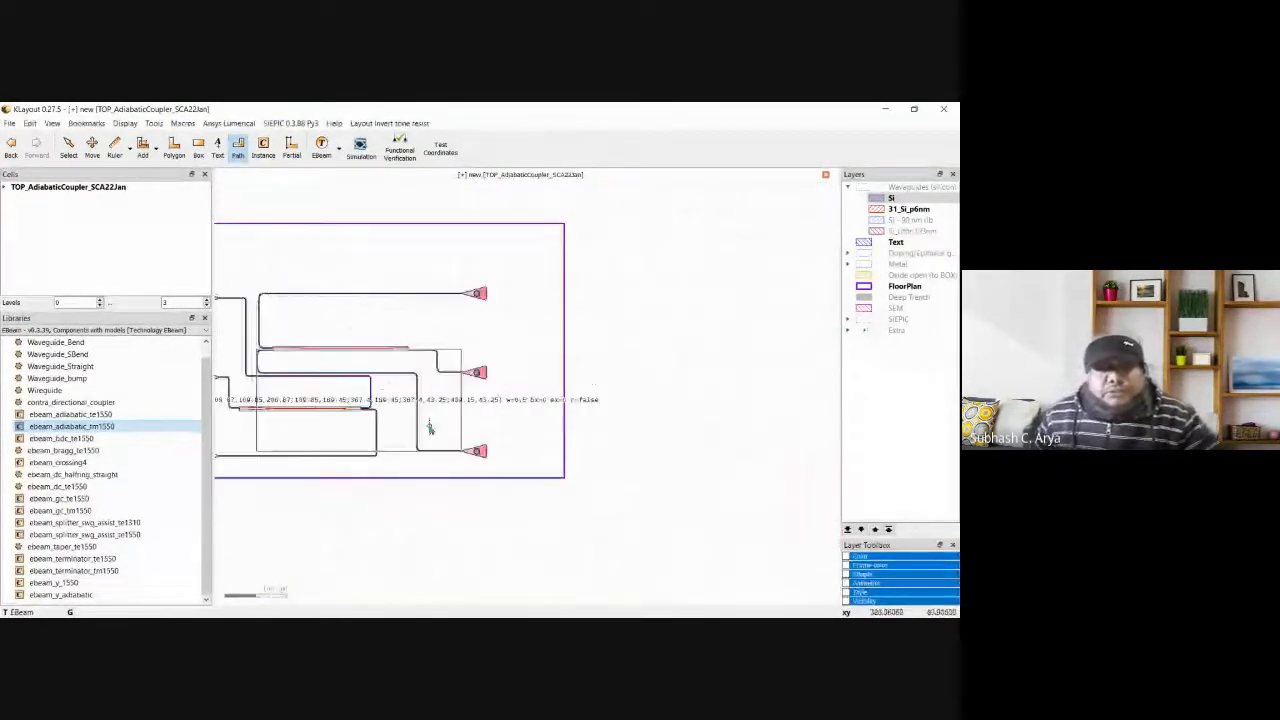
pyautogui.scroll(-1, 385, 400)
pyautogui.press('F2')
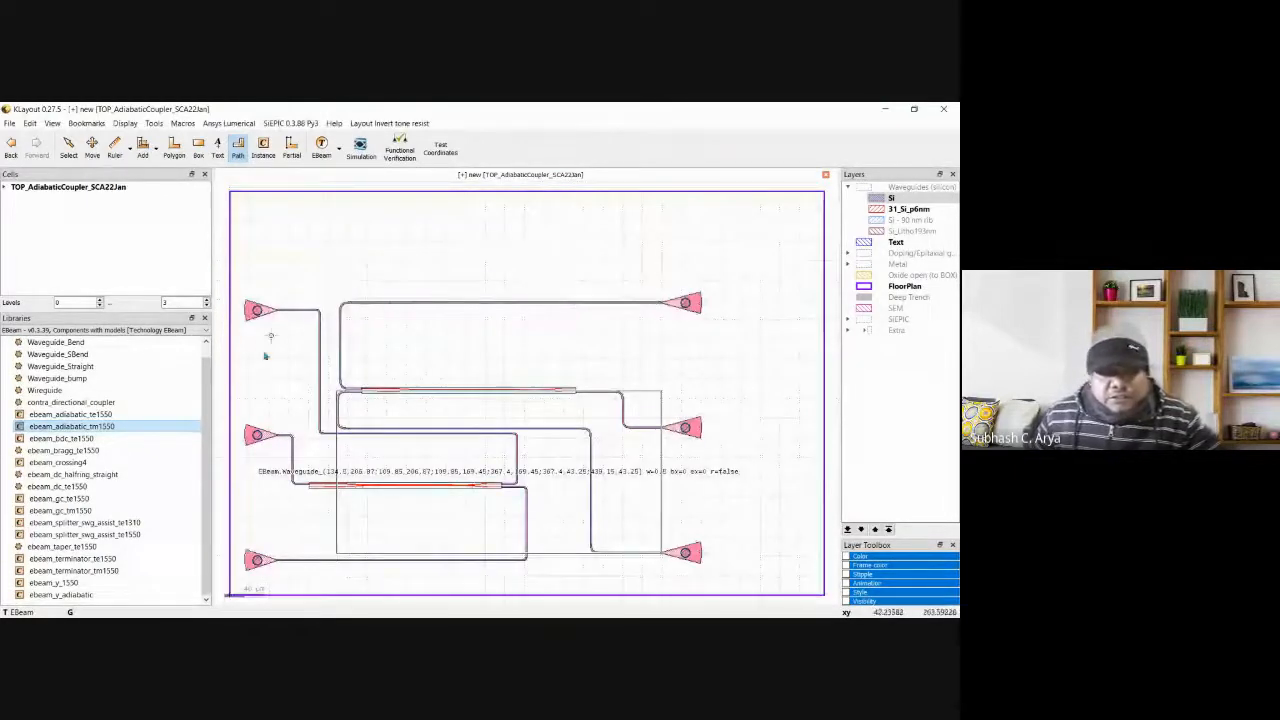
# Set up a new text label on the Text layer reading Opt_in_TE_AC_SCA22Jan.
pyautogui.click(866, 243)
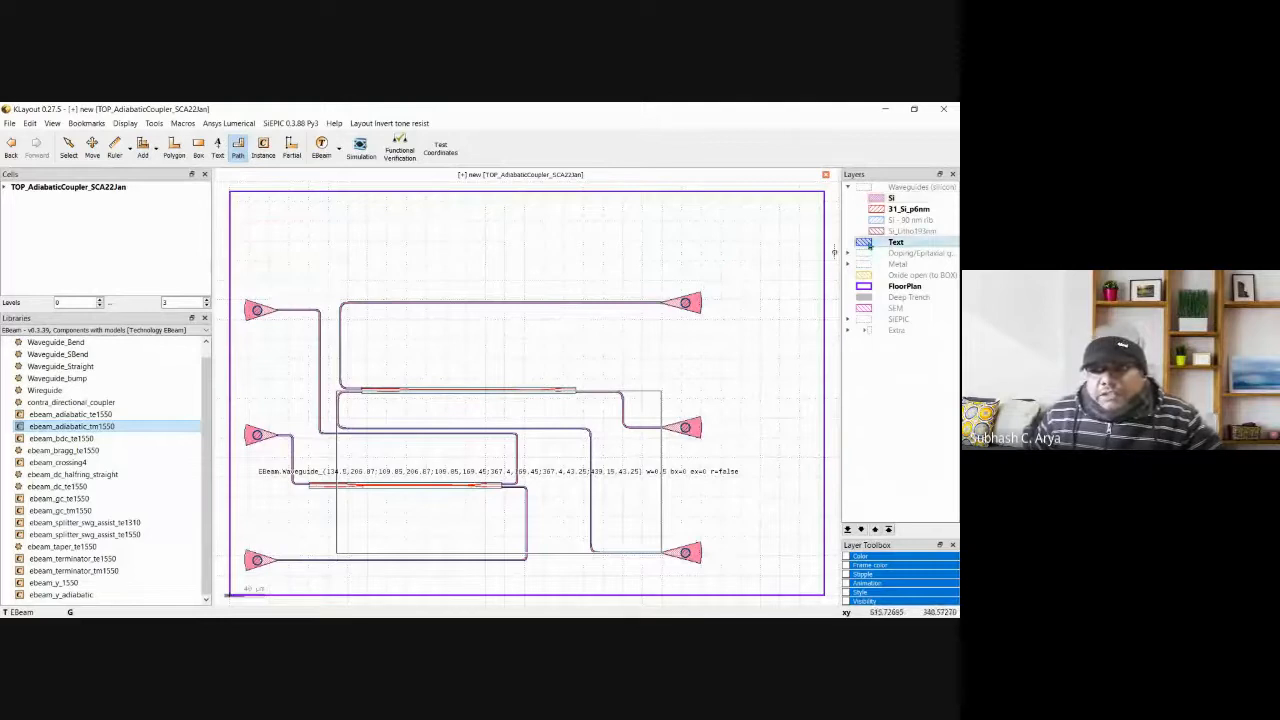
pyautogui.click(217, 148)
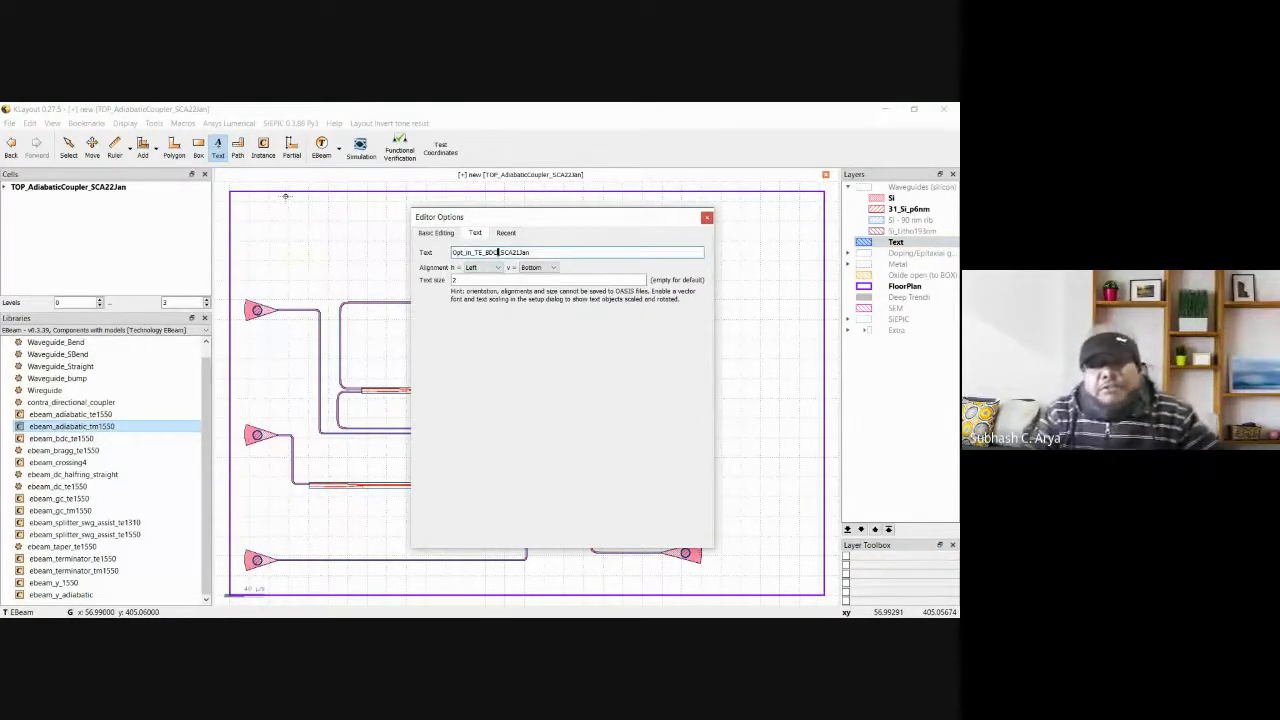
pyautogui.press('BackSpace')
pyautogui.press('BackSpace')
pyautogui.press('BackSpace')
pyautogui.press('BackSpace')
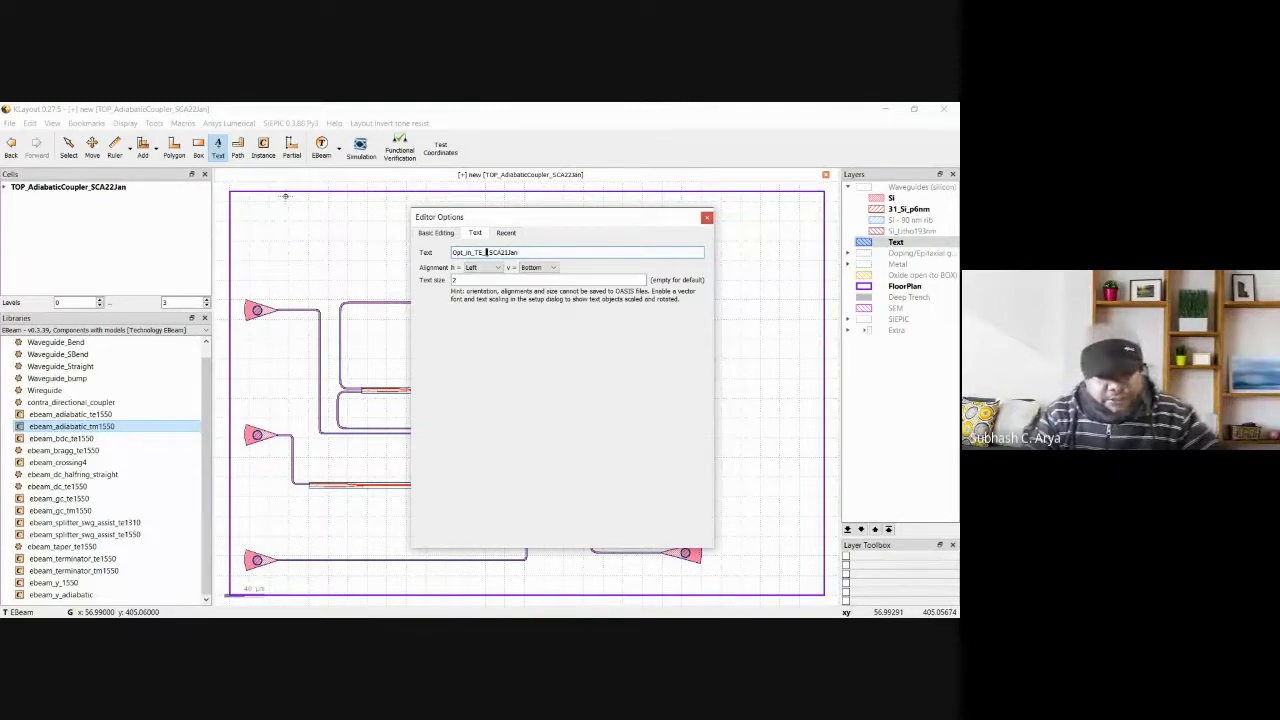
pyautogui.write('AC')
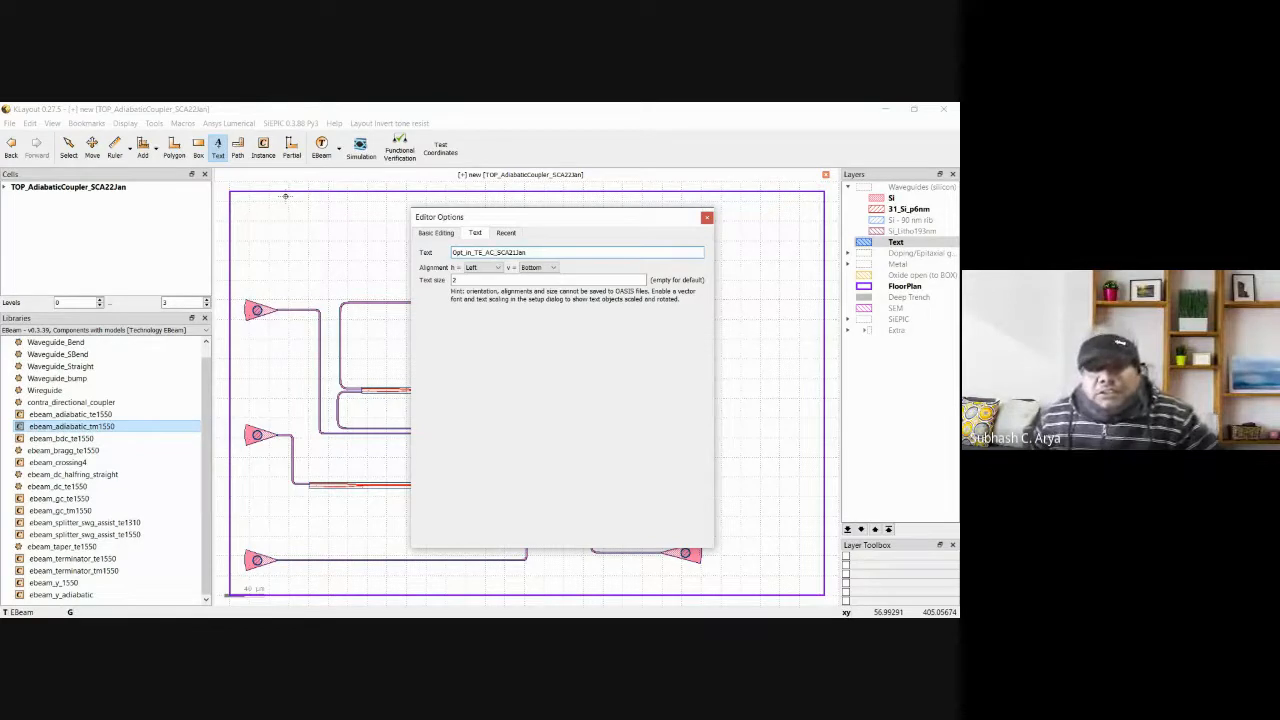
pyautogui.write('_')
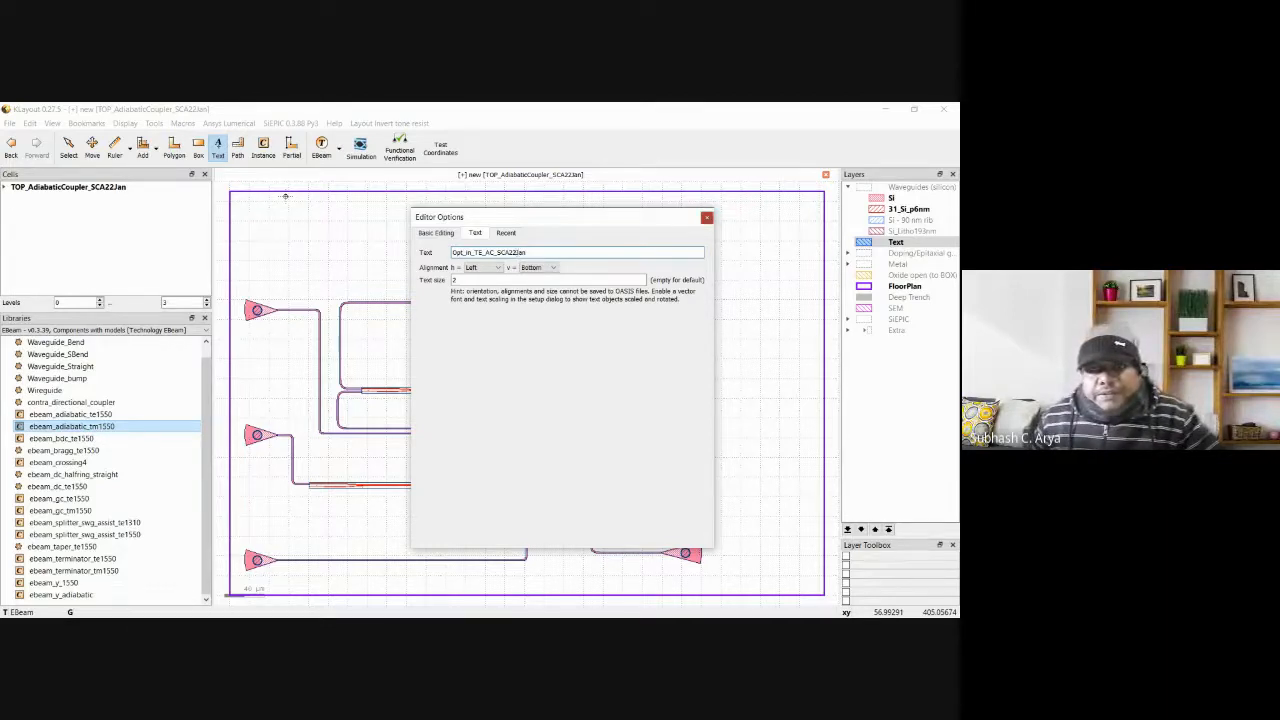
pyautogui.click(706, 218)
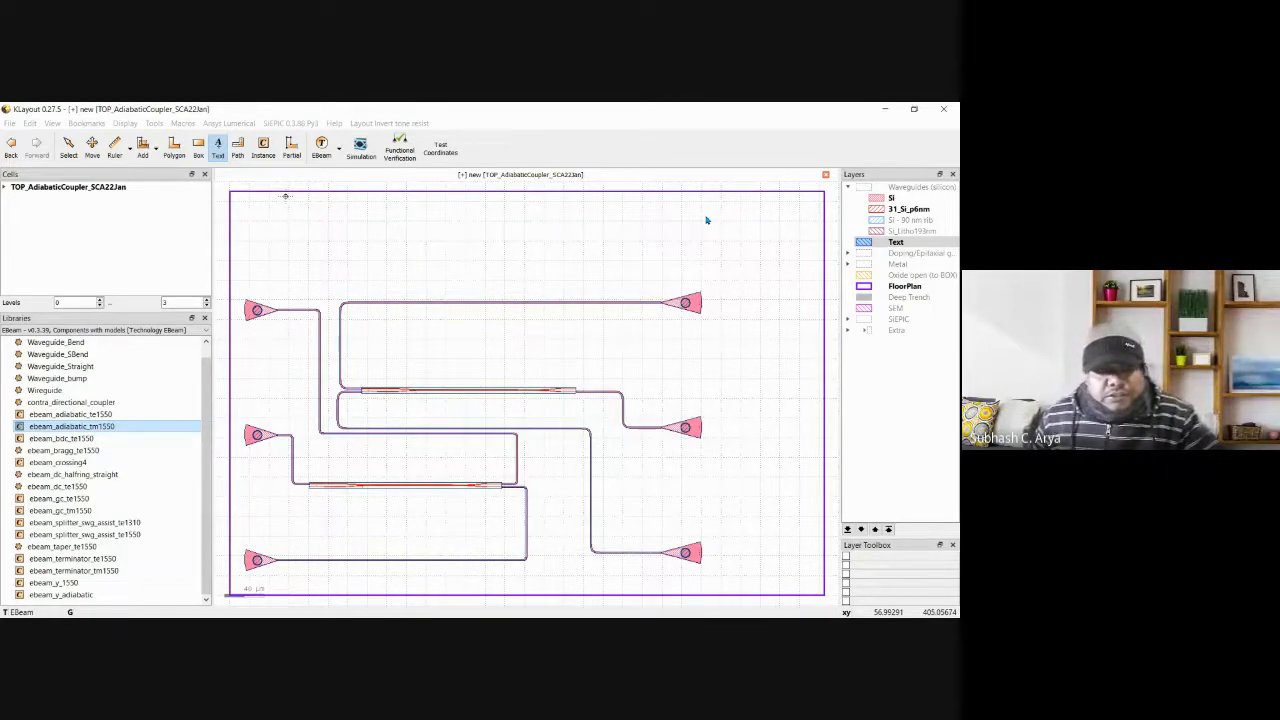
# Place the Opt_in_TE_AC_SCA22Jan label at the waveguide port of the middle left-hand grating coupler.
pyautogui.scroll(6, 272, 434)
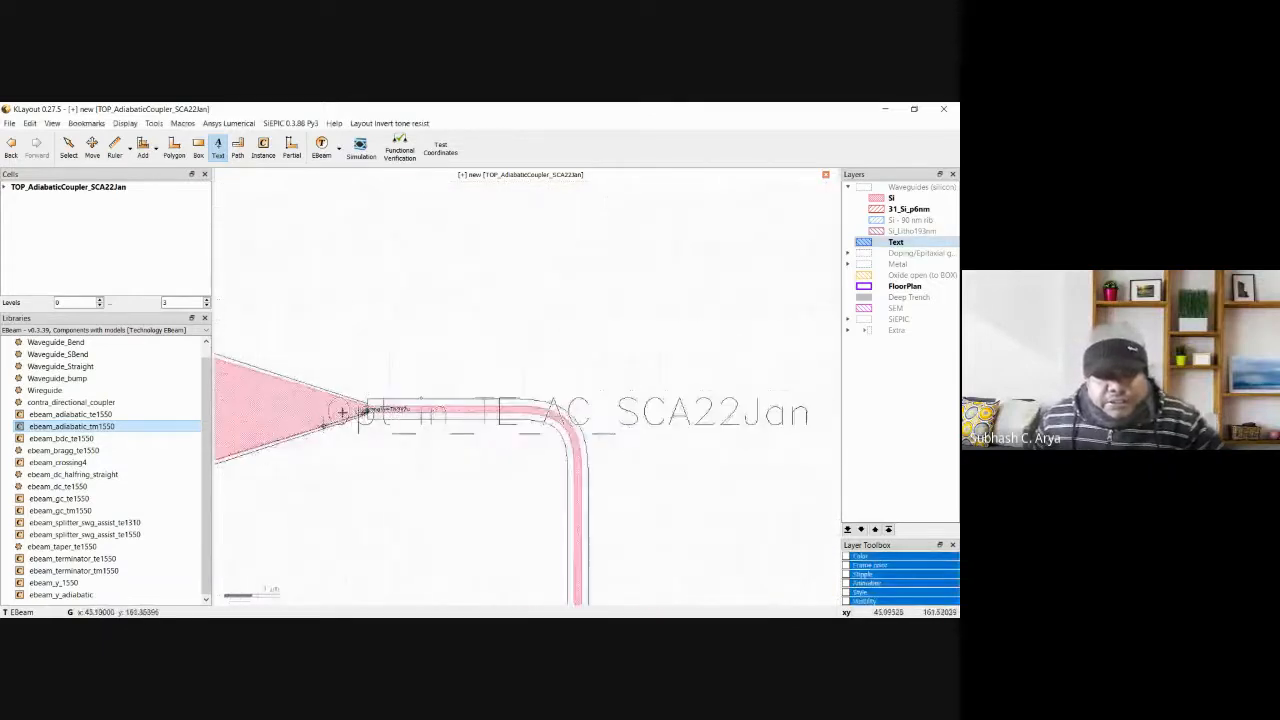
pyautogui.scroll(8, 372, 410)
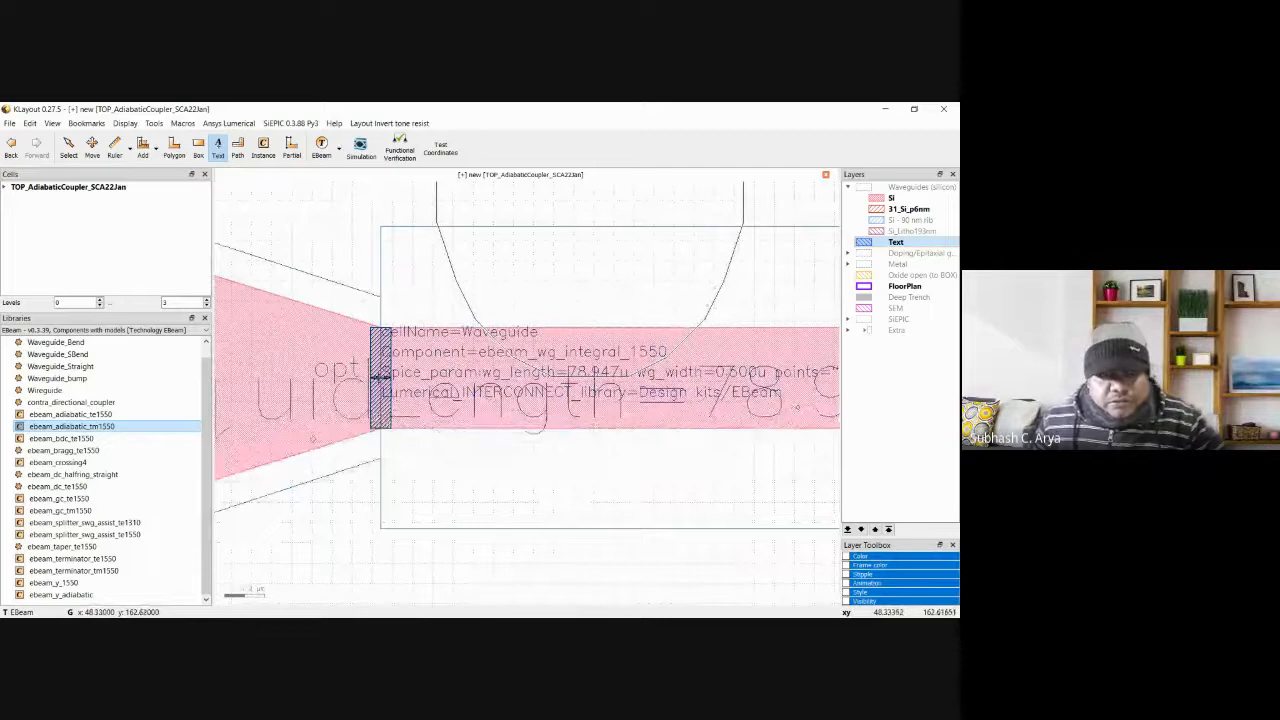
pyautogui.press('Escape')
pyautogui.scroll(-3, 356, 445)
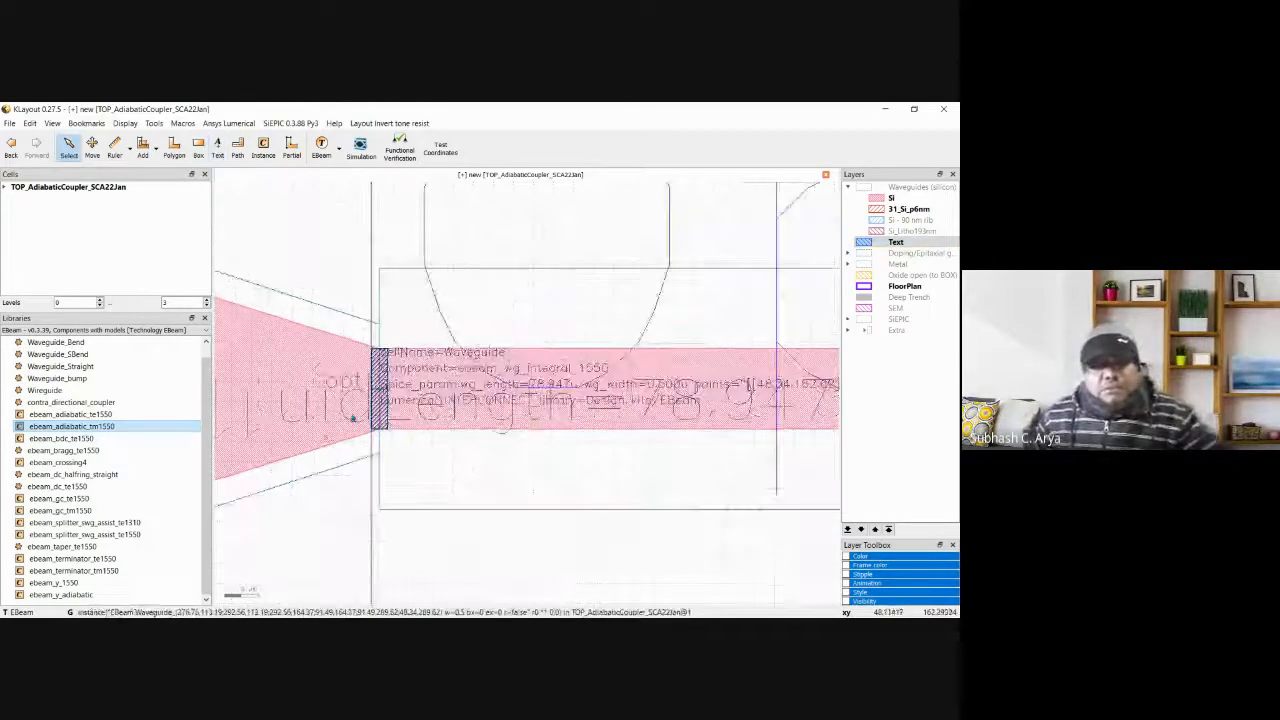
pyautogui.scroll(-4, 420, 445)
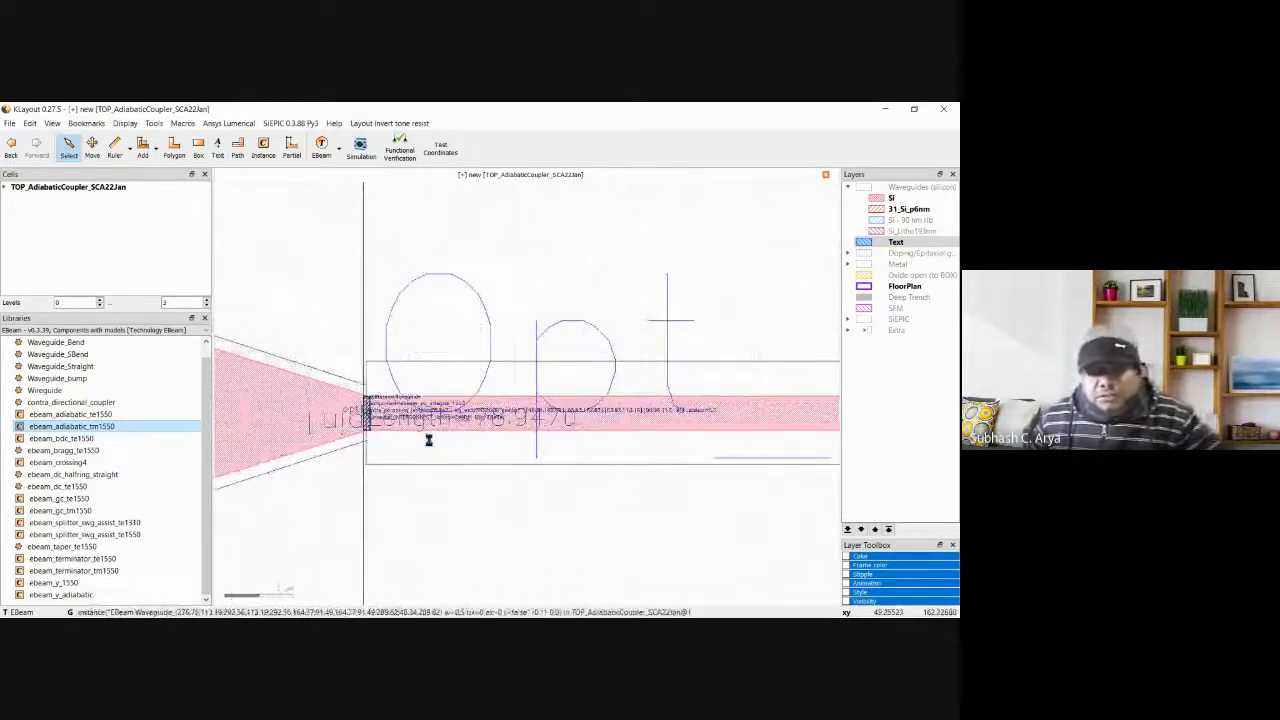
pyautogui.scroll(-5, 420, 445)
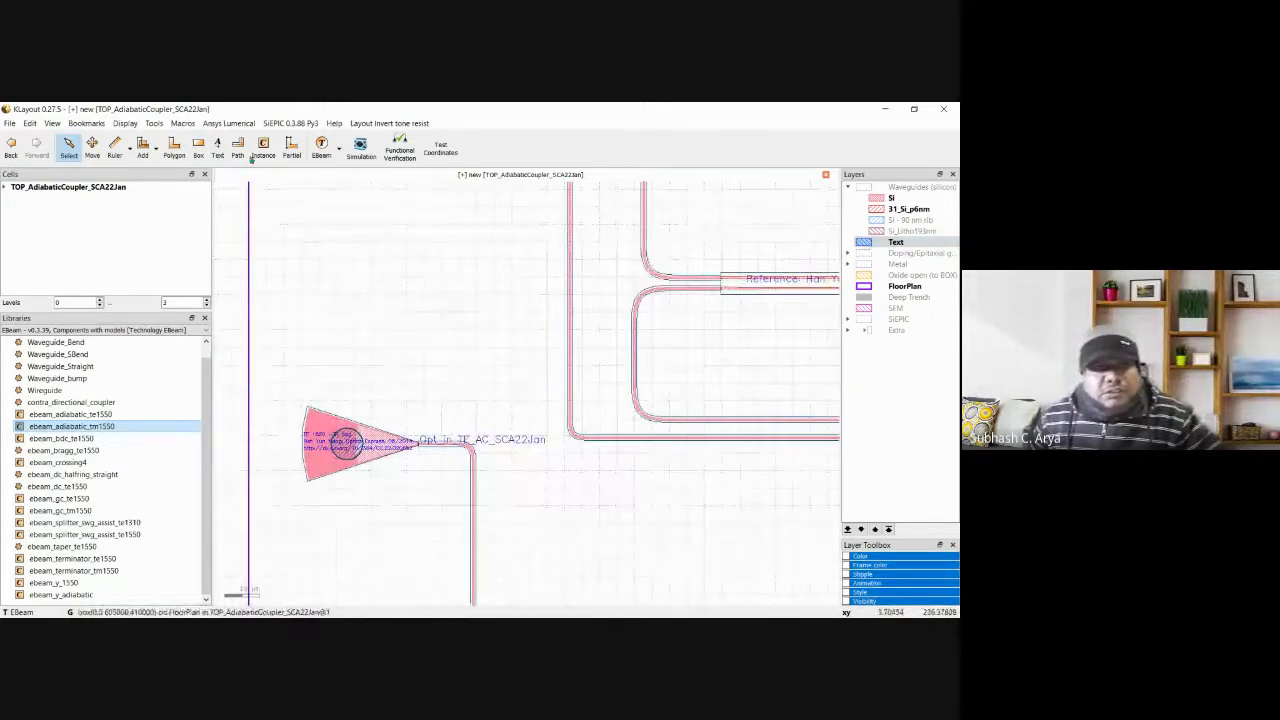
pyautogui.scroll(1, 657, 383)
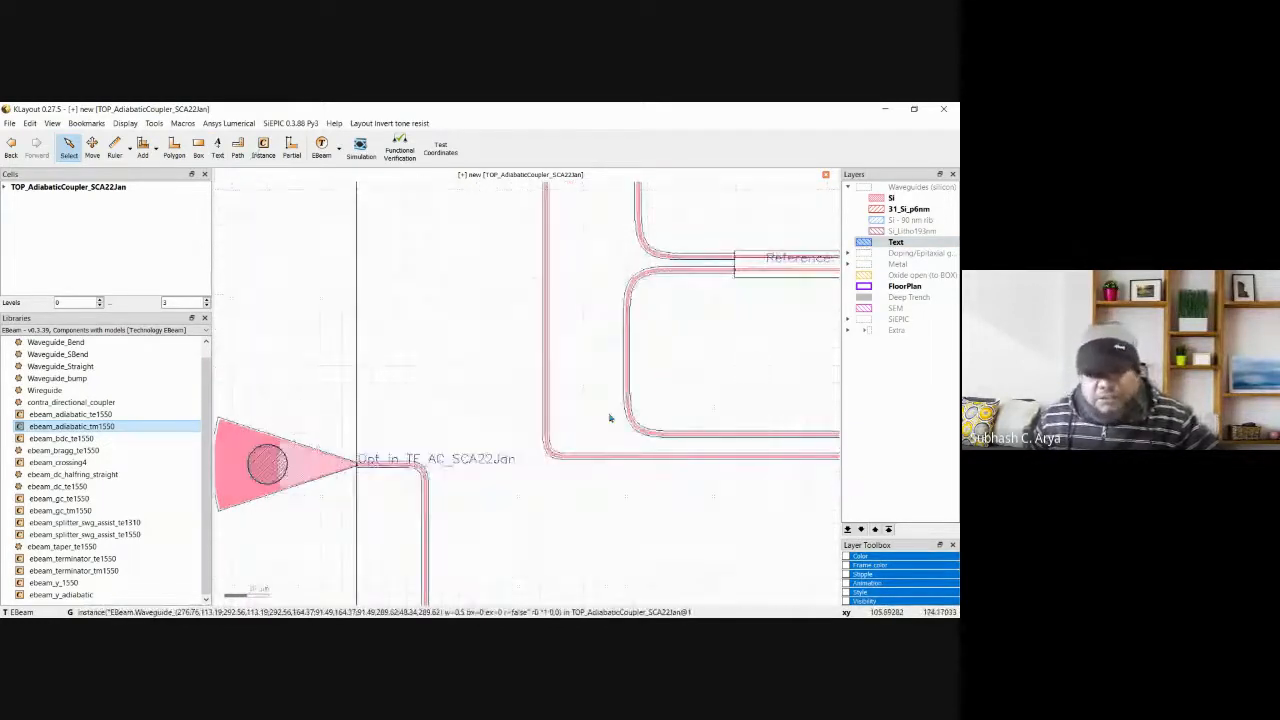
# Set up another label on the Text layer reading Opt_in_TM_AC_SCA22Jan for the middle right-hand grating coupler.
pyautogui.press('F2')
pyautogui.scroll(5, 670, 432)
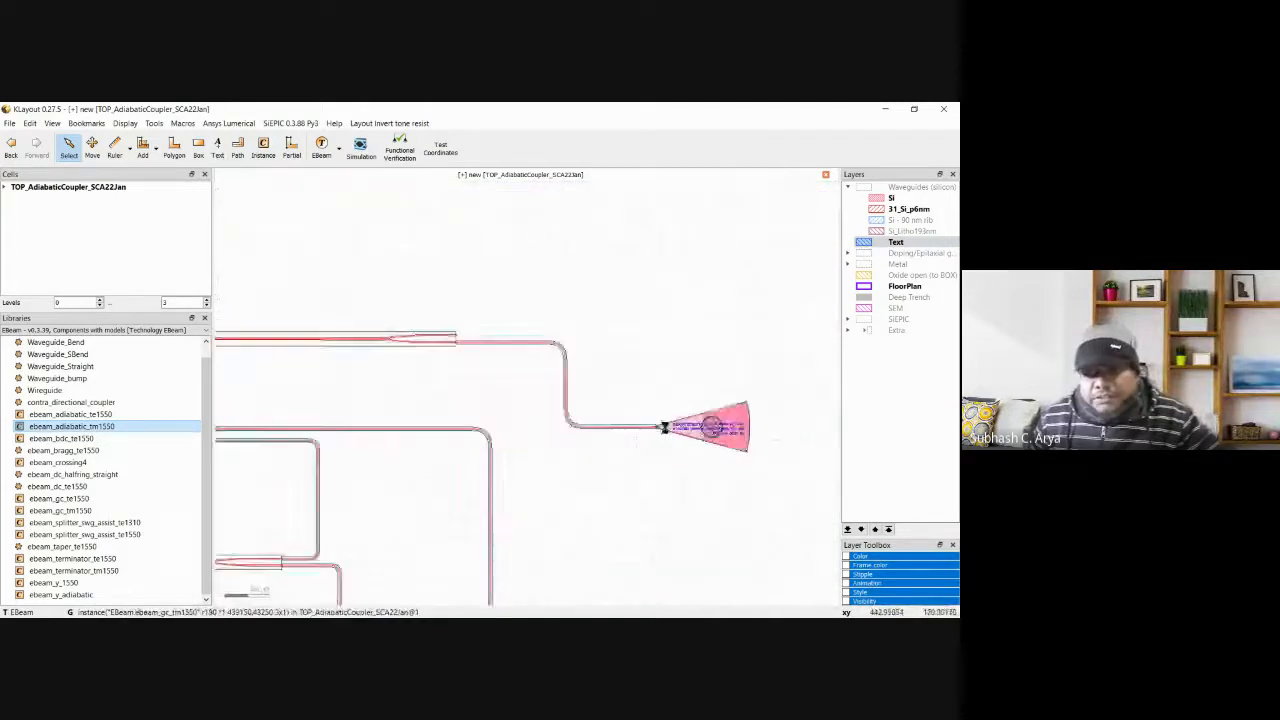
pyautogui.scroll(2, 664, 432)
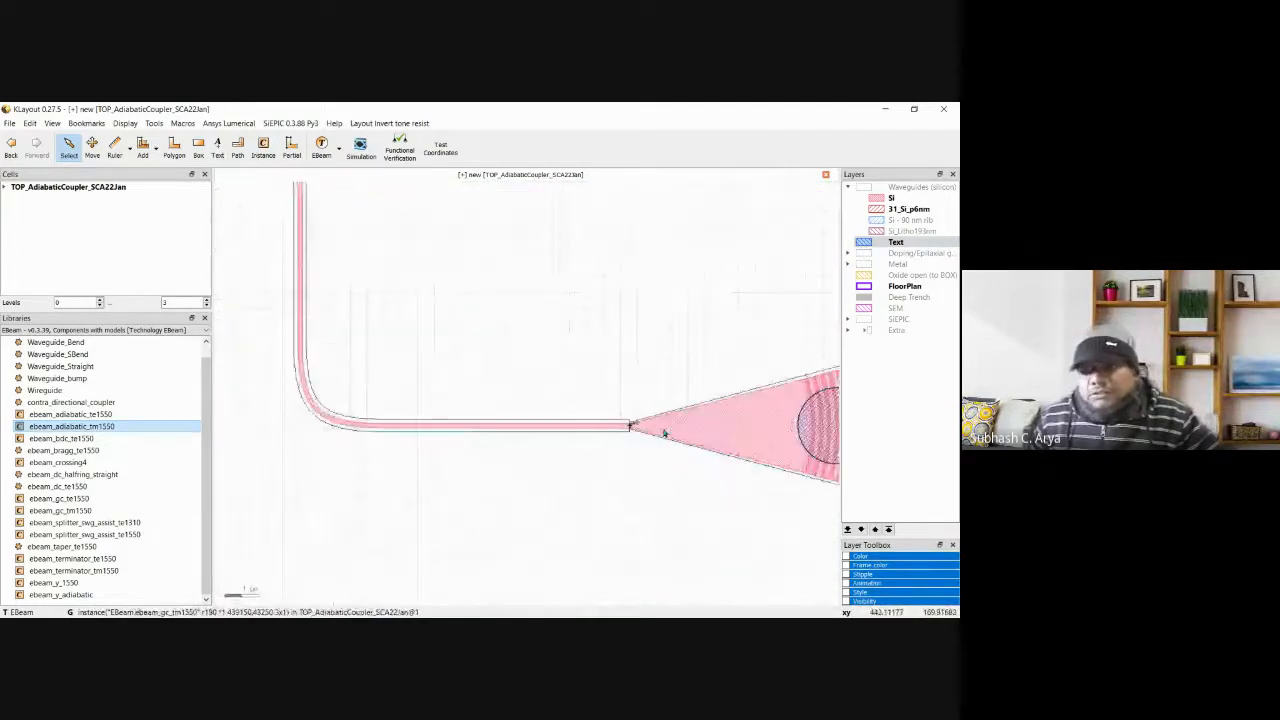
pyautogui.click(864, 243)
pyautogui.click(217, 147)
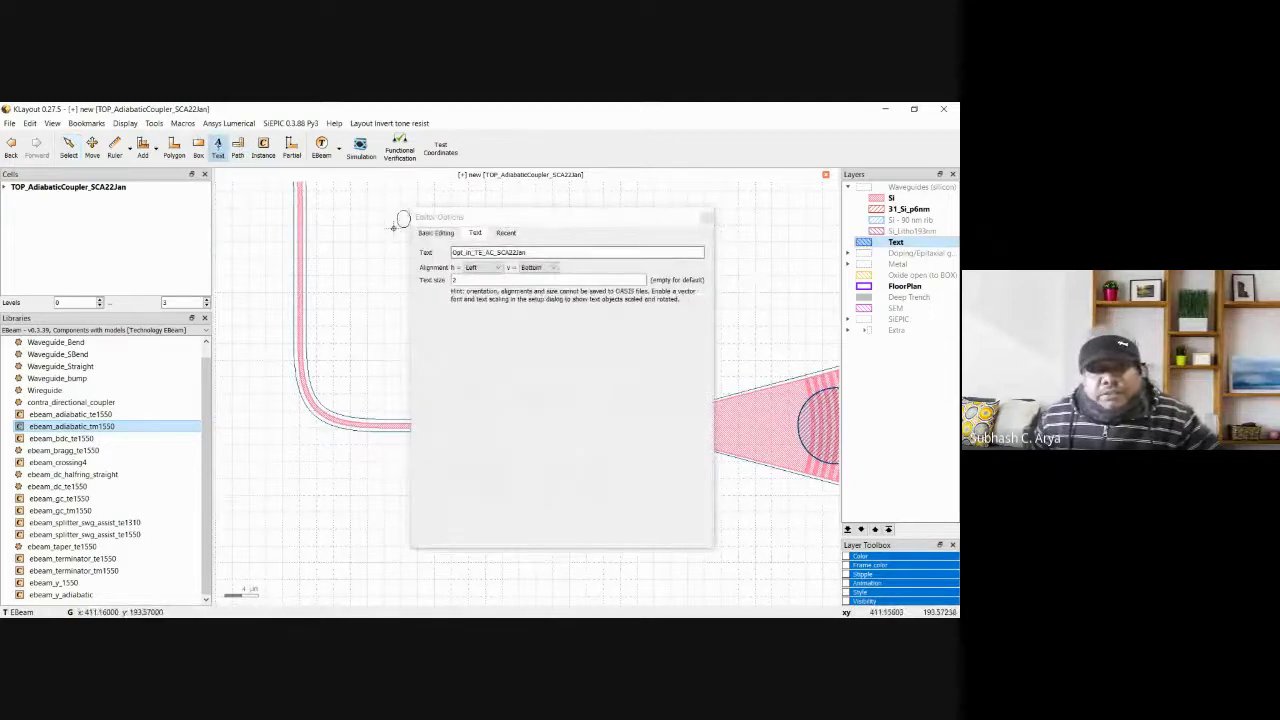
pyautogui.press('BackSpace')
pyautogui.write('T')
pyautogui.press('Delete')
pyautogui.write('M')
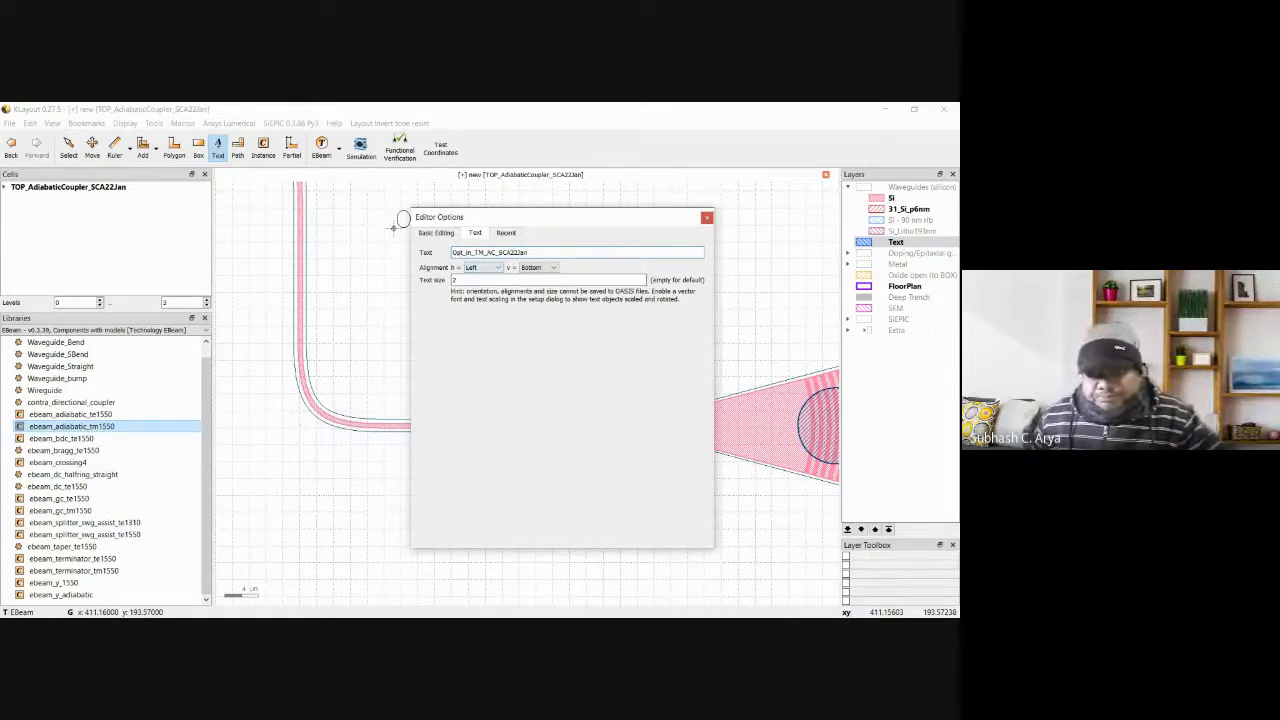
pyautogui.press('BackSpace')
pyautogui.write('E')
pyautogui.click(707, 218)
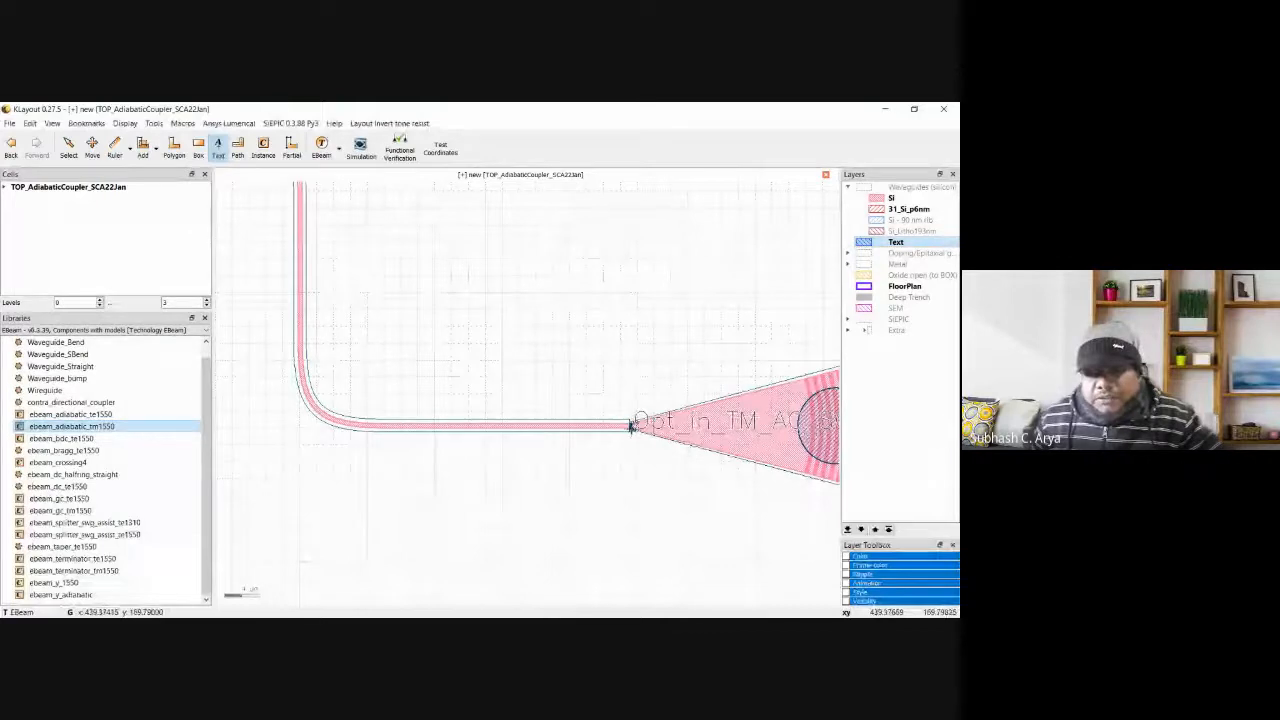
# Place the Opt_in_TM_AC_SCA22Jan label at the waveguide port of the middle right-hand grating coupler, about x 439.16, y 170.25.
pyautogui.scroll(4, 630, 427)
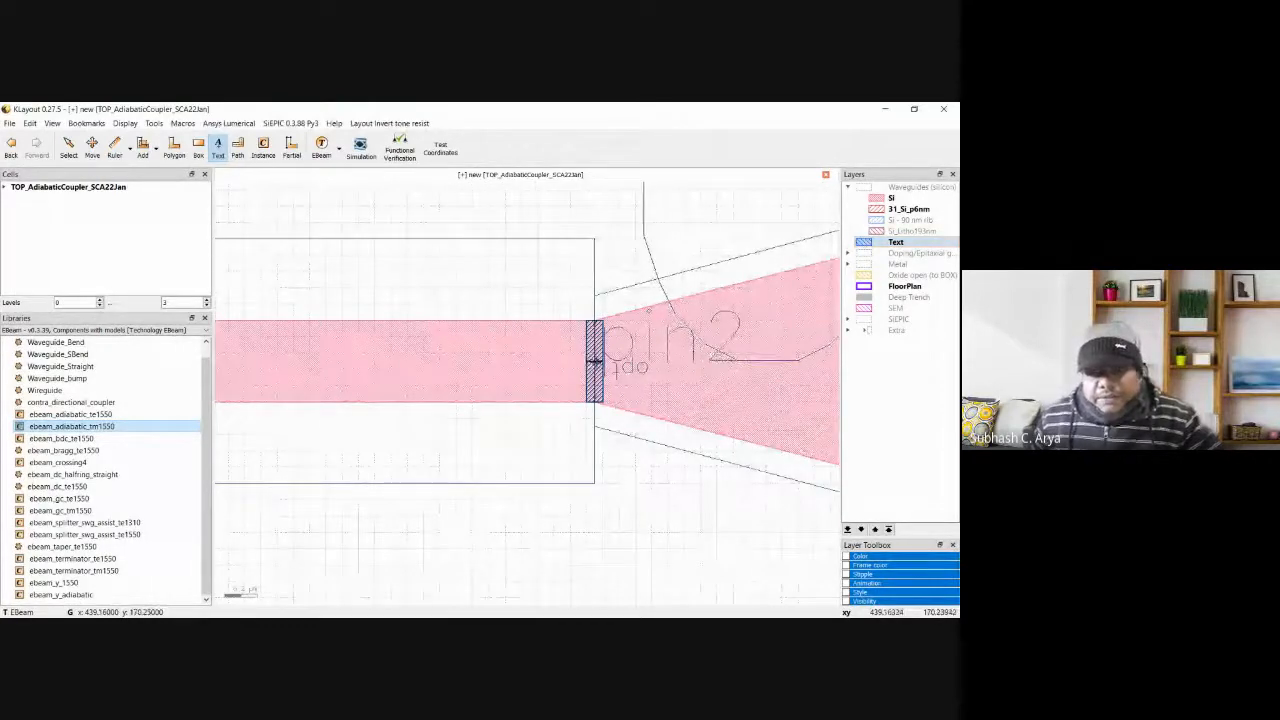
pyautogui.press('Escape')
pyautogui.scroll(1, 596, 451)
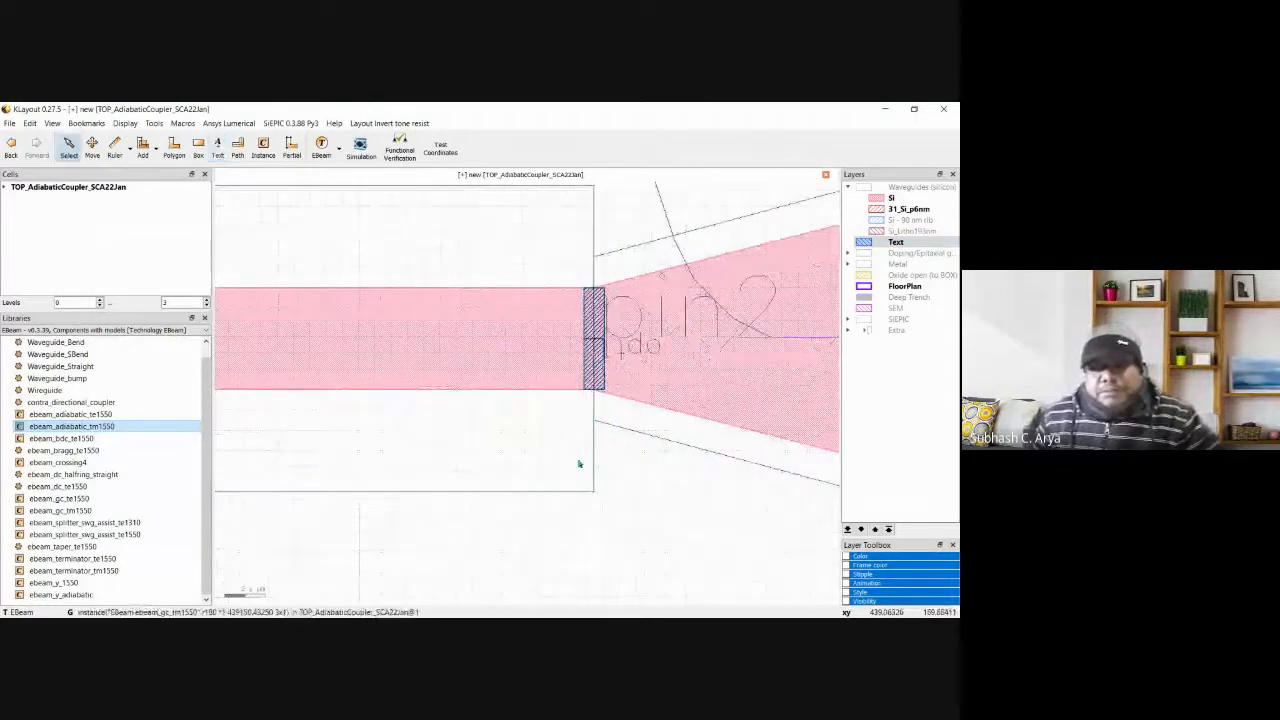
pyautogui.scroll(-10, 579, 463)
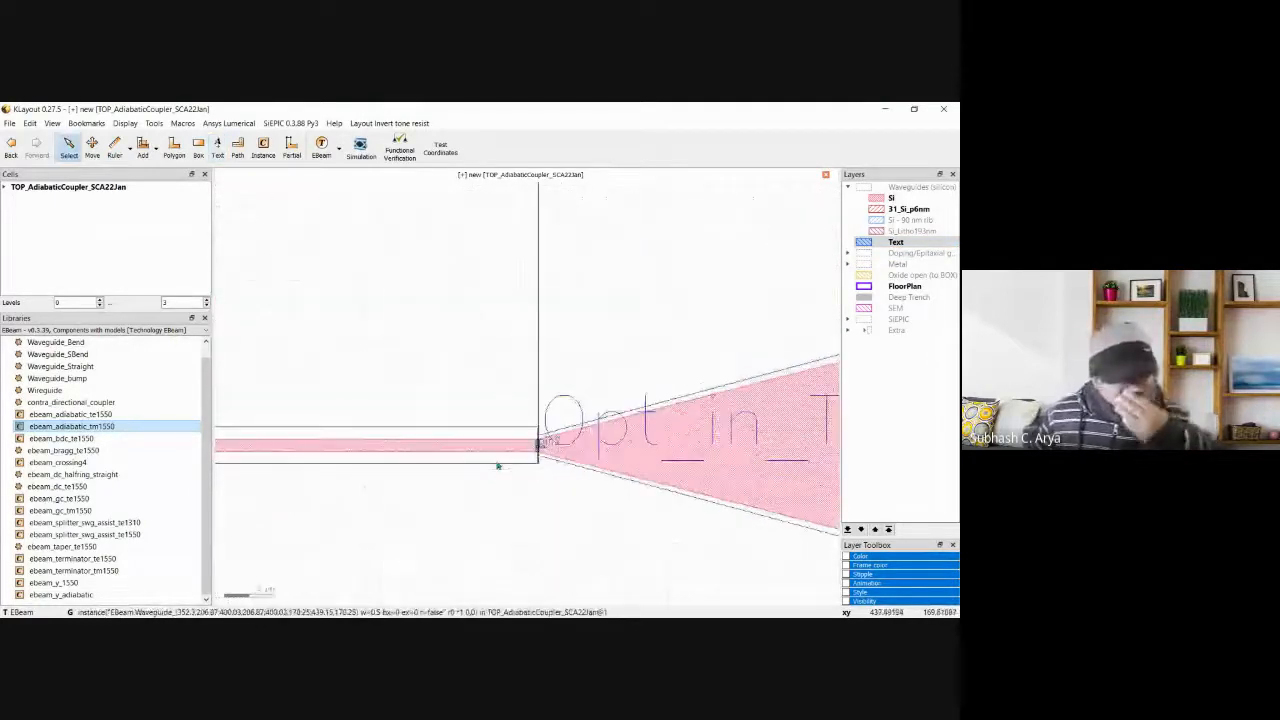
pyautogui.scroll(-2, 475, 467)
pyautogui.scroll(-8, 460, 469)
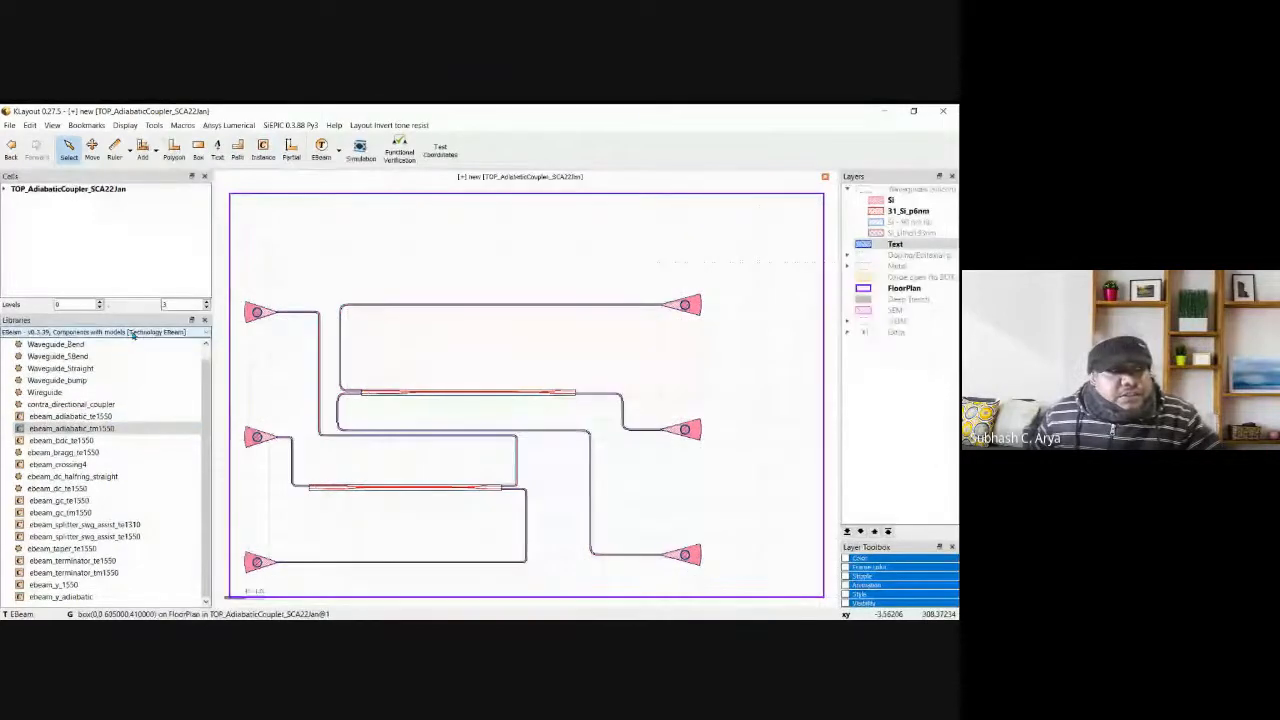
# Place a Lumerical_INTERCONNECT_Laser from the SiEPIC General library over the middle left-hand grating coupler.
pyautogui.click(72, 368)
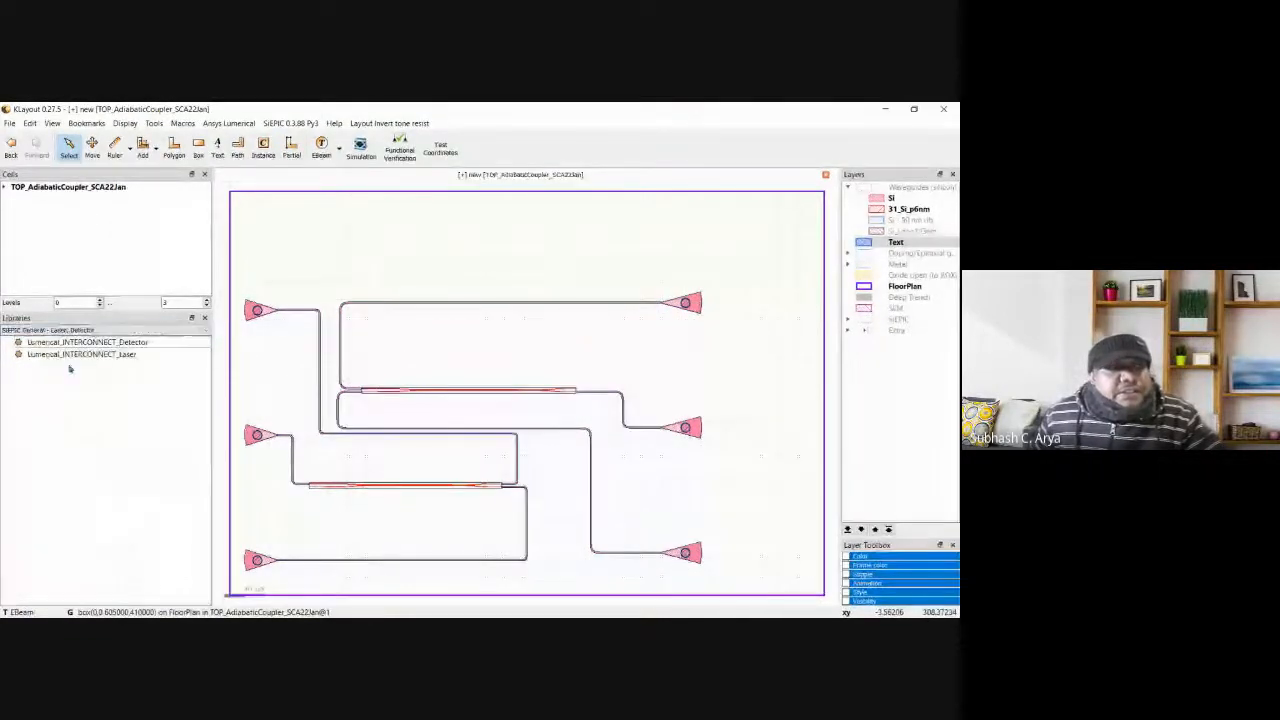
pyautogui.click(105, 356)
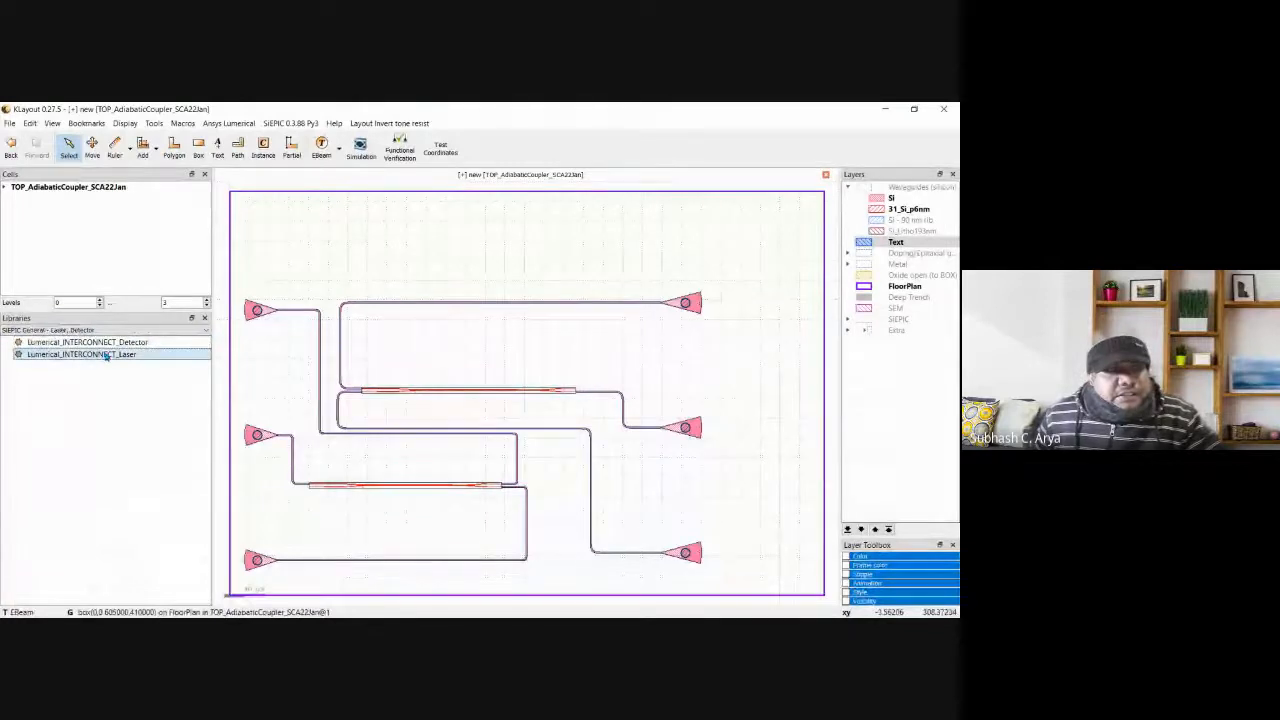
pyautogui.moveTo(105, 356); pyautogui.dragTo(362, 333)
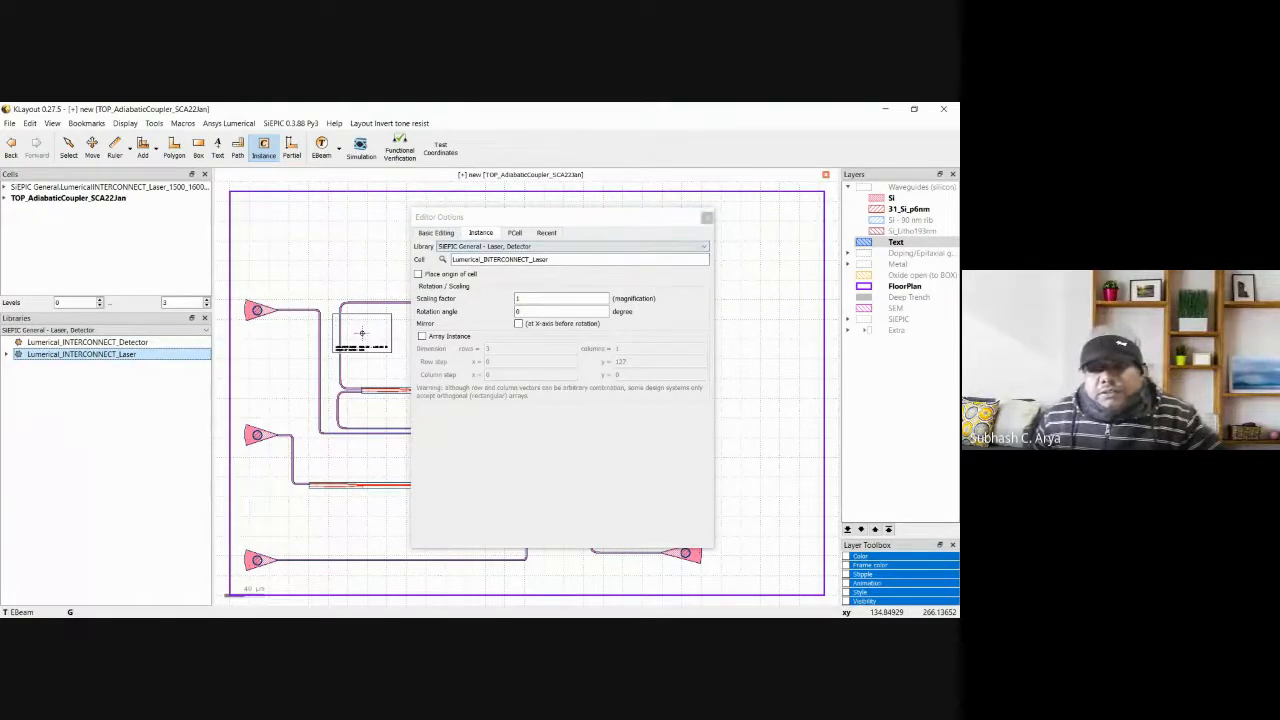
pyautogui.click(707, 218)
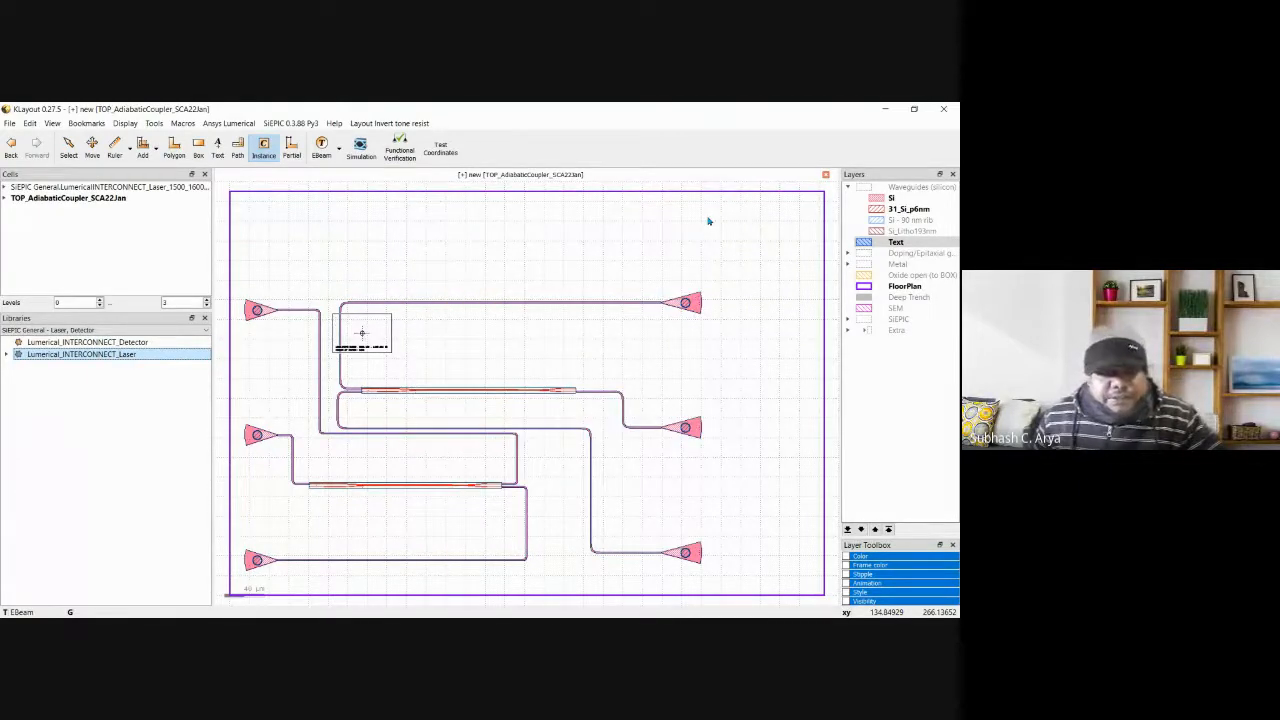
pyautogui.click(257, 436)
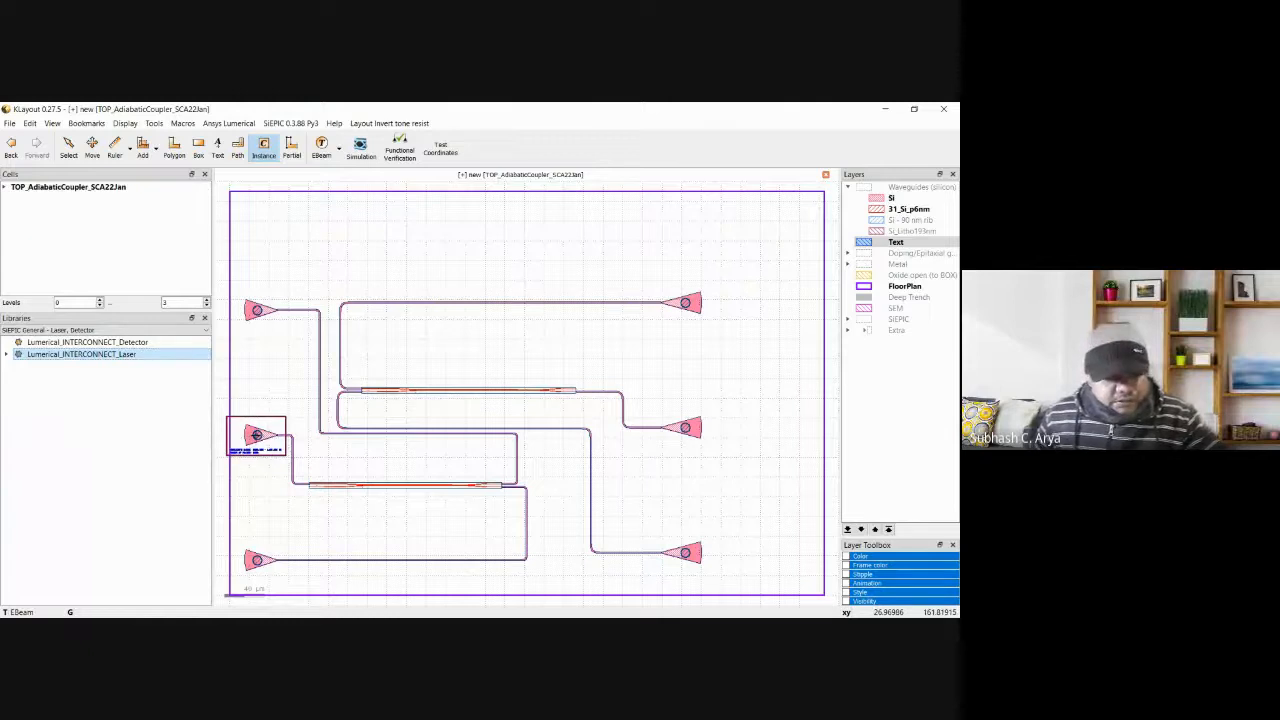
pyautogui.press('Escape')
pyautogui.click(240, 436)
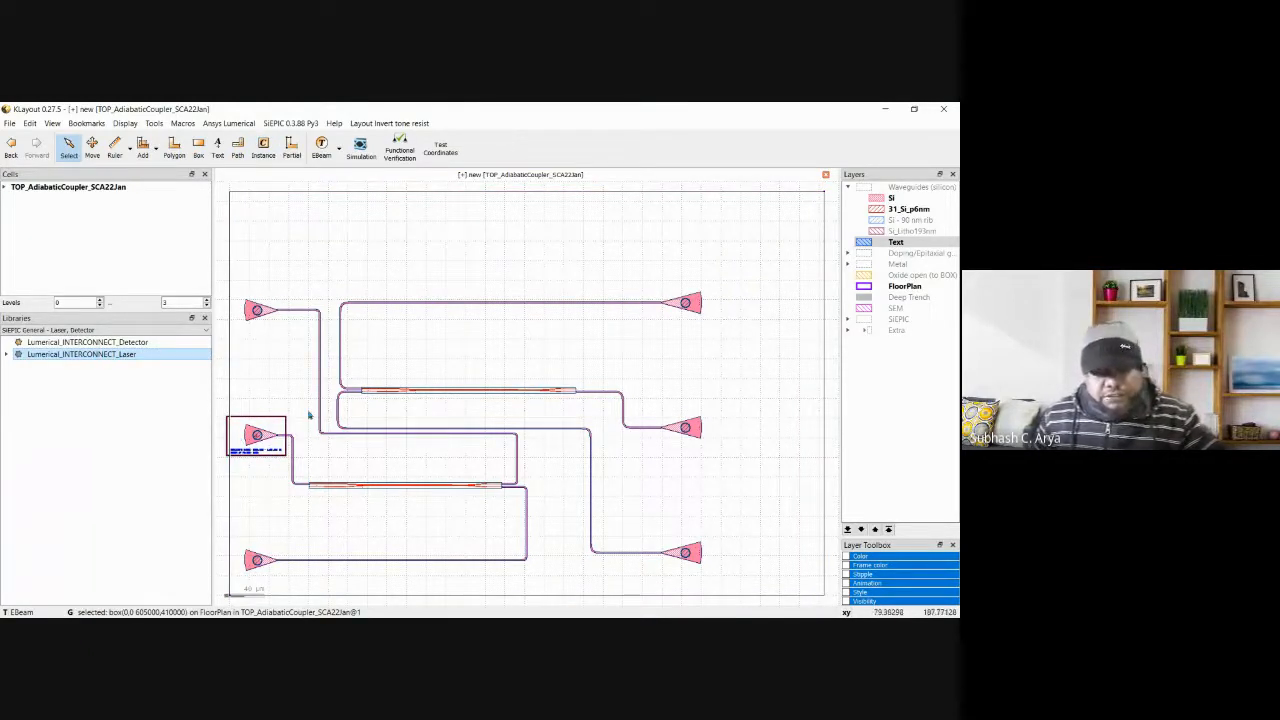
pyautogui.doubleClick(257, 416)
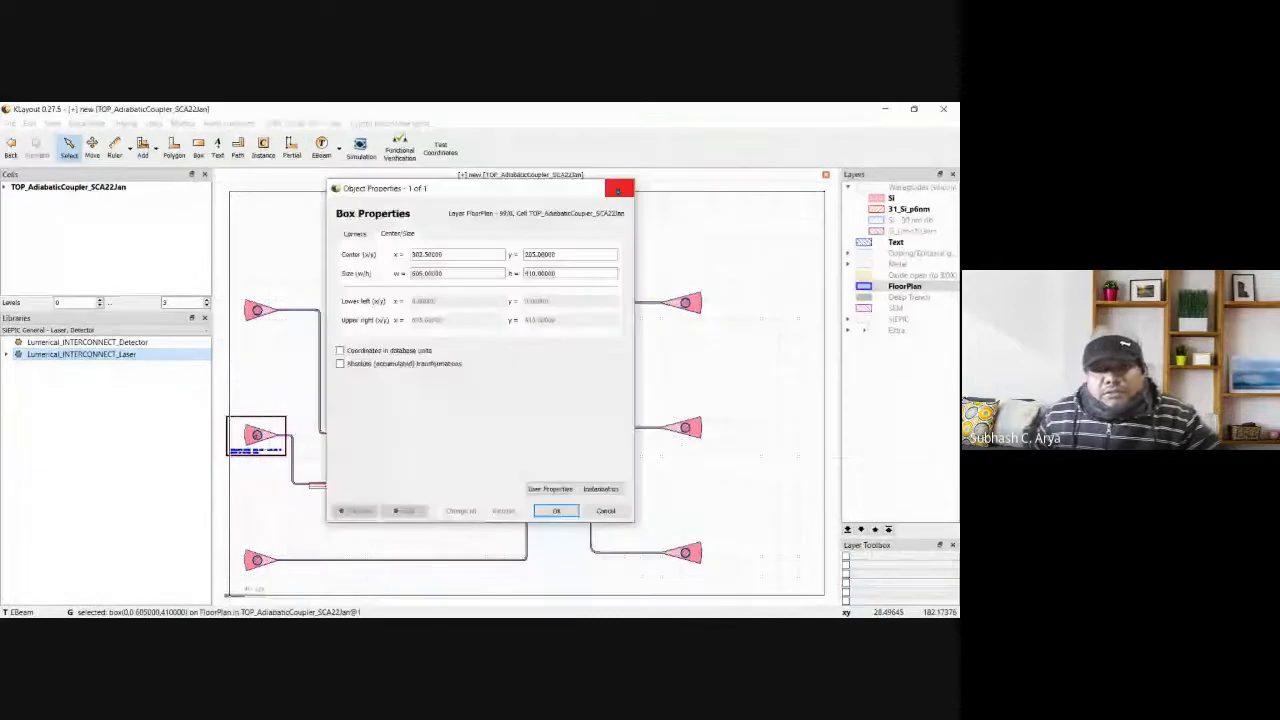
pyautogui.click(620, 189)
pyautogui.click(557, 468)
pyautogui.scroll(5, 225, 460)
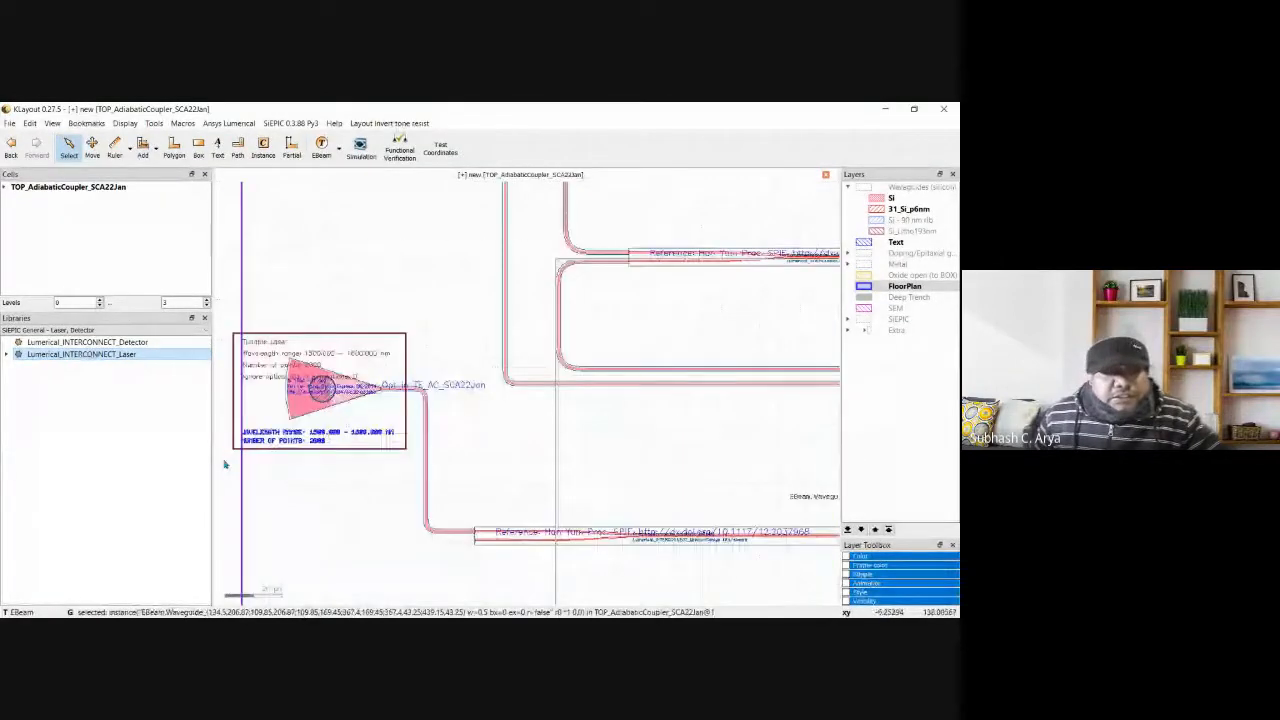
pyautogui.click(257, 411)
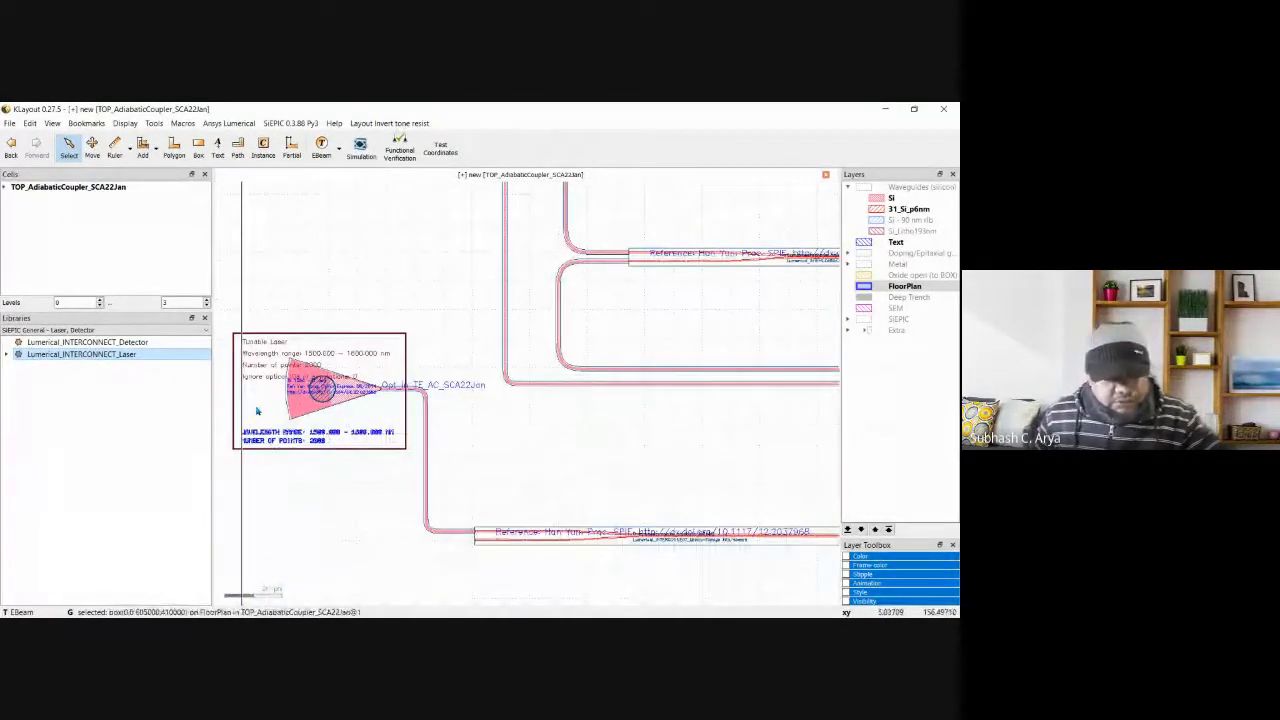
pyautogui.press('q')
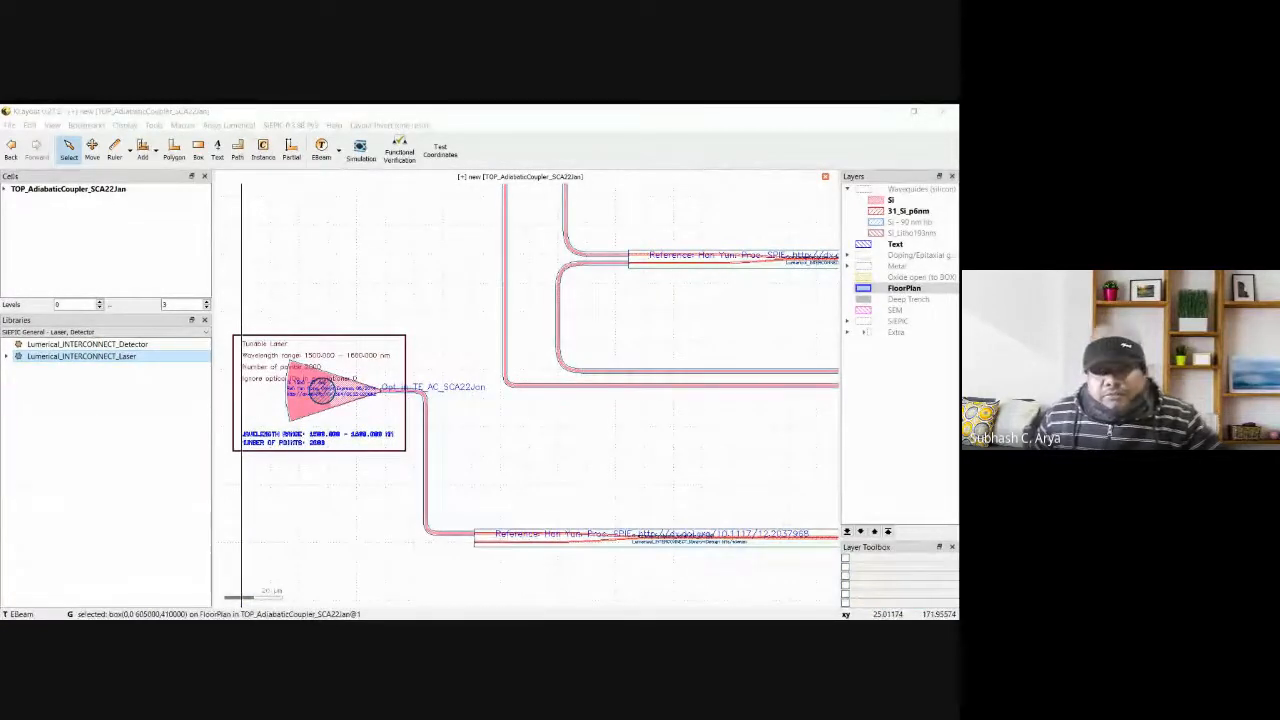
pyautogui.press('Escape')
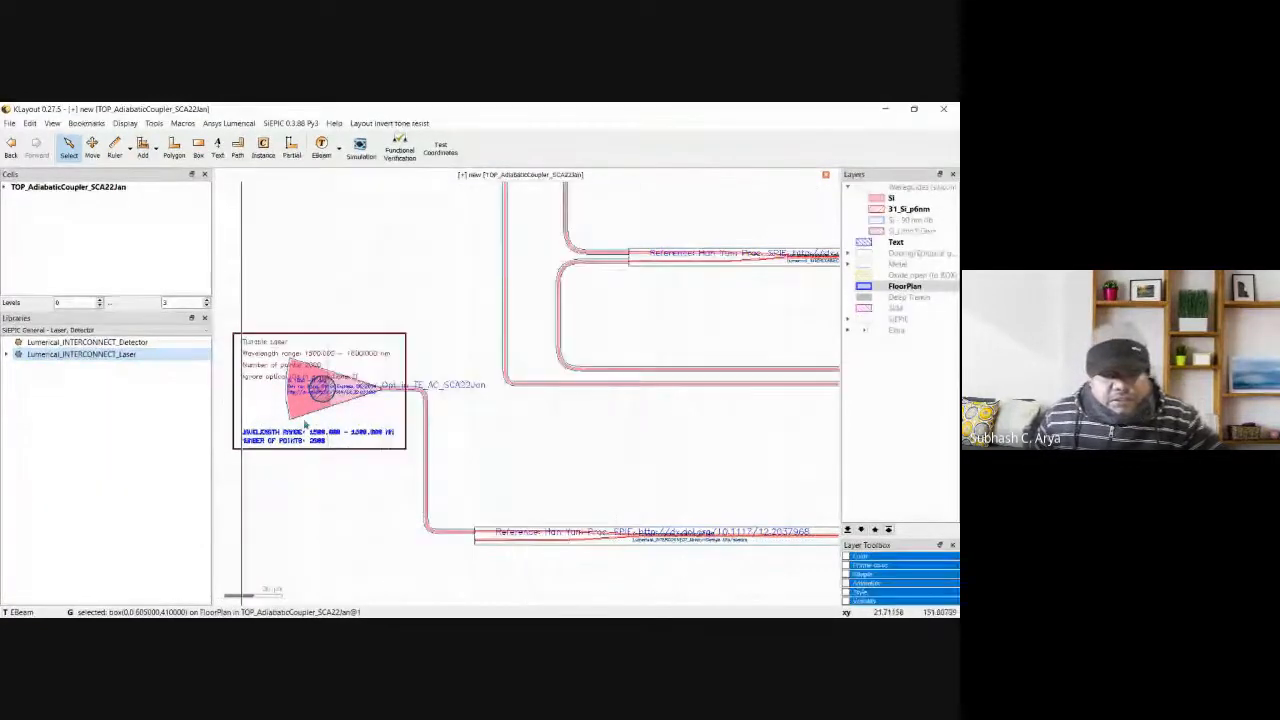
# Open and close the left-hand TE grating couplers' properties, and undo the accidental removal of these couplers.
pyautogui.click(363, 427)
pyautogui.press('q')
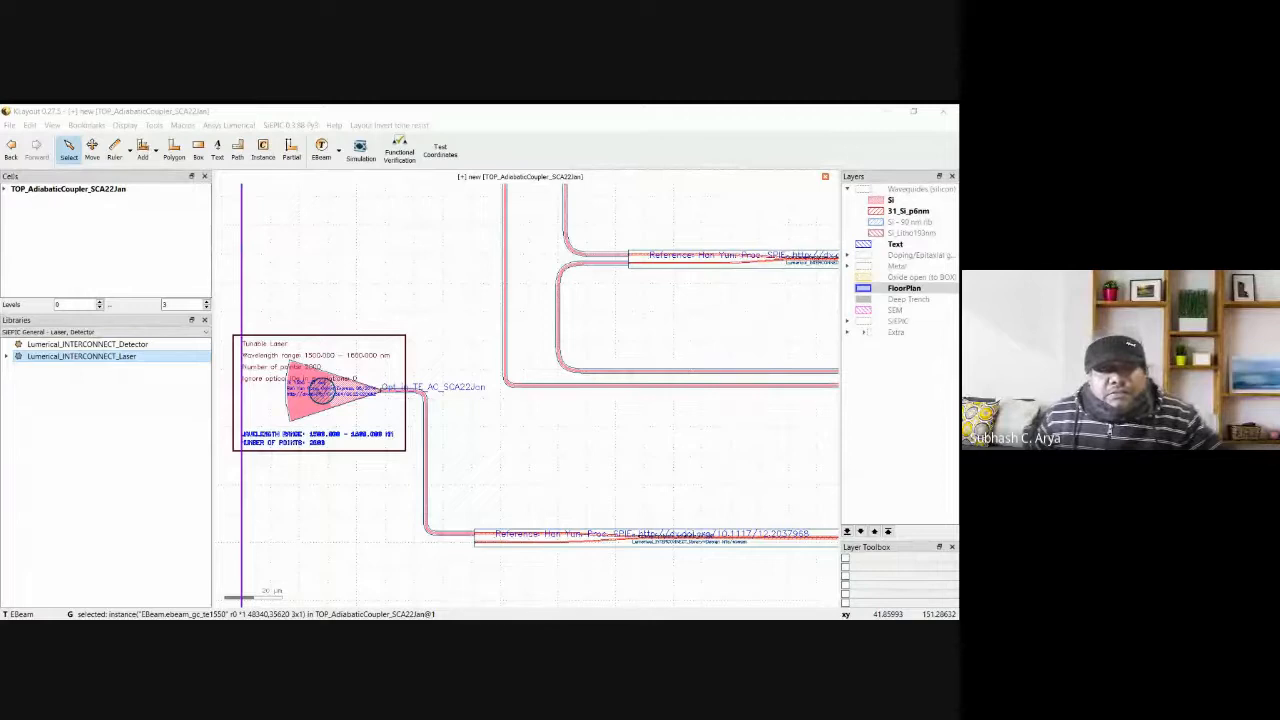
pyautogui.click(606, 201)
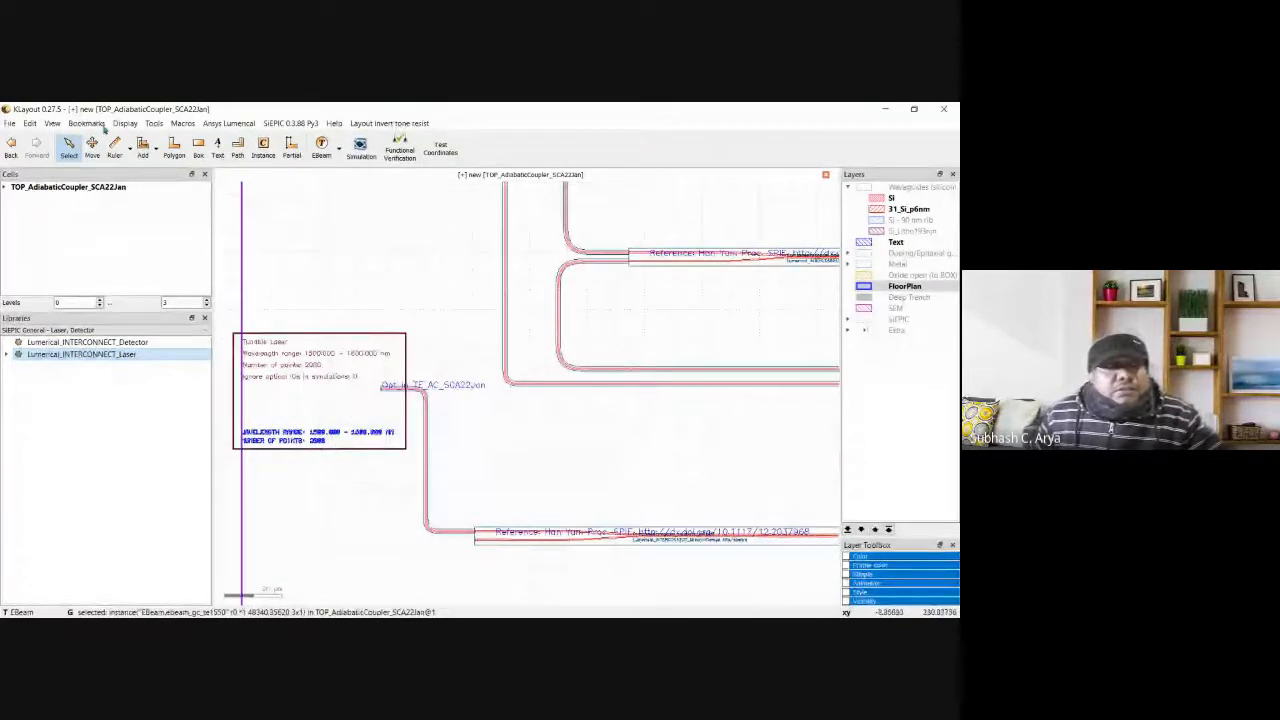
pyautogui.click(42, 140)
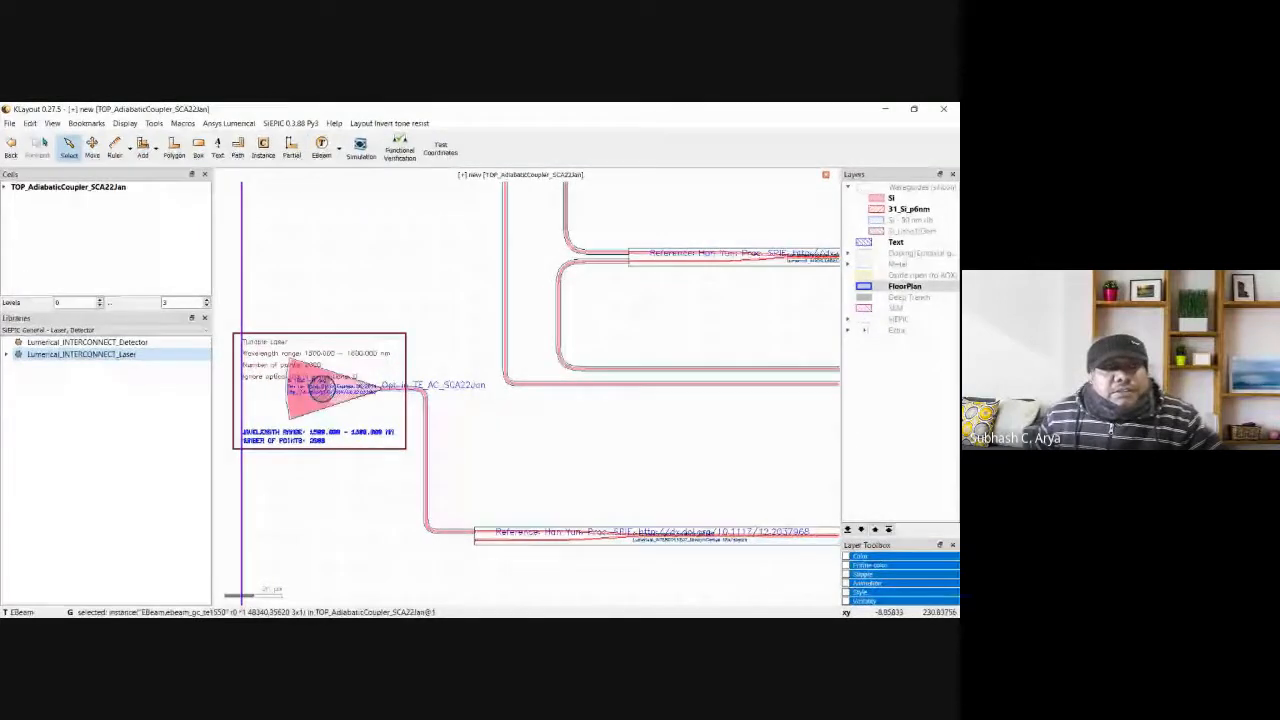
# Select the laser at the middle left-hand grating coupler and check its properties.
pyautogui.scroll(-3, 346, 482)
pyautogui.scroll(4, 346, 486)
pyautogui.click(372, 417)
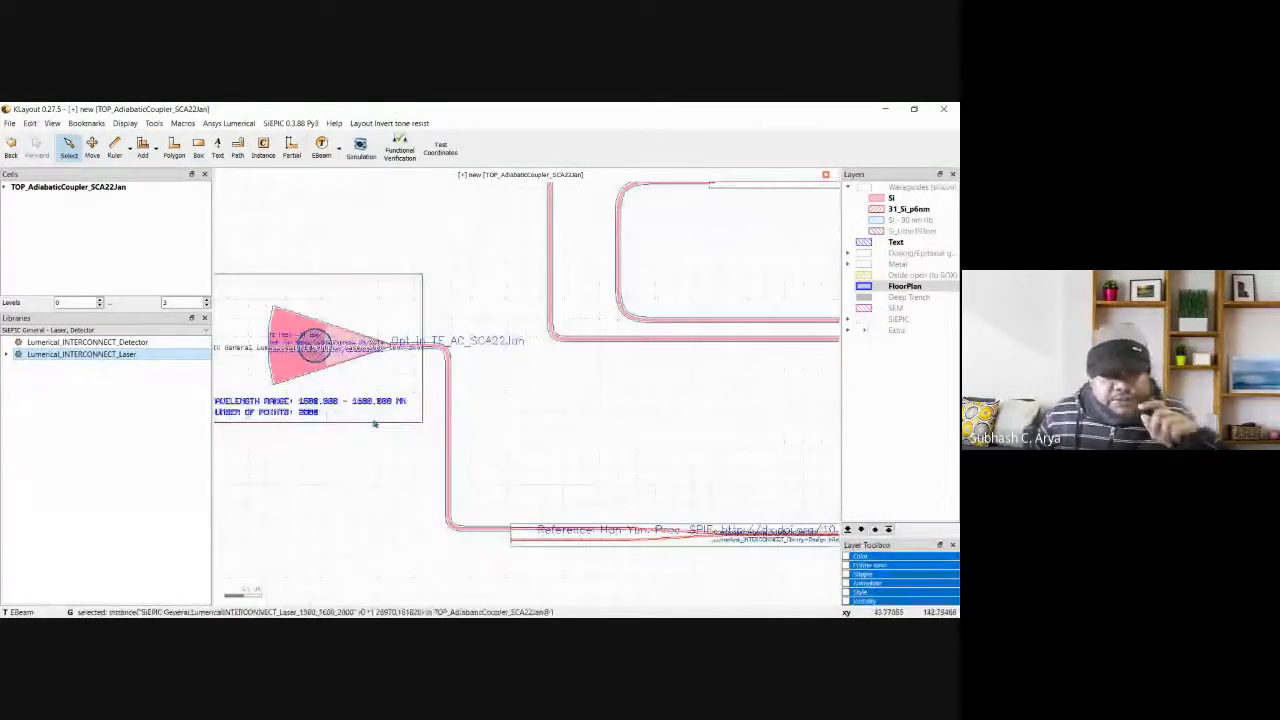
pyautogui.press('q')
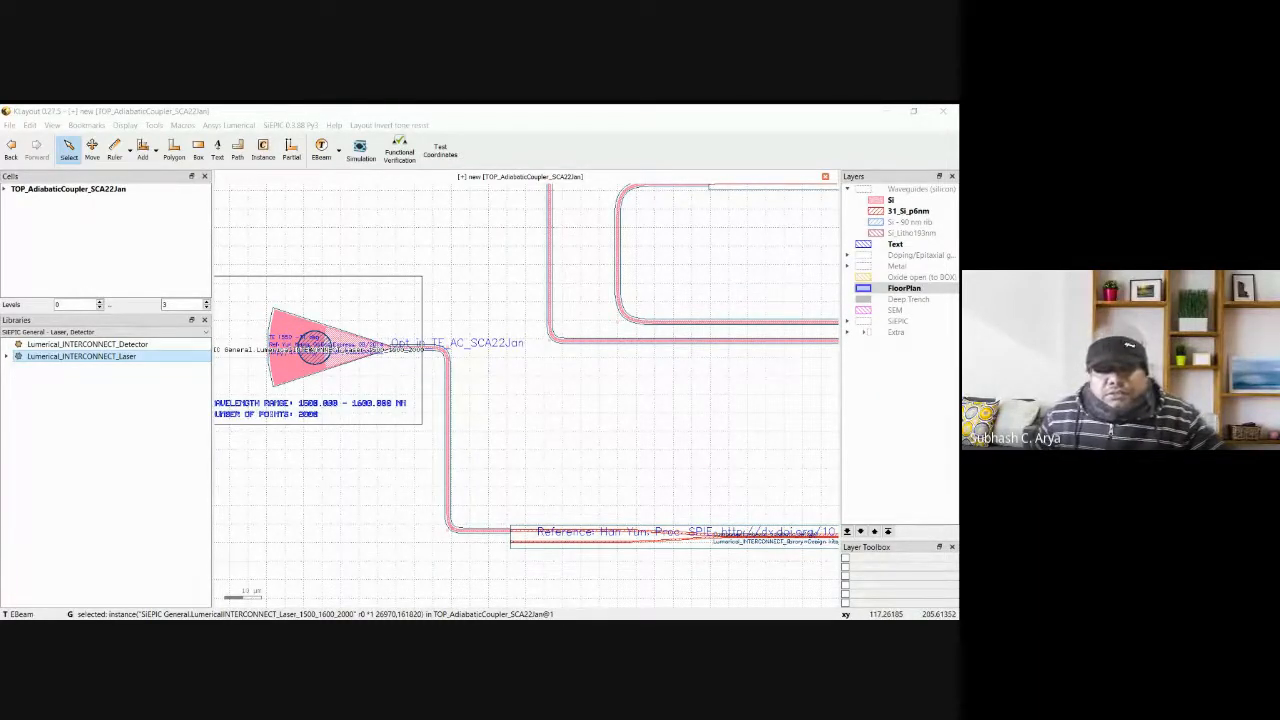
pyautogui.click(627, 193)
# Set up a second Lumerical_INTERCONNECT_Laser from the SiEPIC General library with the orthogonal identifier set to 2 (TM).
pyautogui.scroll(-4, 338, 367)
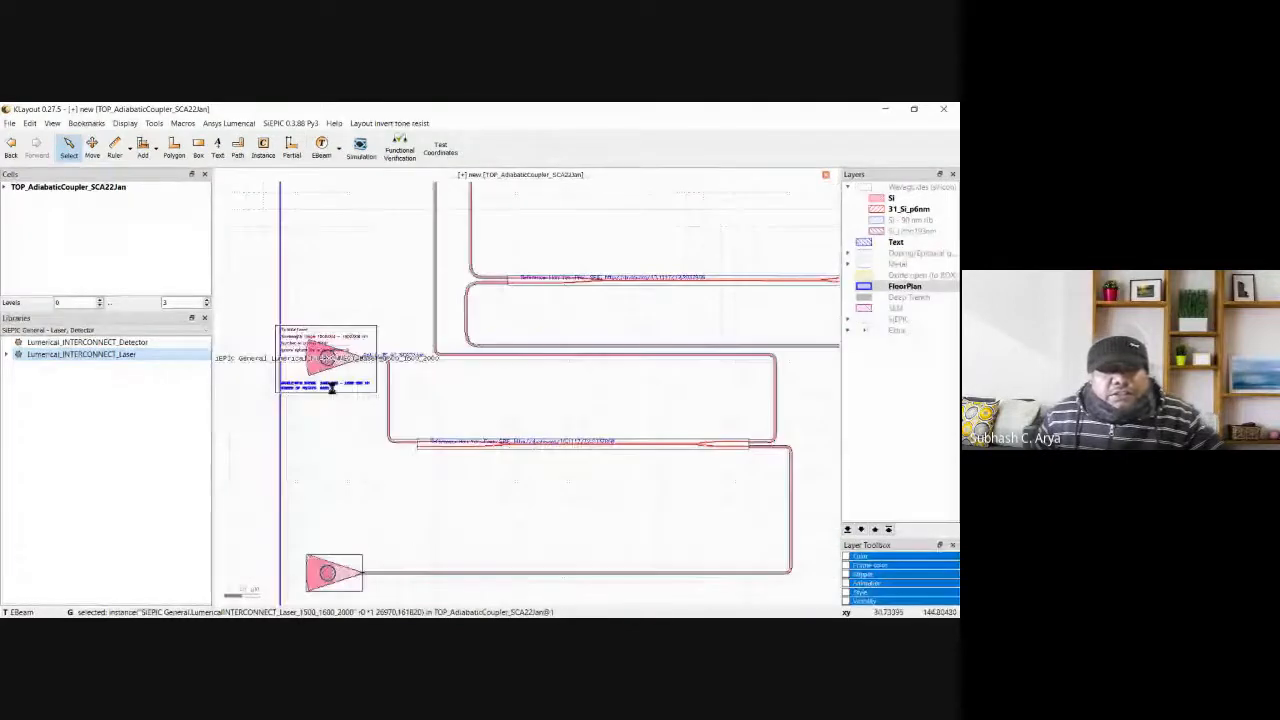
pyautogui.scroll(-4, 331, 389)
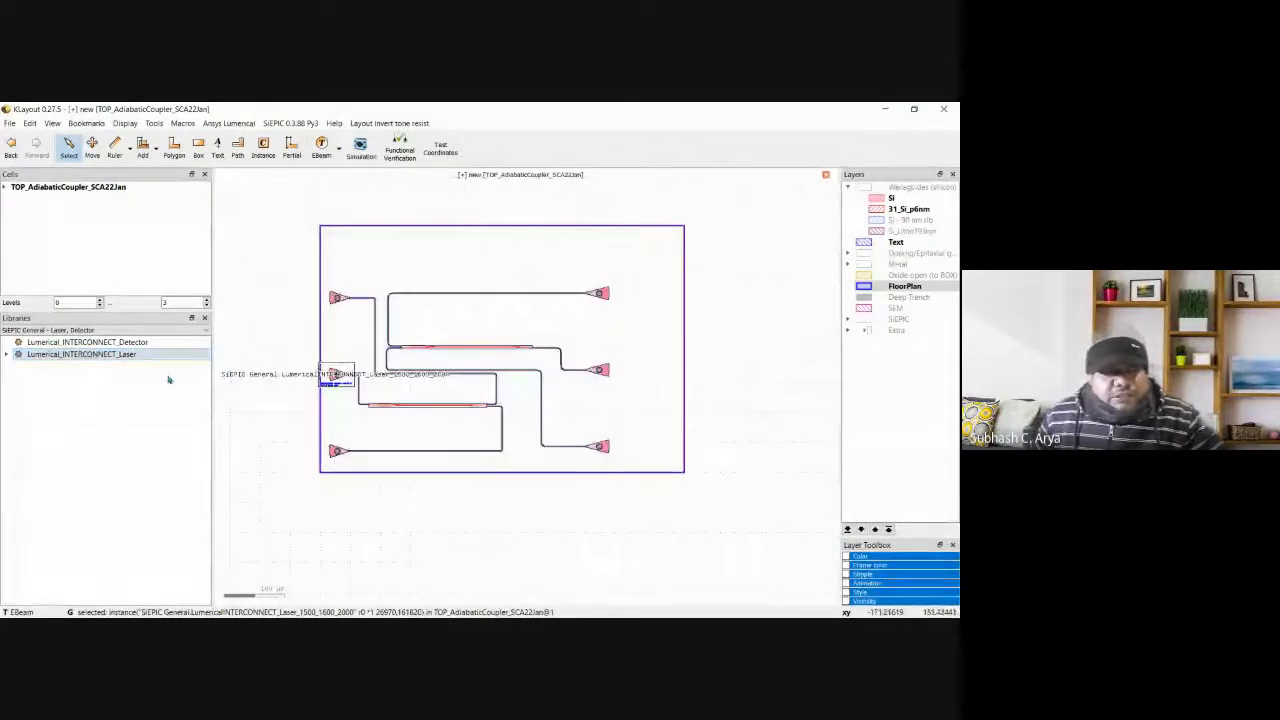
pyautogui.moveTo(122, 358); pyautogui.dragTo(405, 357)
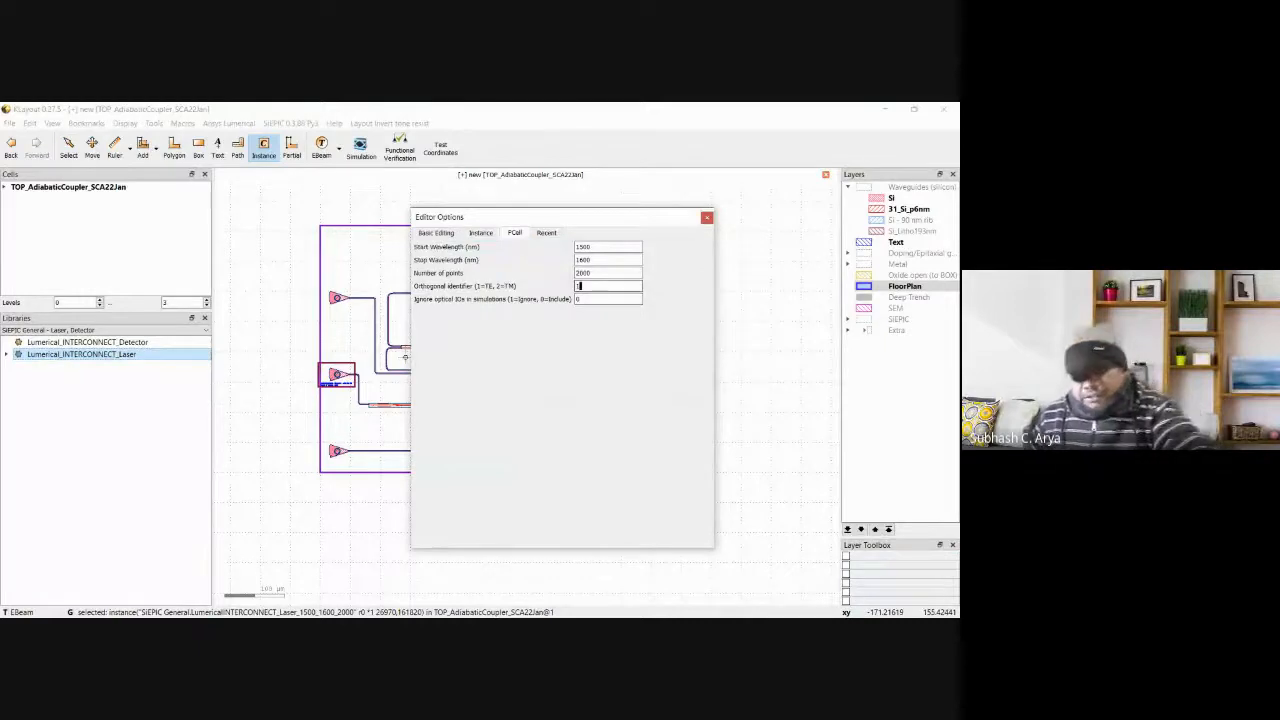
pyautogui.write('2')
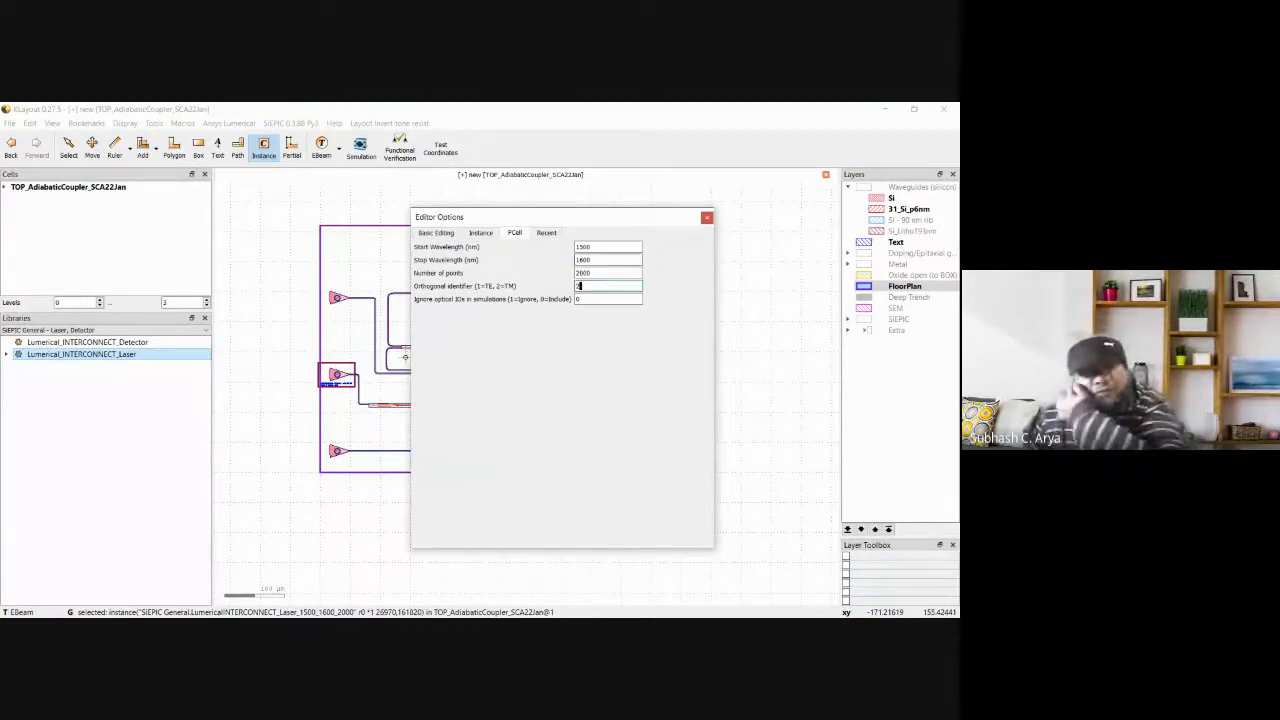
pyautogui.click(706, 217)
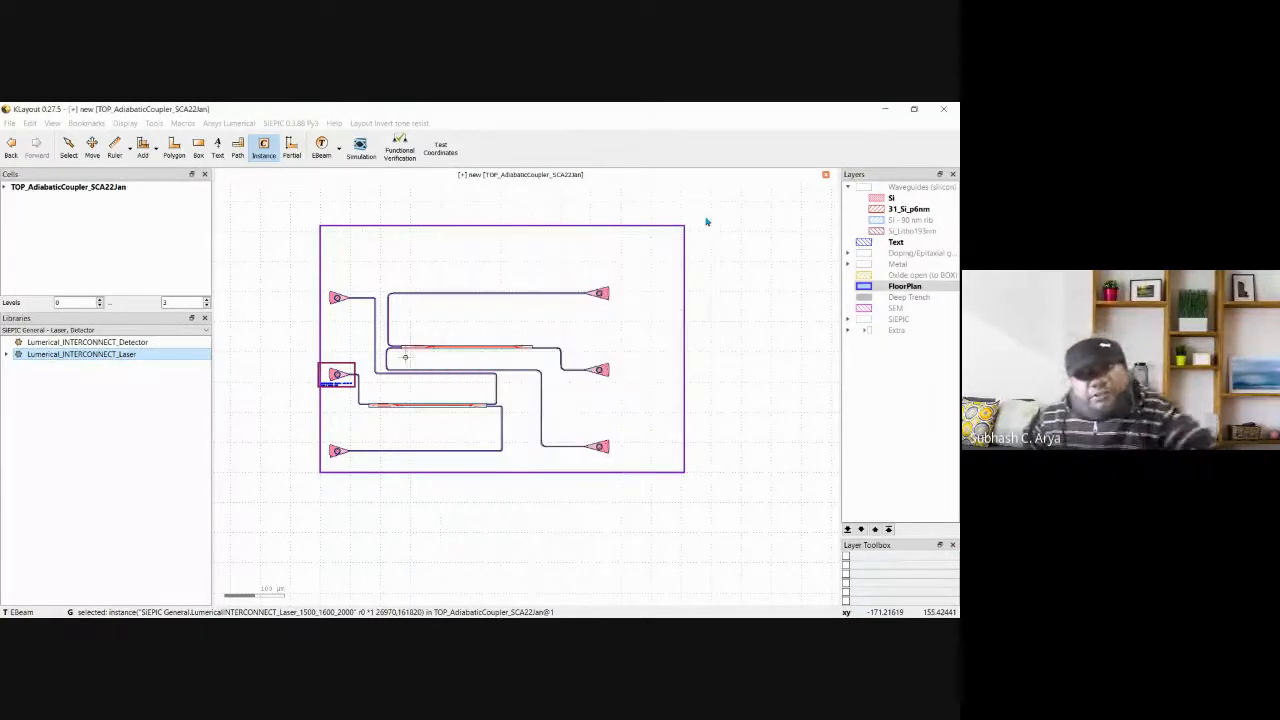
# Place the second laser over the middle right-hand grating coupler and end instance placement.
pyautogui.scroll(3, 595, 369)
pyautogui.scroll(-1, 598, 369)
pyautogui.scroll(1, 598, 370)
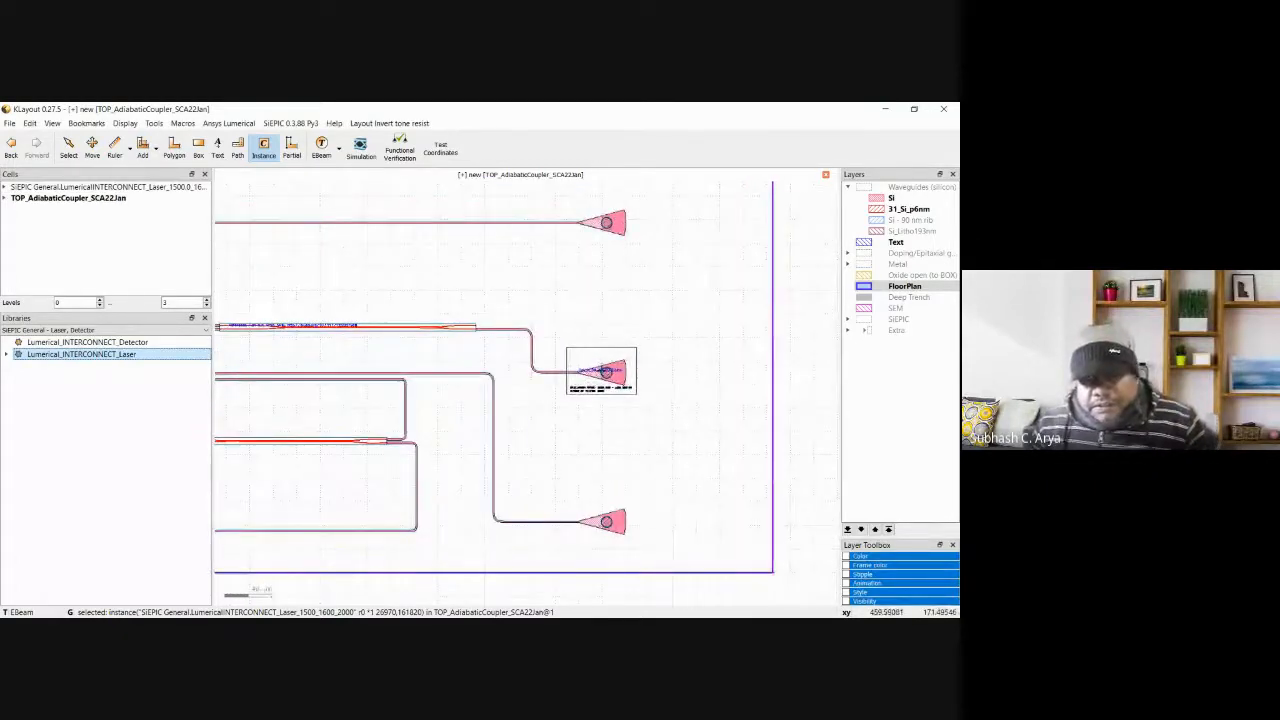
pyautogui.click(600, 371)
pyautogui.press('Escape')
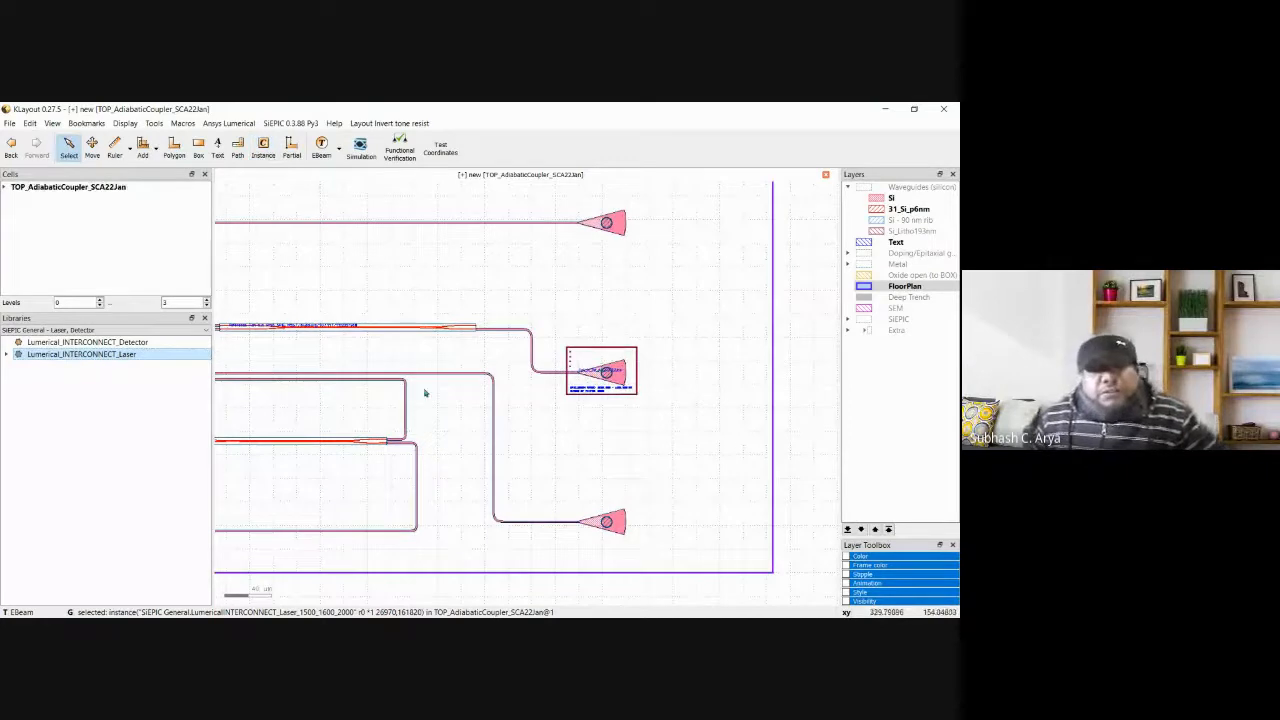
# Pick the Lumerical_INTERCONNECT_Detector from the SiEPIC General library for placement in the layout.
pyautogui.scroll(-3, 366, 431)
pyautogui.scroll(-4, 366, 431)
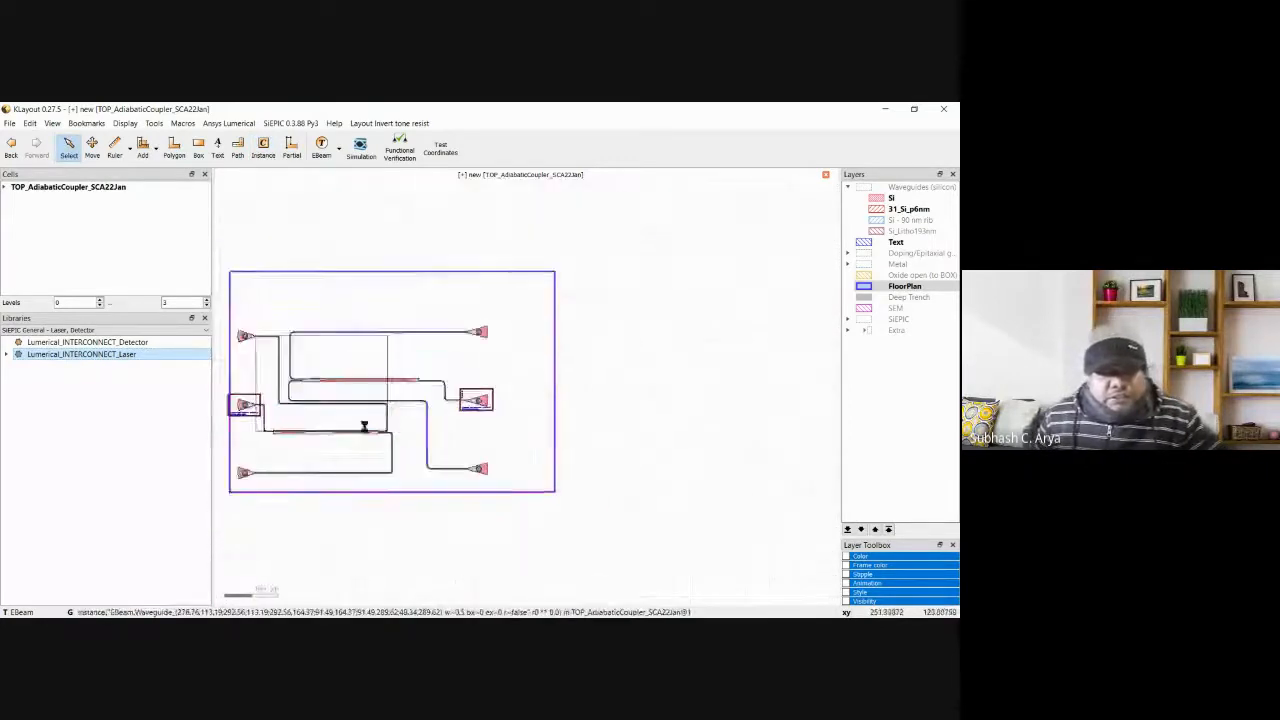
pyautogui.click(100, 342)
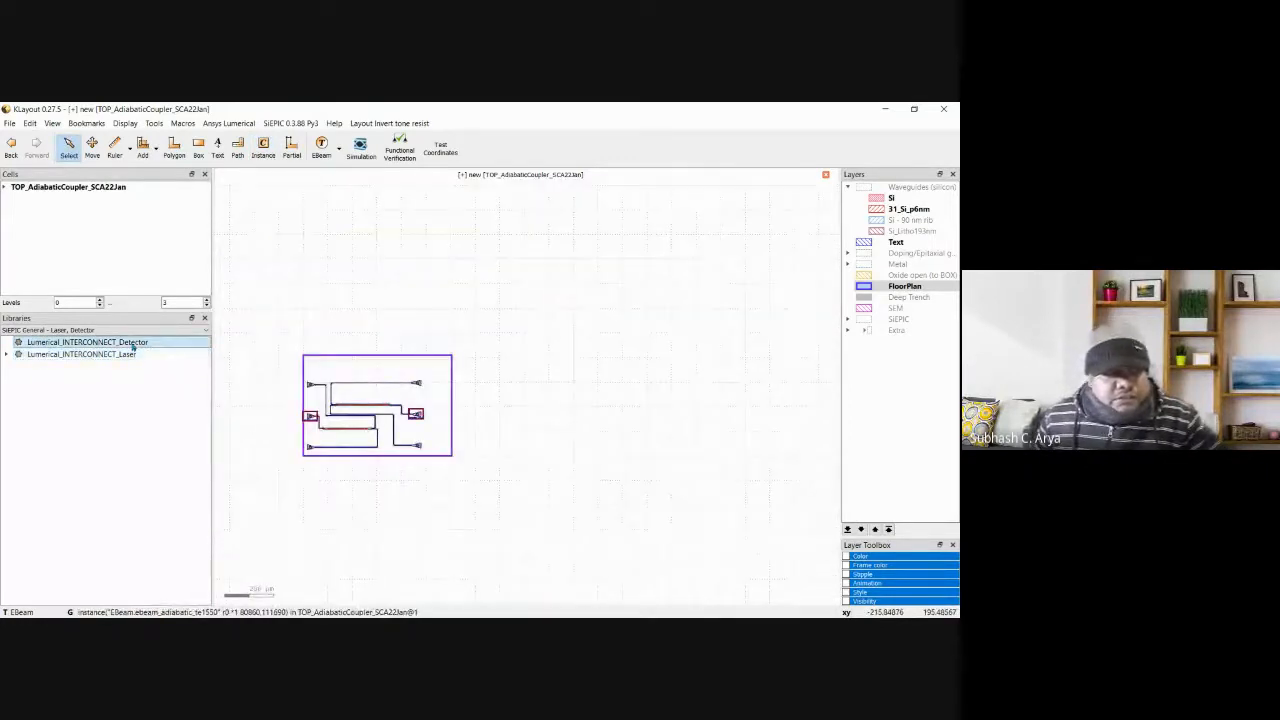
# Place Lumerical_INTERCONNECT_Detector instances over the four grating couplers at the upper and lower ends of both sides of the circuit.
pyautogui.moveTo(281, 375); pyautogui.dragTo(288, 380)
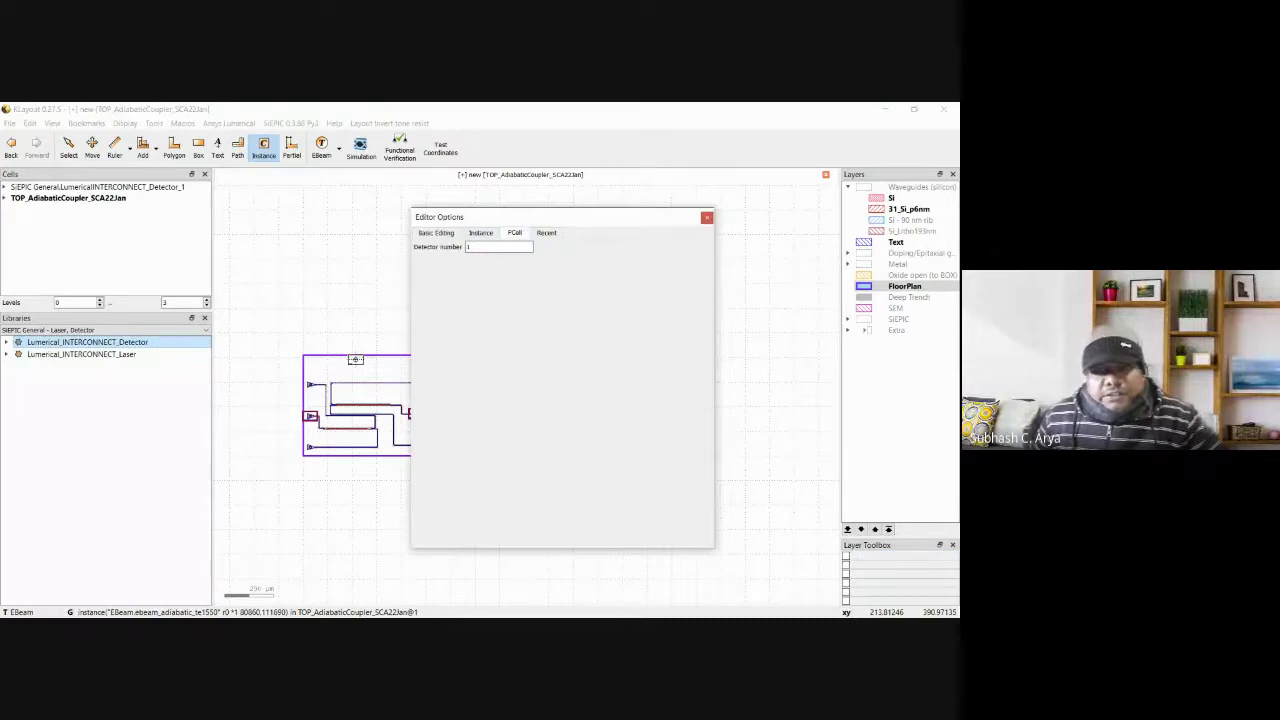
pyautogui.click(707, 217)
pyautogui.scroll(5, 292, 393)
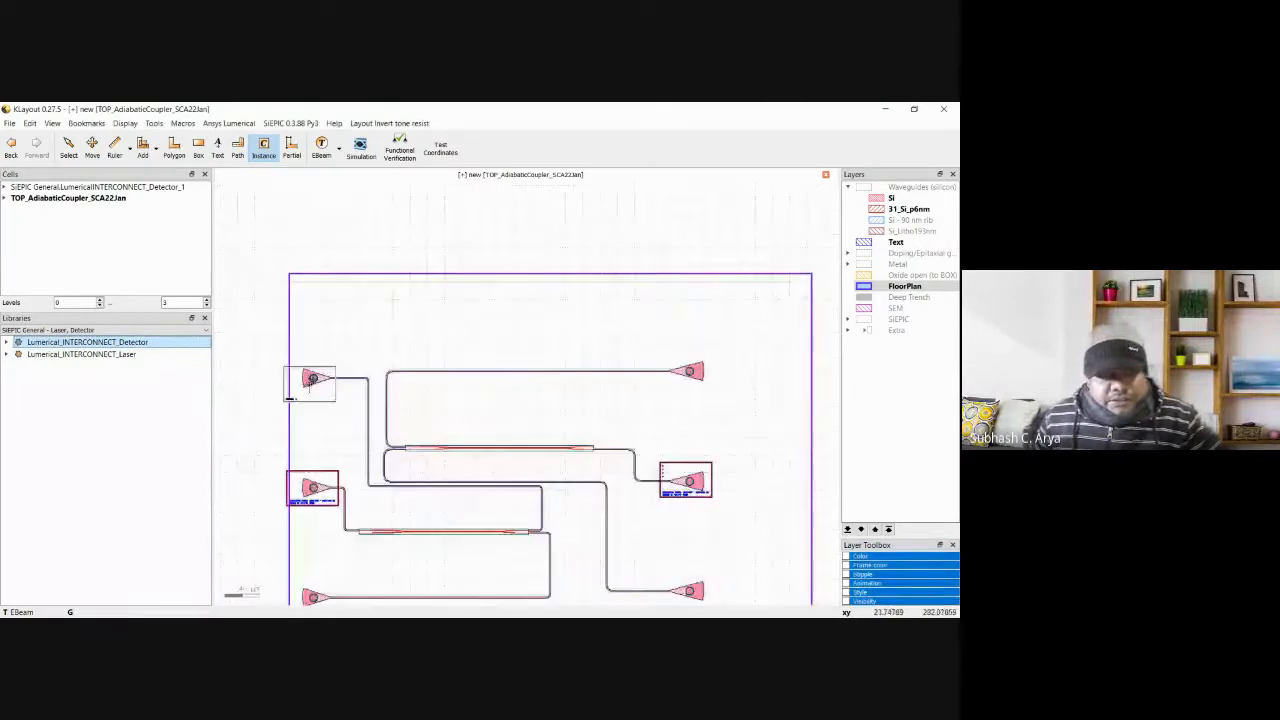
pyautogui.click(313, 378)
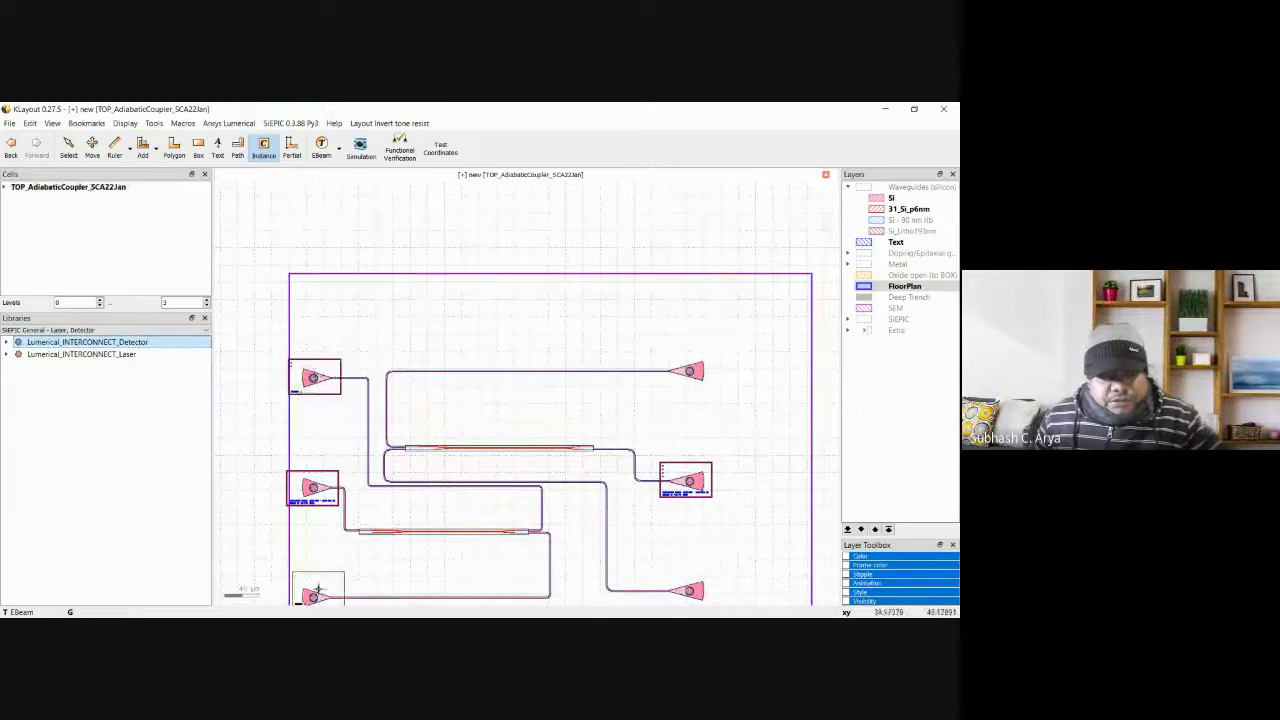
pyautogui.click(313, 595)
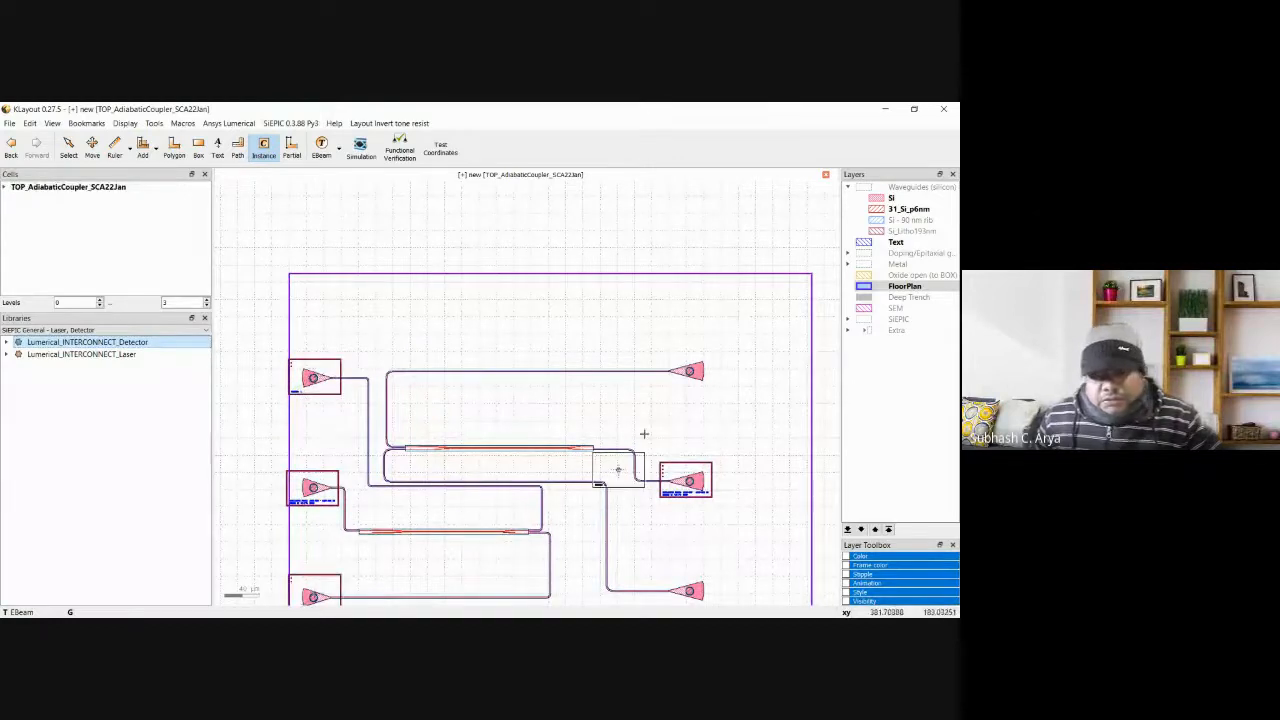
pyautogui.click(689, 371)
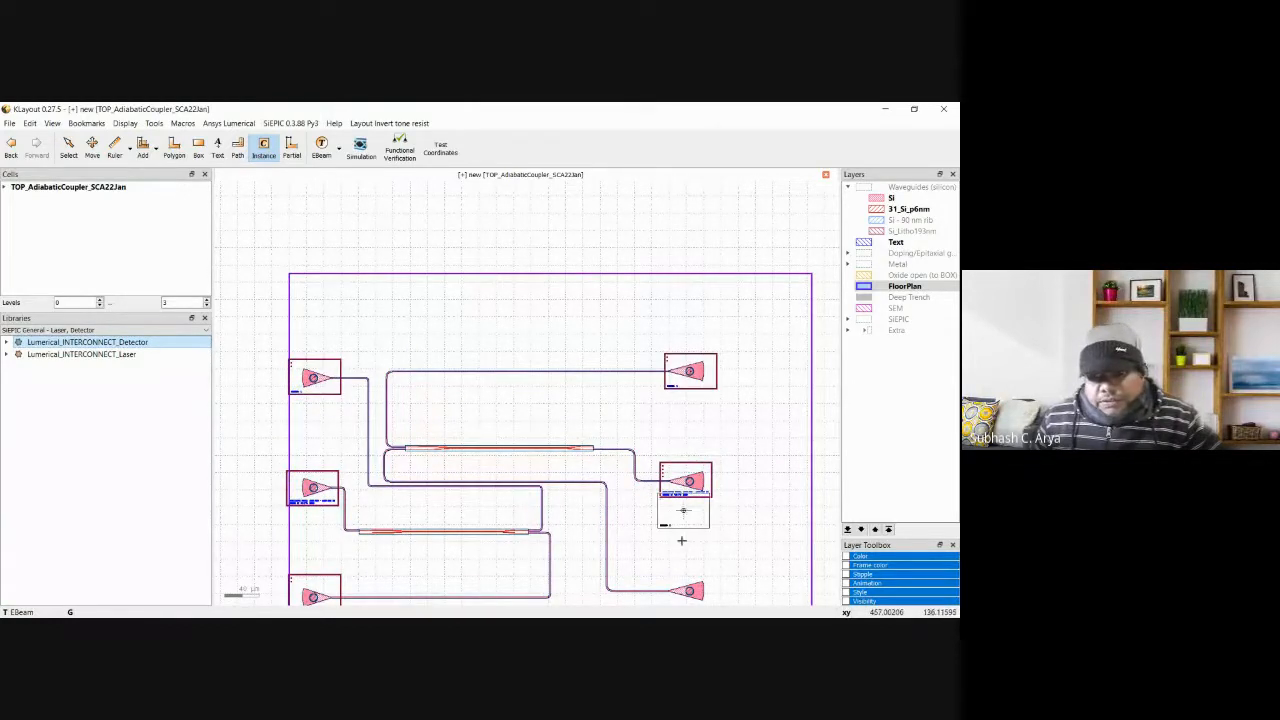
pyautogui.click(689, 590)
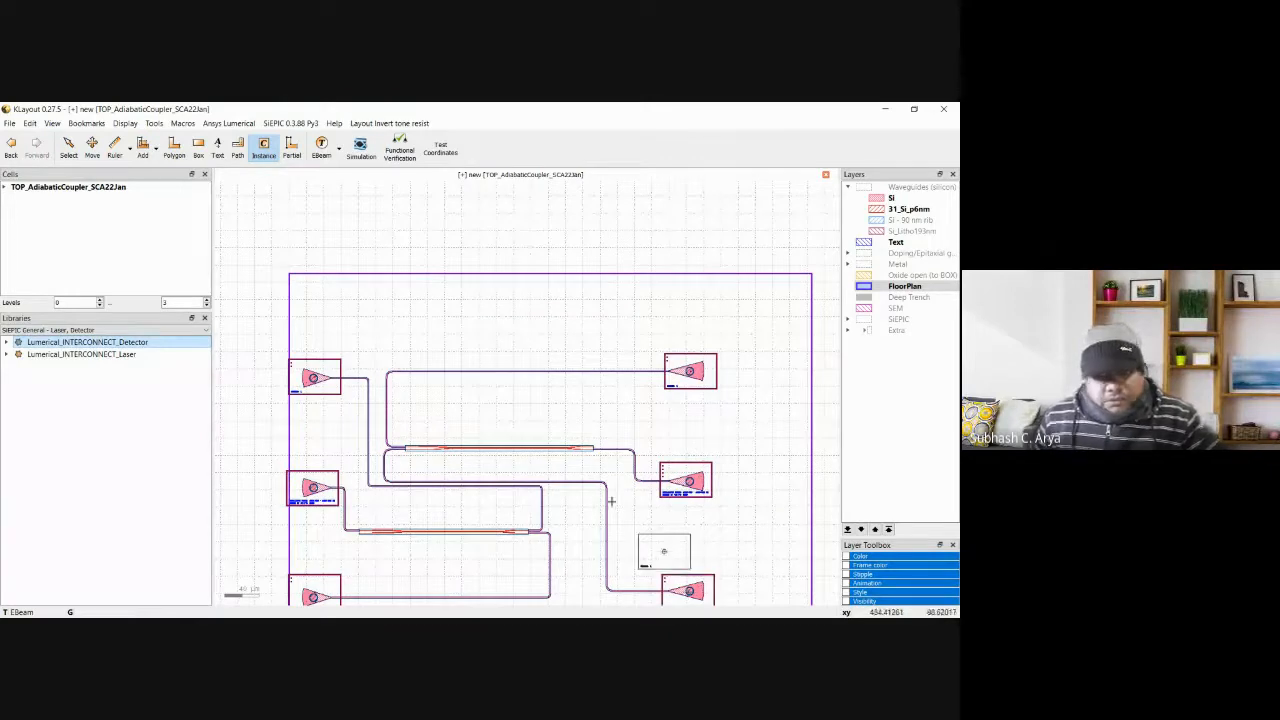
pyautogui.press('Escape')
# Set the detector number of the lower-left detector to 2.
pyautogui.scroll(-2, 607, 491)
pyautogui.scroll(3, 403, 529)
pyautogui.click(441, 554)
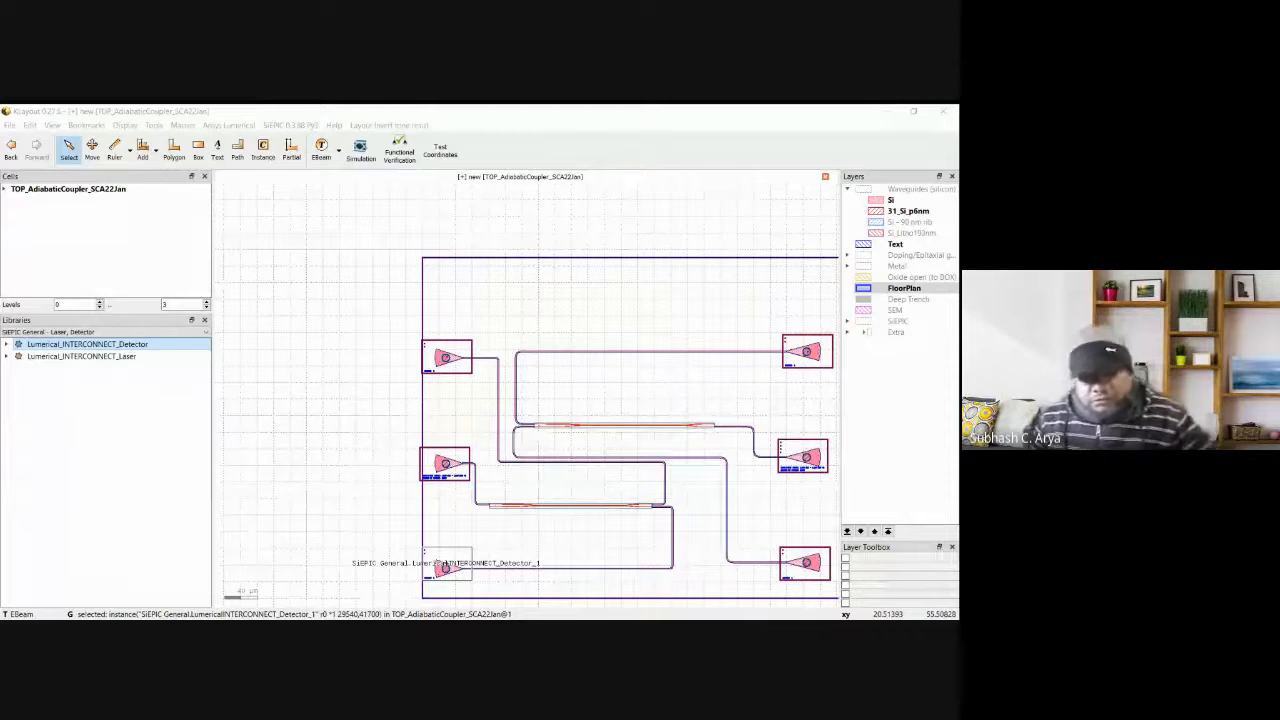
pyautogui.scroll(-3, 551, 503)
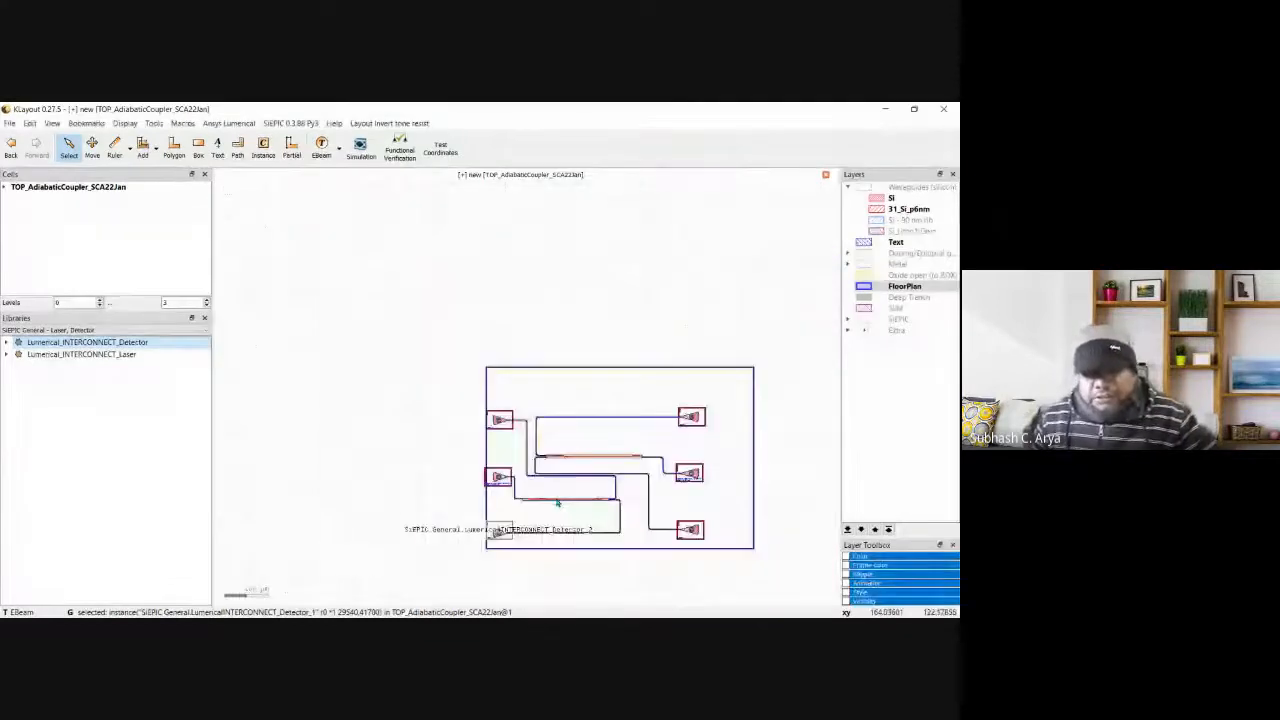
# Edit the detector number of the upper-right detector instance so that it is unique.
pyautogui.scroll(2, 663, 480)
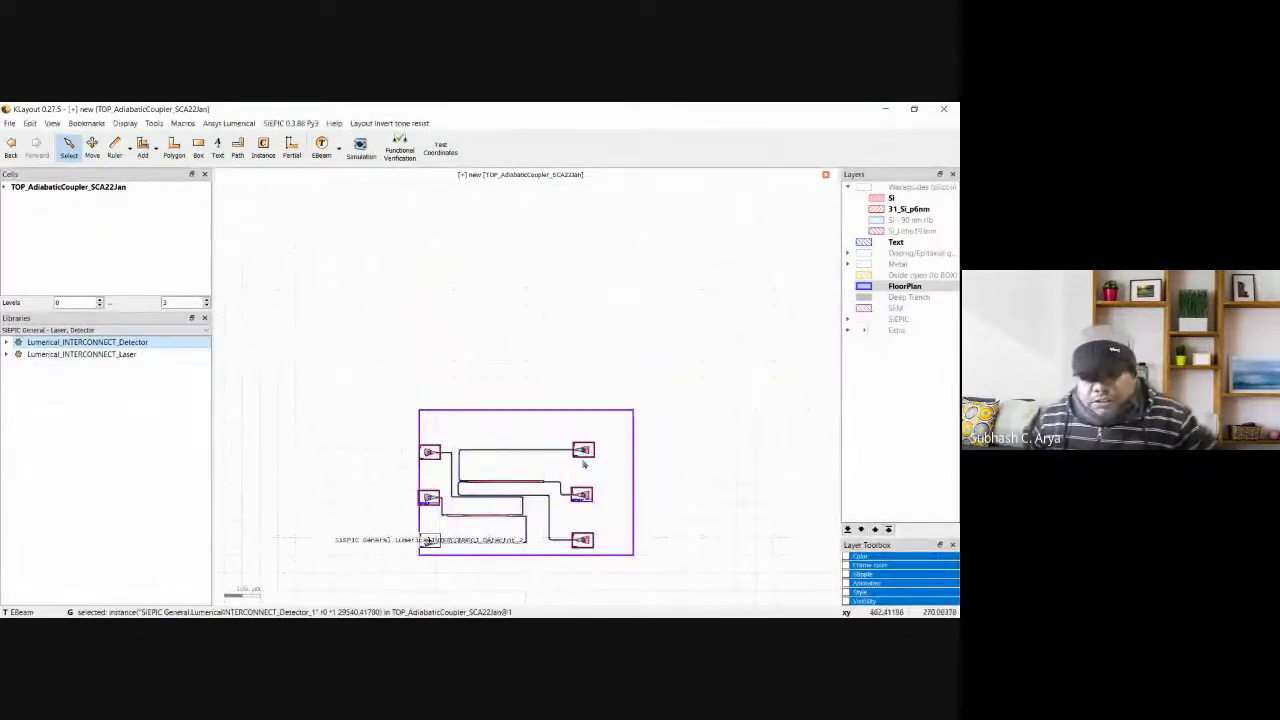
pyautogui.scroll(3, 585, 458)
pyautogui.scroll(-2, 585, 458)
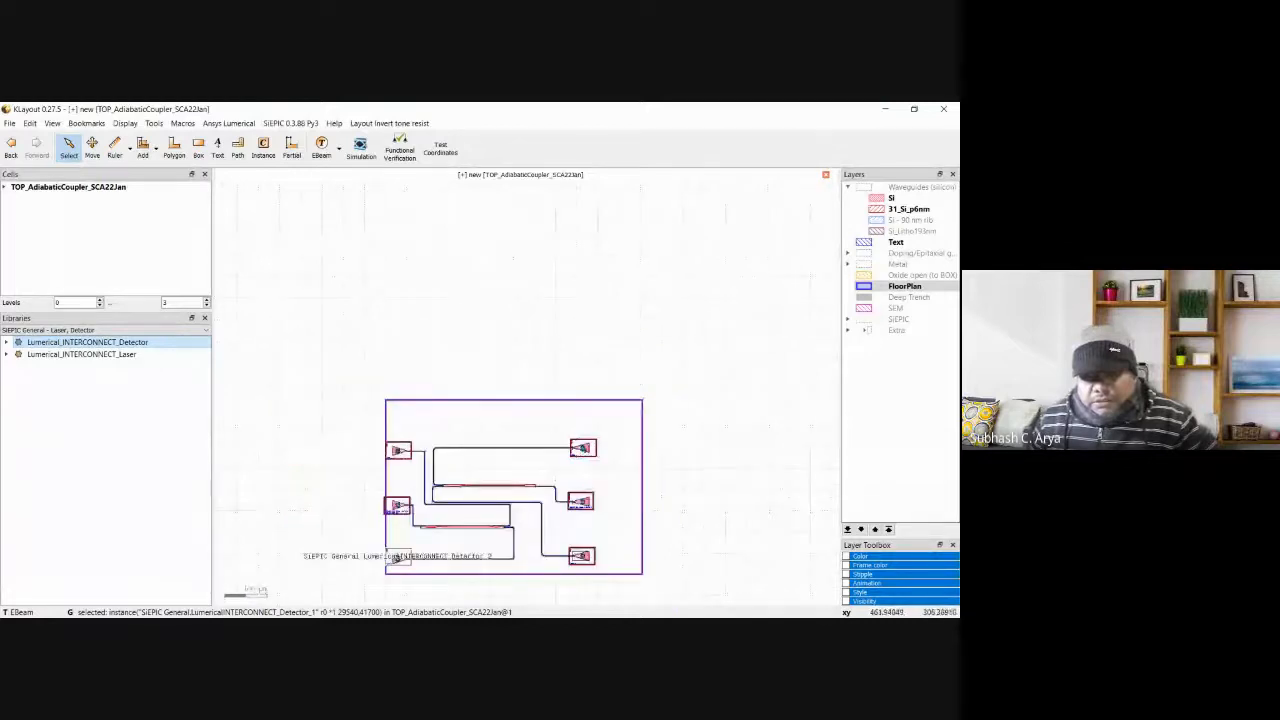
pyautogui.moveTo(411, 558); pyautogui.dragTo(596, 449)
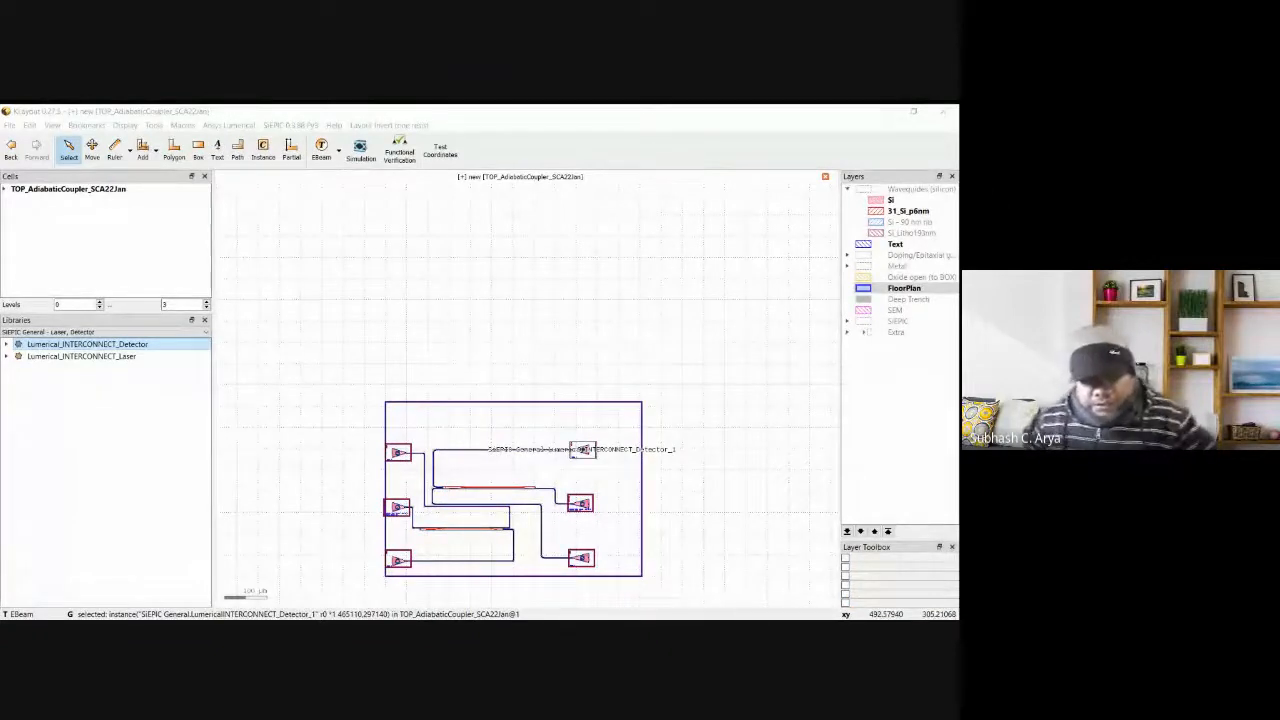
# Give the detector over the lower-right grating coupler its own detector number, leaving the grating coupler itself unchanged.
pyautogui.click(583, 556)
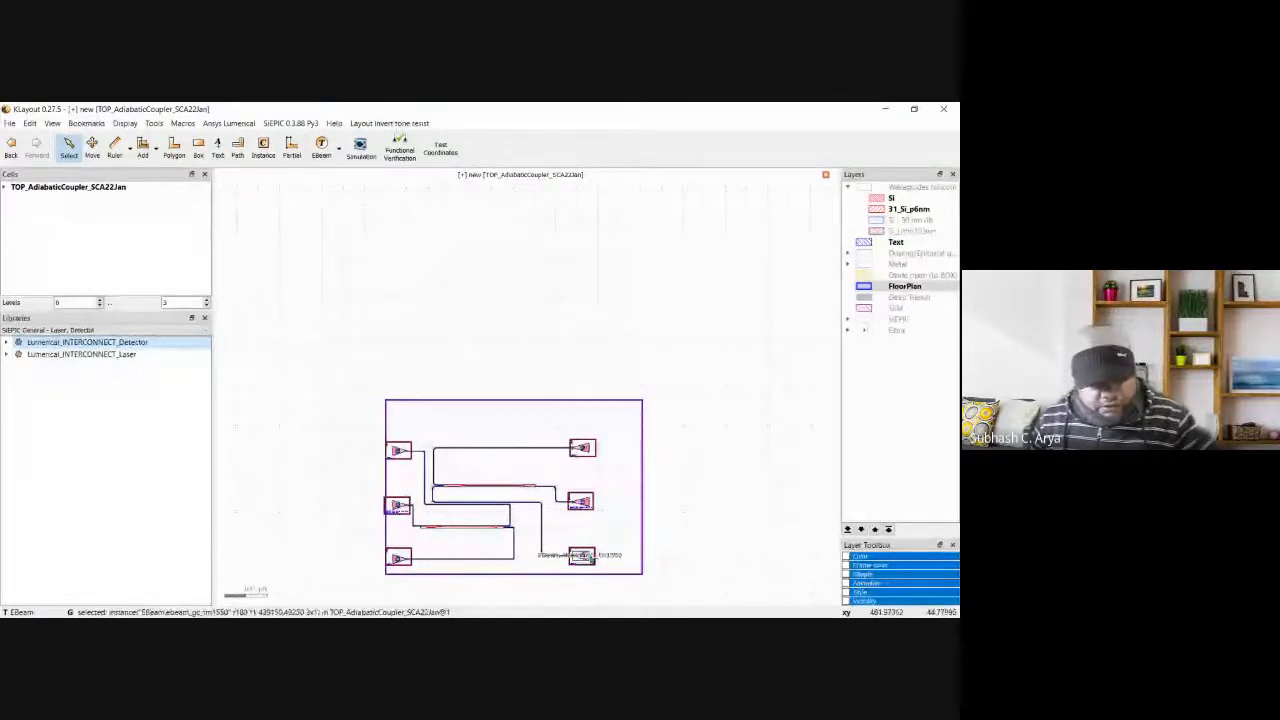
pyautogui.doubleClick(592, 560)
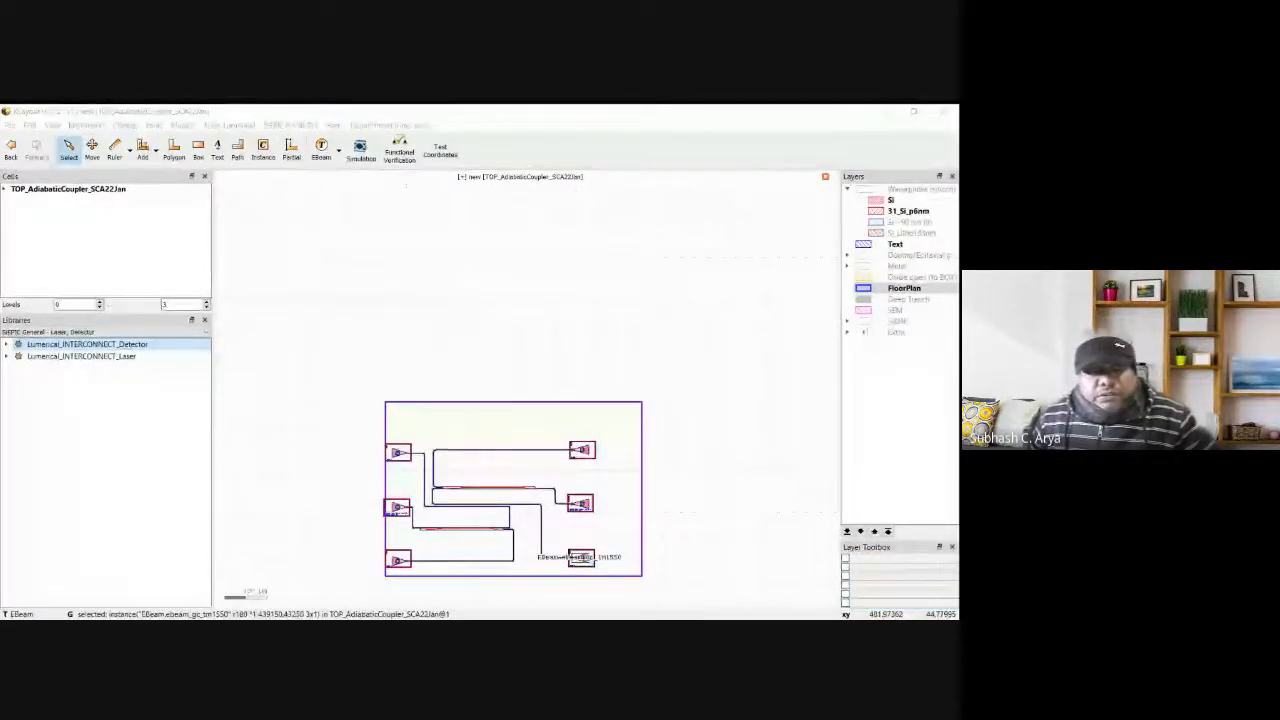
pyautogui.click(626, 194)
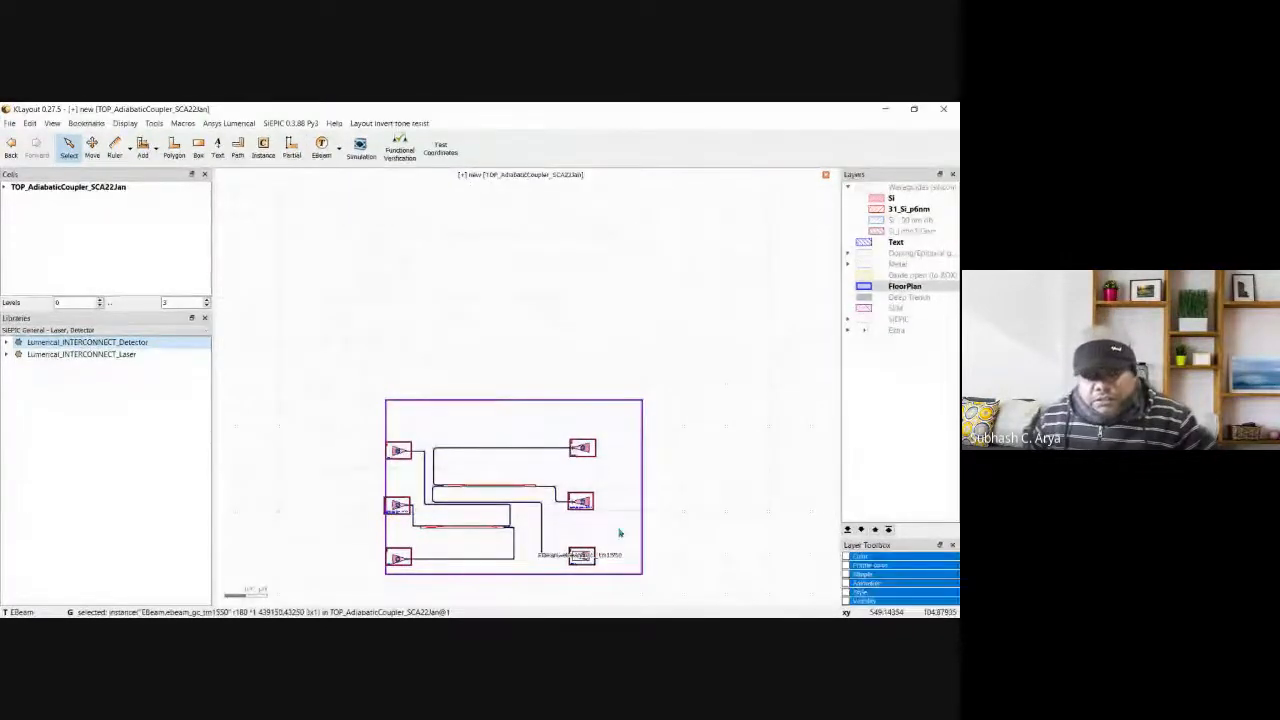
pyautogui.click(594, 562)
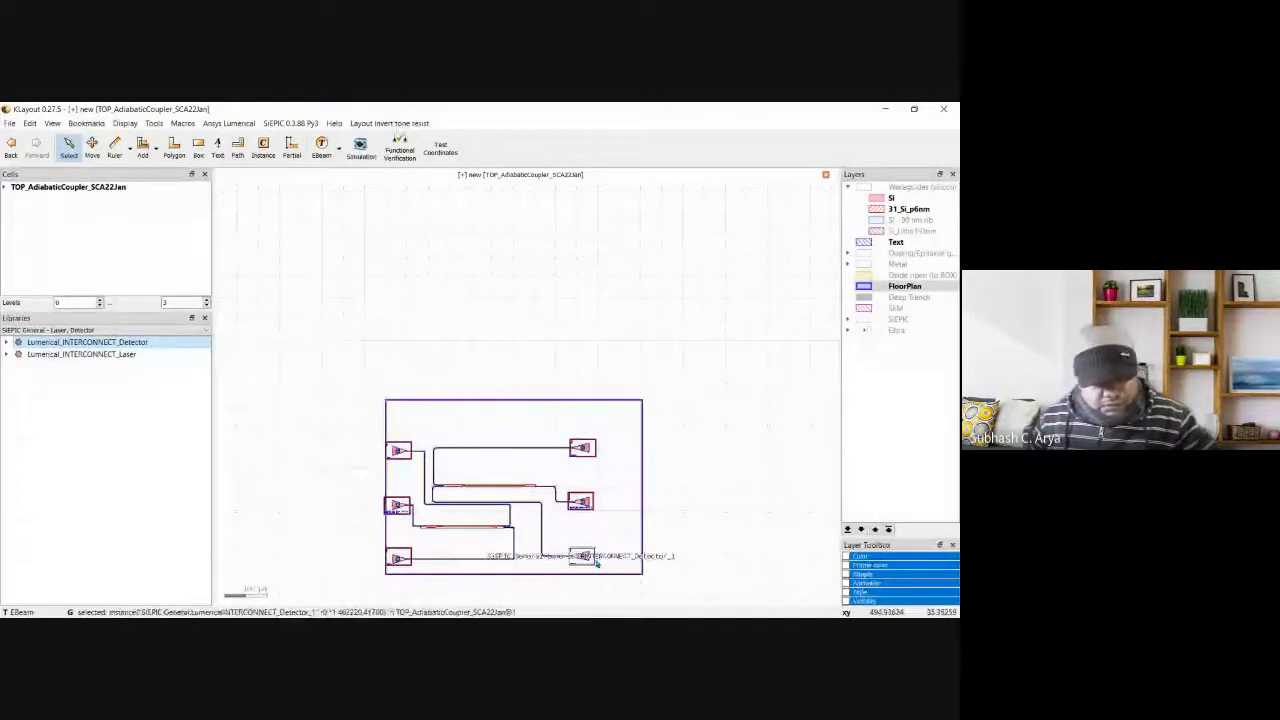
pyautogui.doubleClick(594, 562)
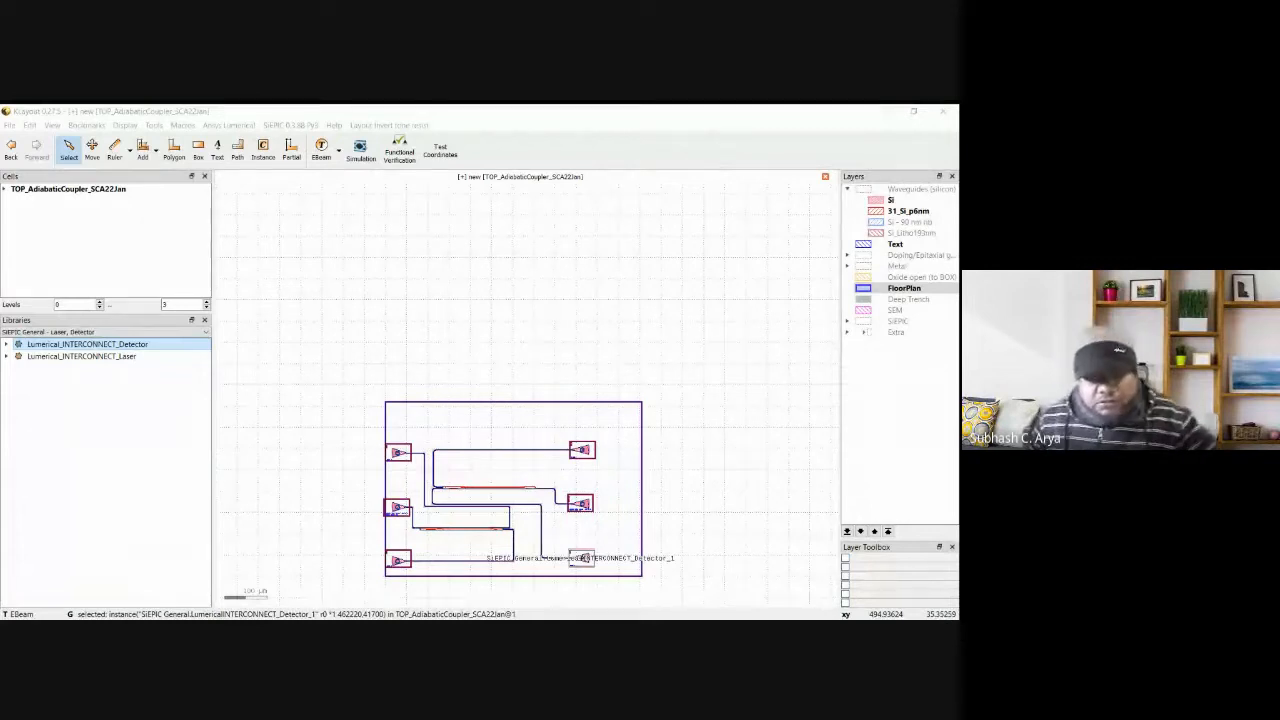
pyautogui.click(557, 520)
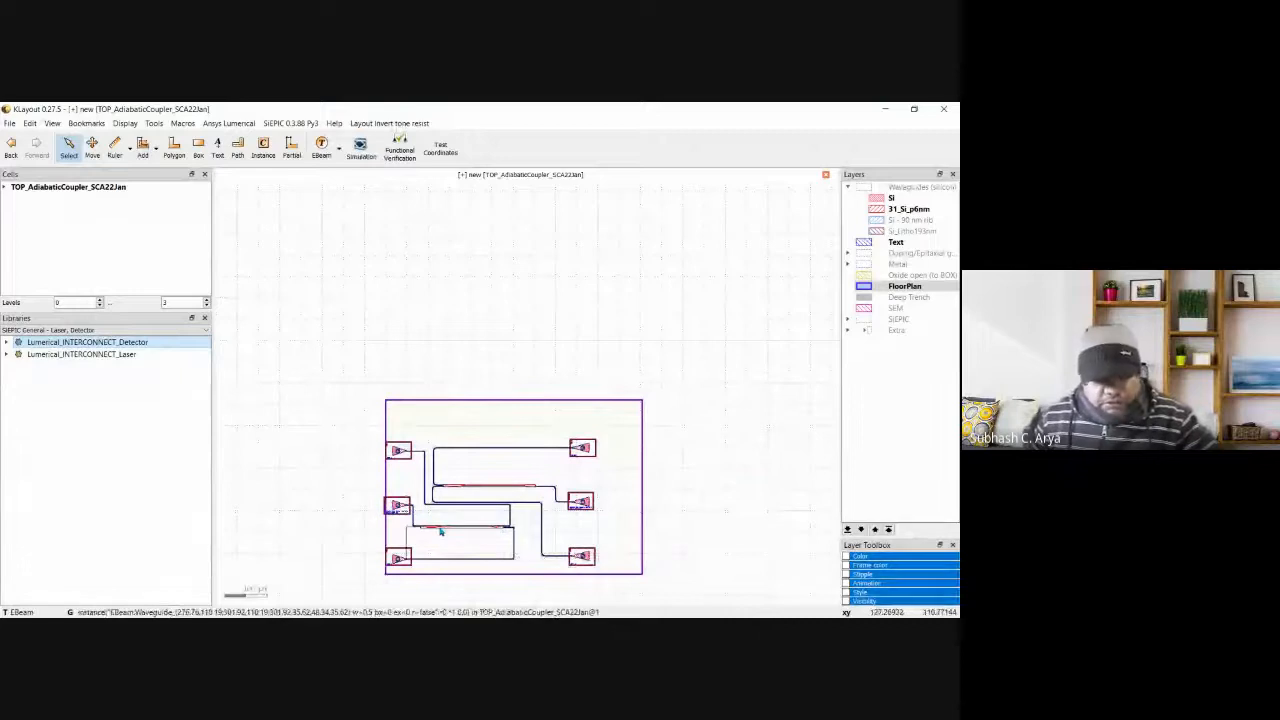
# Run Functional Verification on the whole layout and inspect the flagged locations on the two adiabatic couplers.
pyautogui.press('F2')
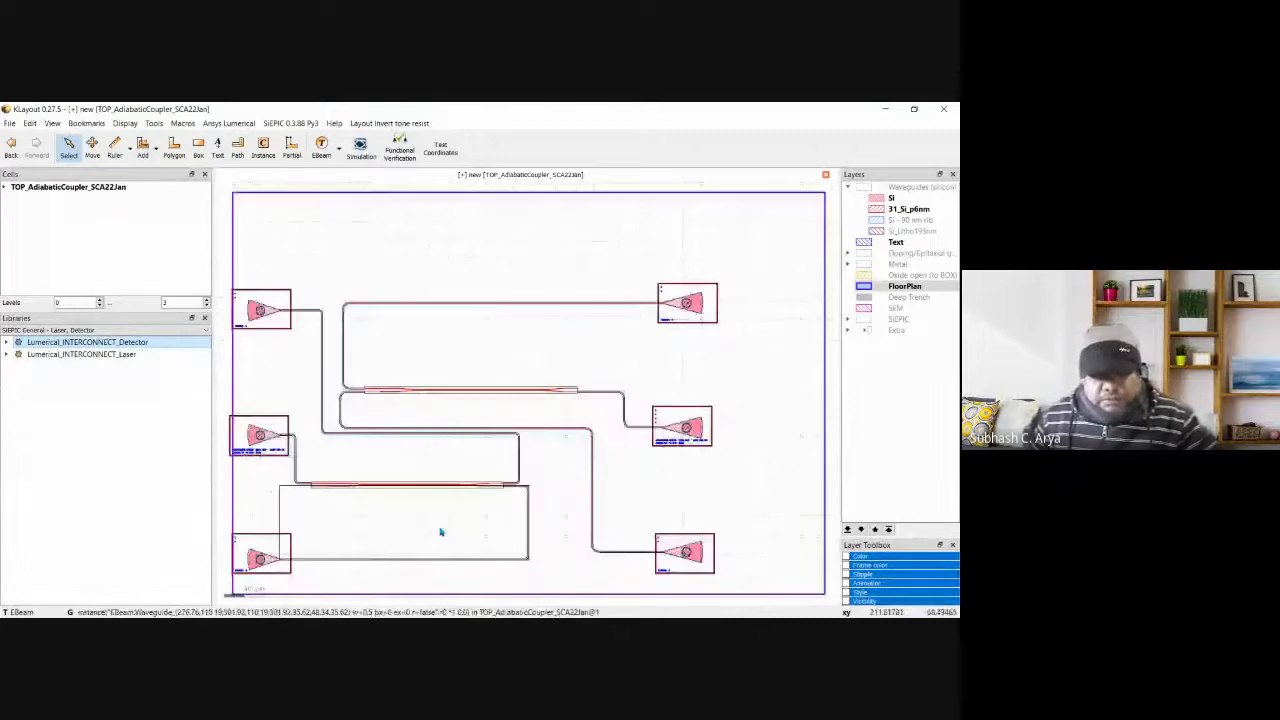
pyautogui.click(400, 148)
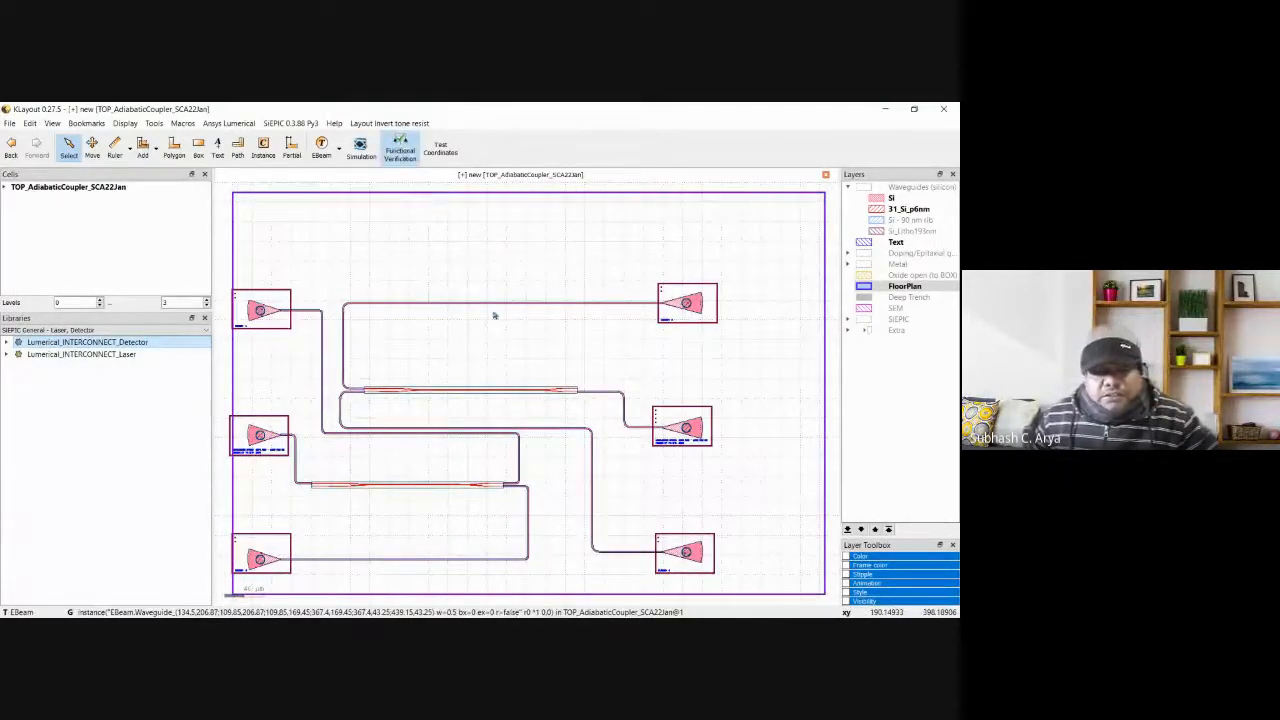
pyautogui.click(563, 380)
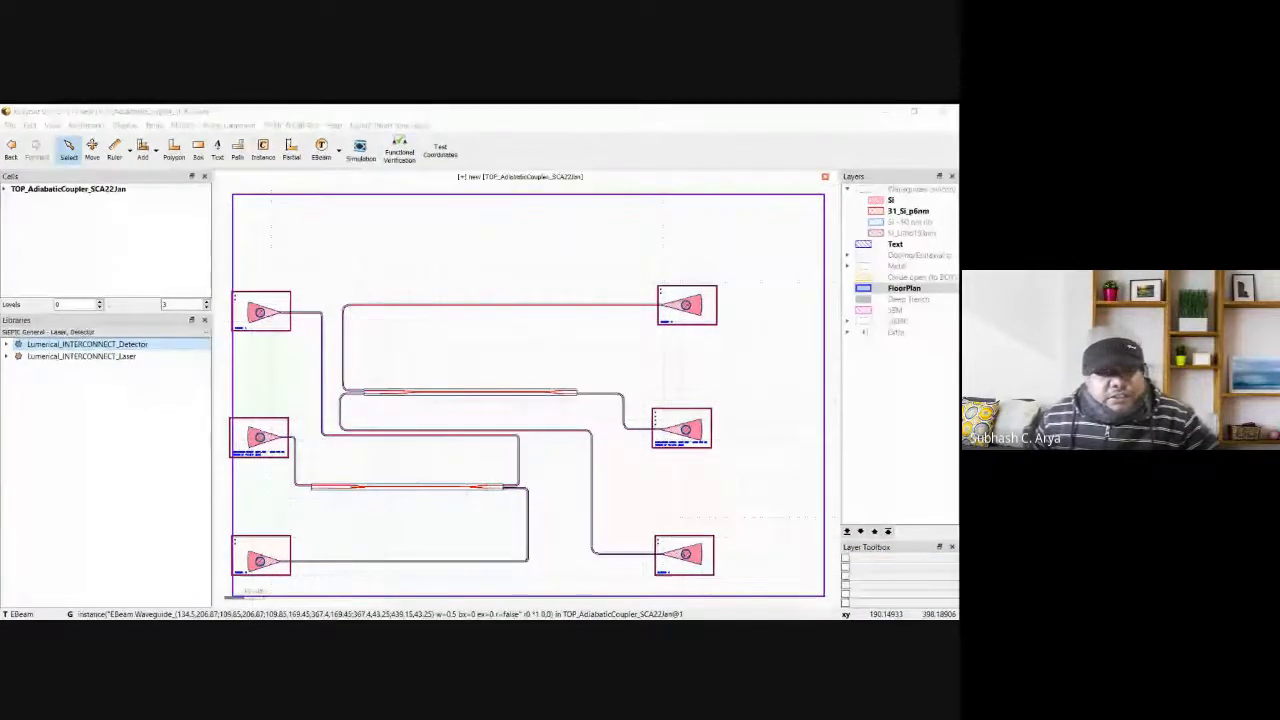
pyautogui.scroll(2, 334, 540)
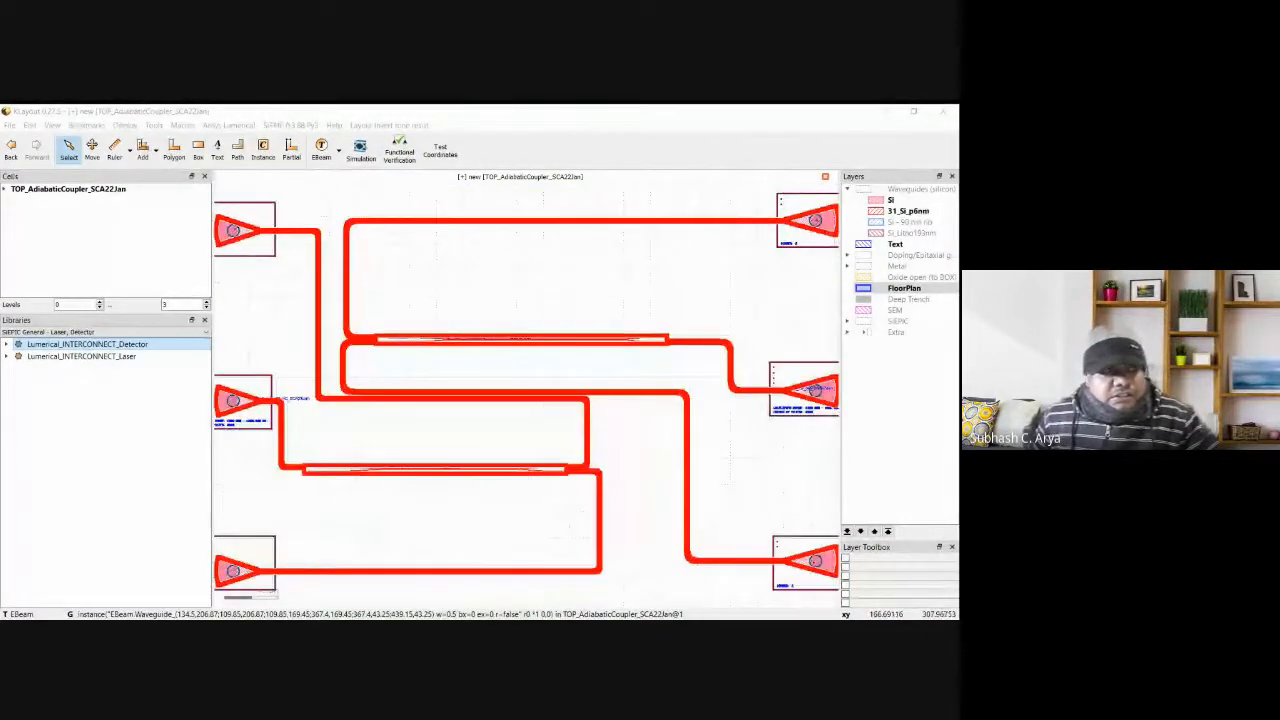
pyautogui.scroll(3, 421, 419)
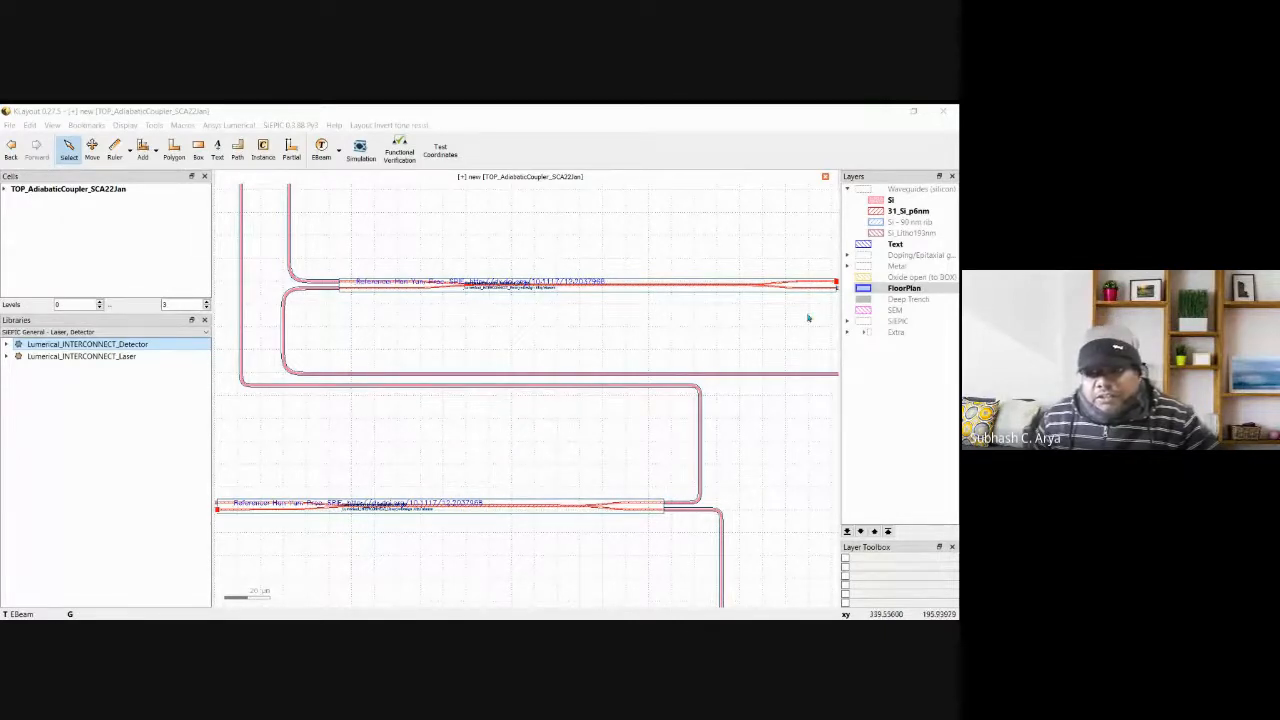
pyautogui.scroll(-2, 808, 317)
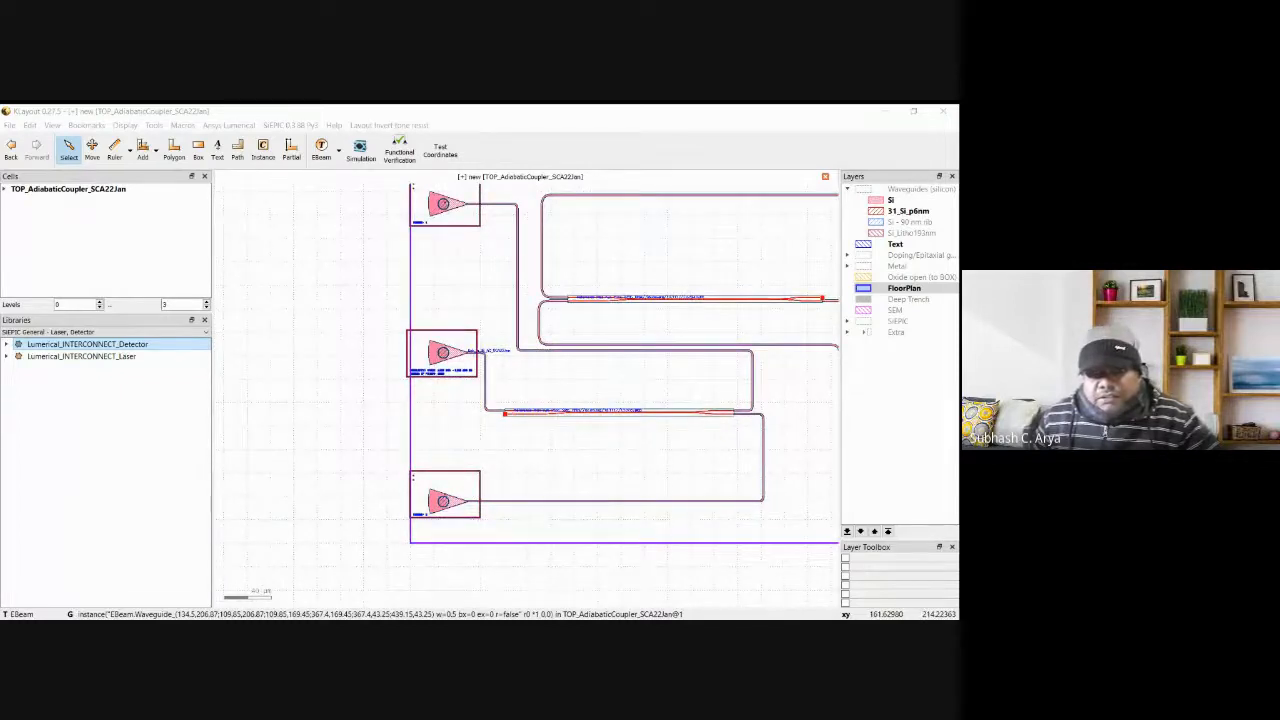
pyautogui.scroll(-2, 810, 343)
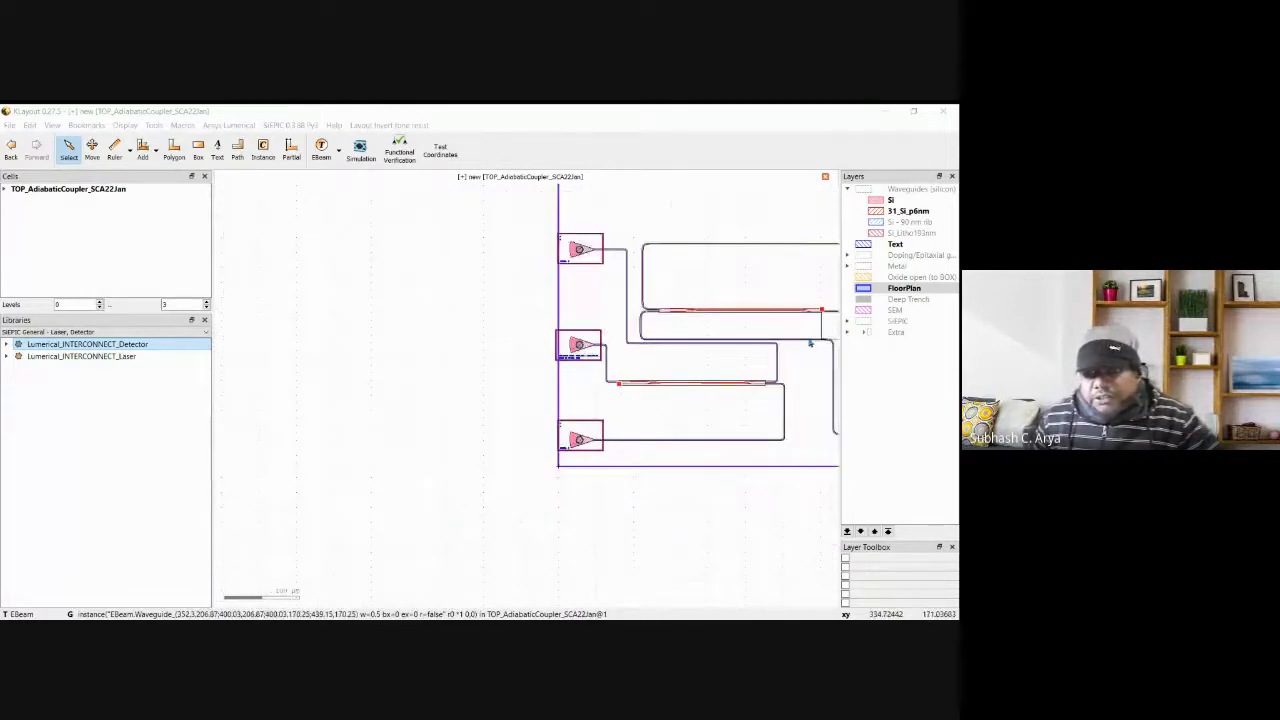
pyautogui.scroll(-2, 810, 343)
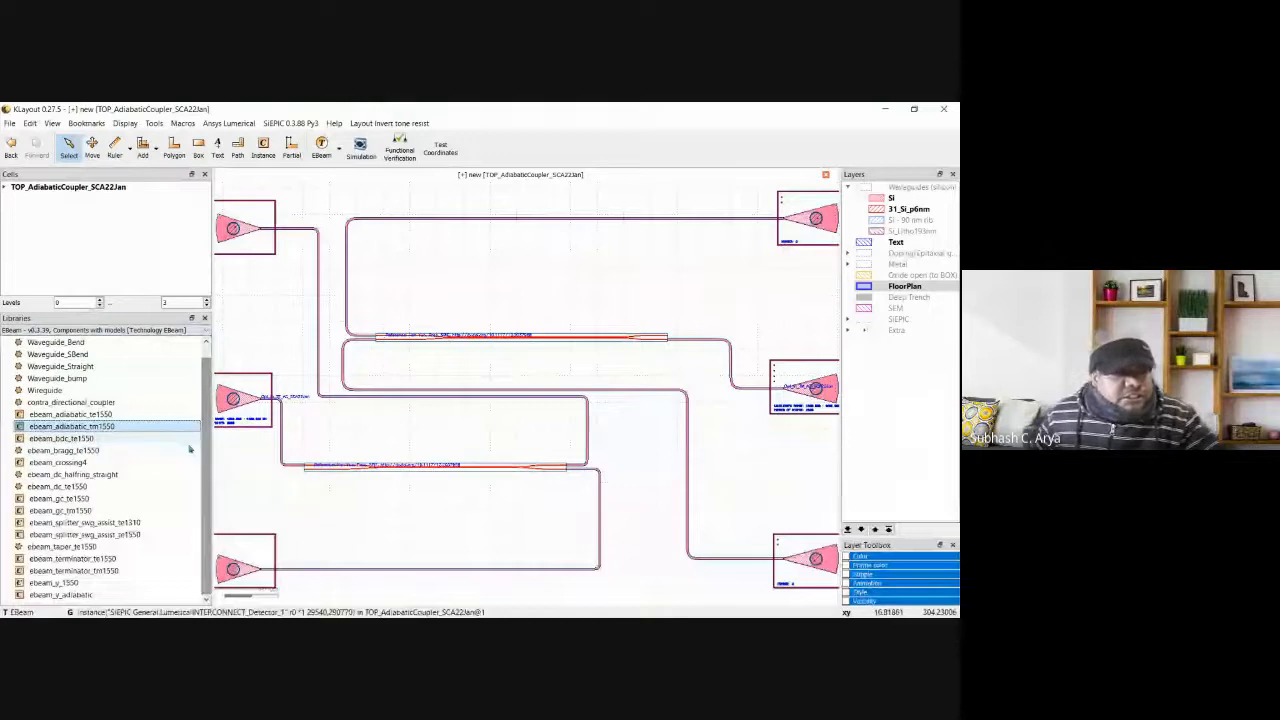
# Place an ebeam_terminator_te1550 from the EBeam components library beside the open opt2 port of the lower adiabatic coupler.
pyautogui.click(83, 559)
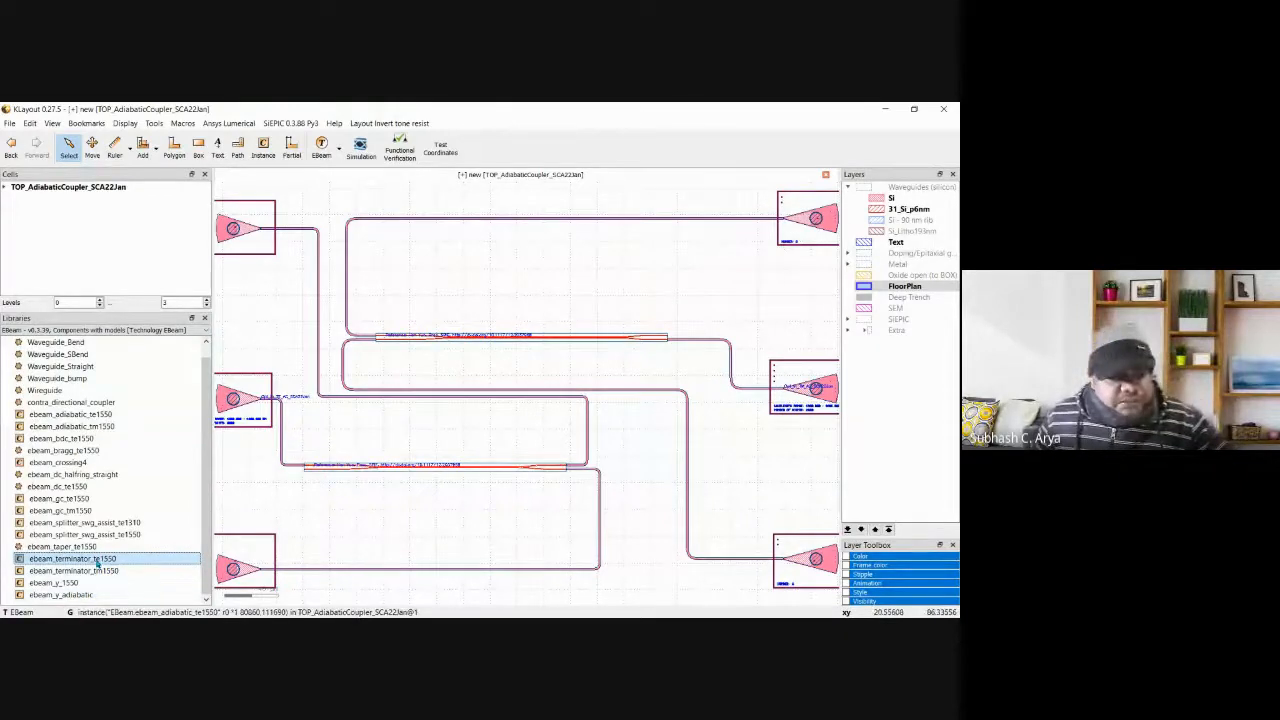
pyautogui.moveTo(97, 563); pyautogui.dragTo(392, 425)
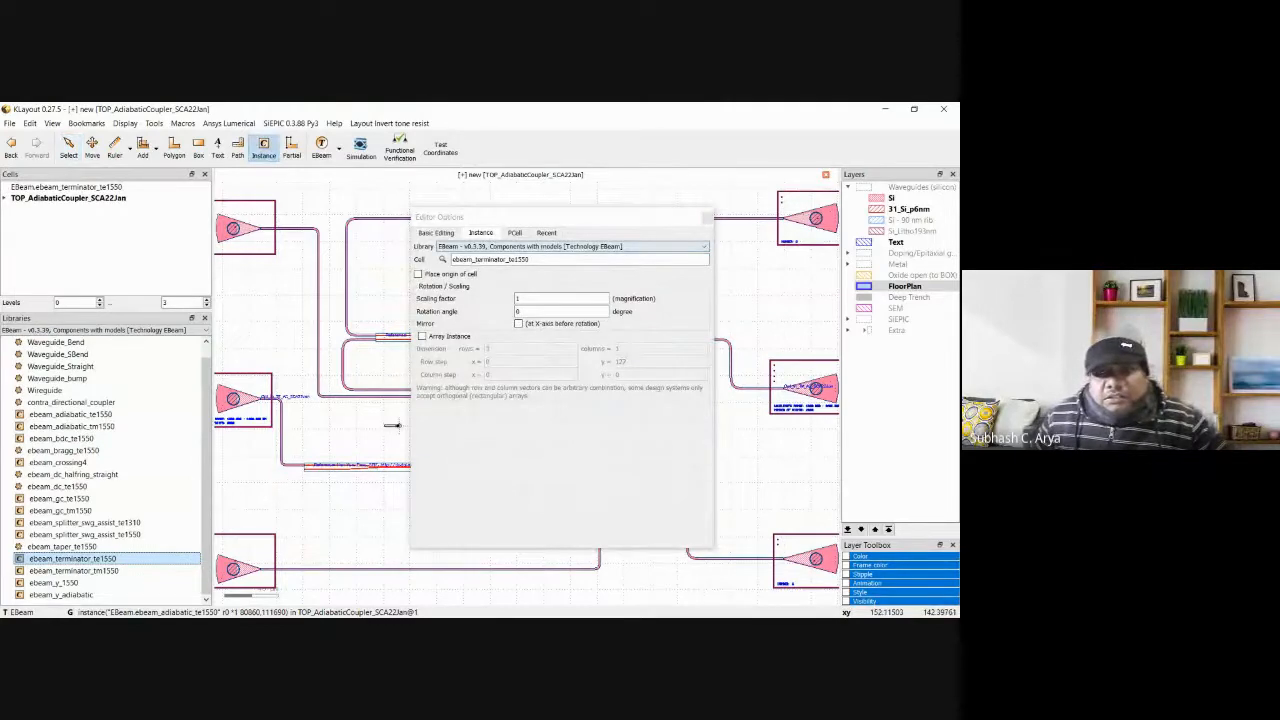
pyautogui.click(707, 217)
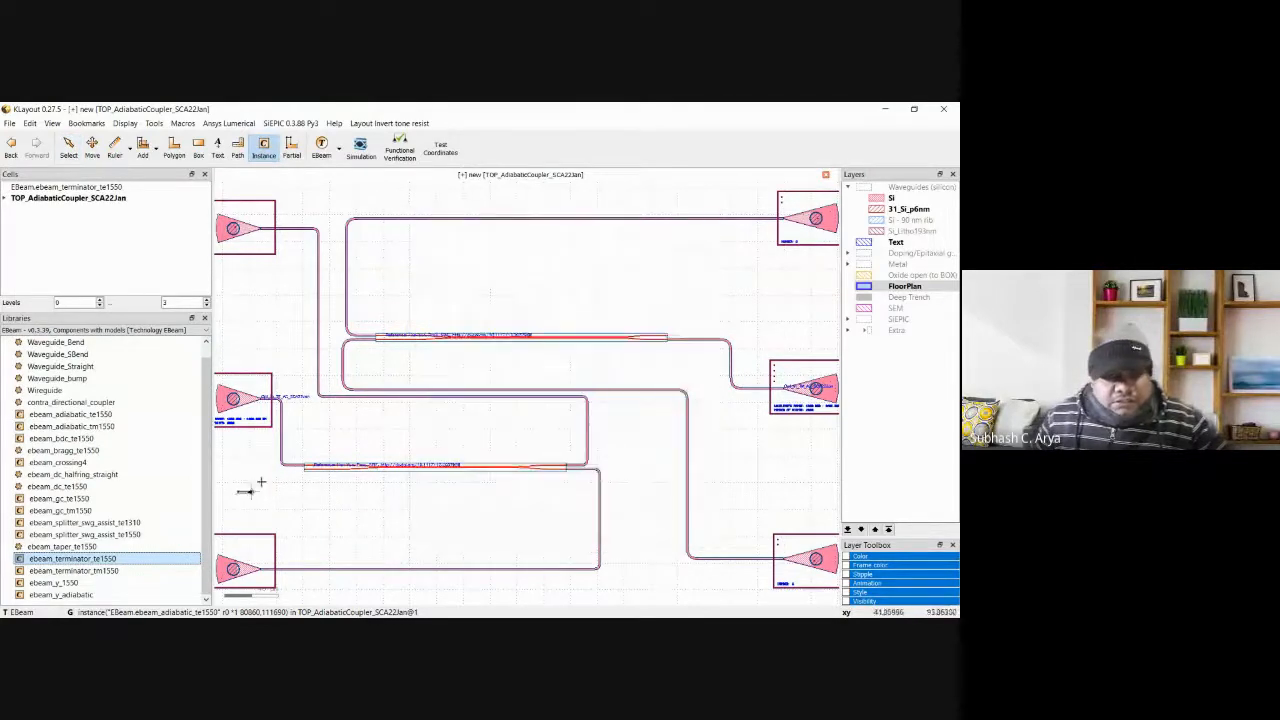
pyautogui.scroll(1, 284, 481)
pyautogui.scroll(5, 282, 480)
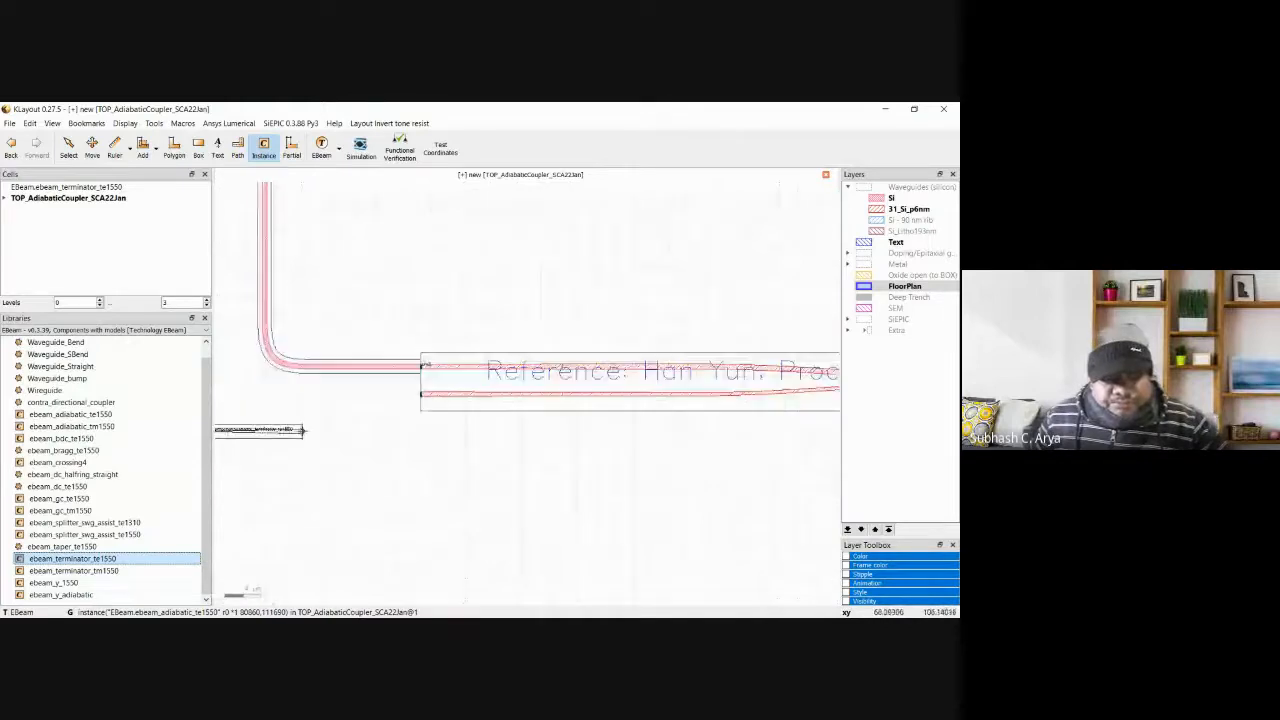
pyautogui.scroll(5, 408, 392)
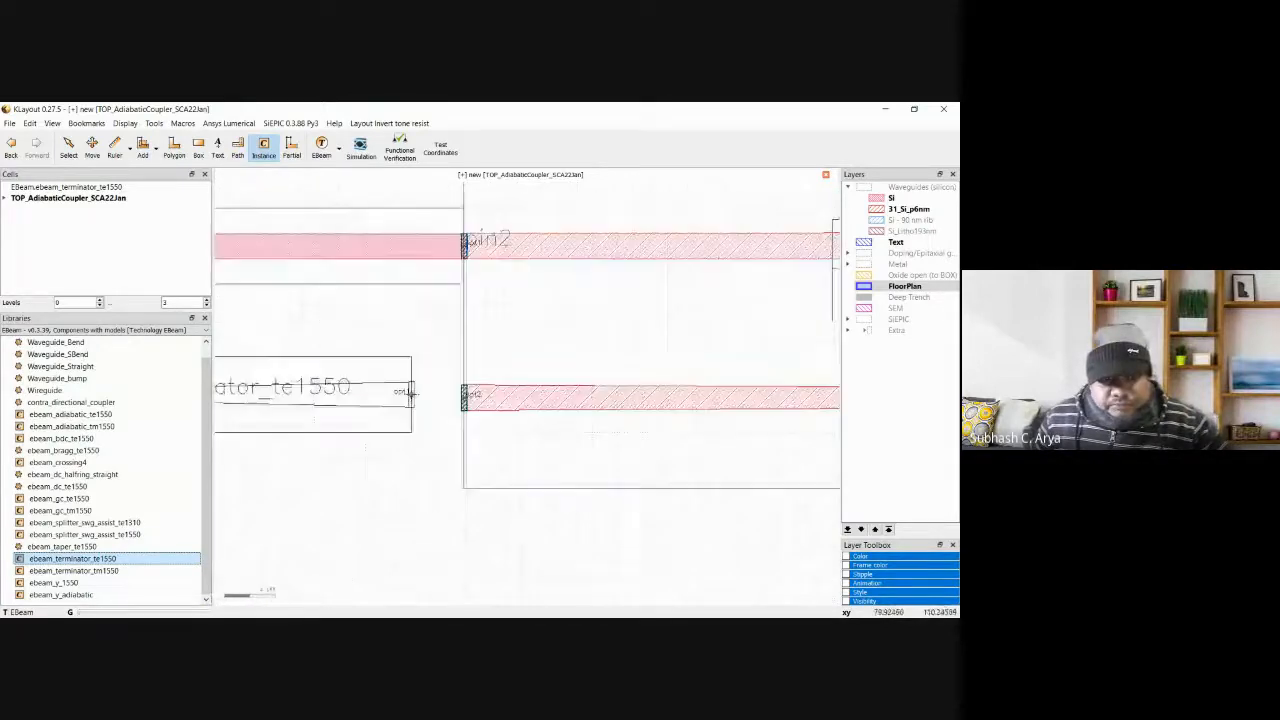
pyautogui.scroll(5, 408, 392)
pyautogui.scroll(1, 490, 397)
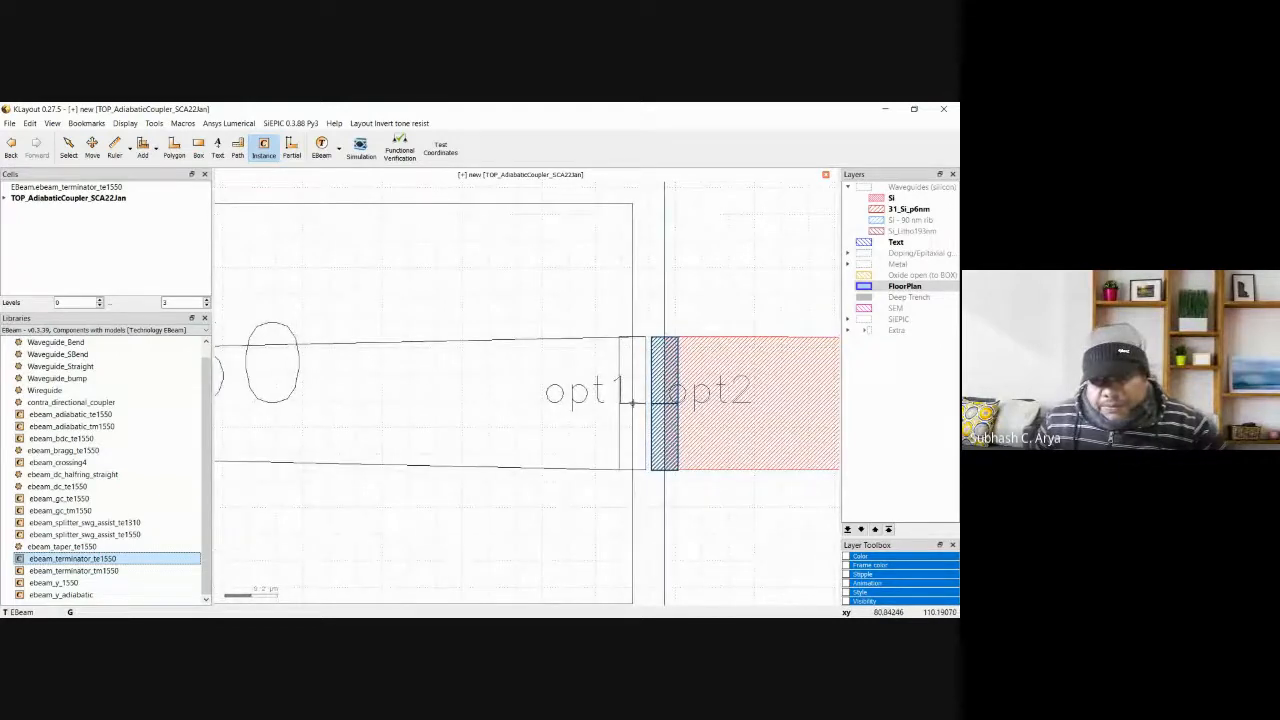
pyautogui.click(632, 402)
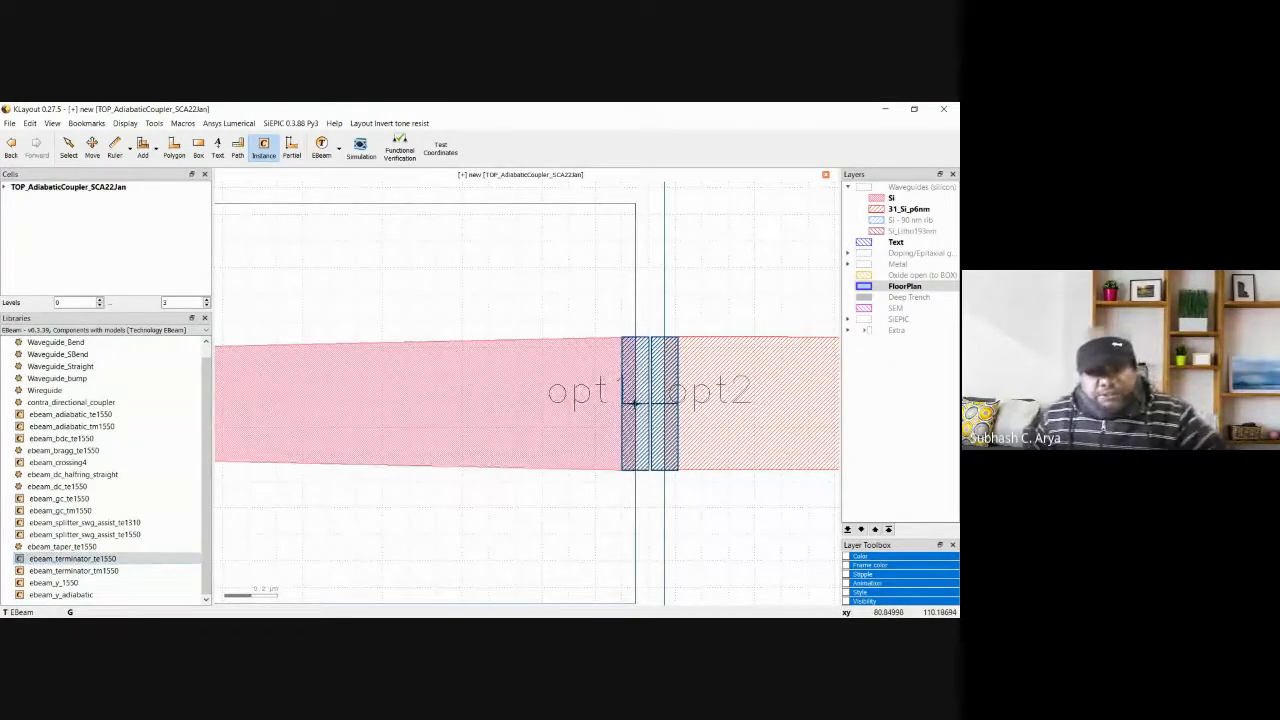
# Snap the terminator's opt1 pin onto the lower adiabatic coupler's open opt2 port.
pyautogui.press('Escape')
pyautogui.click(514, 397)
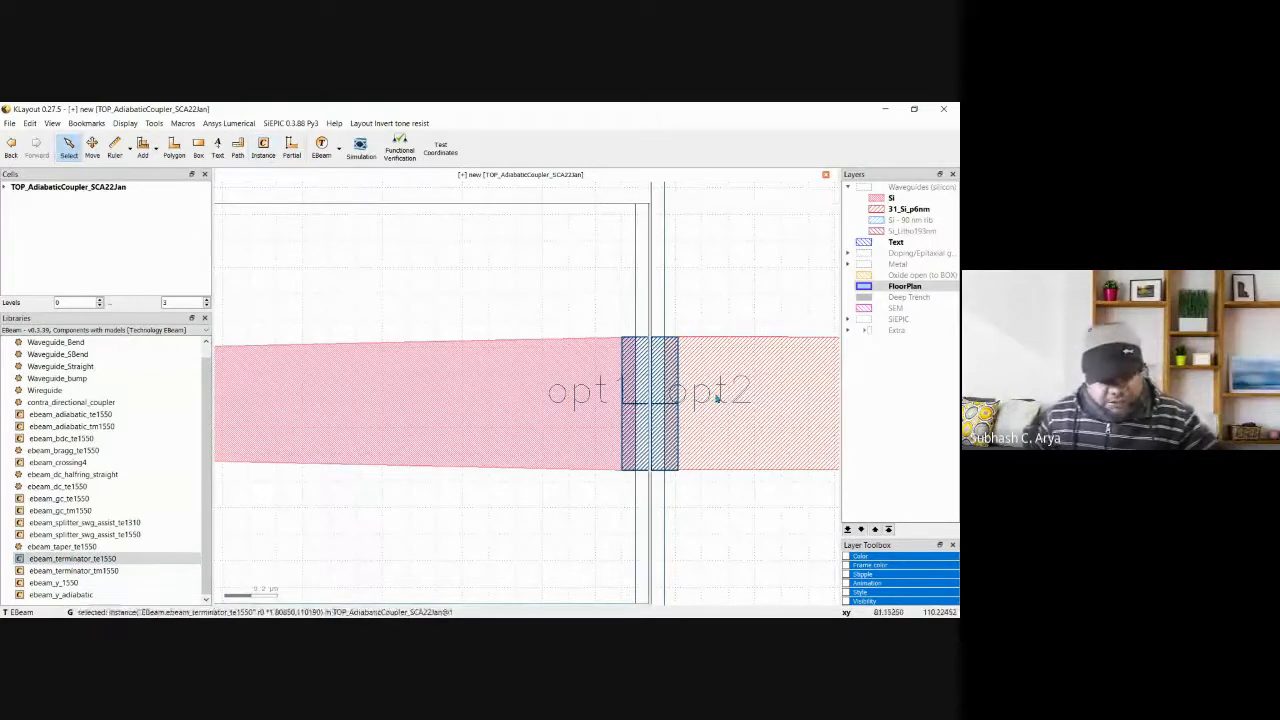
pyautogui.hotkey('shift', 'o')
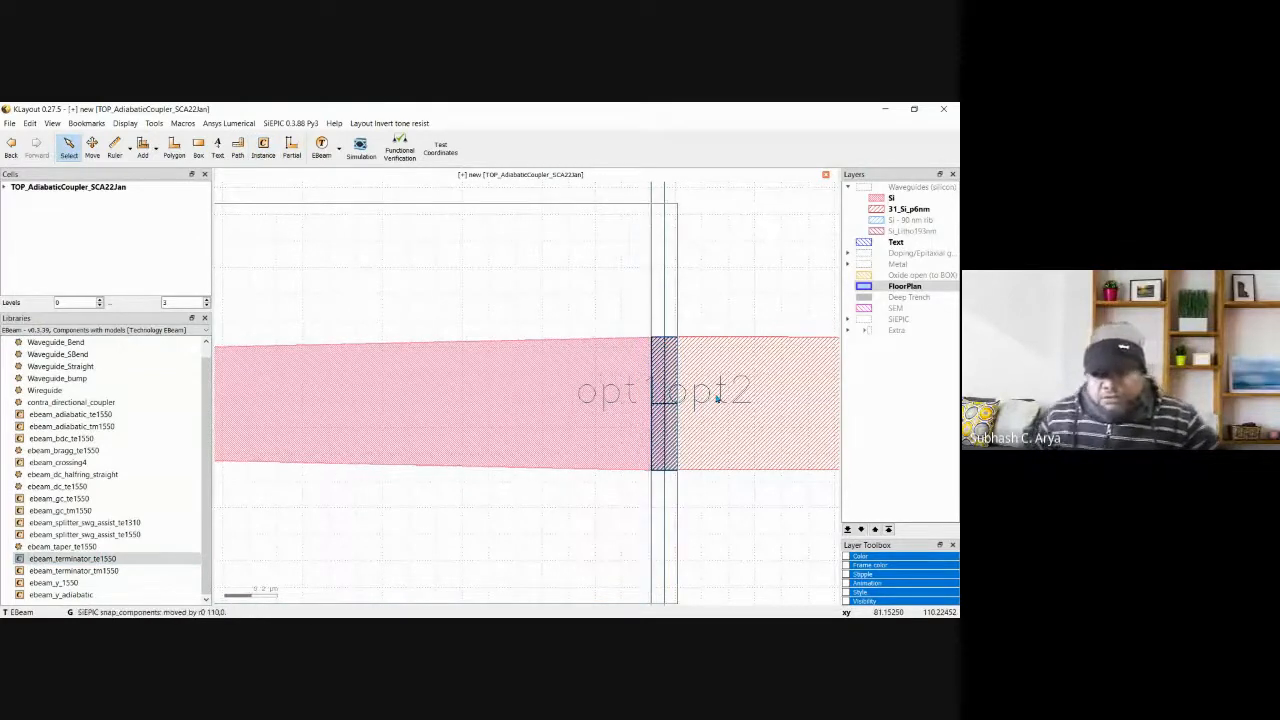
pyautogui.scroll(-2, 671, 424)
pyautogui.scroll(-3, 671, 424)
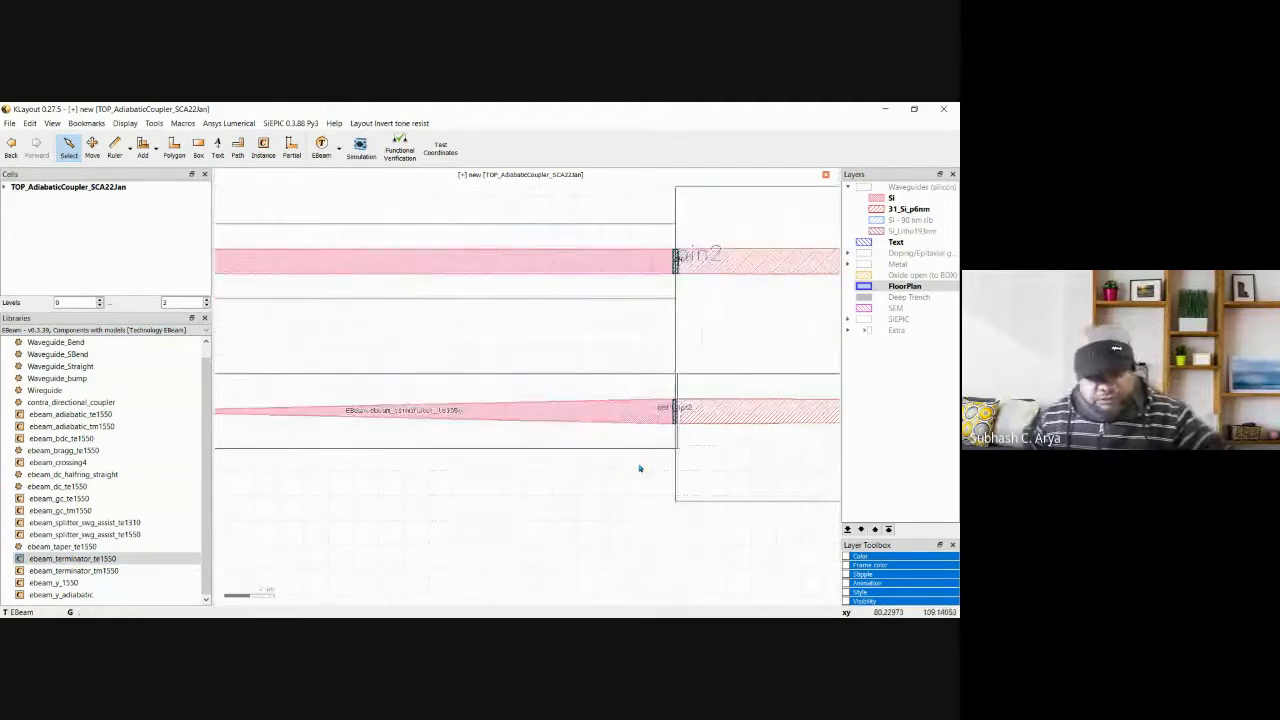
# Place an ebeam_terminator_tm1550 rotated 180 degrees beside the open right-hand port of the upper adiabatic coupler.
pyautogui.press('F2')
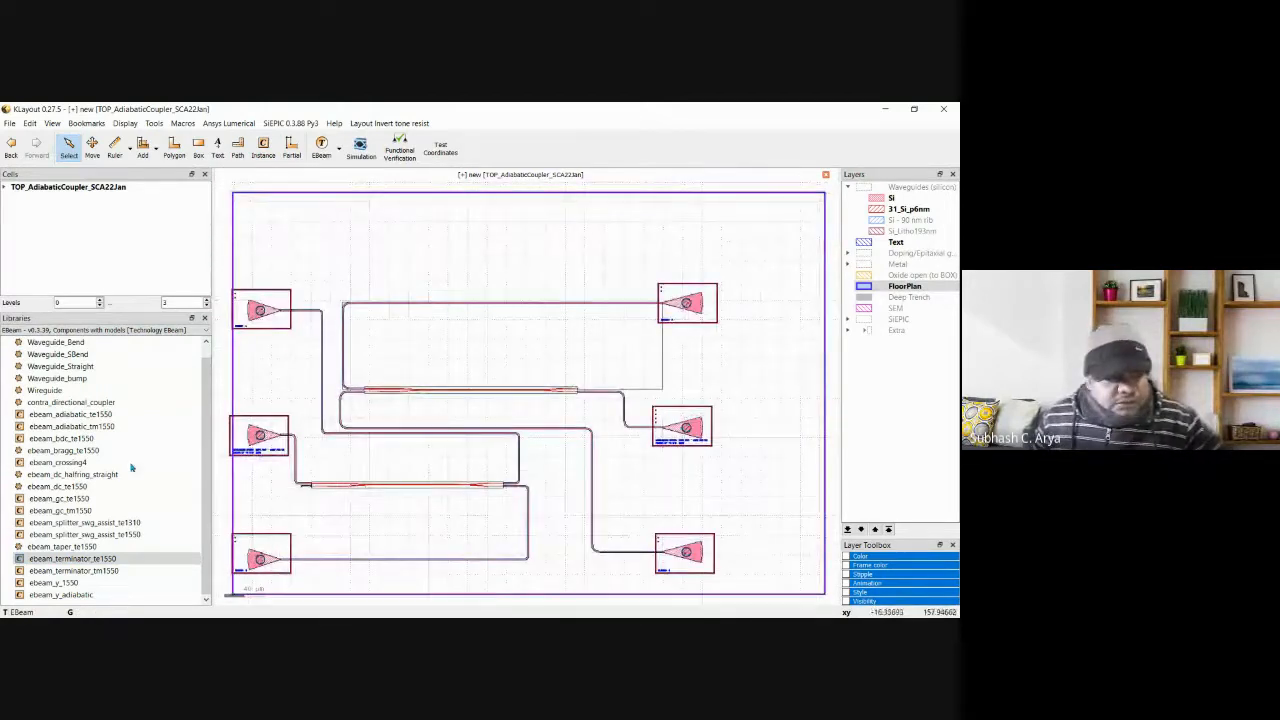
pyautogui.click(58, 573)
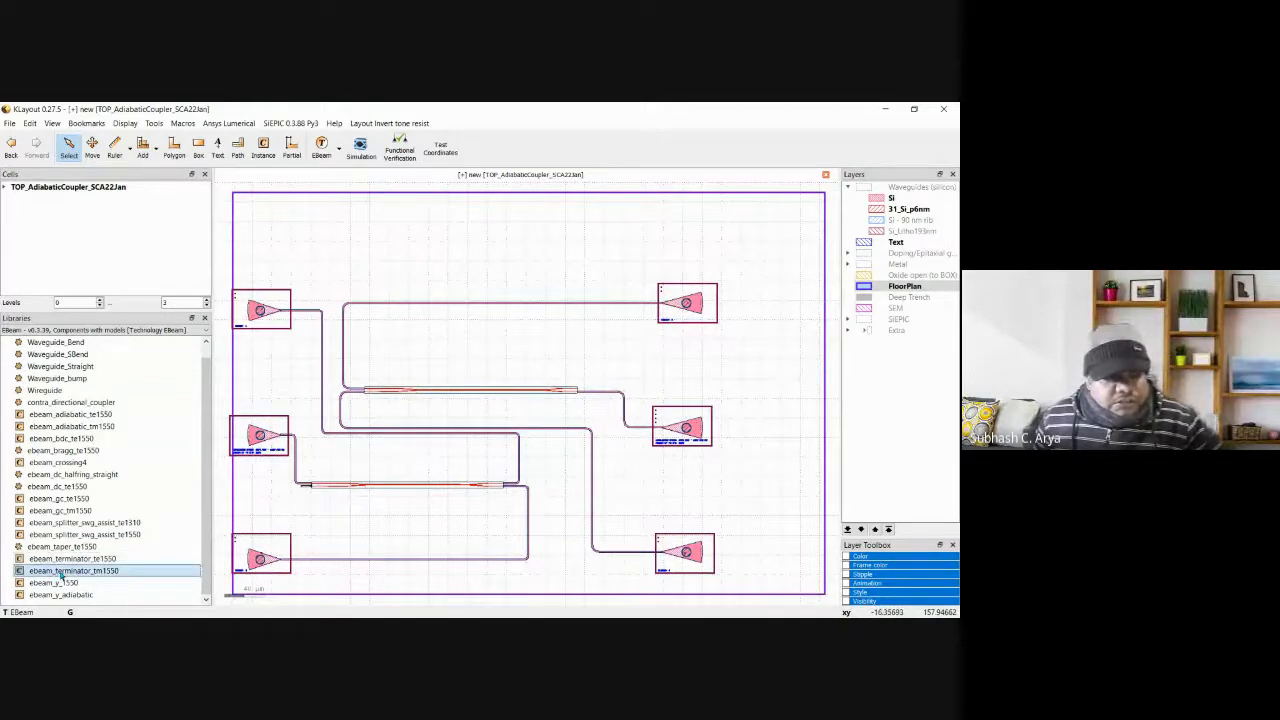
pyautogui.moveTo(61, 574); pyautogui.dragTo(266, 488)
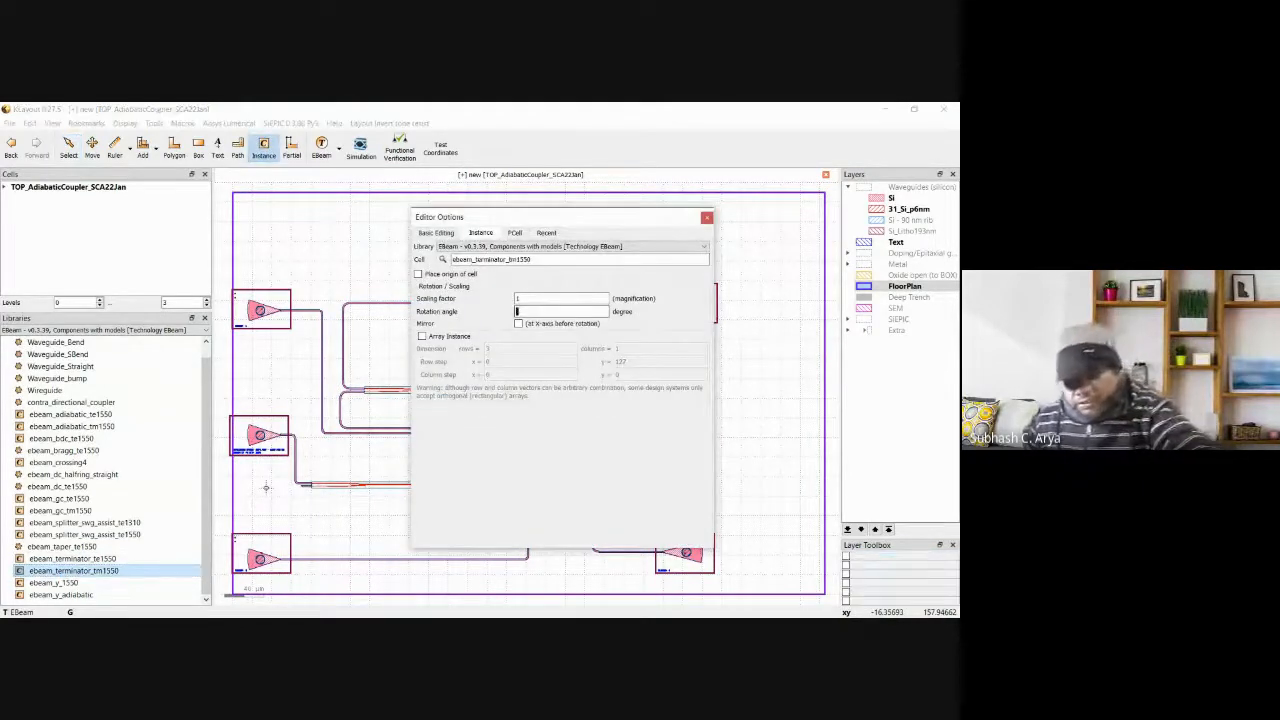
pyautogui.write('180')
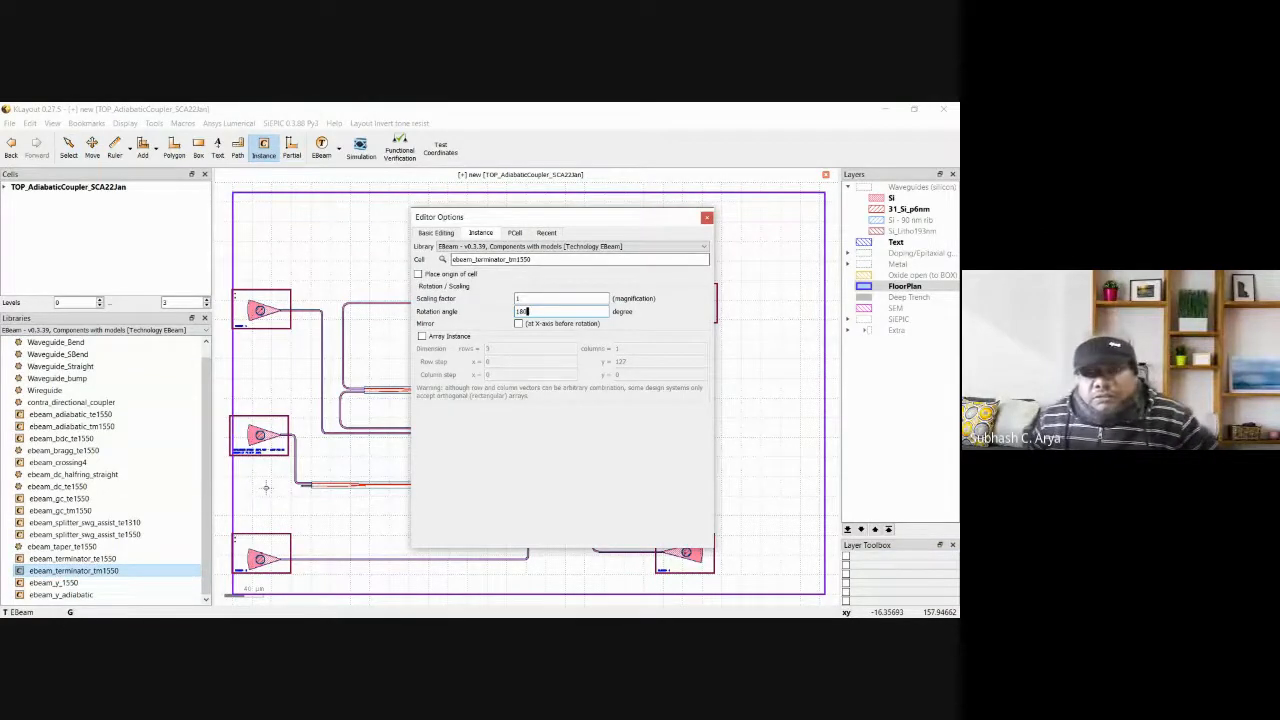
pyautogui.press('Return')
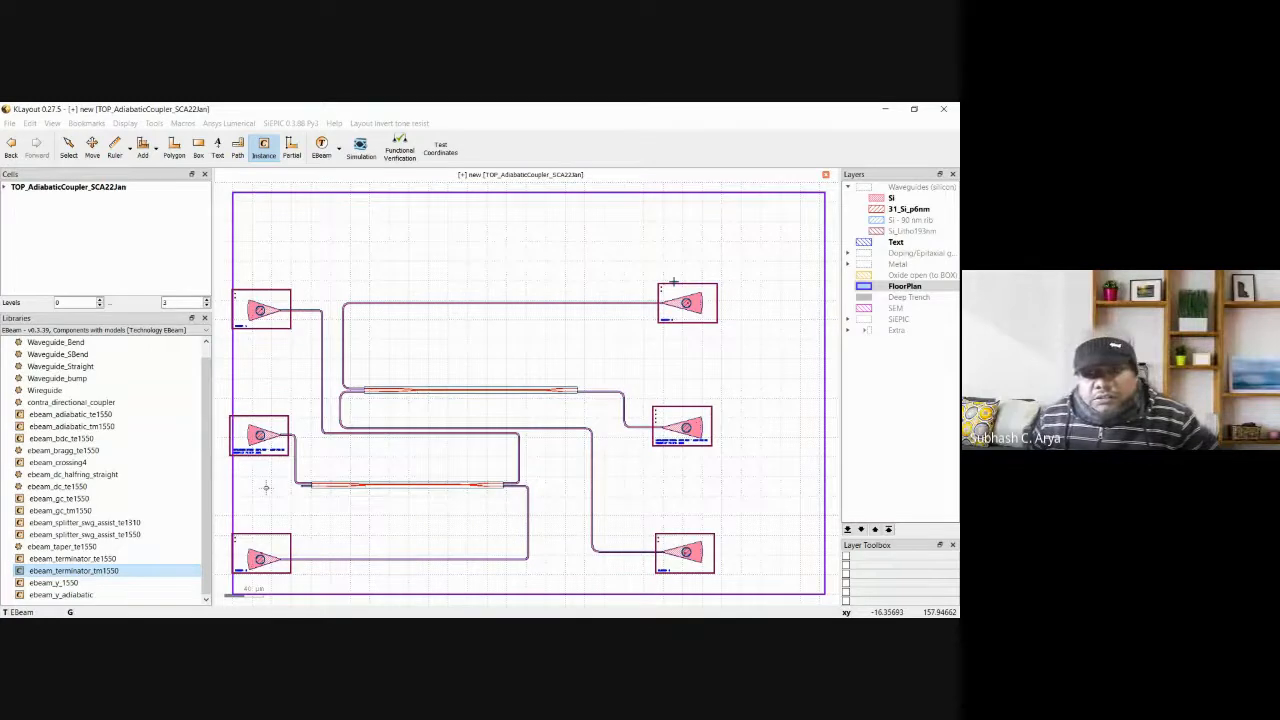
pyautogui.scroll(1, 590, 385)
pyautogui.scroll(2, 595, 386)
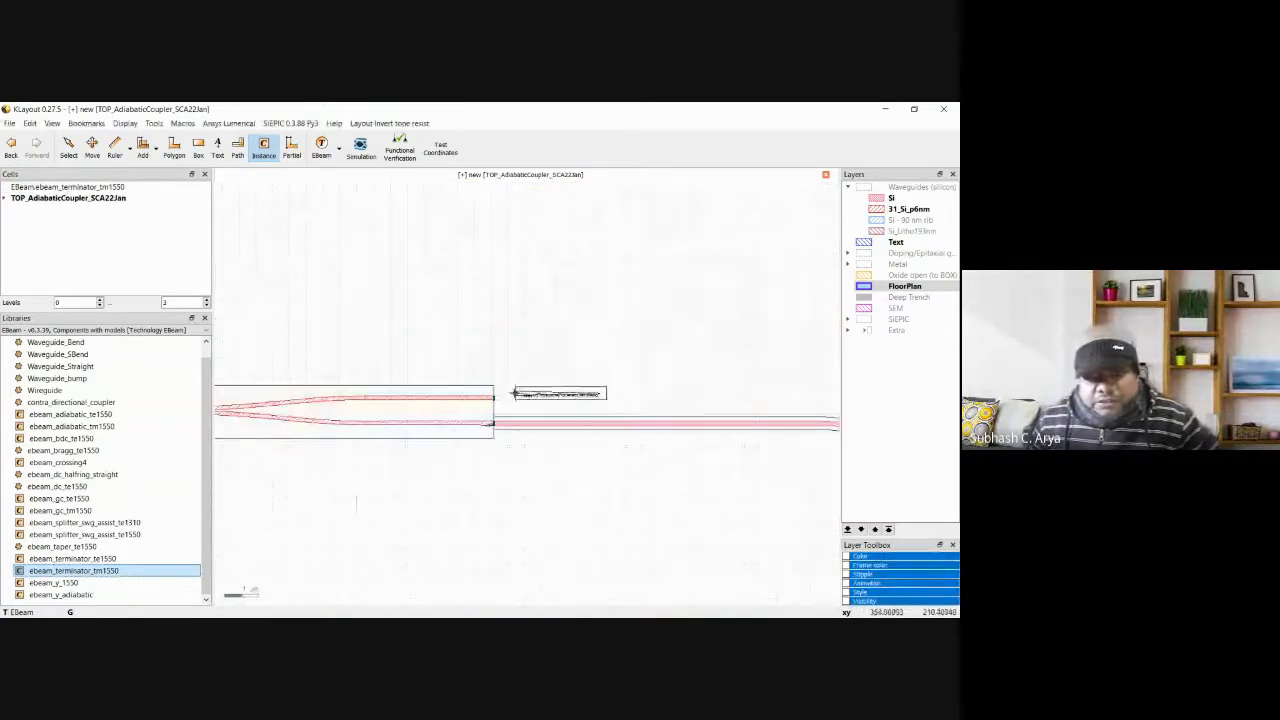
pyautogui.scroll(2, 513, 393)
pyautogui.scroll(3, 513, 393)
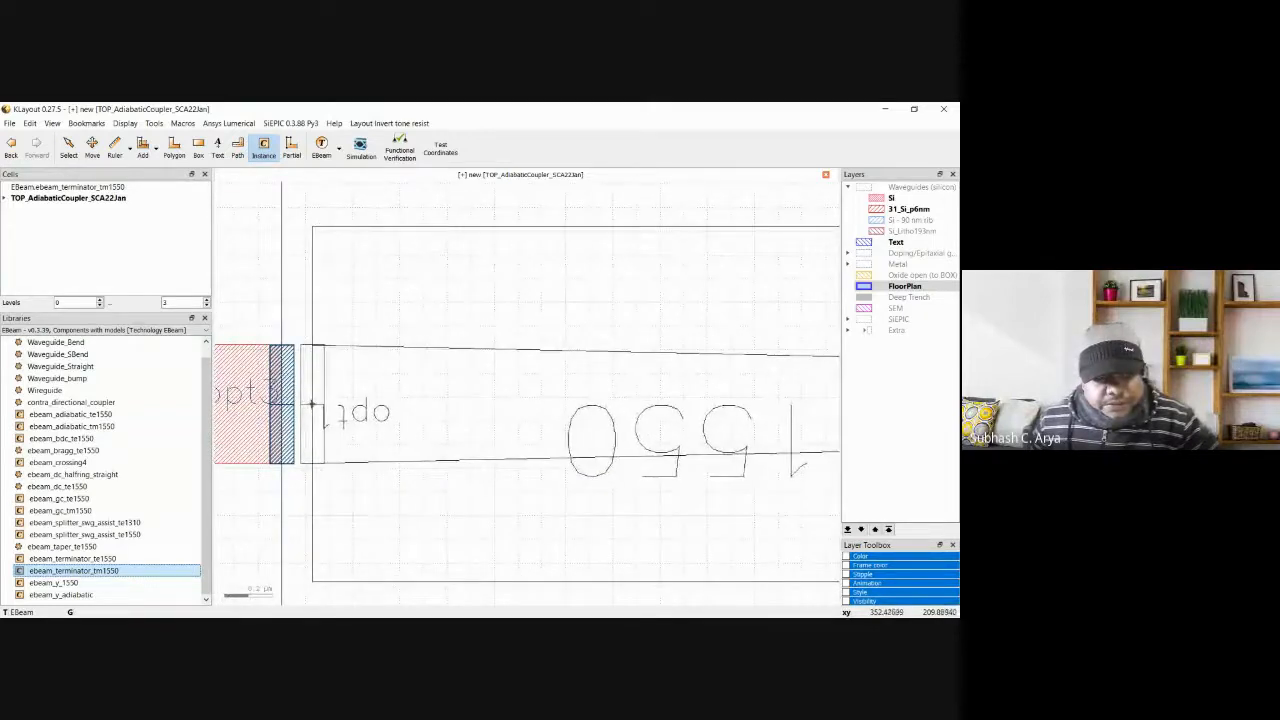
pyautogui.click(310, 404)
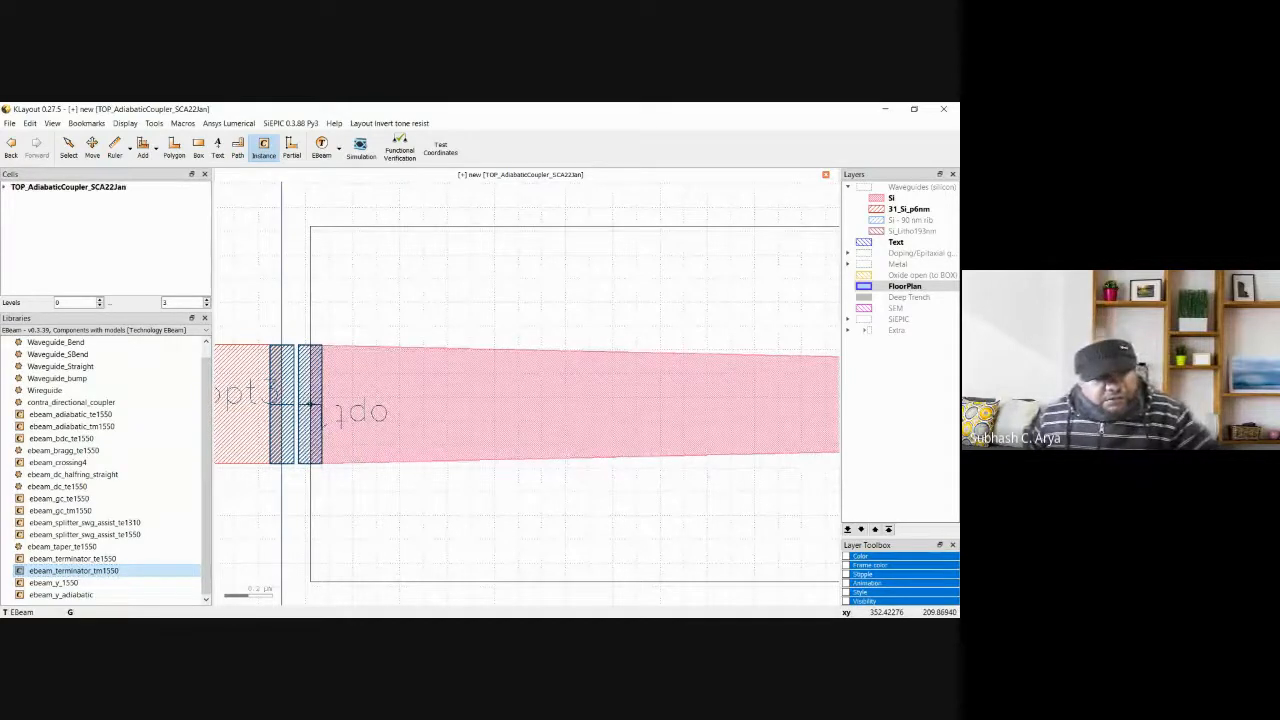
# Snap the rotated terminator's opt1 pin onto the upper adiabatic coupler's open right-hand port.
pyautogui.press('Escape')
pyautogui.click(310, 404)
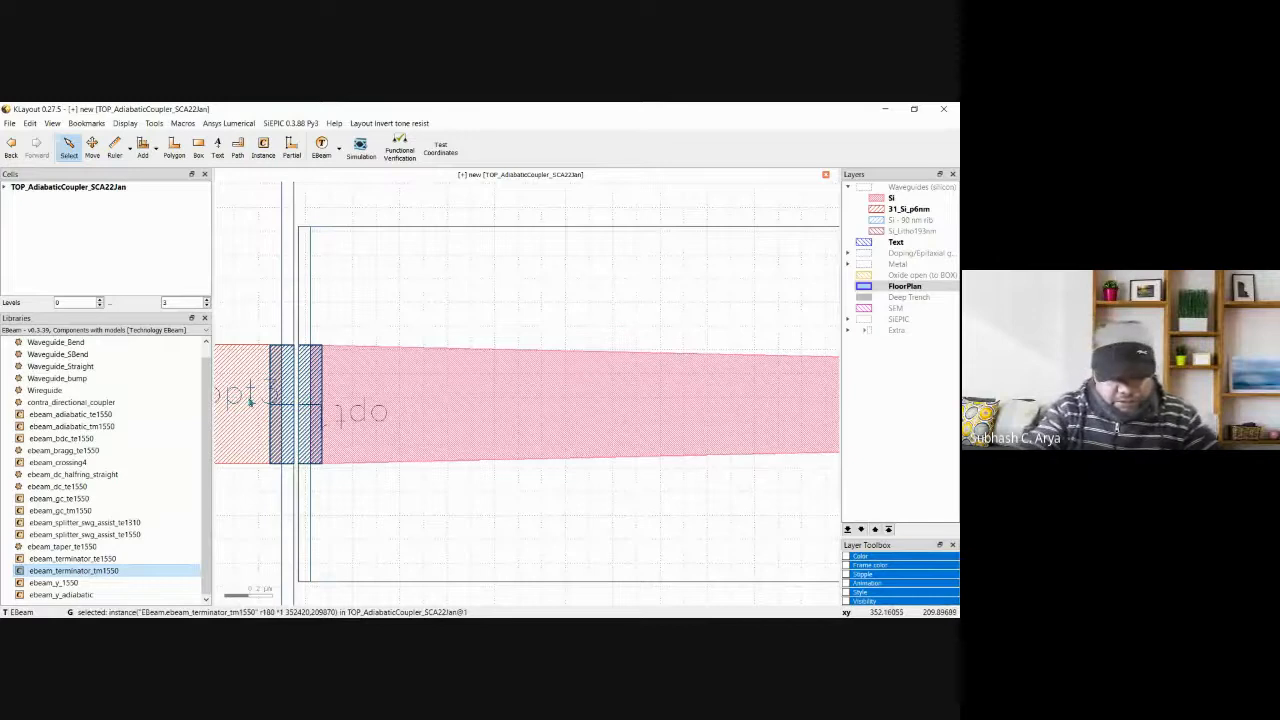
pyautogui.hotkey('shift', 'o')
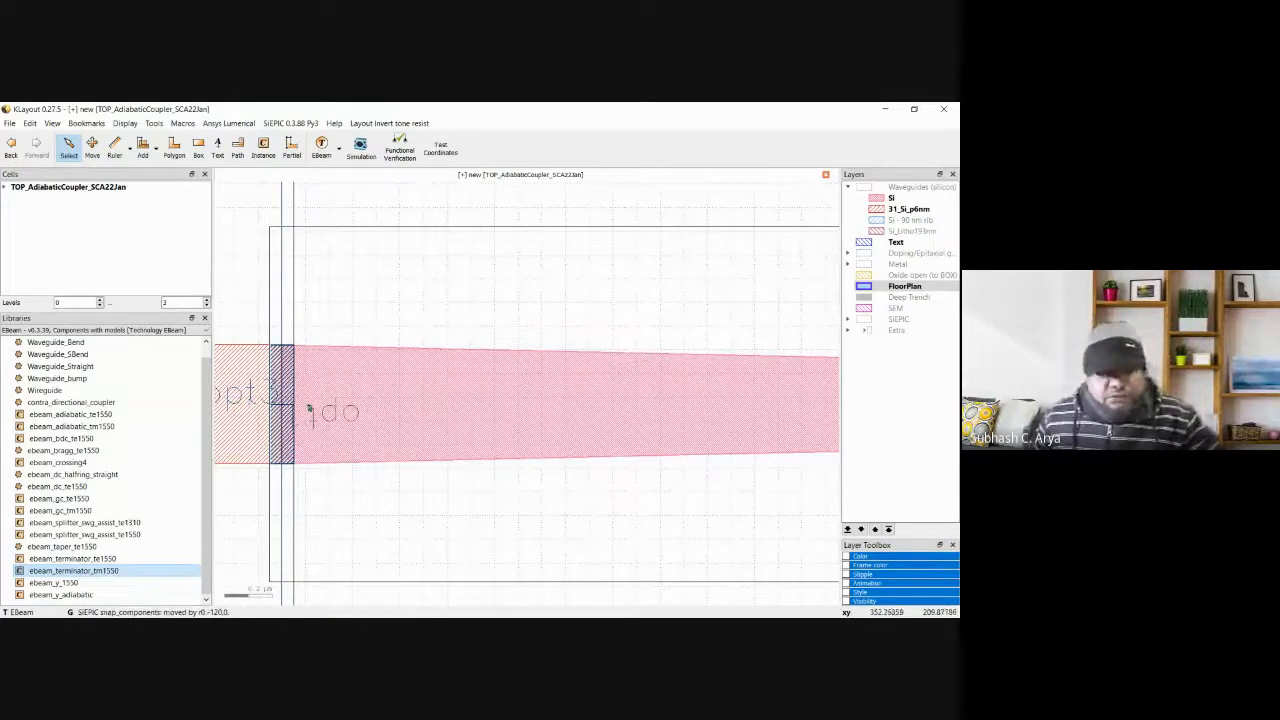
pyautogui.scroll(-4, 352, 418)
pyautogui.scroll(-3, 354, 418)
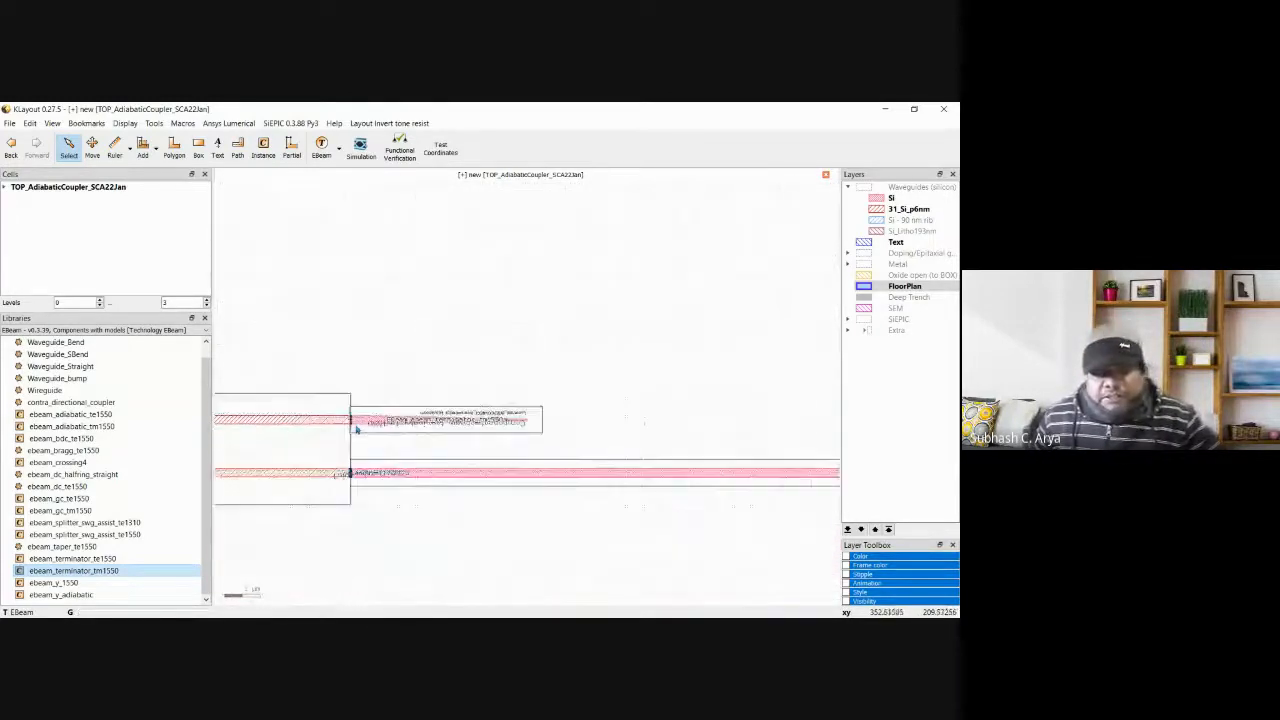
# Run Functional Verification on the layout again and view the whole circuit.
pyautogui.click(399, 150)
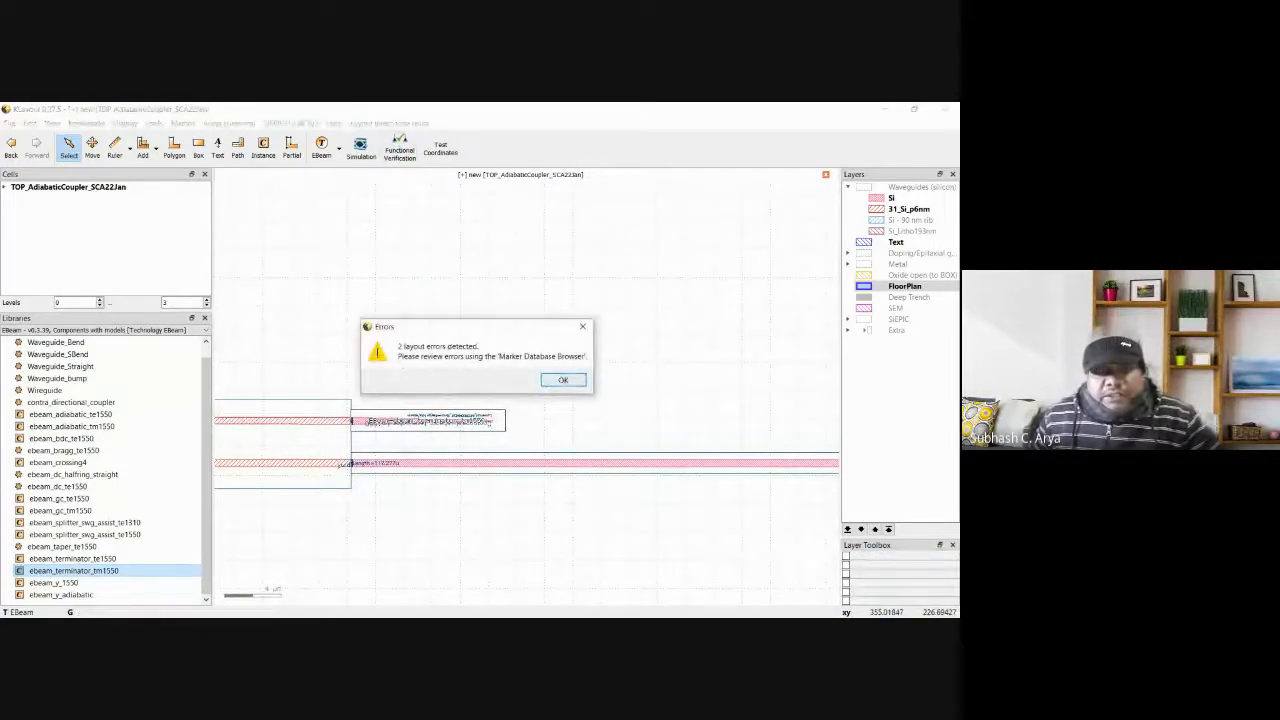
pyautogui.press('Return')
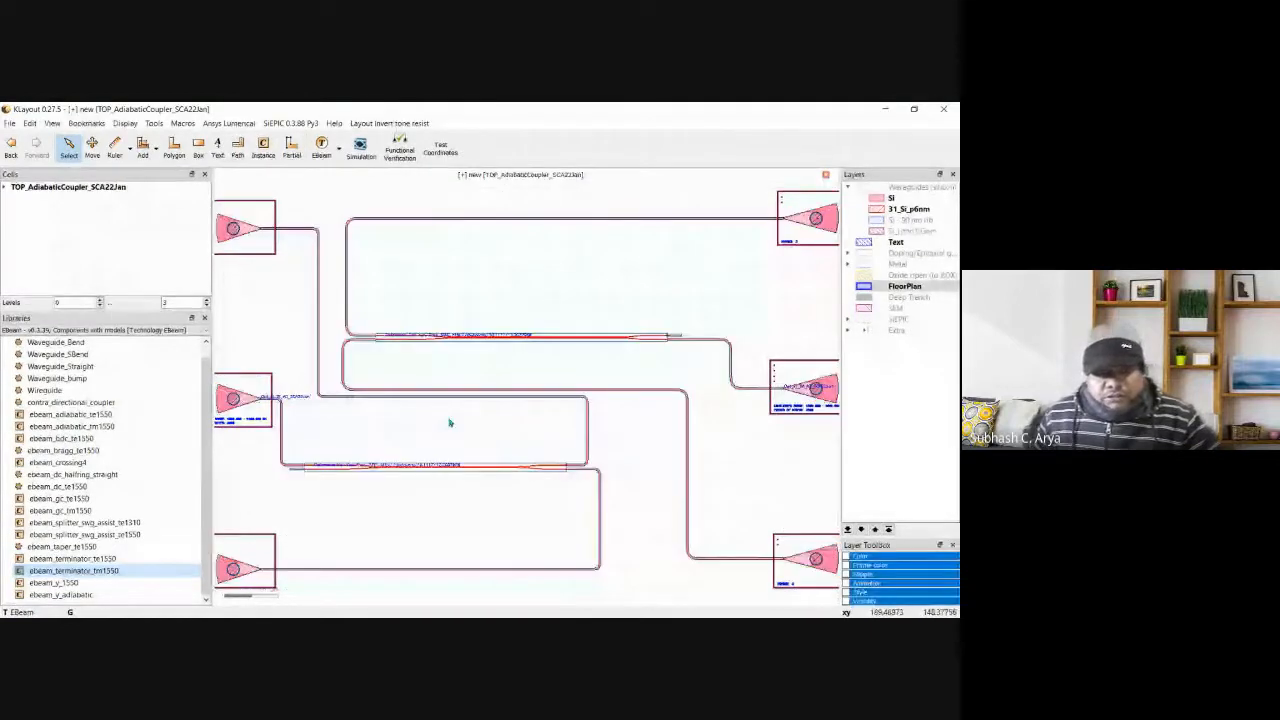
pyautogui.scroll(-3, 449, 423)
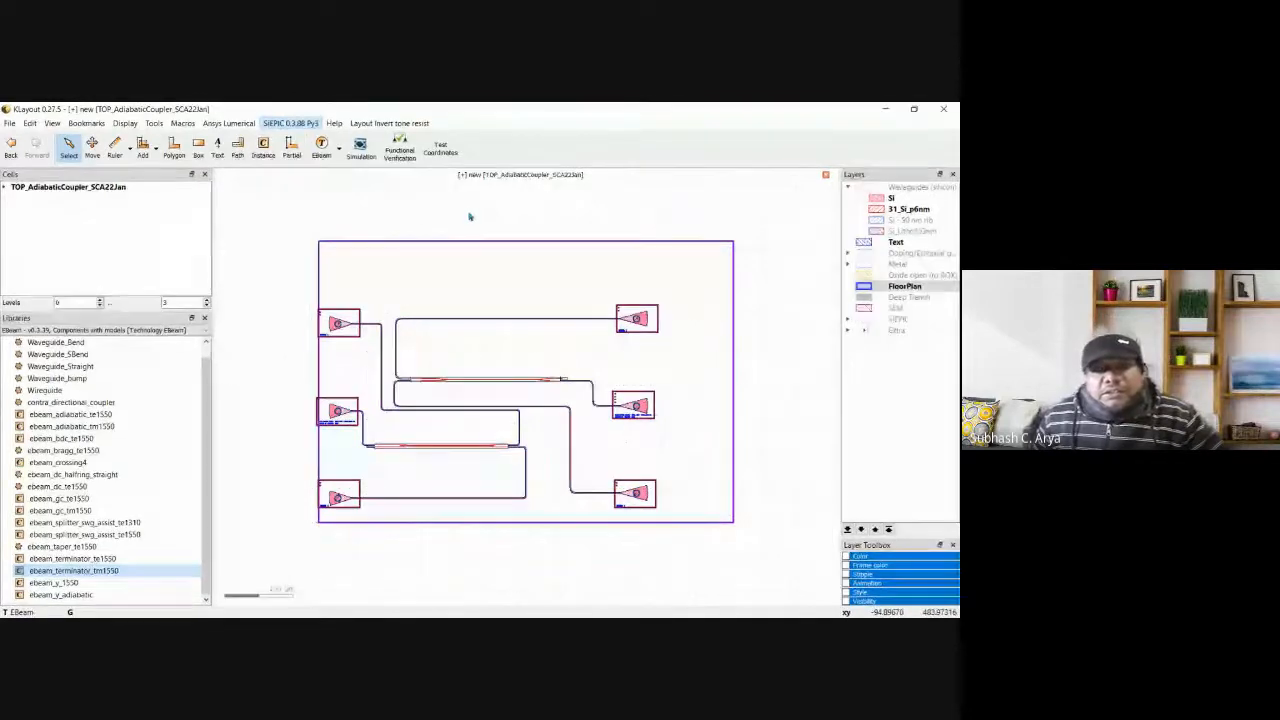
pyautogui.hotkey('ctrl', 's')
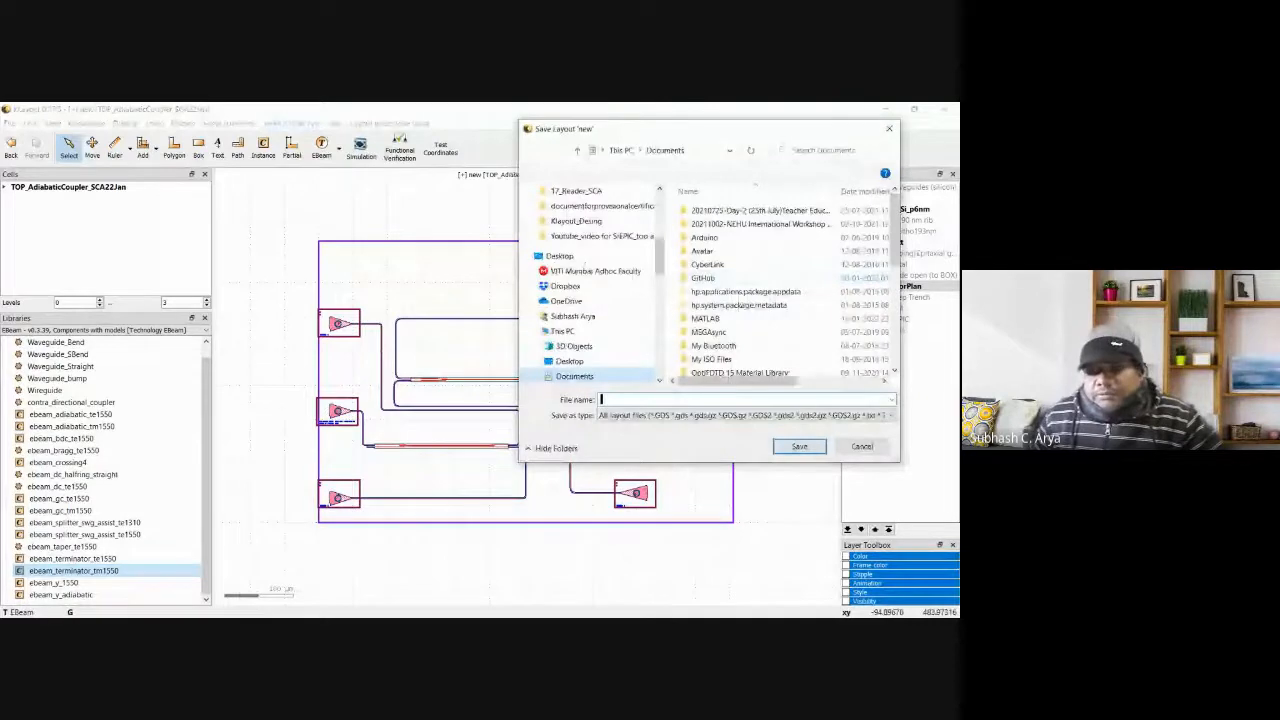
pyautogui.click(862, 446)
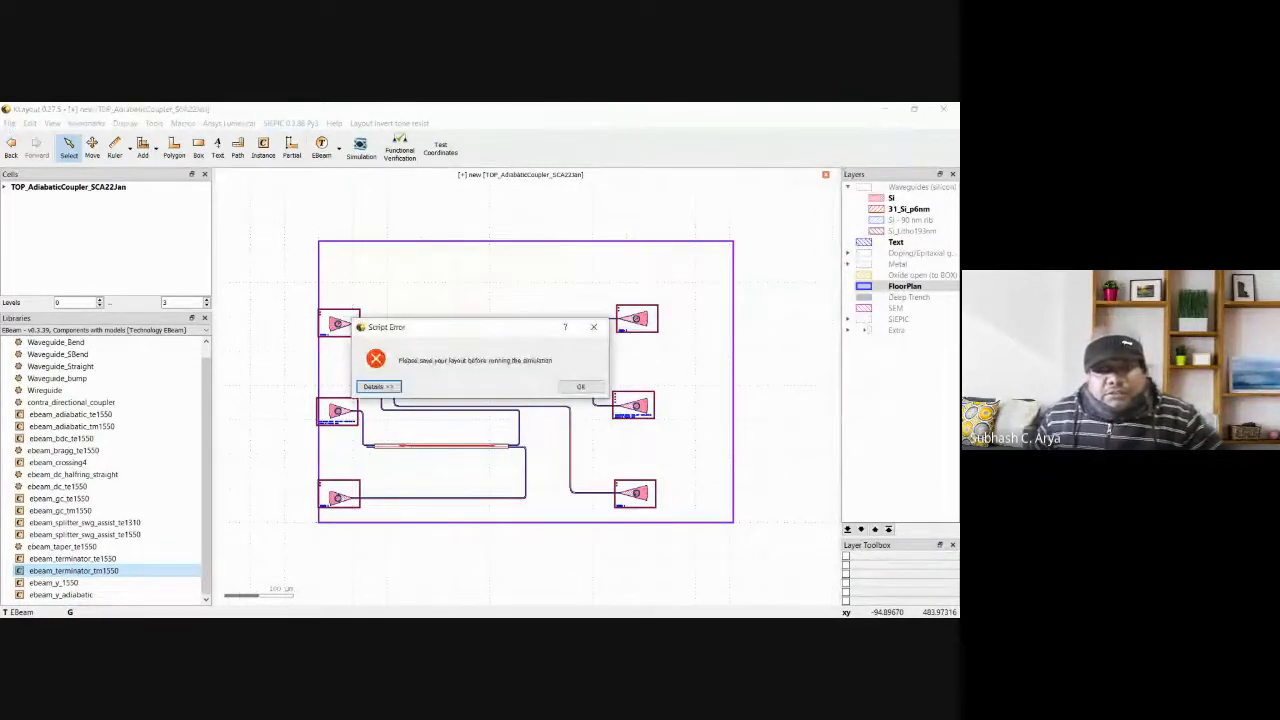
pyautogui.click(581, 387)
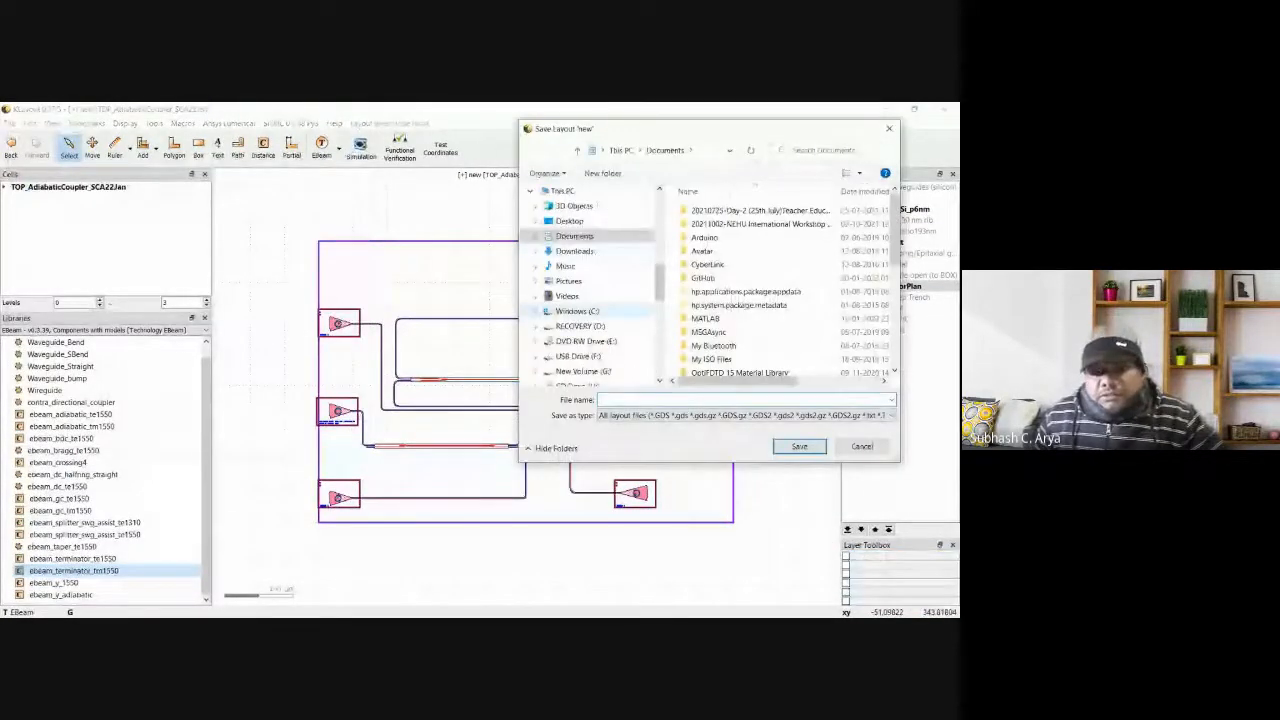
# Set the layout's save location to the Klayout_Desing folder inside 1Learner_SCA on New Volume (G:).
pyautogui.click(583, 371)
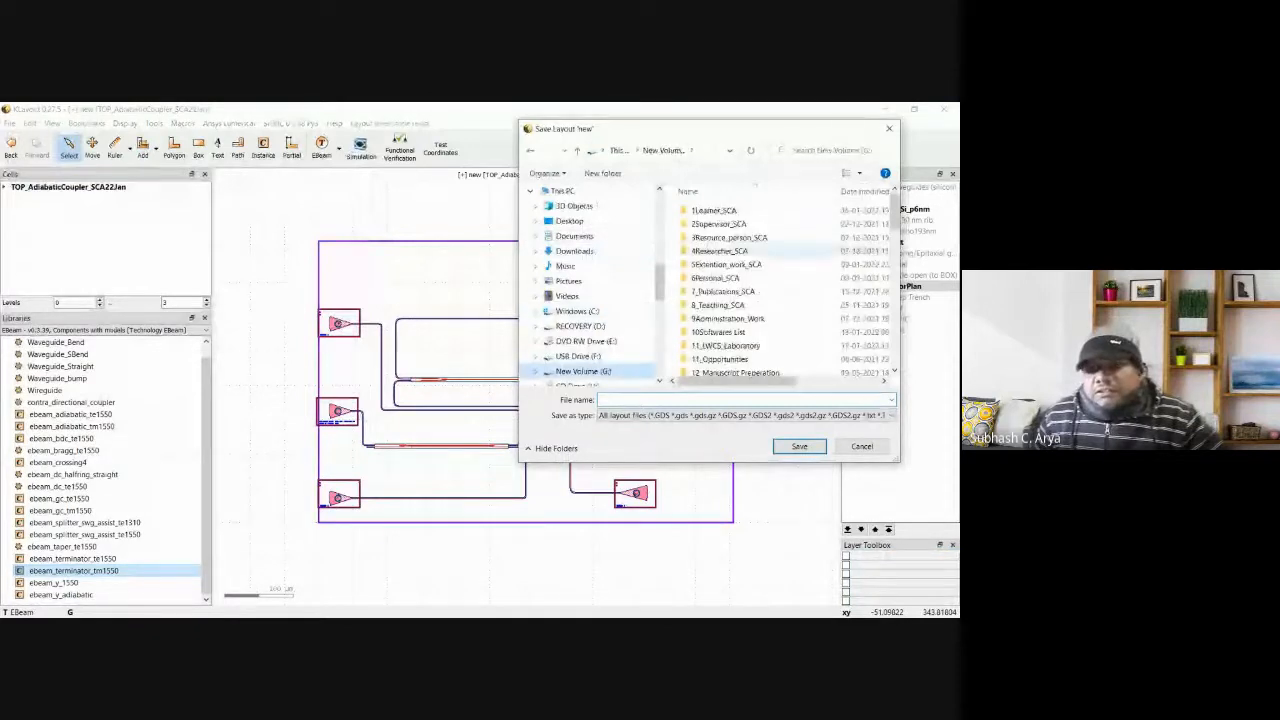
pyautogui.scroll(-2, 737, 331)
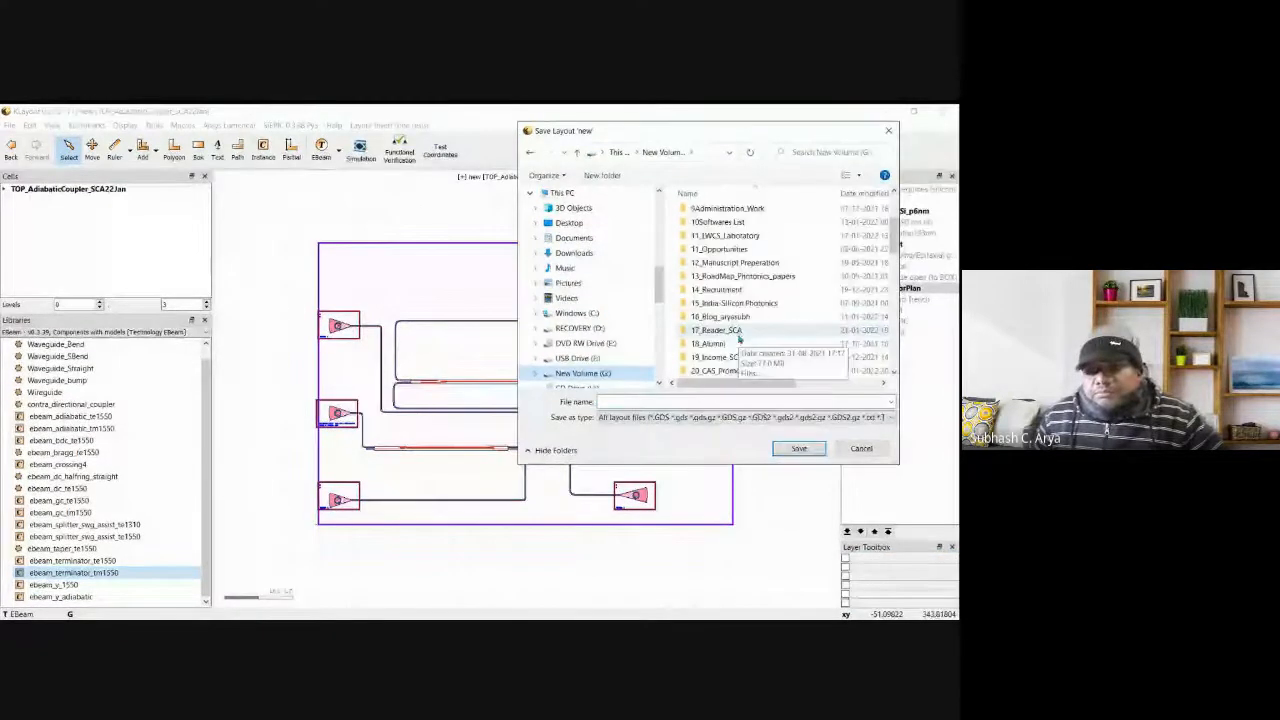
pyautogui.scroll(2, 737, 331)
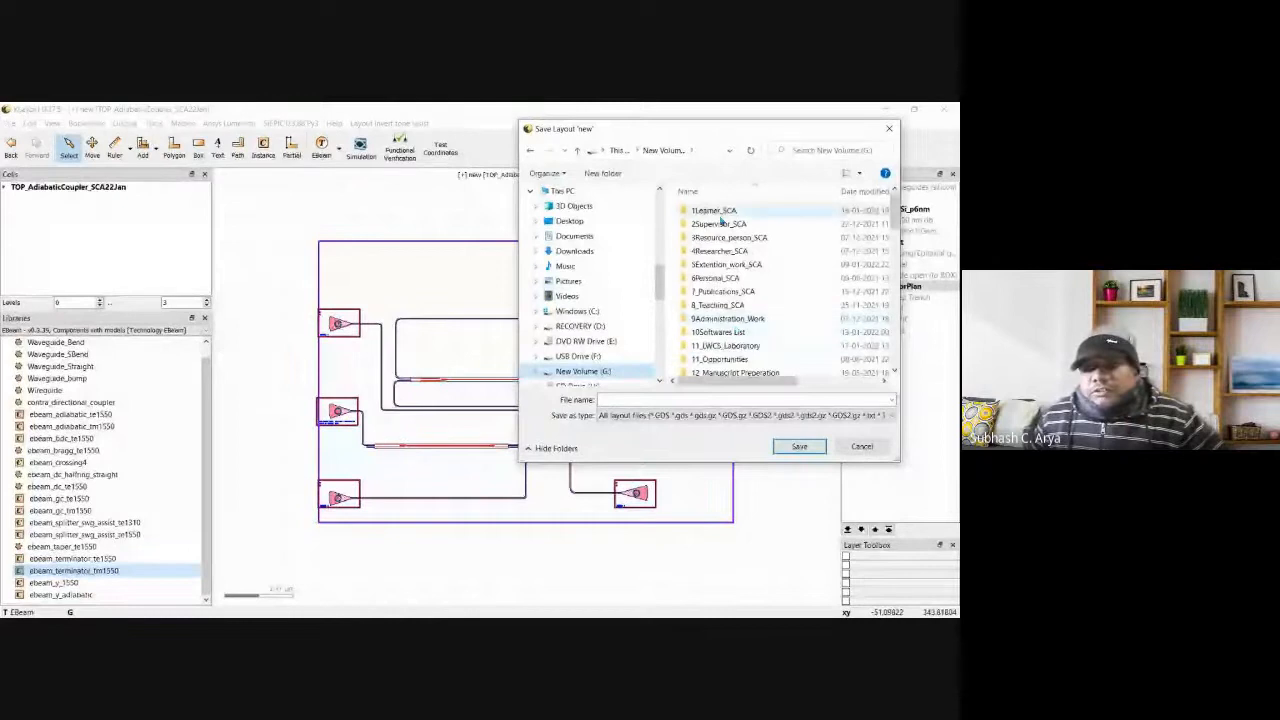
pyautogui.doubleClick(716, 210)
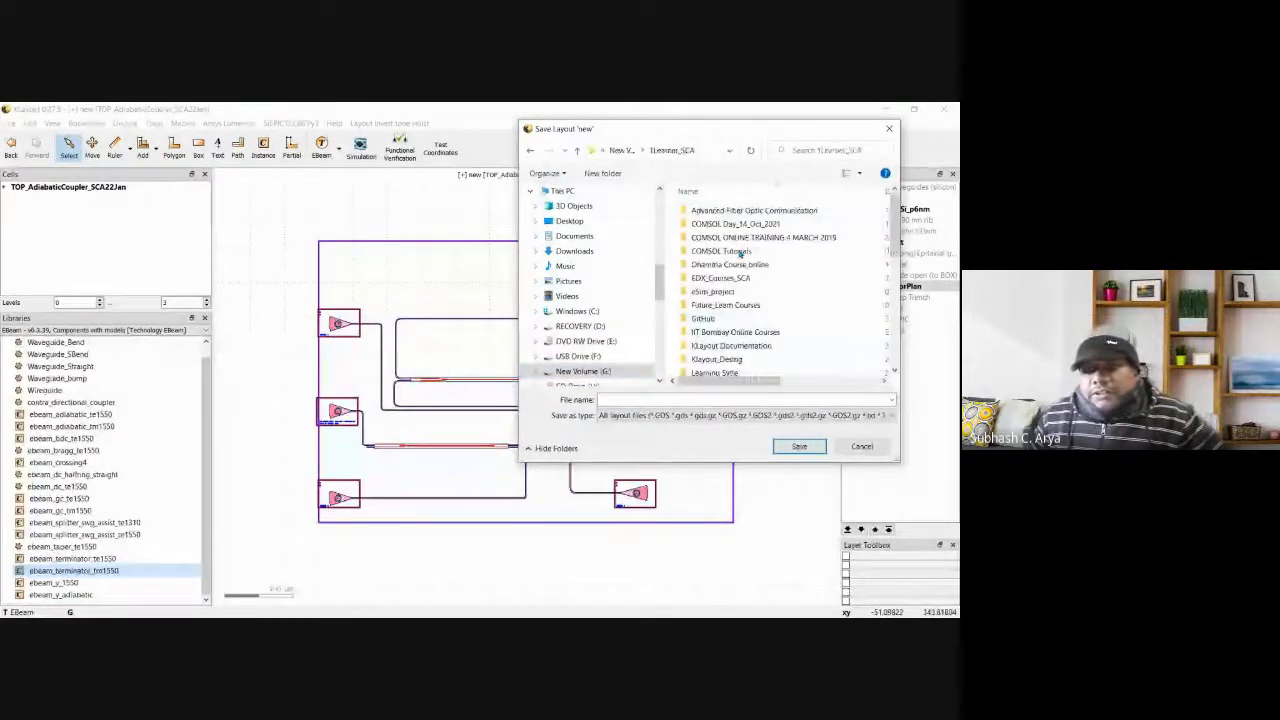
pyautogui.click(717, 359)
pyautogui.doubleClick(717, 359)
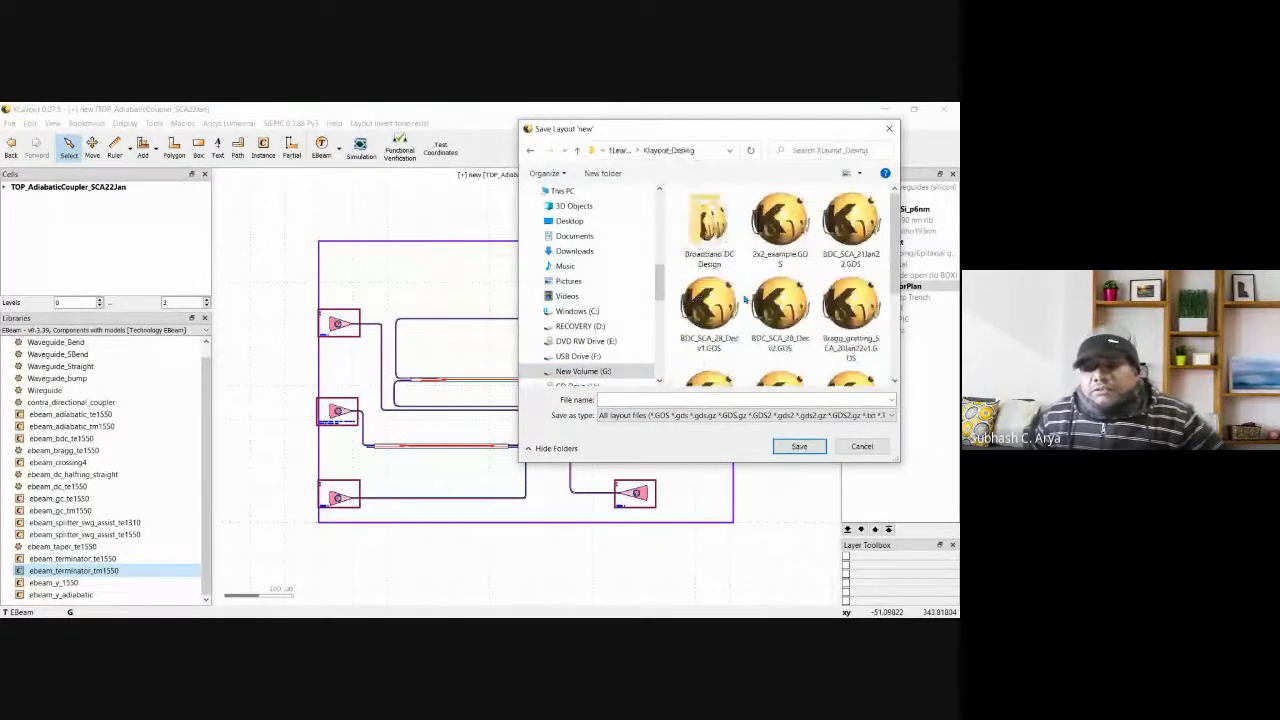
# Create a folder named "Adiabatic Coupler 22 Jan 2022" inside Klayout_Desing and open it as the save location.
pyautogui.scroll(-3, 750, 310)
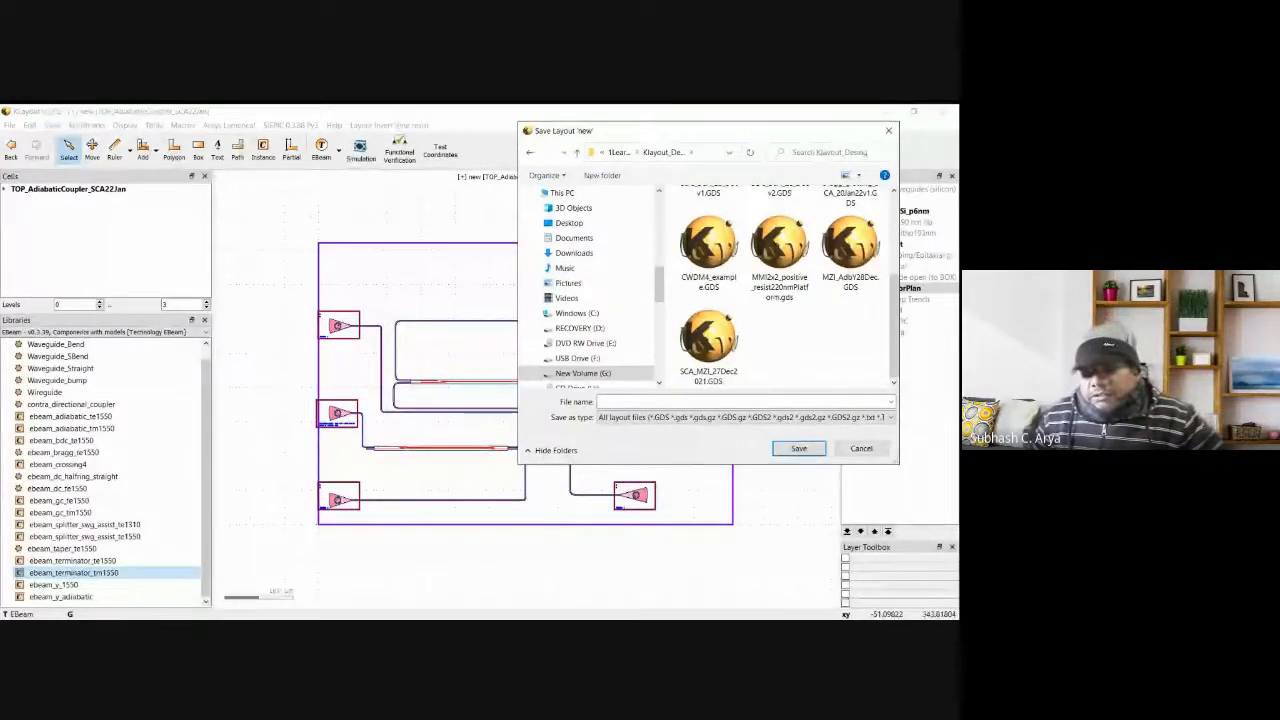
pyautogui.moveTo(808, 499)
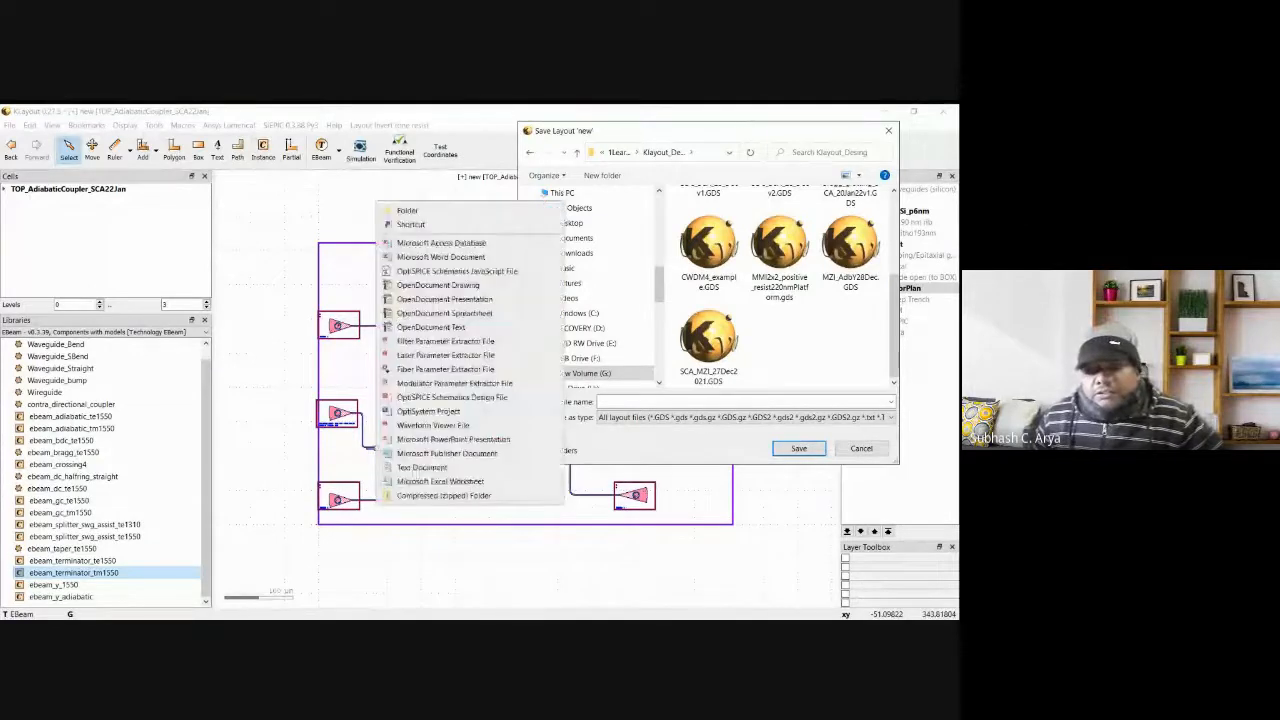
pyautogui.click(460, 210)
pyautogui.write('A')
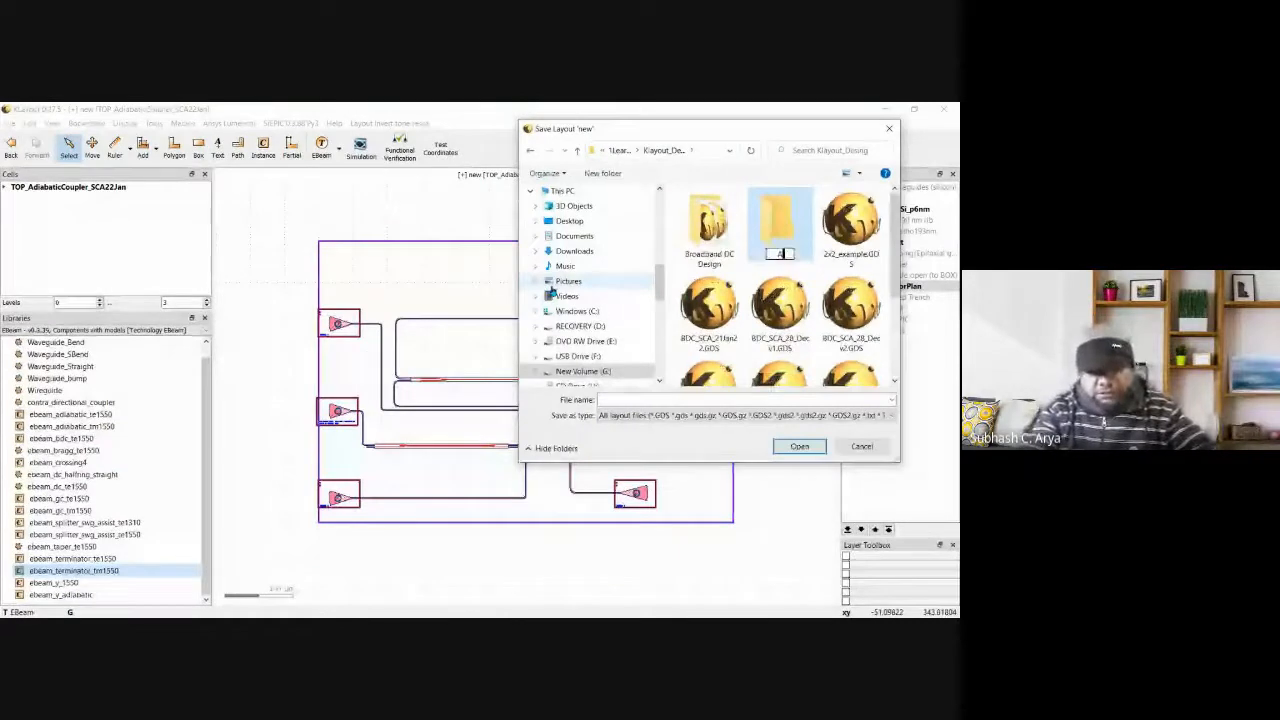
pyautogui.write('diabatic')
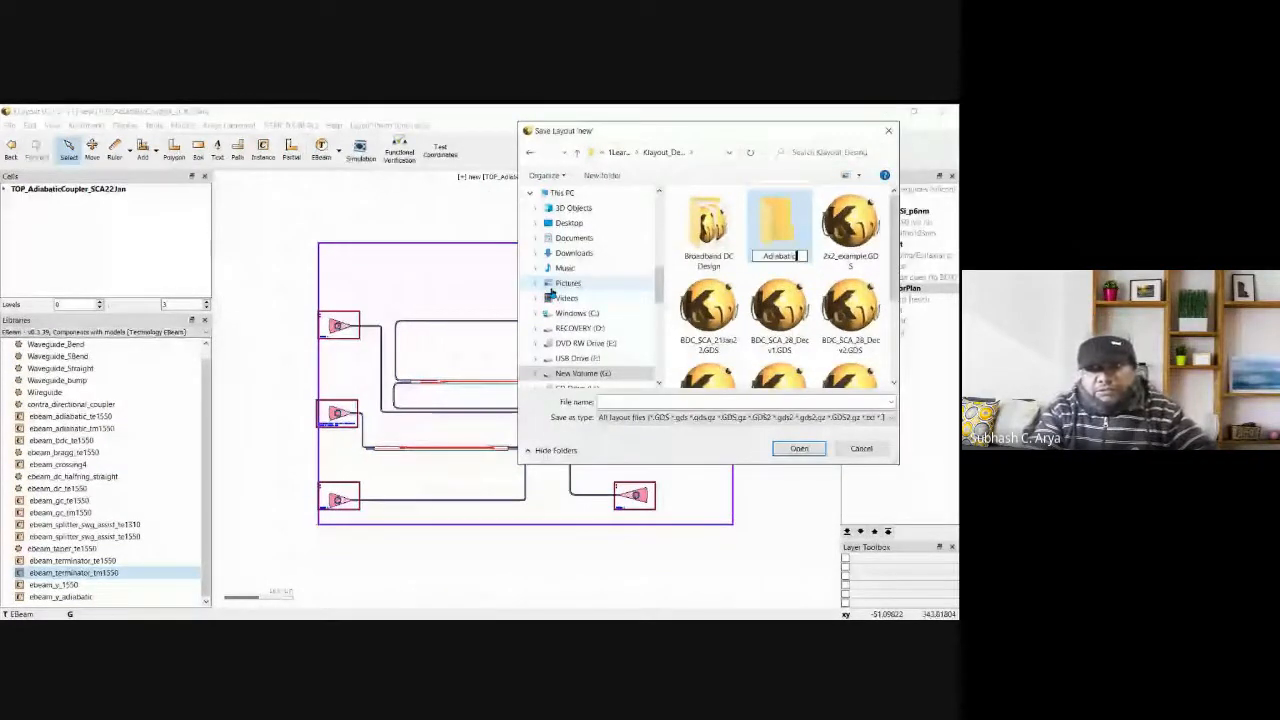
pyautogui.write(' Coup')
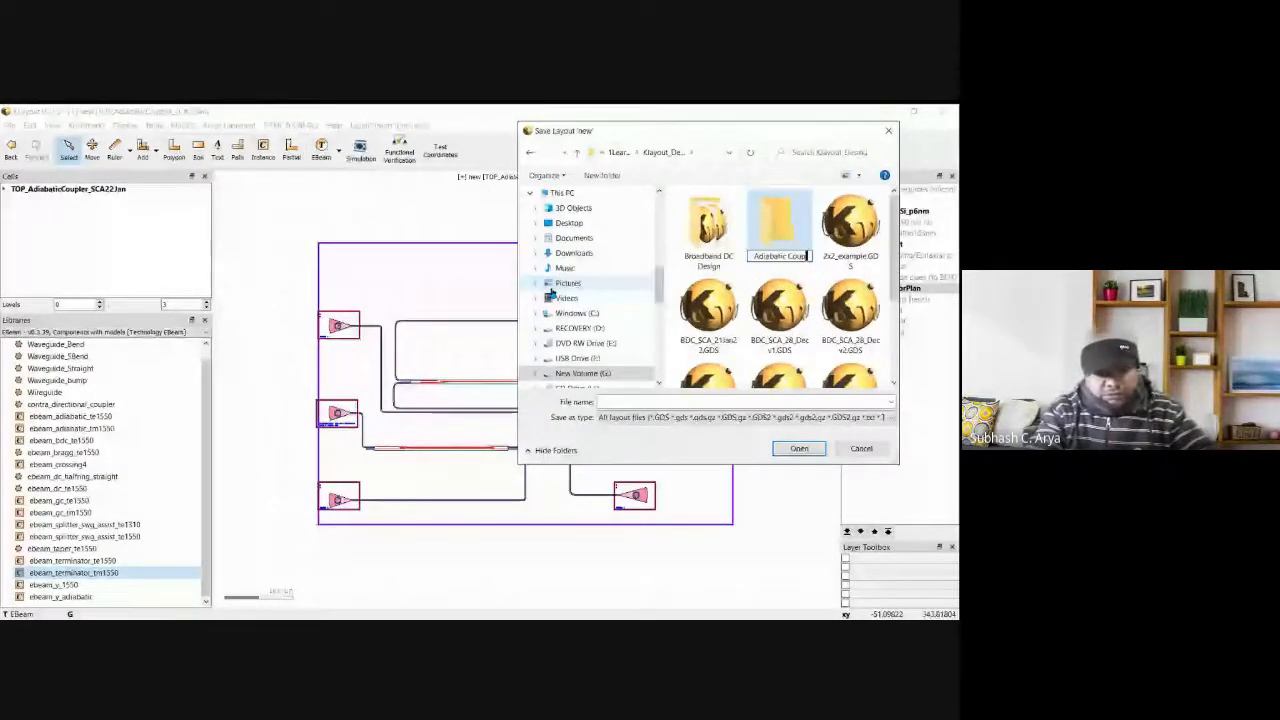
pyautogui.write('ler')
pyautogui.press('Return')
pyautogui.write('22 Jan')
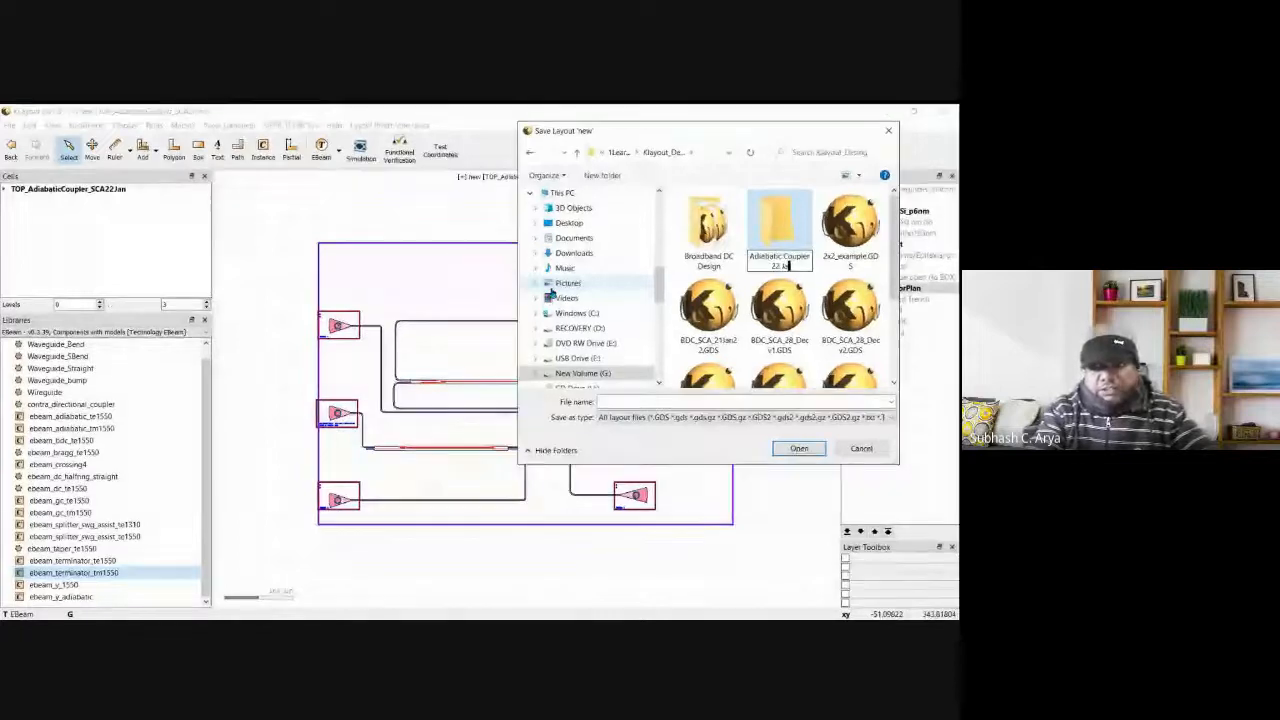
pyautogui.write(' 202')
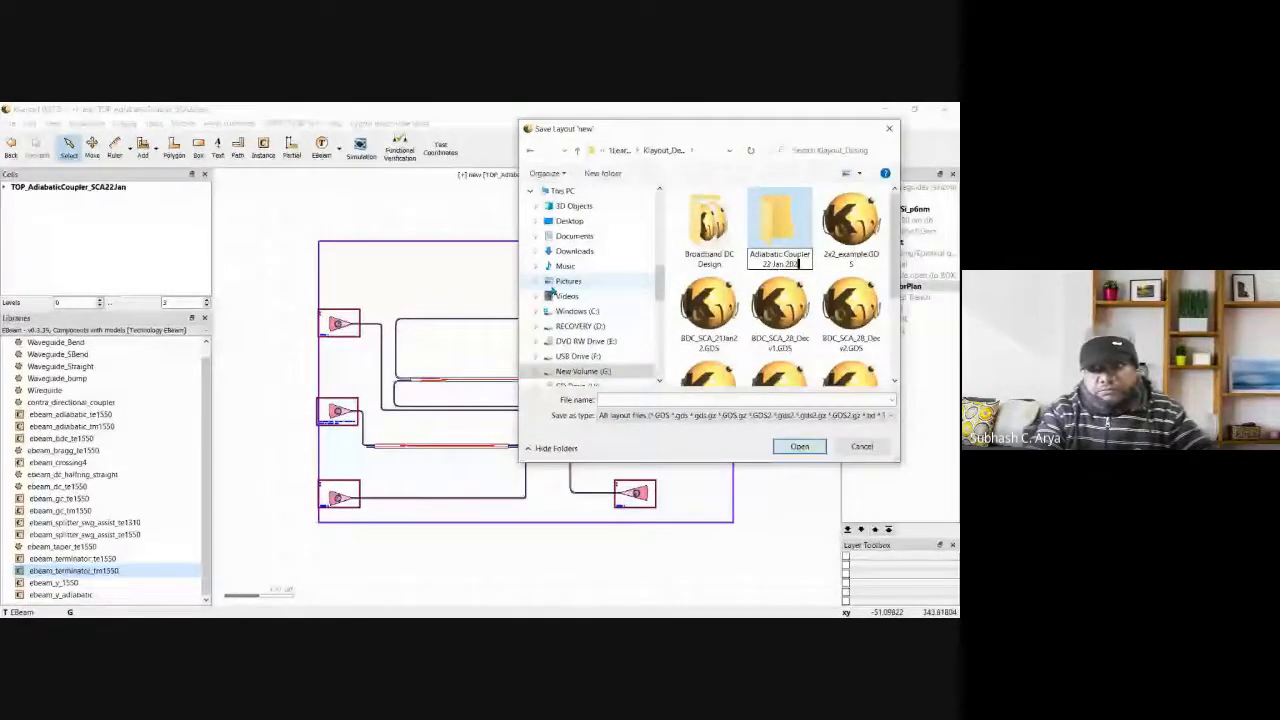
pyautogui.write('2')
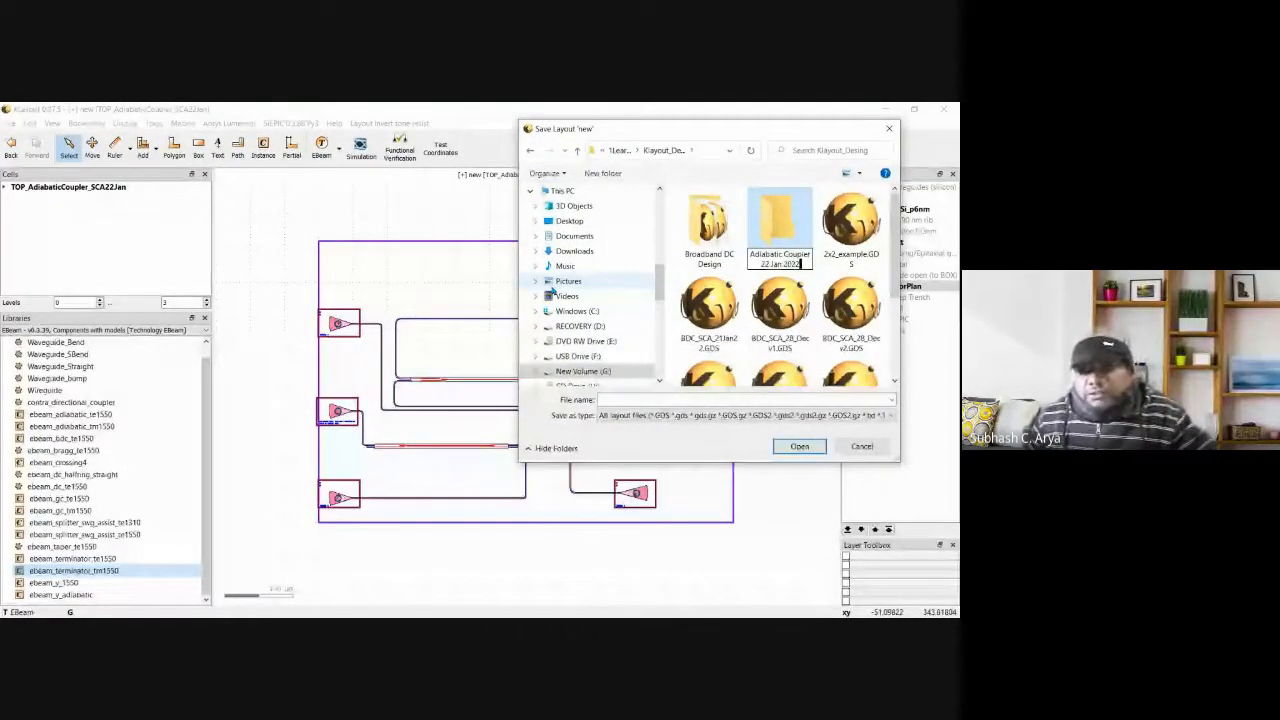
pyautogui.doubleClick(773, 214)
# Save the layout as AdiabaticCoupler_TE_TM_22Jan2022 in GDS2 format, accepting the default save options.
pyautogui.click(648, 400)
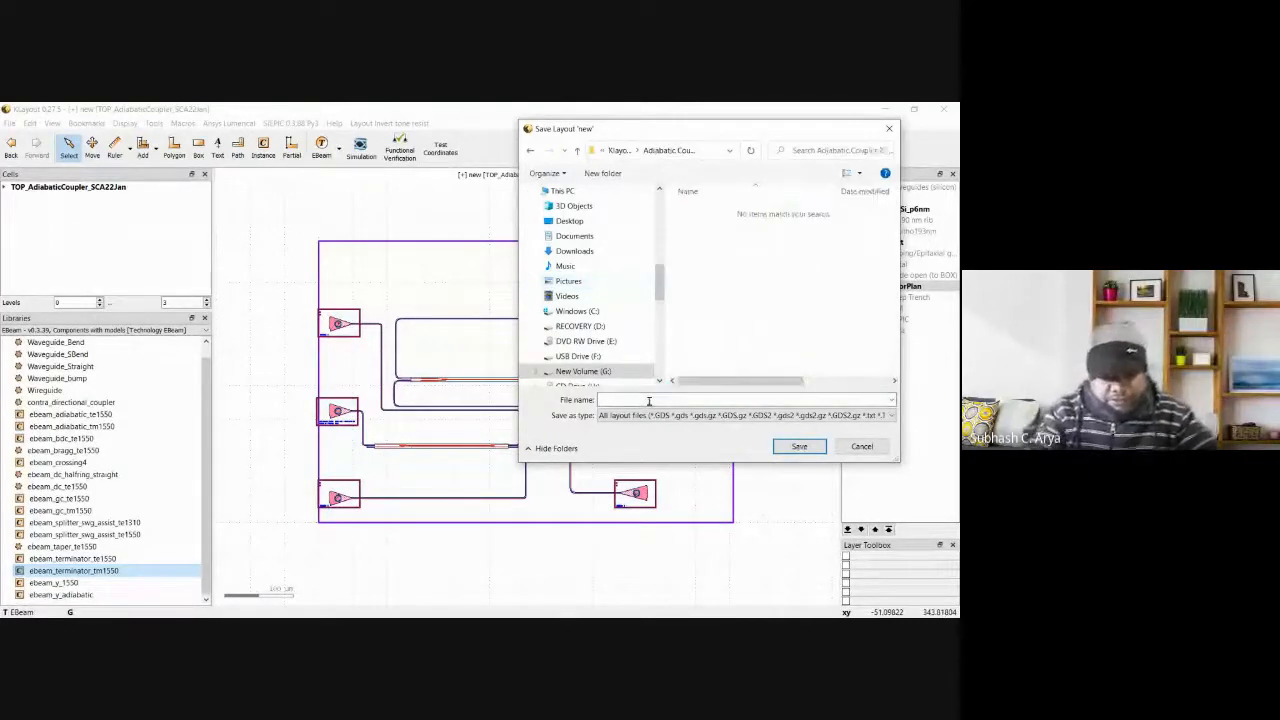
pyautogui.write('Adiabat')
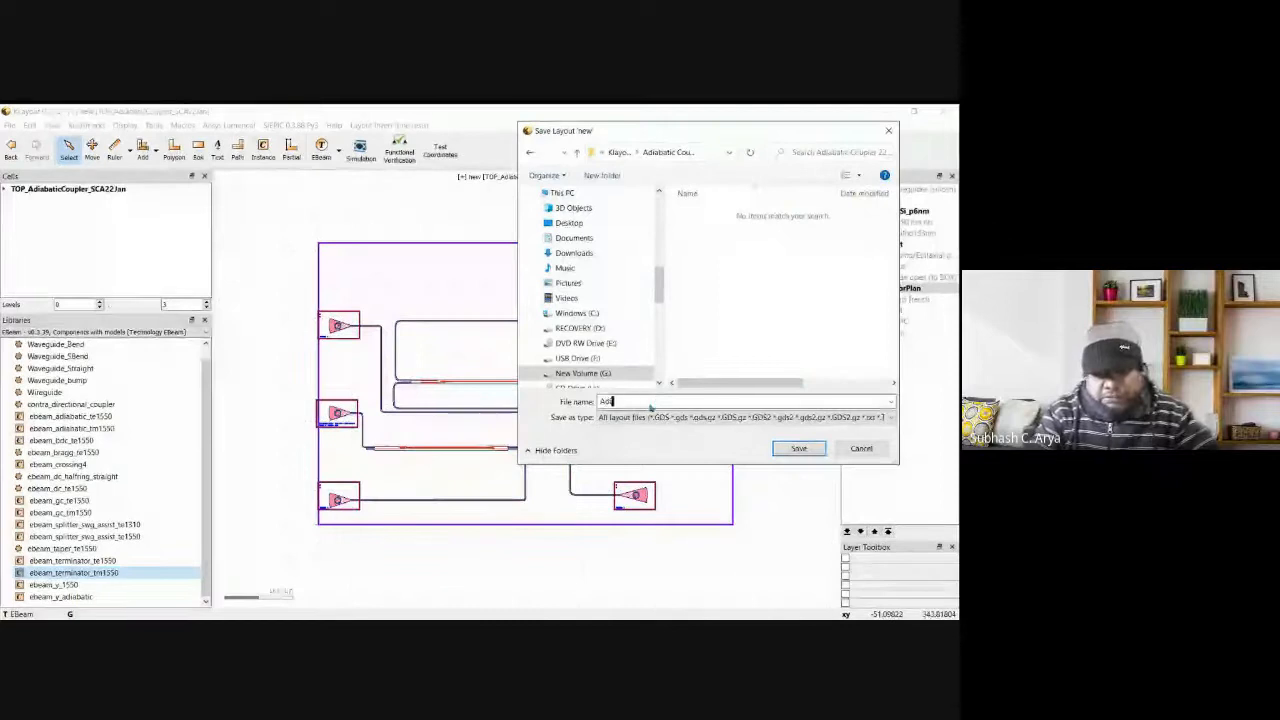
pyautogui.write('ic')
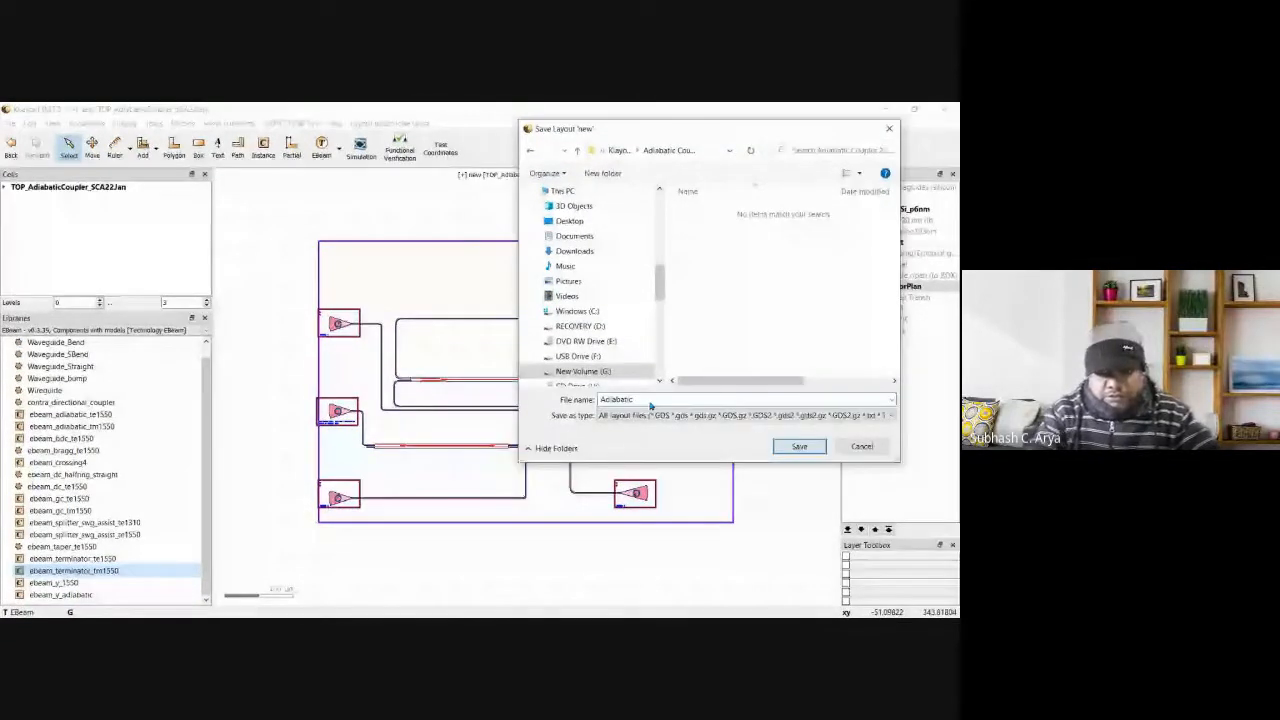
pyautogui.write('Coupler')
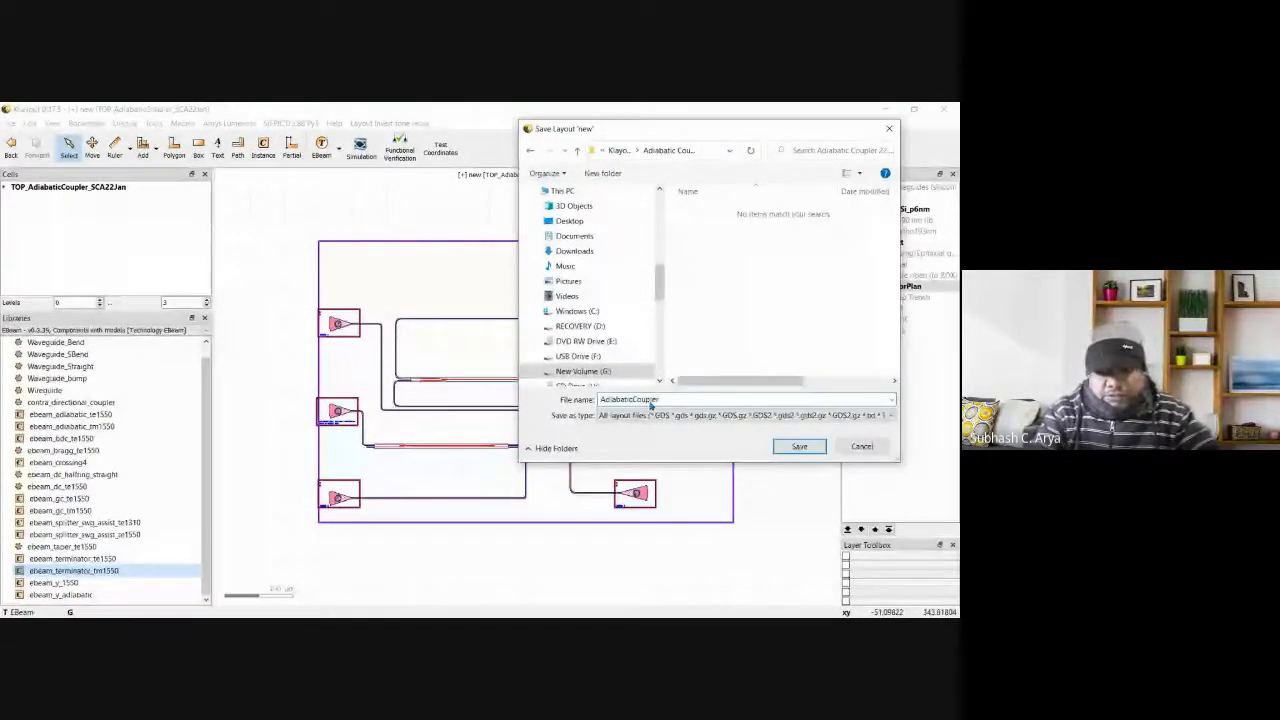
pyautogui.write('_T')
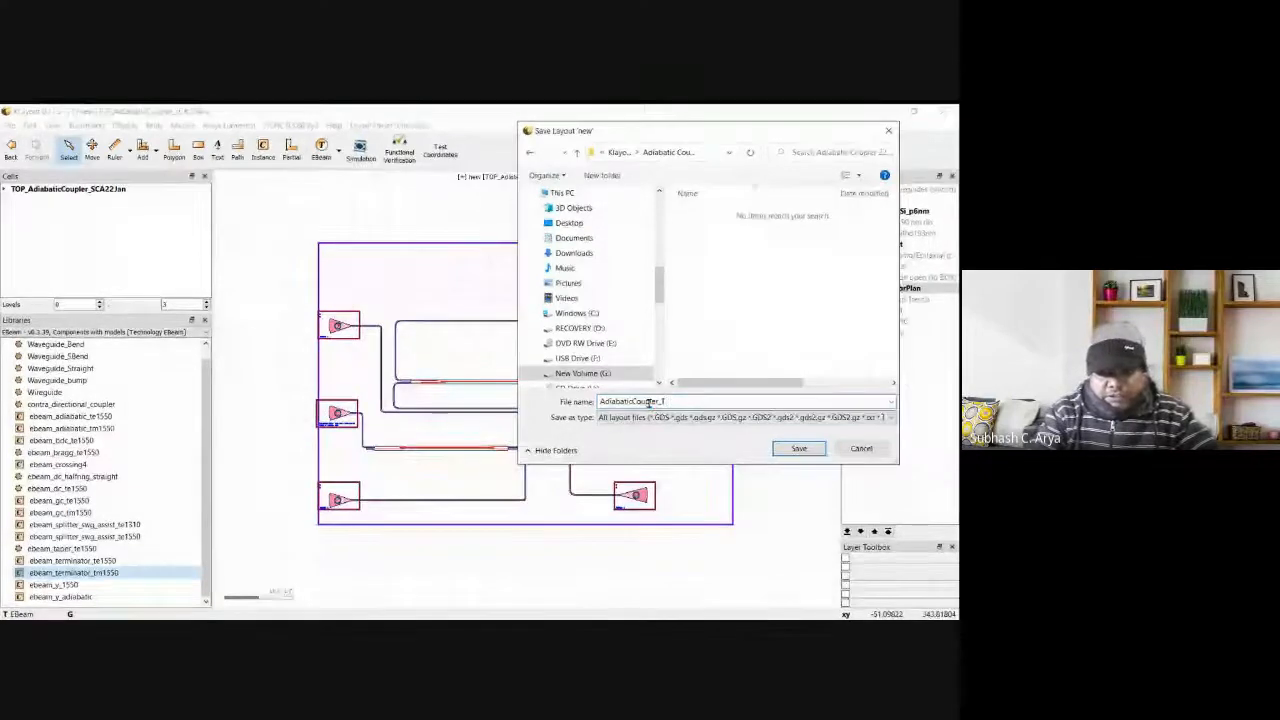
pyautogui.write('E_TM')
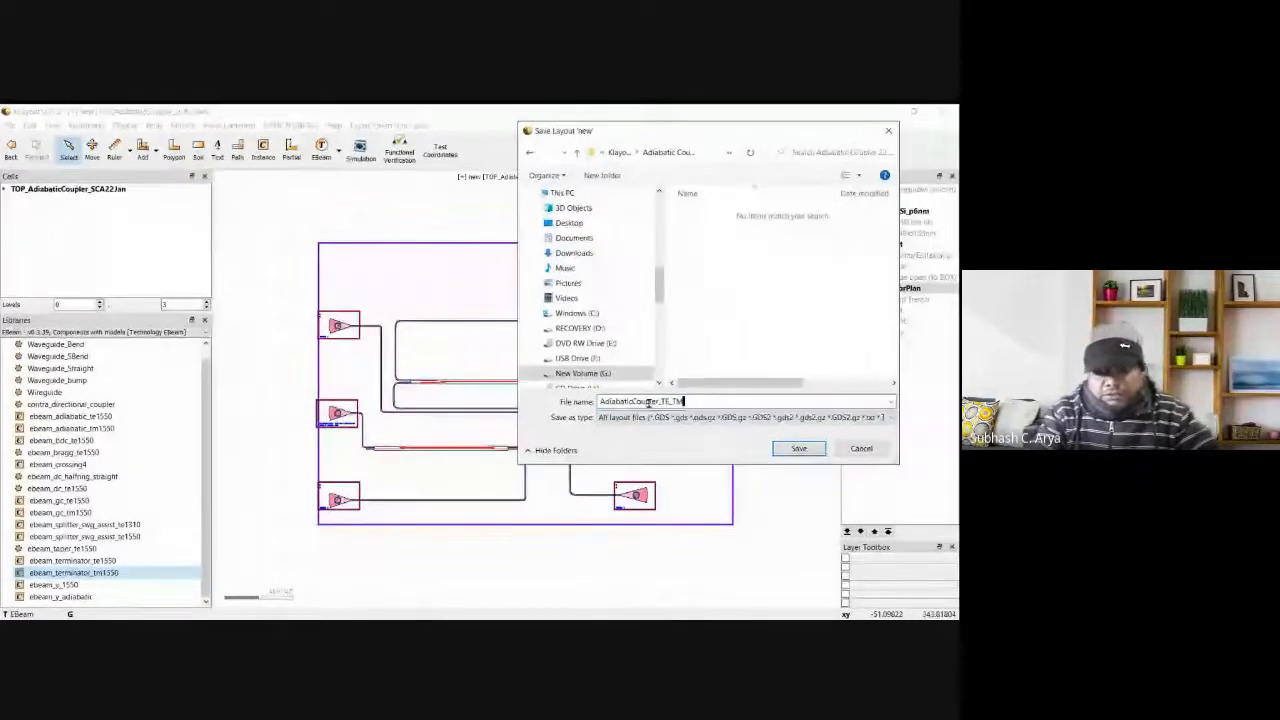
pyautogui.write('_22Jan2022')
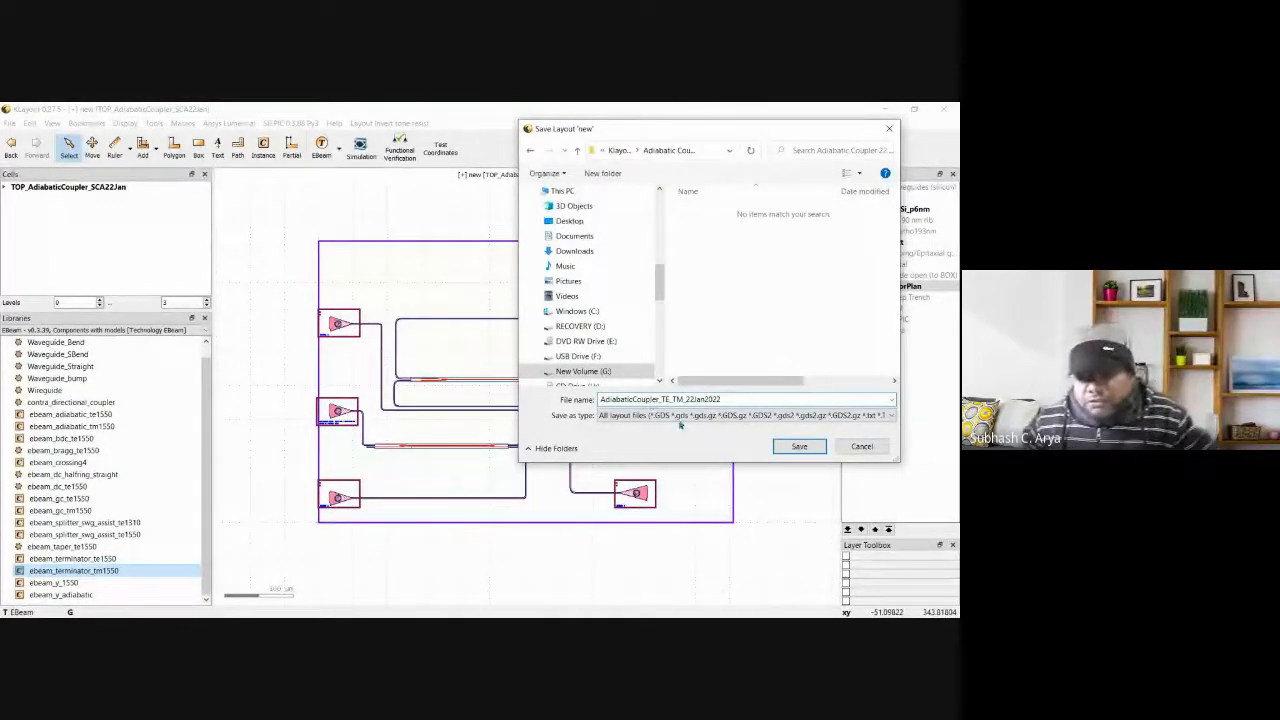
pyautogui.click(795, 446)
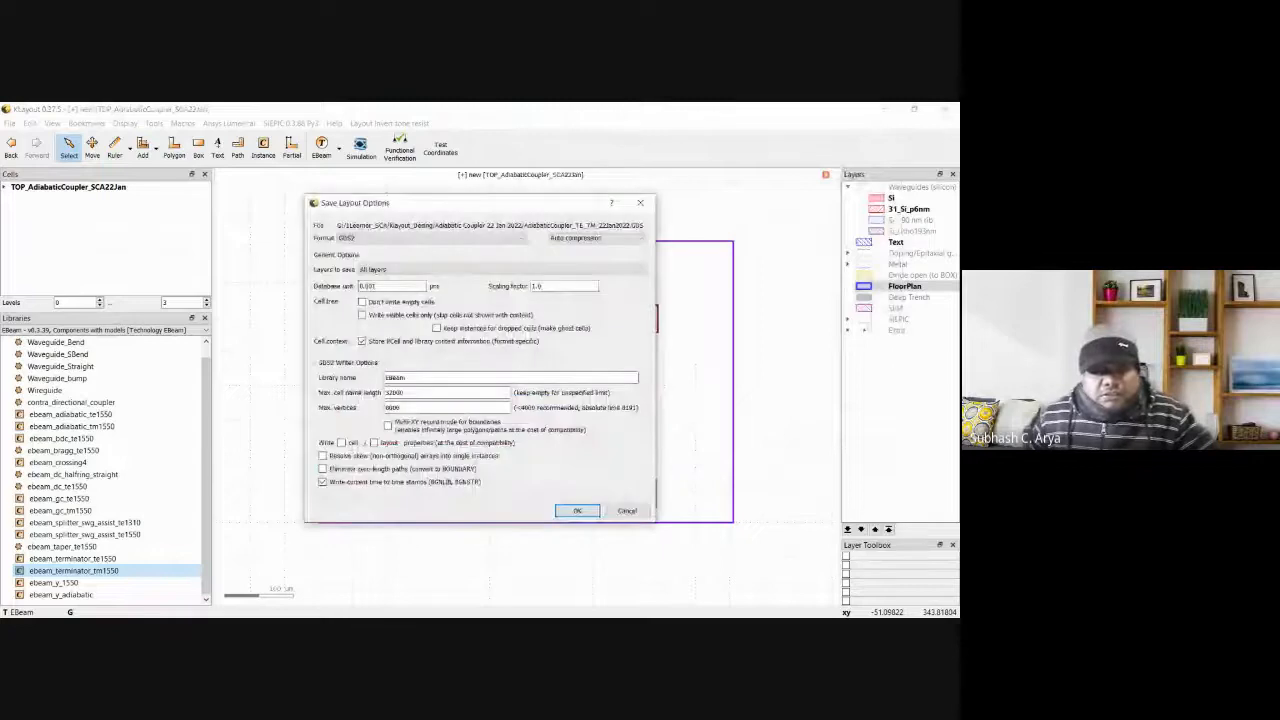
pyautogui.click(578, 511)
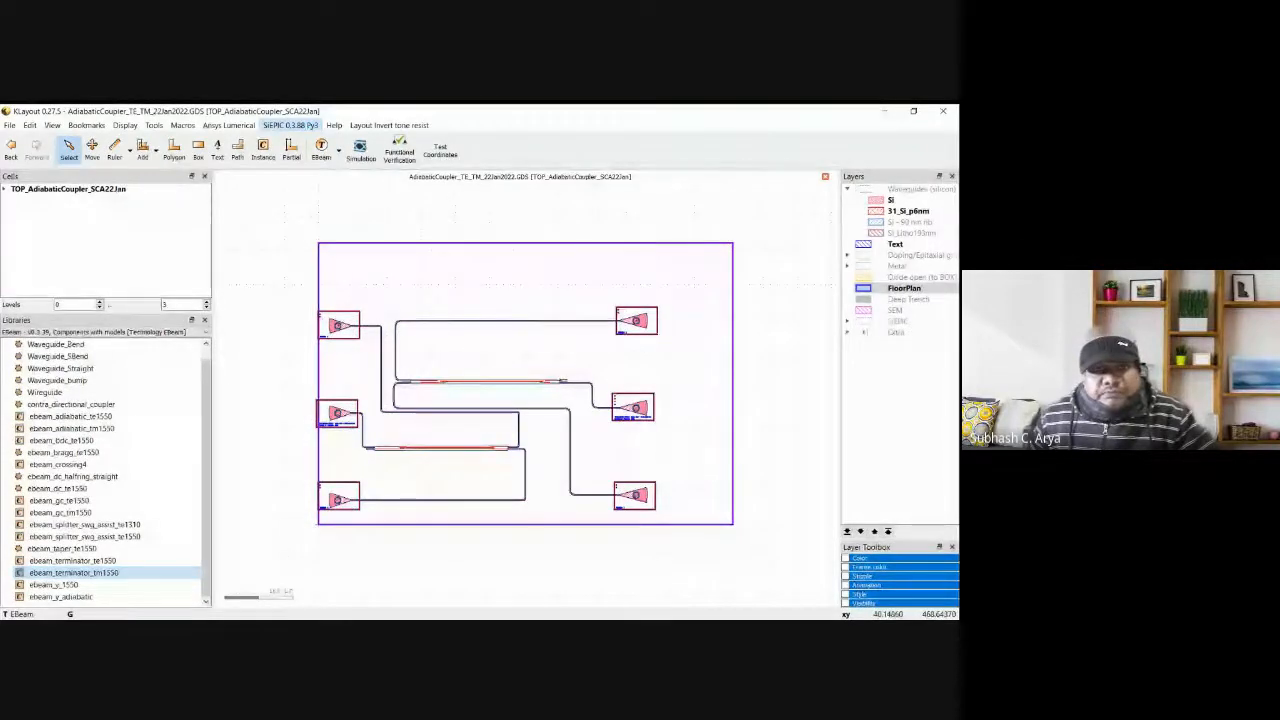
# Start the SiEPIC Lumerical circuit simulation of the saved adiabatic coupler layout, dismissing the Python integration notice.
pyautogui.click(290, 125)
pyautogui.moveTo(286, 194)
pyautogui.click(460, 213)
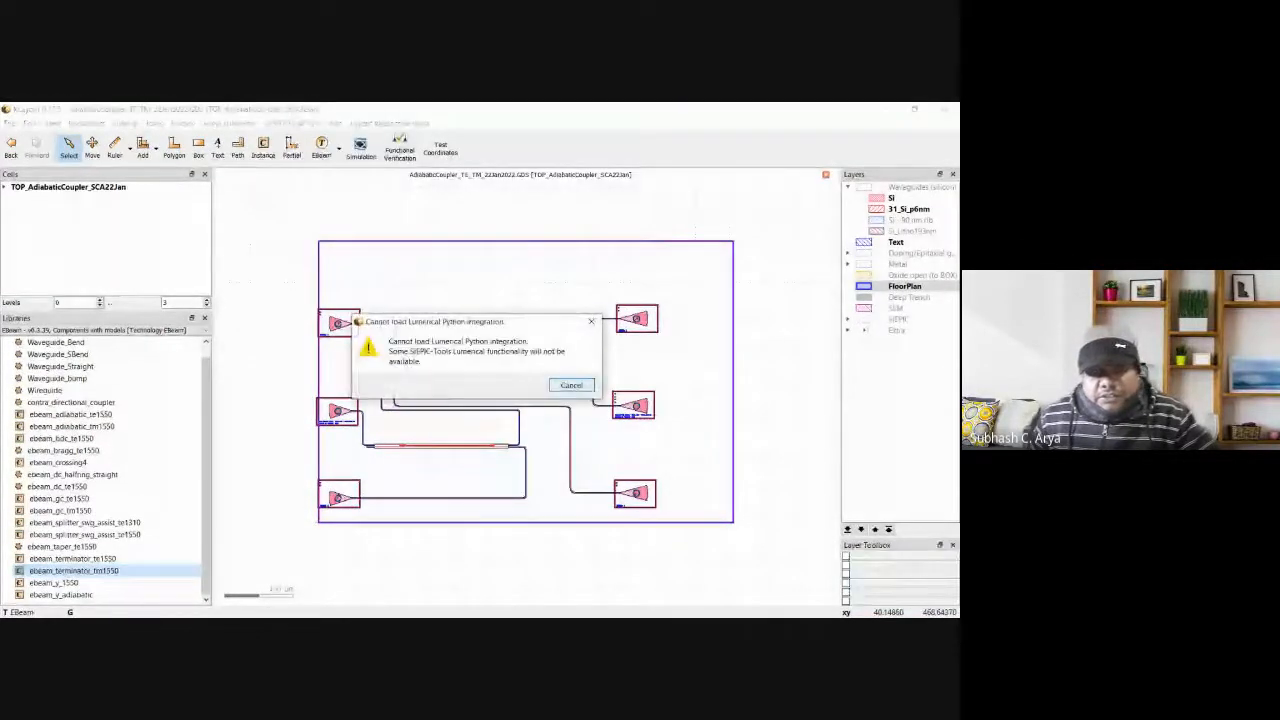
pyautogui.click(569, 385)
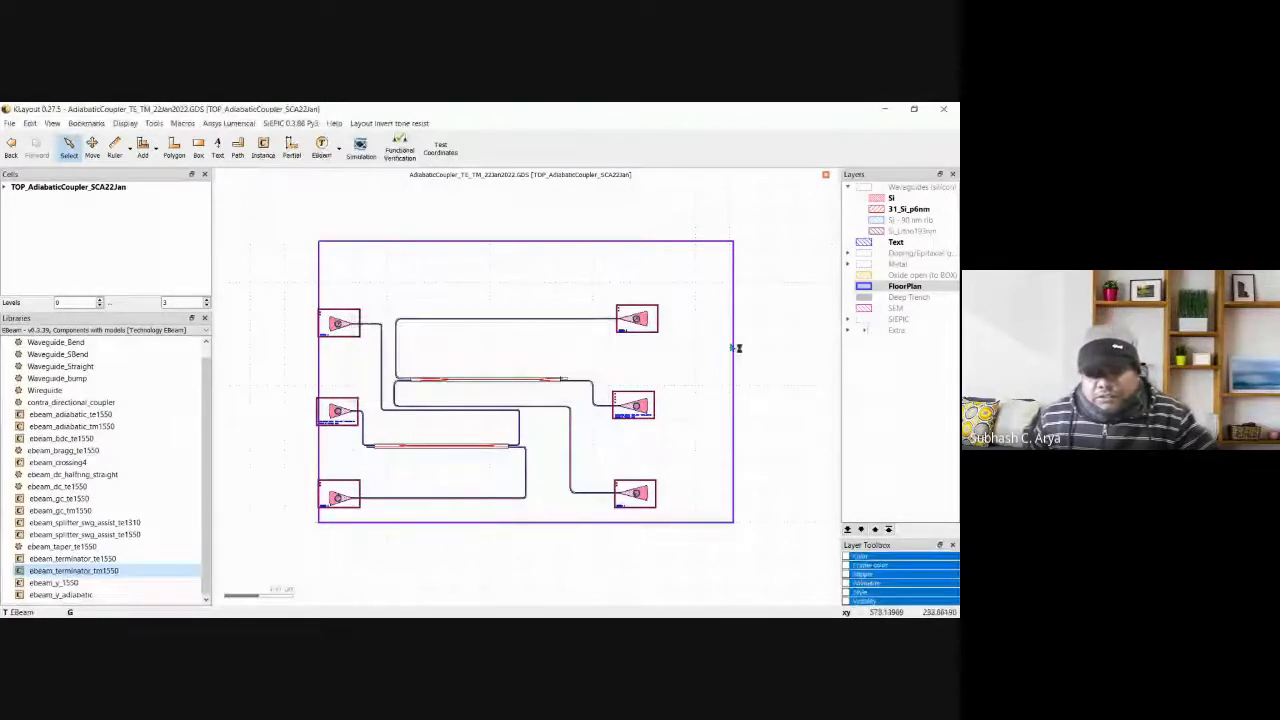
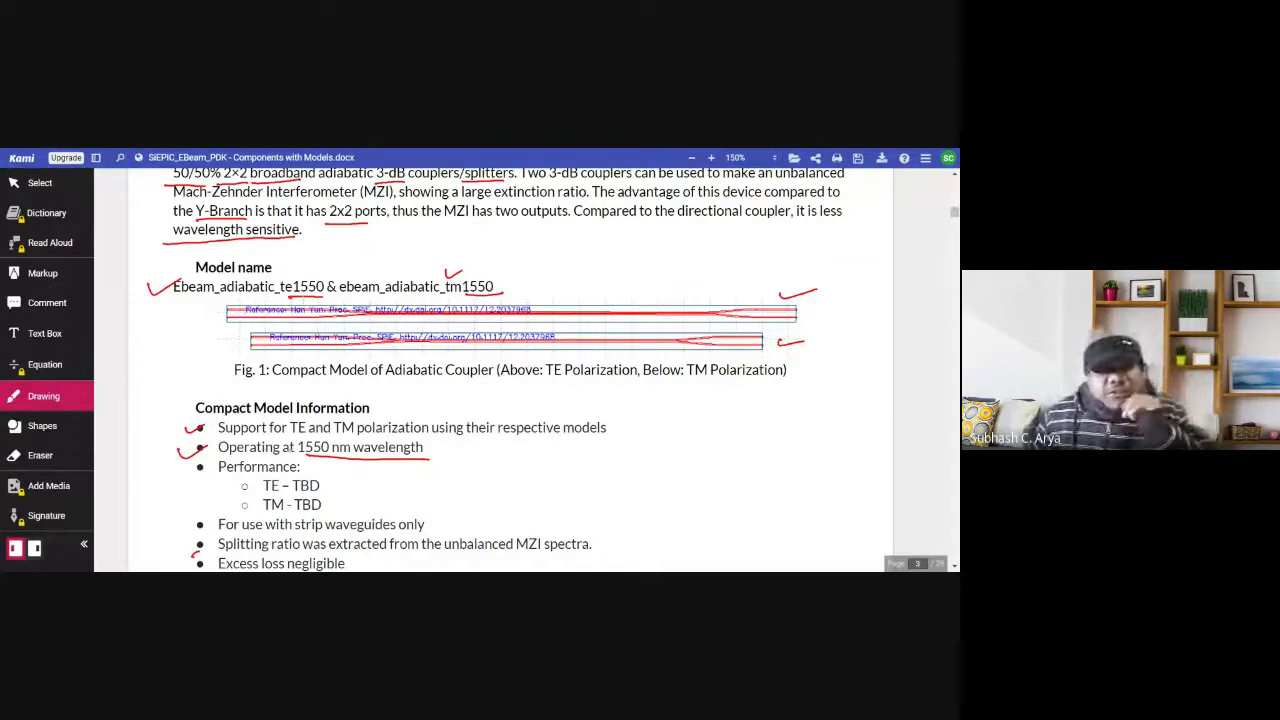
# Switch to the SiEPIC_EBeam_PDK components document in Kami and review the Adiabatic Coupler's description, model information, experimental results and reference.
pyautogui.scroll(-1, 447, 443)
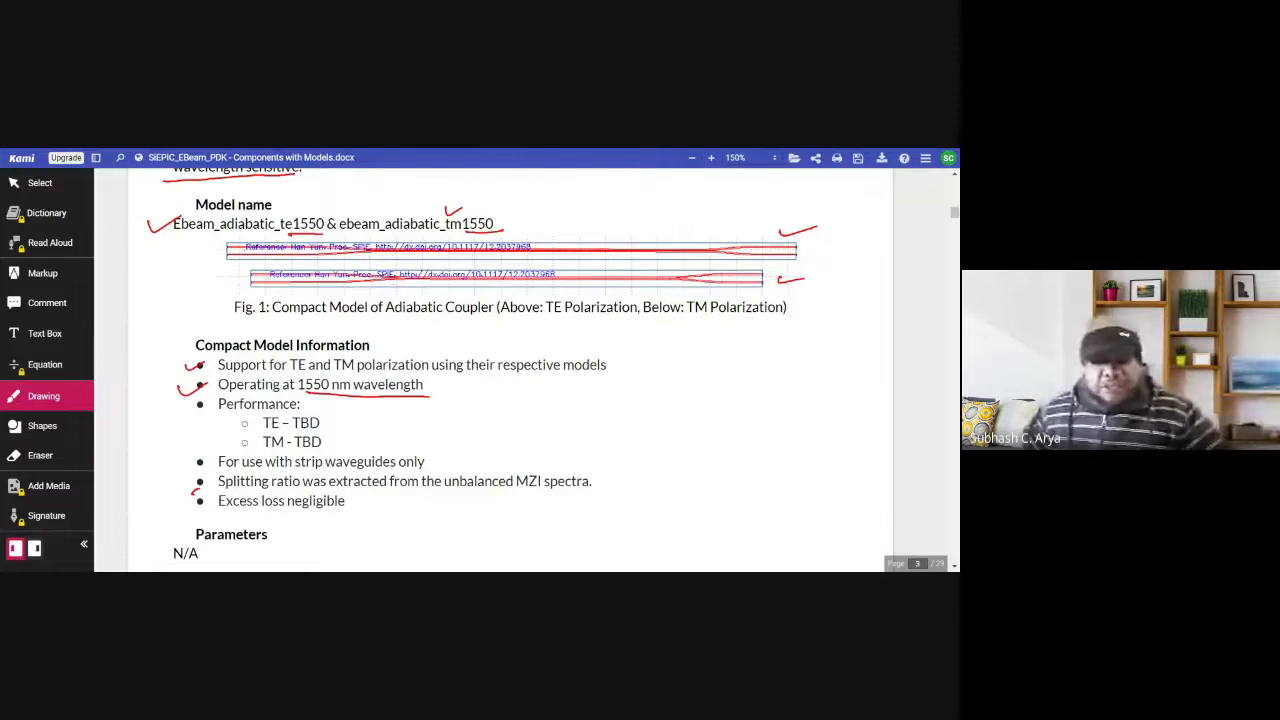
pyautogui.scroll(-1, 497, 422)
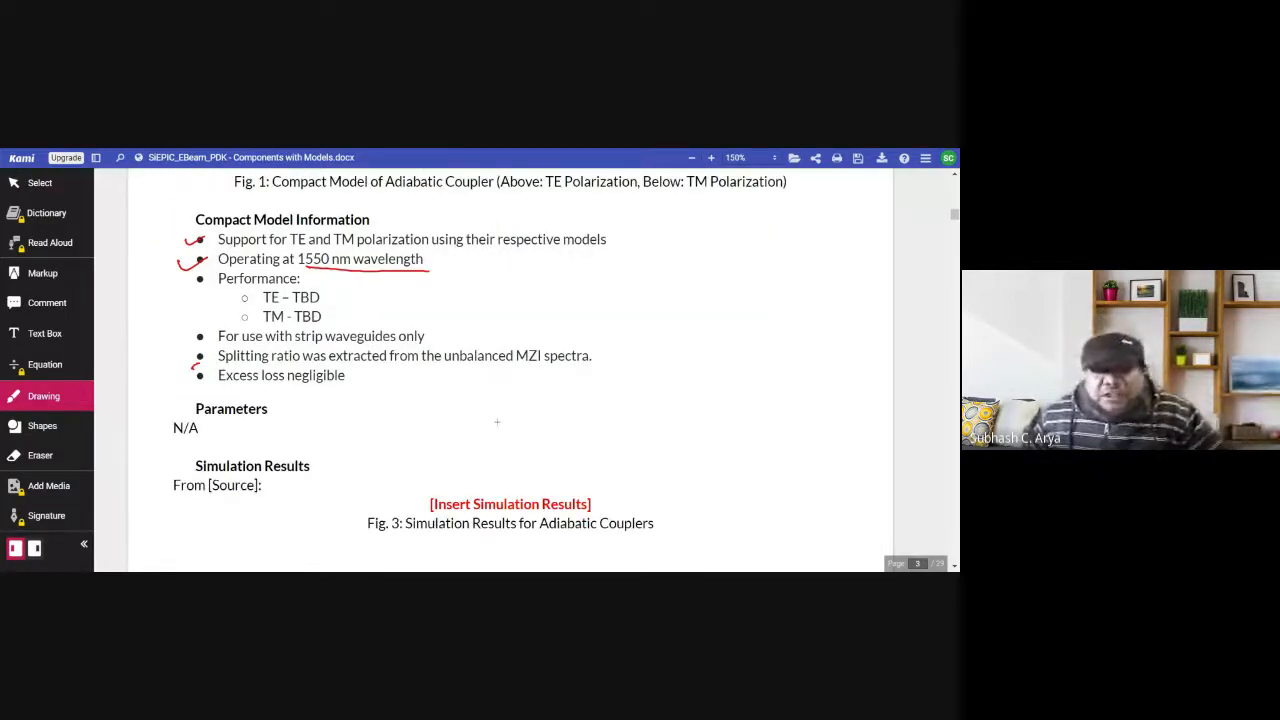
pyautogui.scroll(2, 497, 422)
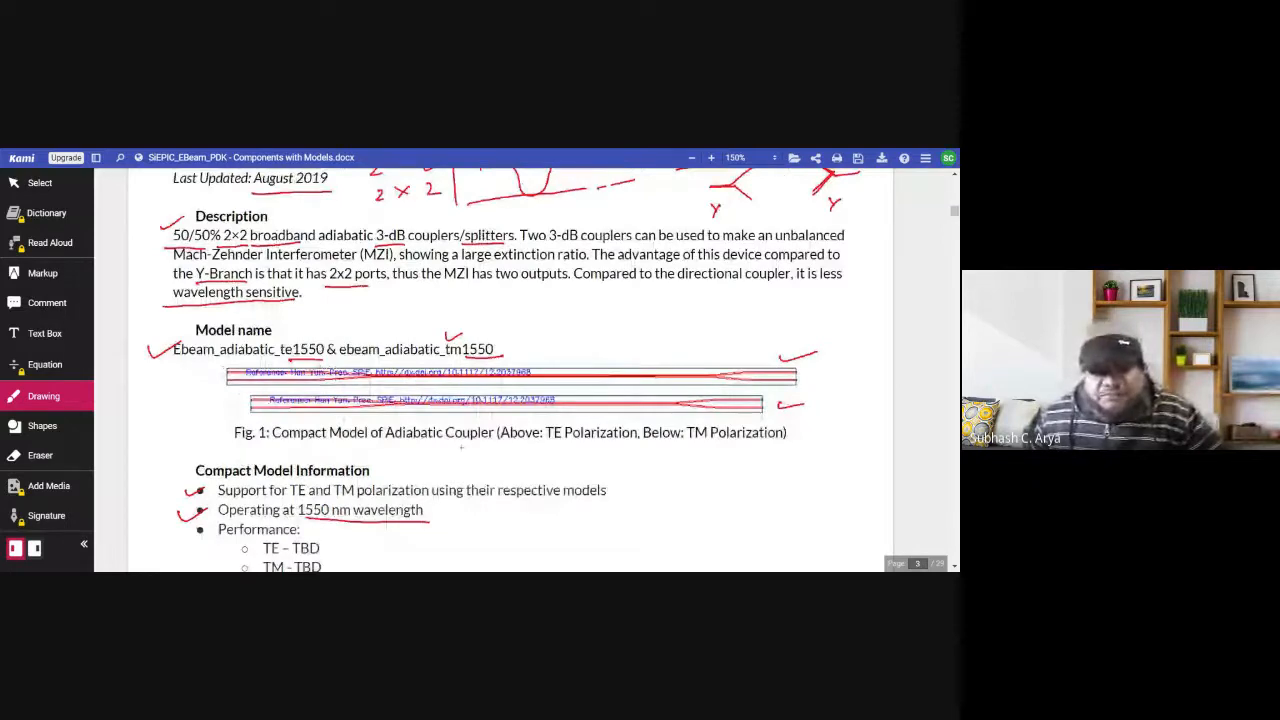
pyautogui.scroll(1, 510, 370)
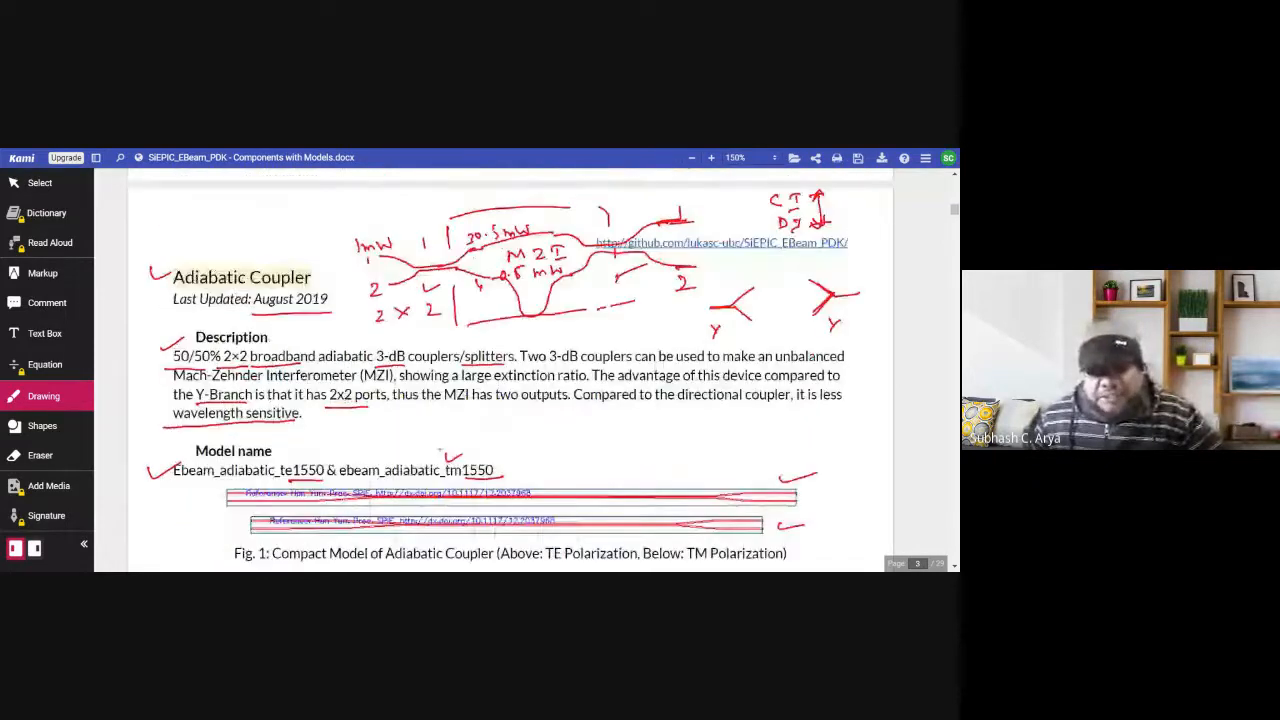
pyautogui.scroll(-1, 440, 450)
pyautogui.scroll(1, 438, 450)
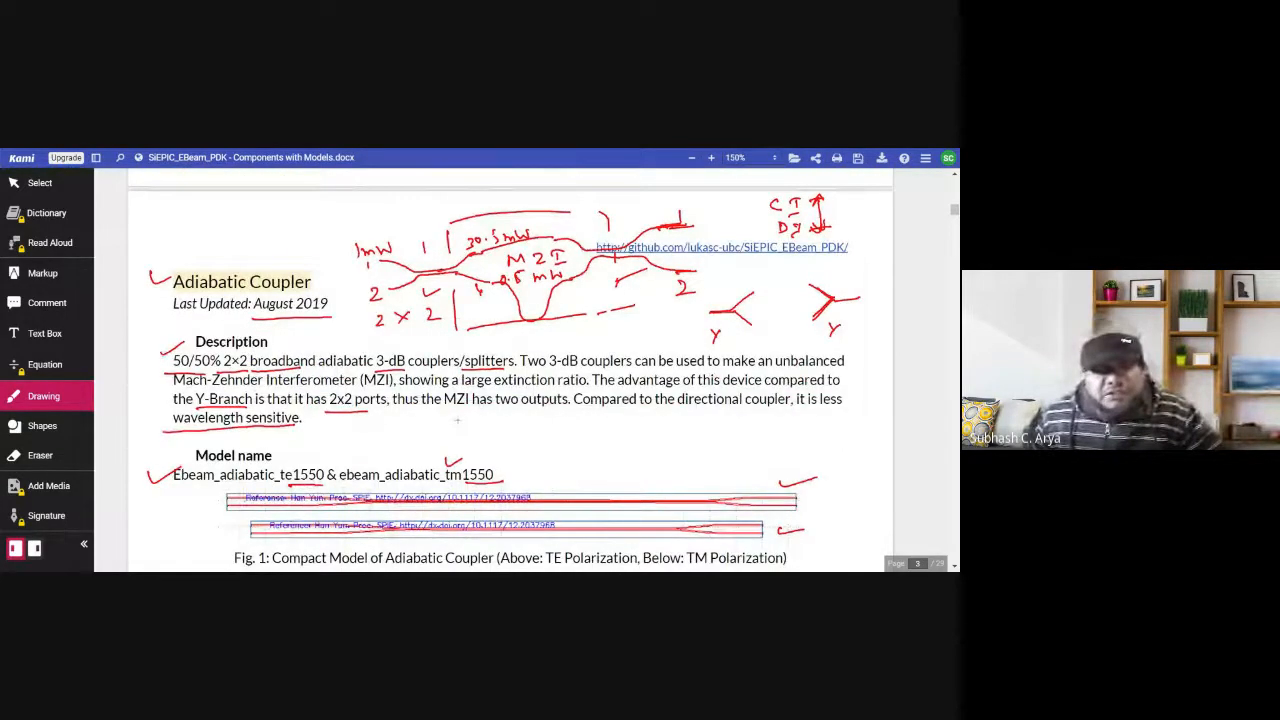
pyautogui.scroll(-1, 510, 370)
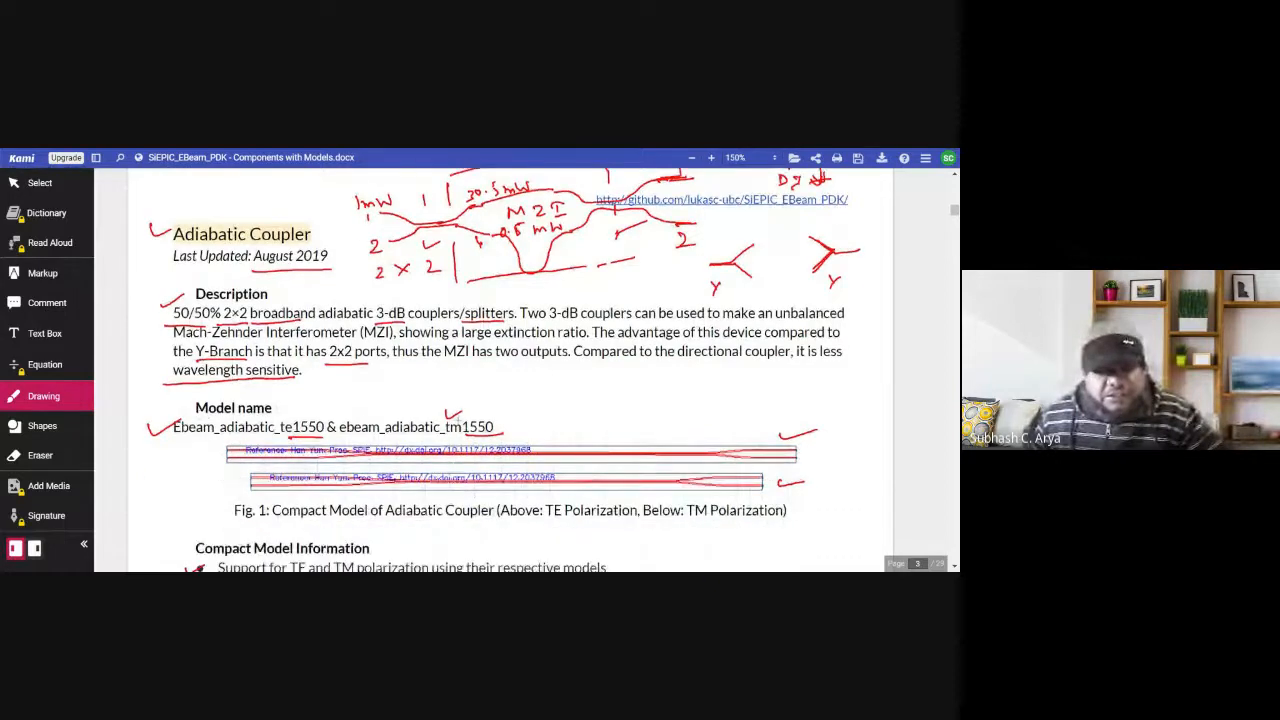
pyautogui.scroll(-3, 510, 370)
pyautogui.scroll(2, 510, 370)
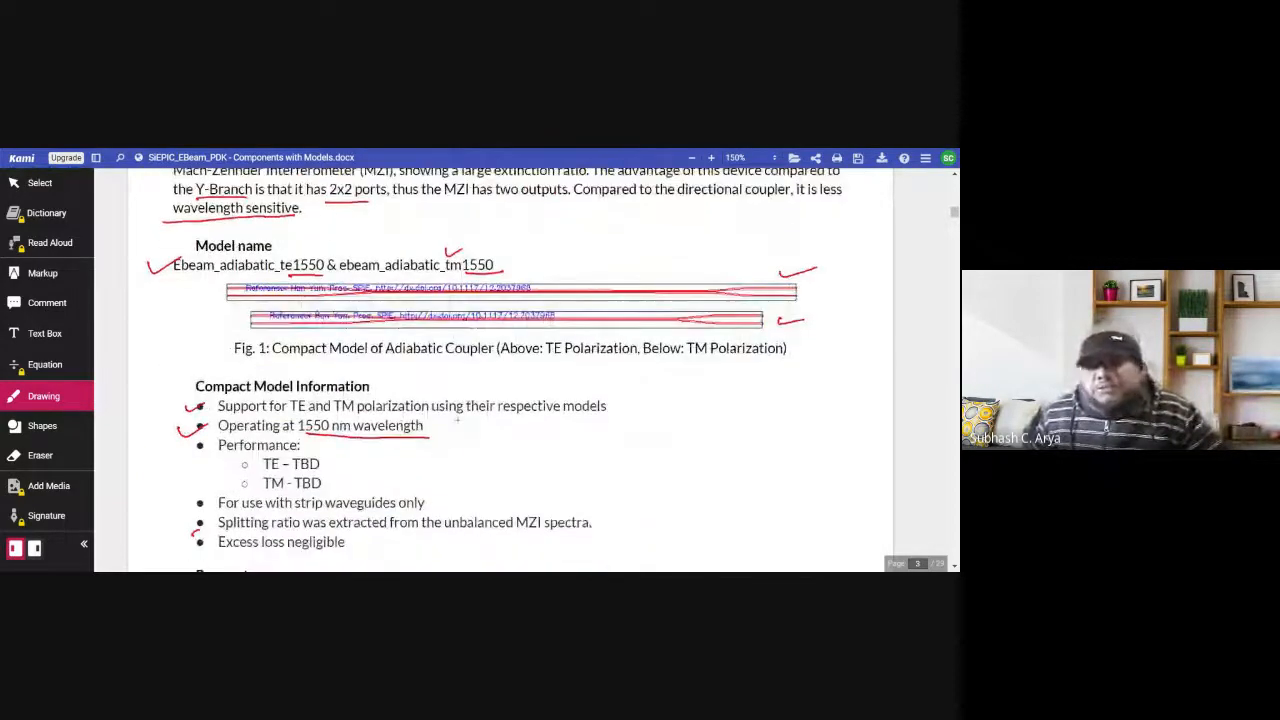
pyautogui.scroll(2, 510, 370)
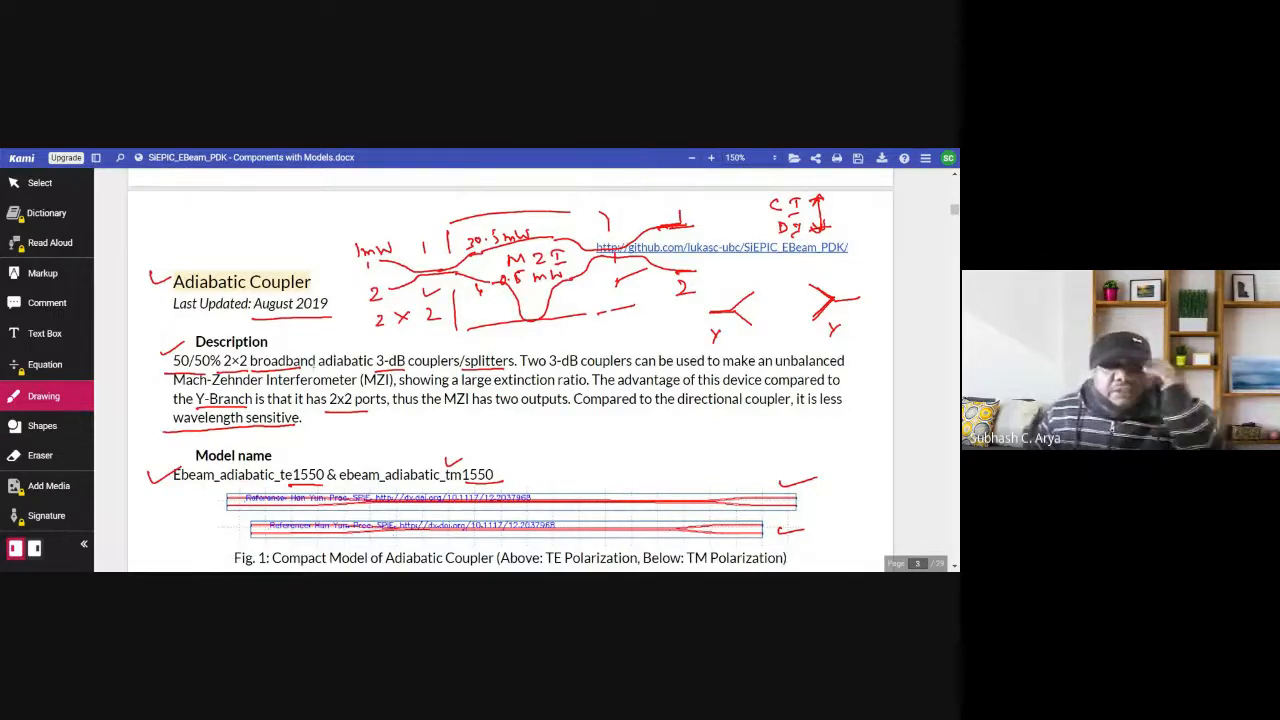
pyautogui.scroll(-3, 510, 370)
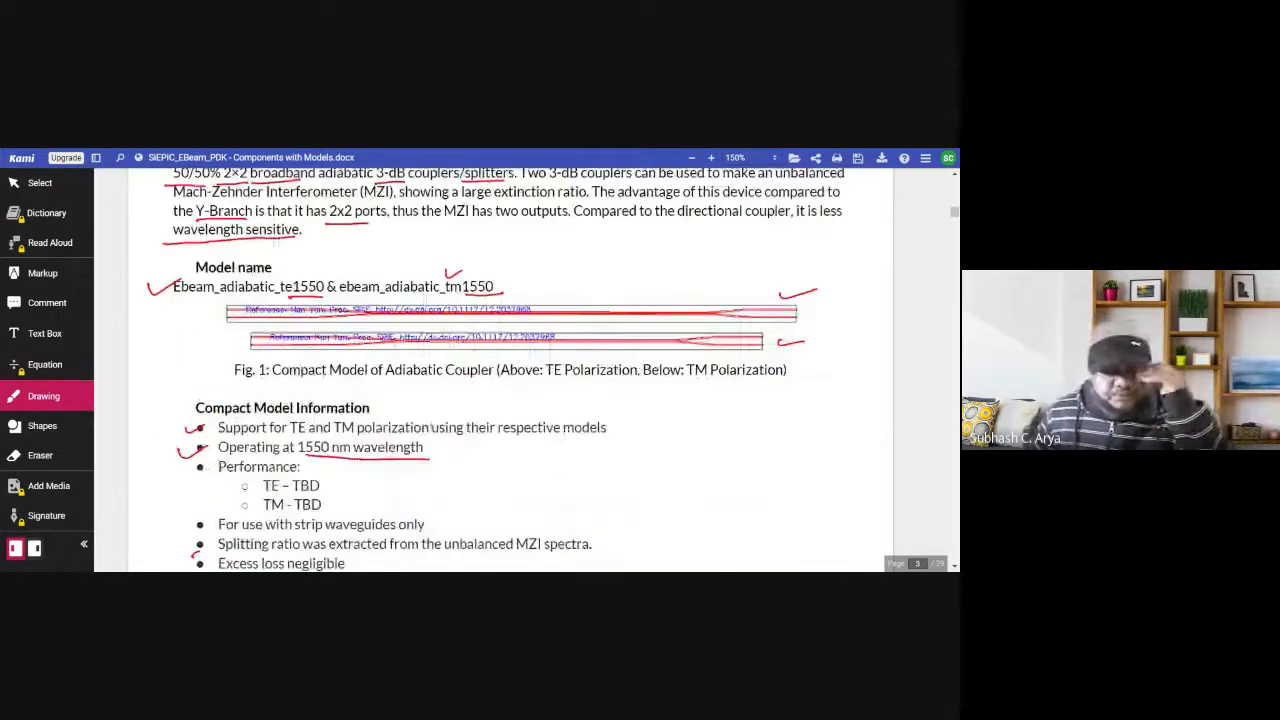
pyautogui.scroll(-20, 510, 370)
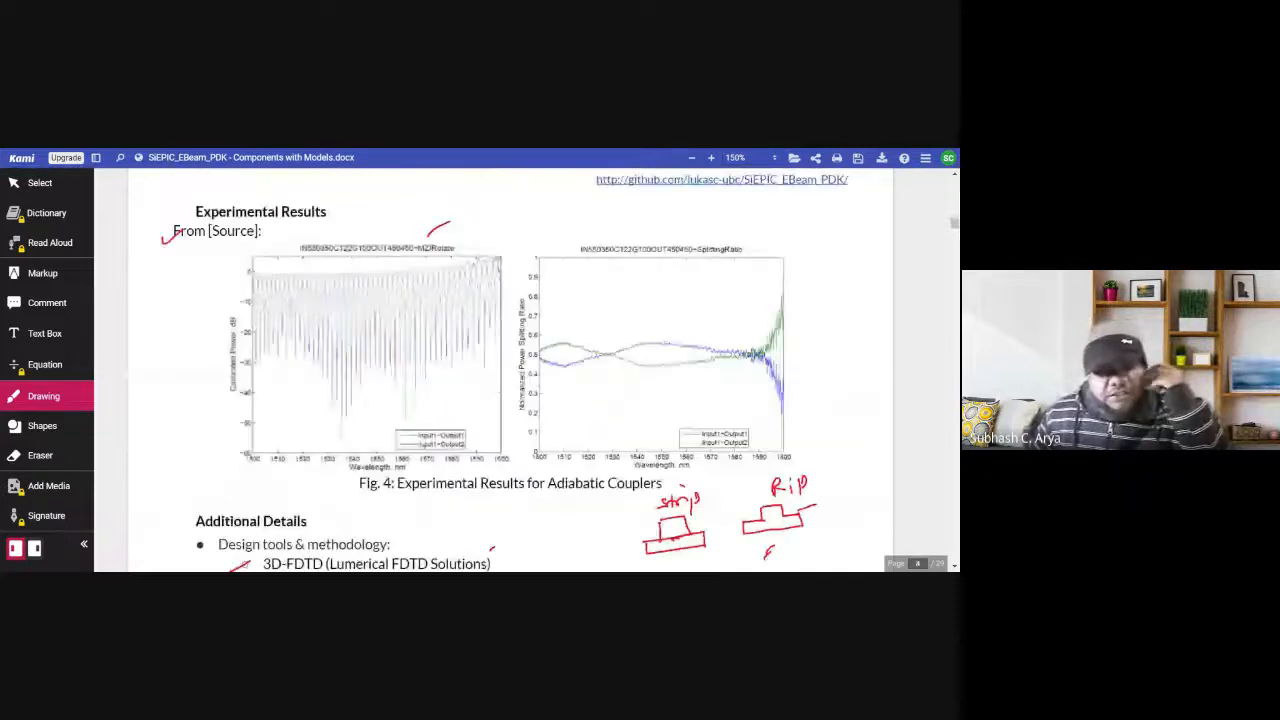
pyautogui.scroll(-4, 420, 443)
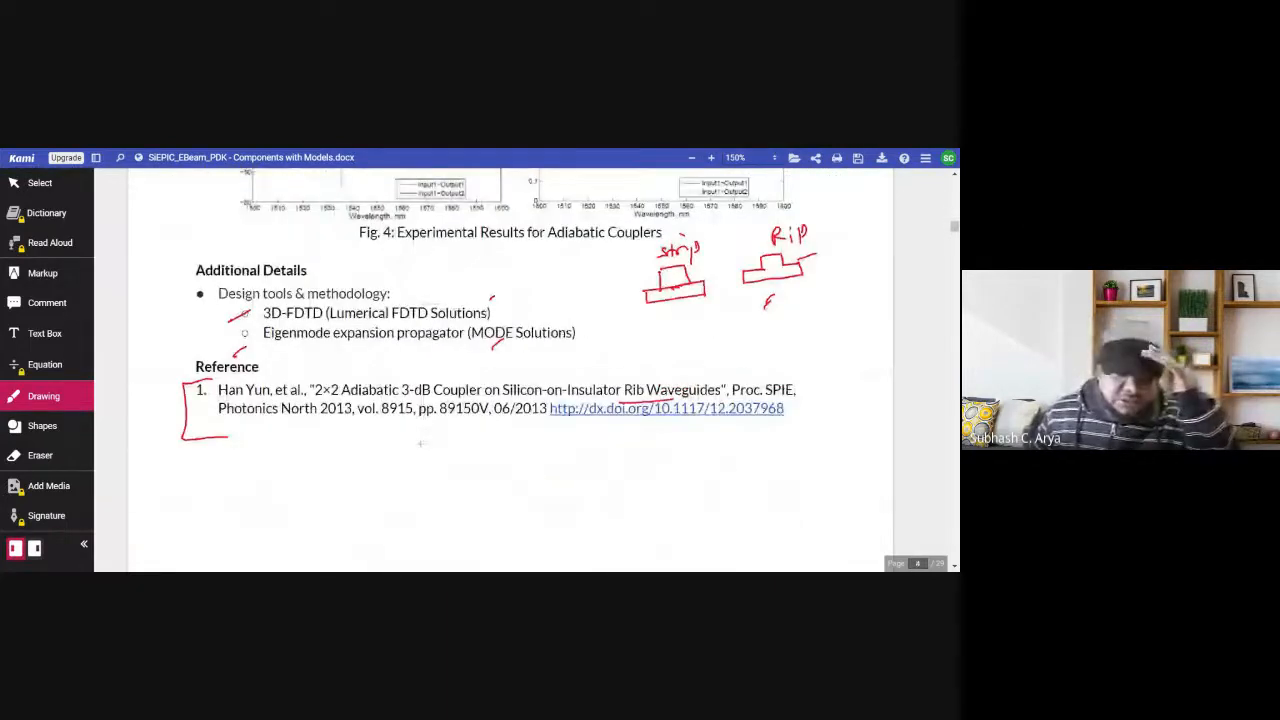
# Skim the document's following component sections: Bragg Gratings, Broadband Directional Coupler and Crossing, including their models, parameters, results and references.
pyautogui.scroll(-8, 420, 443)
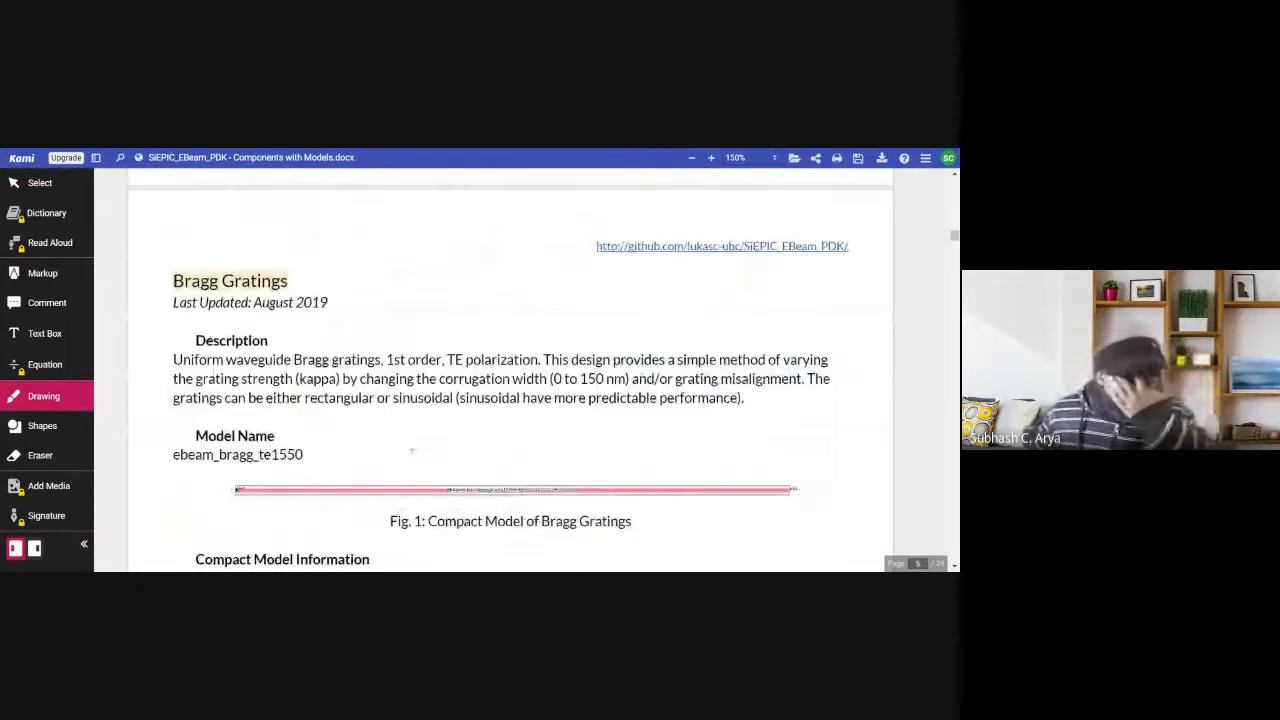
pyautogui.scroll(-1, 411, 451)
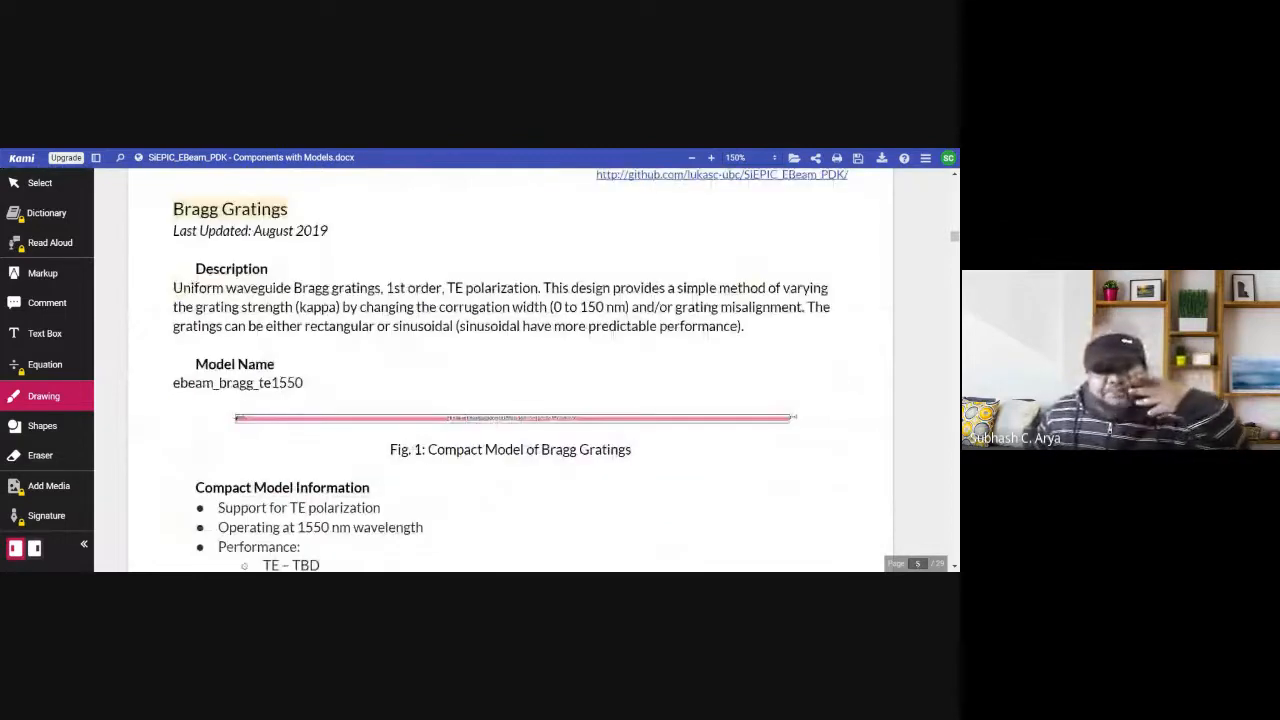
pyautogui.scroll(-7, 411, 451)
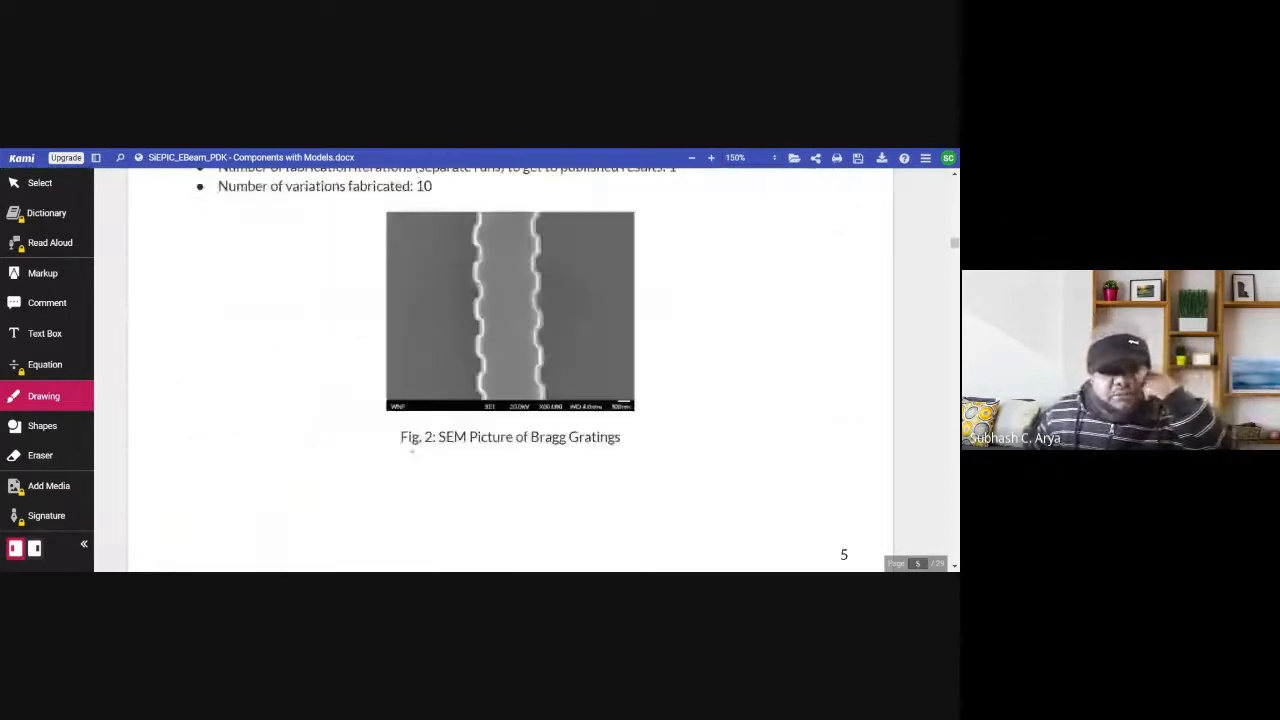
pyautogui.scroll(-1, 381, 461)
pyautogui.scroll(-10, 381, 460)
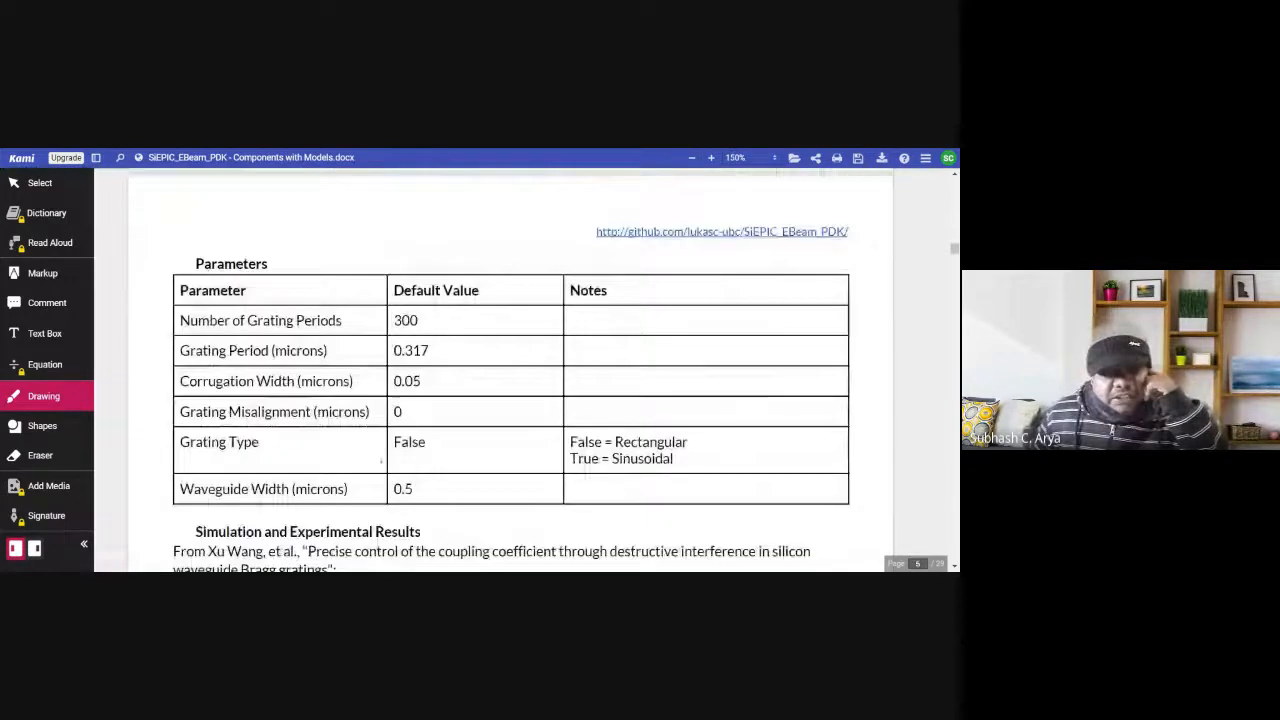
pyautogui.scroll(-2, 381, 460)
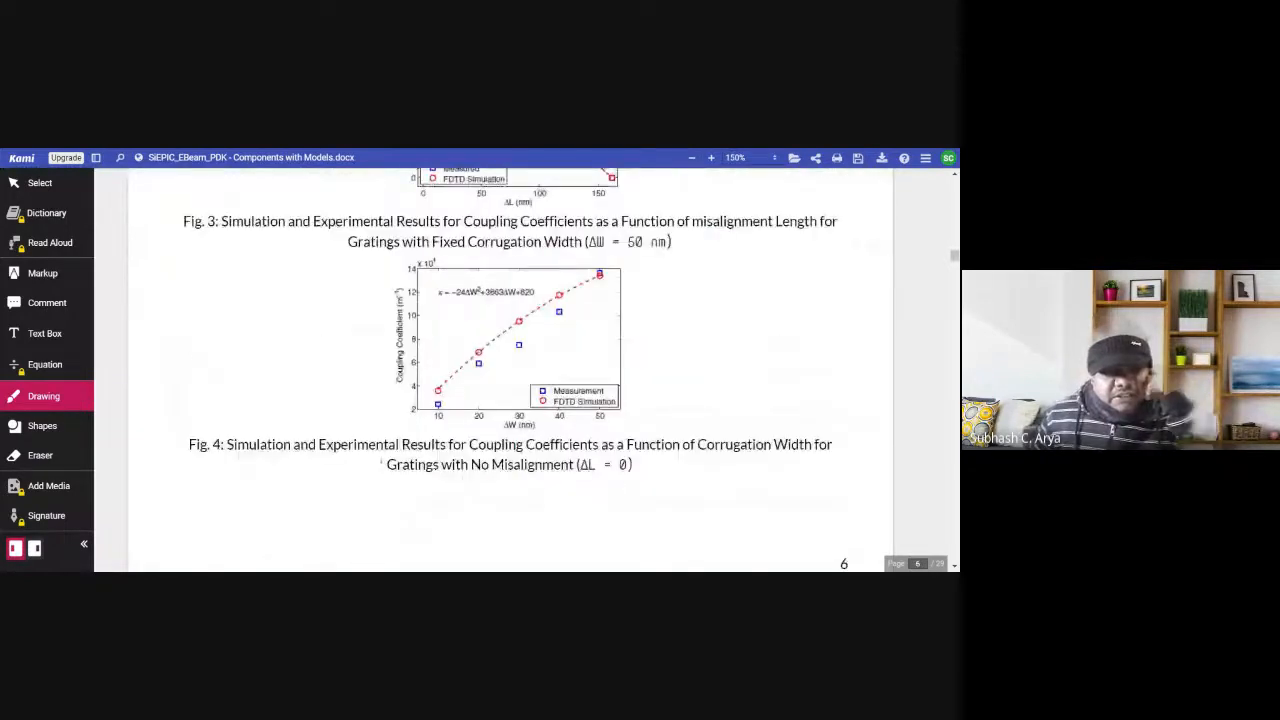
pyautogui.scroll(-10, 381, 462)
pyautogui.scroll(-5, 381, 461)
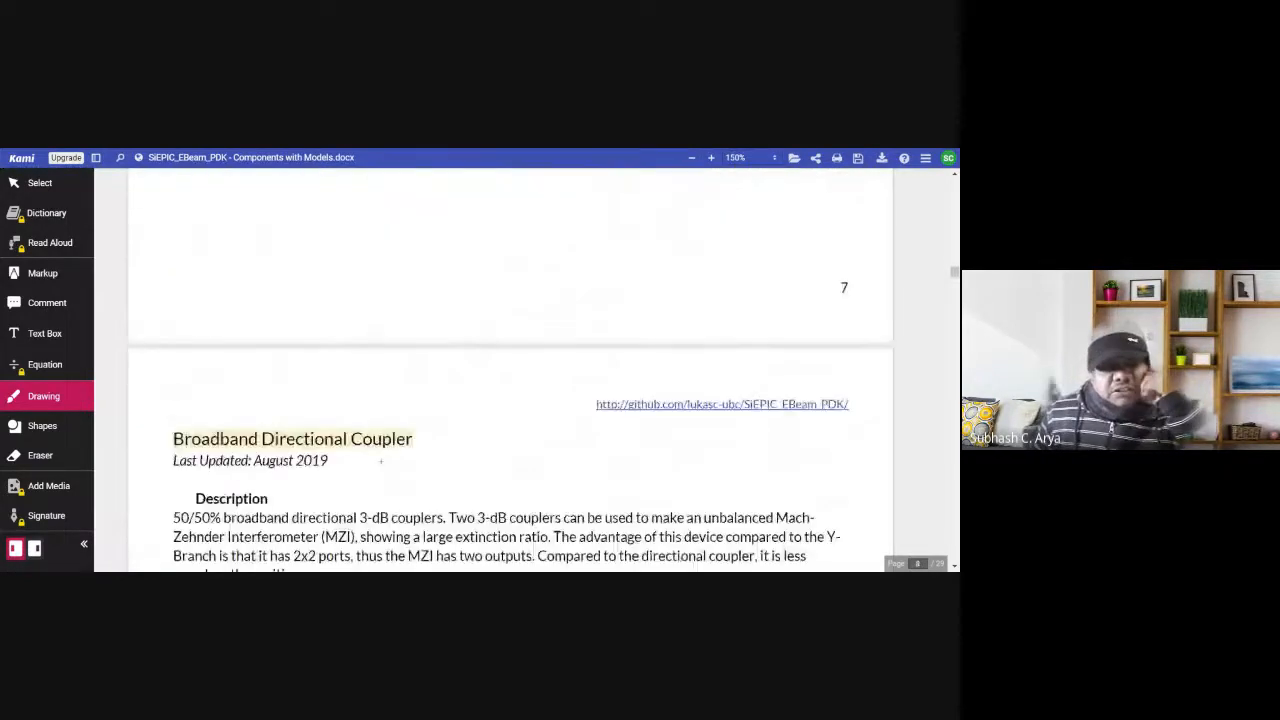
pyautogui.scroll(-1, 381, 461)
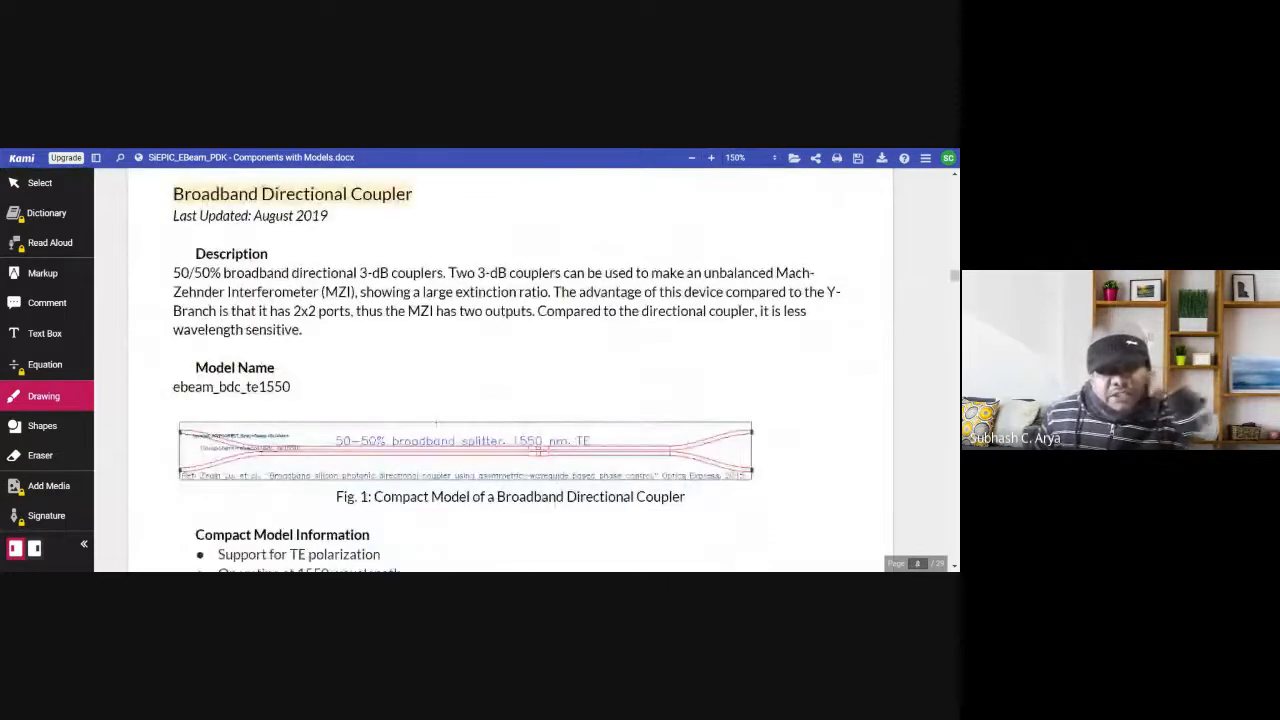
pyautogui.scroll(-10, 538, 449)
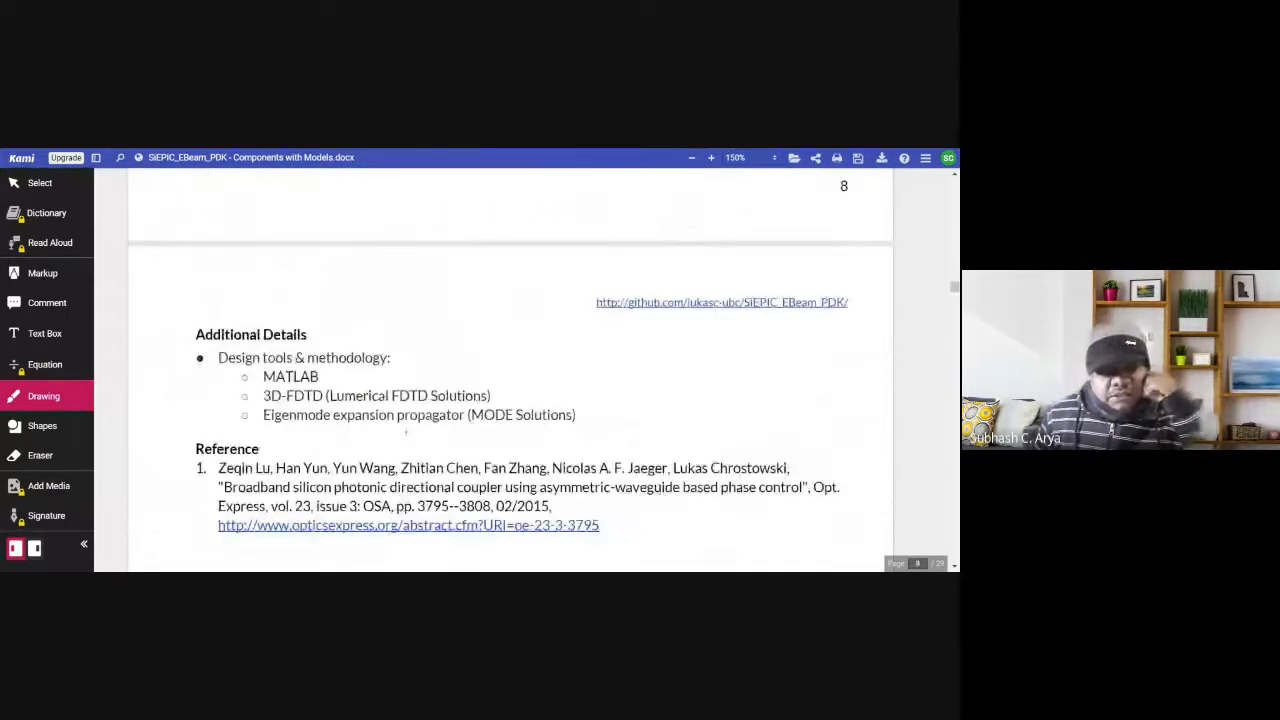
pyautogui.scroll(-5, 406, 432)
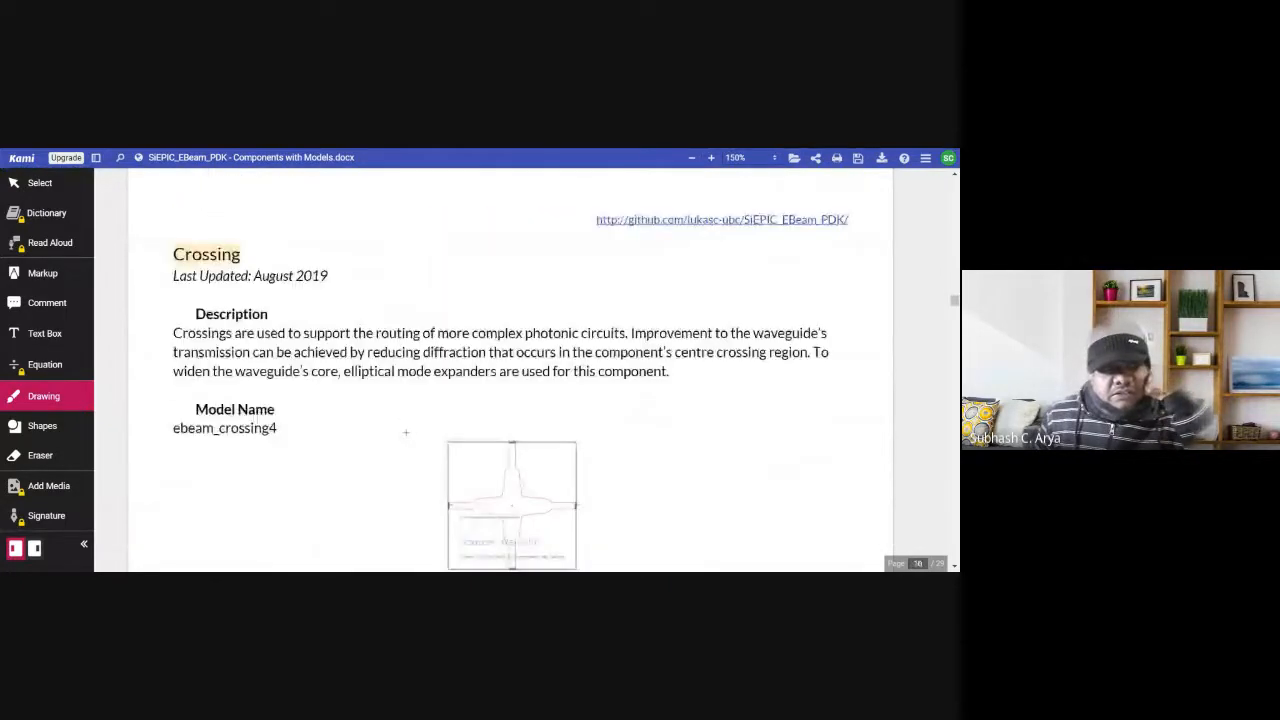
pyautogui.scroll(-3, 341, 426)
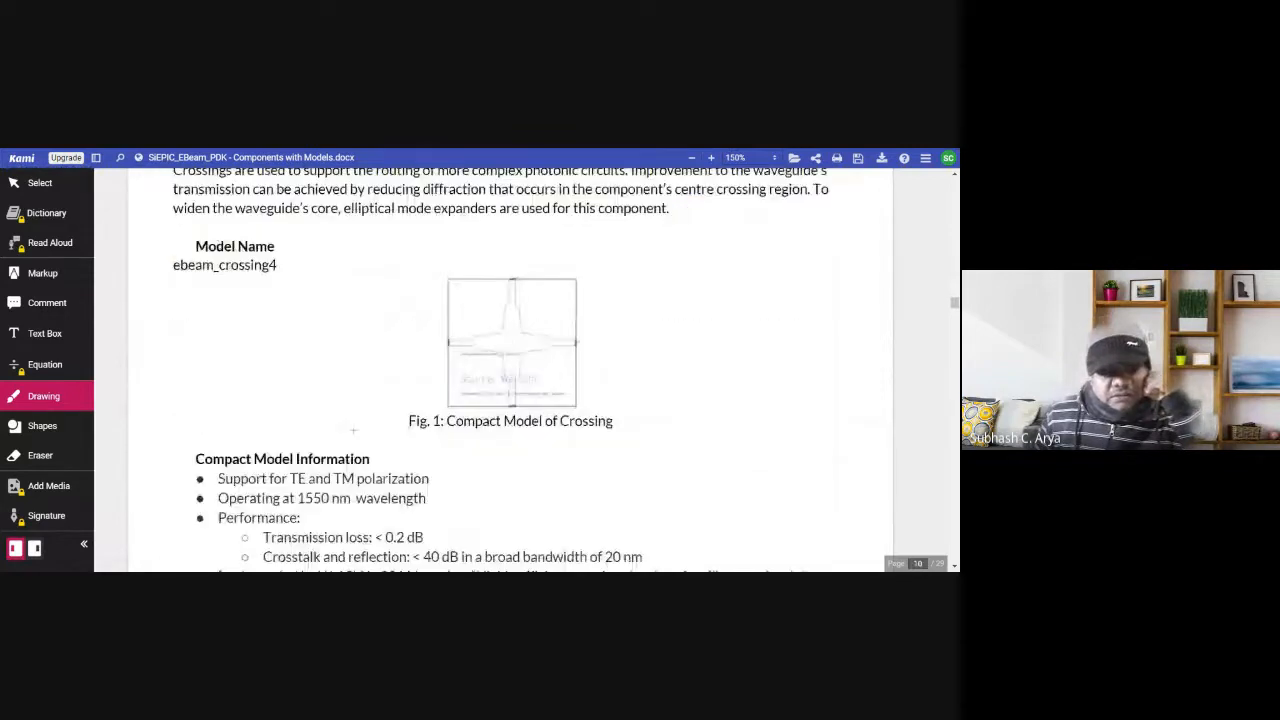
pyautogui.scroll(-10, 354, 433)
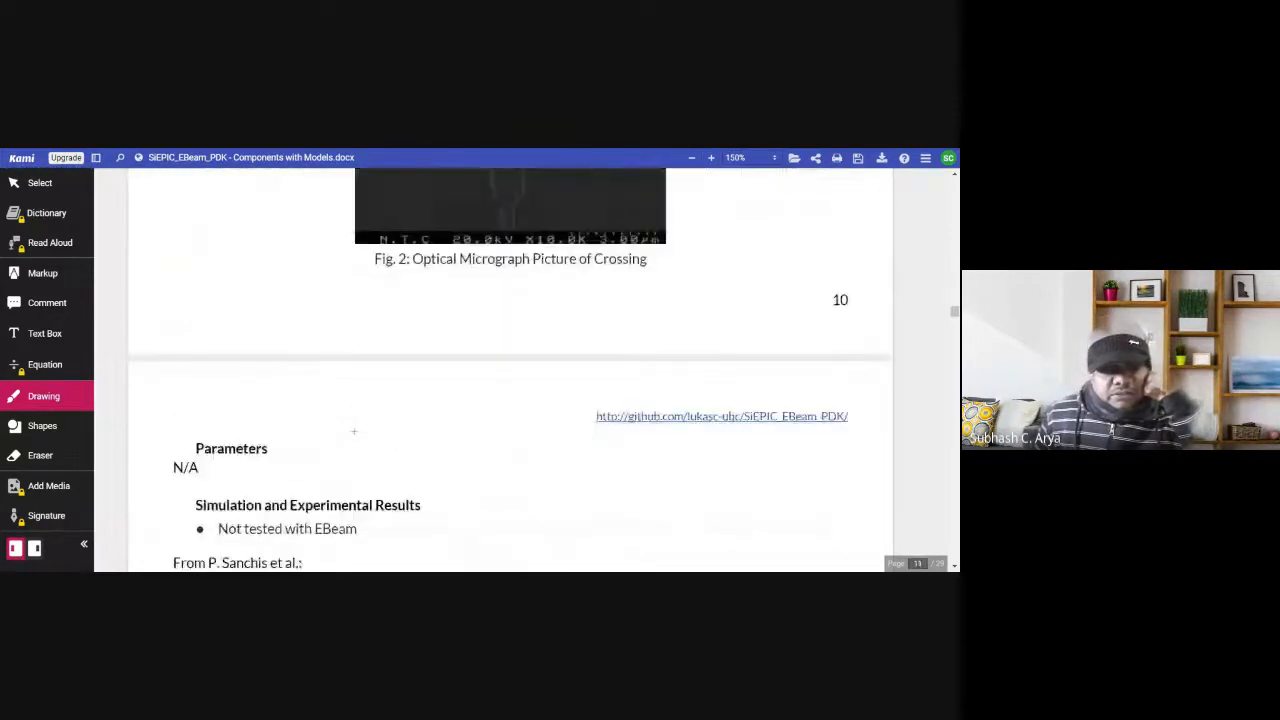
pyautogui.scroll(-3, 354, 427)
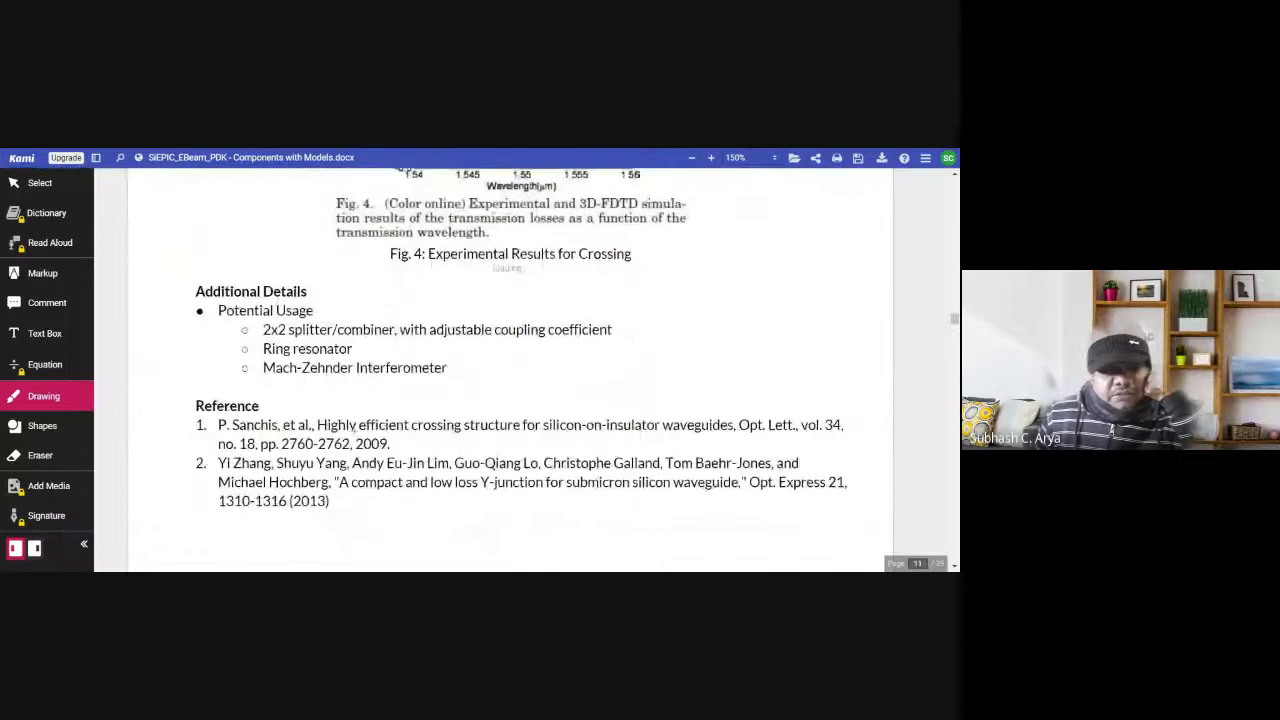
# Skim the document's Directional Coupler and Disconnected Waveguide sections, and examine the Fibre Grating Coupler's description, model names and compact model figure.
pyautogui.scroll(-8, 426, 411)
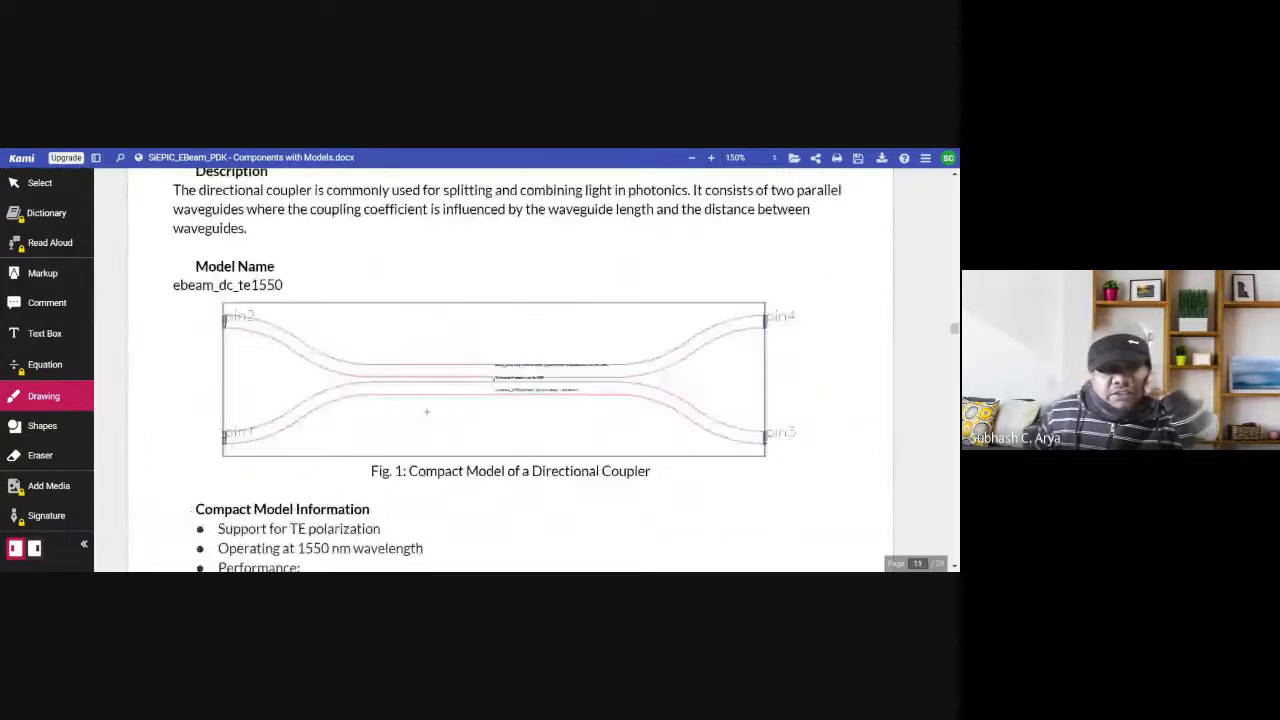
pyautogui.scroll(-10, 426, 411)
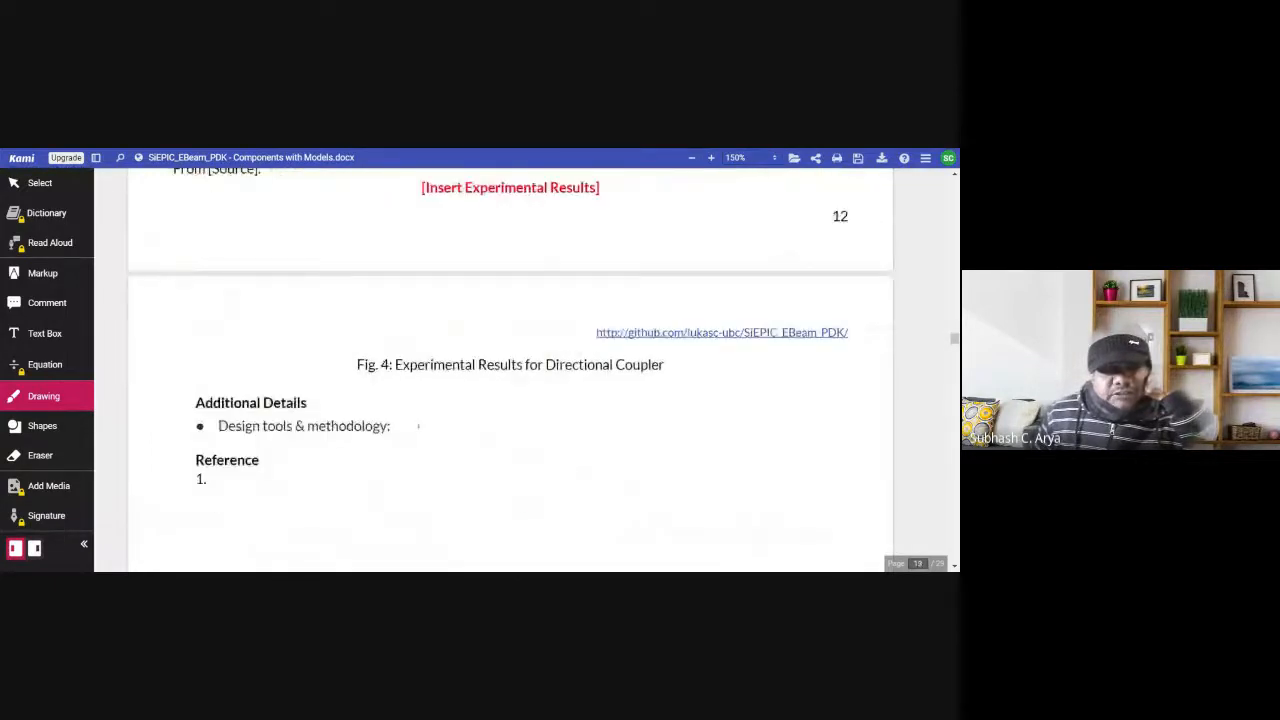
pyautogui.scroll(-15, 418, 426)
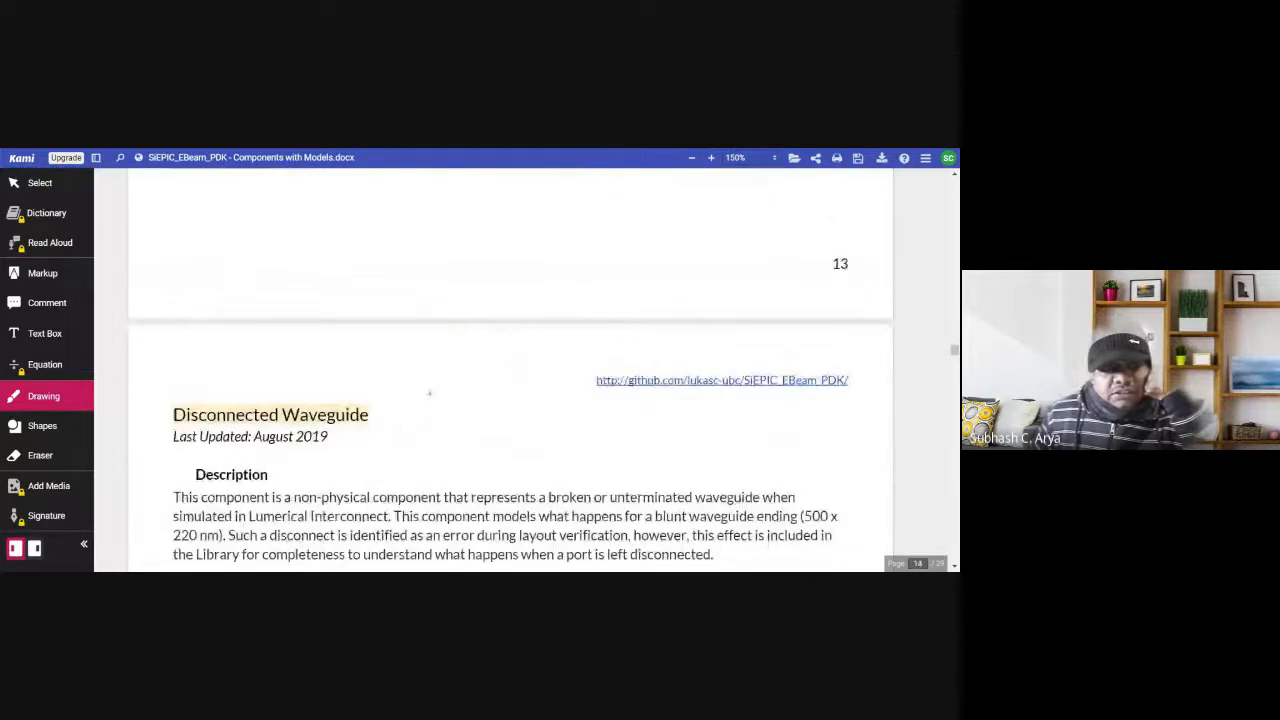
pyautogui.scroll(-15, 429, 393)
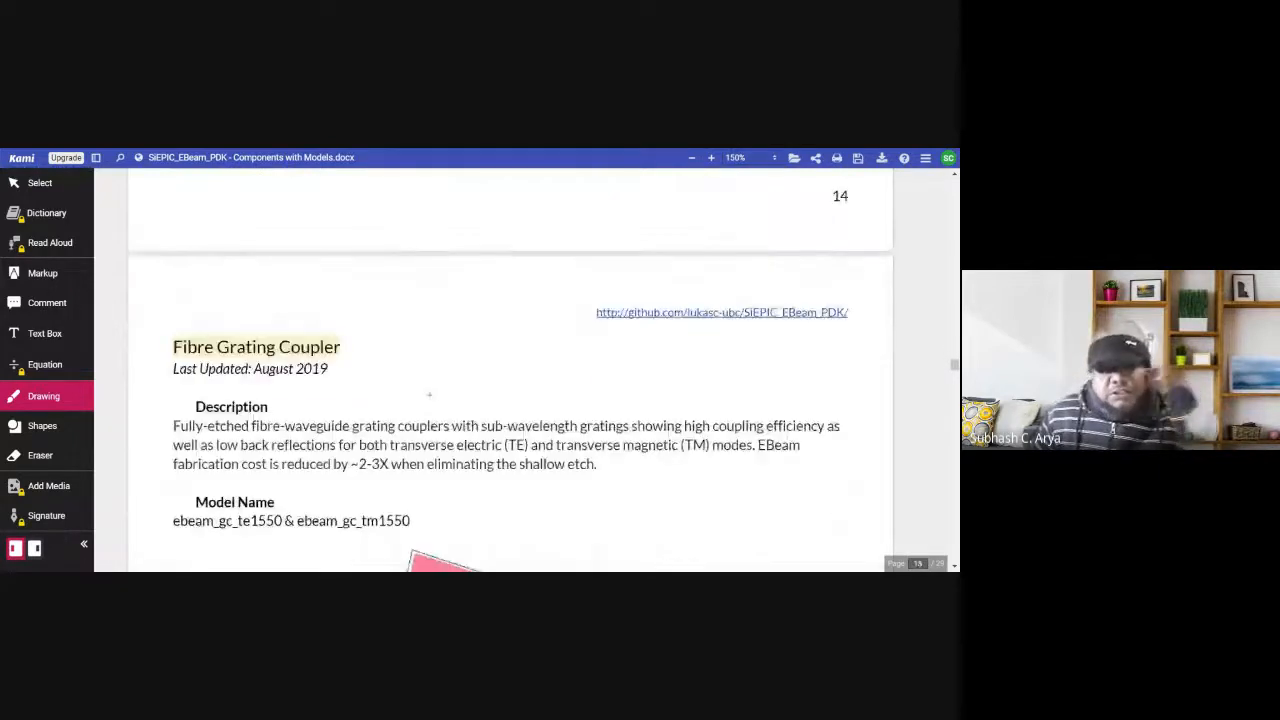
pyautogui.scroll(-5, 429, 395)
pyautogui.scroll(1, 430, 395)
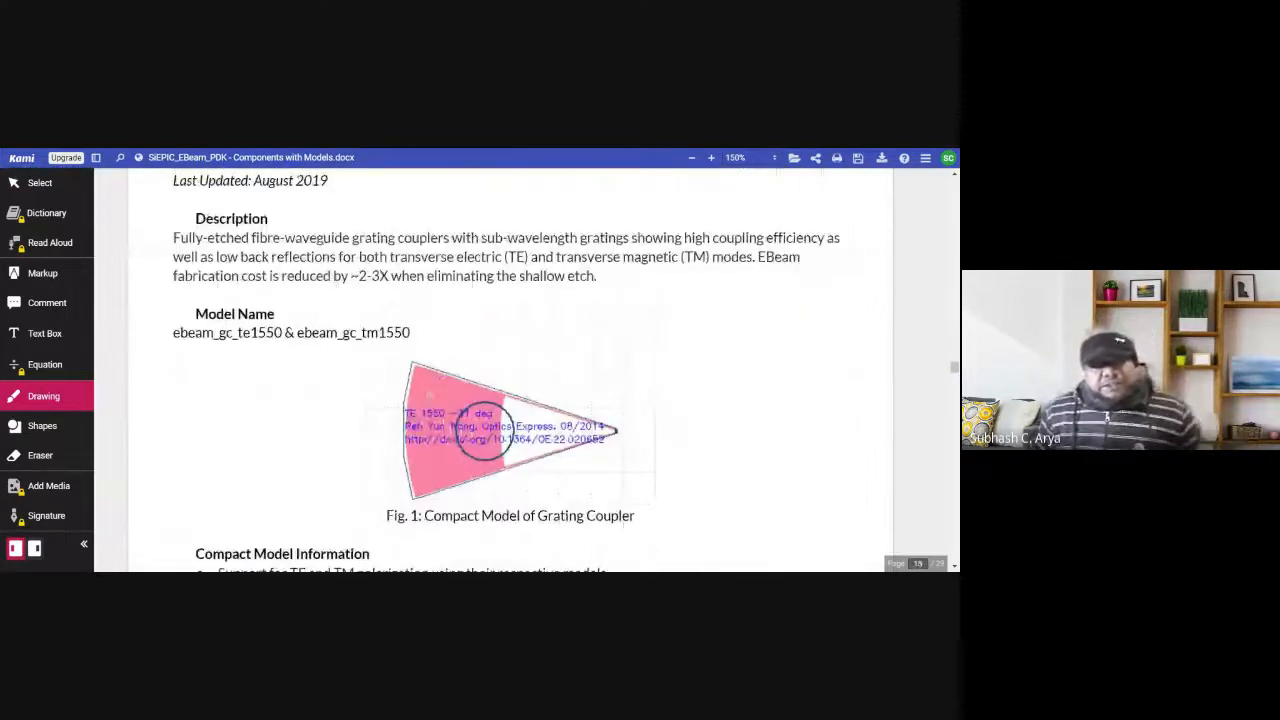
pyautogui.scroll(3, 430, 395)
pyautogui.scroll(-1, 429, 396)
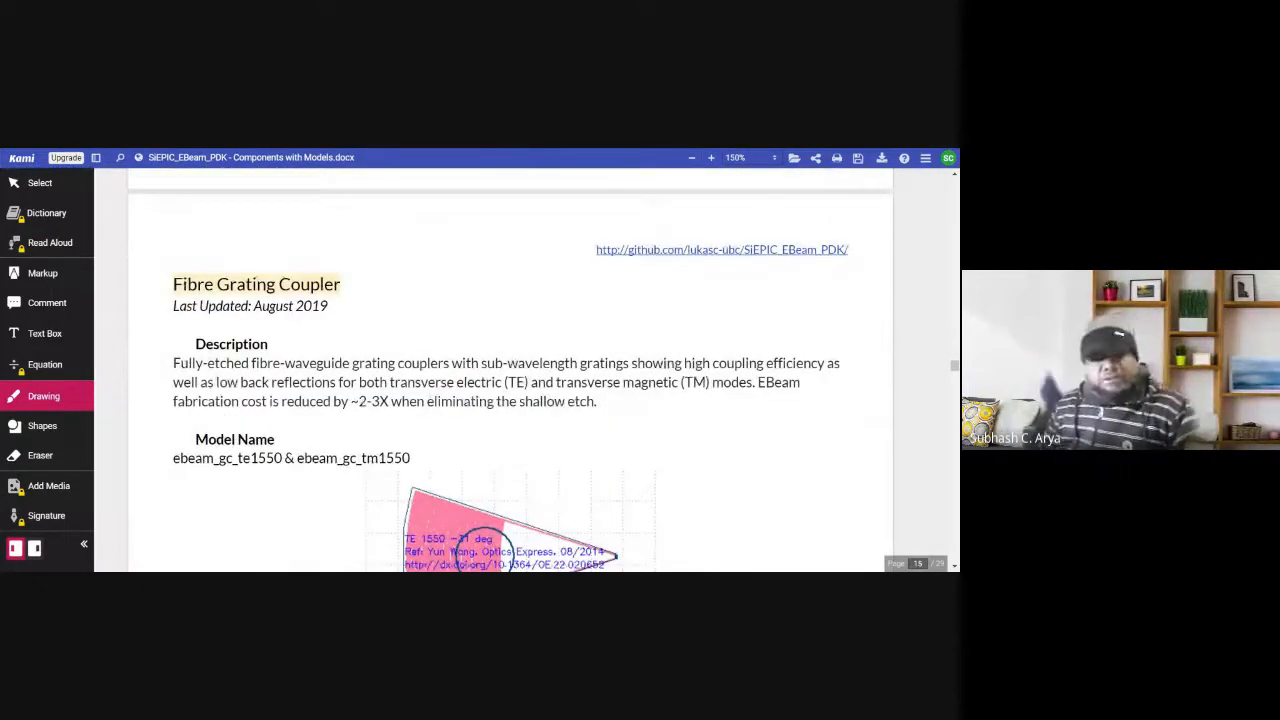
# Annotate the Fibre Grating Coupler section with check marks beside its heading and description, an underline below "modes" and a short stroke above the figure.
pyautogui.moveTo(148, 270)
pyautogui.mouseDown()
pyautogui.moveTo(157, 279)
pyautogui.moveTo(179, 262)
pyautogui.mouseUp()
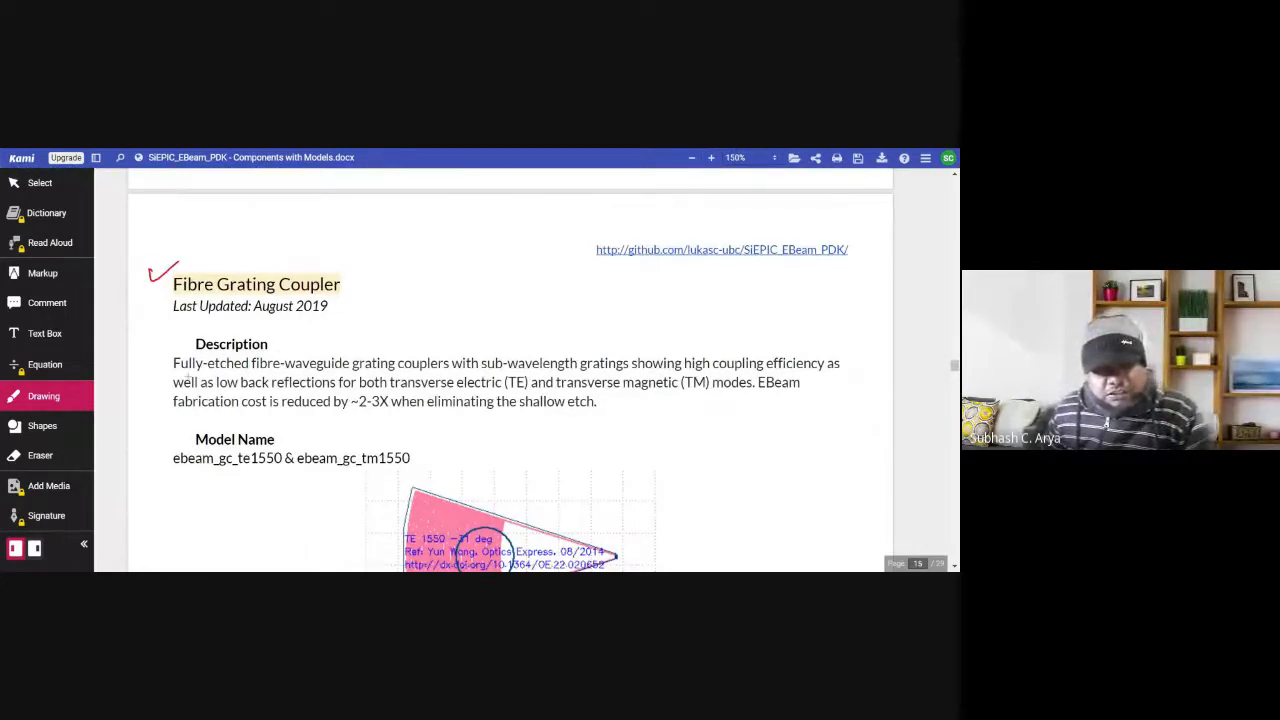
pyautogui.moveTo(157, 371); pyautogui.dragTo(172, 364)
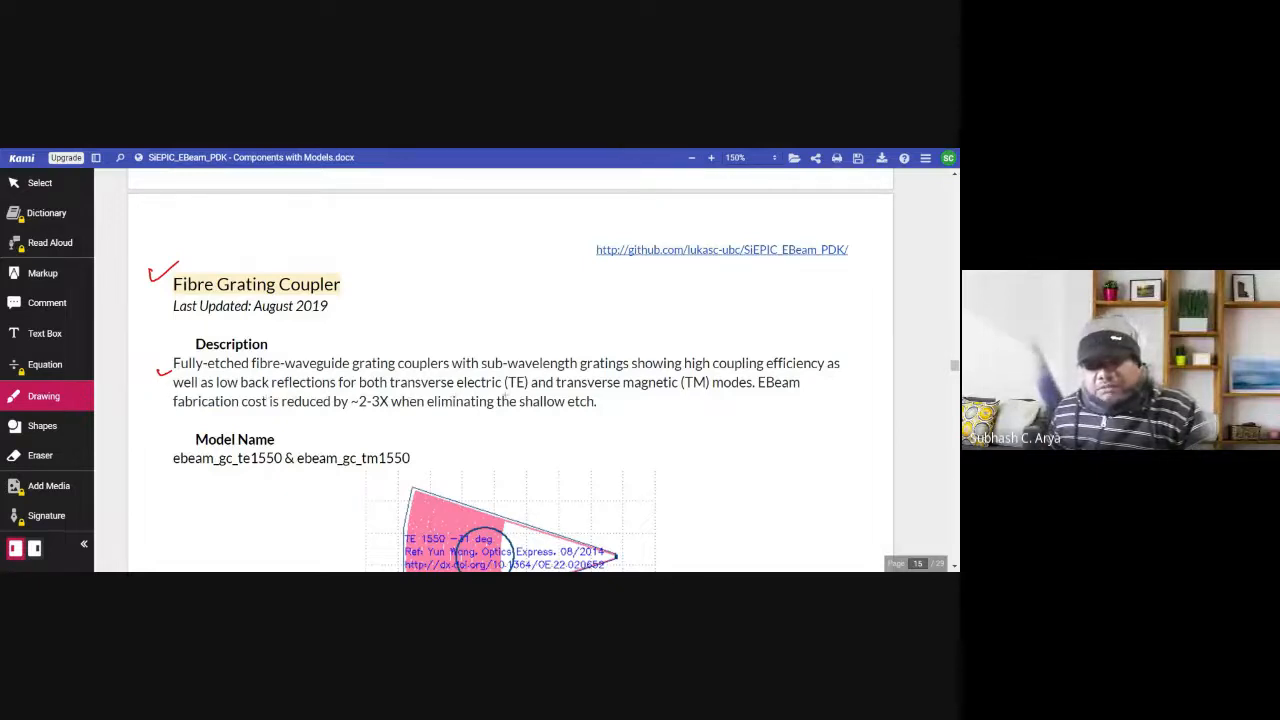
pyautogui.moveTo(717, 396); pyautogui.dragTo(749, 395)
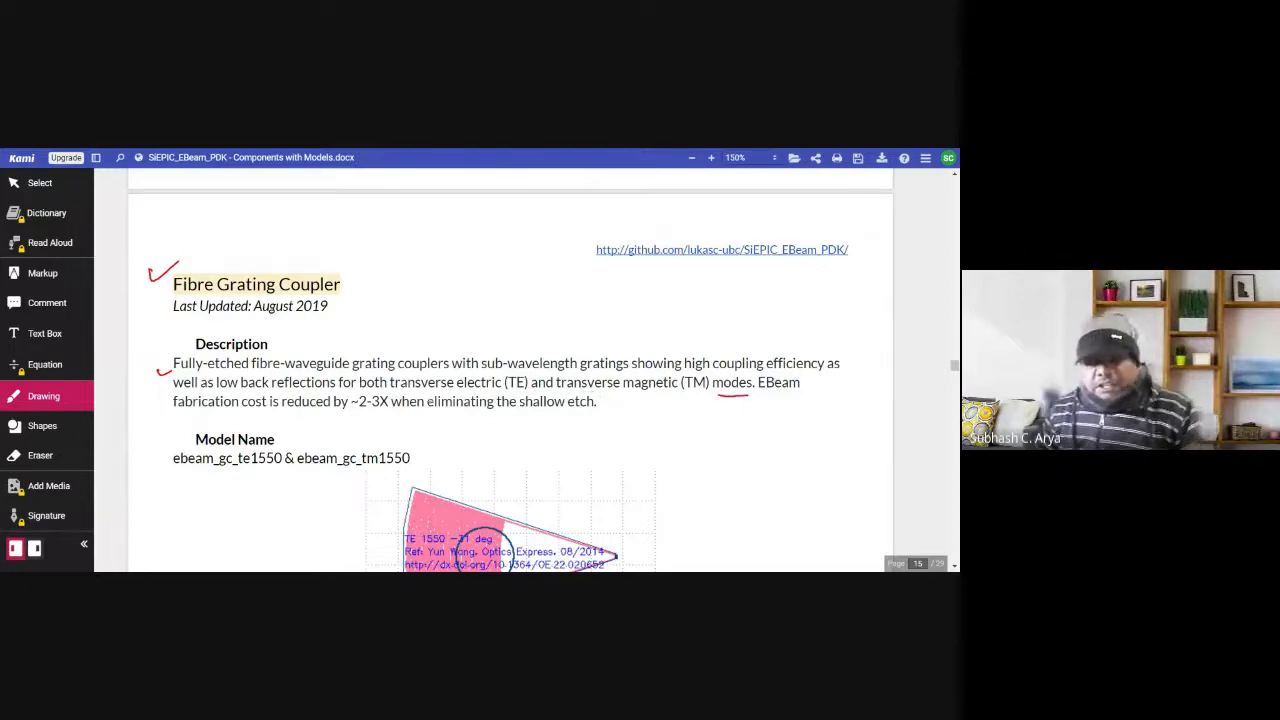
pyautogui.scroll(-2, 591, 386)
pyautogui.scroll(-1, 510, 370)
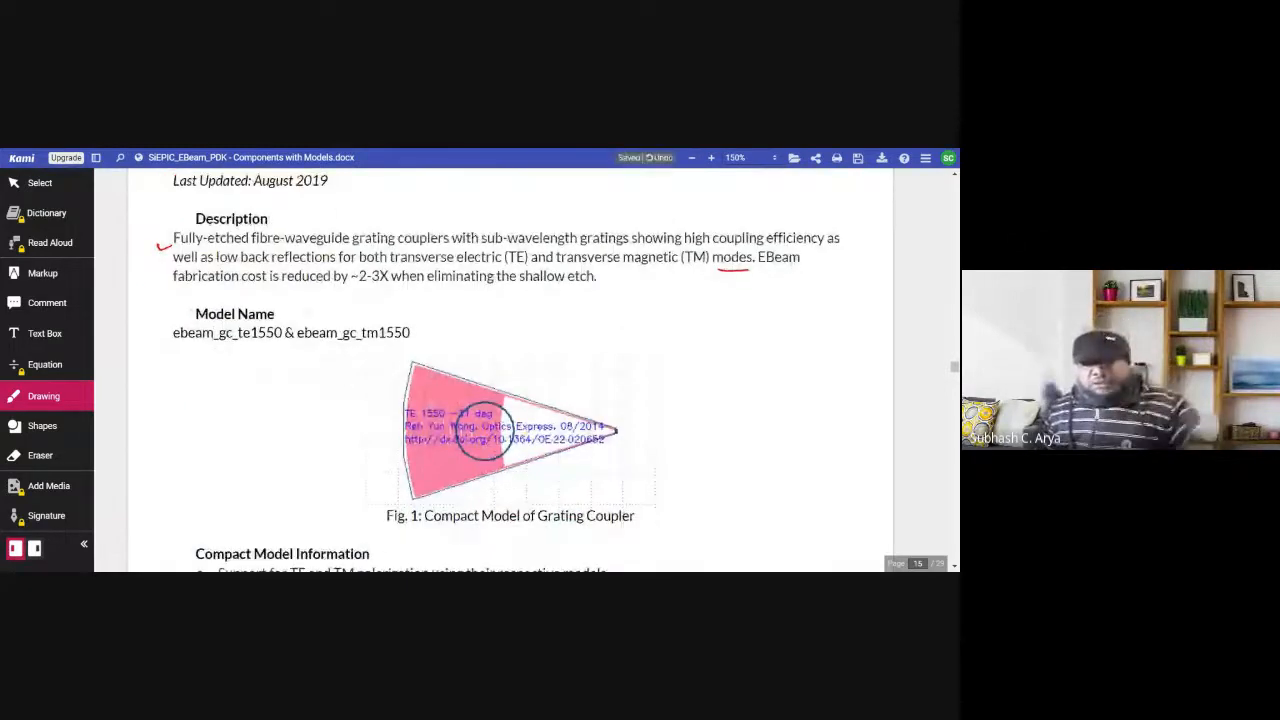
pyautogui.moveTo(493, 368); pyautogui.dragTo(508, 357)
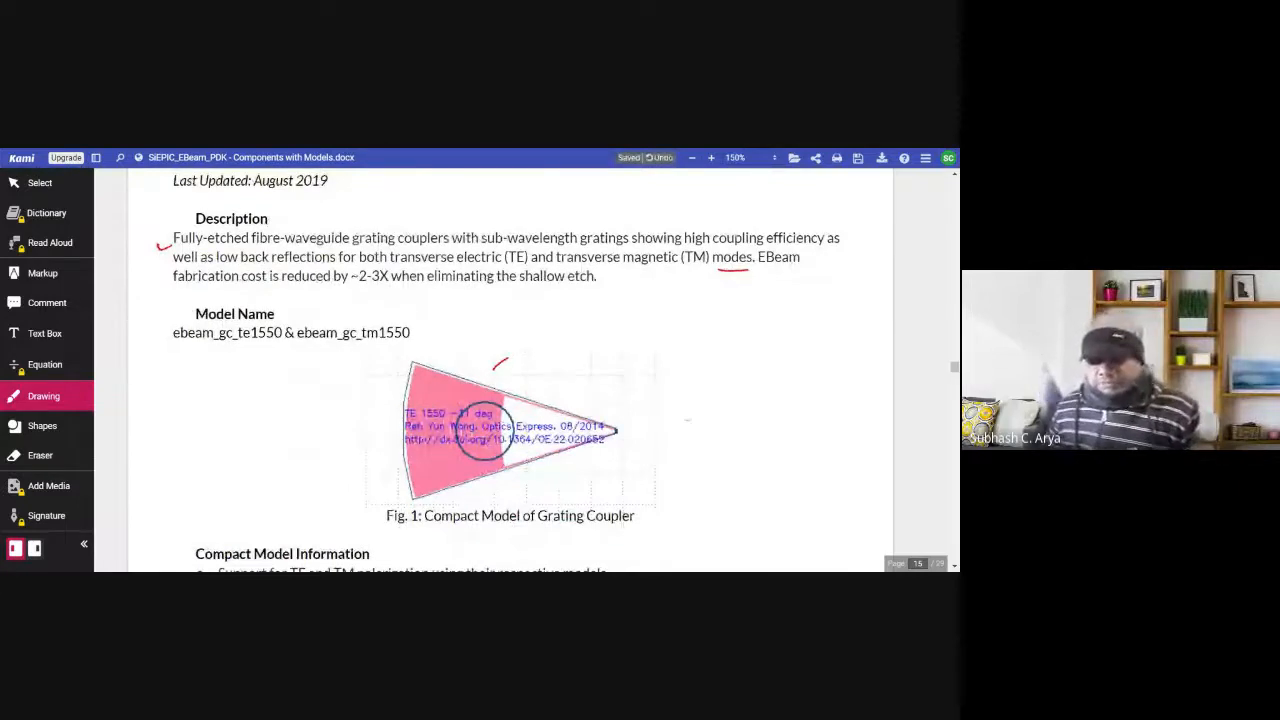
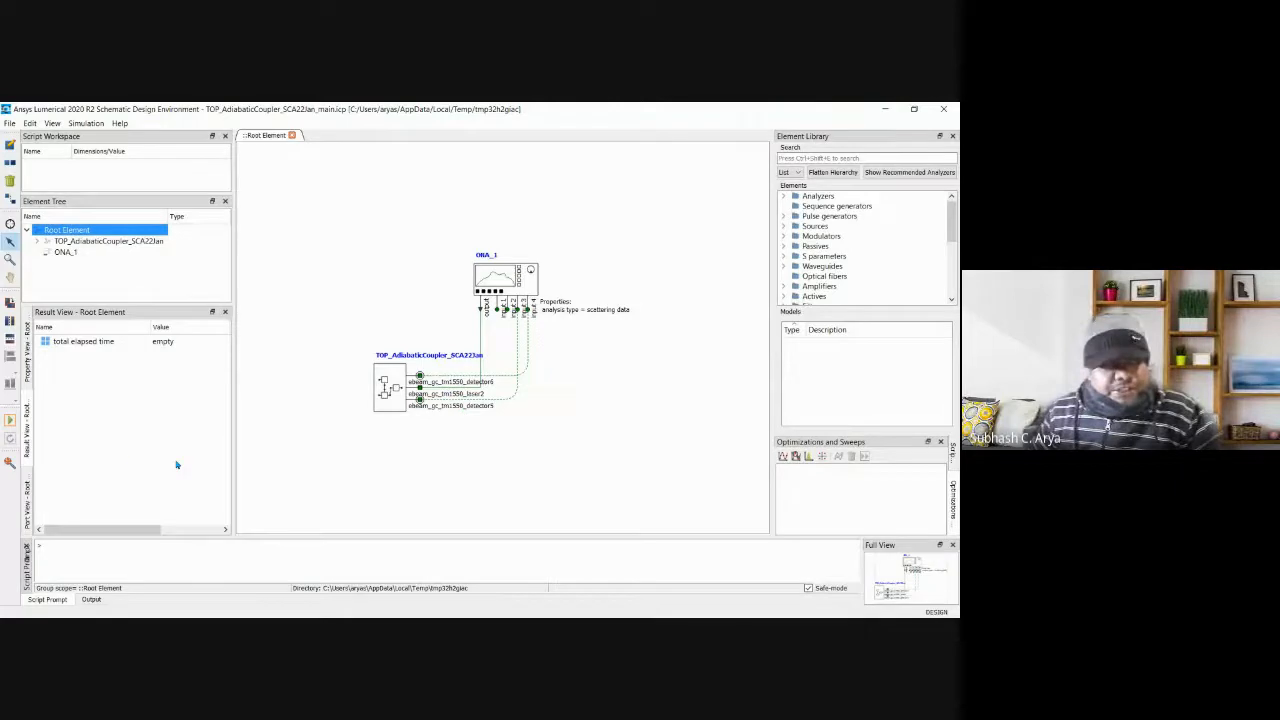
# Switch to Ansys Lumerical and run the simulation of the adiabatic coupler circuit with TM grating couplers.
pyautogui.click(11, 421)
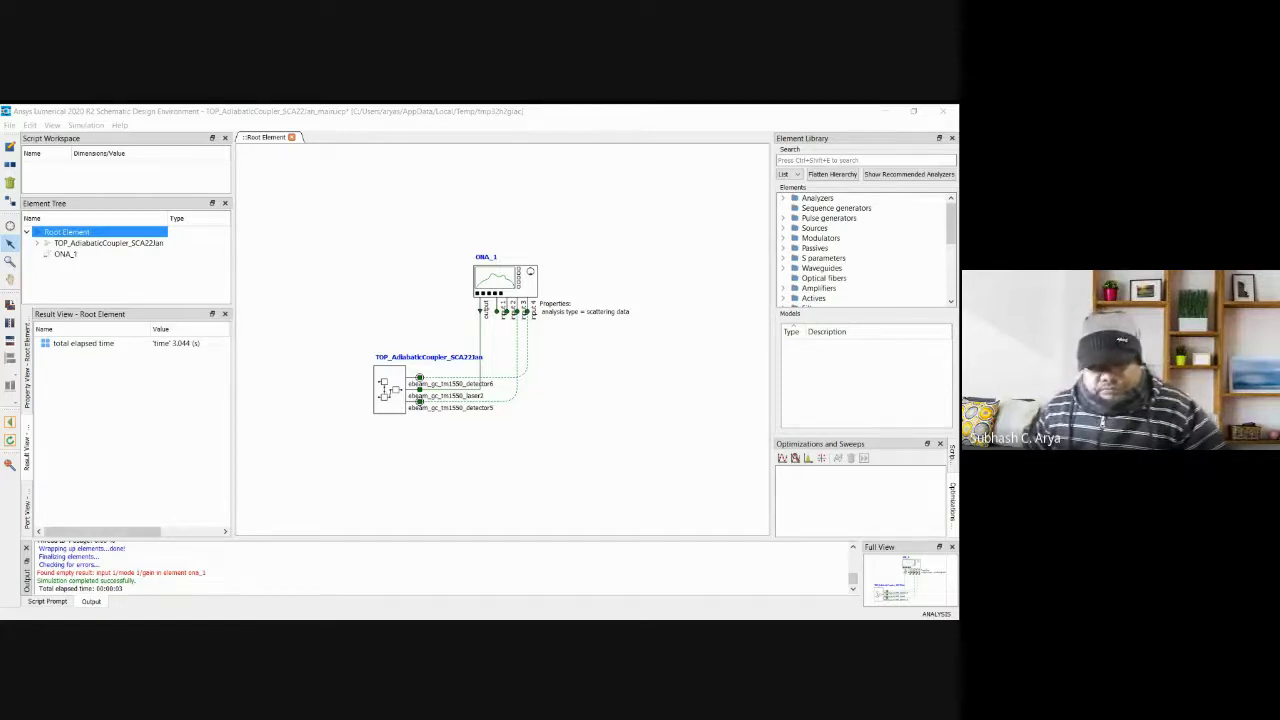
pyautogui.click(515, 573)
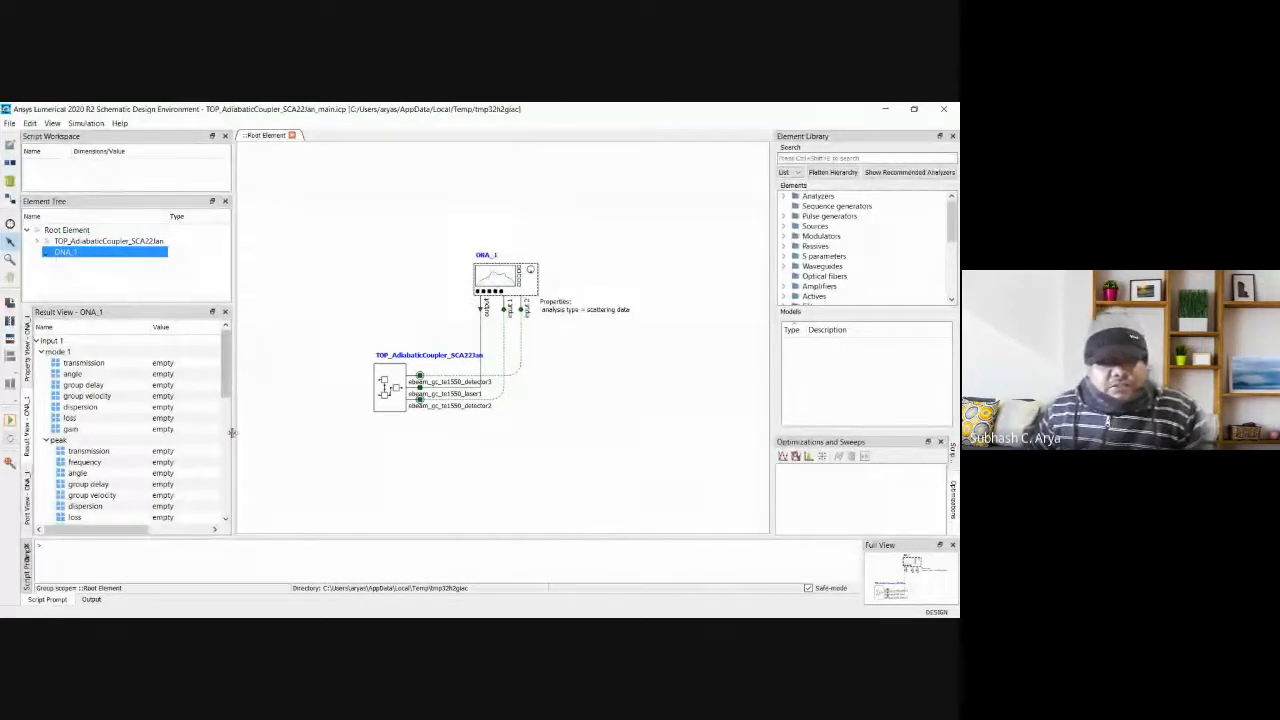
# Widen the ONA_1 results list to show its display options and run the simulation of the TE circuit.
pyautogui.moveTo(231, 433); pyautogui.dragTo(329, 436)
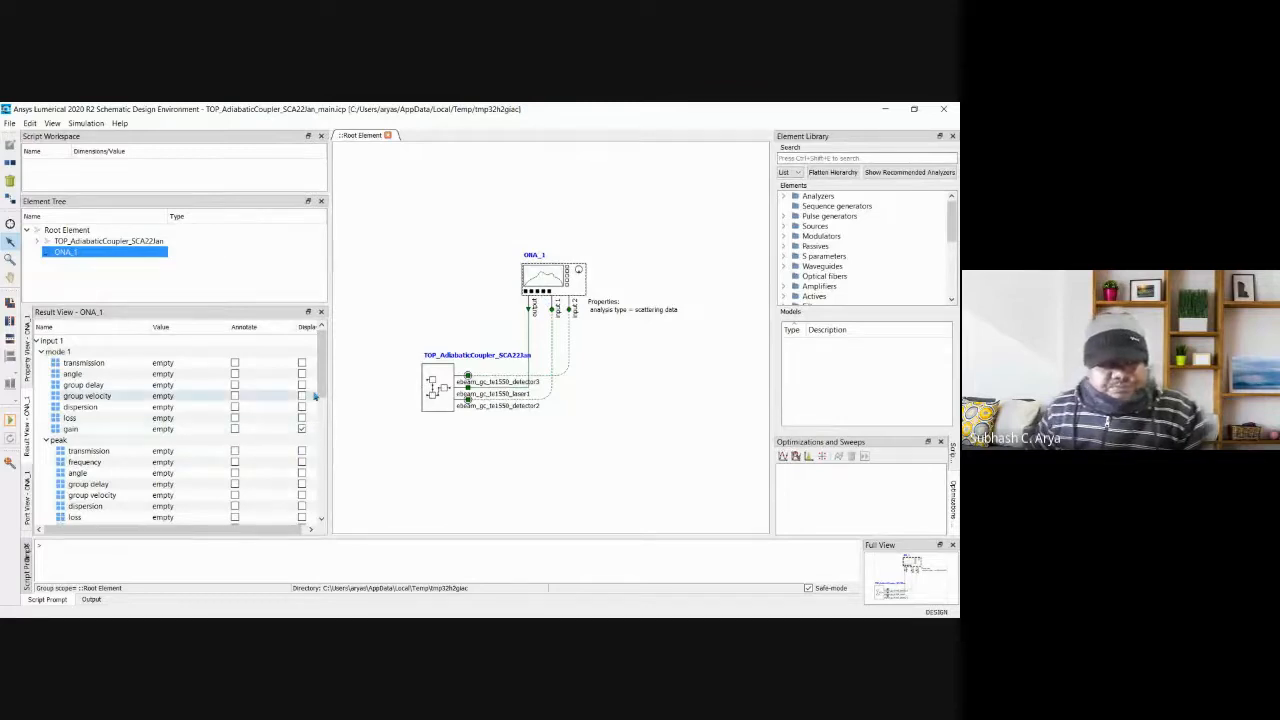
pyautogui.moveTo(322, 386)
pyautogui.mouseDown()
pyautogui.moveTo(325, 476)
pyautogui.moveTo(327, 367)
pyautogui.mouseUp()
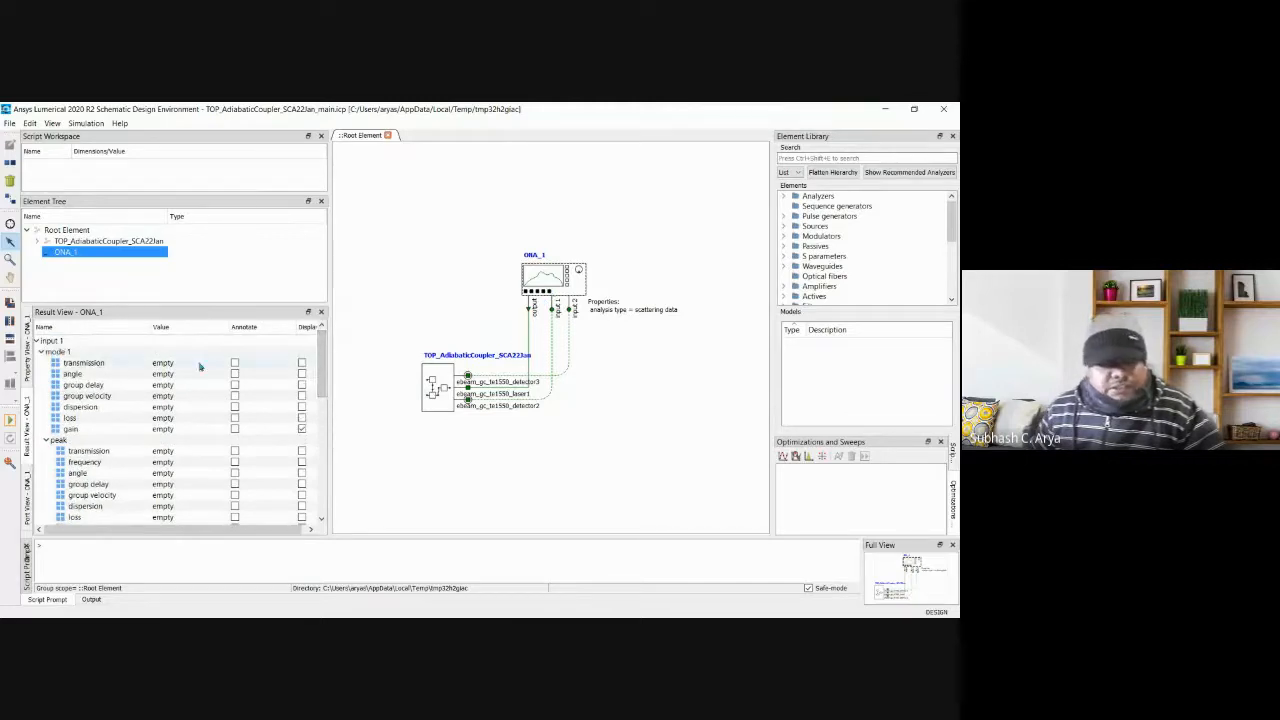
pyautogui.click(10, 421)
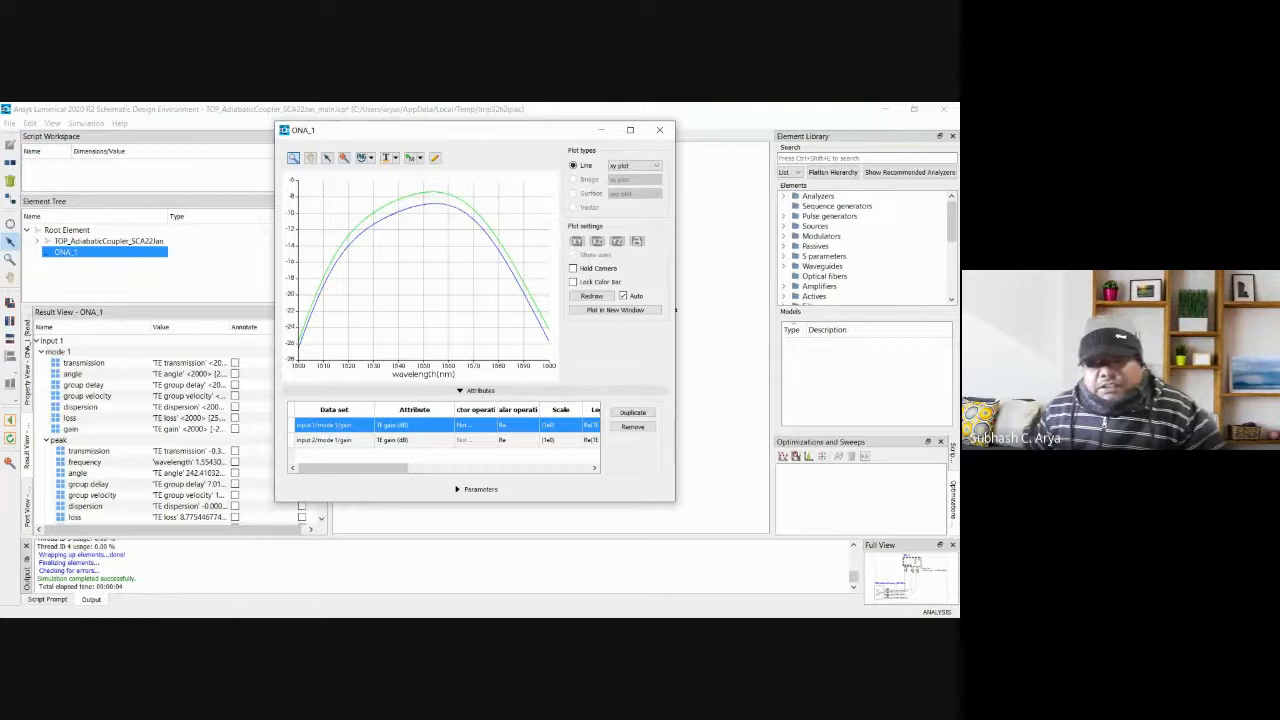
# Widen the ONA_1 plot window and set the line width of the blue input 1 gain curve to 5.
pyautogui.moveTo(676, 282); pyautogui.dragTo(791, 283)
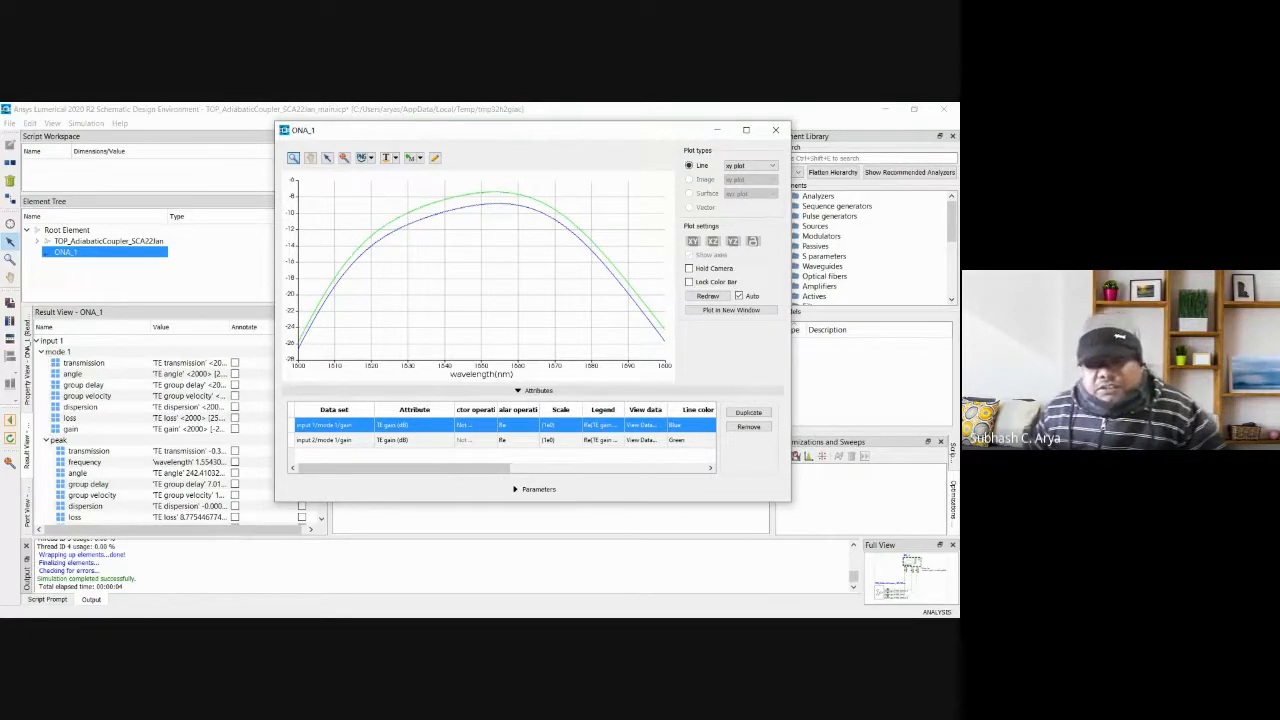
pyautogui.moveTo(404, 468); pyautogui.dragTo(542, 468)
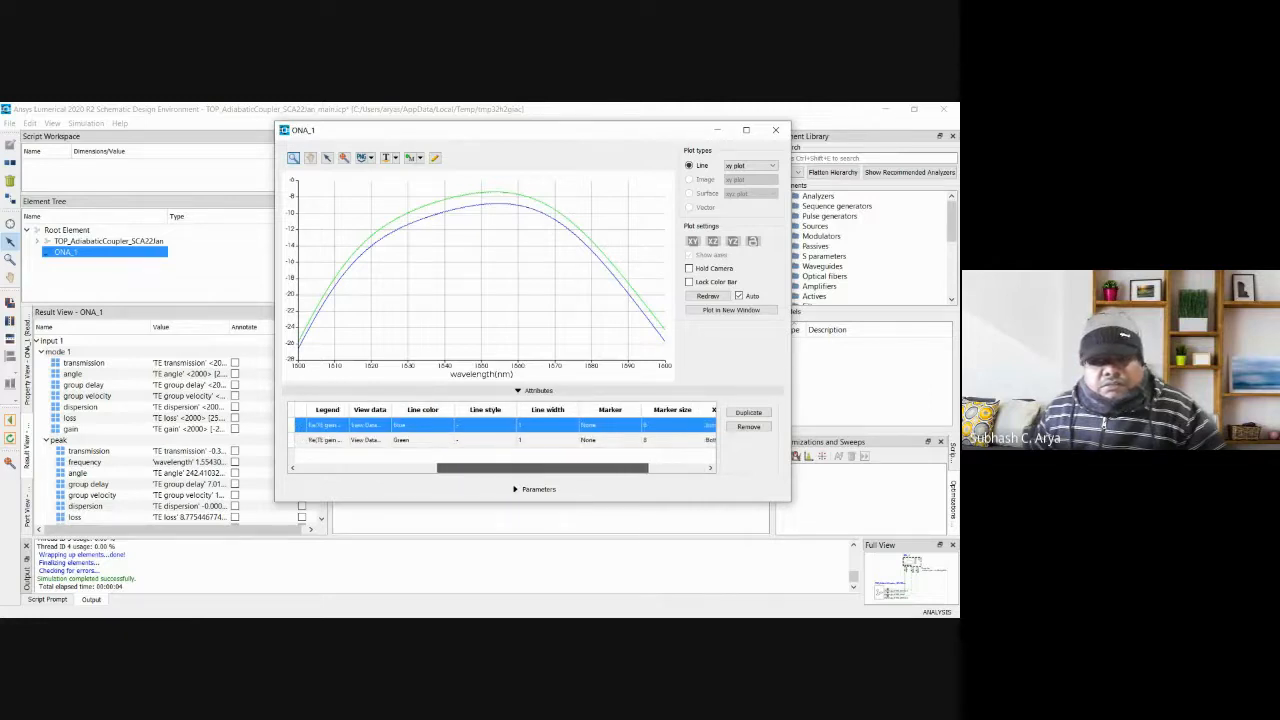
pyautogui.doubleClick(422, 425)
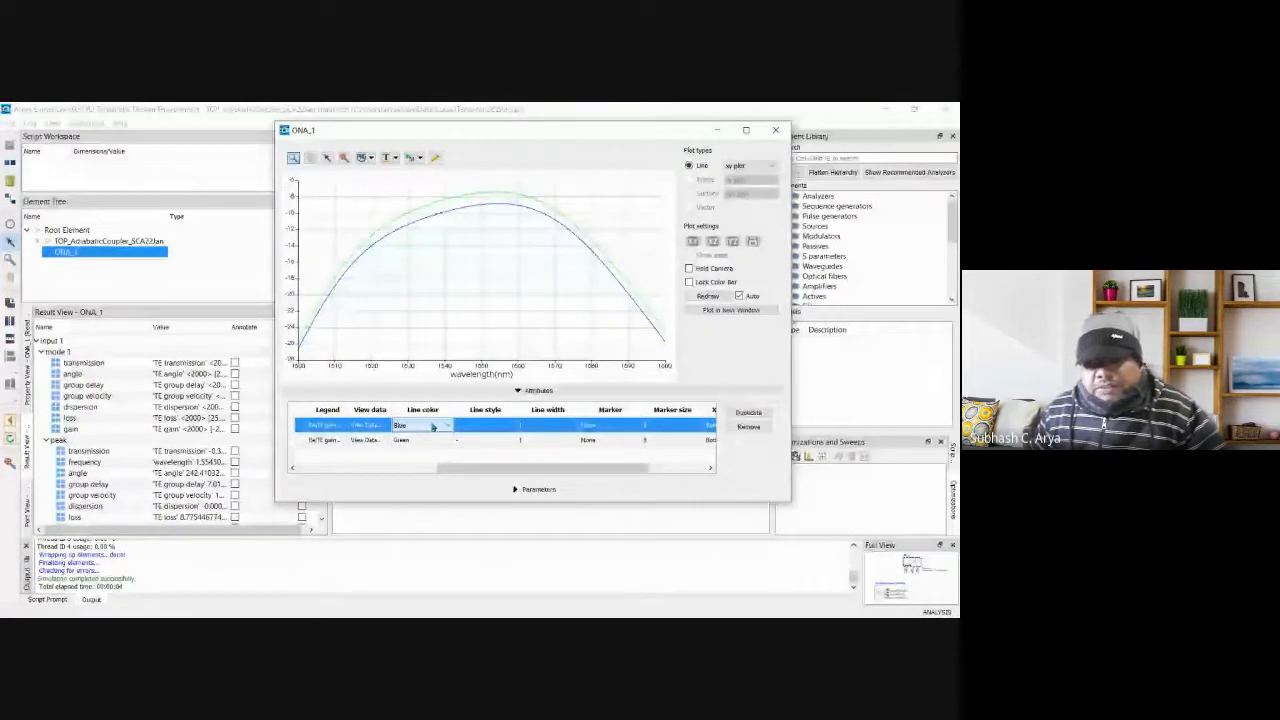
pyautogui.doubleClick(672, 426)
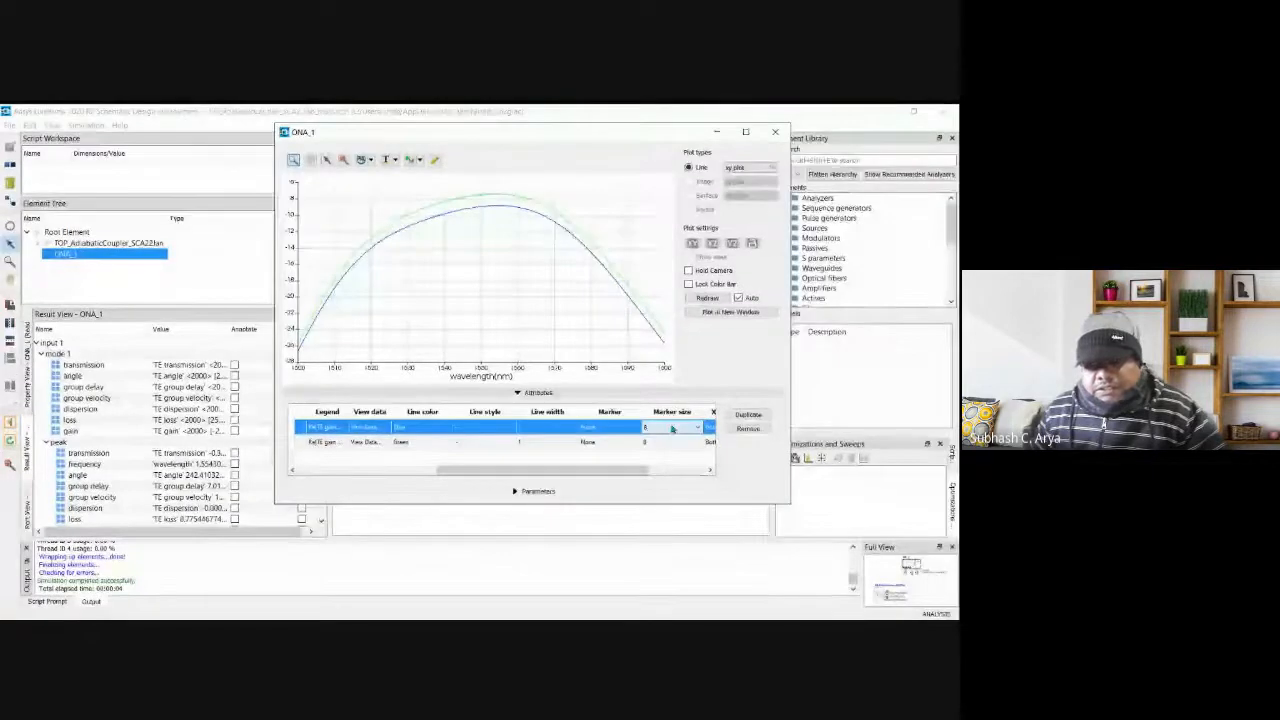
pyautogui.click(668, 457)
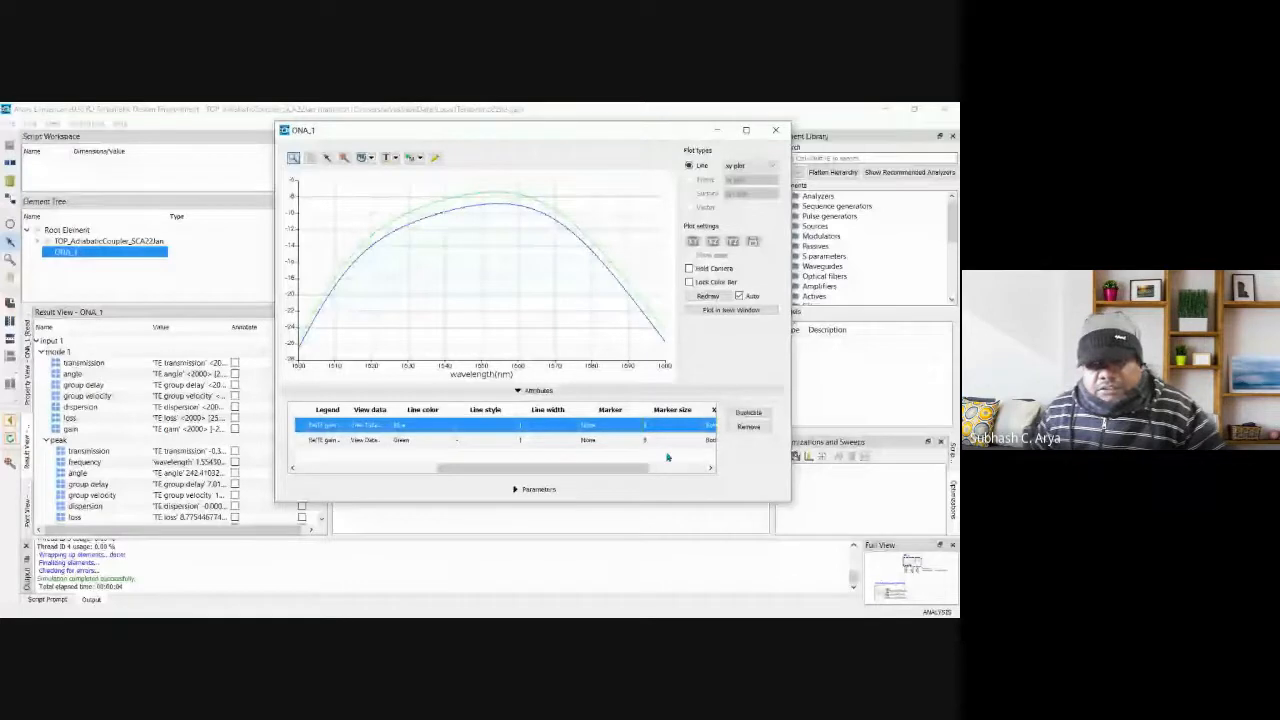
pyautogui.doubleClick(546, 426)
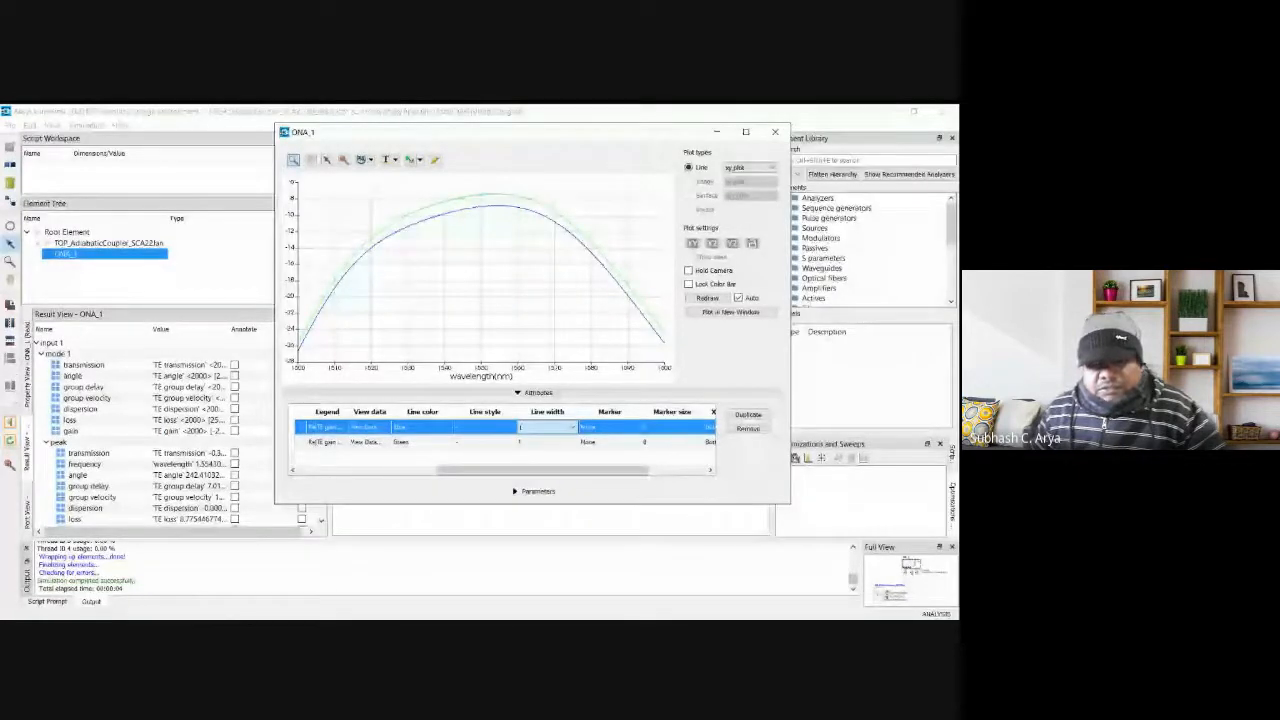
pyautogui.click(403, 232)
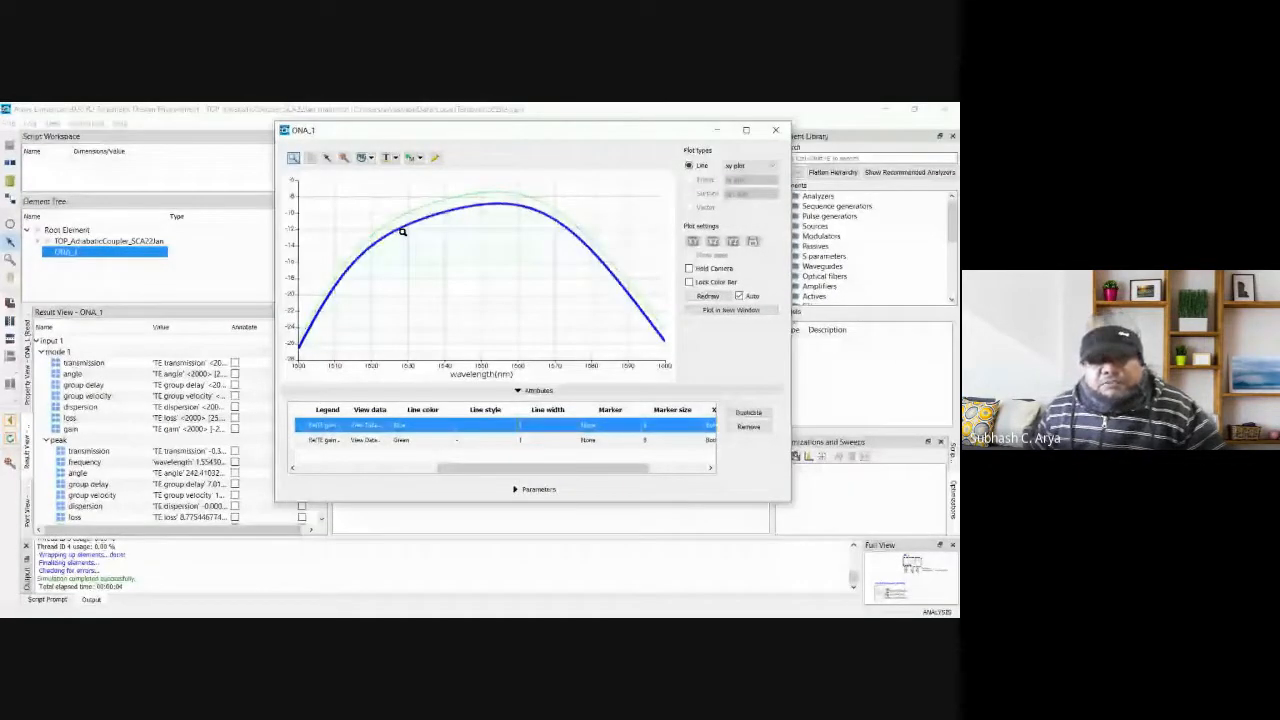
# Set the green input 2 gain curve's line width to 5, zoom the plot out slightly and minimize its window.
pyautogui.click(436, 441)
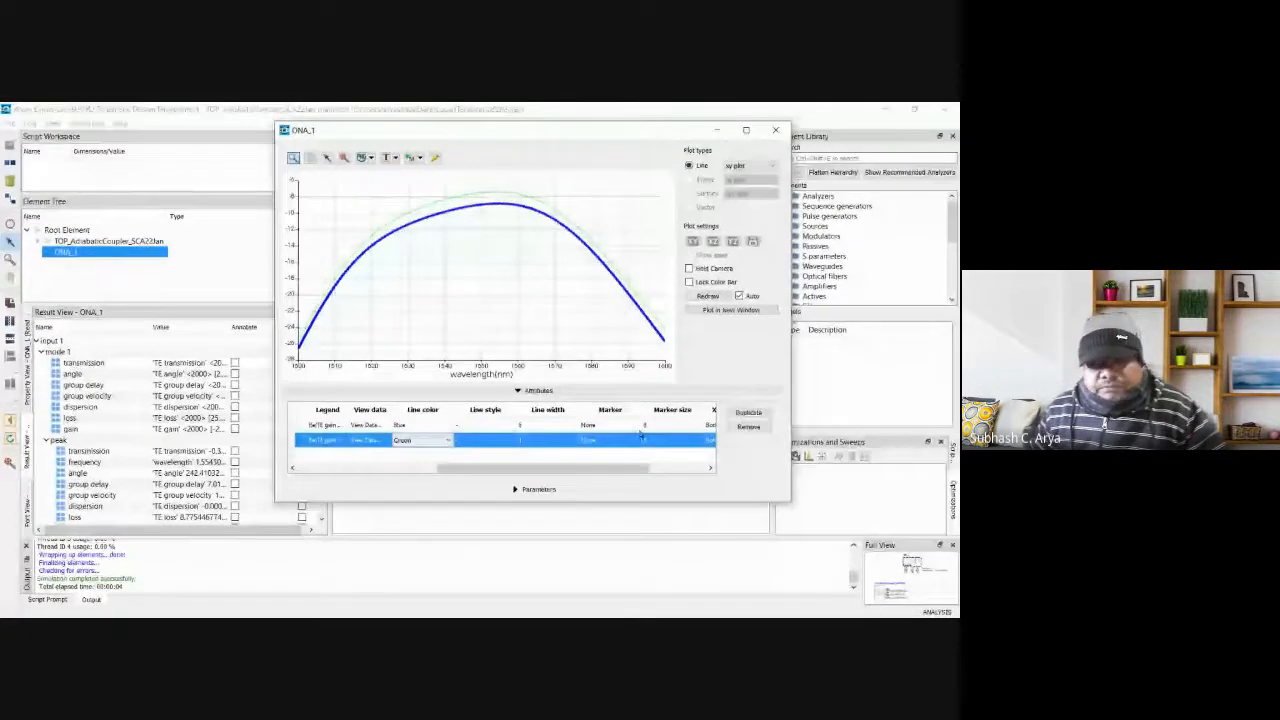
pyautogui.click(560, 440)
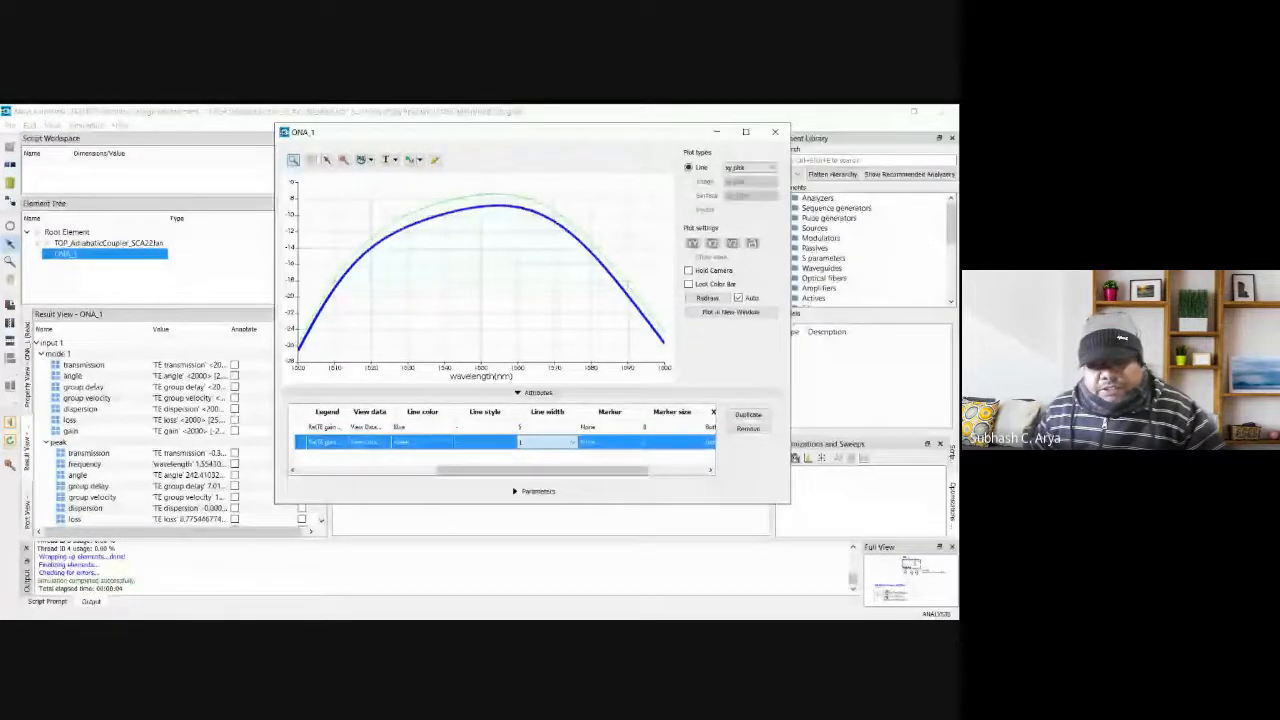
pyautogui.click(531, 492)
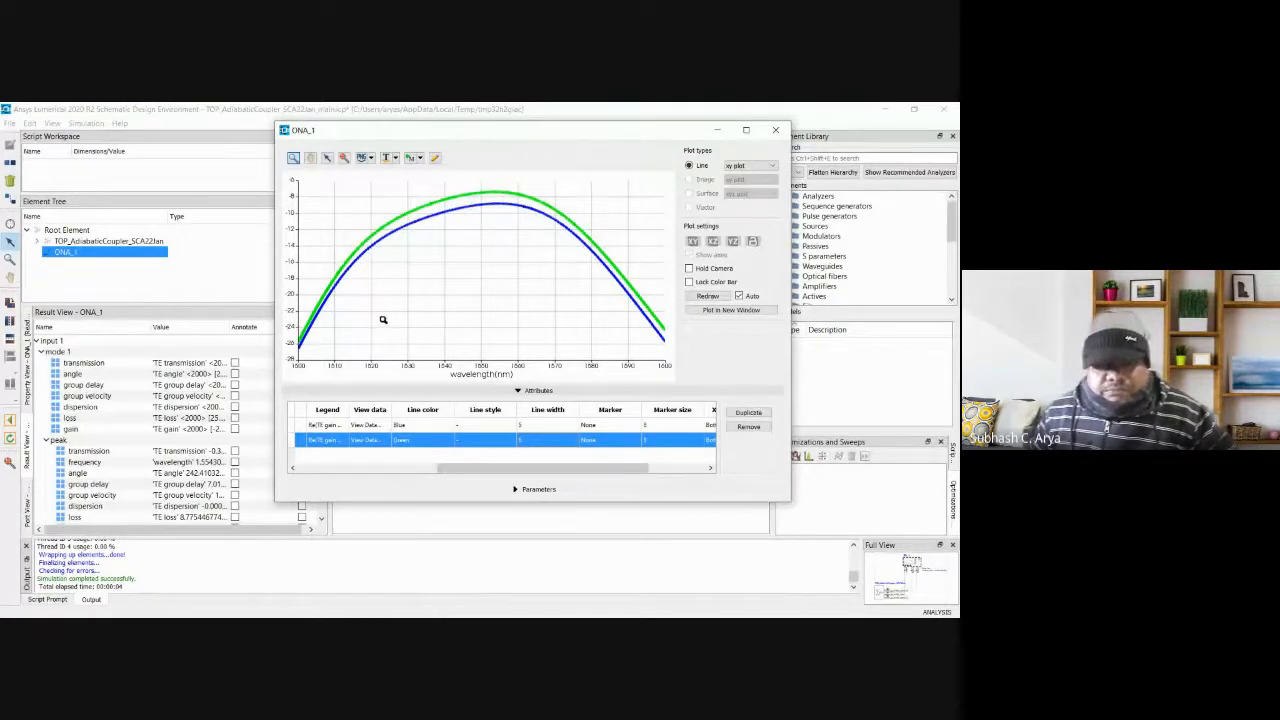
pyautogui.scroll(-1, 383, 320)
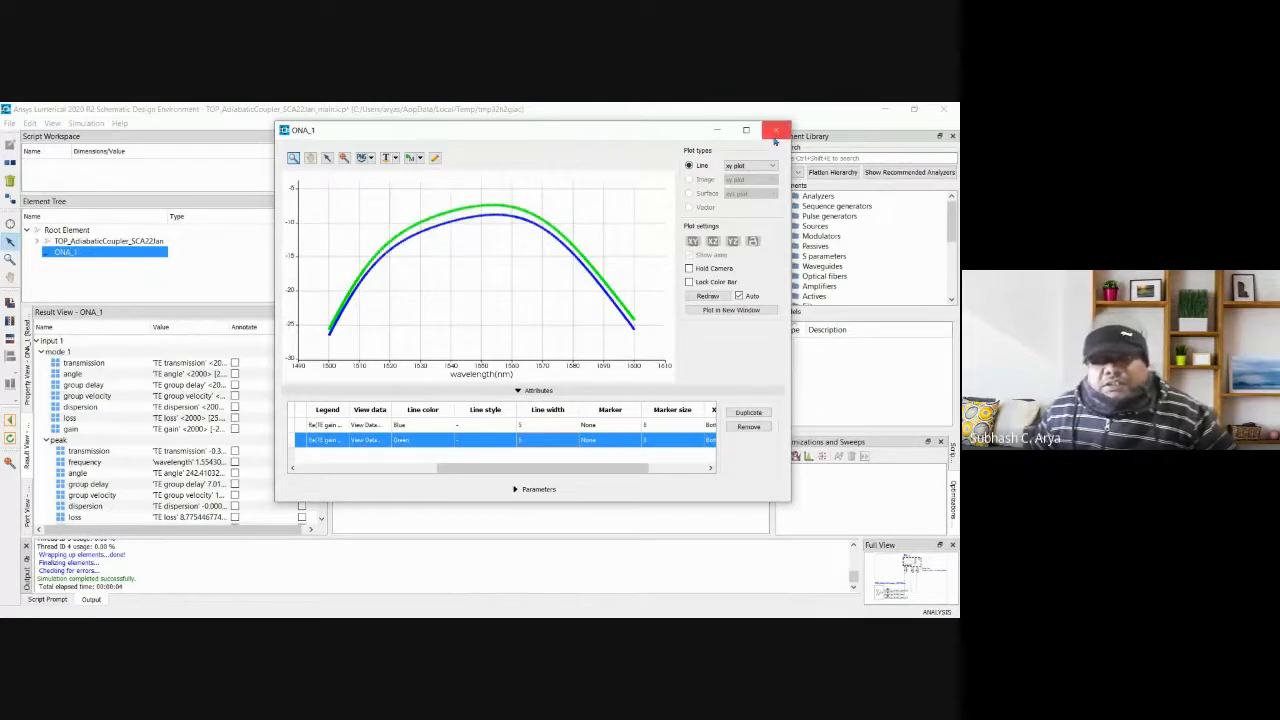
pyautogui.click(716, 134)
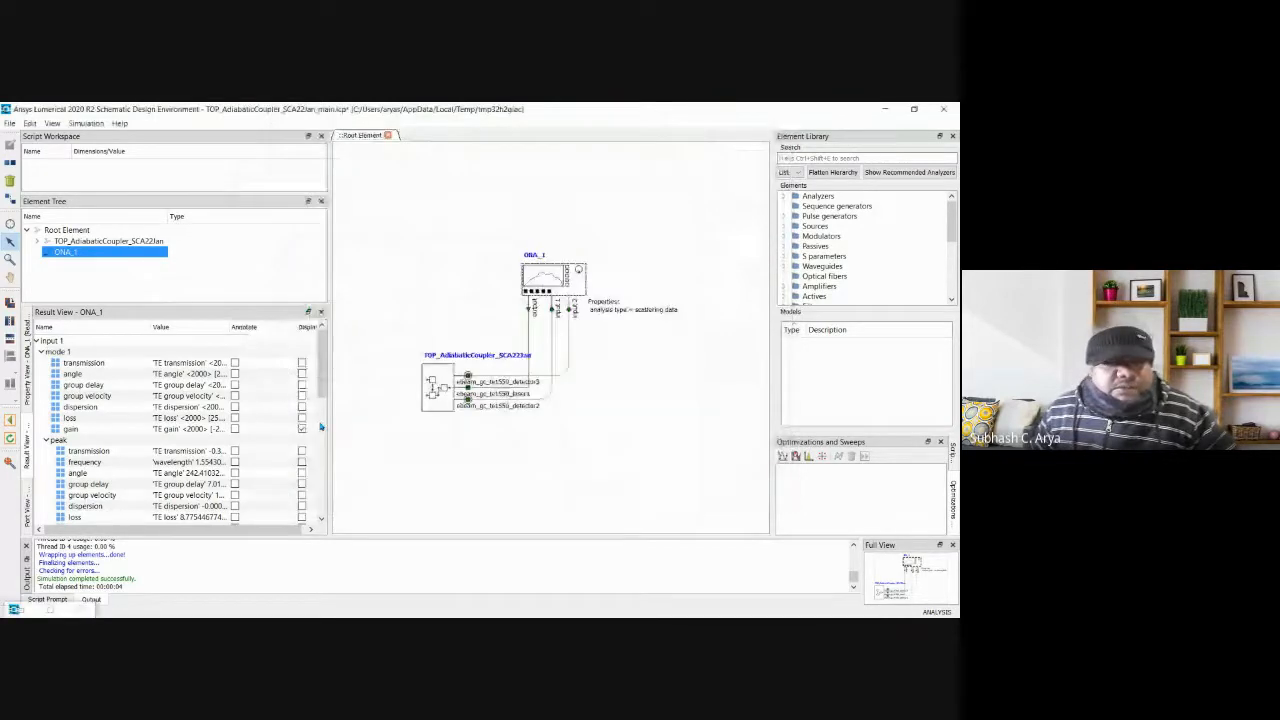
# Display the mode 1 loss of input 1 and input 2 together with the gain curves, inspect the combined ONA_1 plot and close it.
pyautogui.click(302, 417)
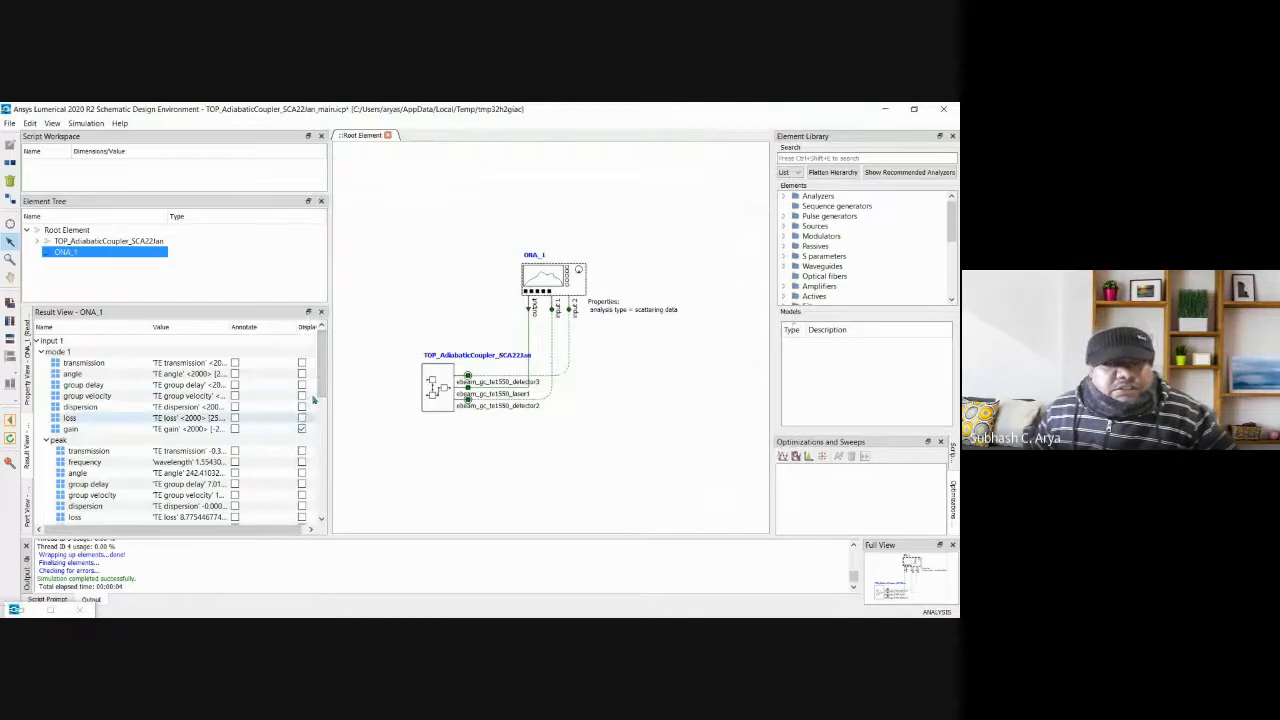
pyautogui.scroll(-1, 324, 383)
pyautogui.scroll(-5, 324, 383)
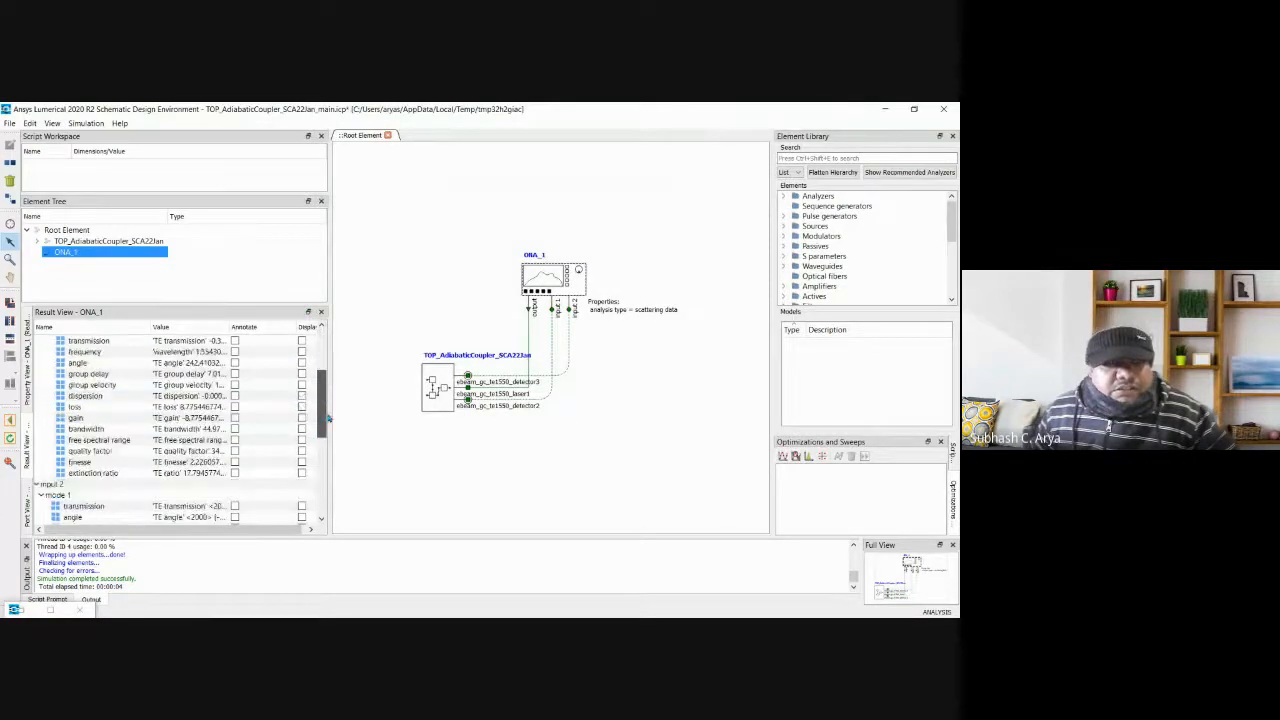
pyautogui.click(302, 462)
pyautogui.click(302, 472)
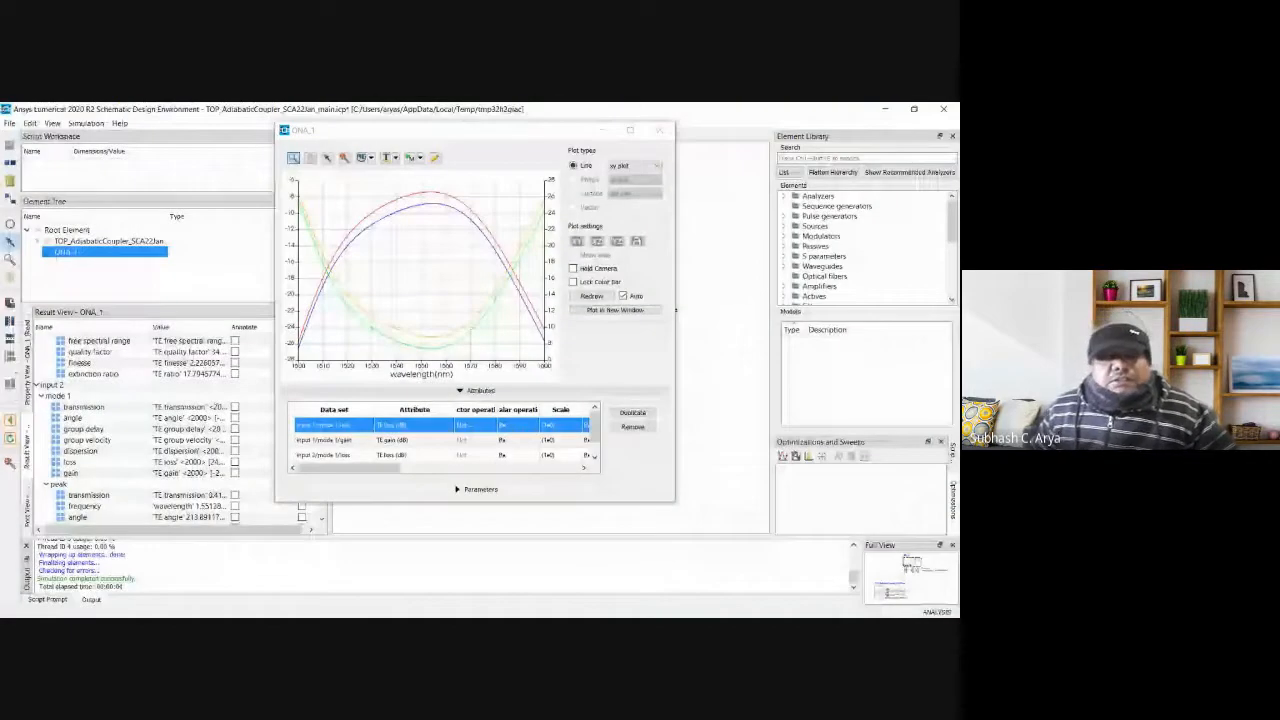
pyautogui.moveTo(450, 130); pyautogui.dragTo(542, 136)
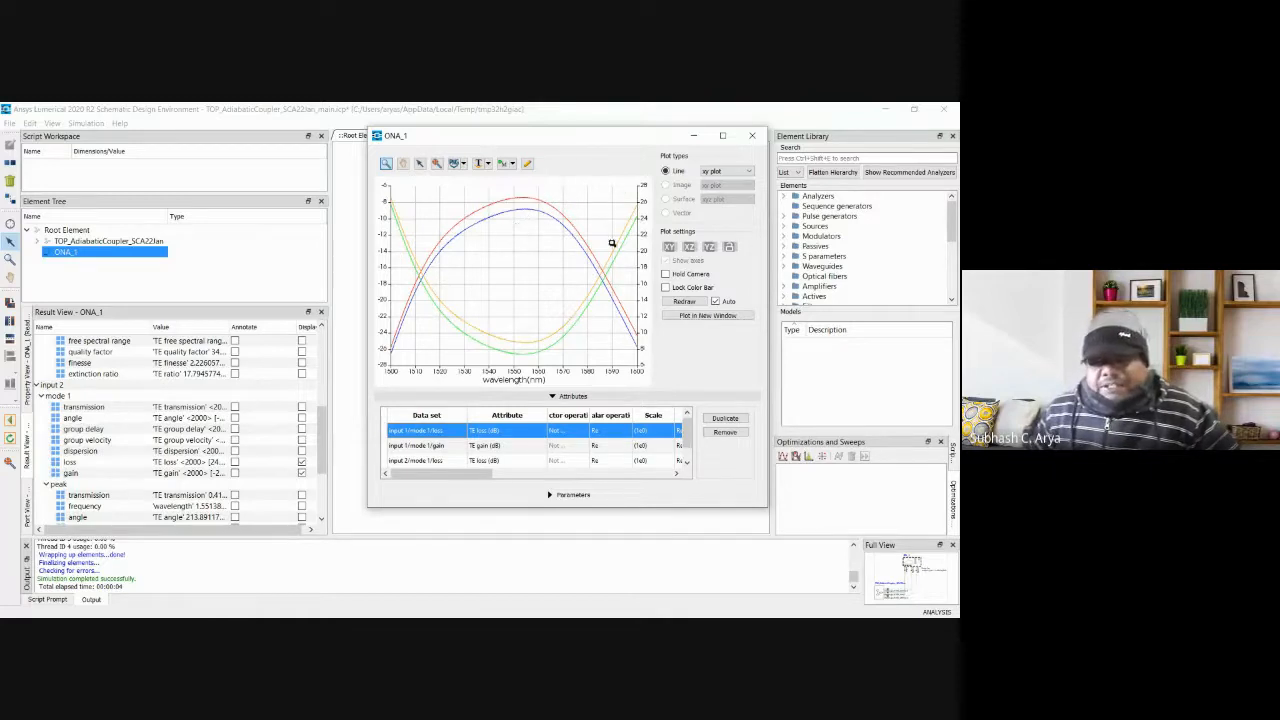
pyautogui.click(751, 136)
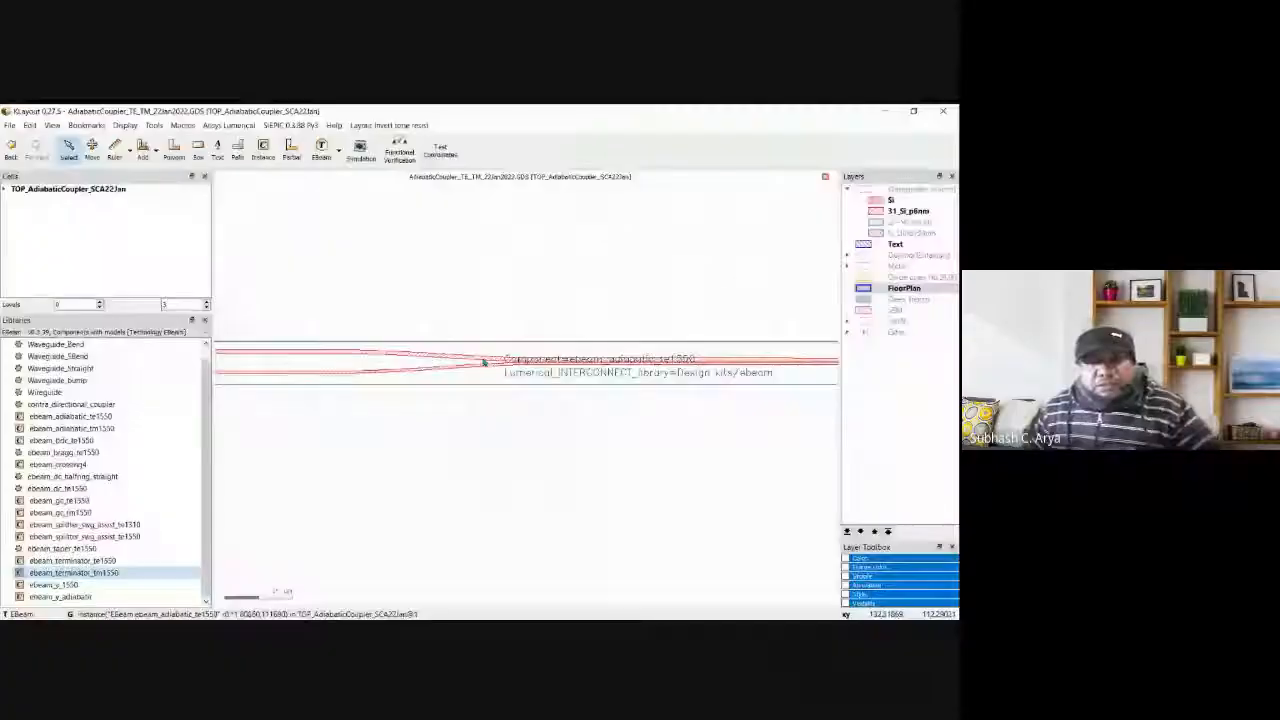
# Switch to the KLayout layout and select the waveguide next to the ebeam_adiabatic_te1550 coupler.
pyautogui.click(485, 375)
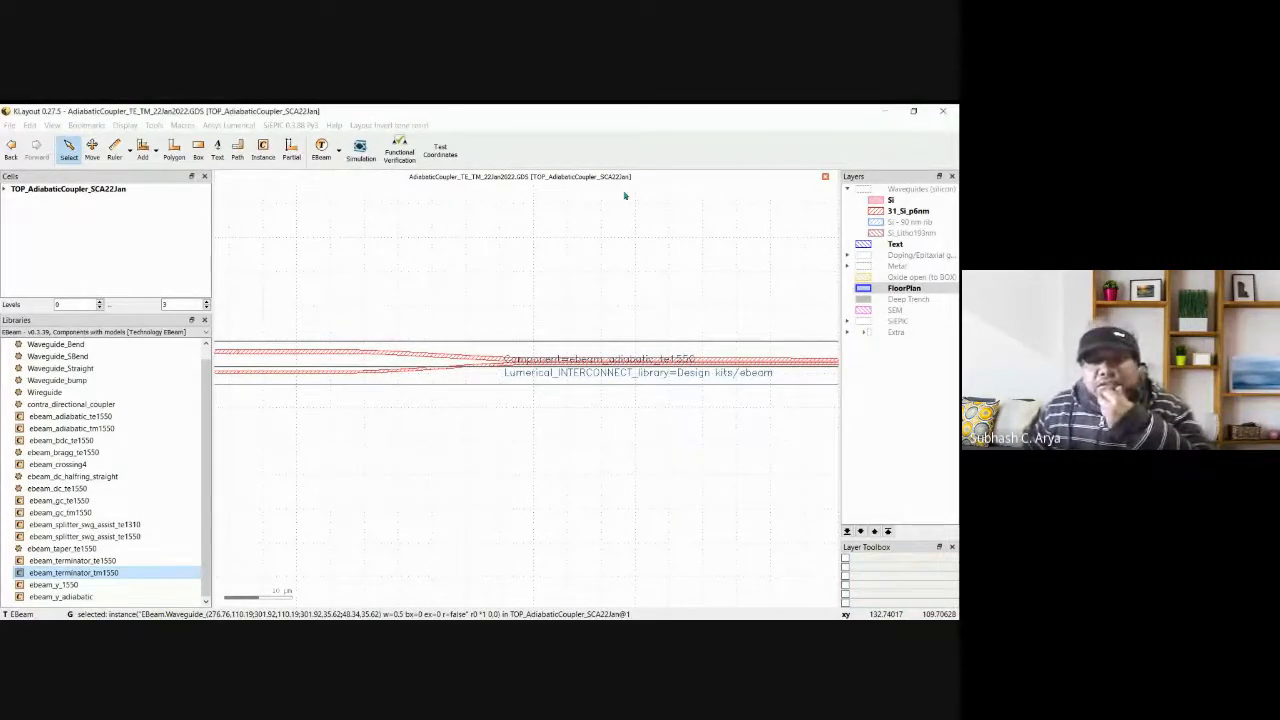
# Examine the ebeam_adiabatic_te1550 coupler in the lower circuit together with its input waveguide and terminator.
pyautogui.scroll(-3, 555, 432)
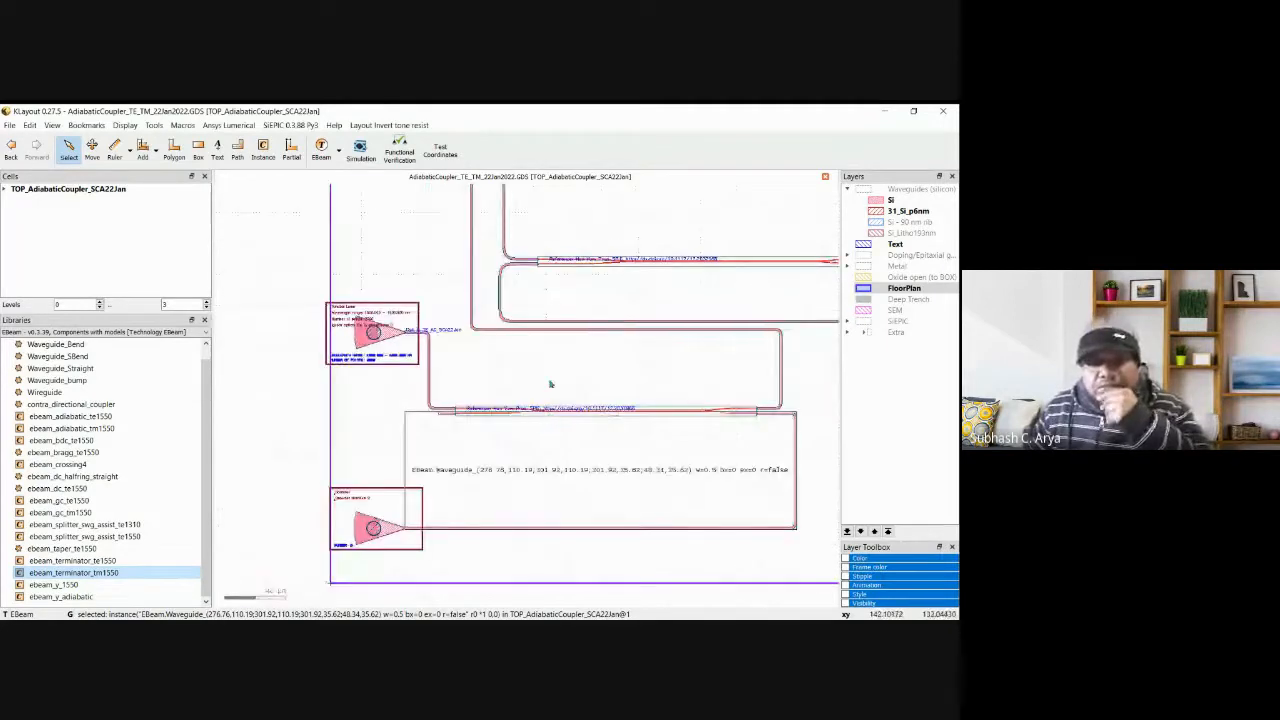
pyautogui.click(386, 406)
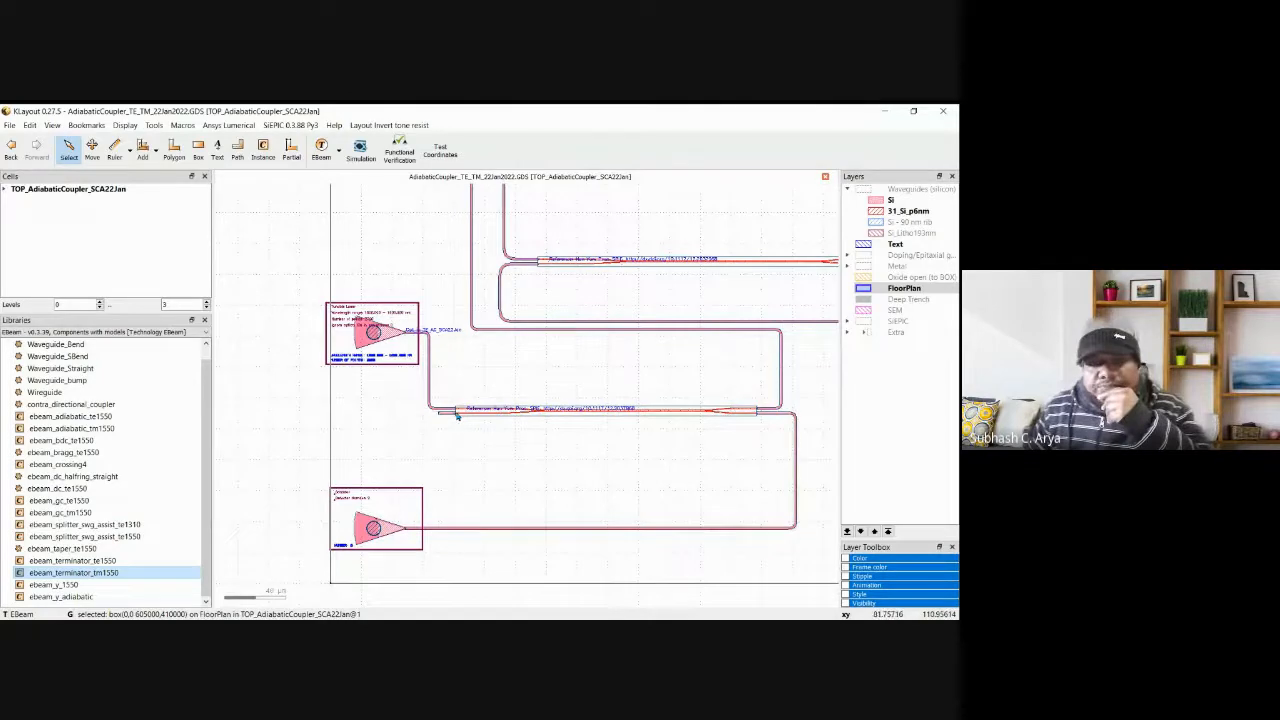
pyautogui.scroll(2, 497, 412)
pyautogui.scroll(2, 497, 412)
pyautogui.click(540, 410)
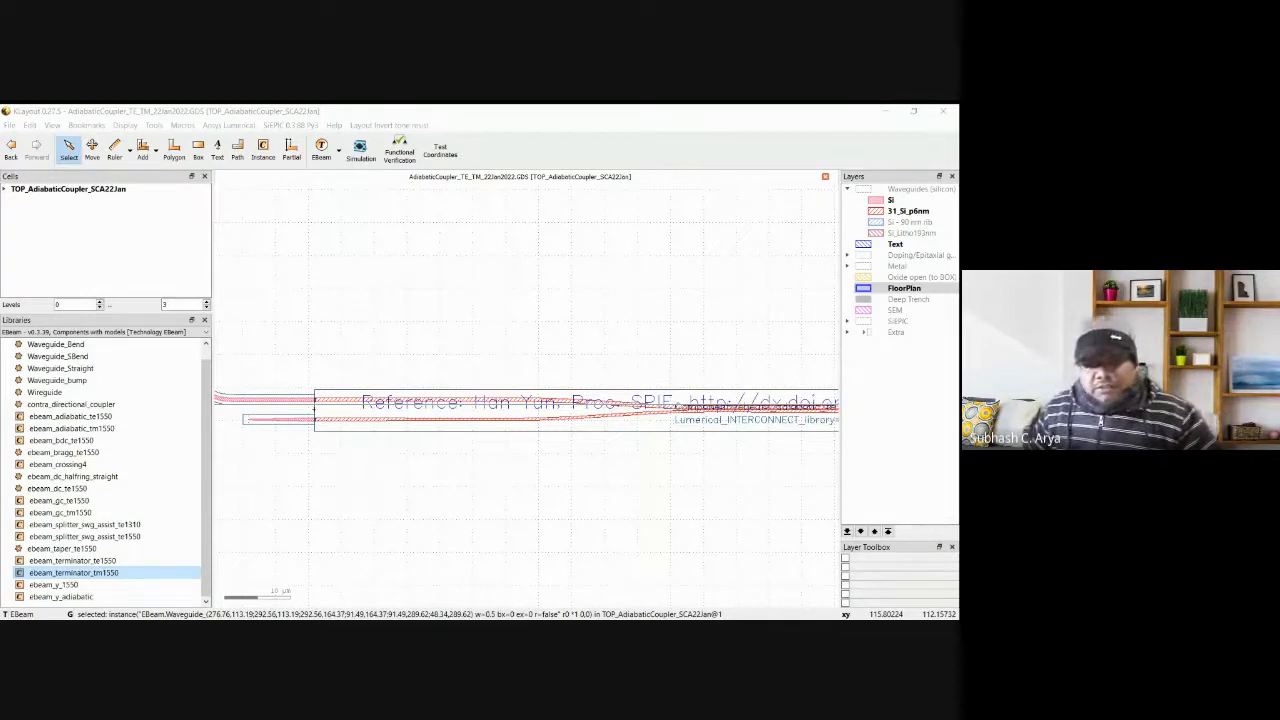
pyautogui.click(573, 520)
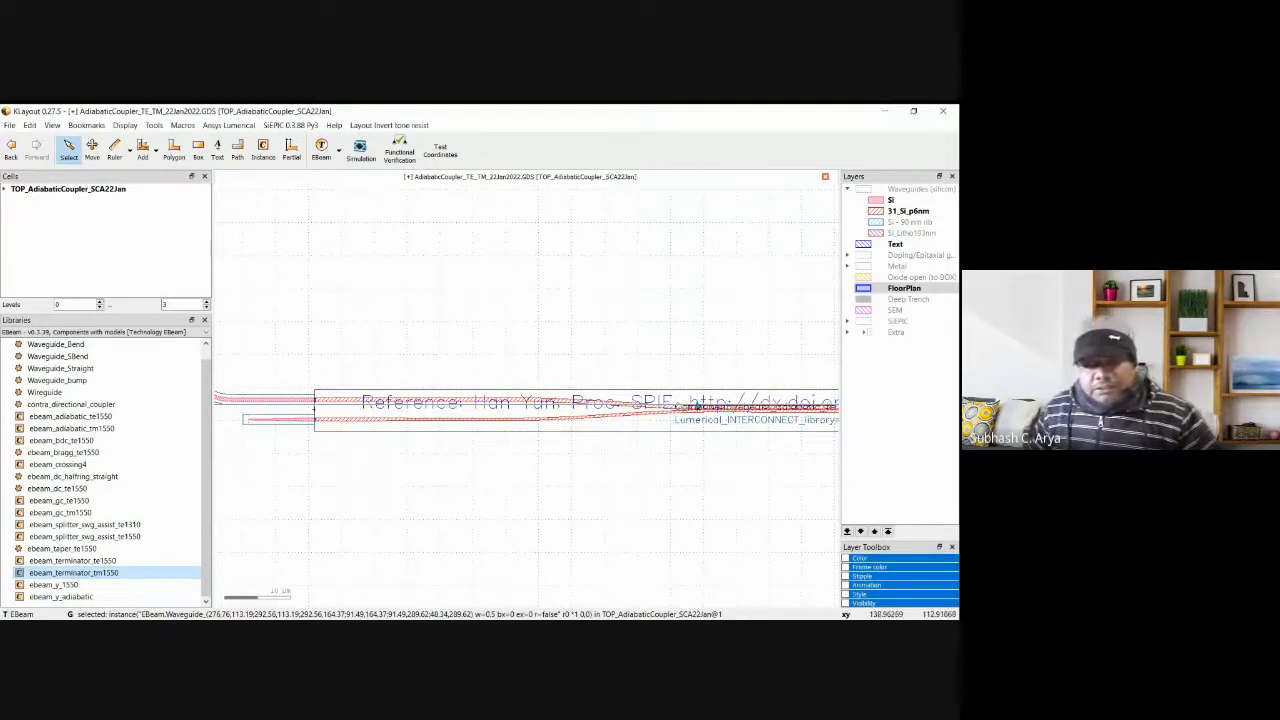
pyautogui.hotkey('alt', 'Tab')
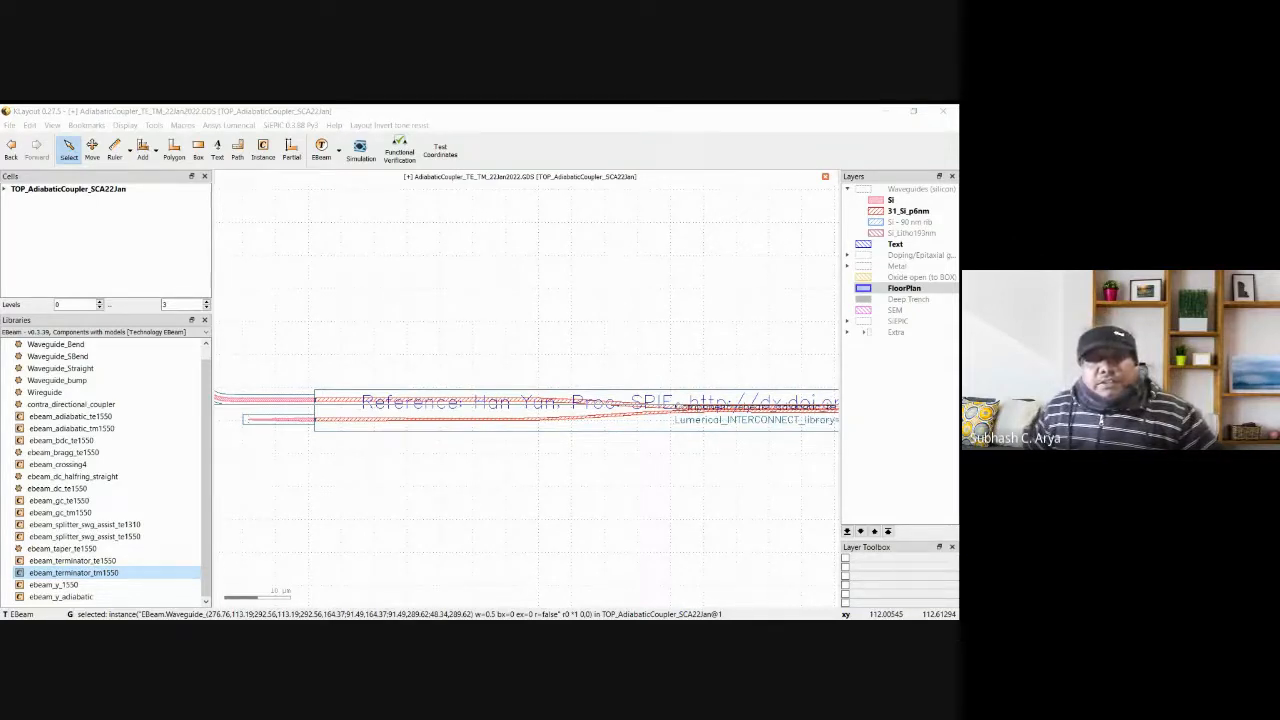
pyautogui.click(561, 519)
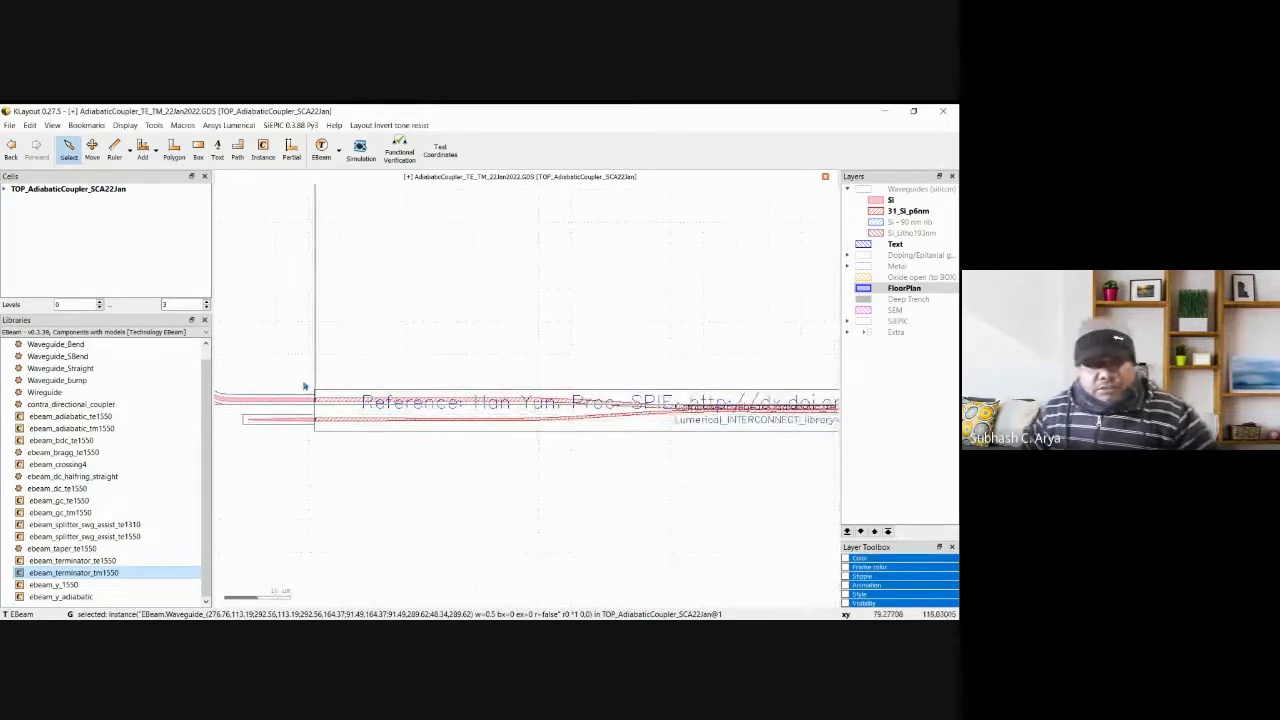
pyautogui.moveTo(305, 384); pyautogui.dragTo(415, 454)
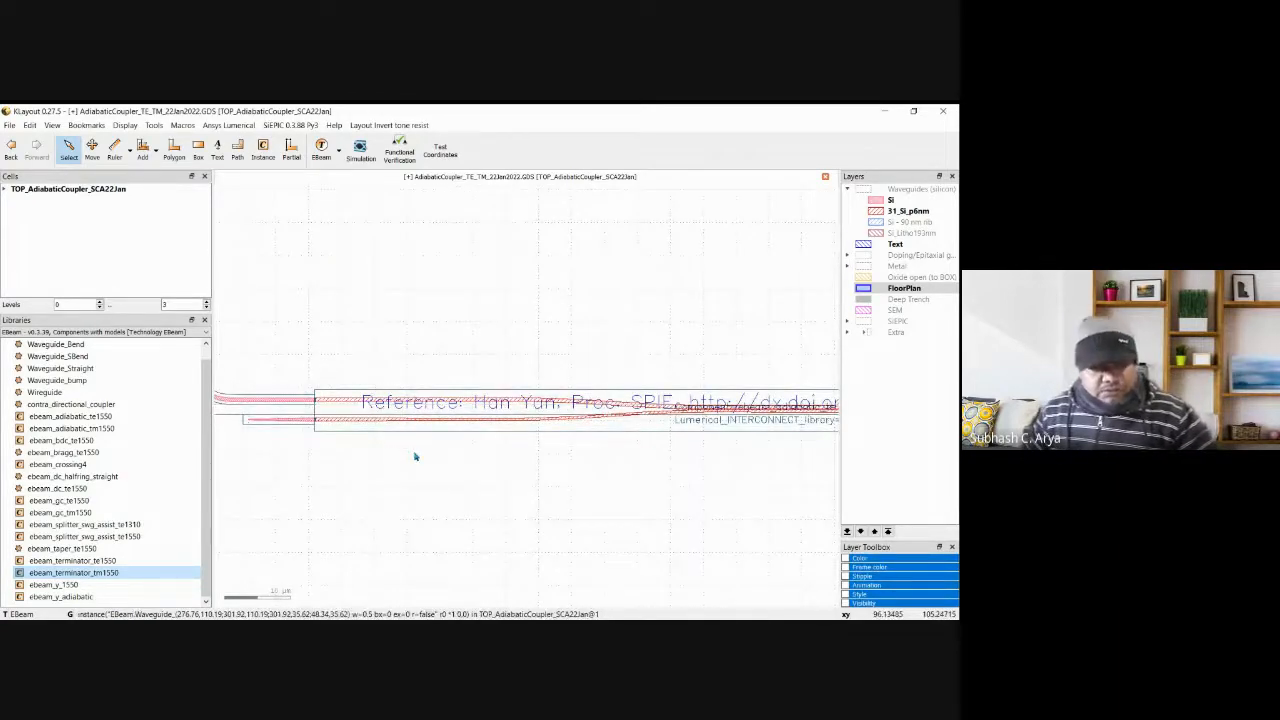
pyautogui.hotkey('alt', 'Tab')
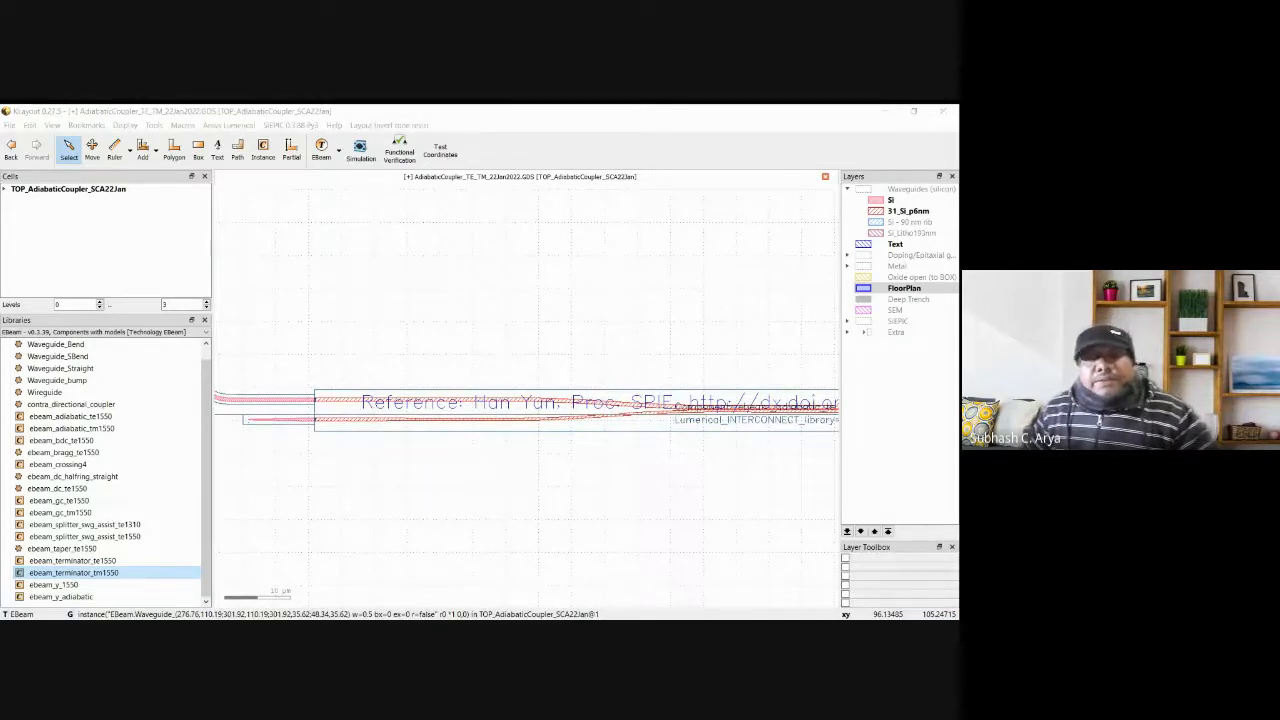
pyautogui.click(535, 491)
pyautogui.scroll(-5, 534, 488)
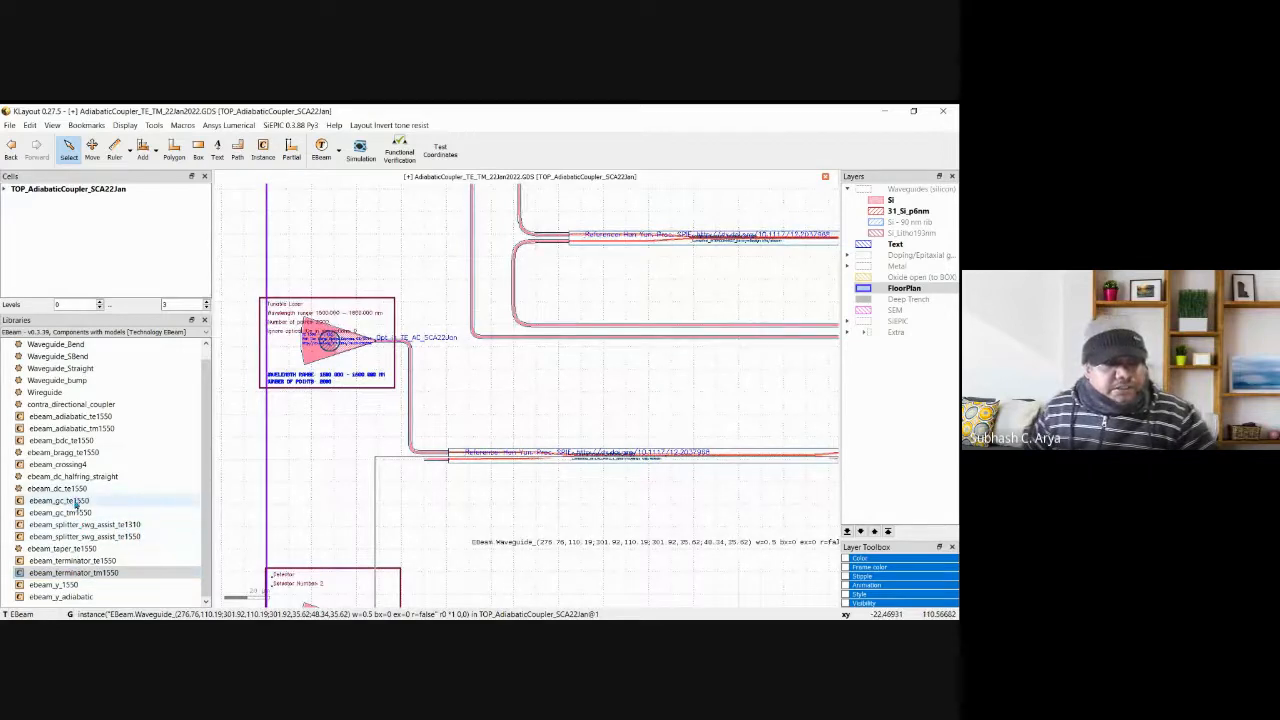
# Place an ebeam_adiabatic_te1550 instance with rotation angle 0 in the empty area above the existing circuits.
pyautogui.click(73, 416)
pyautogui.scroll(-7, 422, 415)
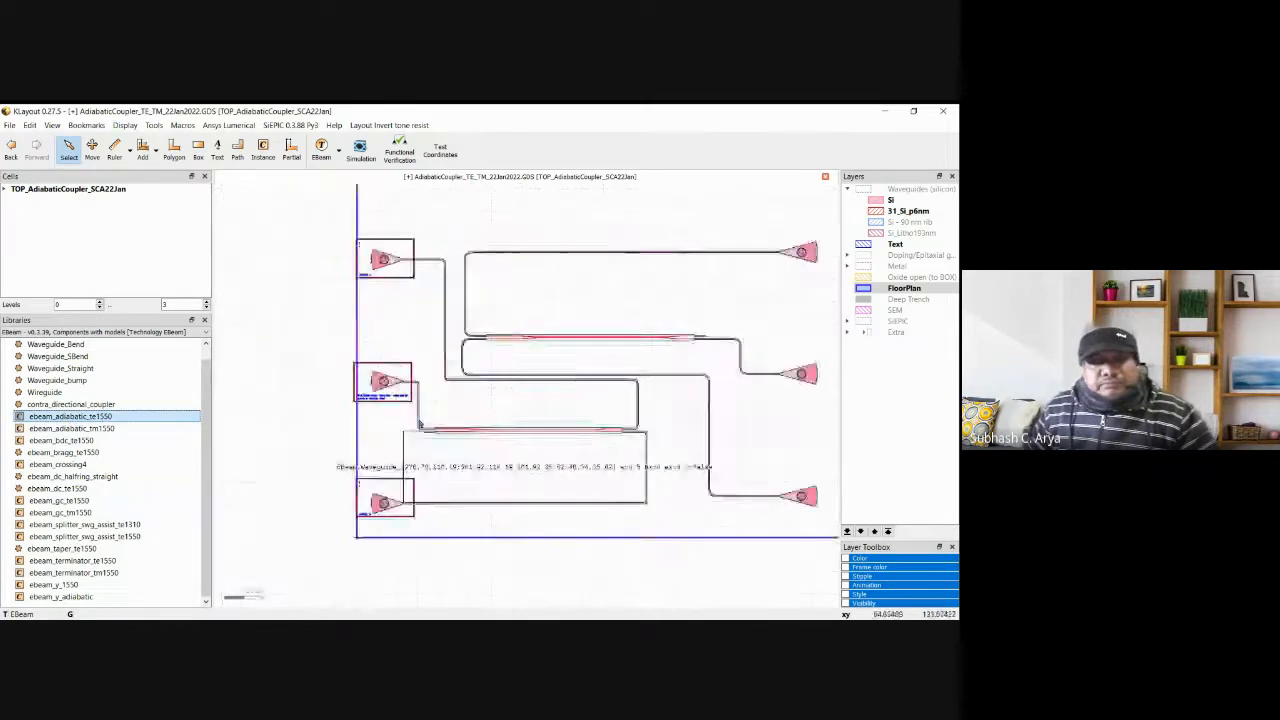
pyautogui.click(263, 150)
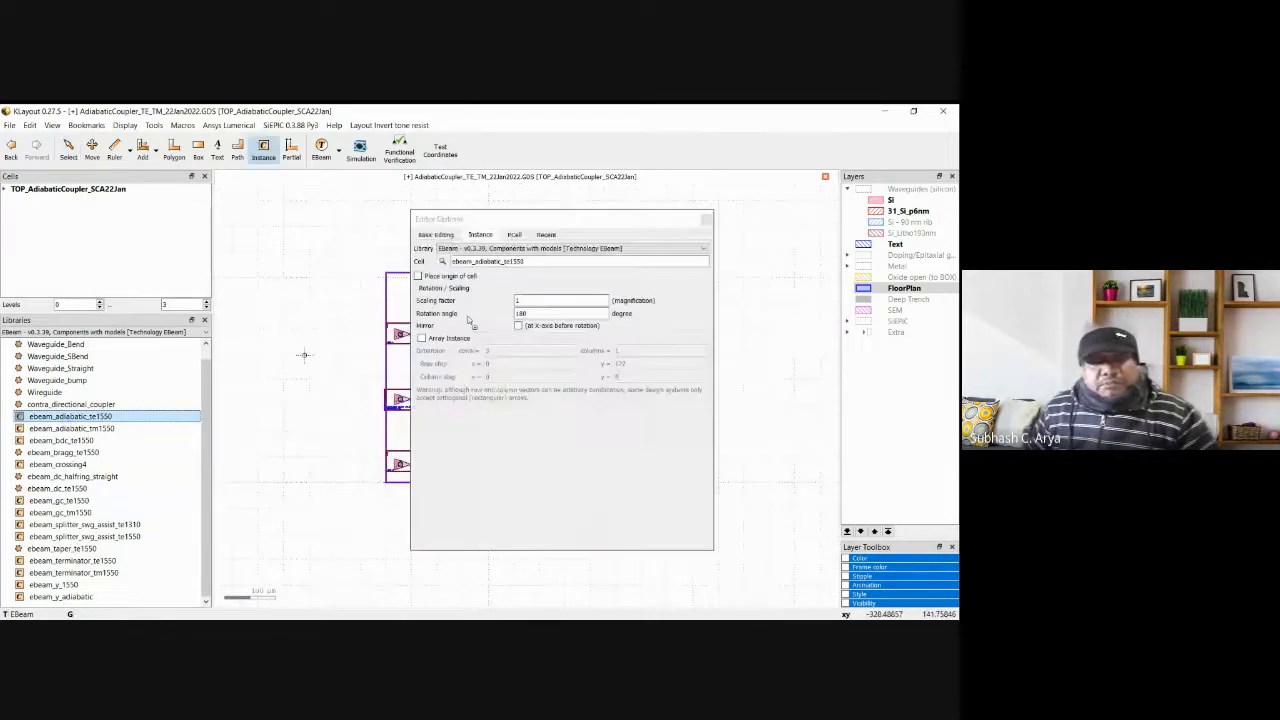
pyautogui.click(537, 314)
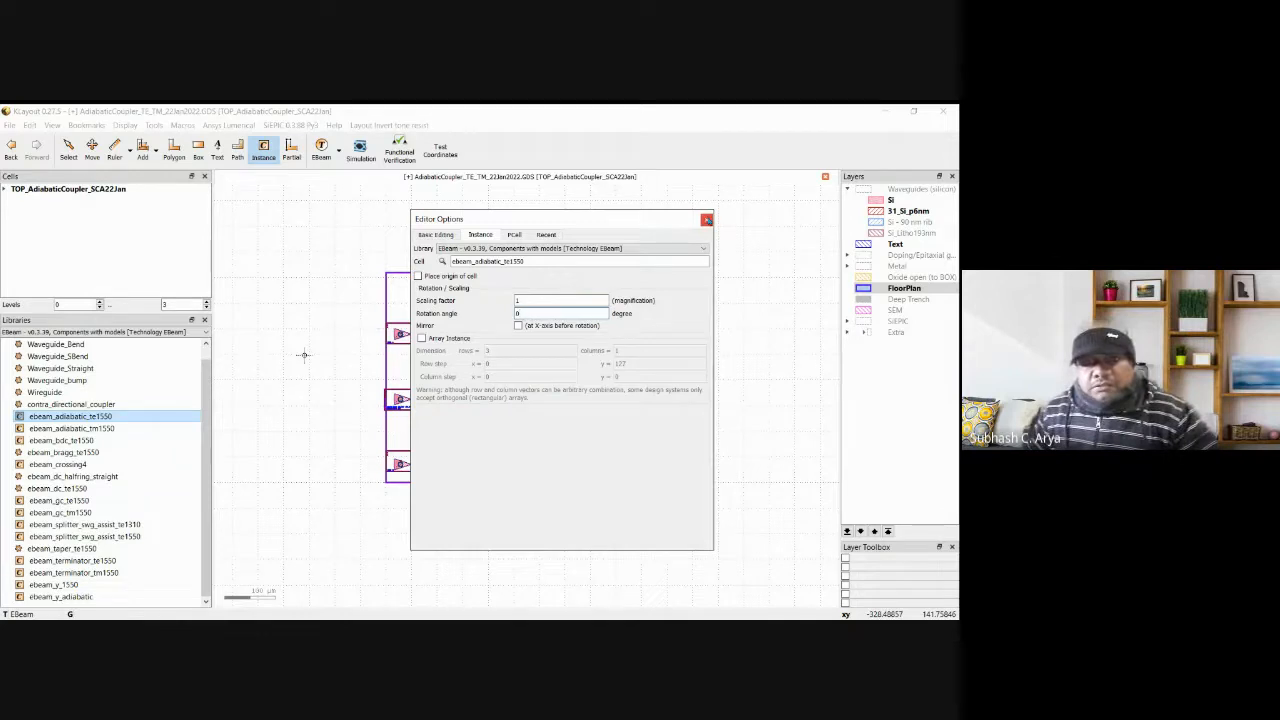
pyautogui.click(707, 220)
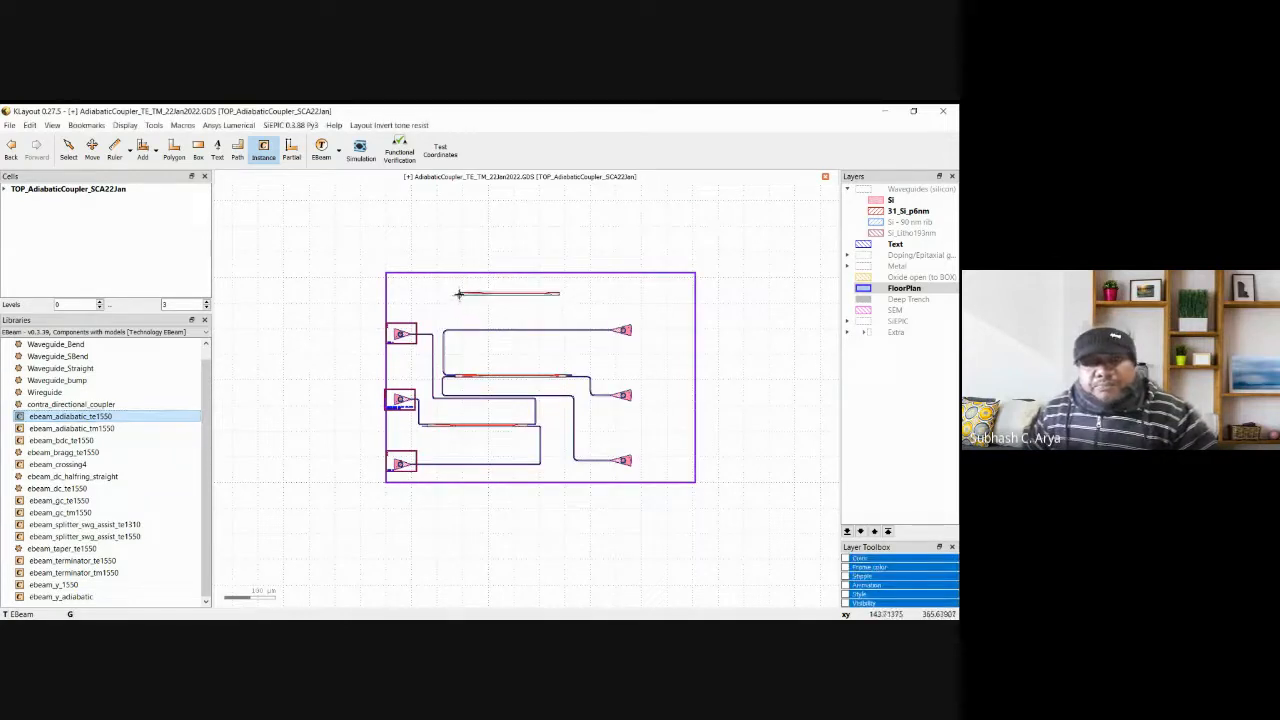
pyautogui.press('Escape')
pyautogui.scroll(2, 561, 298)
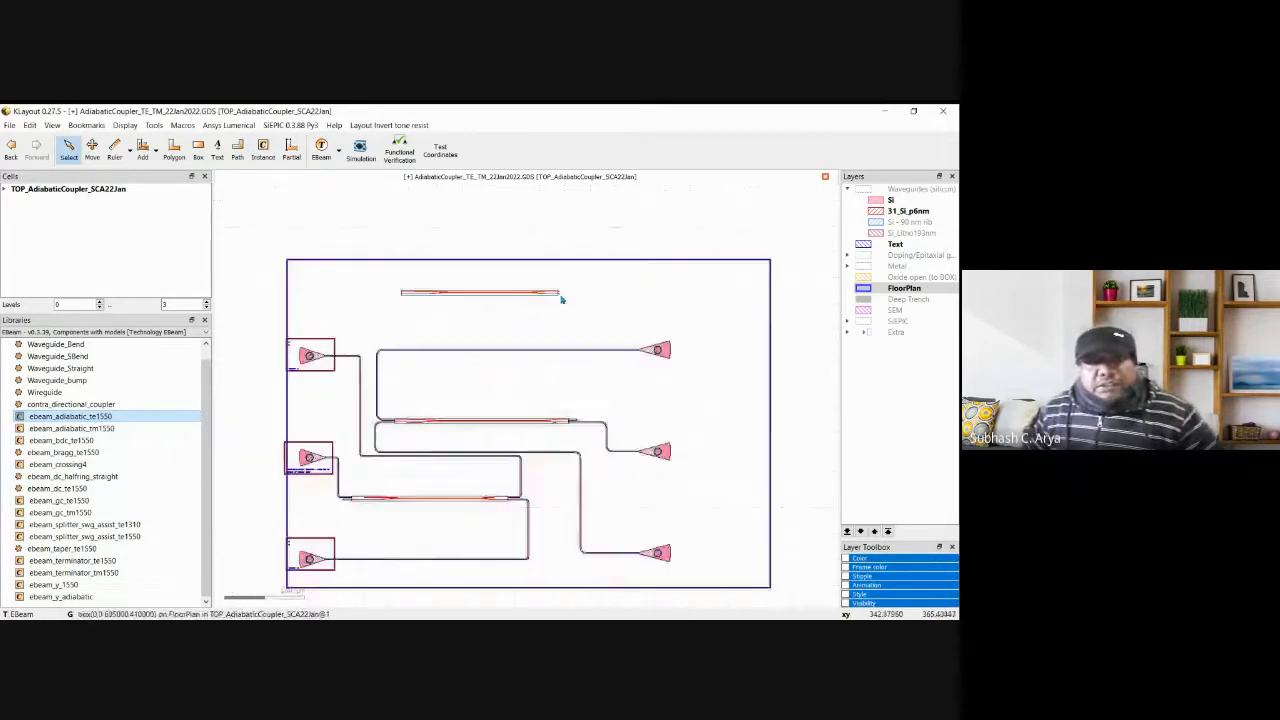
# Select the newly placed ebeam_adiabatic_te1550 coupler and inspect its properties.
pyautogui.click(473, 297)
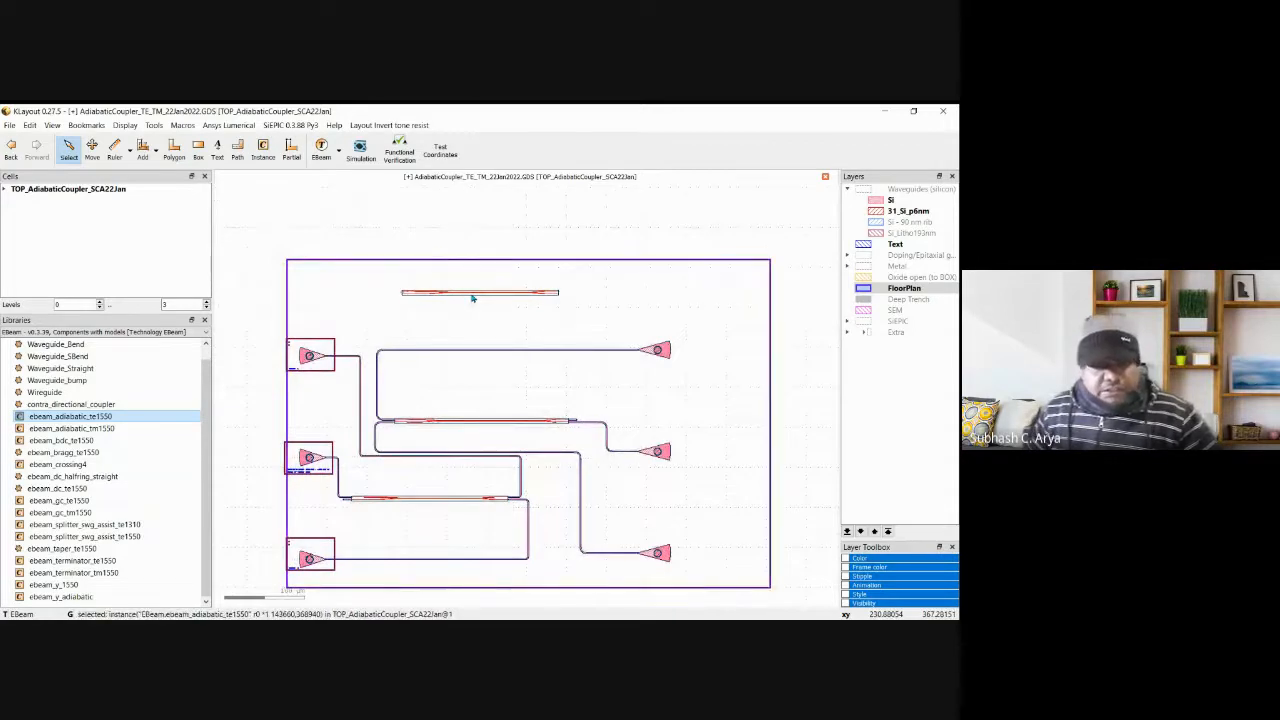
pyautogui.press('q')
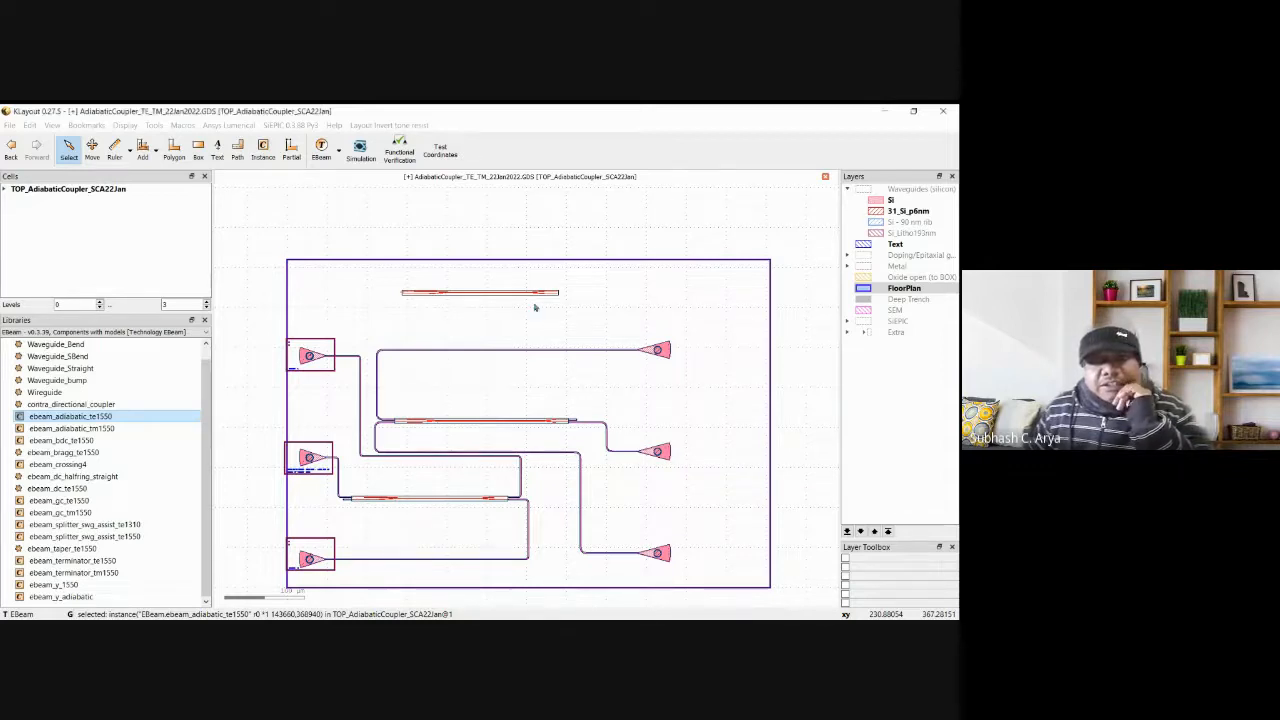
pyautogui.scroll(2, 486, 297)
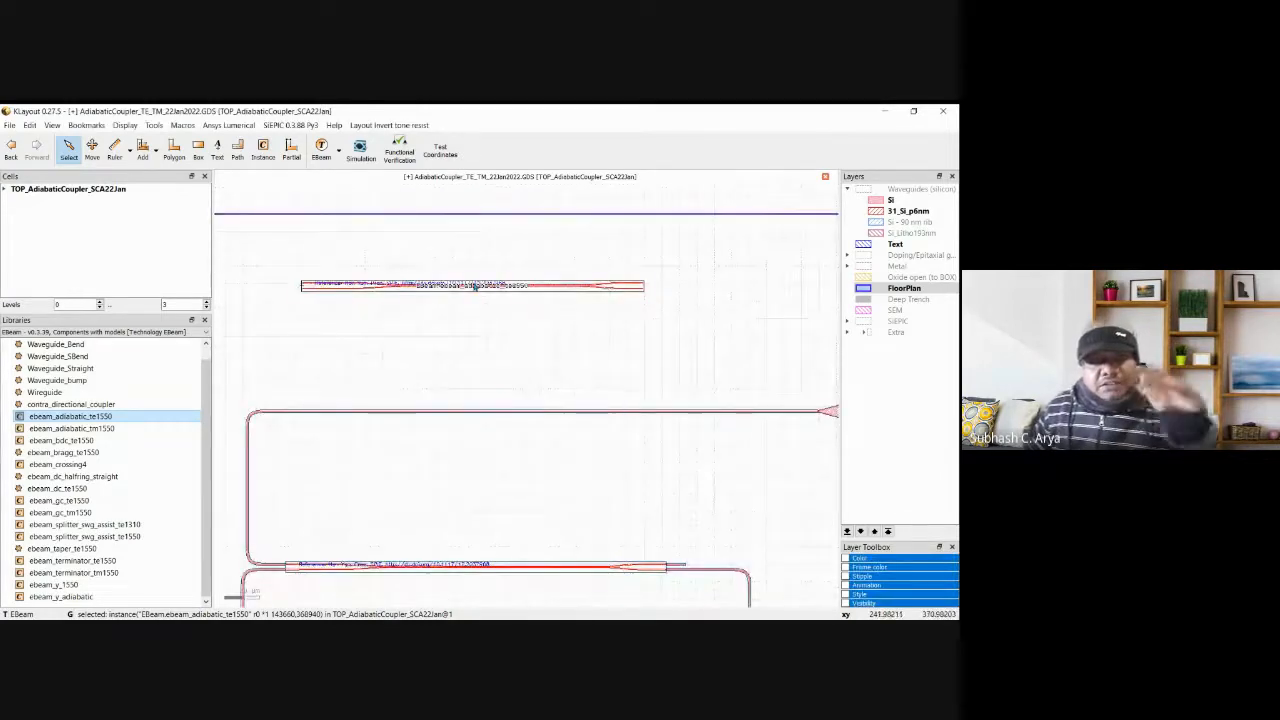
pyautogui.click(474, 292)
pyautogui.click(466, 291)
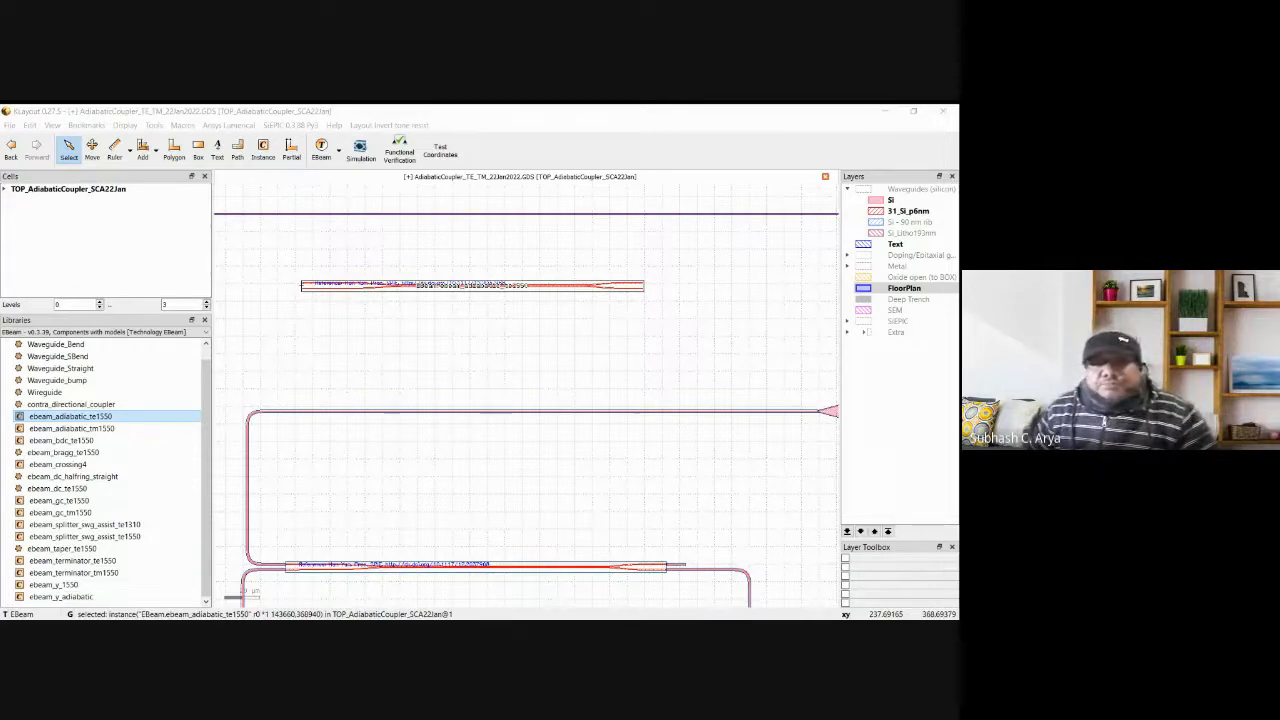
# Delete the 1500–1600 nm laser from the middle TE input grating coupler of the lower circuit.
pyautogui.scroll(-6, 543, 357)
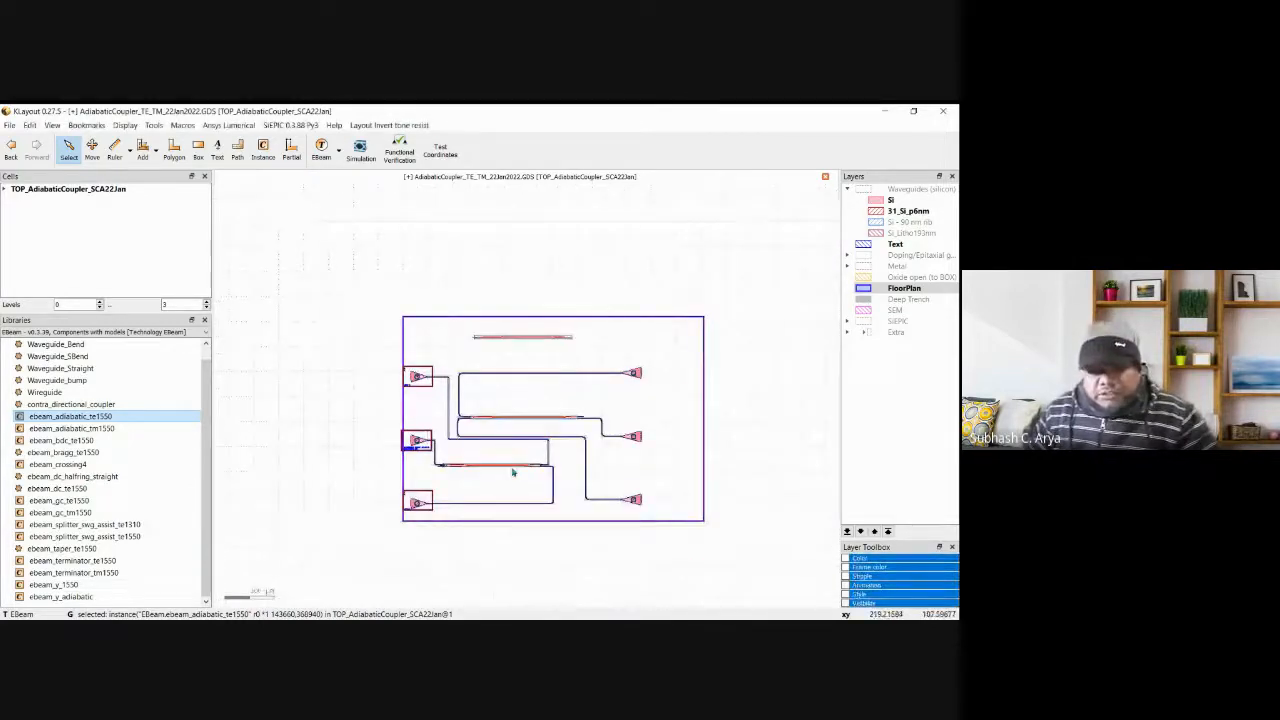
pyautogui.scroll(3, 512, 472)
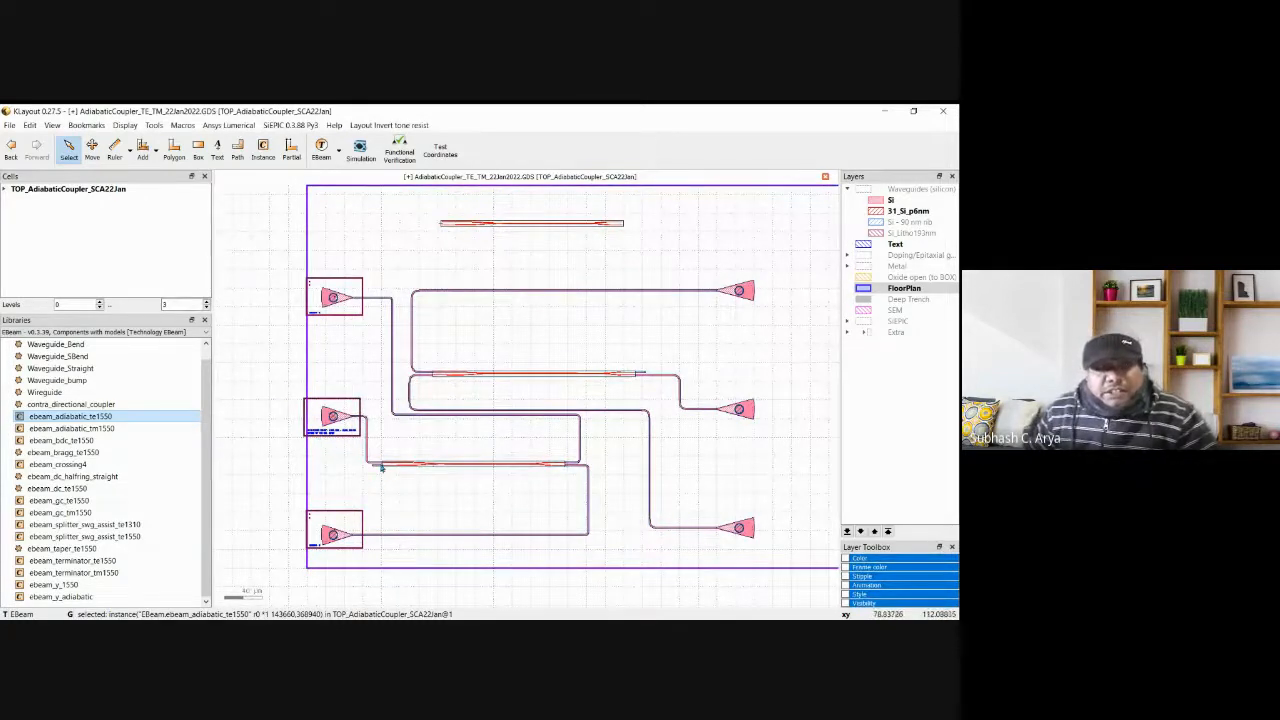
pyautogui.scroll(4, 382, 467)
pyautogui.scroll(-1, 292, 404)
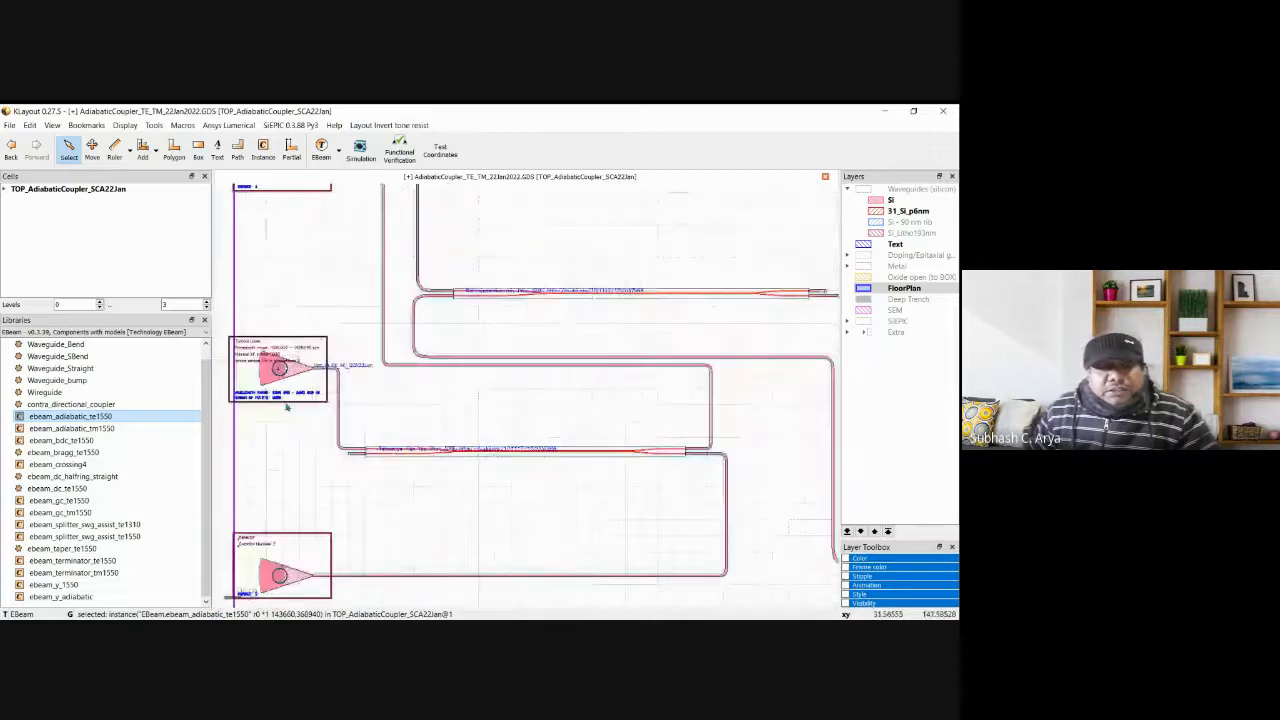
pyautogui.click(246, 391)
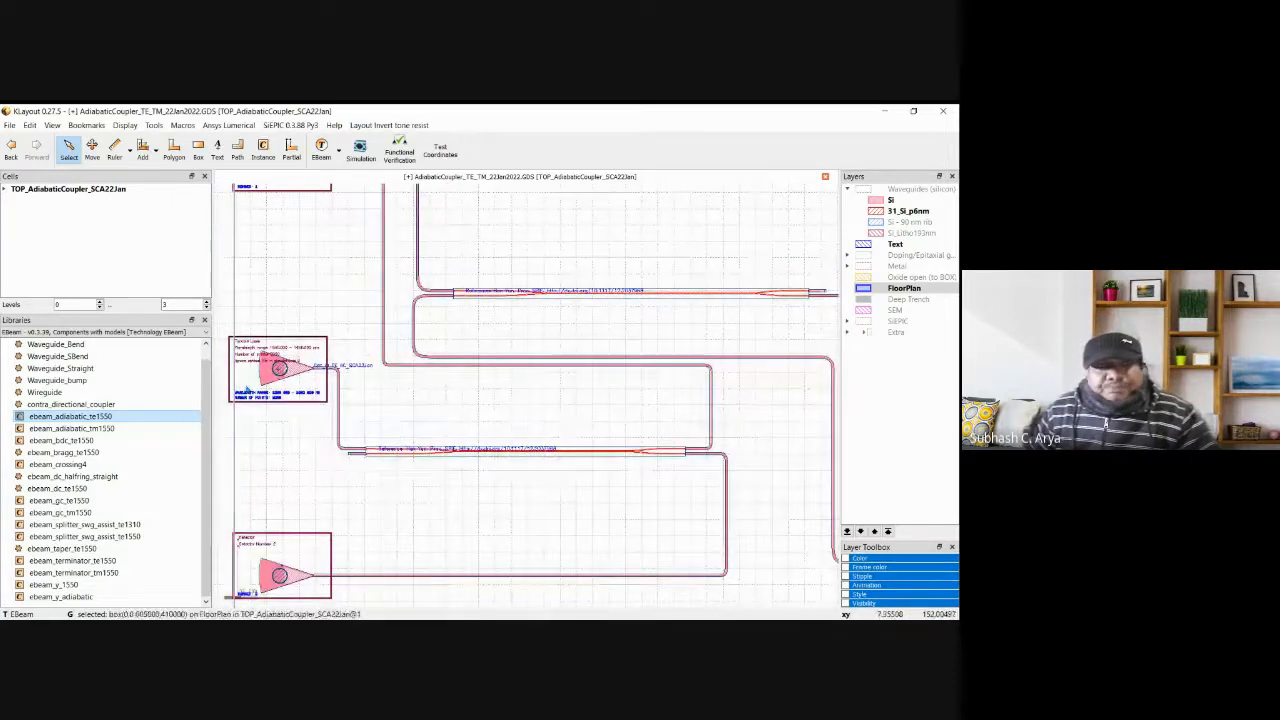
pyautogui.click(301, 390)
pyautogui.click(294, 443)
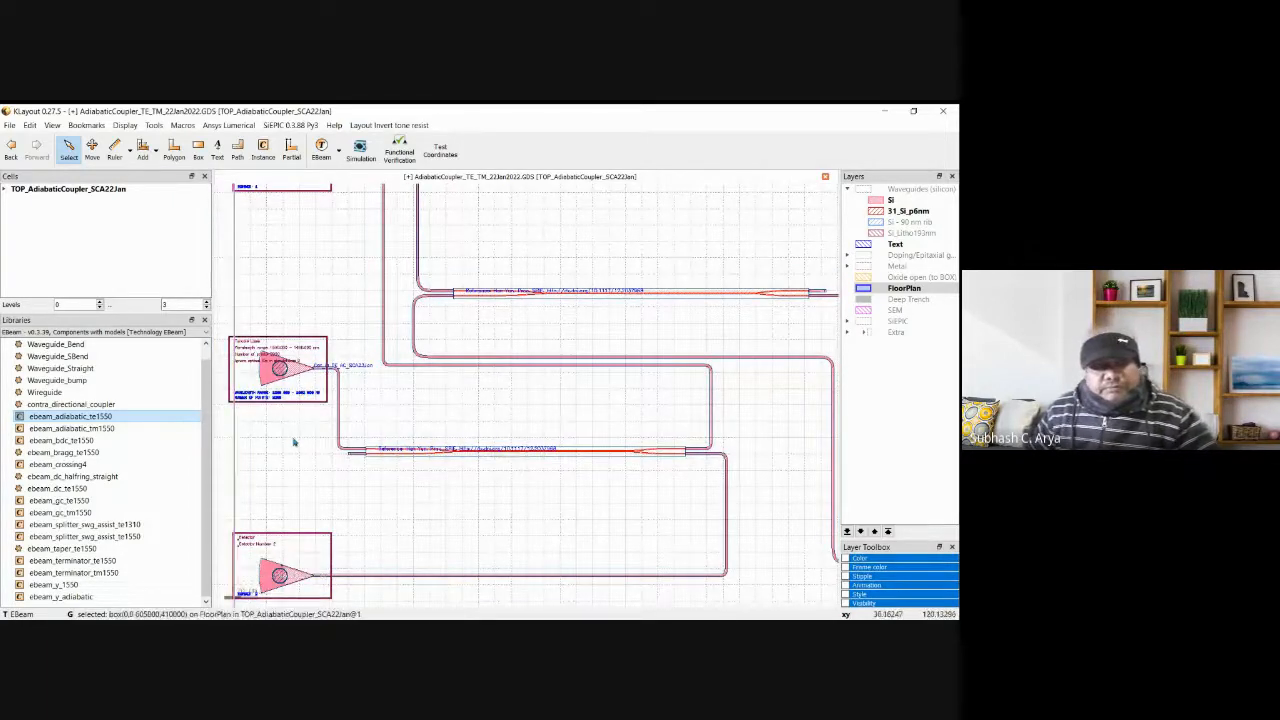
pyautogui.click(324, 351)
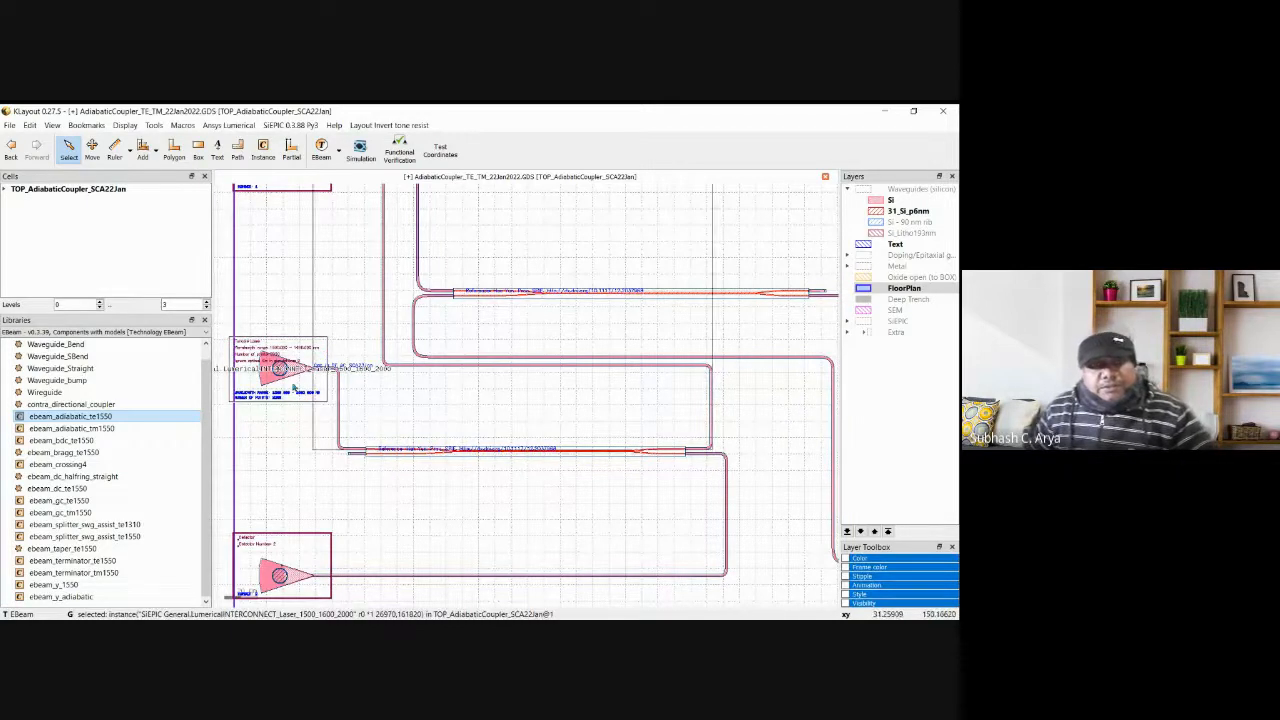
pyautogui.click(275, 460)
pyautogui.scroll(1, 278, 414)
pyautogui.scroll(2, 278, 414)
pyautogui.click(300, 376)
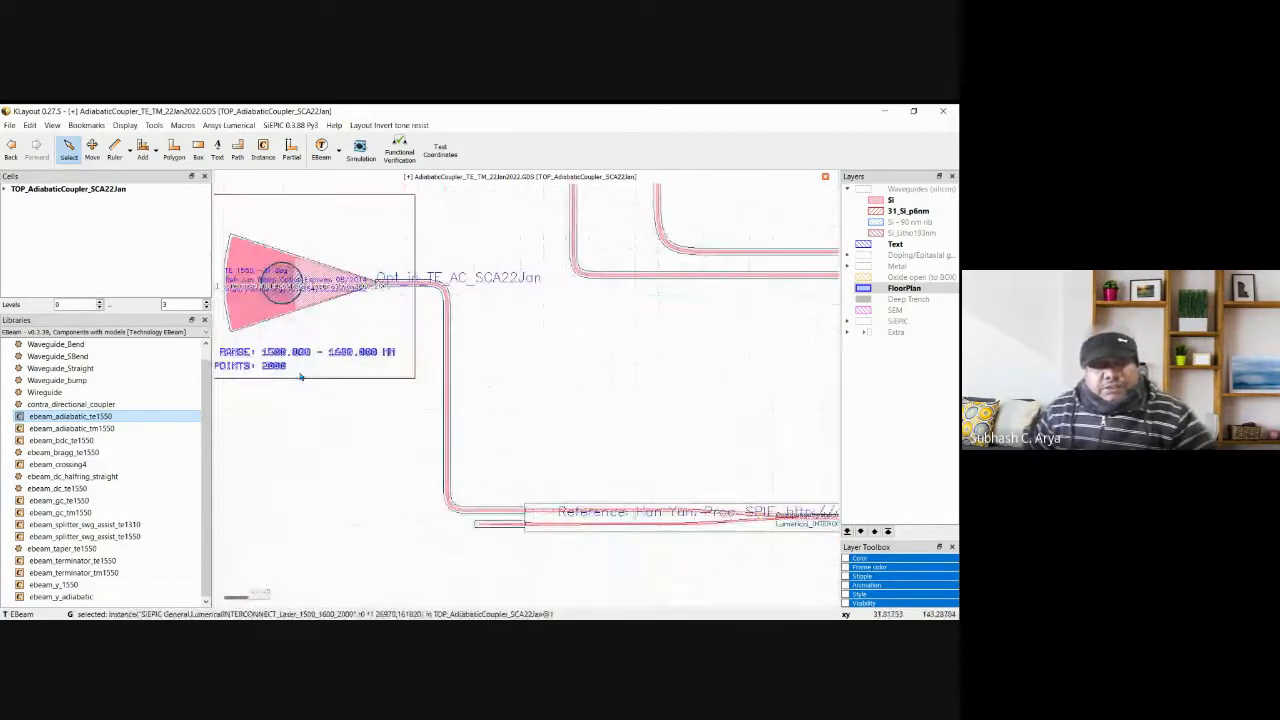
pyautogui.click(300, 376)
pyautogui.scroll(-2, 292, 398)
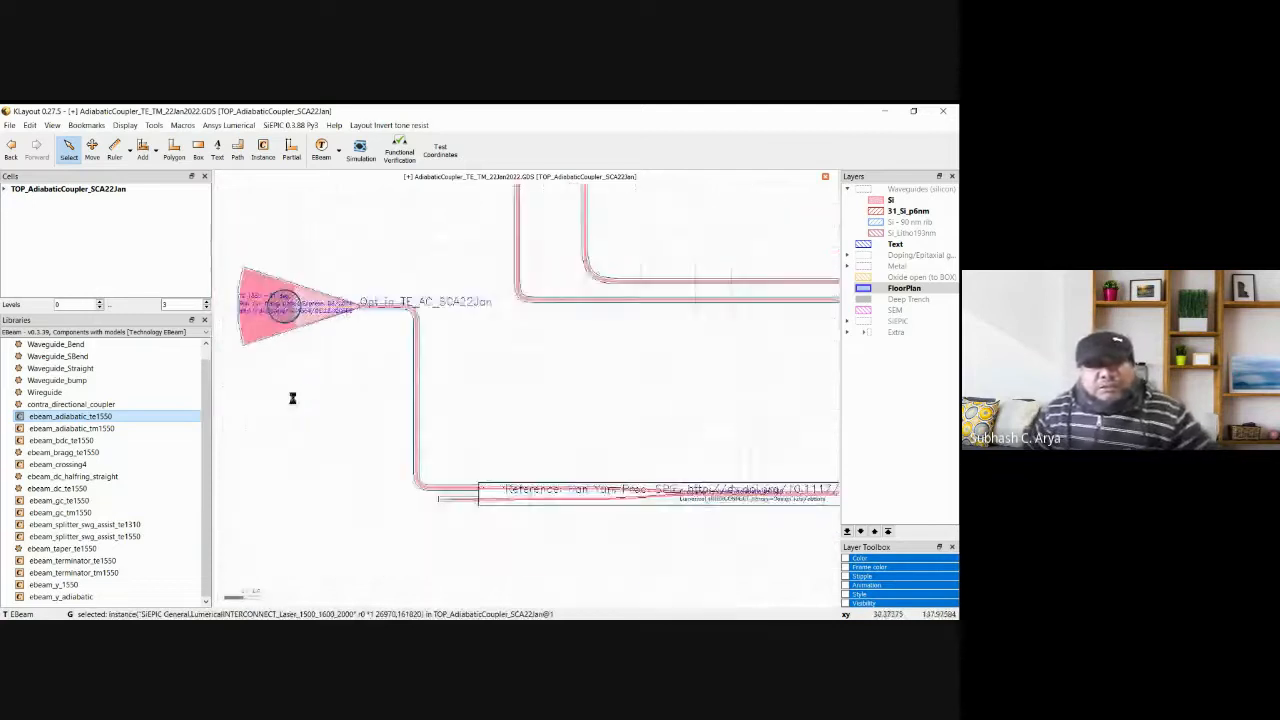
# Delete detector 1 and detector 2 from the upper and lower TE grating couplers.
pyautogui.scroll(-4, 292, 400)
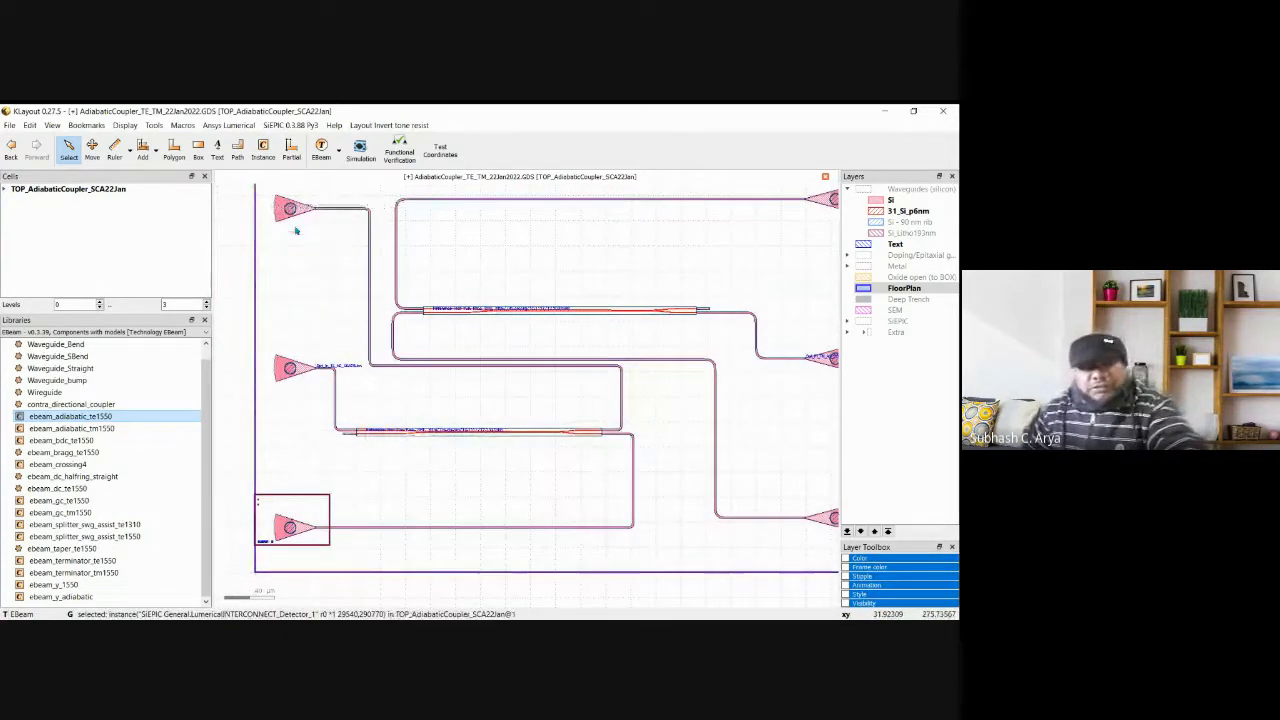
pyautogui.click(297, 504)
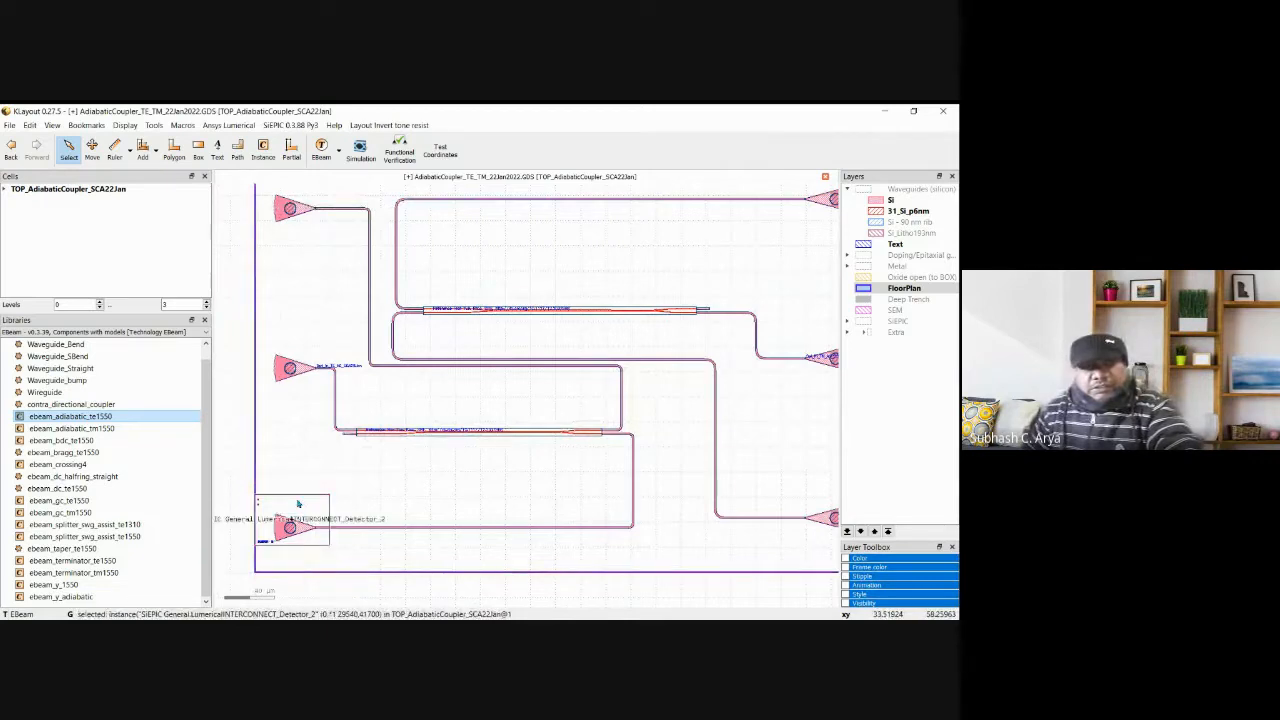
pyautogui.click(343, 491)
pyautogui.scroll(-3, 343, 491)
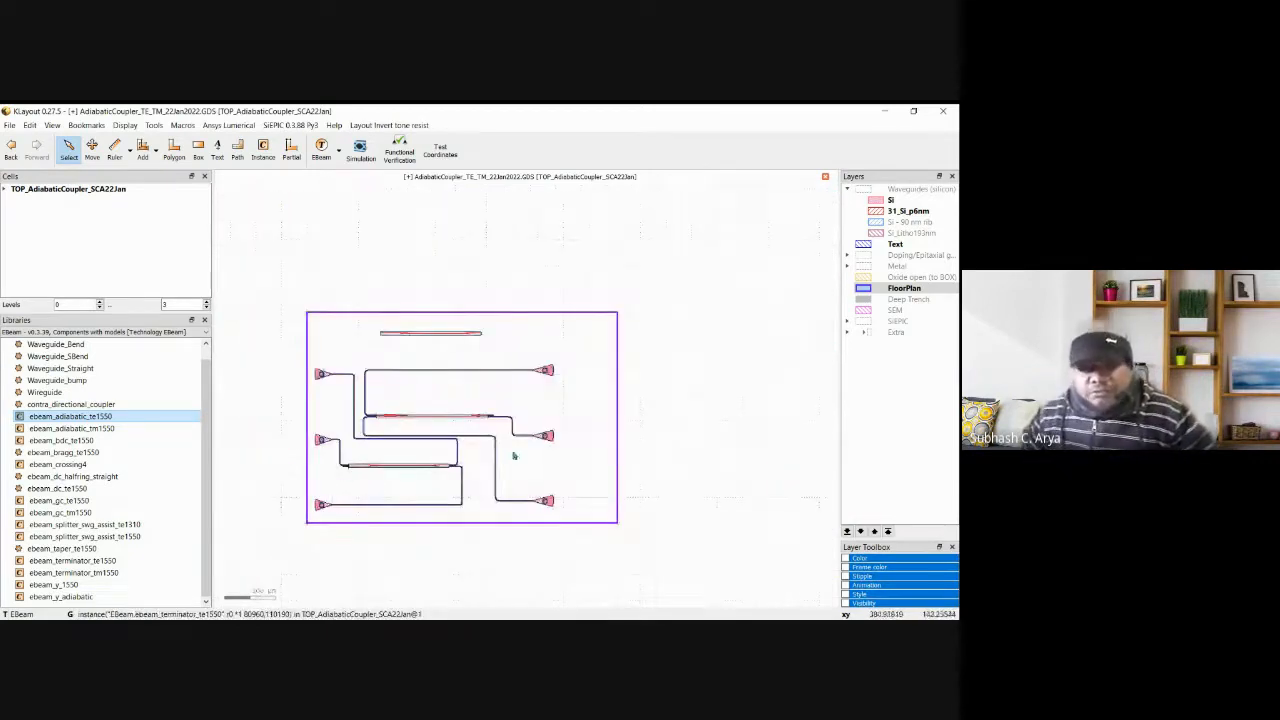
# Place a Lumerical_INTERCONNECT_Laser from the SiEPIC General library on the middle TM grating coupler, with 1500–1600 nm range, 2000 points and orthogonal identifier 2.
pyautogui.scroll(3, 545, 440)
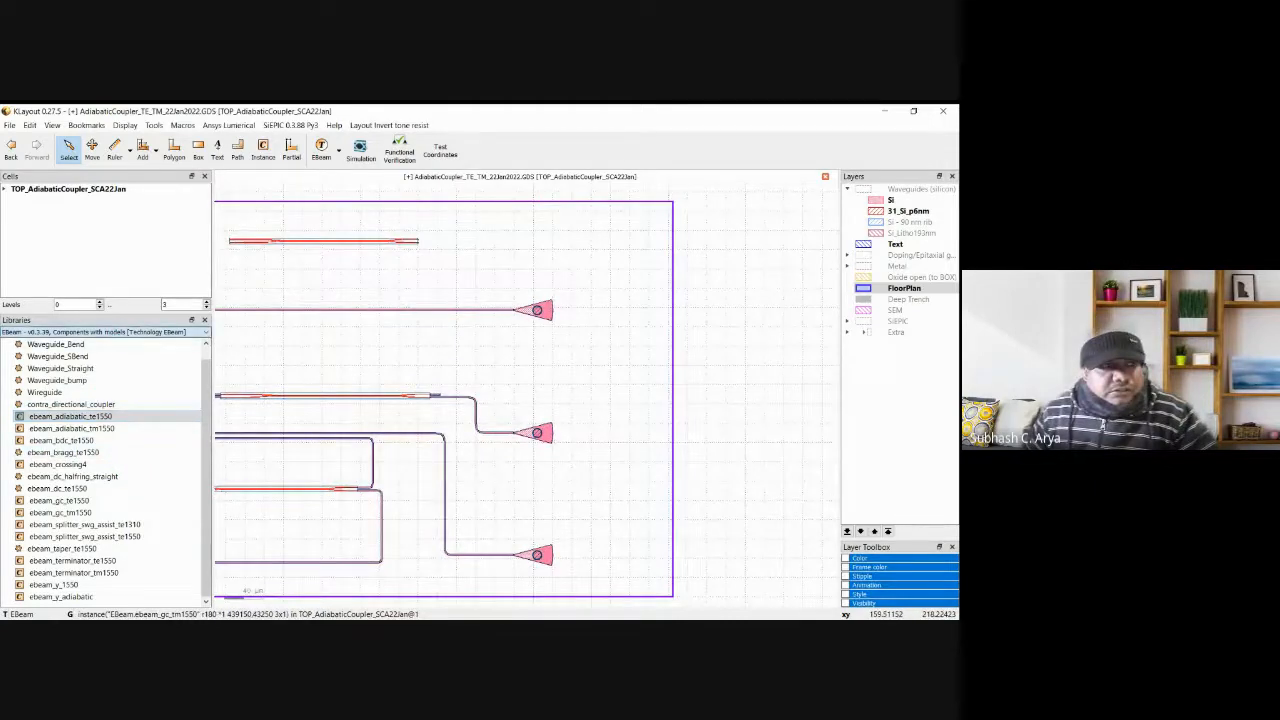
pyautogui.click(91, 371)
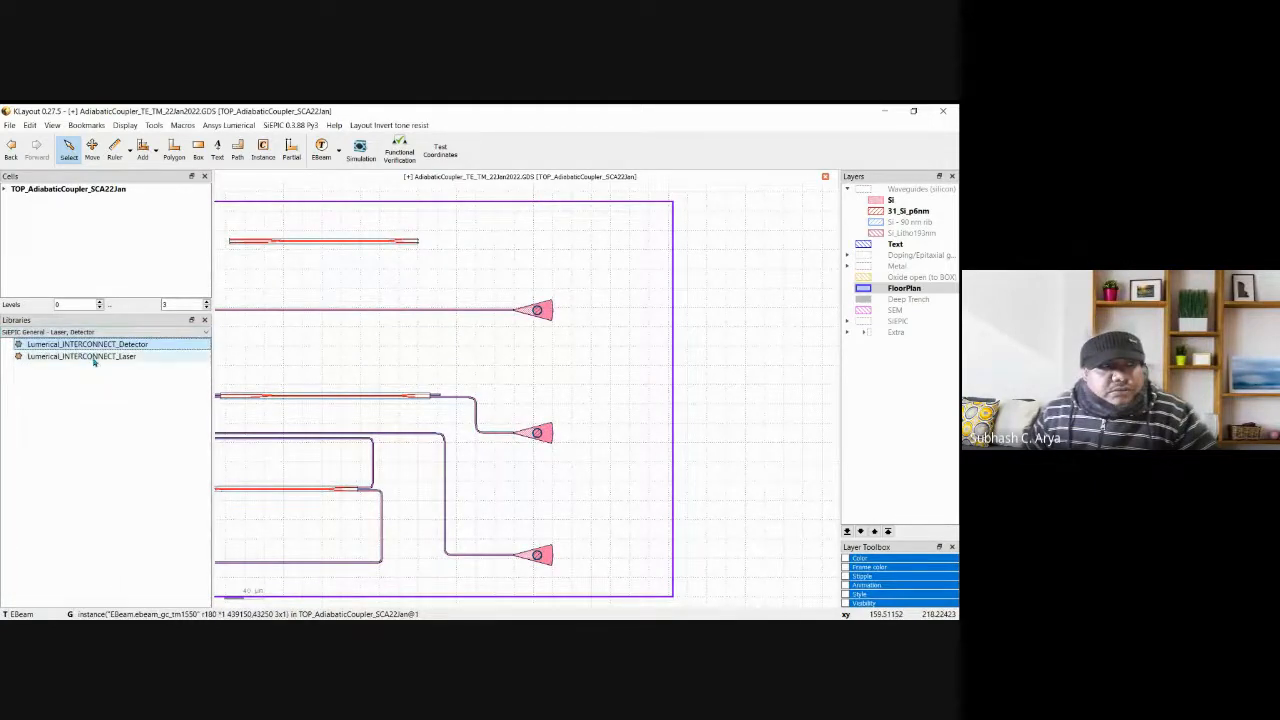
pyautogui.click(101, 357)
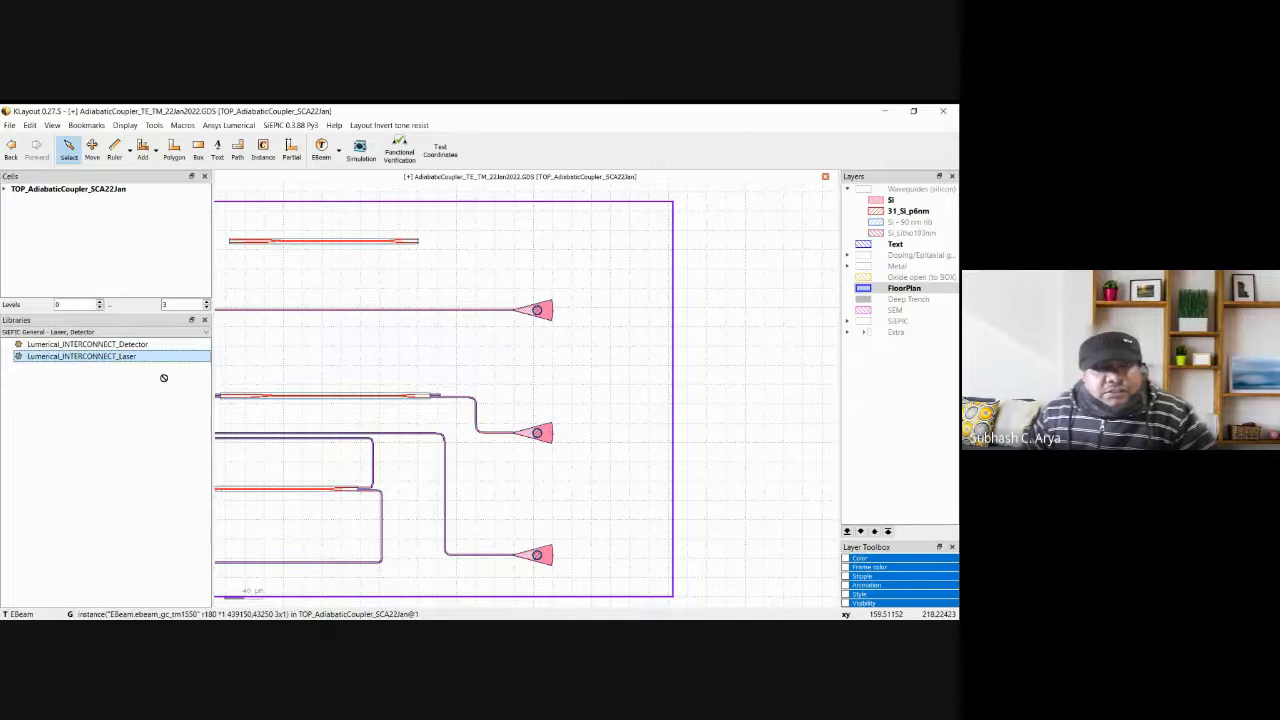
pyautogui.moveTo(164, 378); pyautogui.dragTo(371, 422)
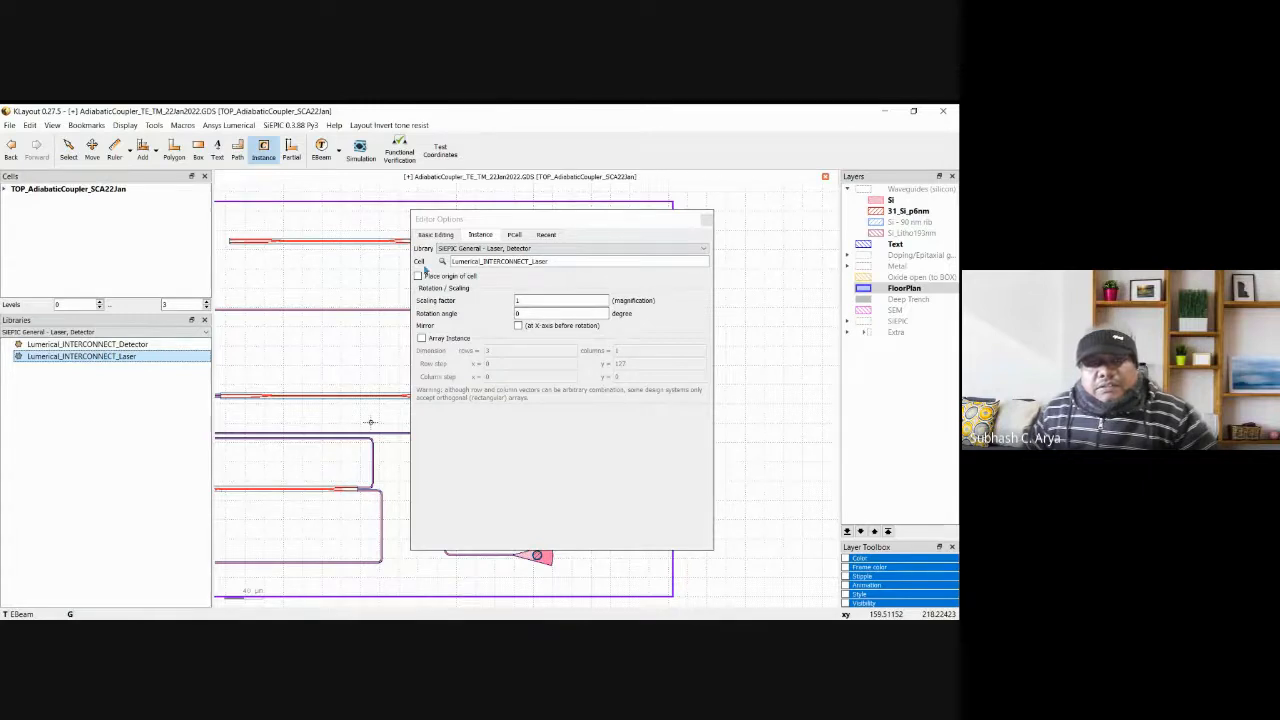
pyautogui.click(514, 236)
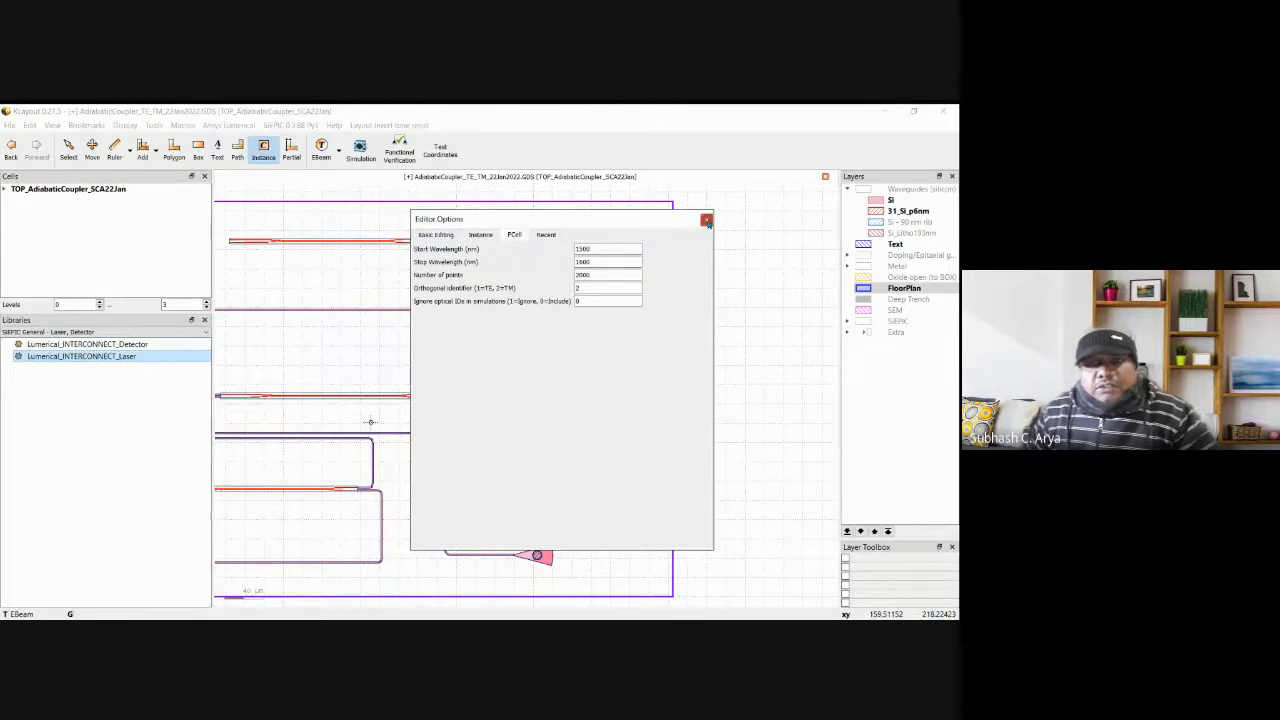
pyautogui.click(706, 220)
pyautogui.click(536, 431)
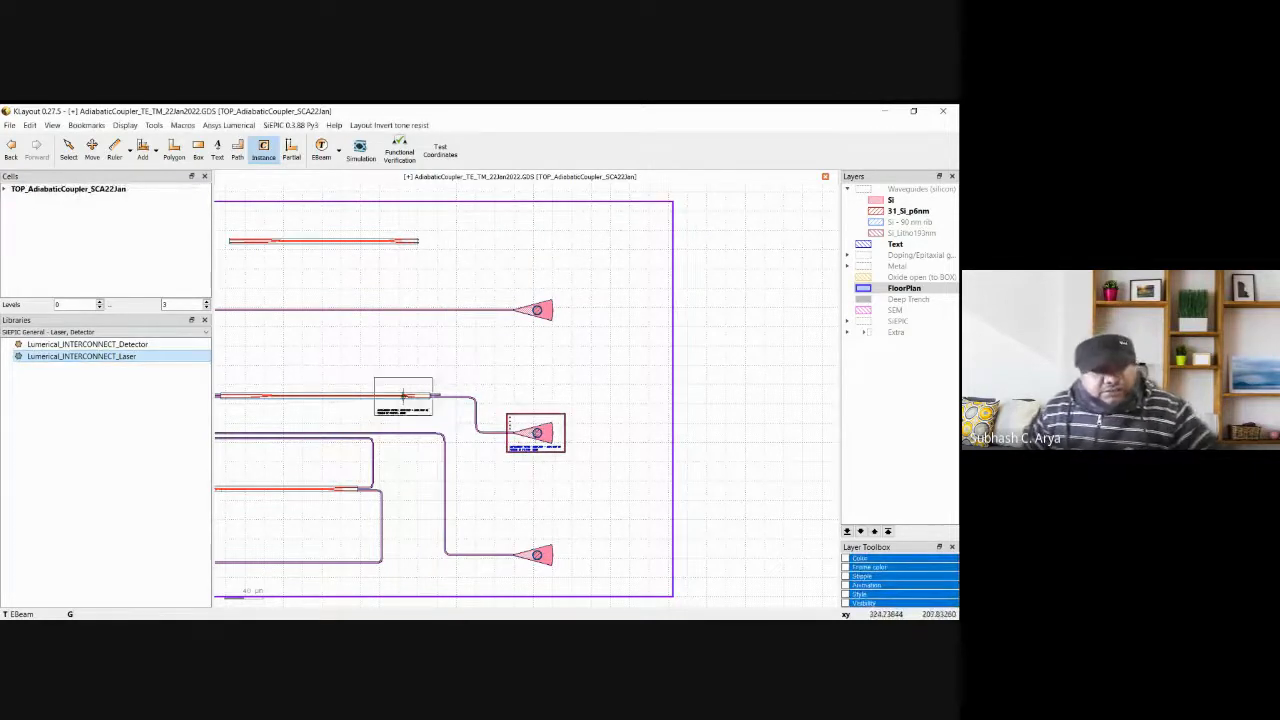
# Place a Lumerical_INTERCONNECT_Detector from the SiEPIC General library on the upper and lower TM grating couplers, with detector number 1.
pyautogui.press('Escape')
pyautogui.moveTo(117, 346); pyautogui.dragTo(400, 328)
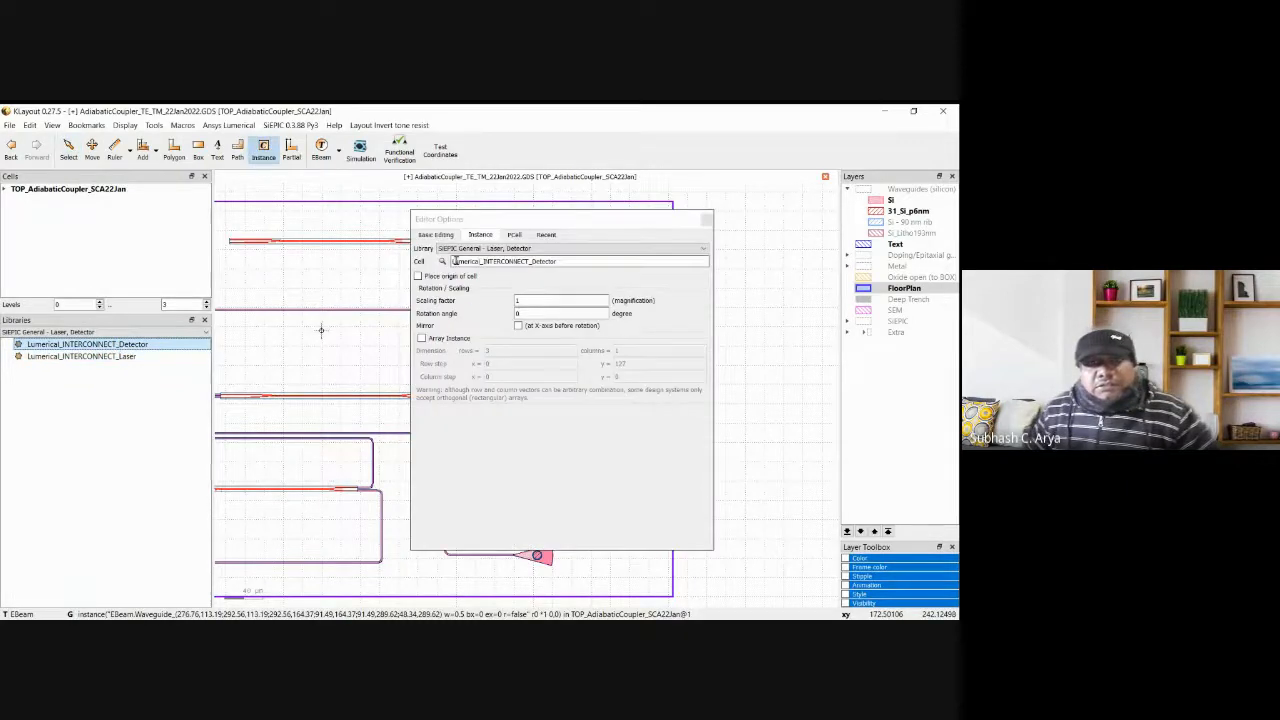
pyautogui.click(508, 236)
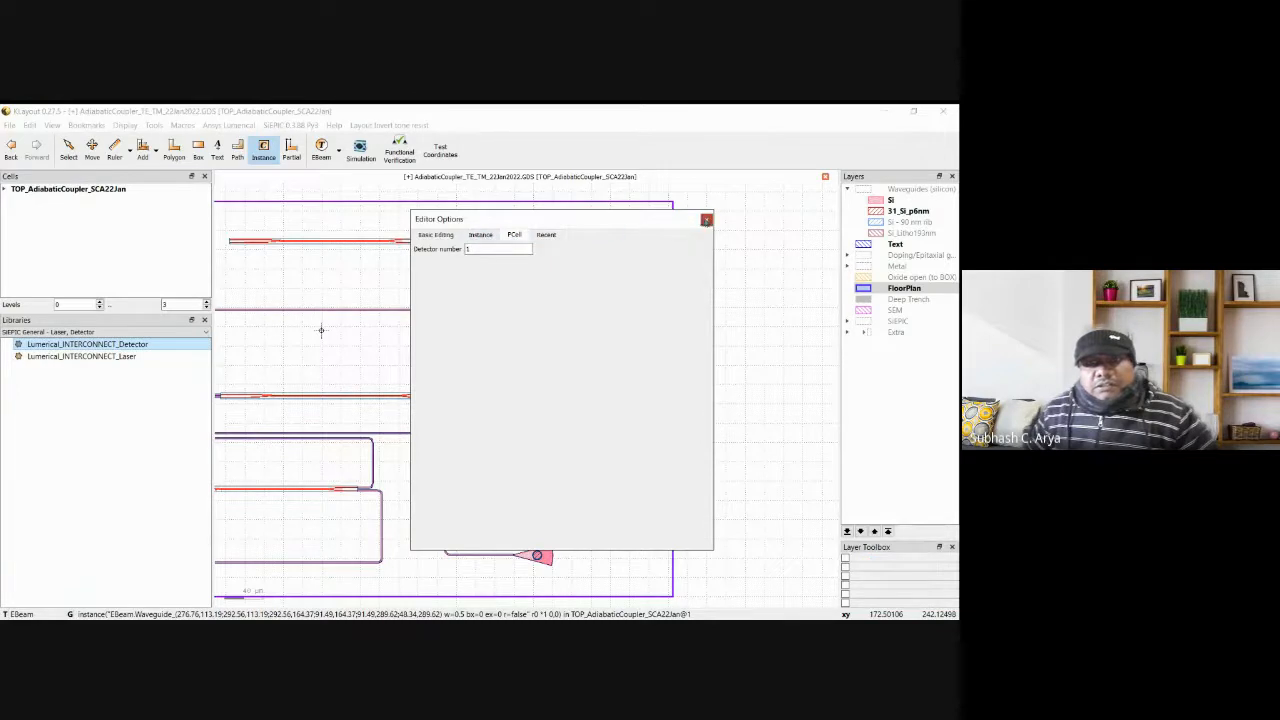
pyautogui.click(706, 219)
pyautogui.click(534, 312)
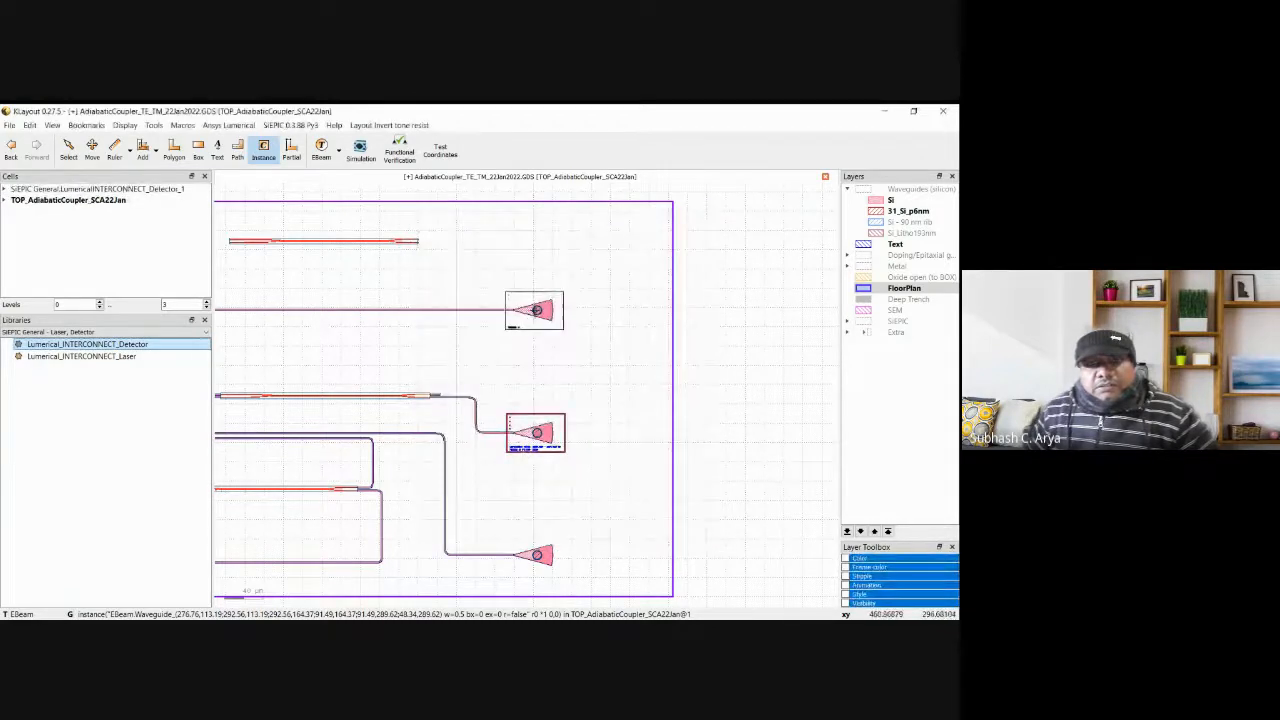
pyautogui.click(534, 555)
pyautogui.press('Escape')
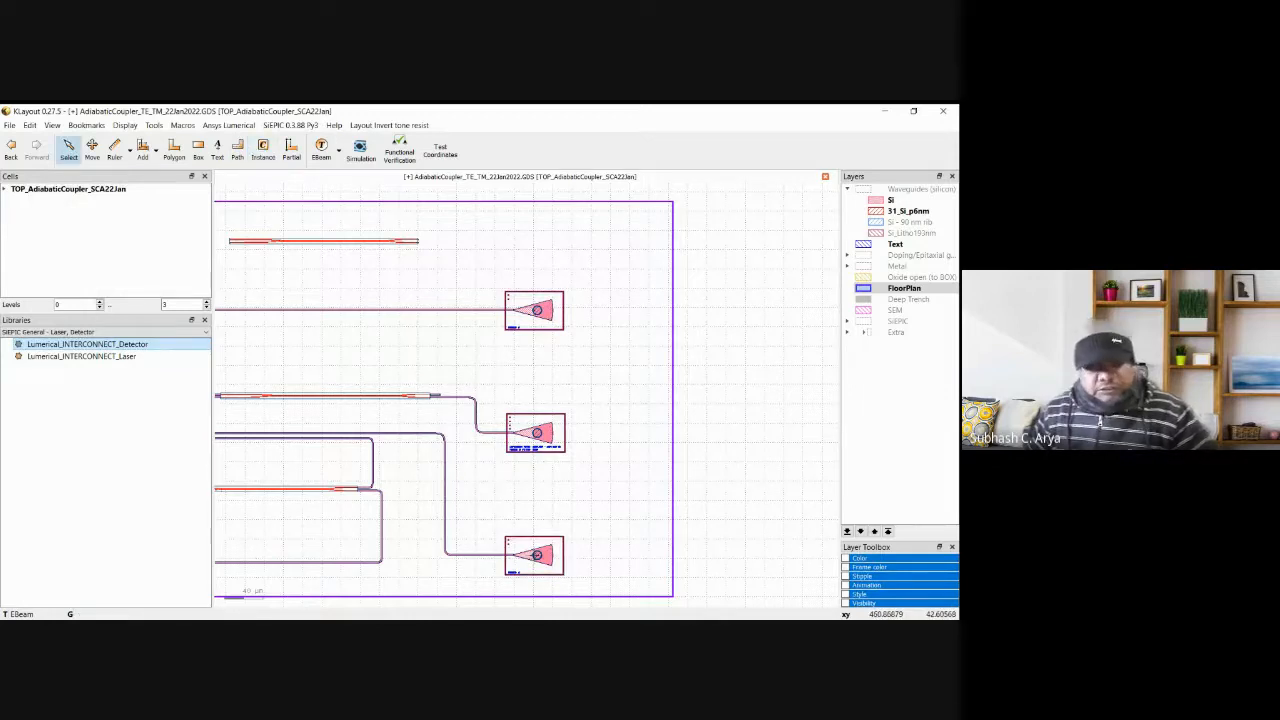
# Select the detector on the lower TM grating coupler and change its detector number to 2.
pyautogui.click(530, 556)
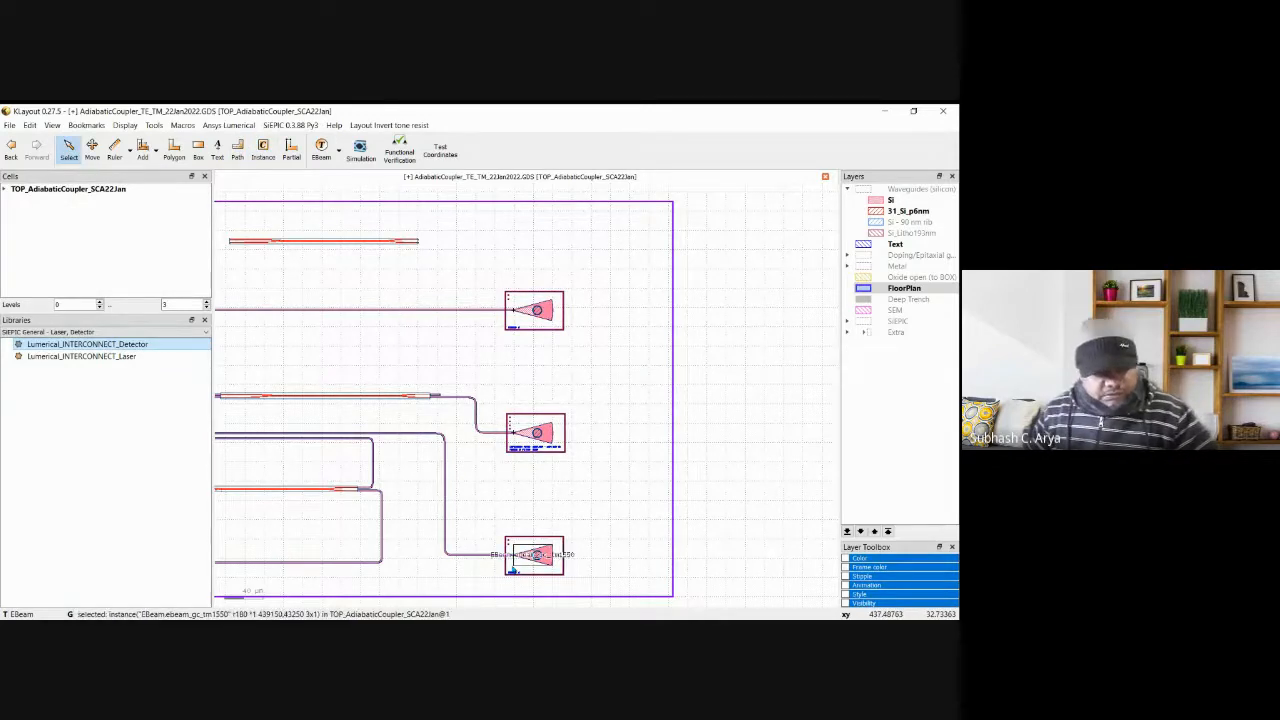
pyautogui.click(619, 562)
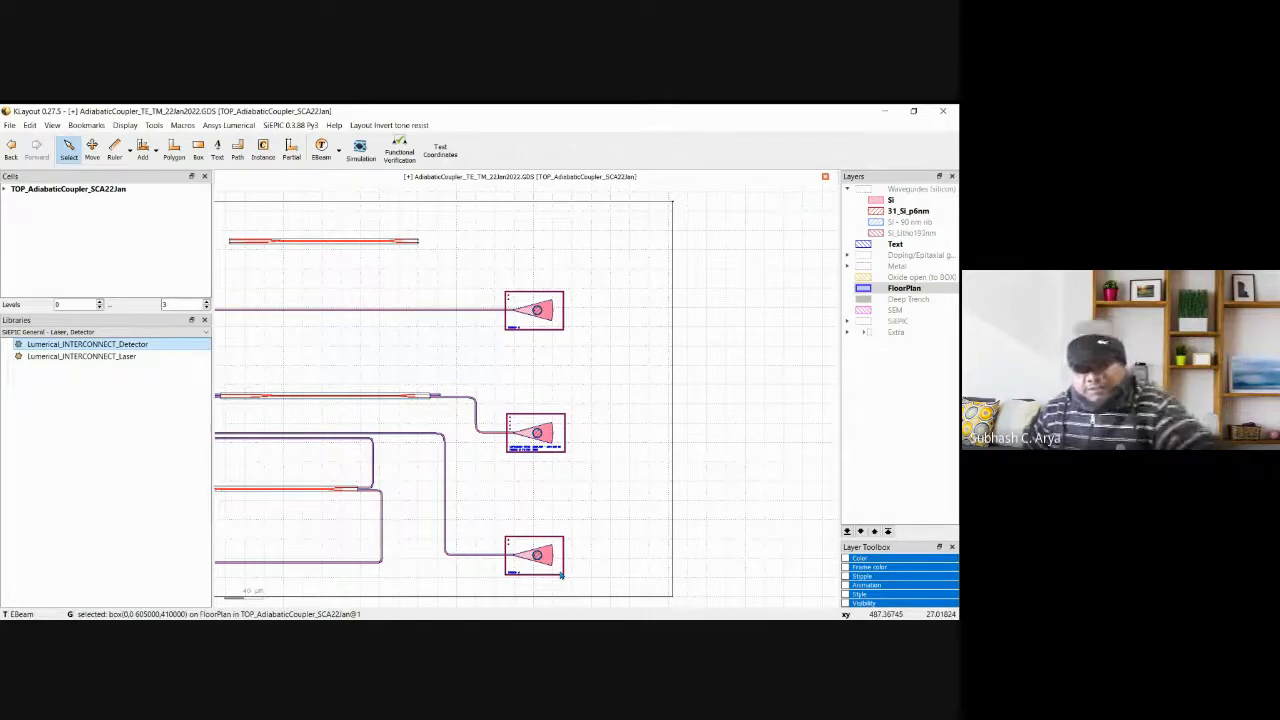
pyautogui.click(536, 555)
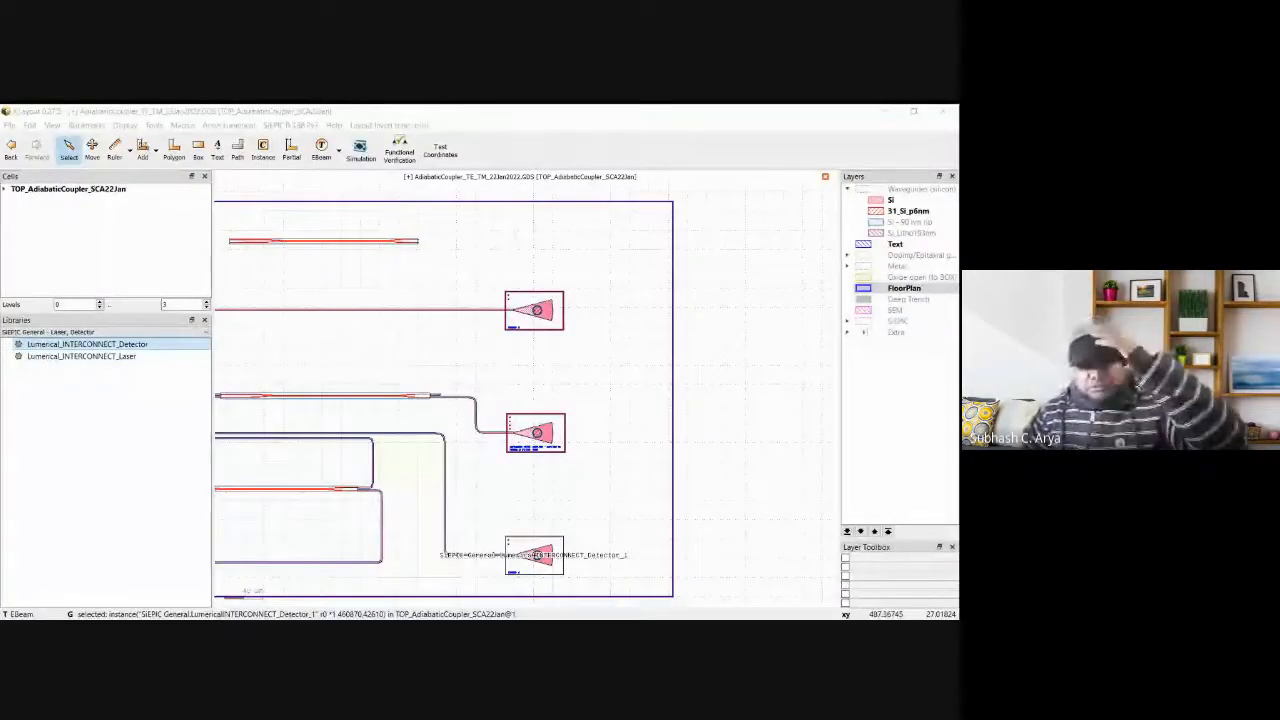
pyautogui.click(609, 491)
# Launch the Lumerical INTERCONNECT circuit simulation from the layout with the TM laser and detectors.
pyautogui.scroll(-2, 611, 489)
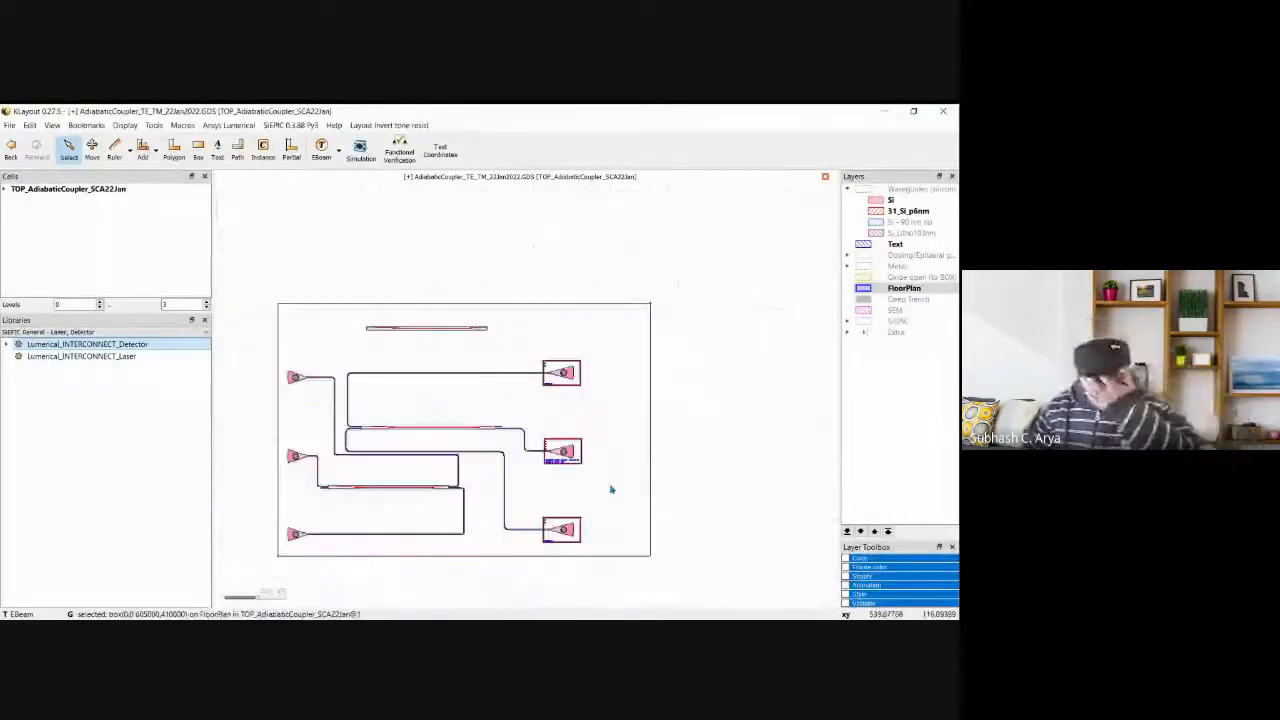
pyautogui.scroll(2, 588, 471)
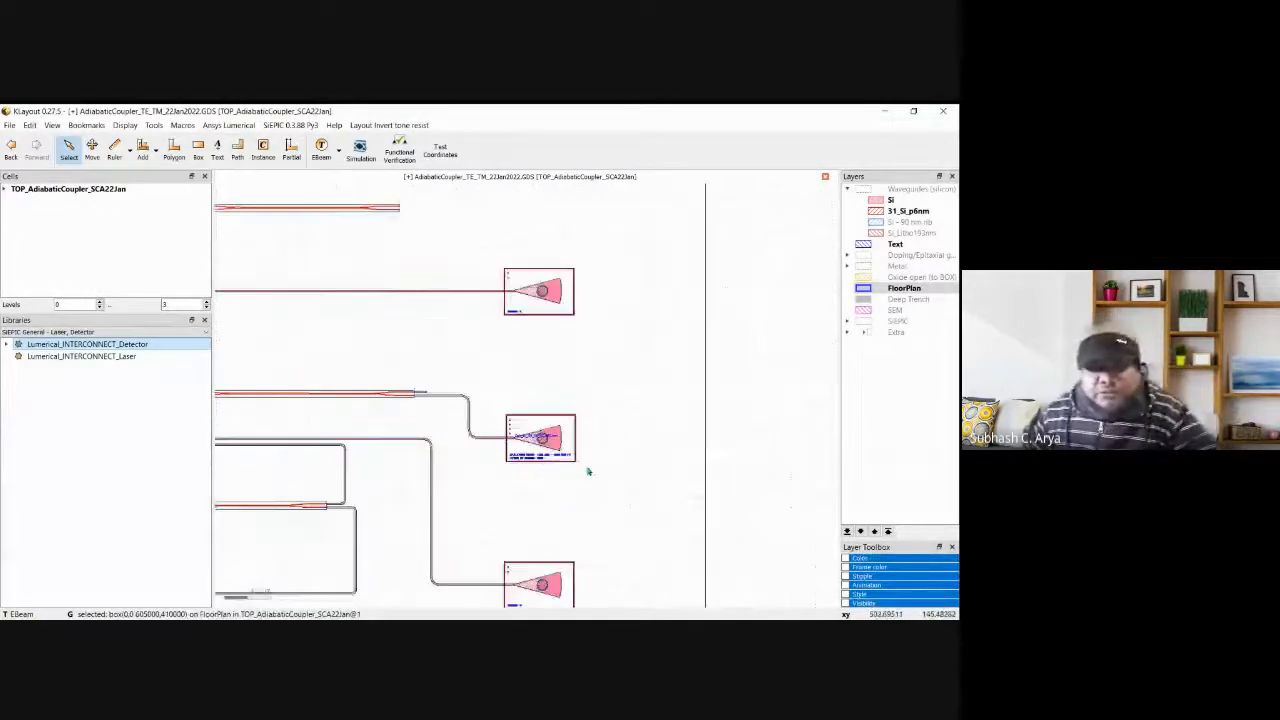
pyautogui.scroll(-1, 597, 443)
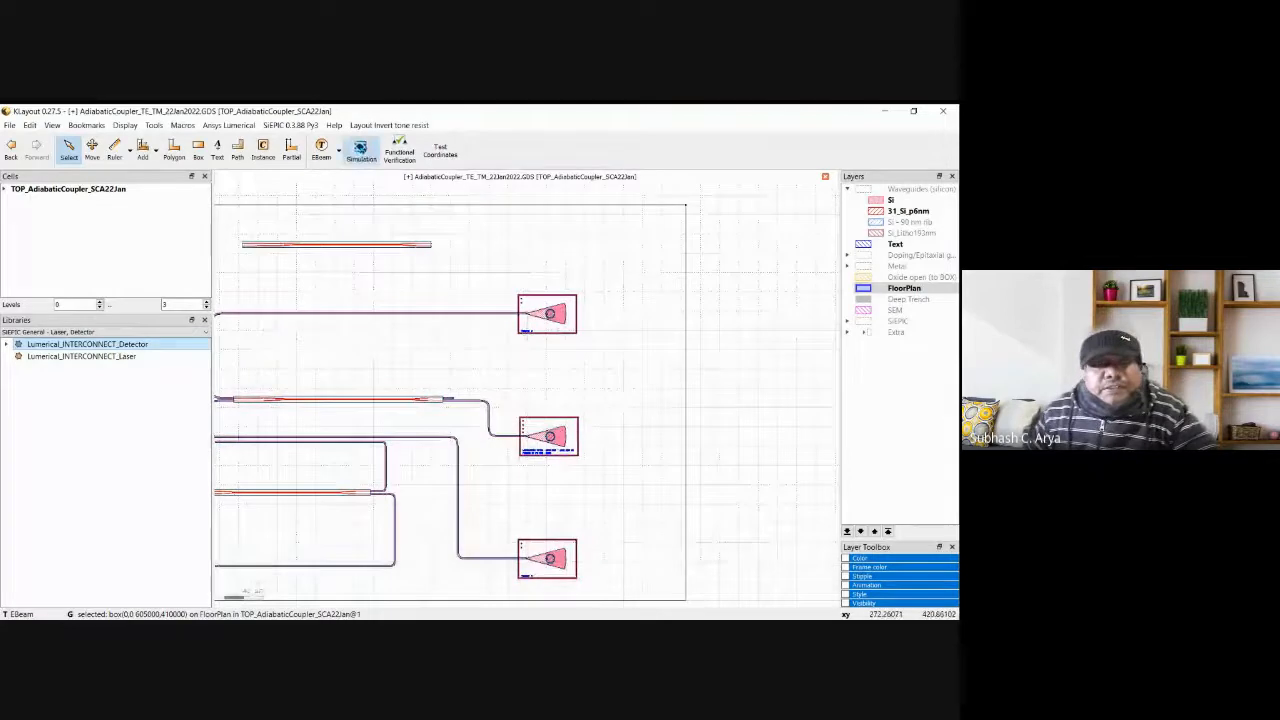
pyautogui.click(361, 150)
pyautogui.click(567, 387)
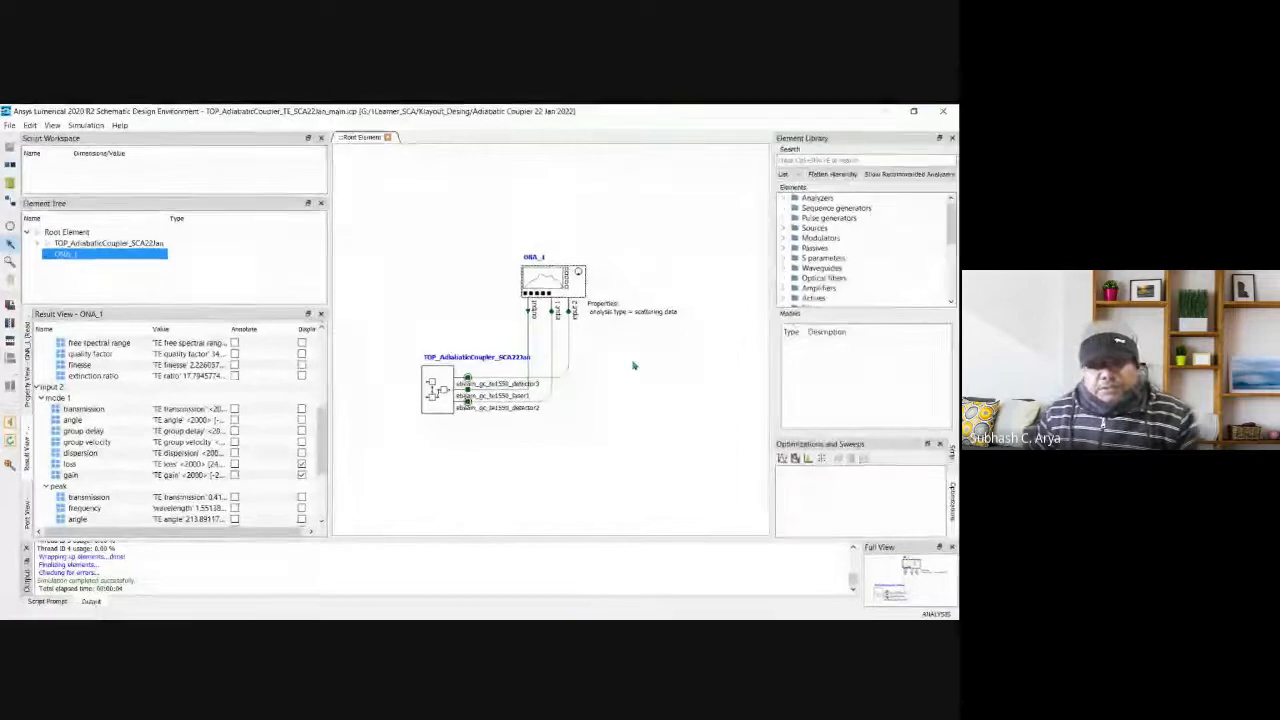
pyautogui.click(633, 366)
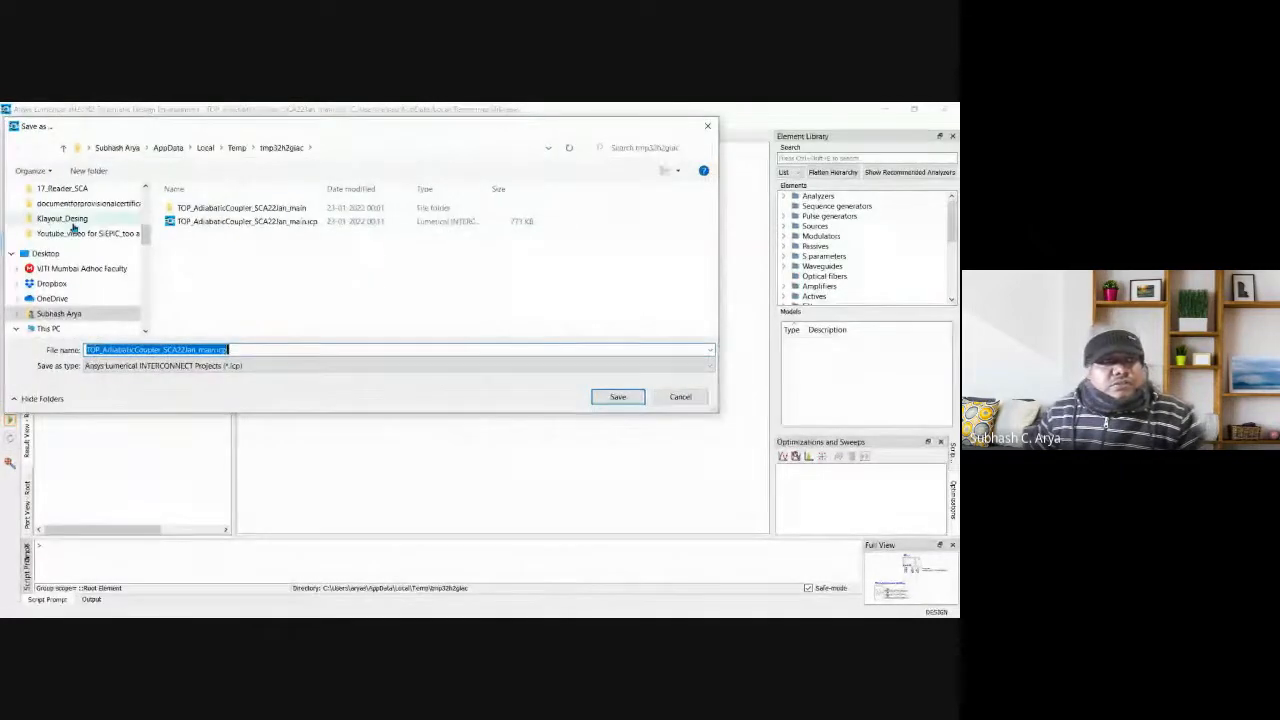
# Save the INTERCONNECT project as TOP_AdiabaticCoupler_TM_SCA22Jan_main.icp in the Klayout_Desing folder Adiabatic Coupler 22 Jan 2022.
pyautogui.click(66, 219)
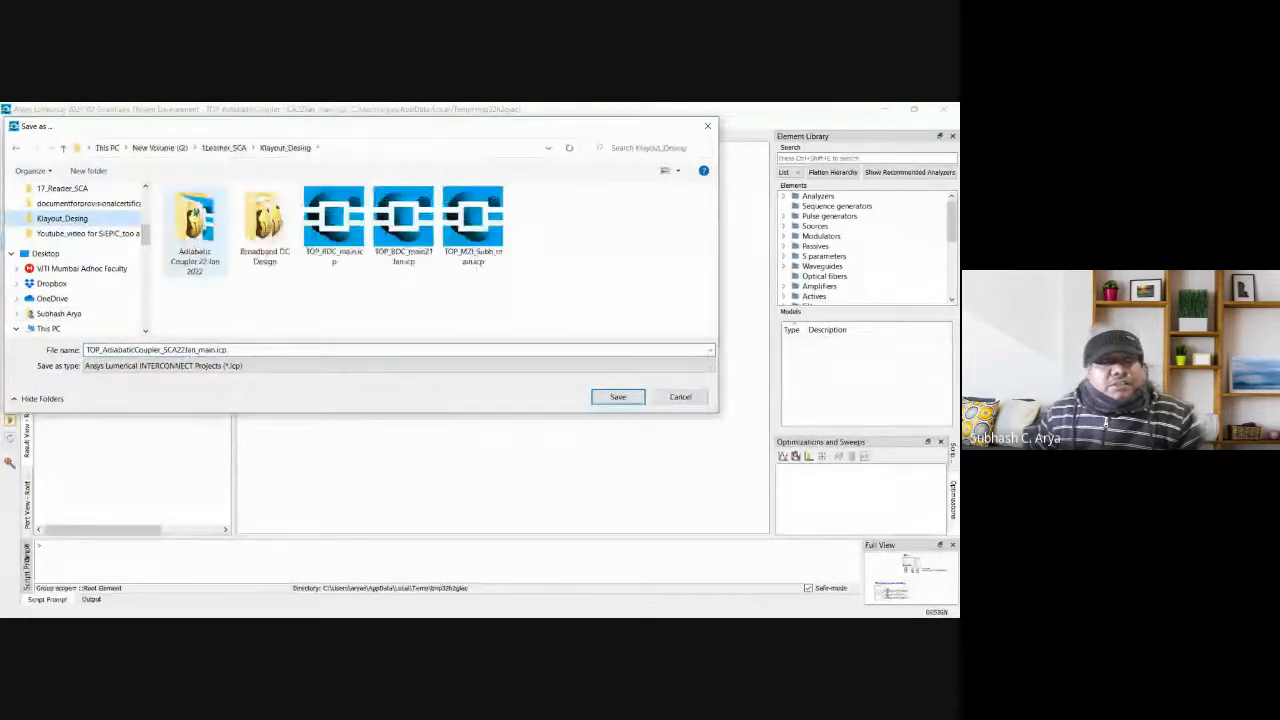
pyautogui.doubleClick(196, 225)
pyautogui.click(210, 208)
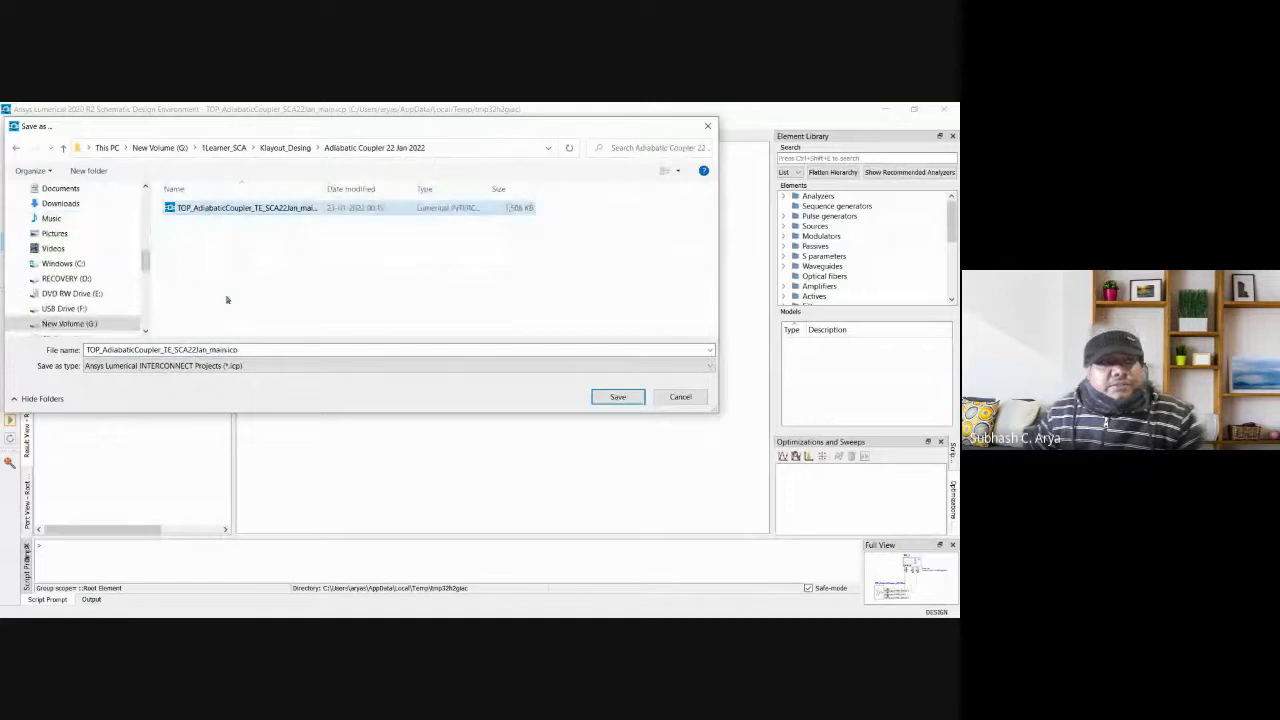
pyautogui.click(196, 350)
pyautogui.doubleClick(166, 350)
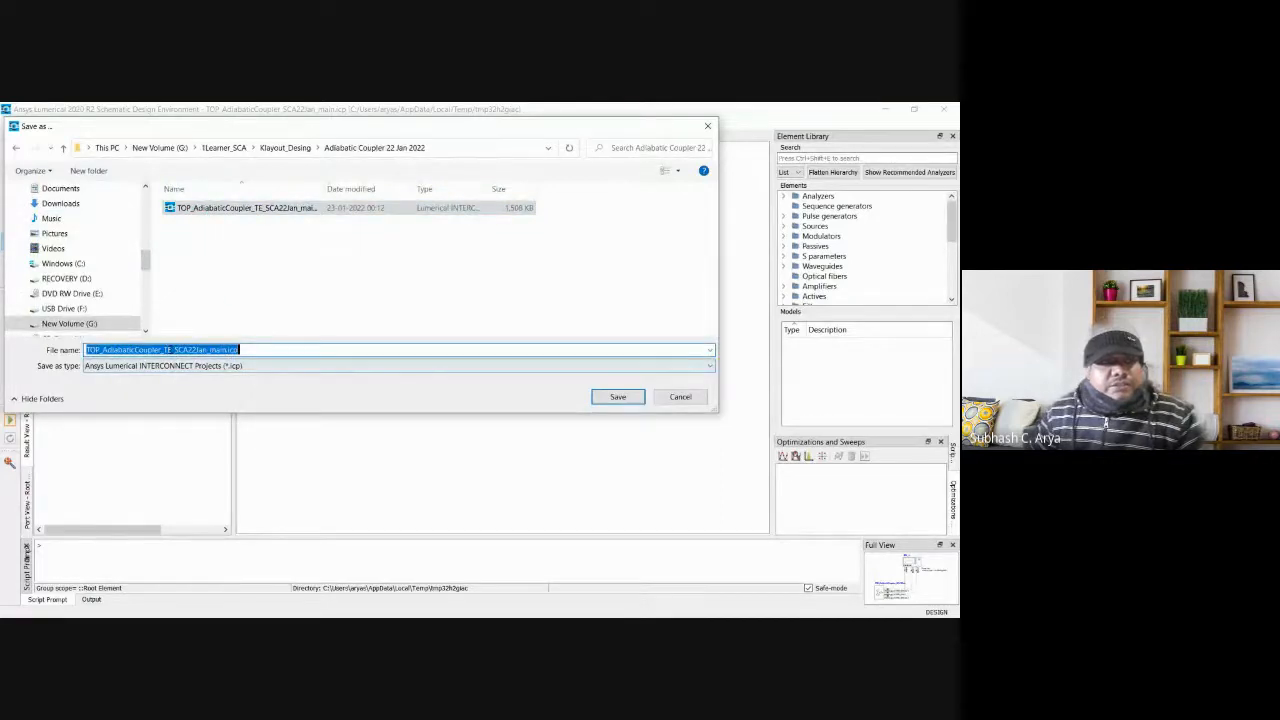
pyautogui.click(173, 350)
pyautogui.press('BackSpace')
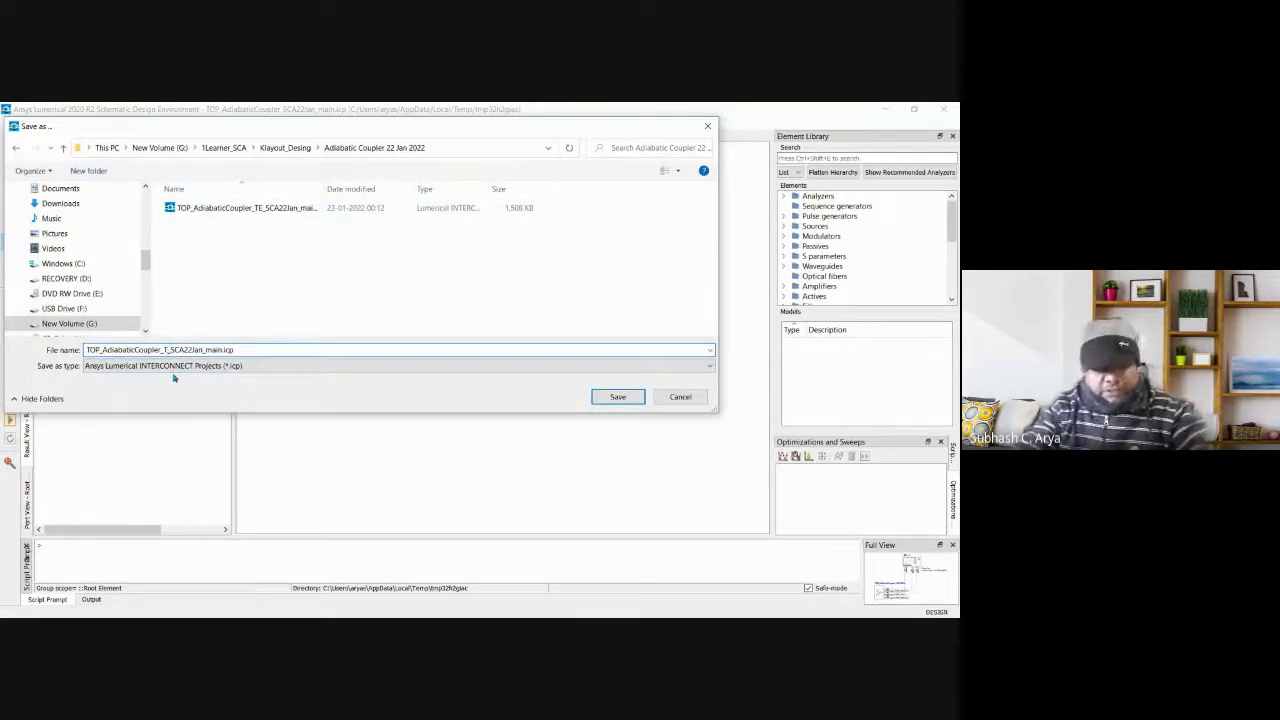
pyautogui.write('M')
pyautogui.click(617, 398)
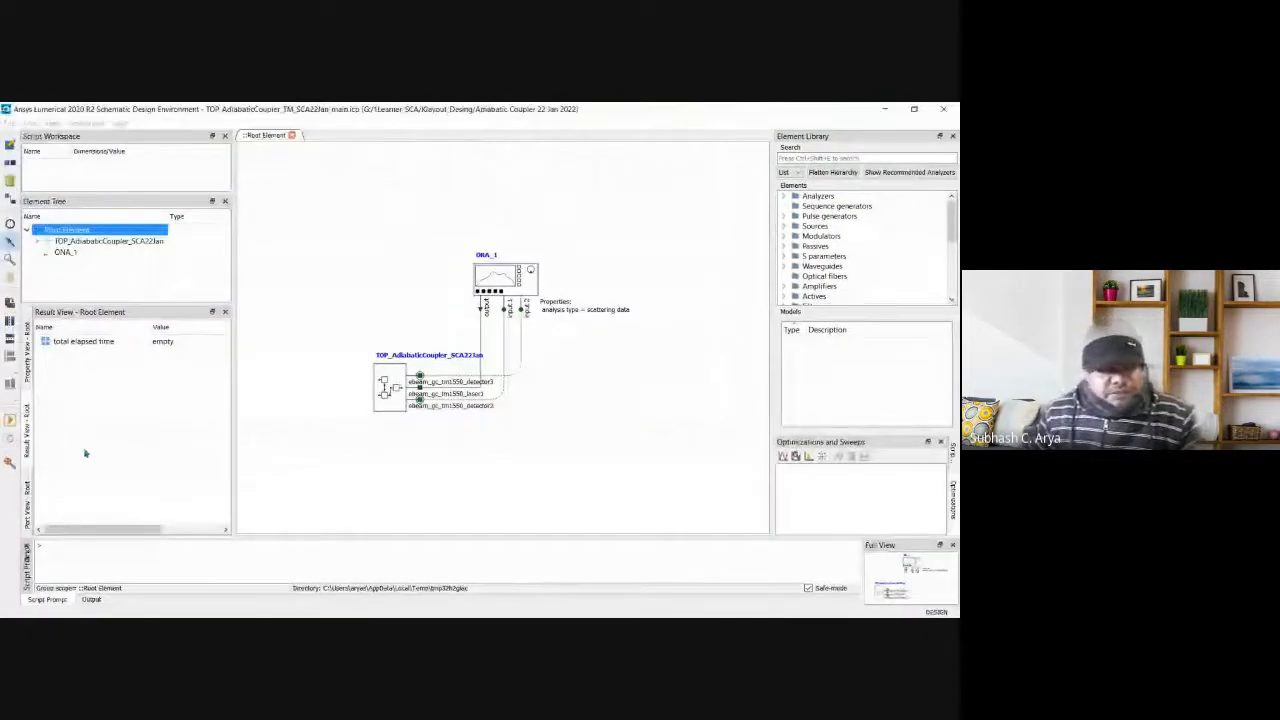
# Run the TM circuit simulation and plot ONA_1's mode 1 TM gain for input 1 and input 2 against wavelength.
pyautogui.click(10, 419)
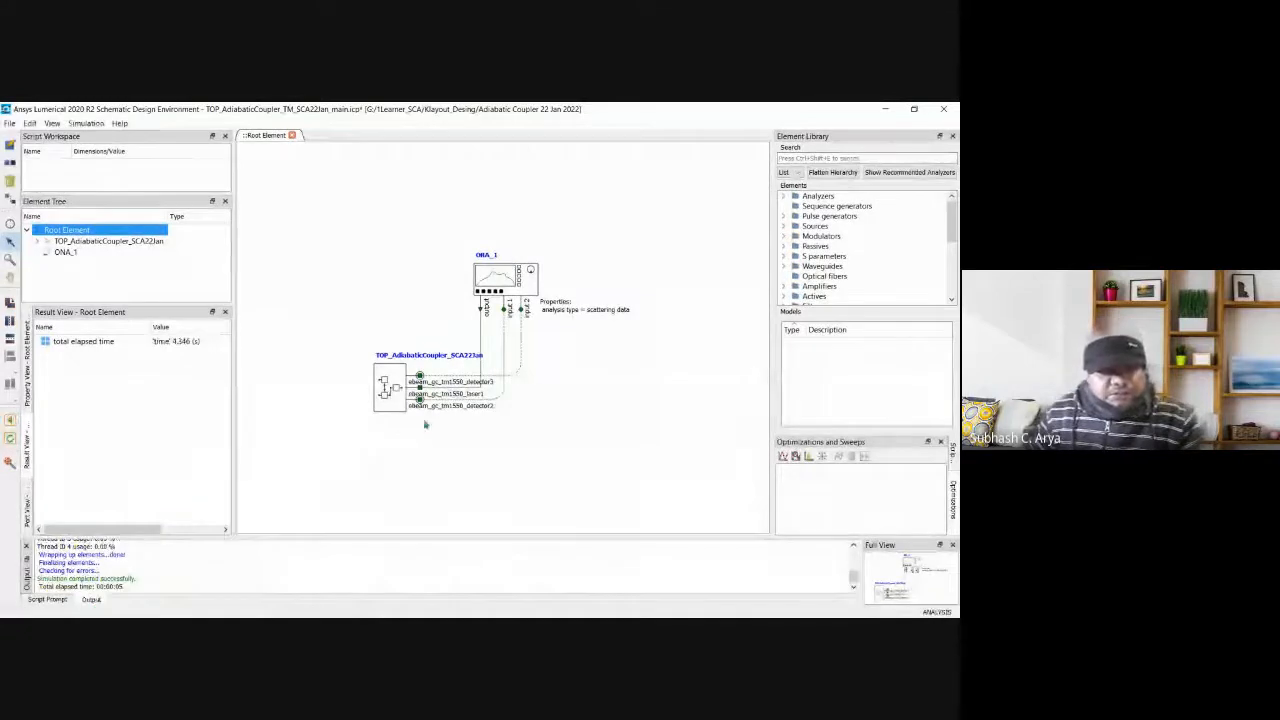
pyautogui.click(494, 314)
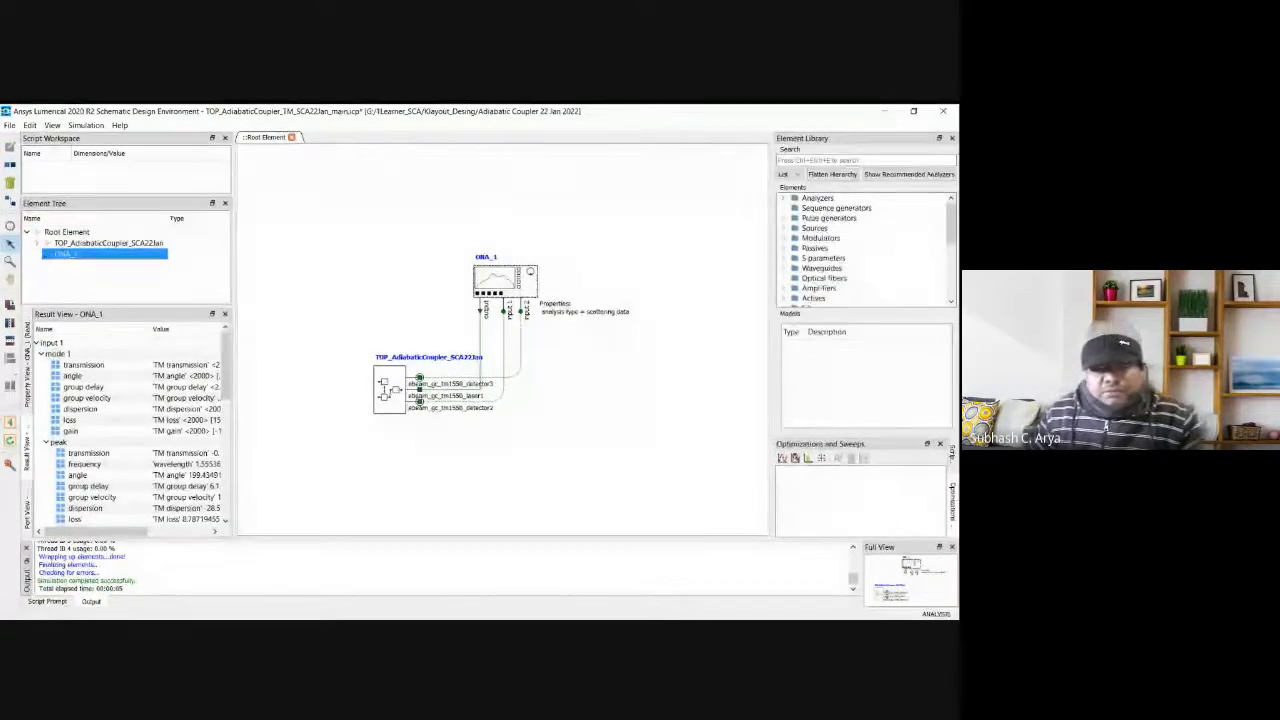
pyautogui.doubleClick(505, 282)
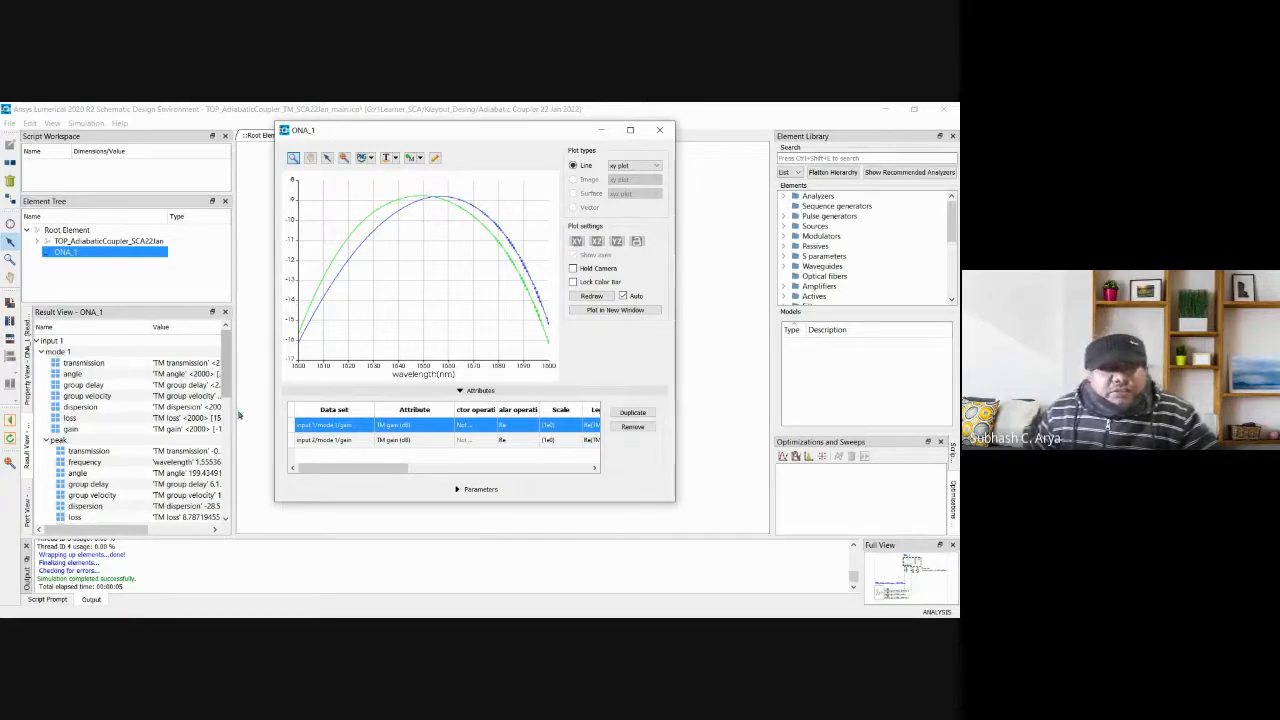
# Add the mode 1 TM loss of input 1 and input 2 to the ONA_1 plot.
pyautogui.moveTo(231, 408); pyautogui.dragTo(356, 408)
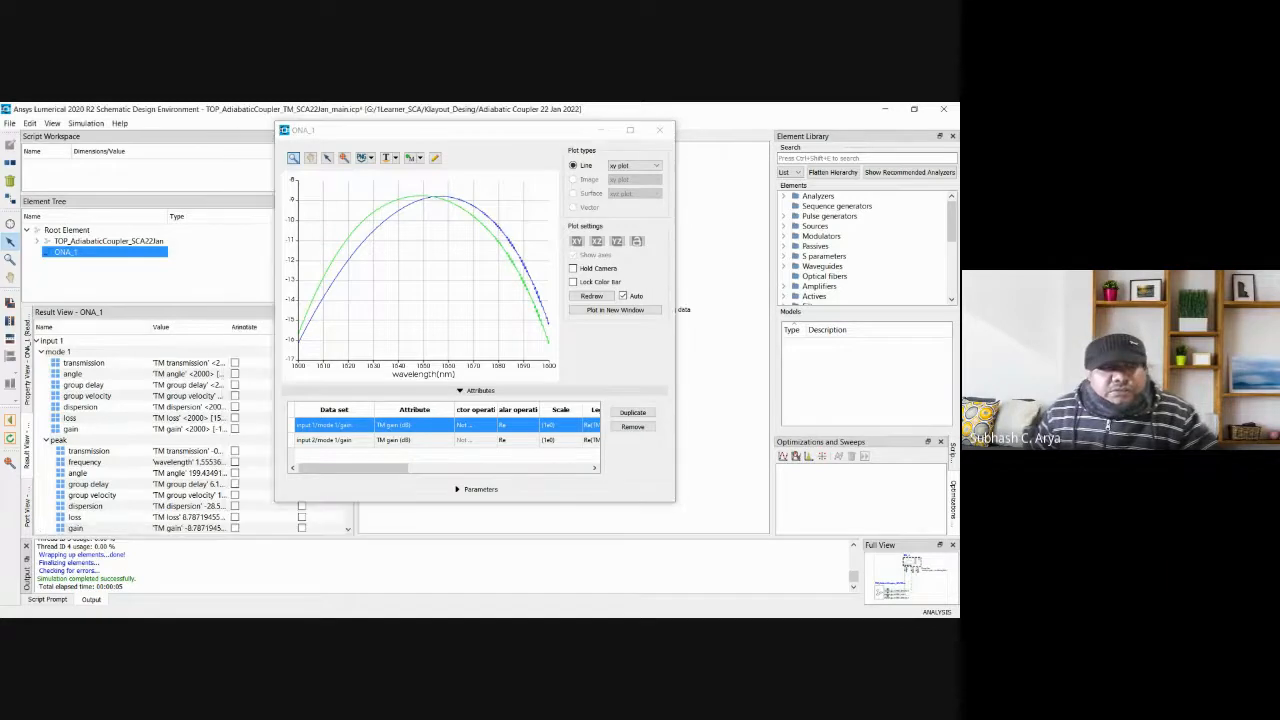
pyautogui.moveTo(560, 130); pyautogui.dragTo(706, 131)
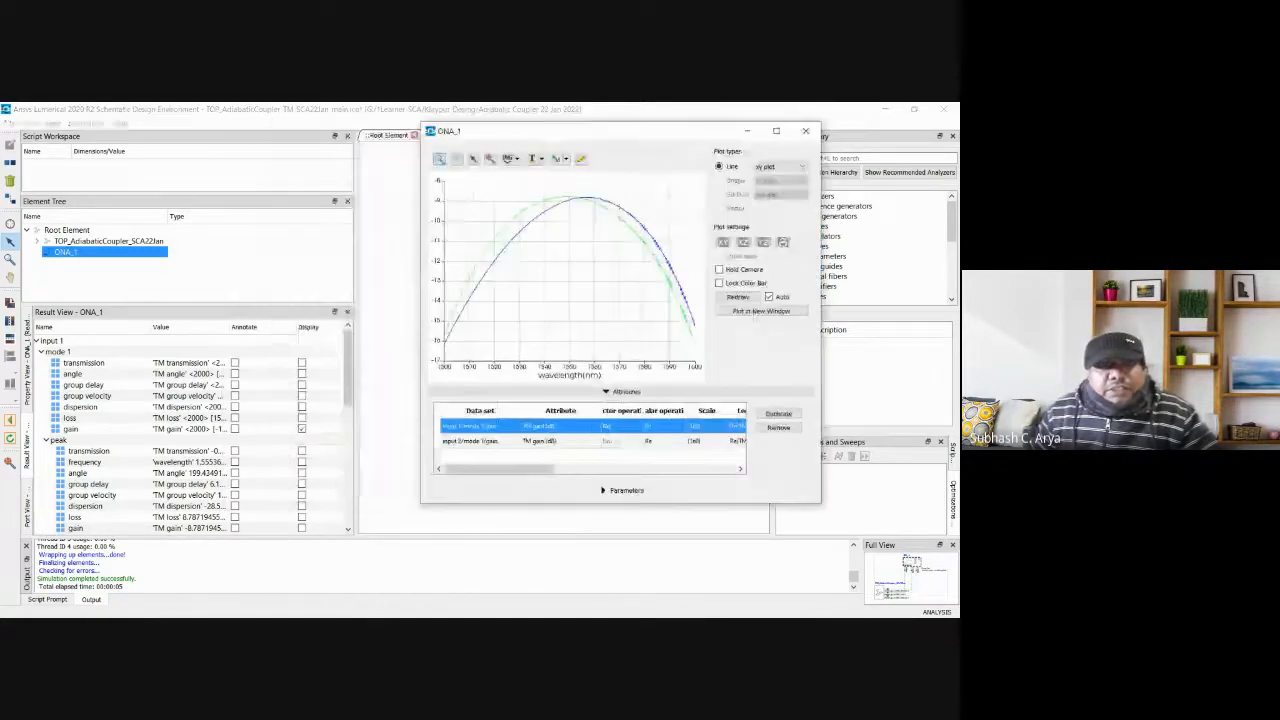
pyautogui.click(301, 419)
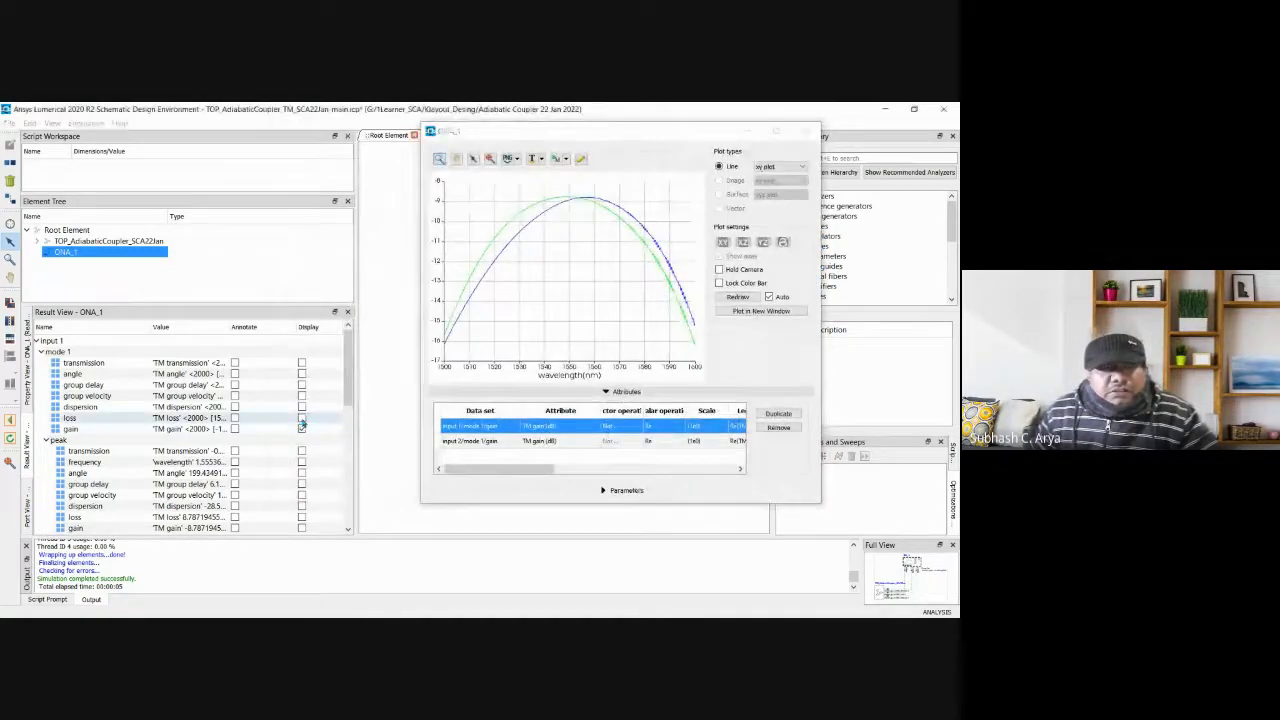
pyautogui.moveTo(347, 405); pyautogui.dragTo(349, 482)
pyautogui.click(301, 462)
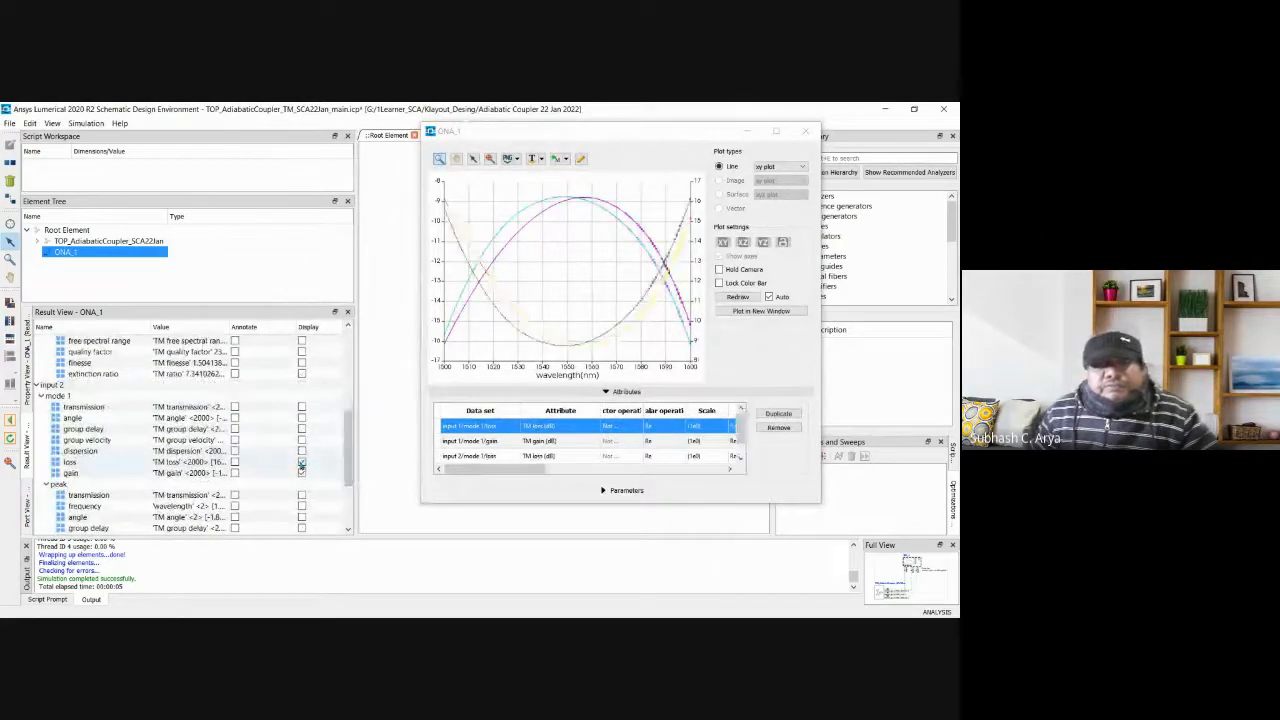
# Examine the TM gain and loss curves alongside the circuit schematic, and close the ONA_1 plot.
pyautogui.moveTo(356, 373); pyautogui.dragTo(245, 376)
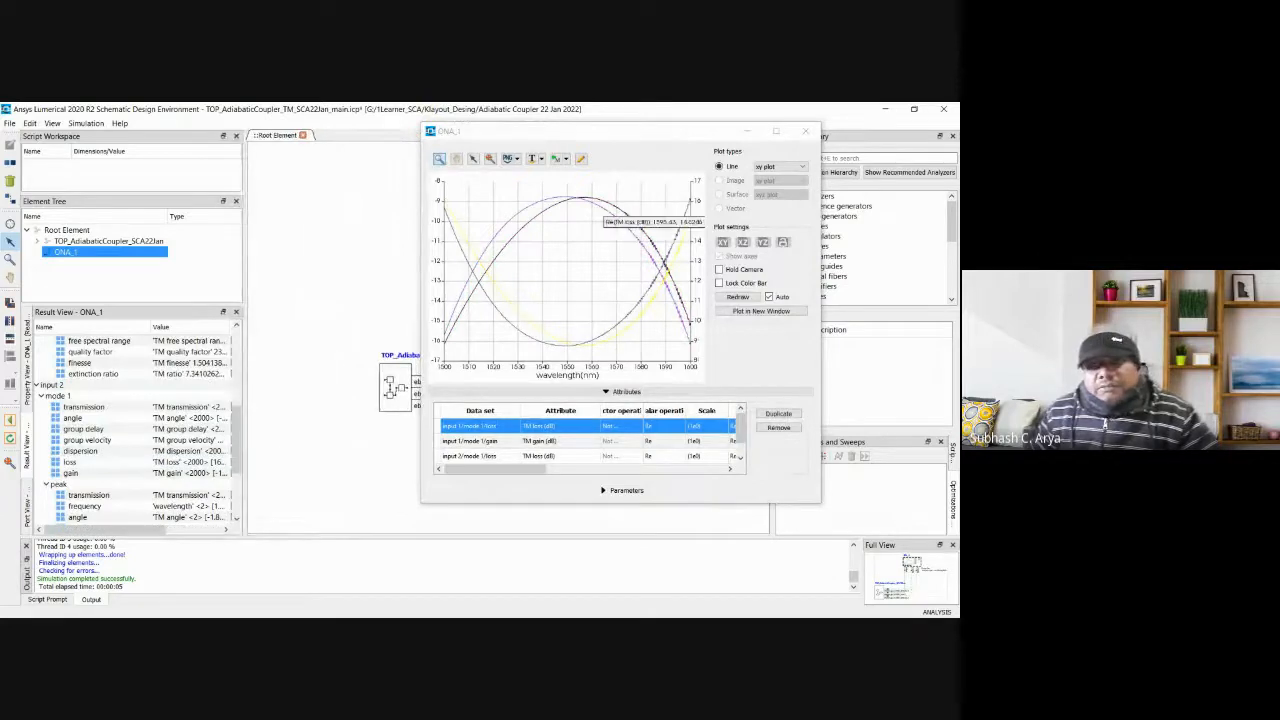
pyautogui.moveTo(686, 134); pyautogui.dragTo(878, 190)
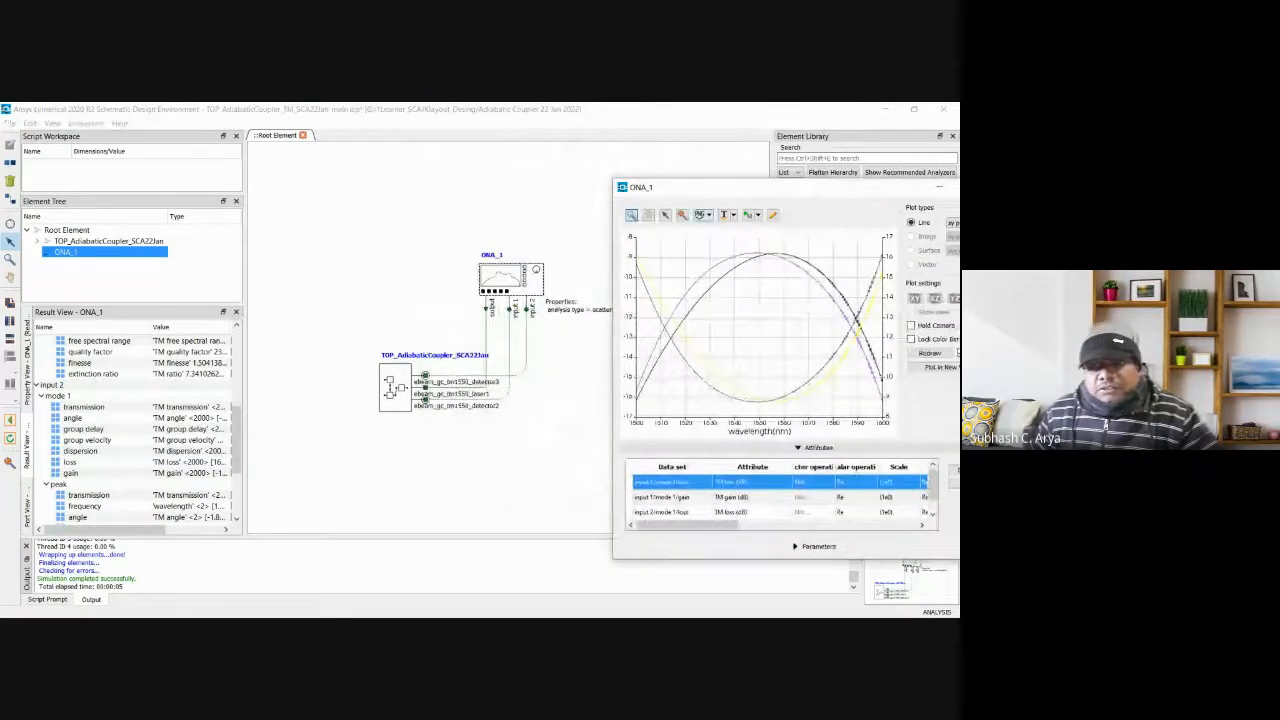
pyautogui.moveTo(705, 191); pyautogui.dragTo(471, 137)
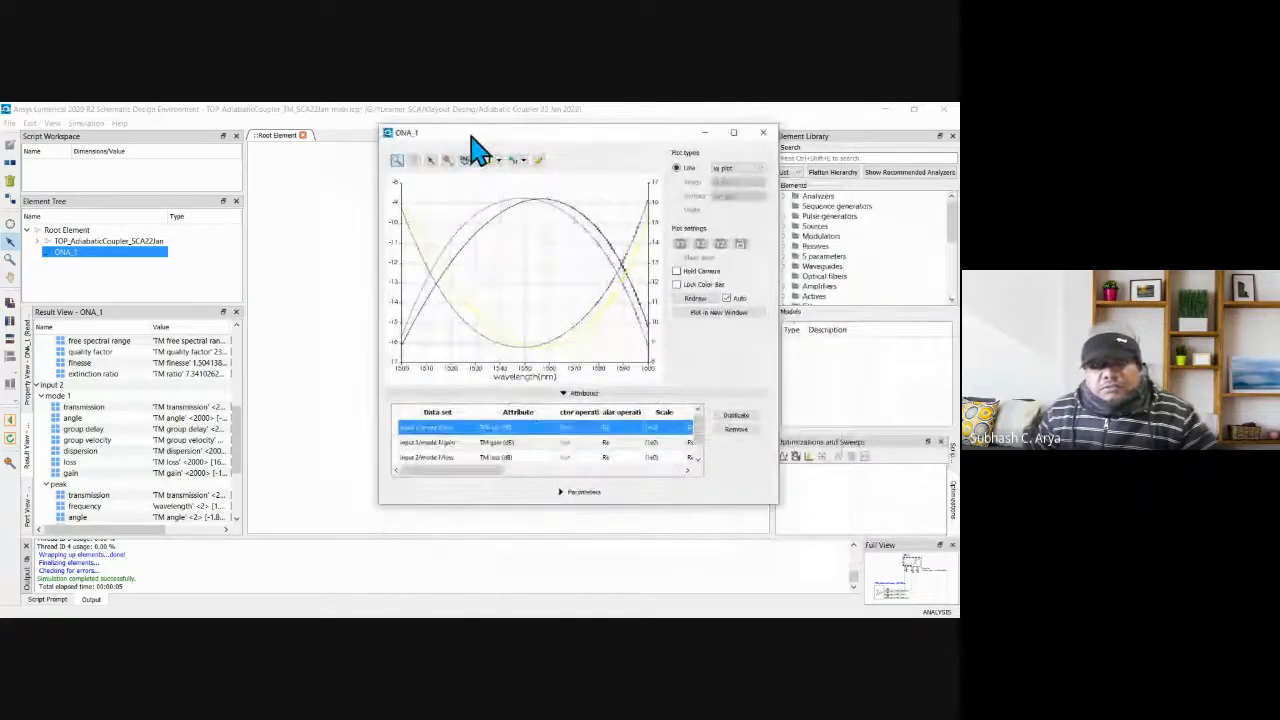
pyautogui.click(315, 190)
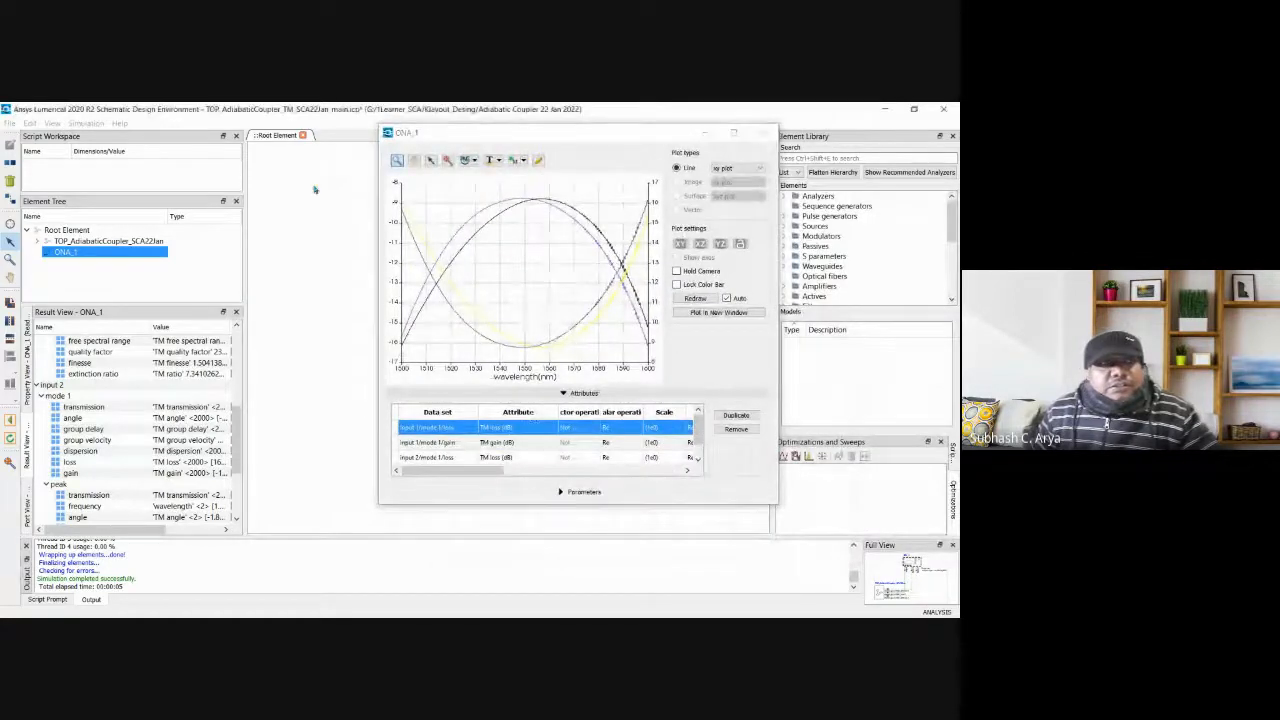
pyautogui.click(66, 230)
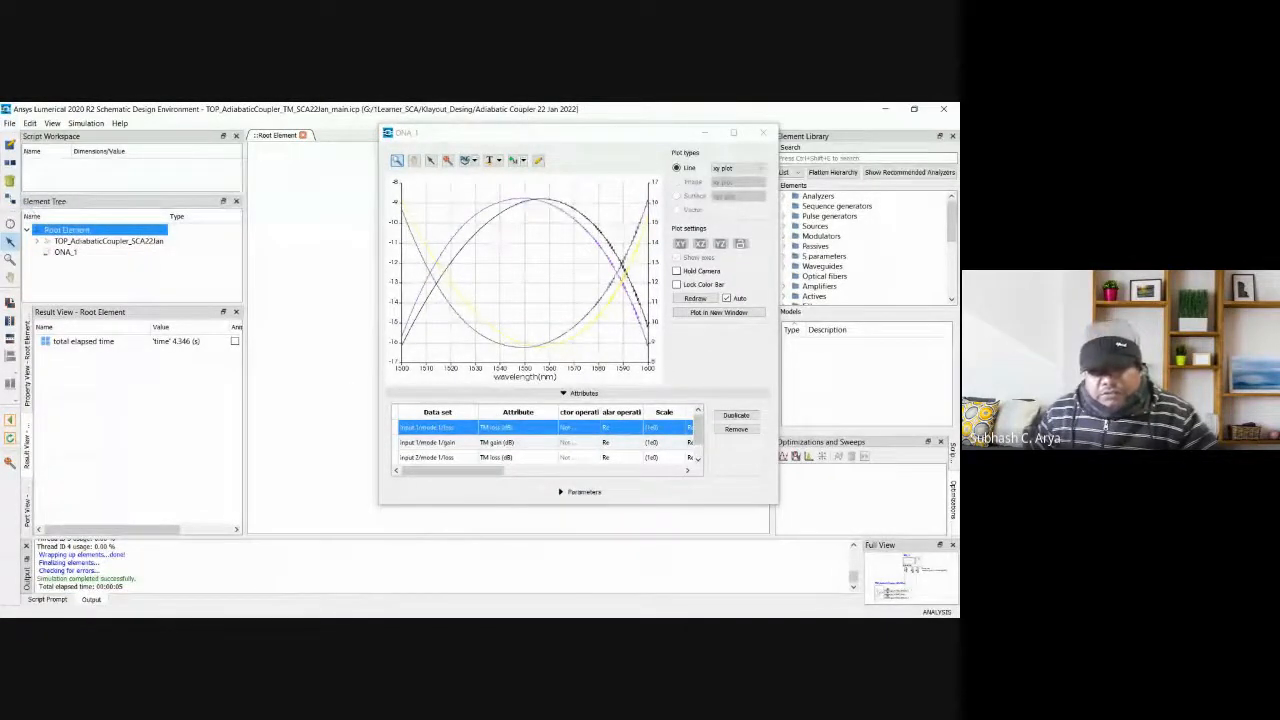
pyautogui.moveTo(608, 140); pyautogui.dragTo(488, 175)
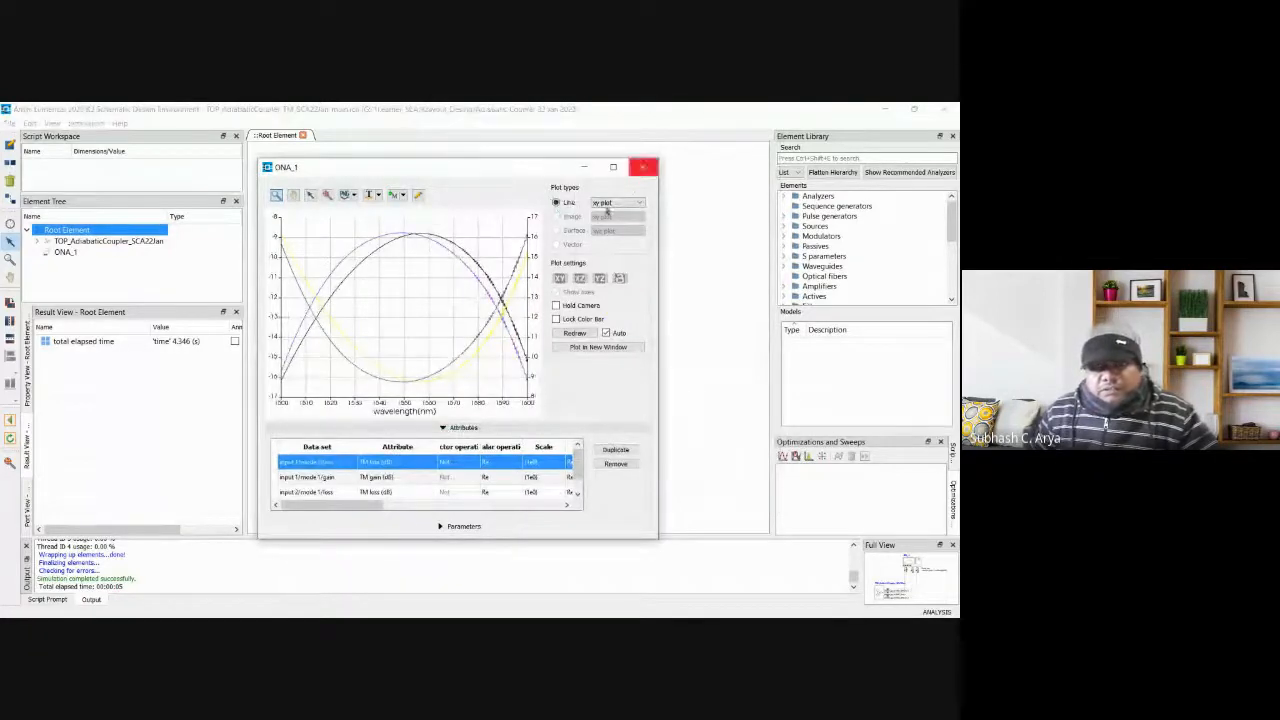
pyautogui.moveTo(499, 282)
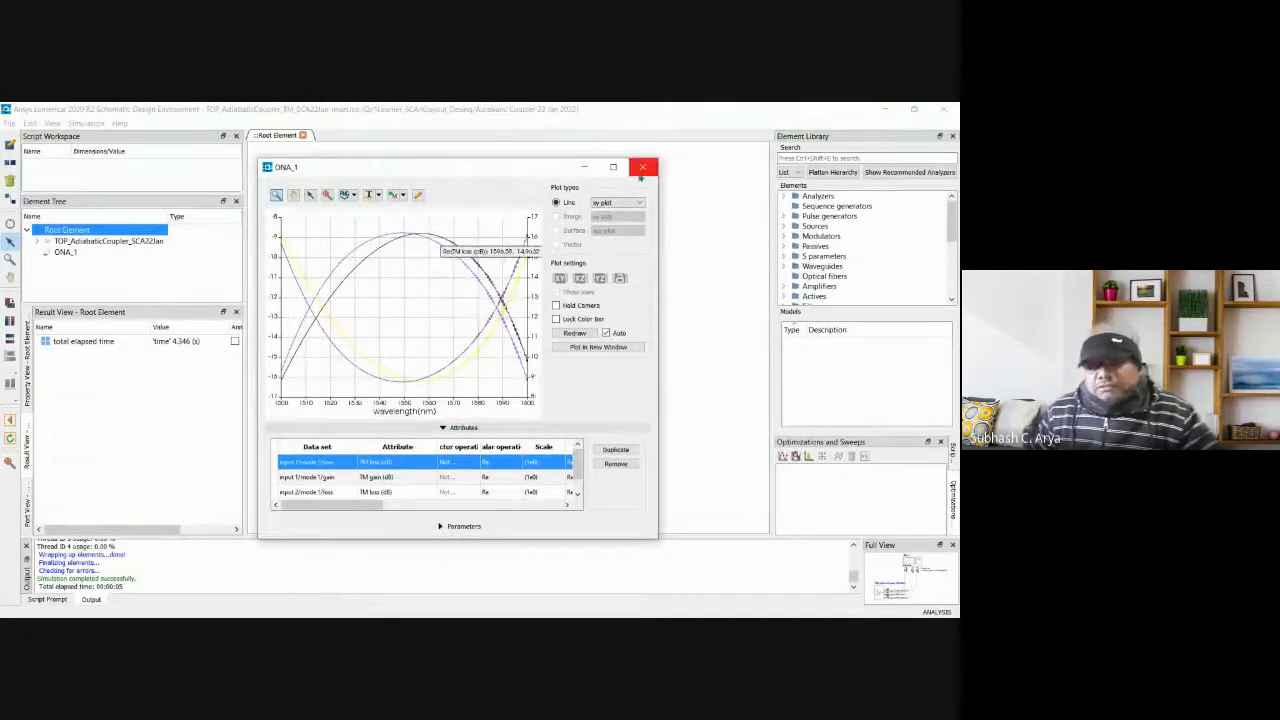
pyautogui.moveTo(496, 172); pyautogui.dragTo(645, 171)
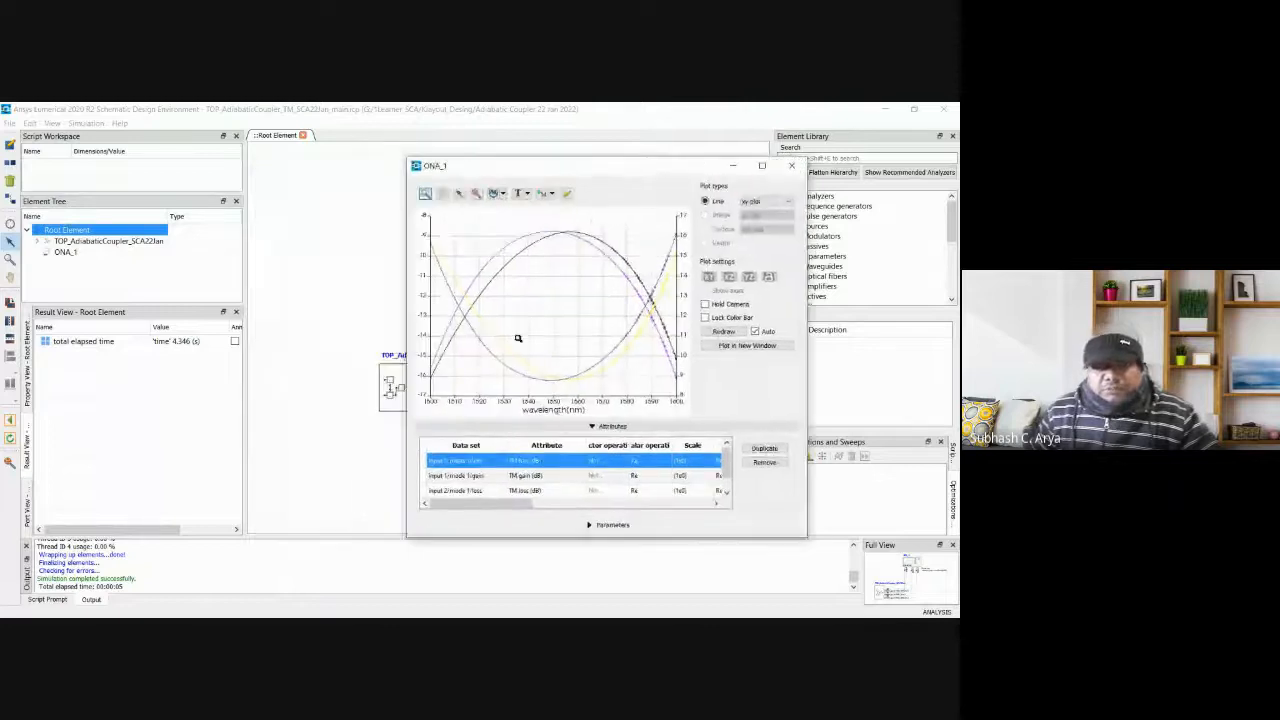
pyautogui.moveTo(553, 167); pyautogui.dragTo(563, 167)
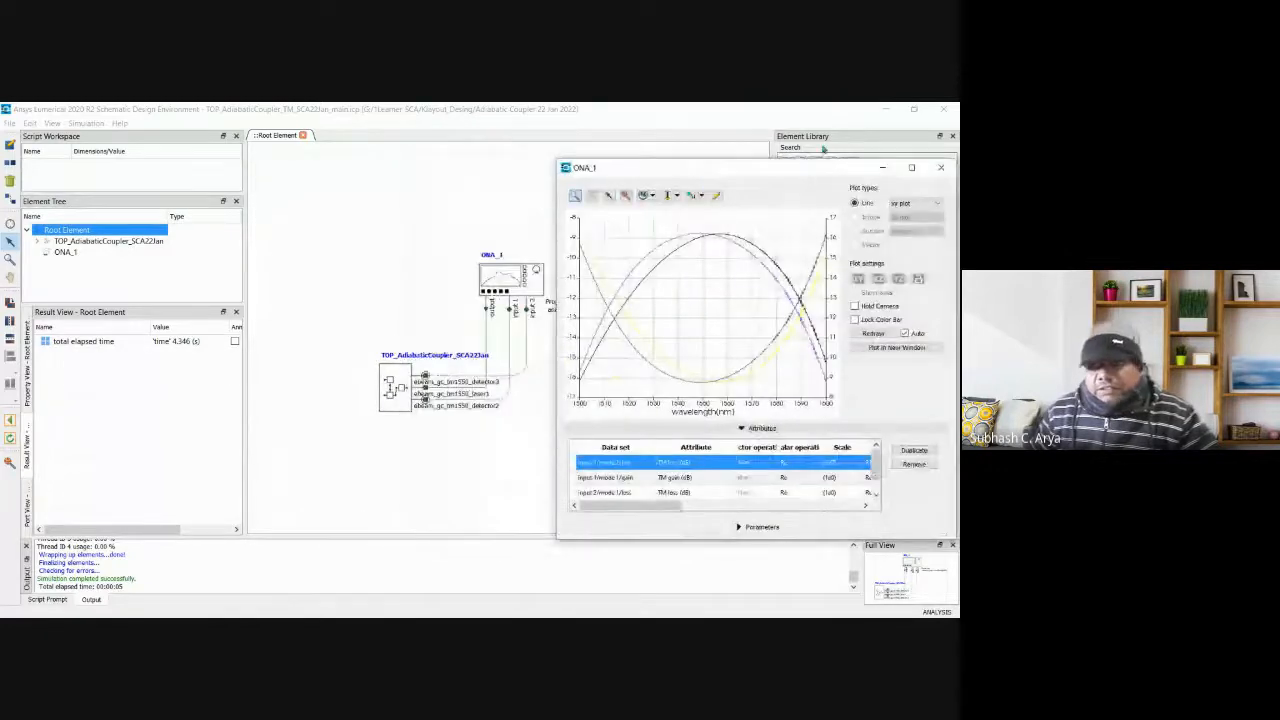
pyautogui.click(942, 169)
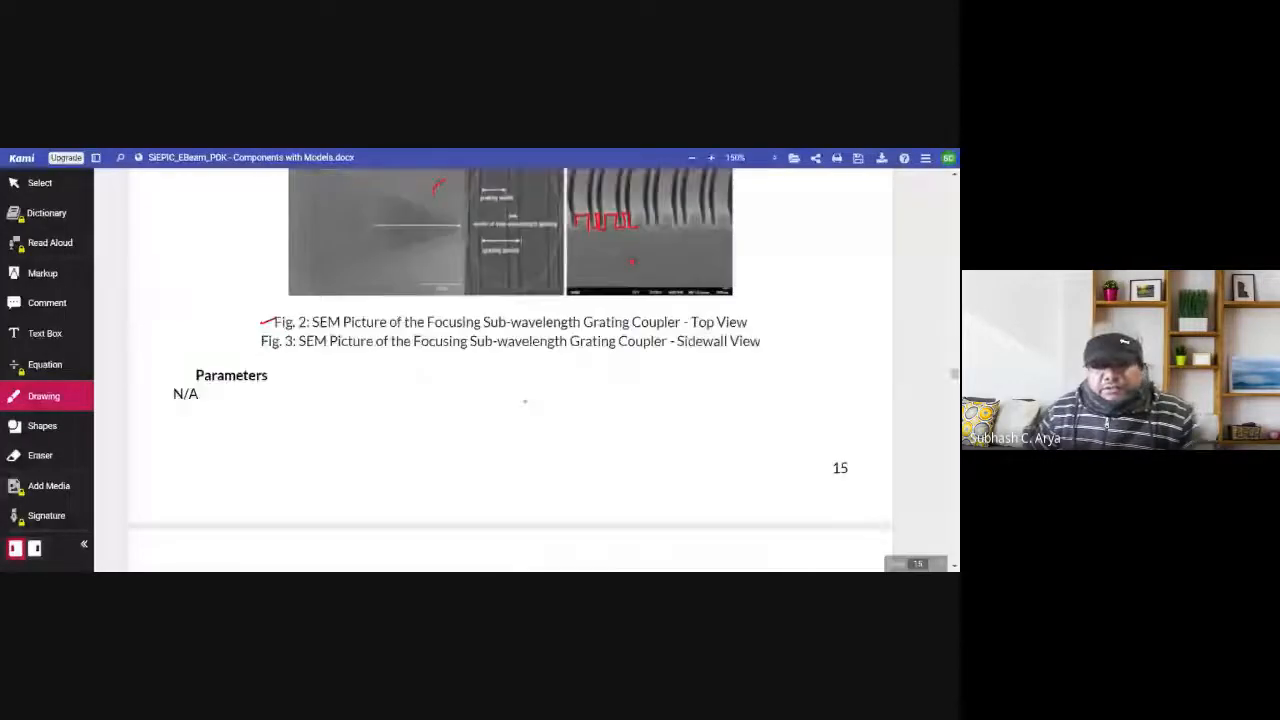
# Return to the Adiabatic Coupler section of the SiEPIC_EBeam_PDK components document and review its description, TE and TM model names and compact model information.
pyautogui.scroll(10, 525, 401)
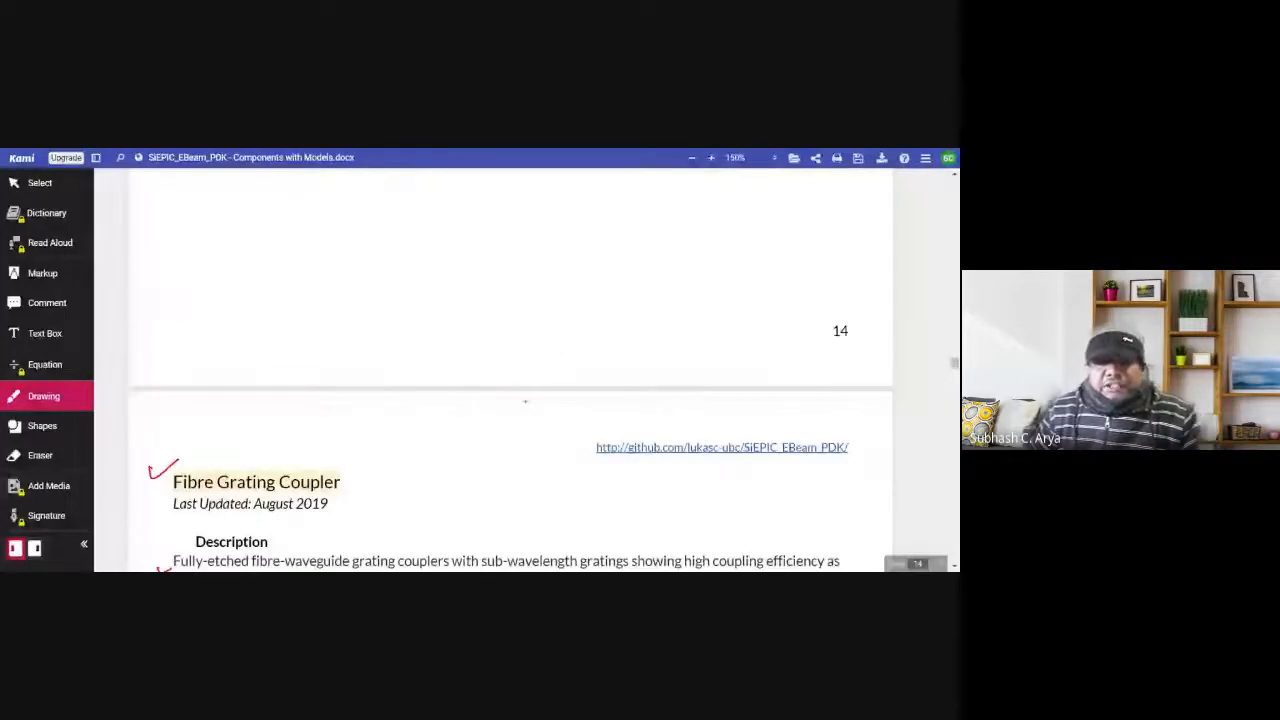
pyautogui.scroll(15, 525, 401)
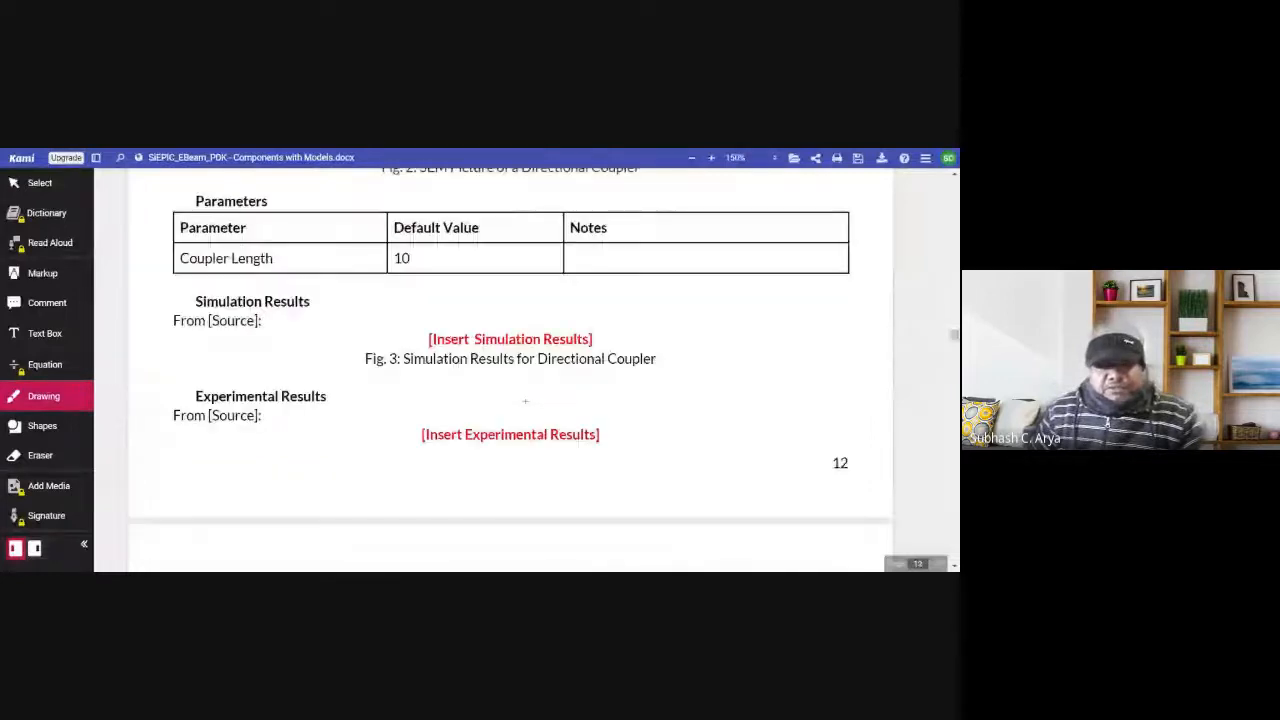
pyautogui.scroll(5, 525, 401)
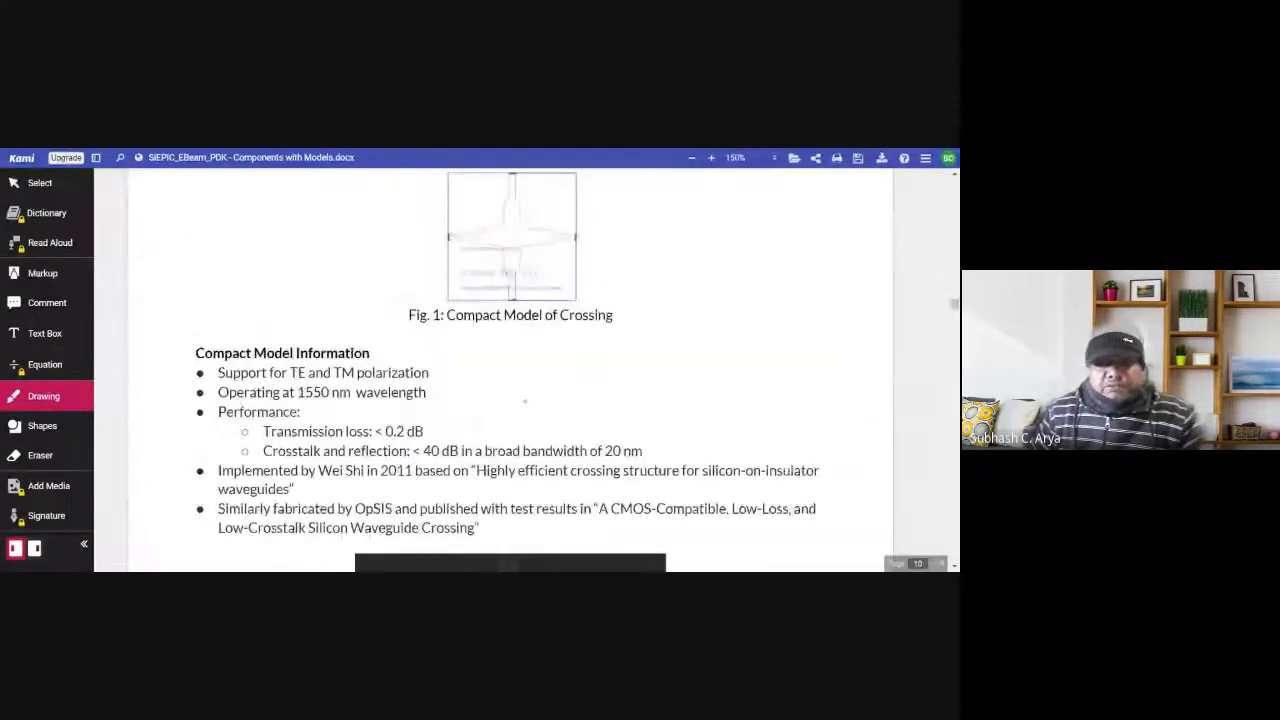
pyautogui.scroll(5, 525, 401)
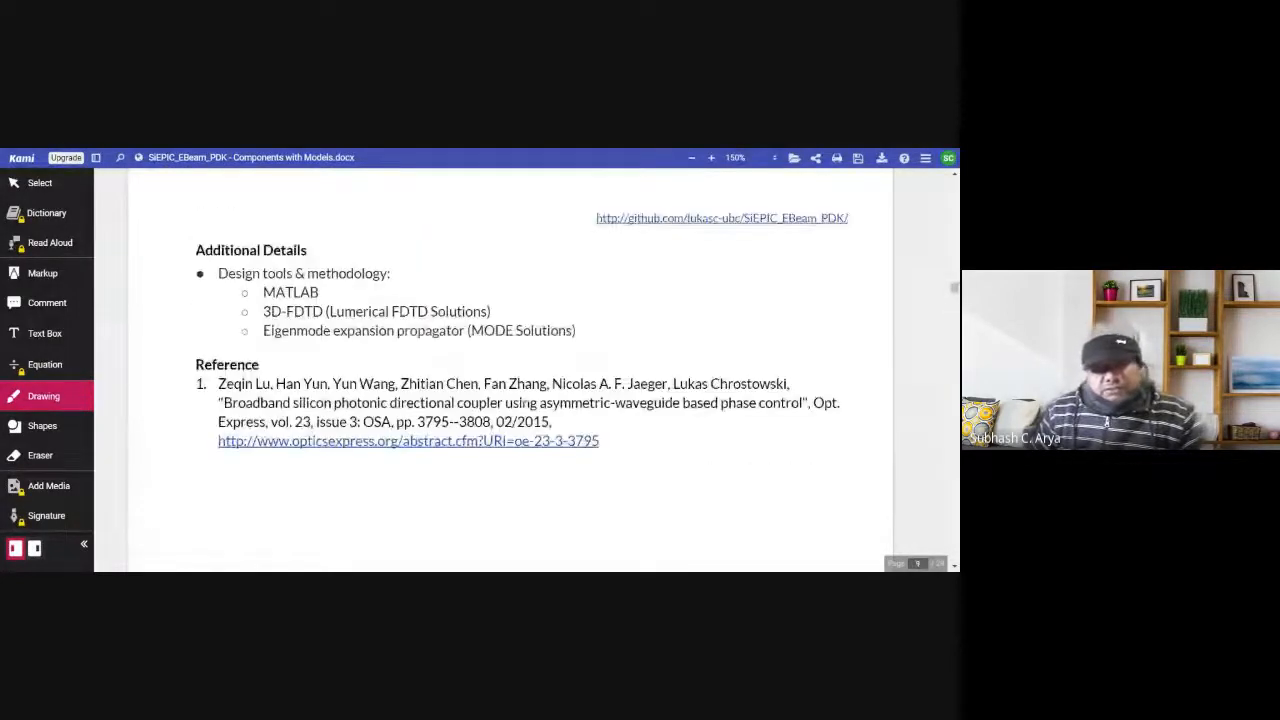
pyautogui.scroll(5, 525, 401)
pyautogui.scroll(-5, 525, 401)
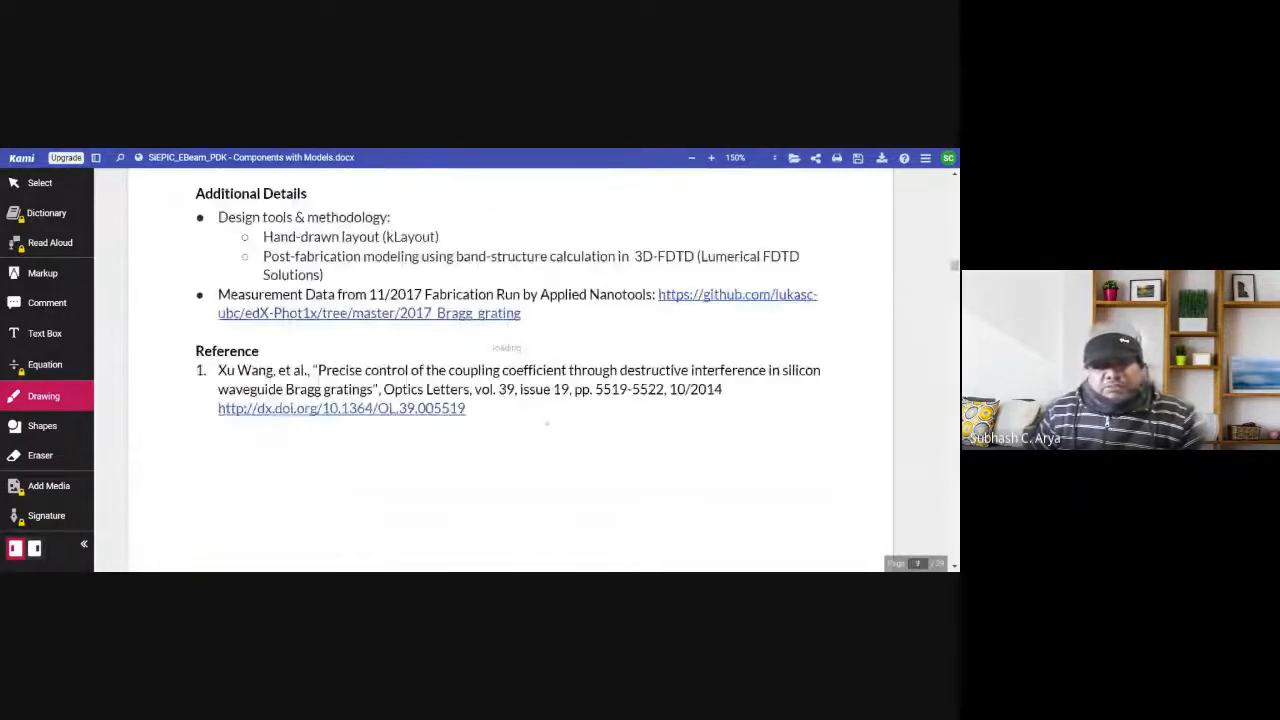
pyautogui.scroll(10, 547, 424)
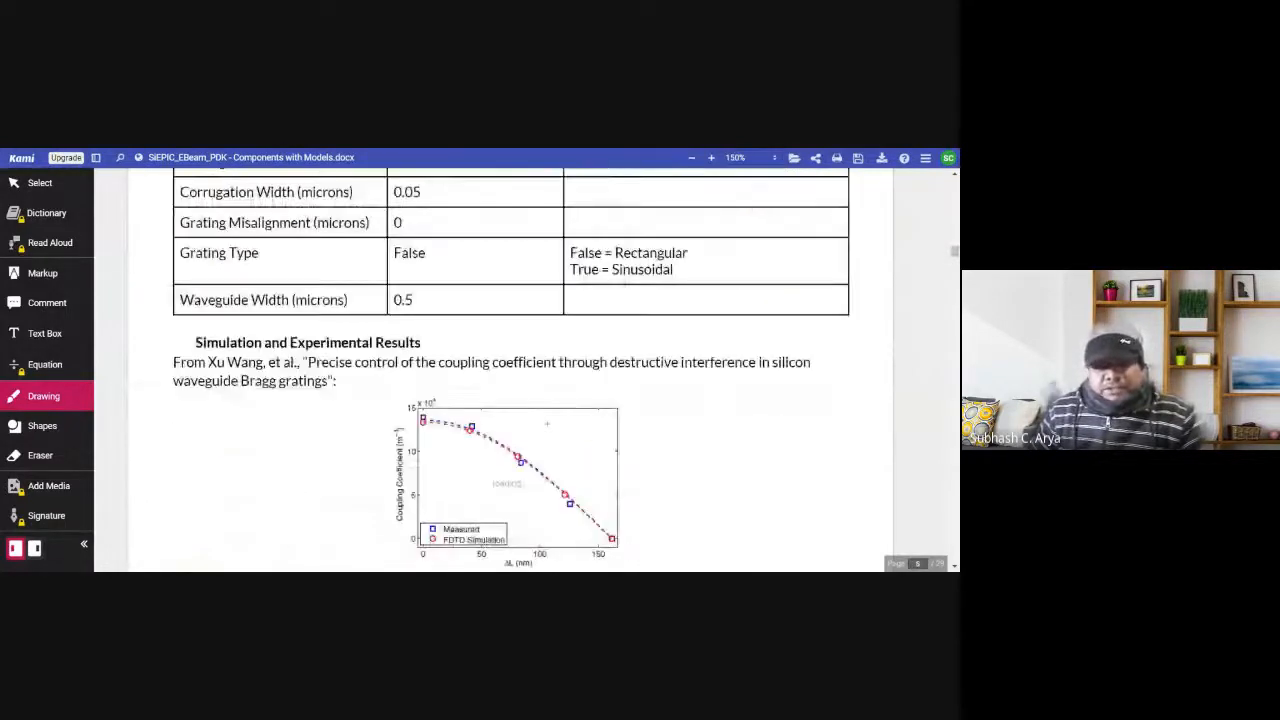
pyautogui.scroll(5, 547, 424)
pyautogui.scroll(5, 547, 424)
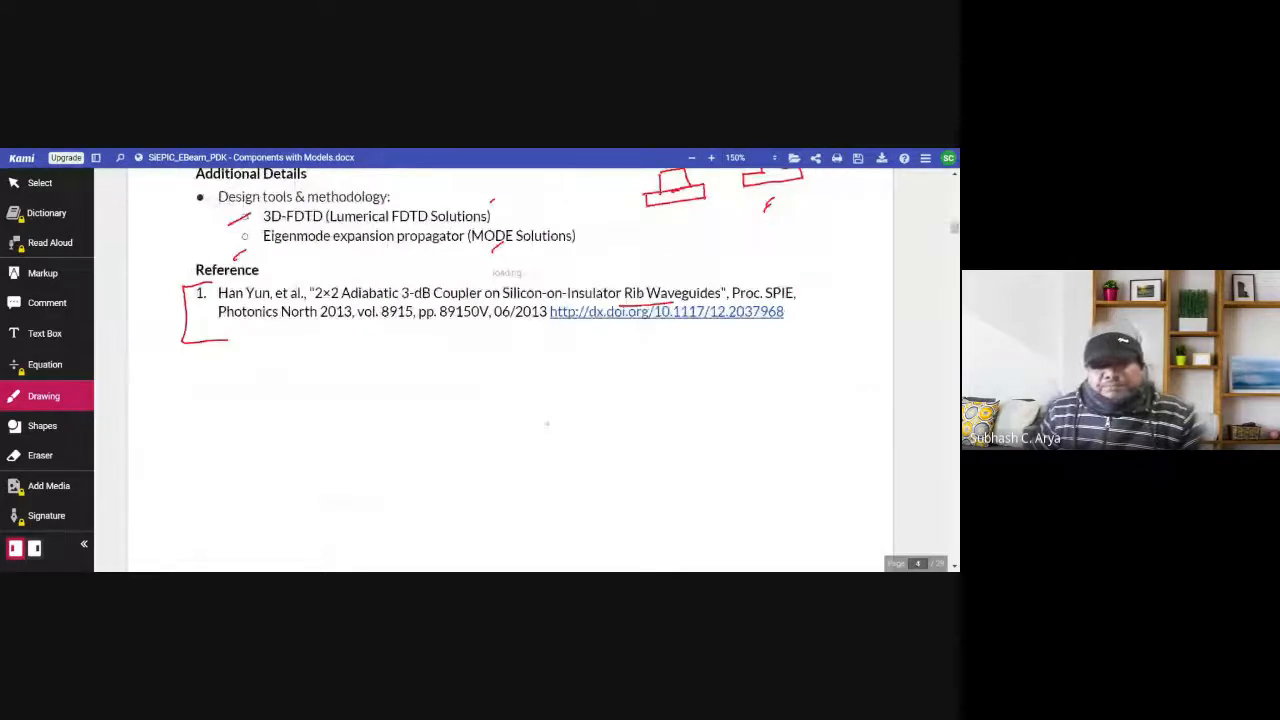
pyautogui.scroll(4, 547, 424)
pyautogui.scroll(5, 547, 424)
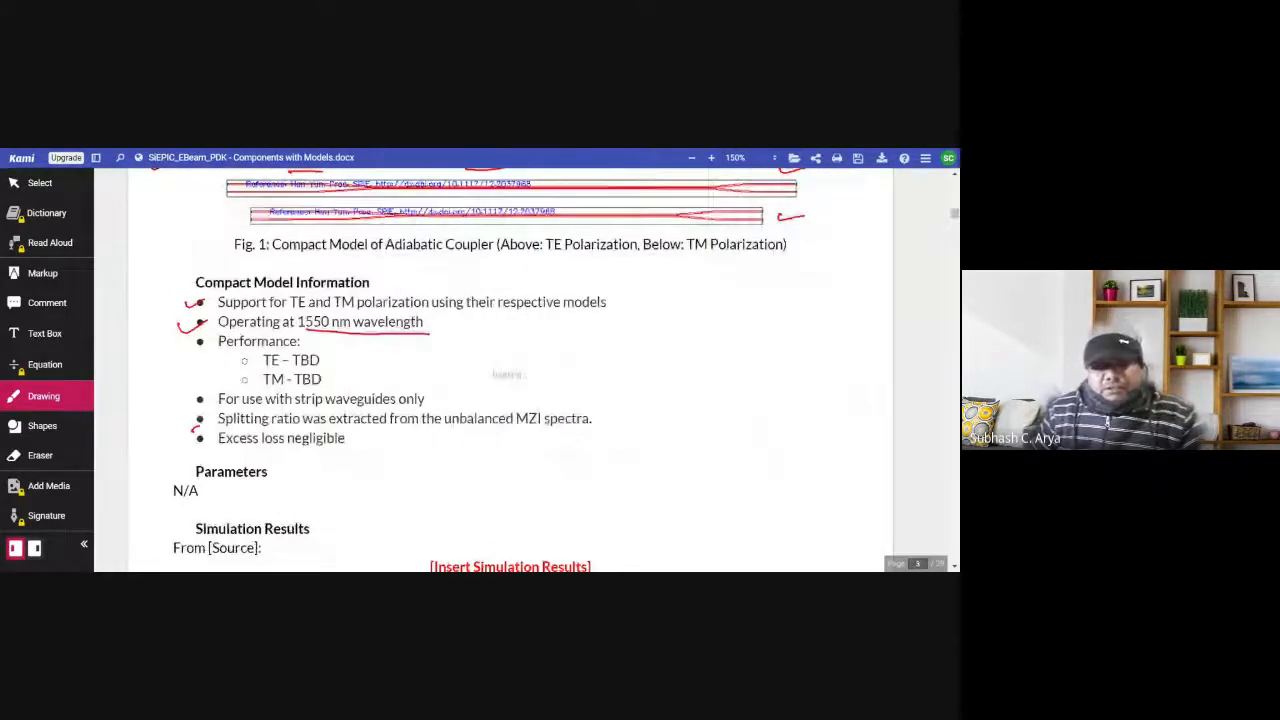
pyautogui.scroll(3, 547, 424)
pyautogui.scroll(-2, 547, 424)
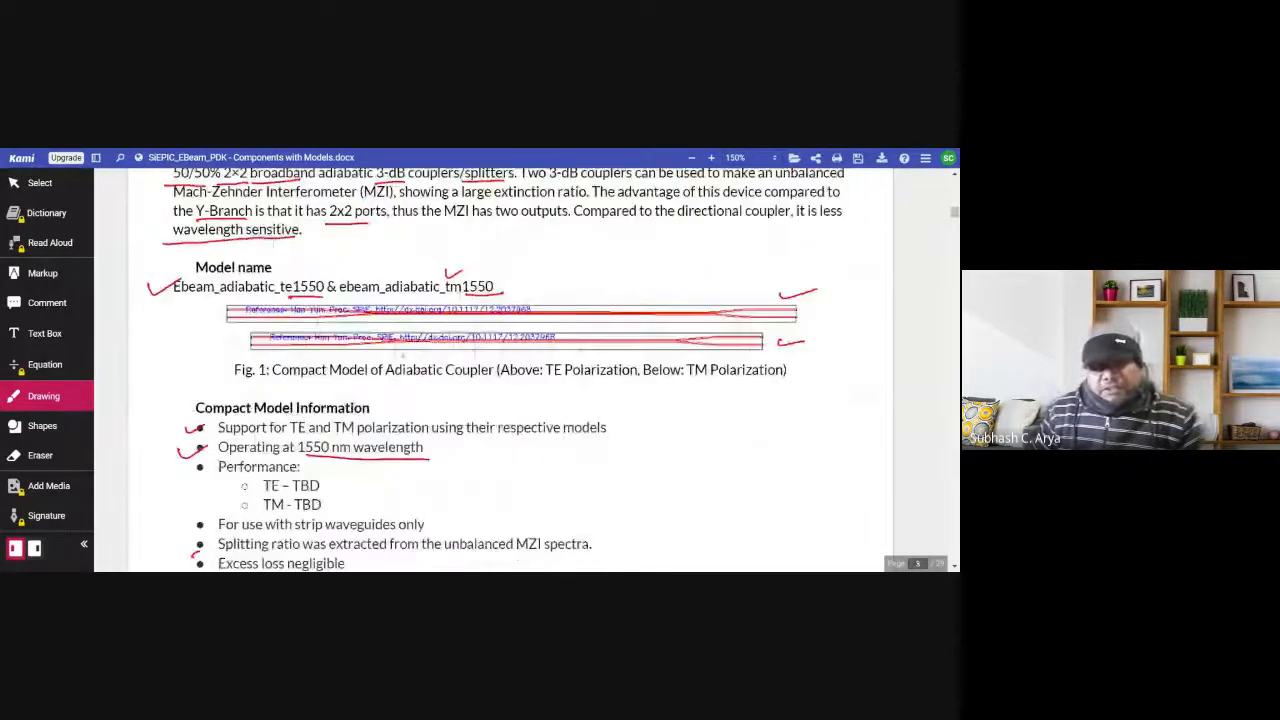
pyautogui.scroll(2, 547, 424)
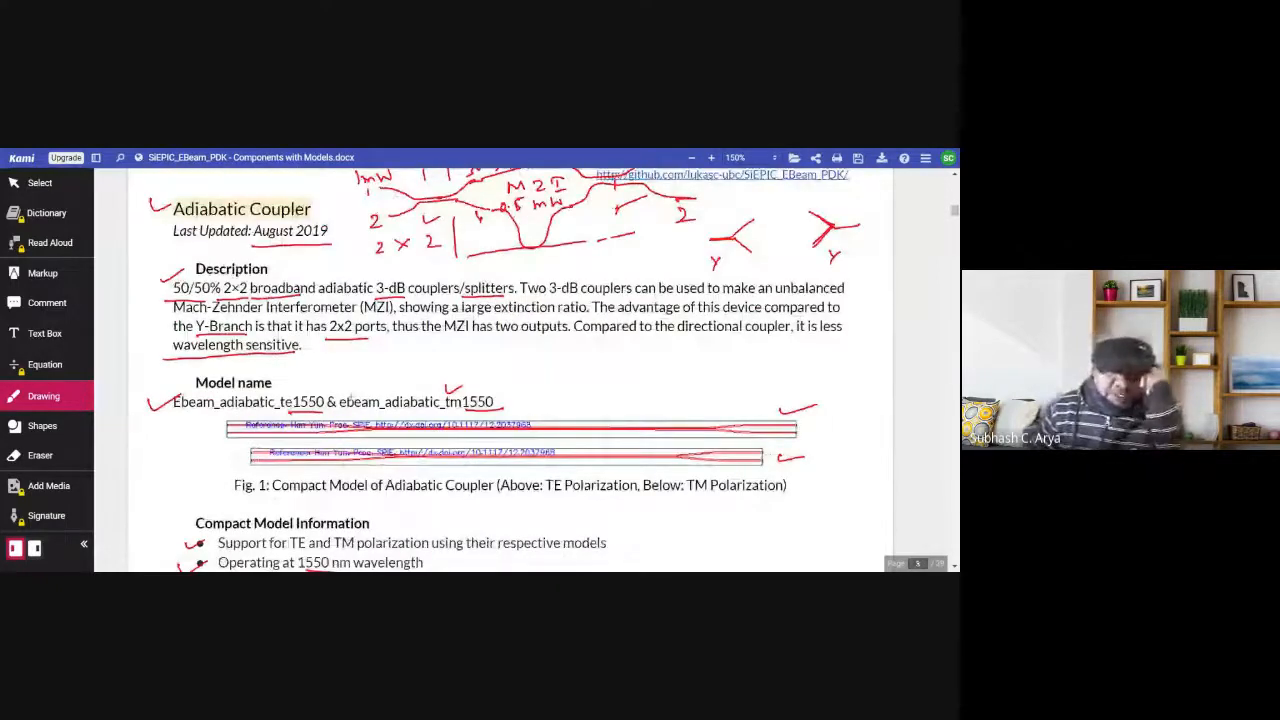
pyautogui.scroll(1, 504, 370)
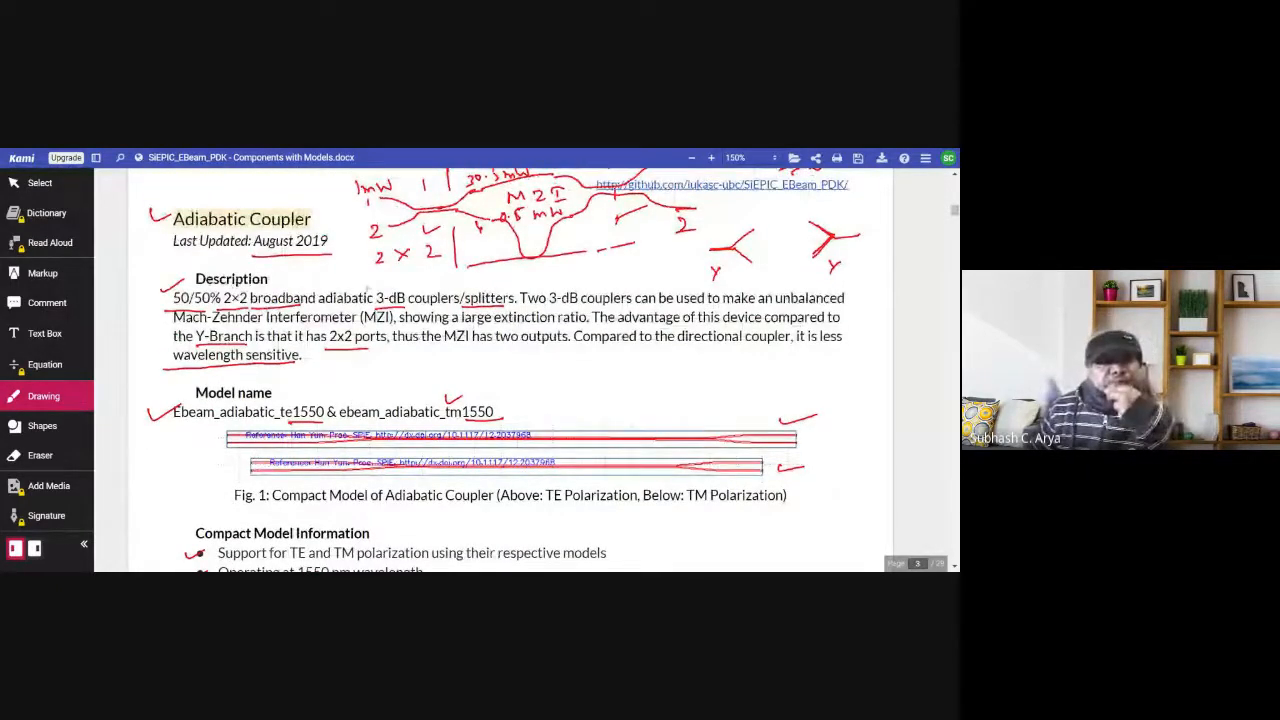